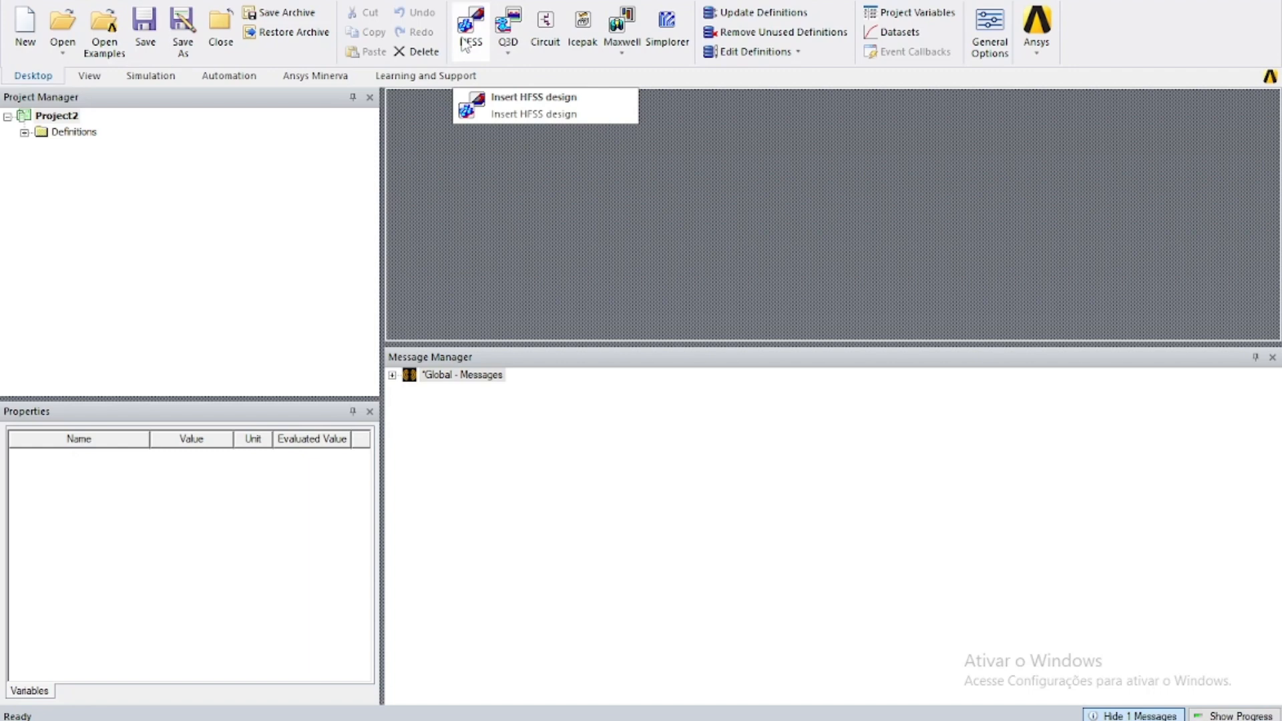
Step: Insert an HFSS design into the project and enlarge the 3D modeling area by shrinking the message area
click(467, 42)
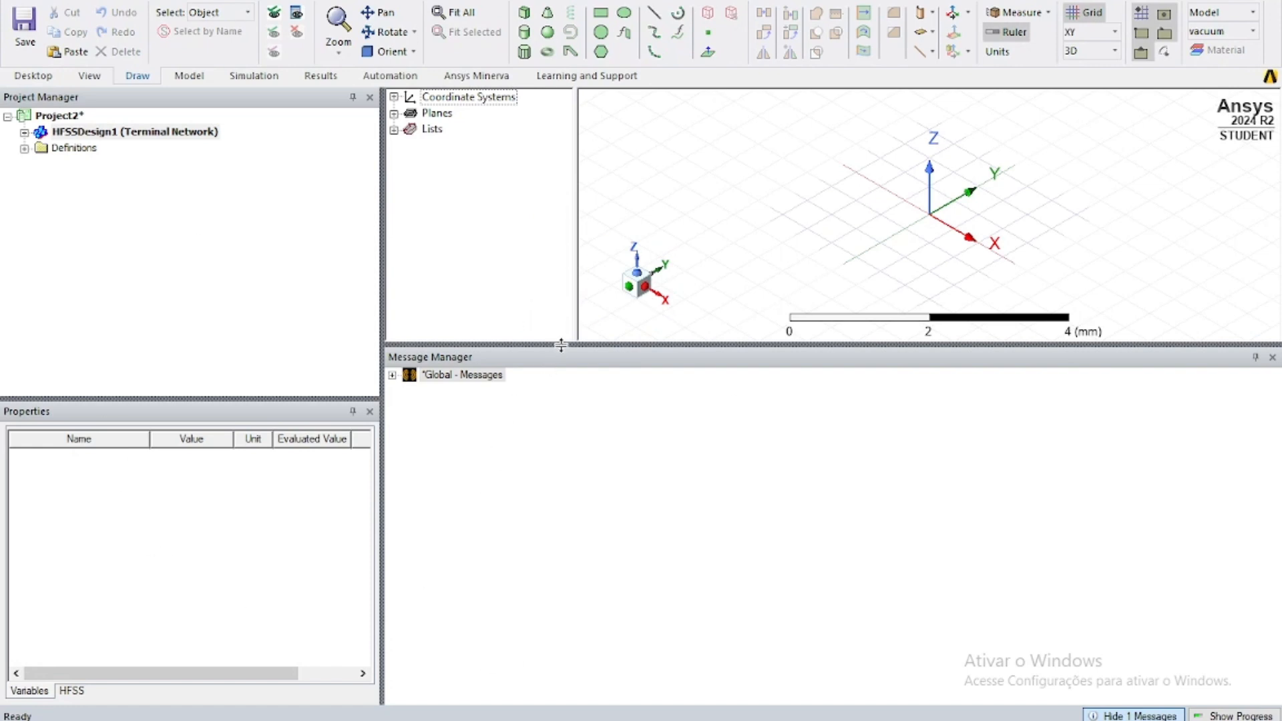
drag(559, 344, 564, 566)
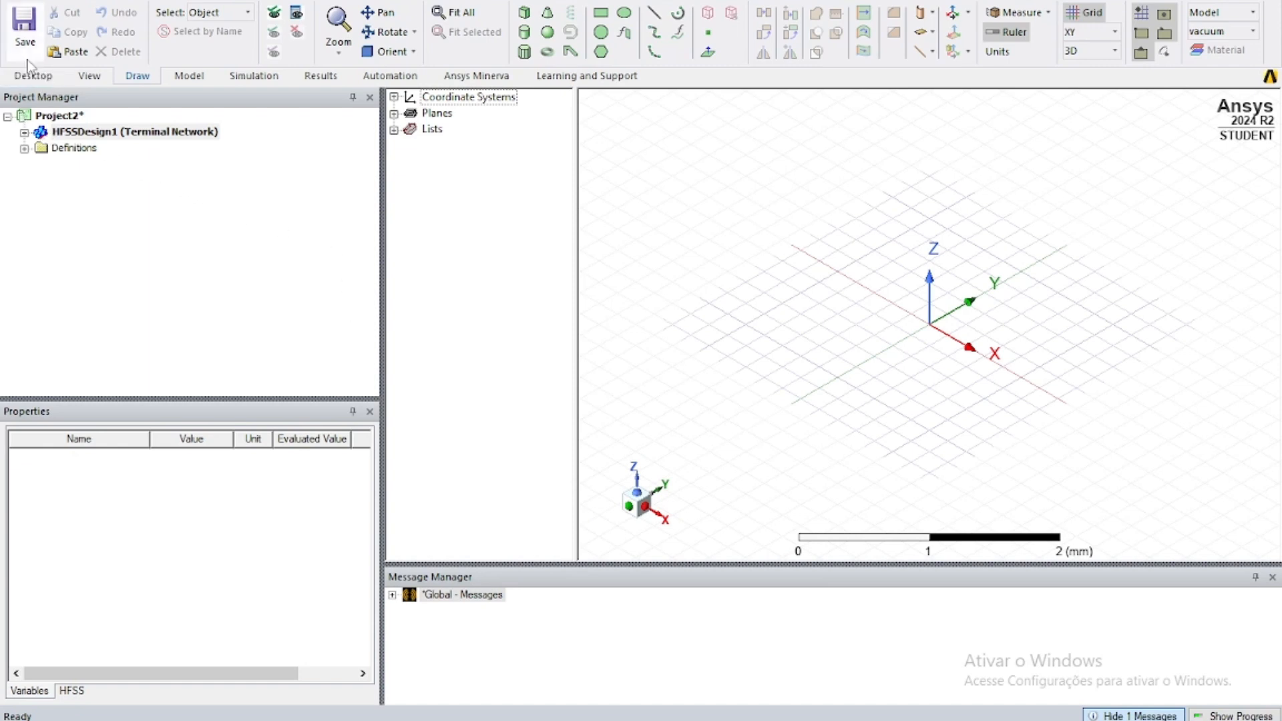
Step: Save the project as SRR_tutorial_17052025 in the Ansoft folder
click(24, 30)
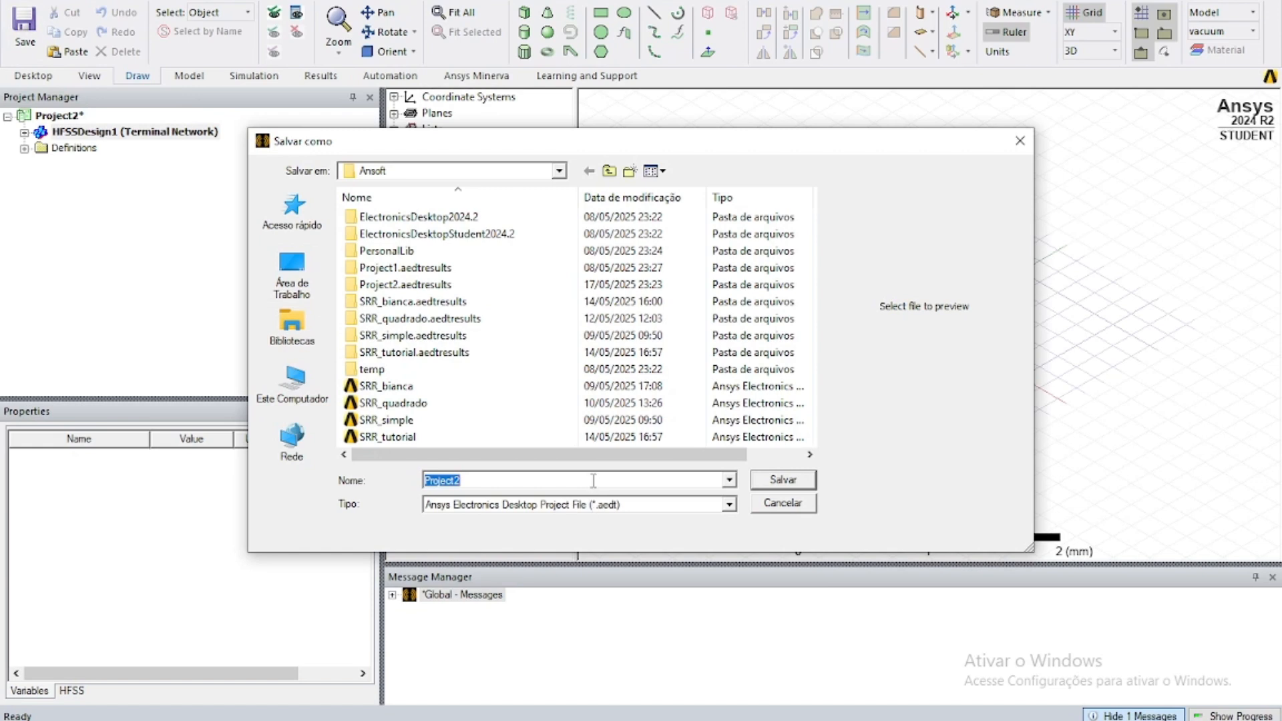
text(SRR)
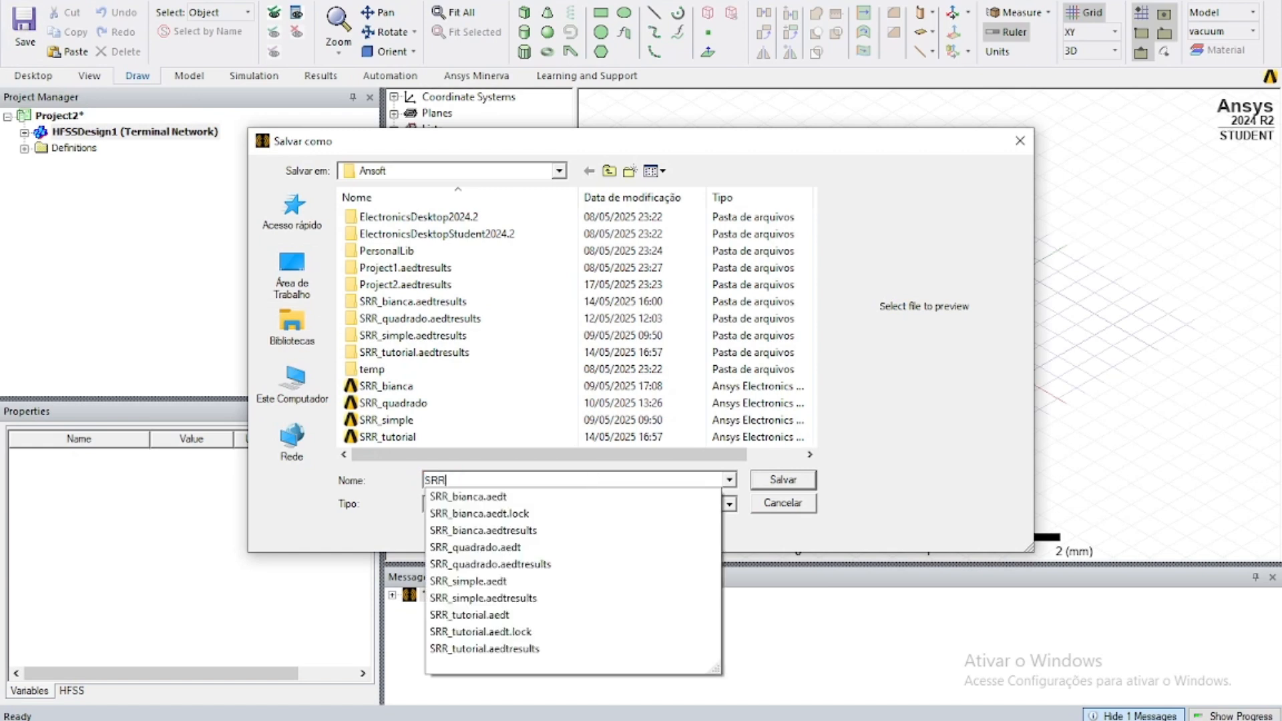
text(_tutorial)
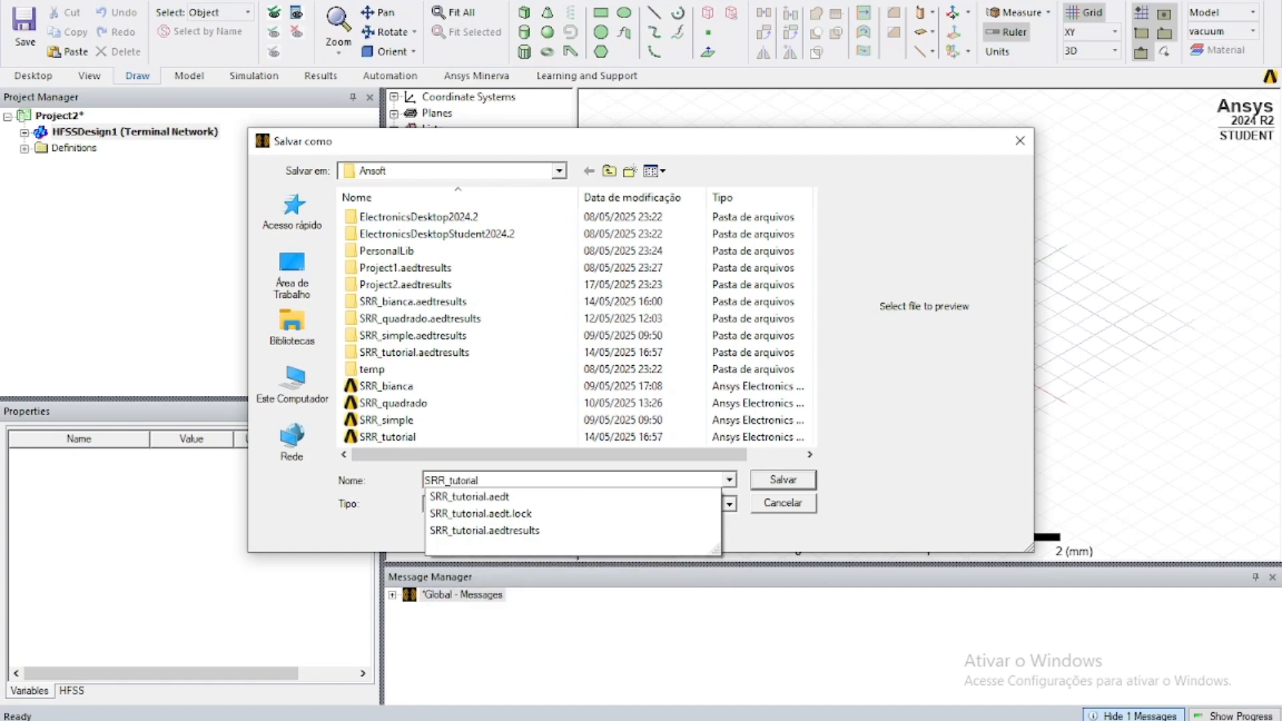
text(_17052025)
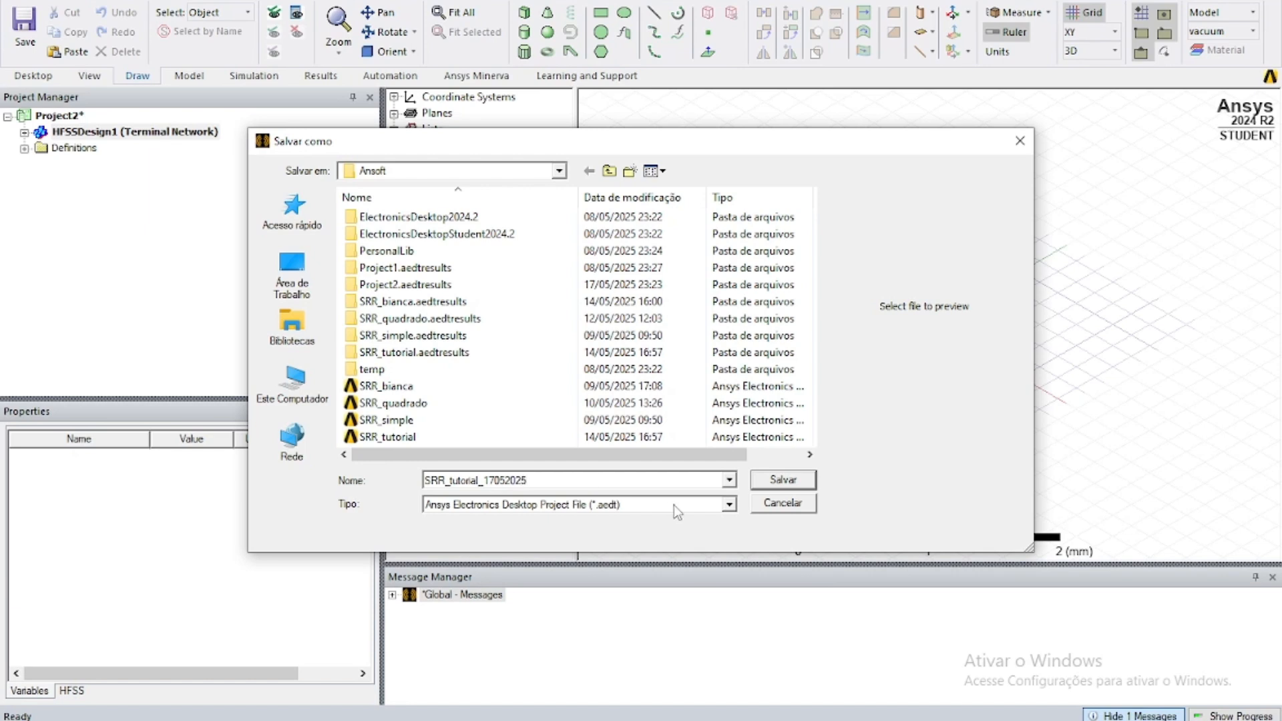
click(781, 479)
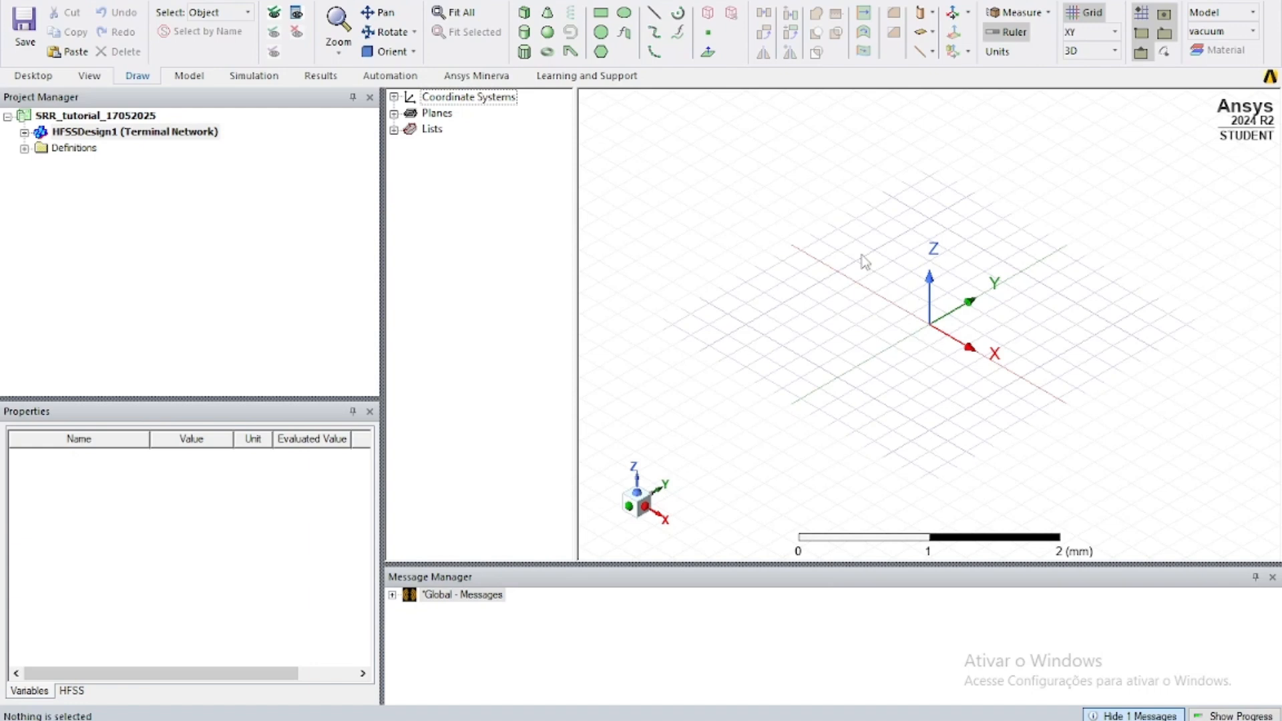
Step: Draw a rectangle about 1 mm by 2.8 mm on the XY plane around the origin
click(601, 12)
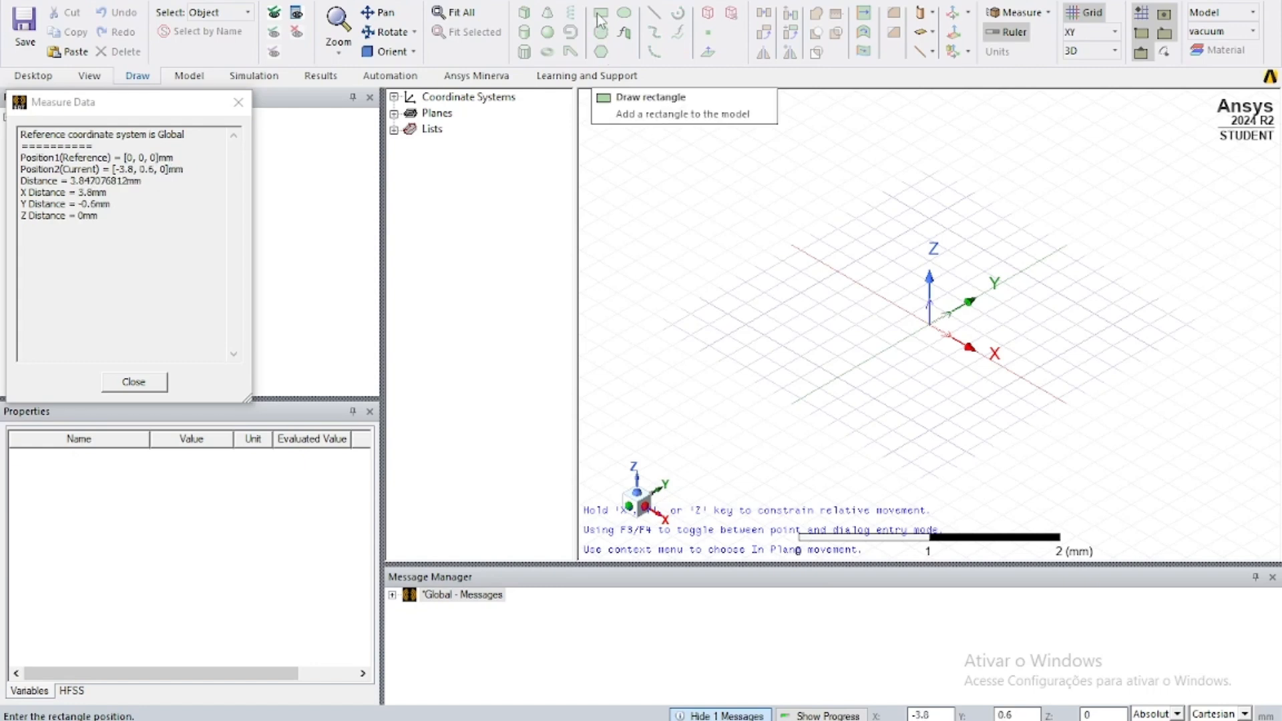
click(756, 378)
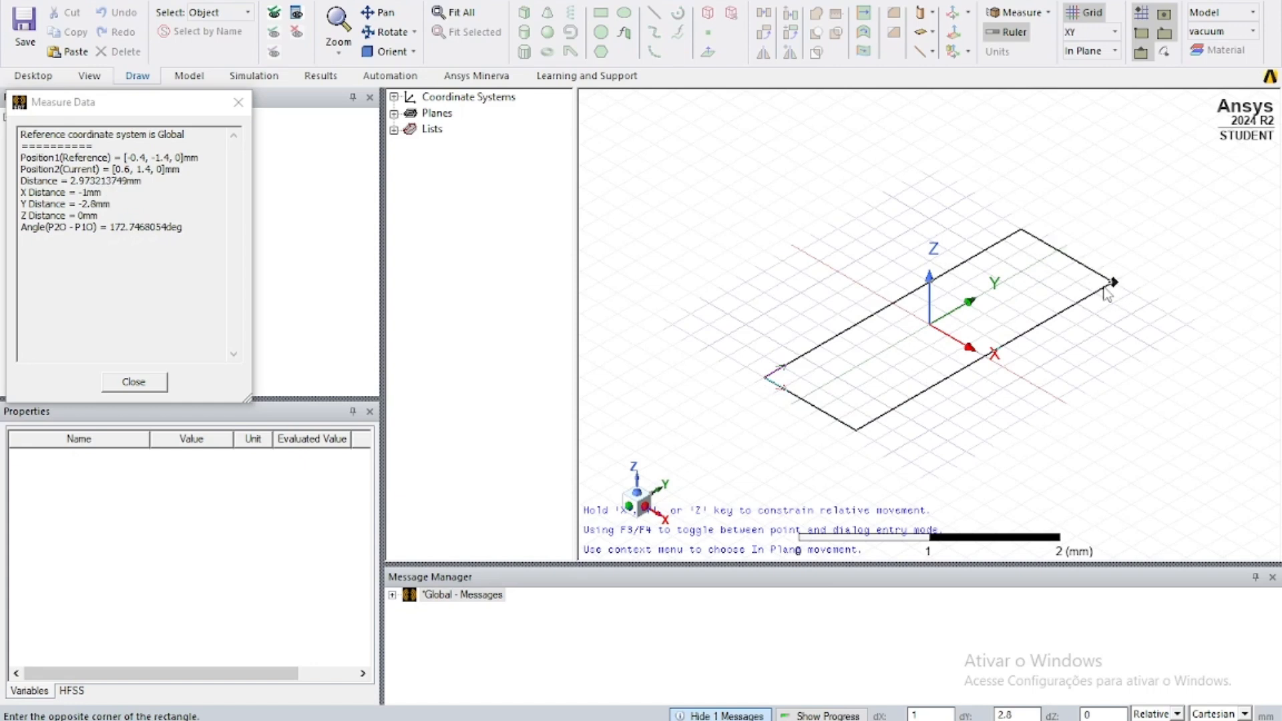
click(1102, 294)
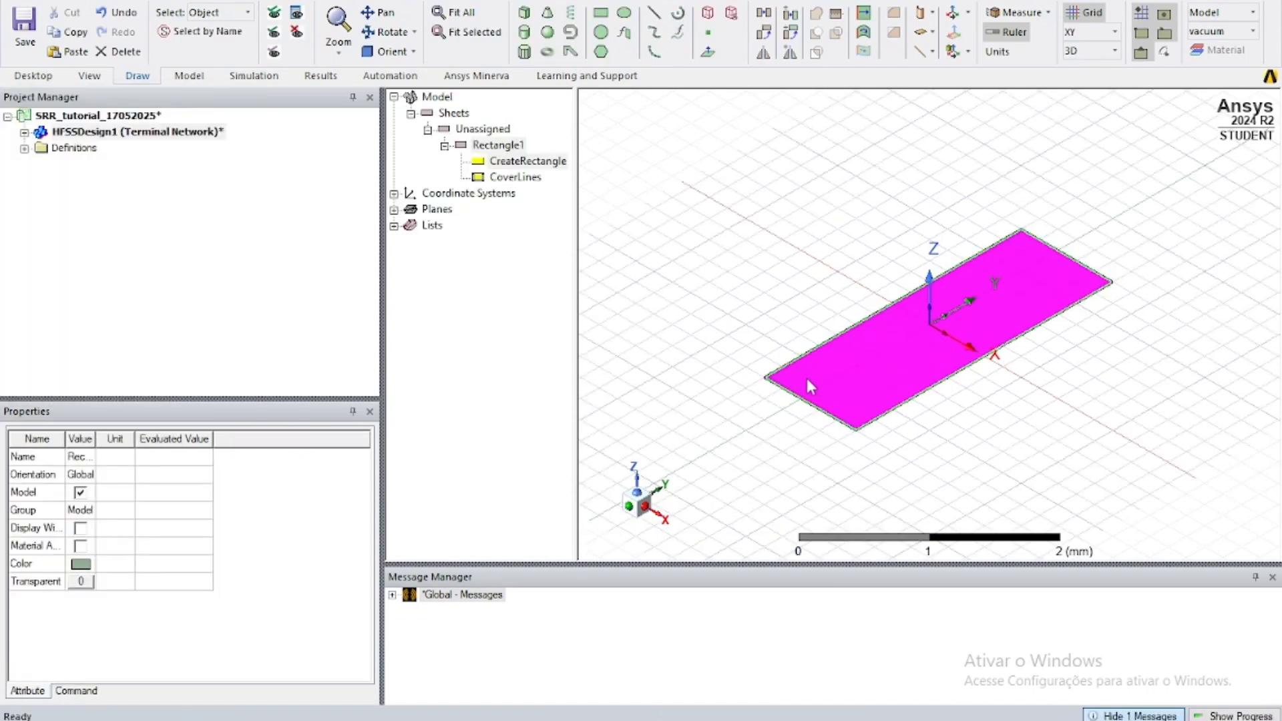
Step: Rename the rectangle as Ground and set its color to orange (RGB 255, 128, 64)
double_click(496, 145)
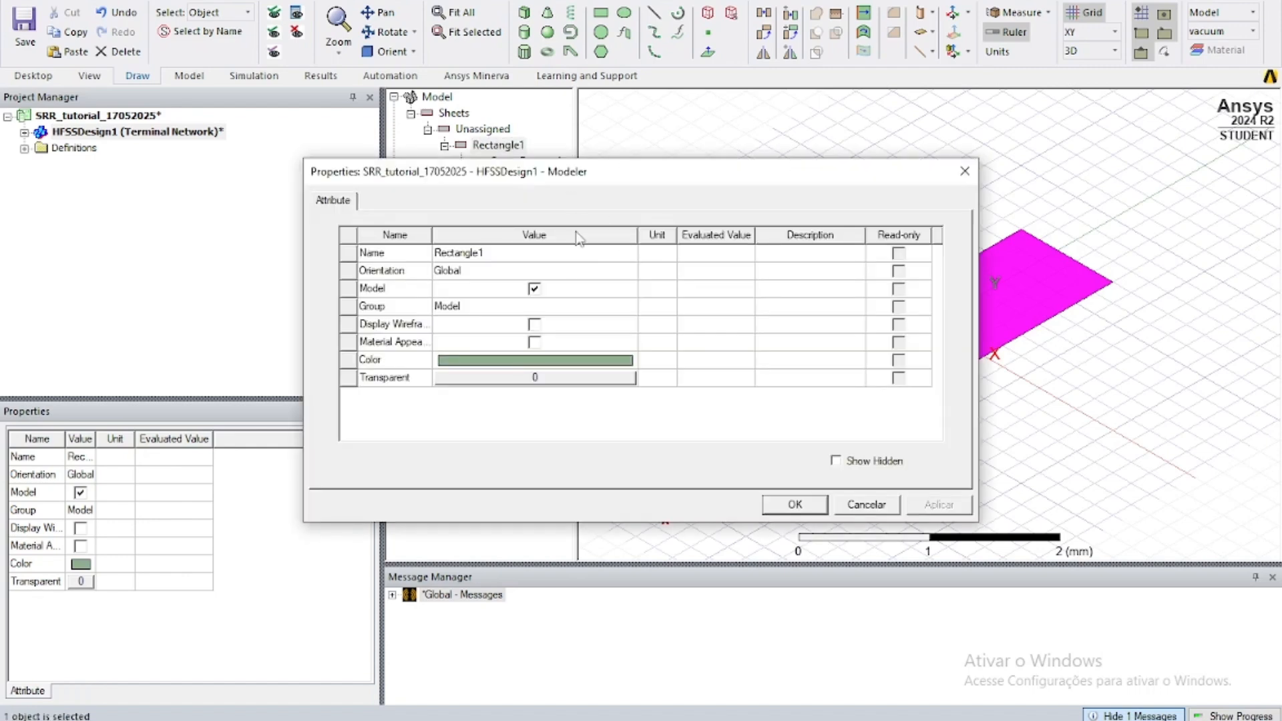
click(504, 253)
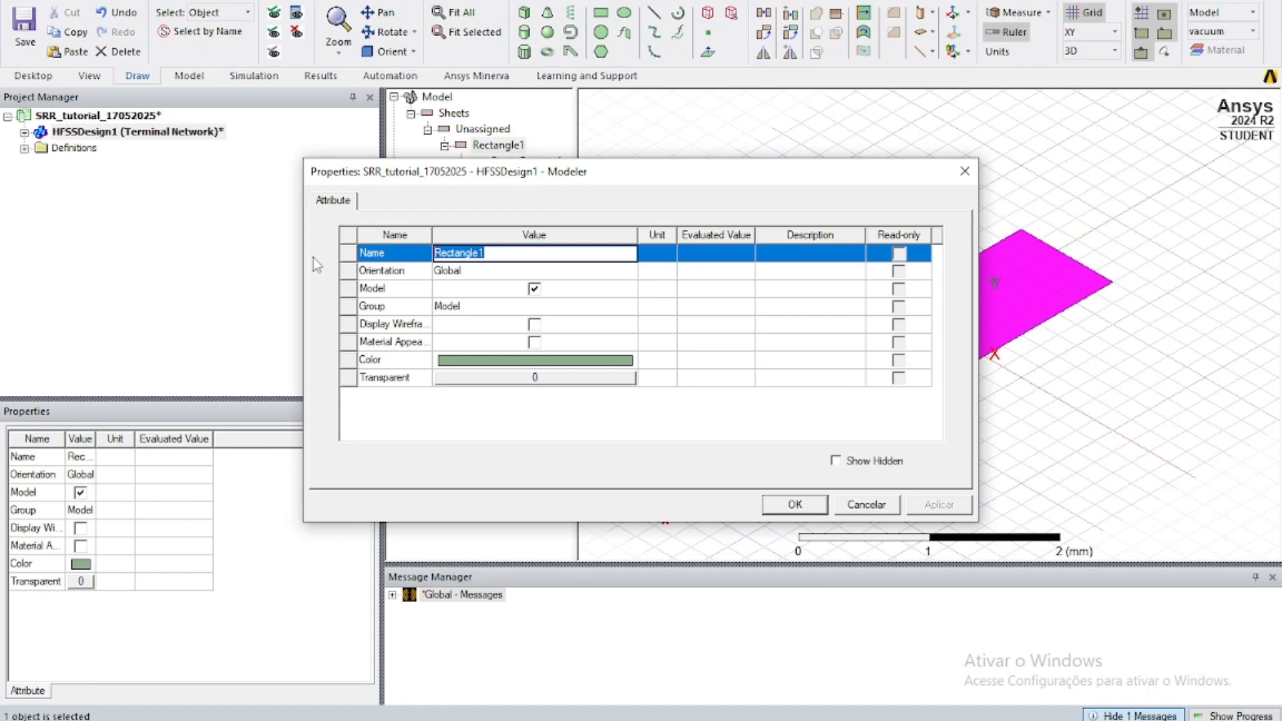
text(Ground)
click(527, 361)
click(482, 289)
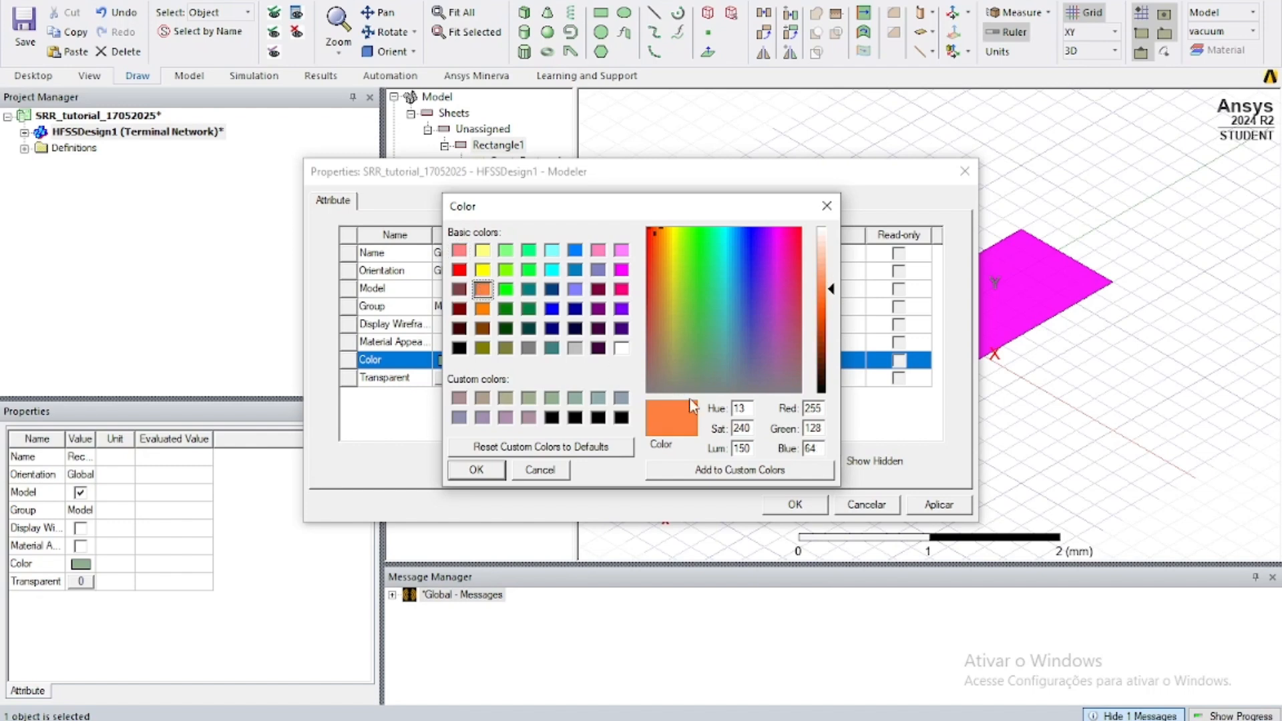
click(492, 468)
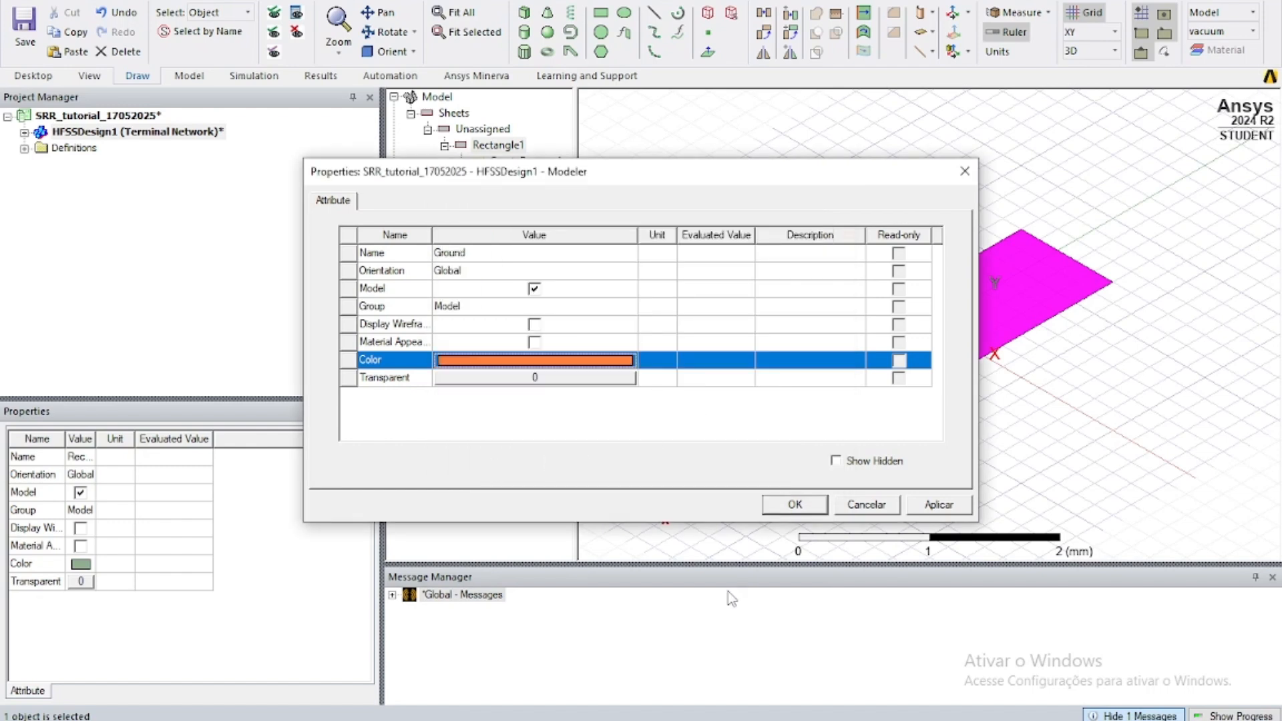
click(789, 505)
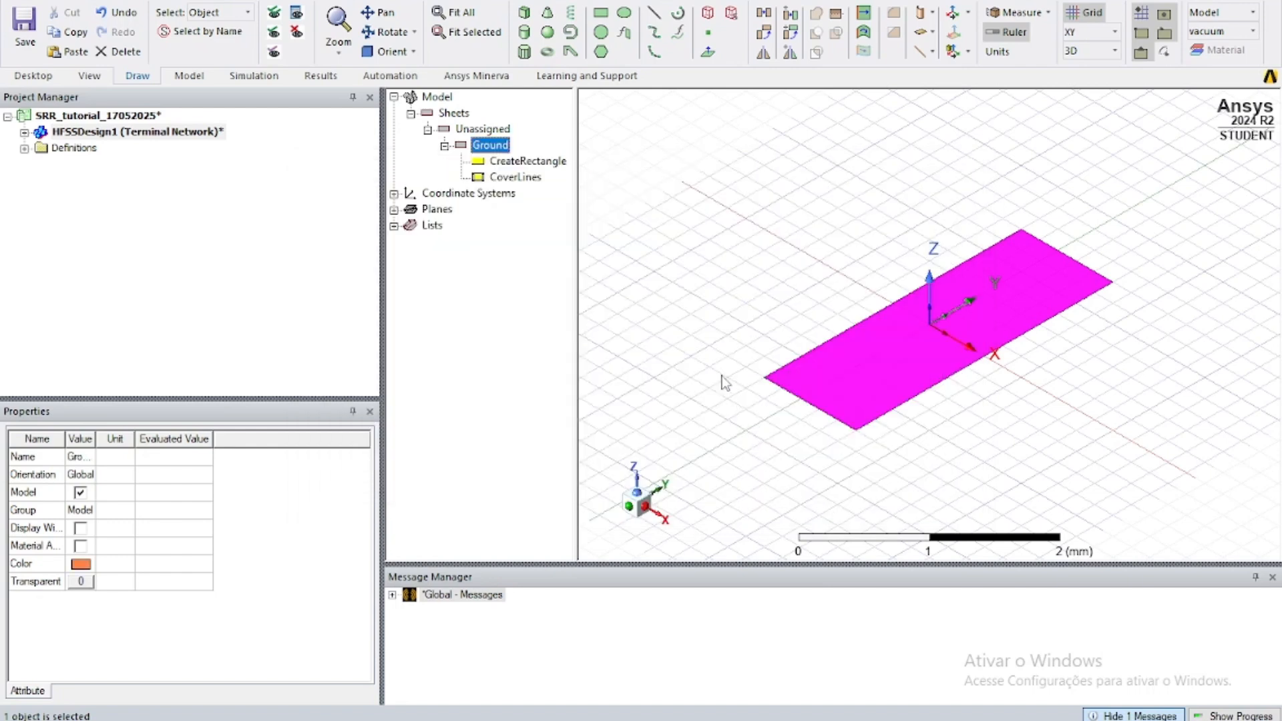
click(717, 358)
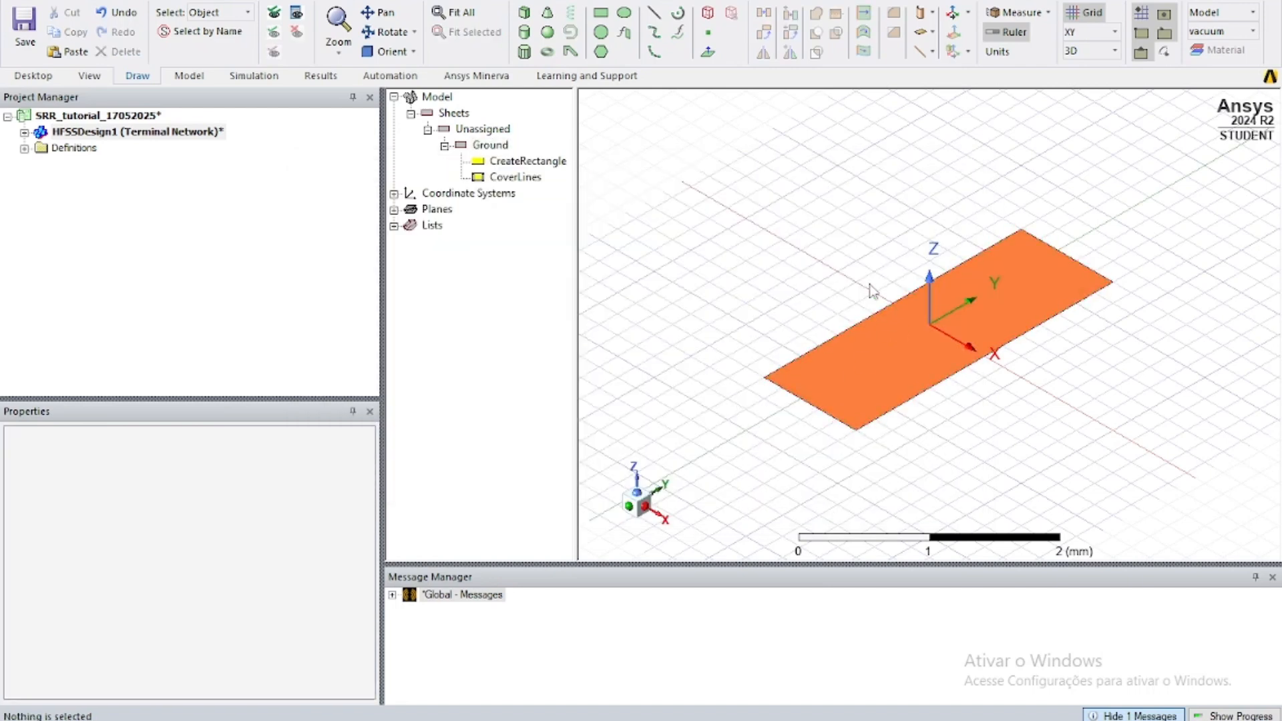
Step: Enter -substrate_width/2 as the X coordinate of the Ground rectangle's position
double_click(530, 167)
drag(599, 178, 642, 237)
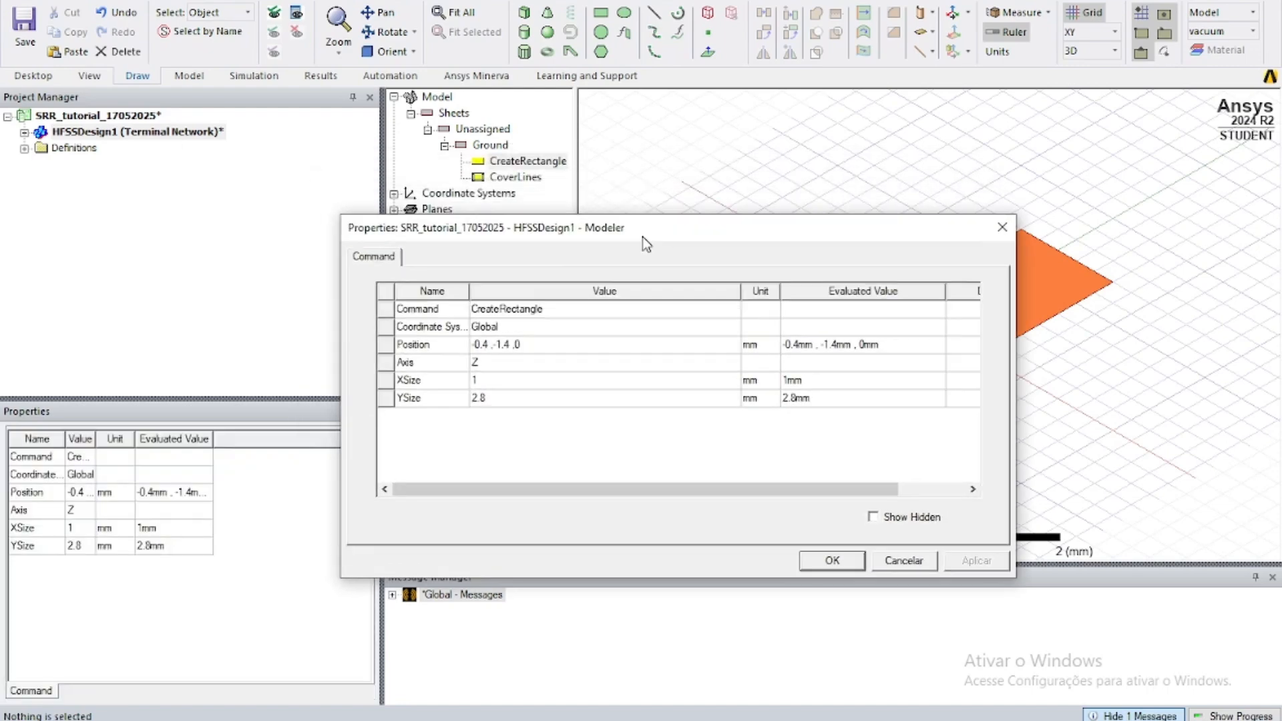
click(495, 354)
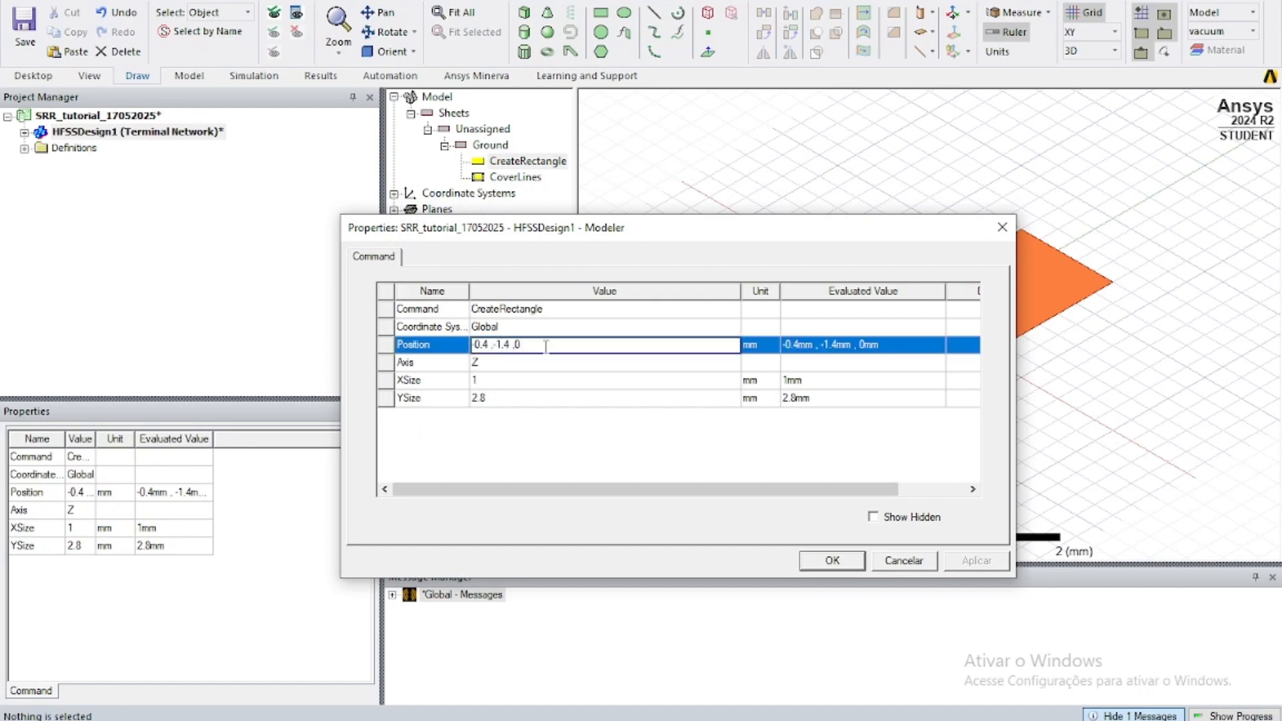
key(BackSpace)
key(BackSpace)
key(BackSpace)
drag(684, 226, 395, 241)
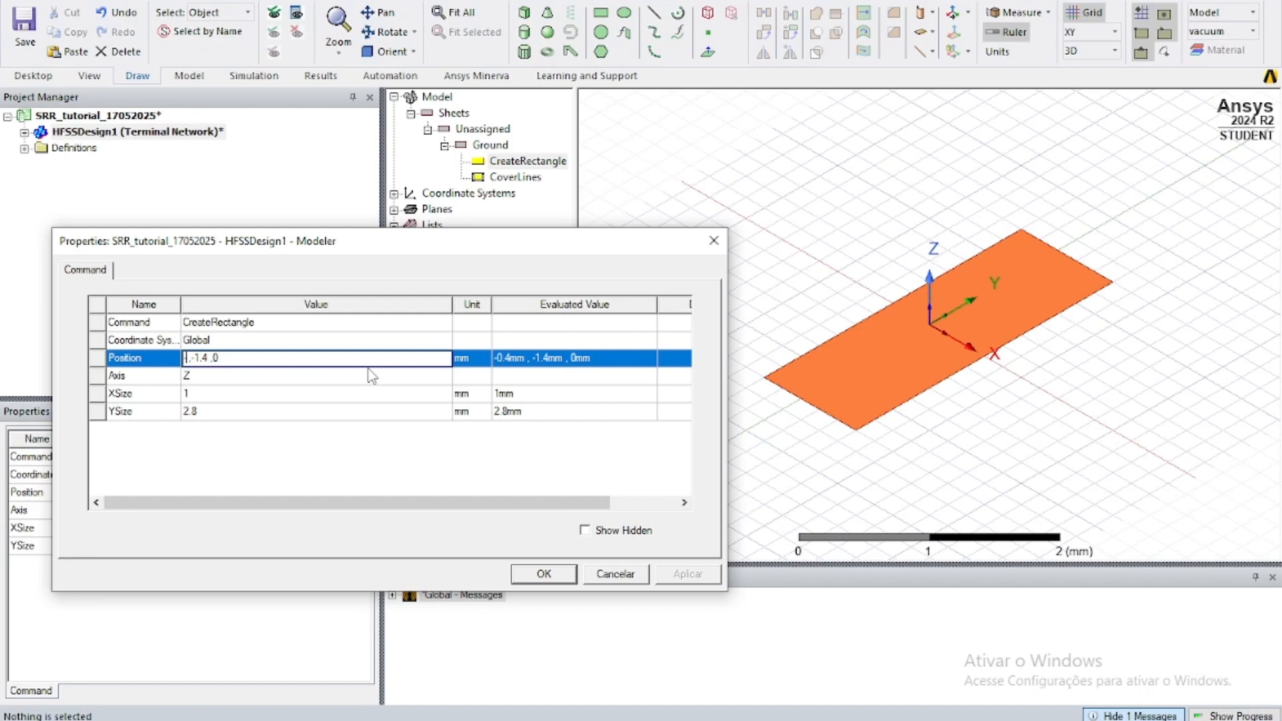
text(substrate_width/2)
Step: Enter -substrate_length/2 as the Y coordinate of the Ground rectangle's position
key(Right)
key(Right)
key(Right)
key(BackSpace)
key(BackSpace)
key(BackSpace)
key(BackSpace)
key(BackSpace)
text(-substrate)
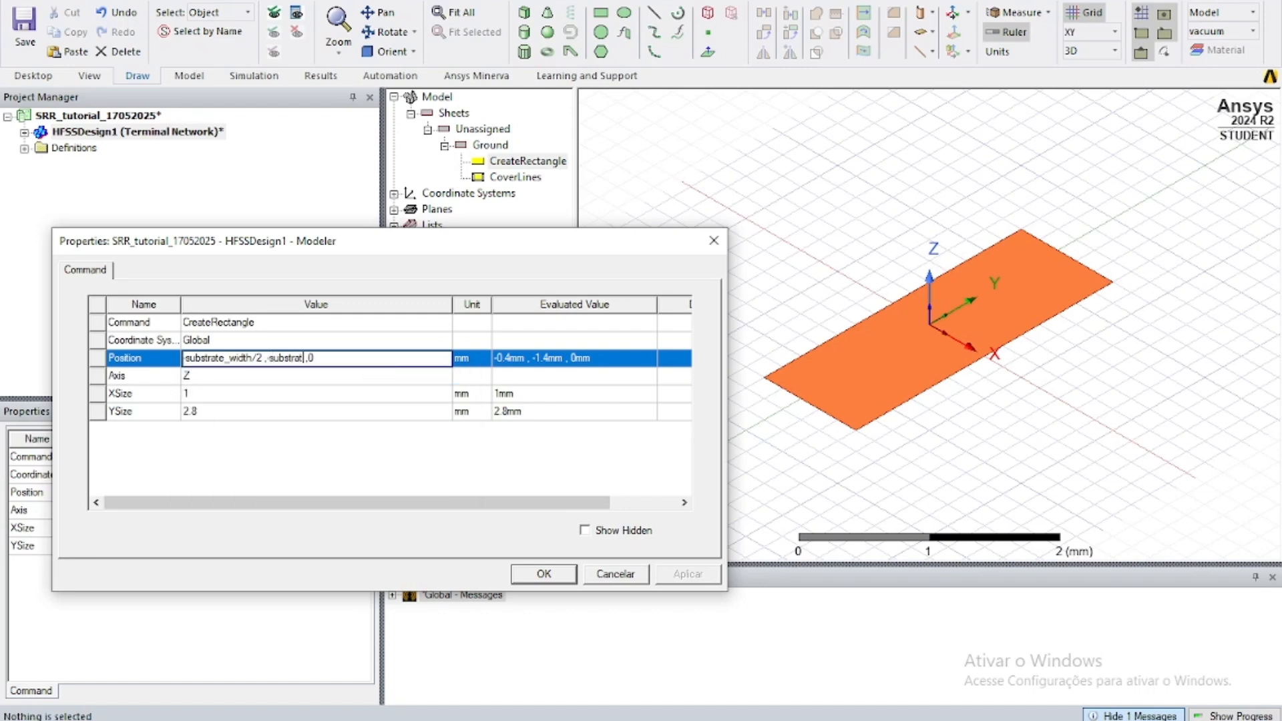
text(_lenf)
text(th/2)
Step: Enter -substrate_height as the Z coordinate of the Ground rectangle's position and commit the position expression
click(361, 358)
key(BackSpace)
text(-substrate_height)
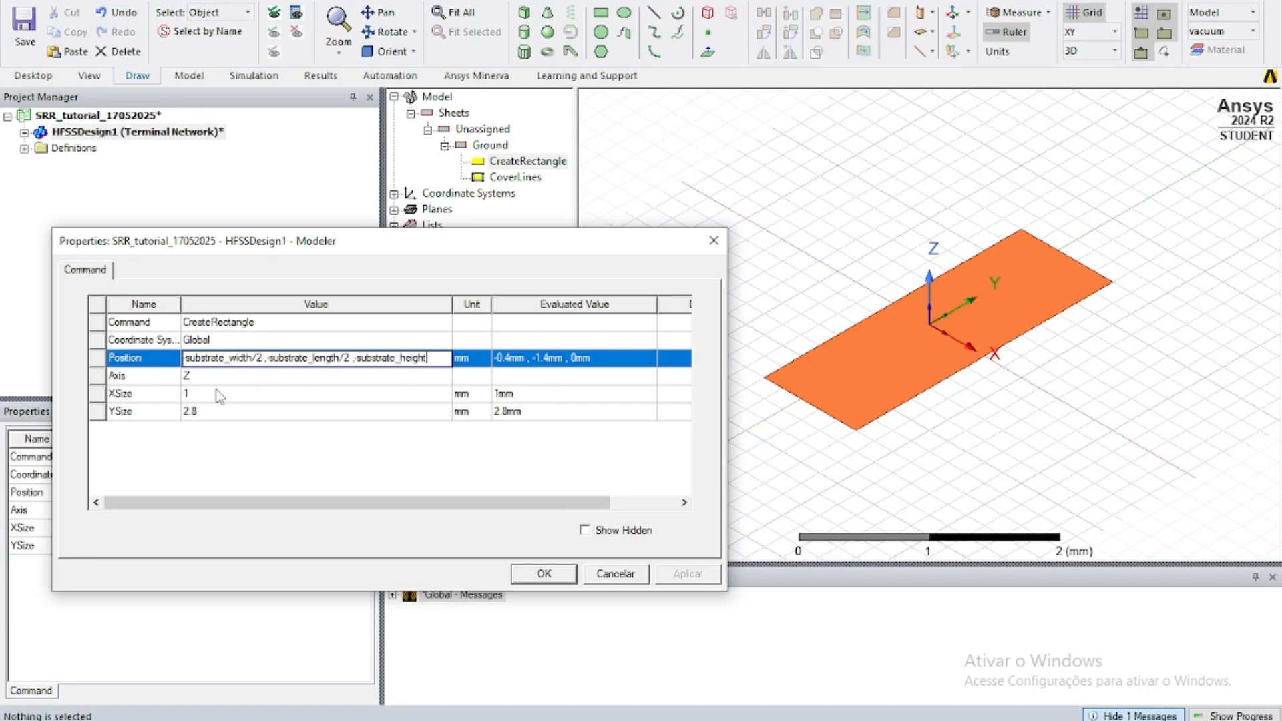
key(Return)
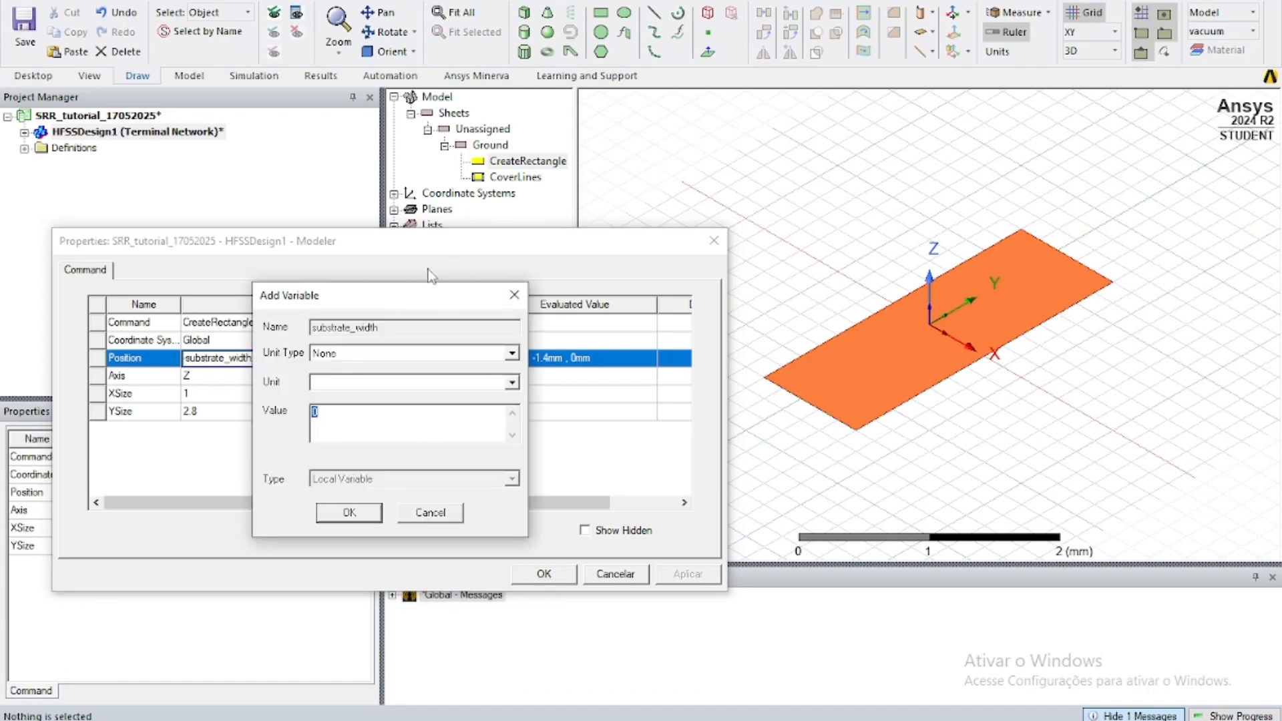
Step: Define the variable substrate_width with unit type Length and a value of 30 mm
drag(409, 295, 637, 359)
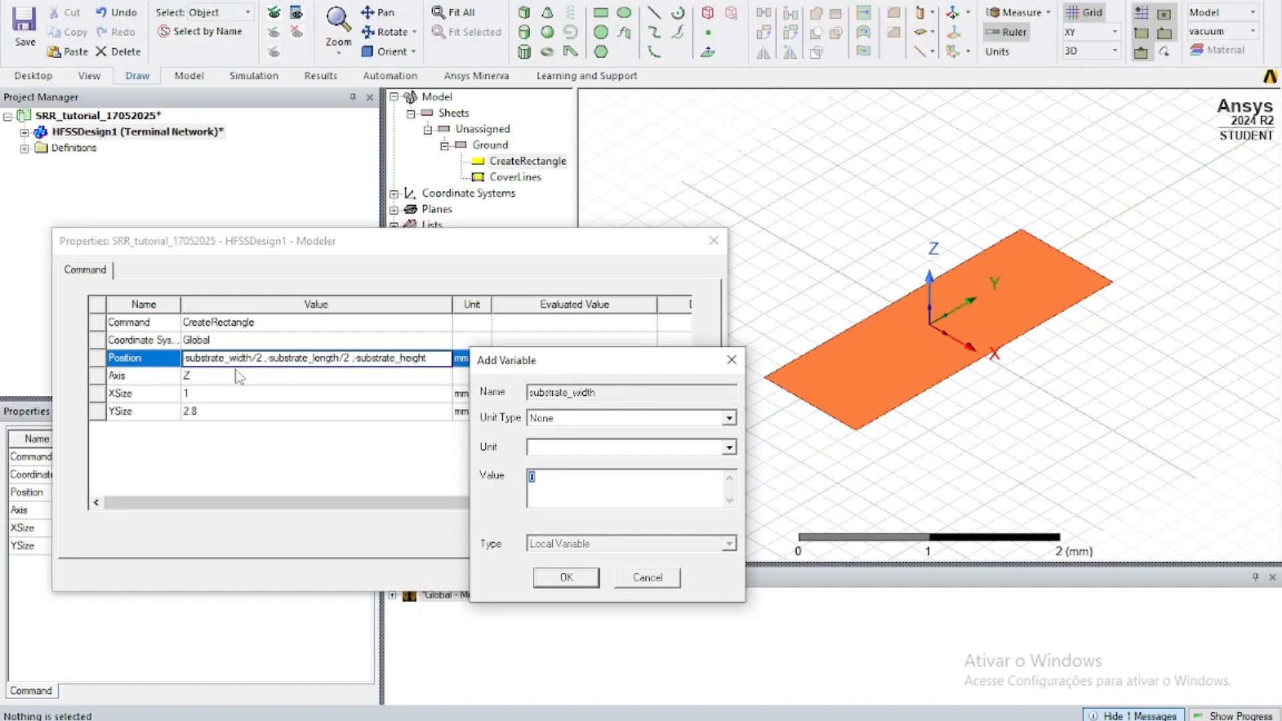
click(574, 419)
key(l)
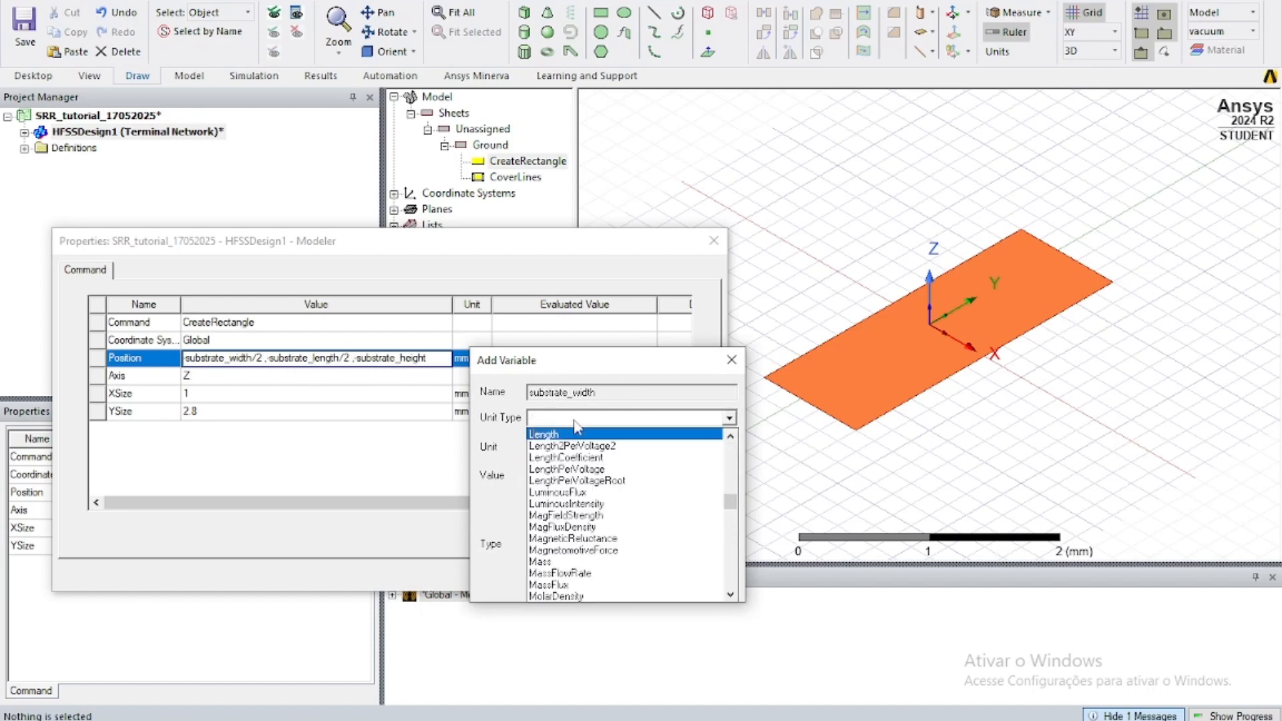
click(575, 423)
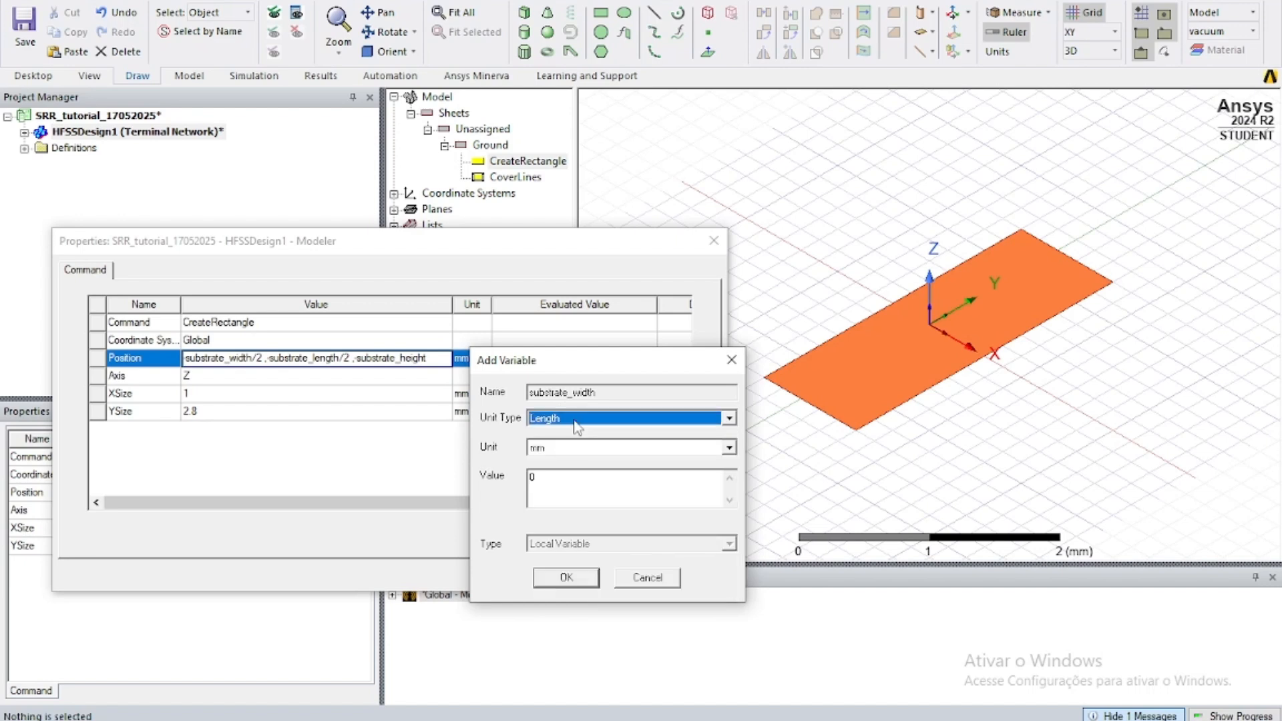
click(592, 481)
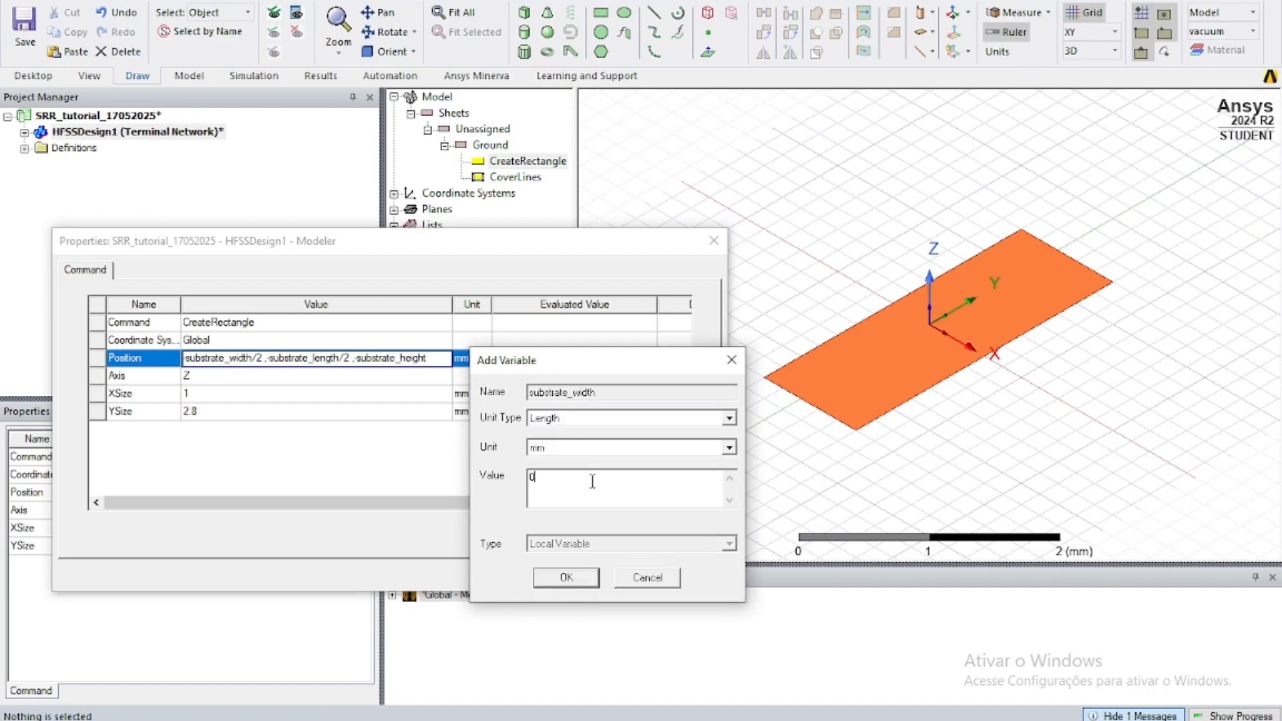
key(BackSpace)
text(30)
key(Return)
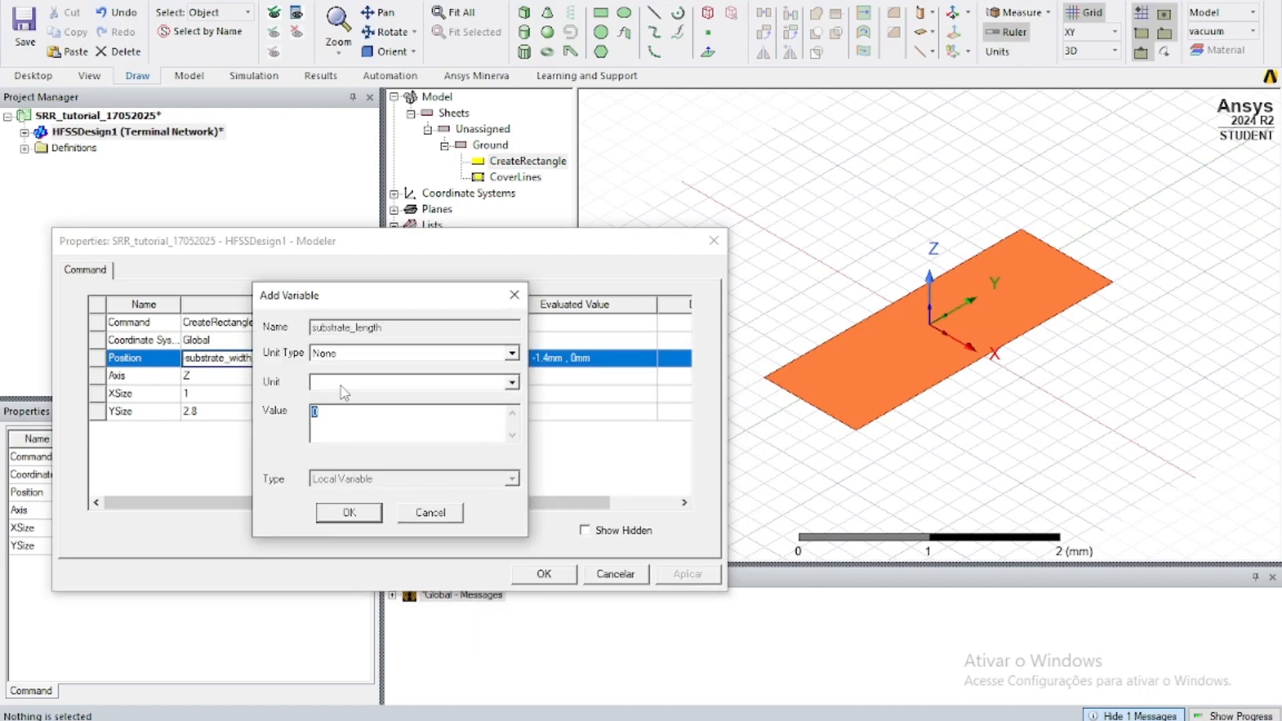
Step: Define the variable substrate_length with unit type Length and a value of 50 mm
click(347, 354)
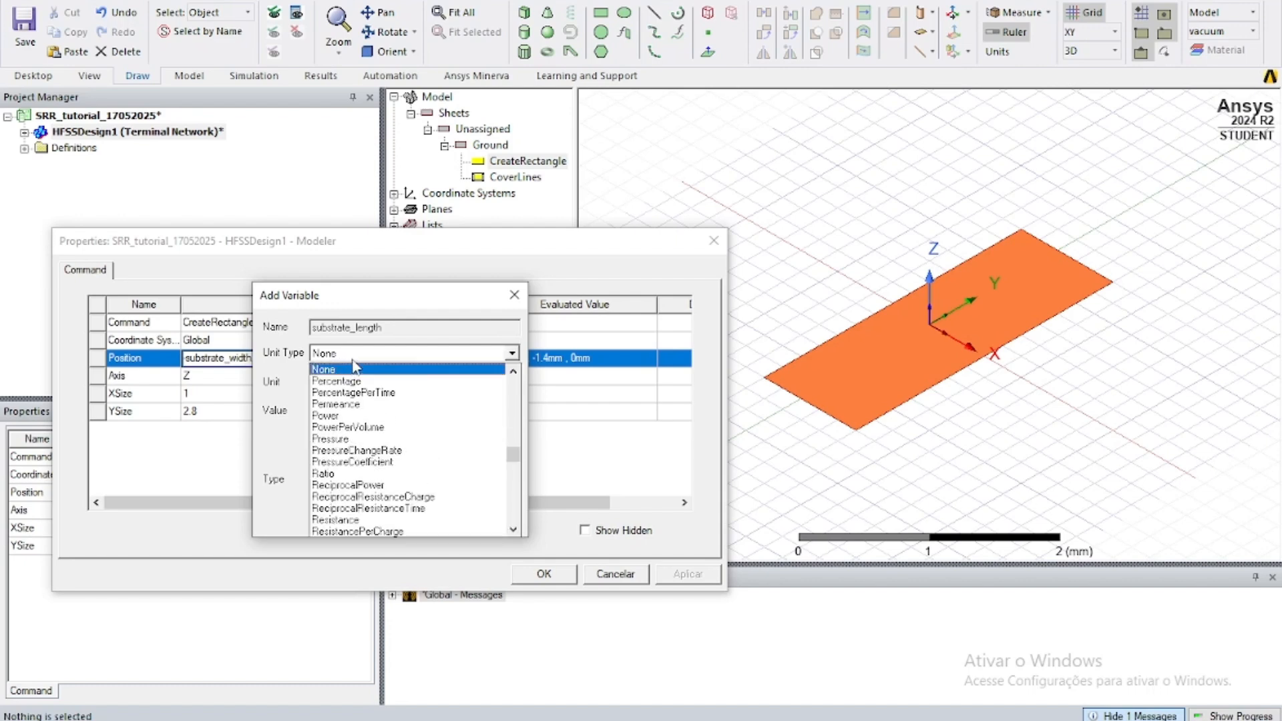
key(l)
key(Return)
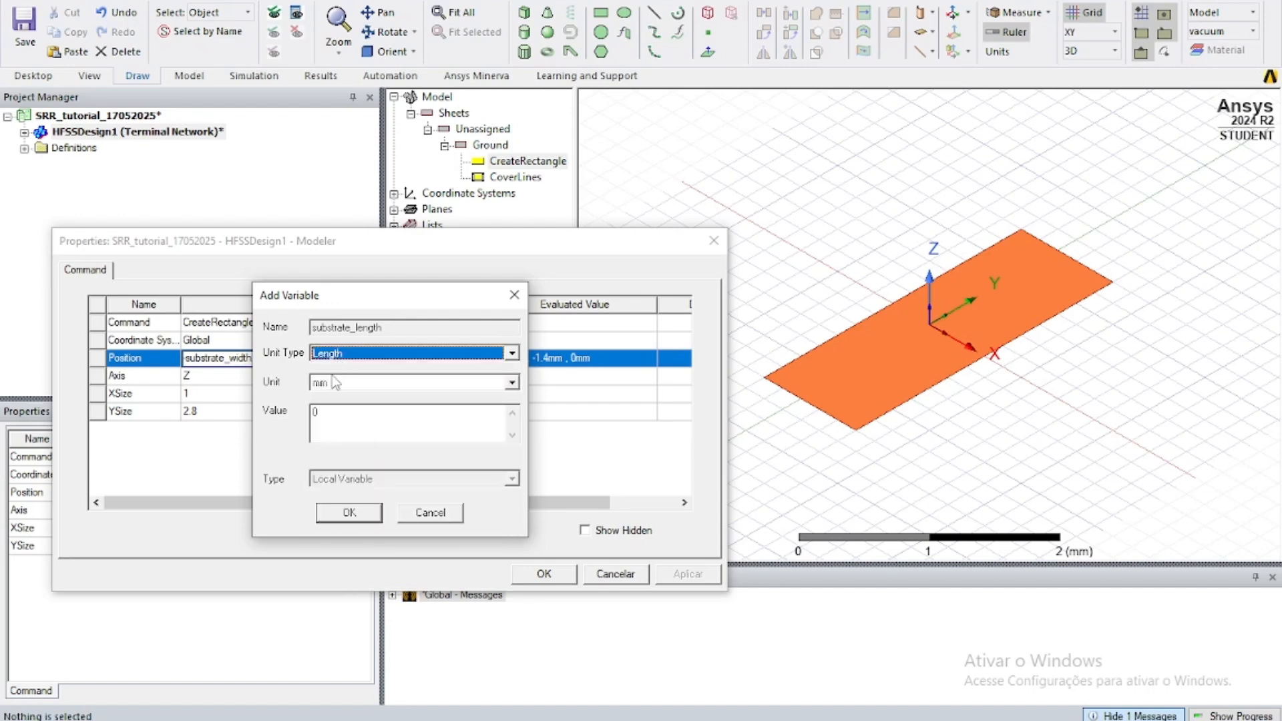
click(340, 410)
key(BackSpace)
text(50)
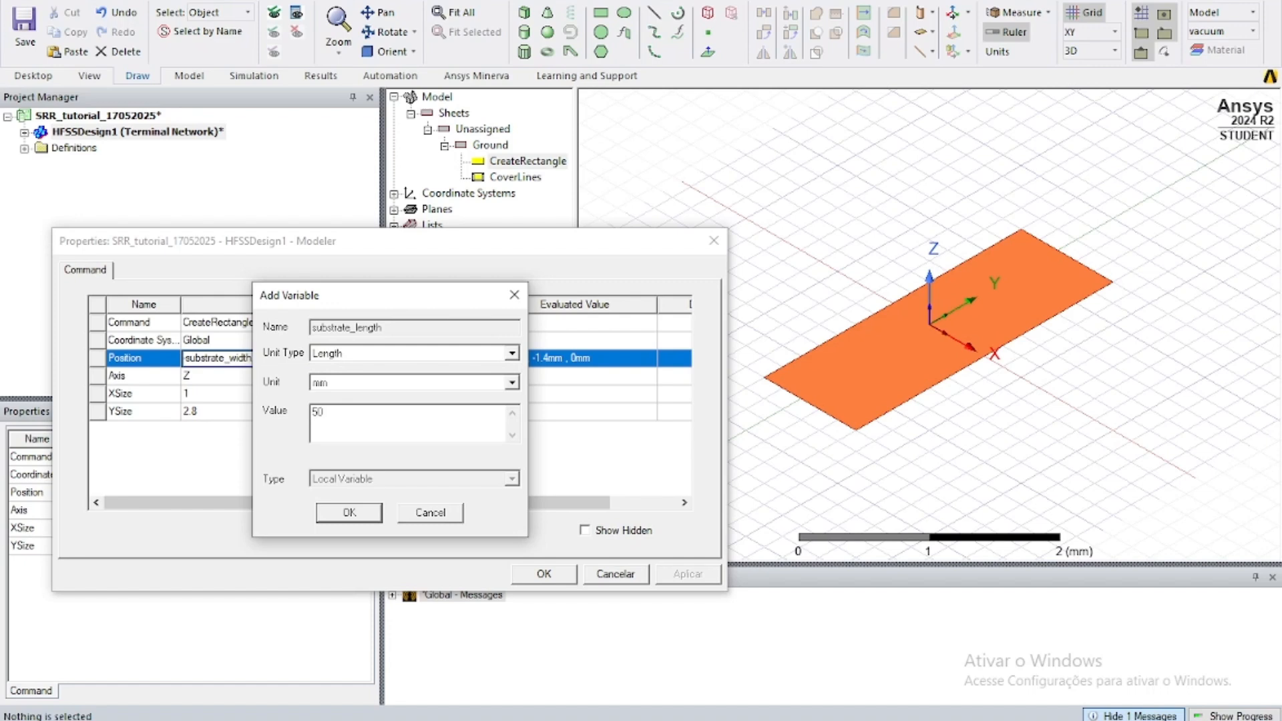
click(349, 513)
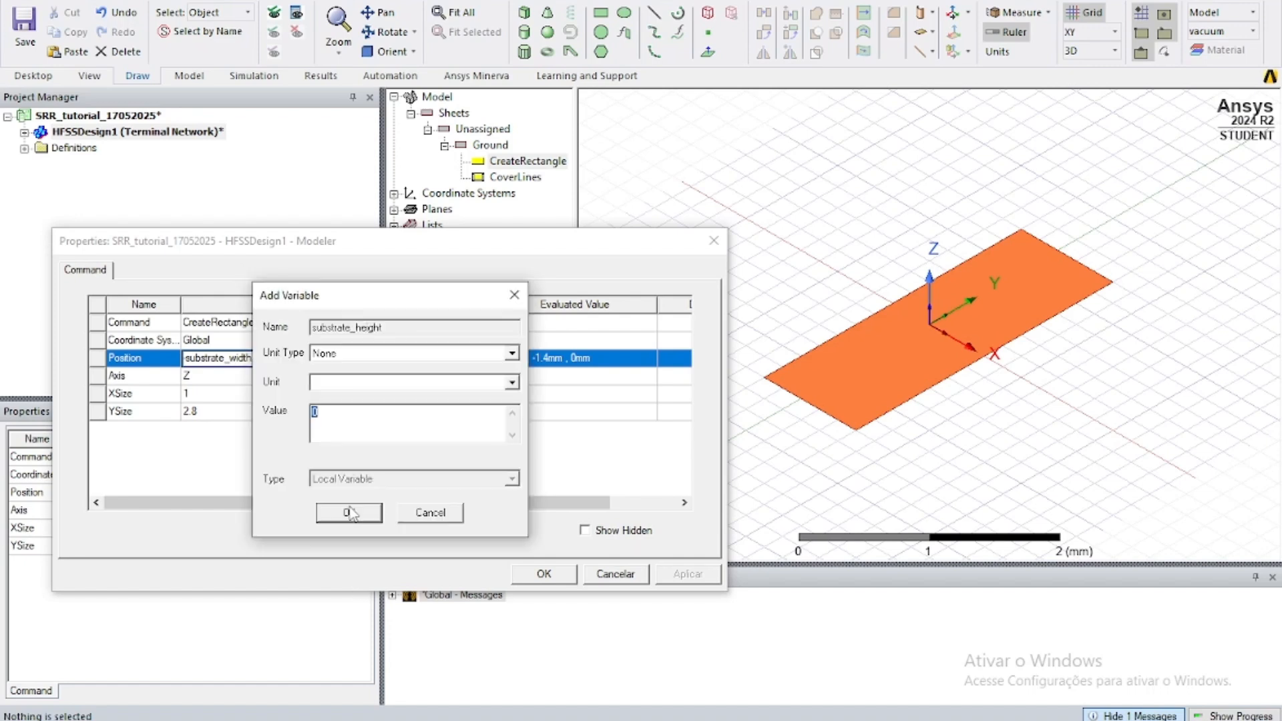
Step: Define the variable substrate_height with unit type Length and a value of 1.6 mm
click(368, 353)
key(l)
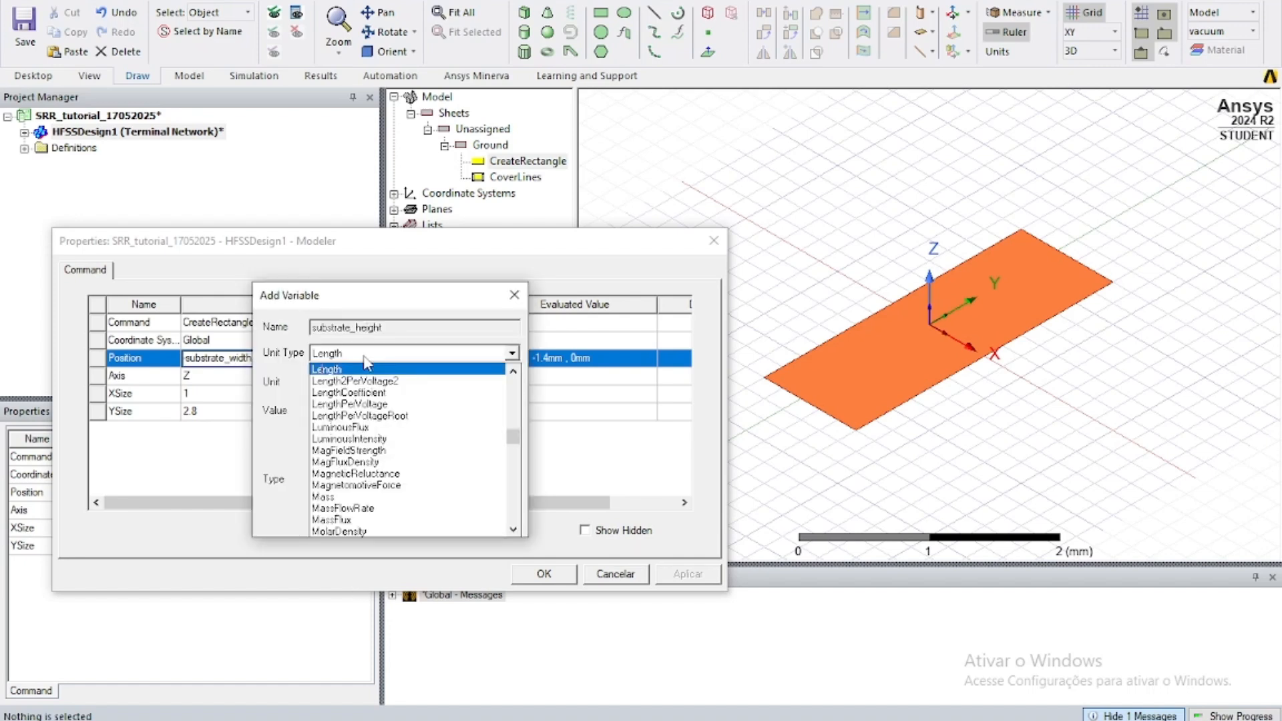
key(Return)
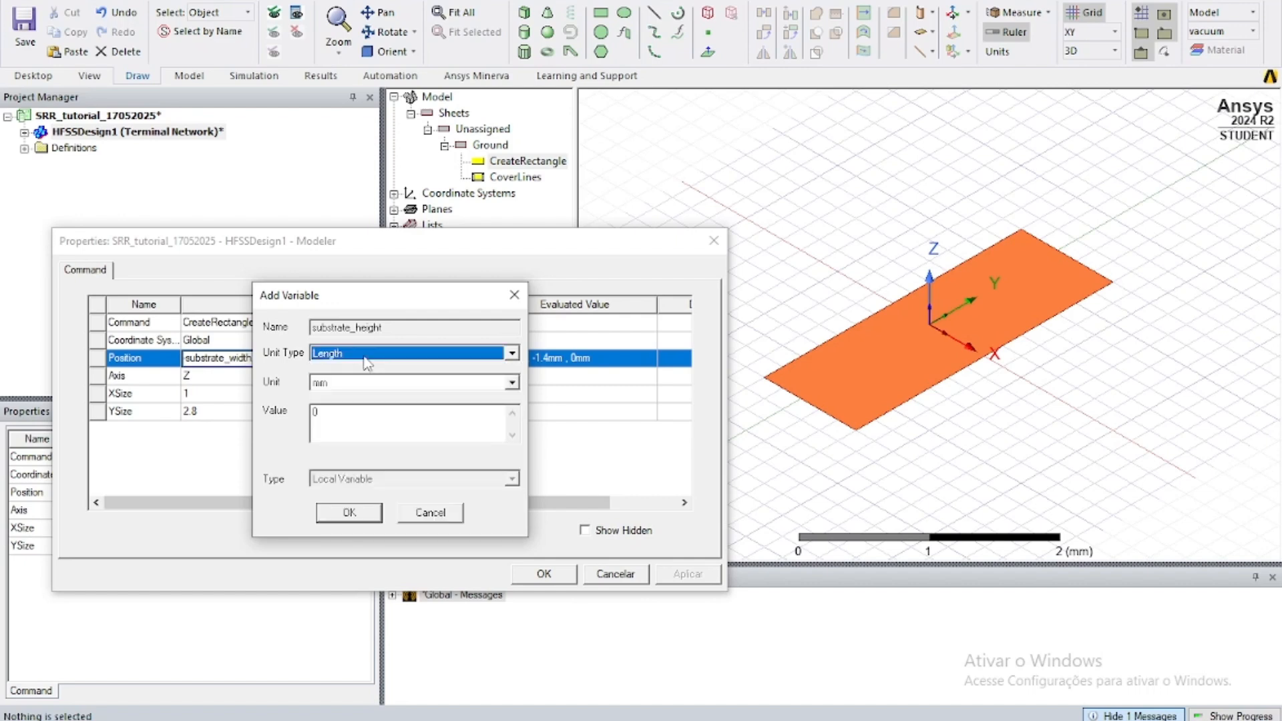
click(337, 415)
key(BackSpace)
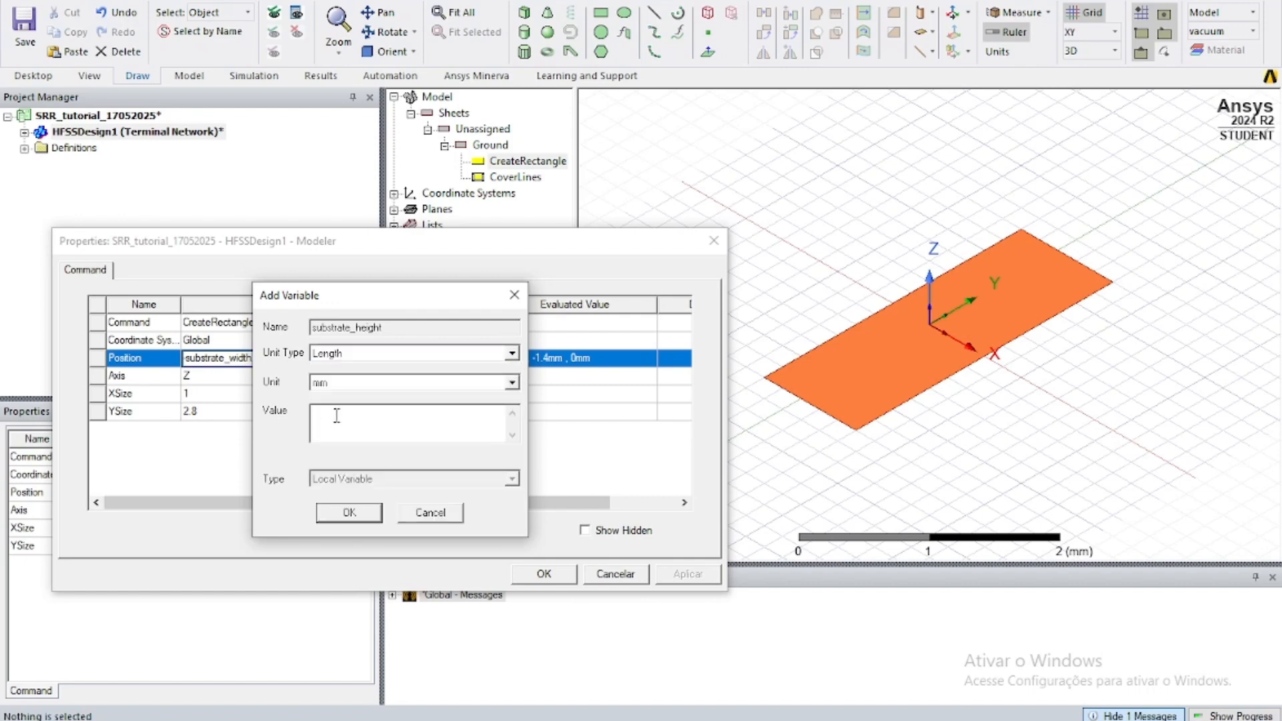
text(1.6)
click(349, 513)
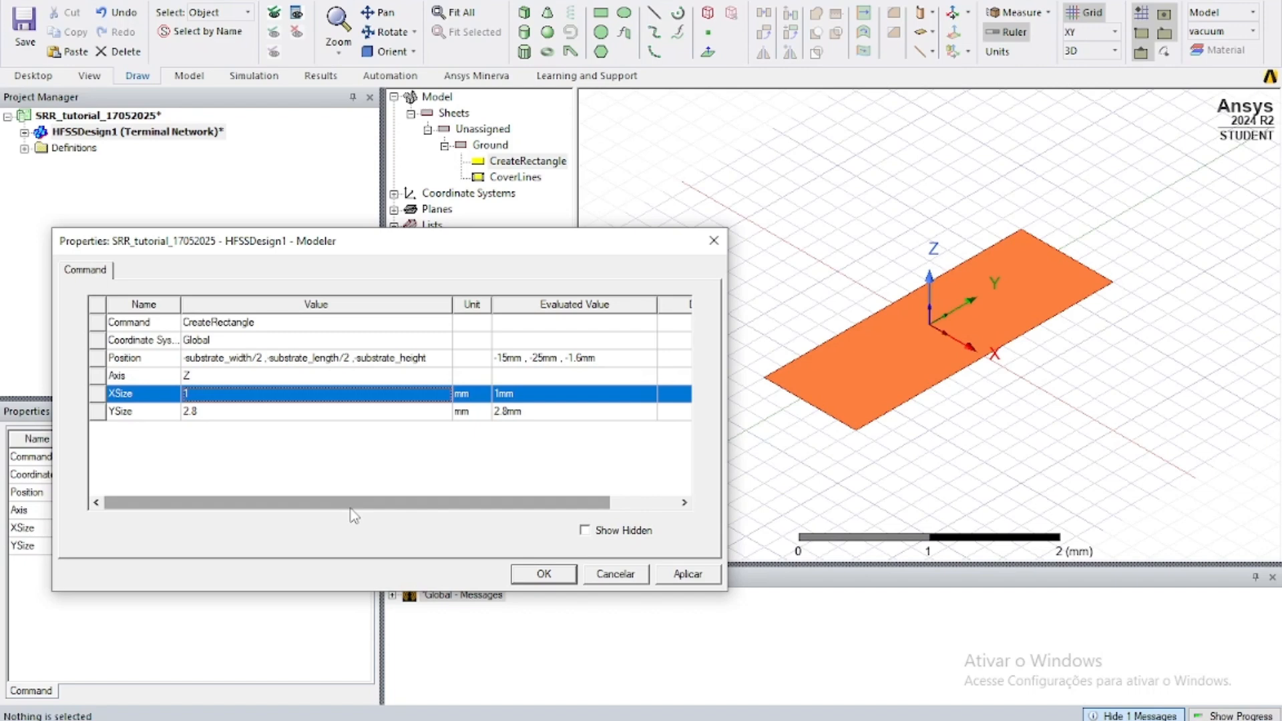
Step: Set the XSize of the Ground rectangle to the variable substrate_width
click(251, 396)
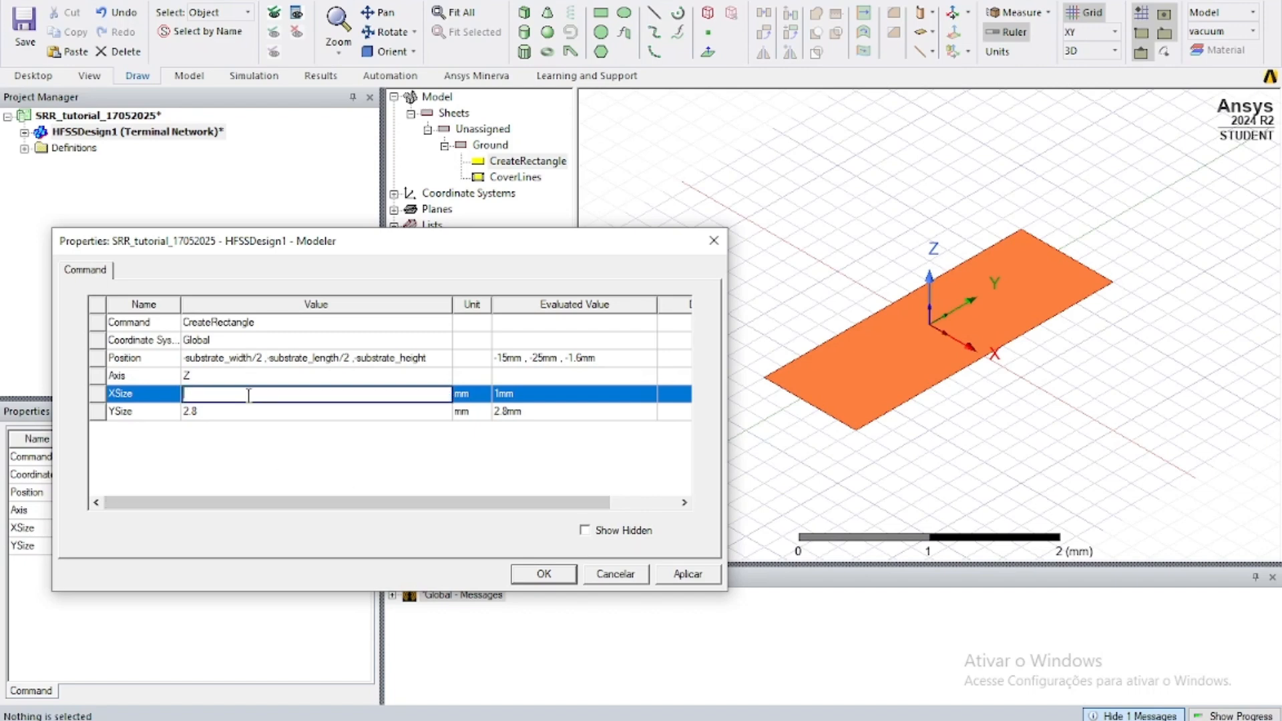
text(substra)
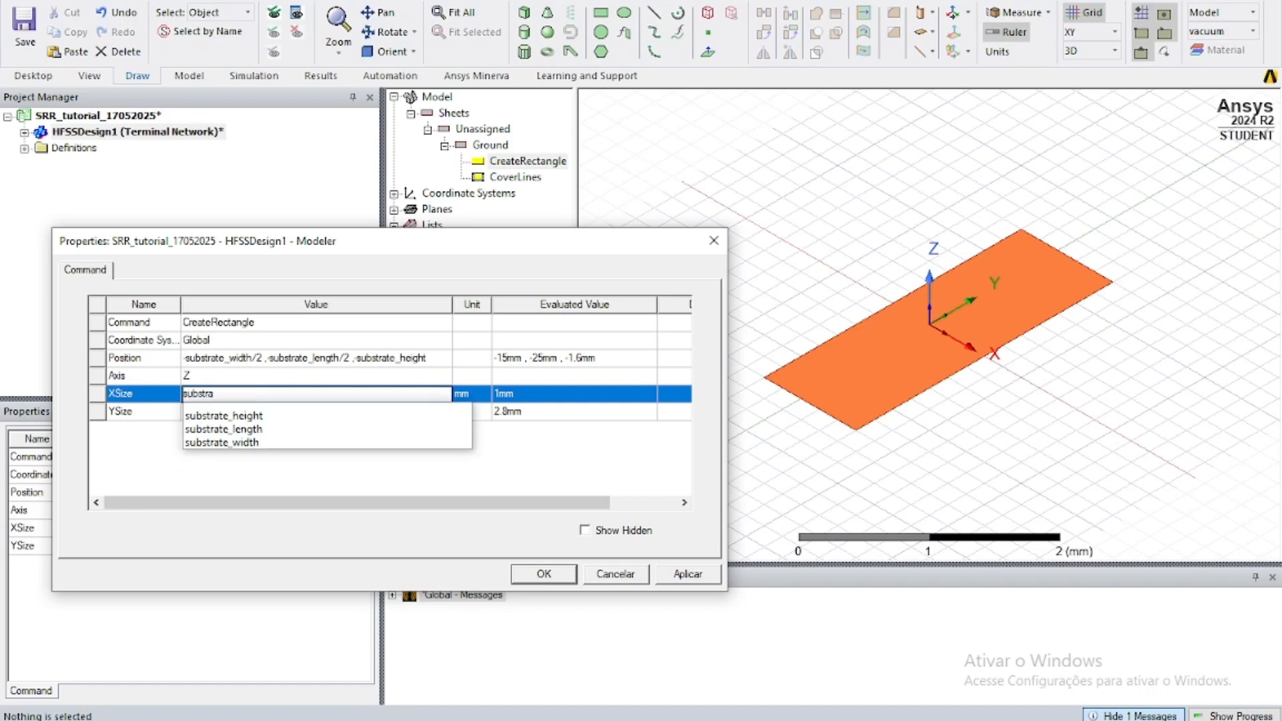
key(Down)
key(Down)
key(Down)
key(Return)
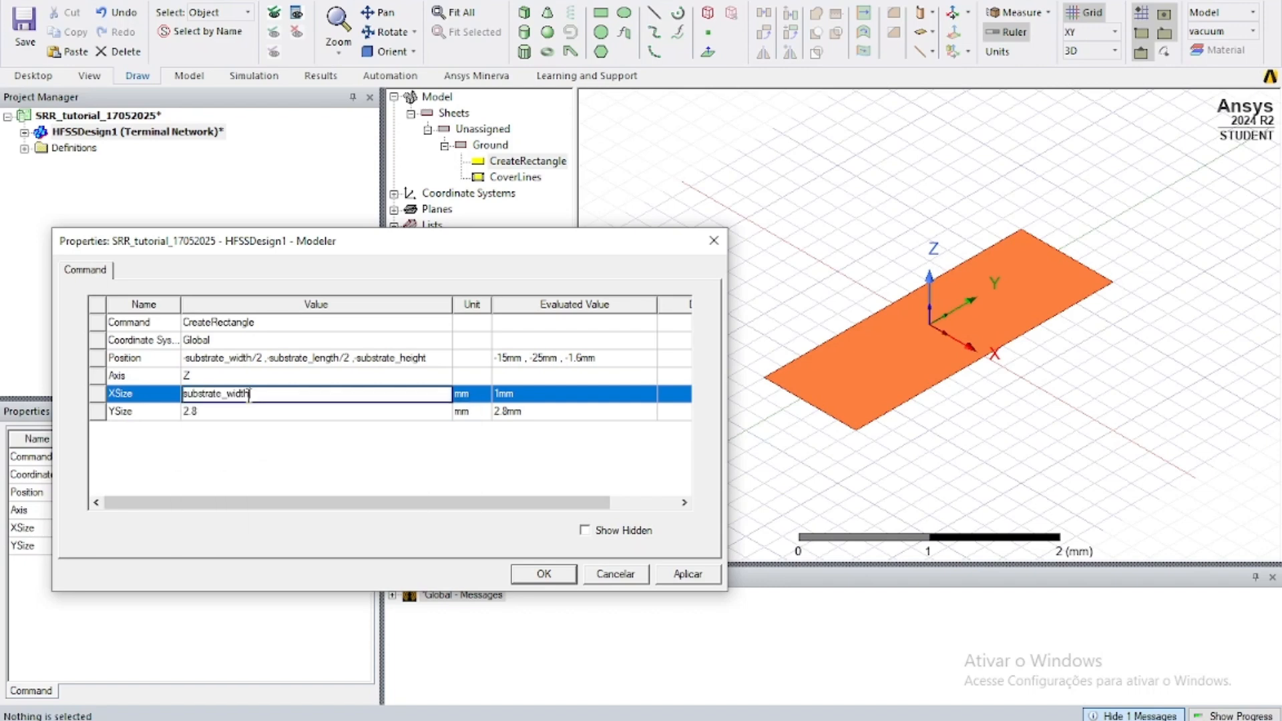
Step: Set the YSize of the Ground rectangle to the variable substrate_length and apply the new dimensions
click(233, 410)
key(BackSpace)
key(BackSpace)
key(BackSpace)
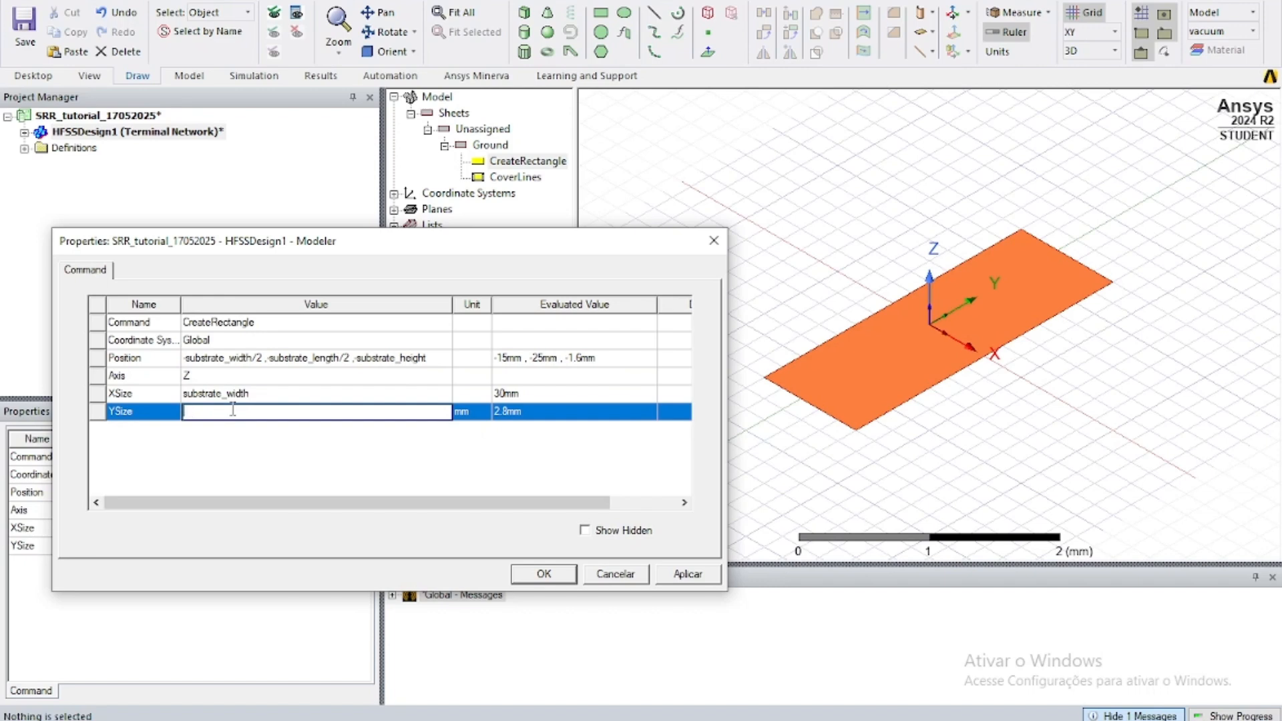
text(substra)
key(Down)
key(Down)
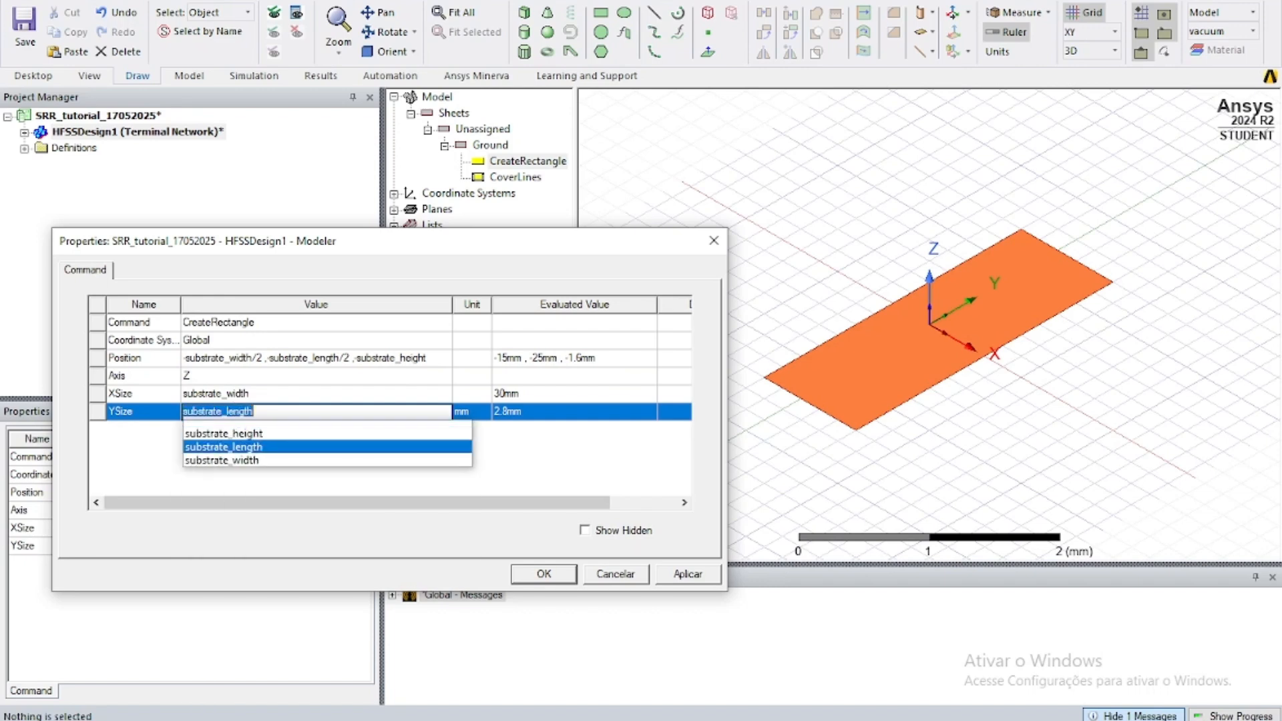
key(Return)
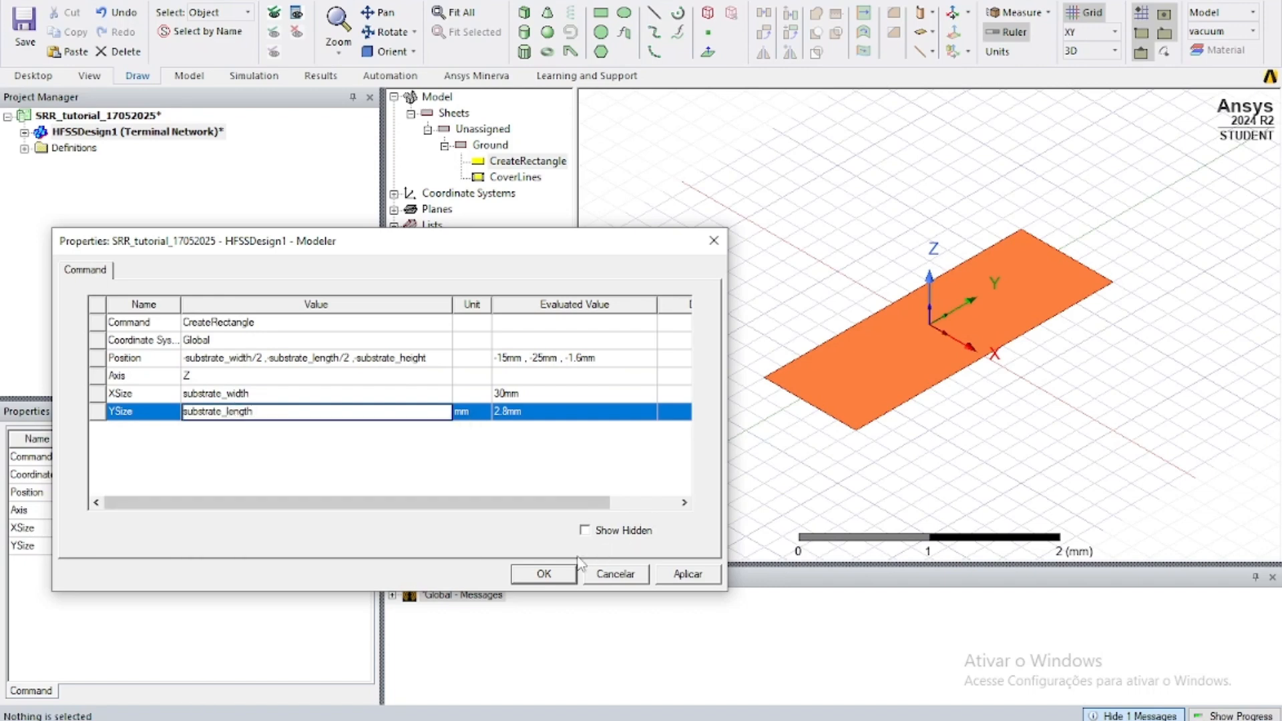
click(558, 570)
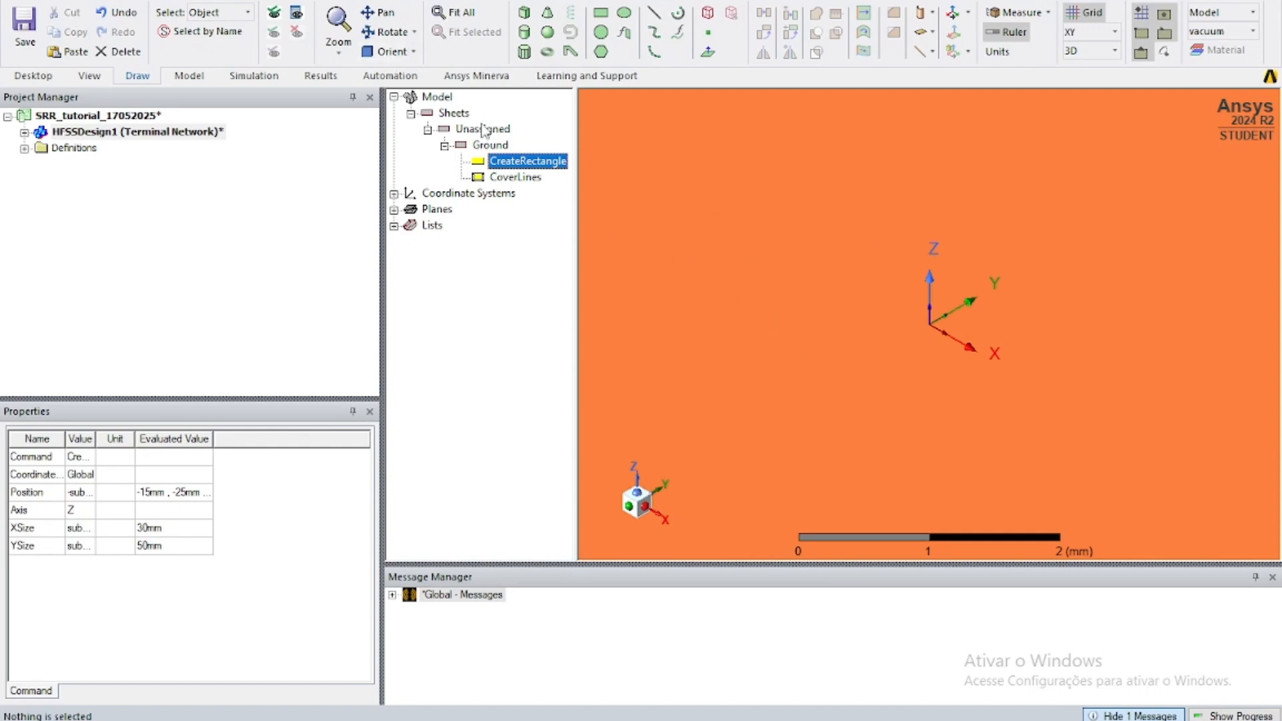
click(449, 13)
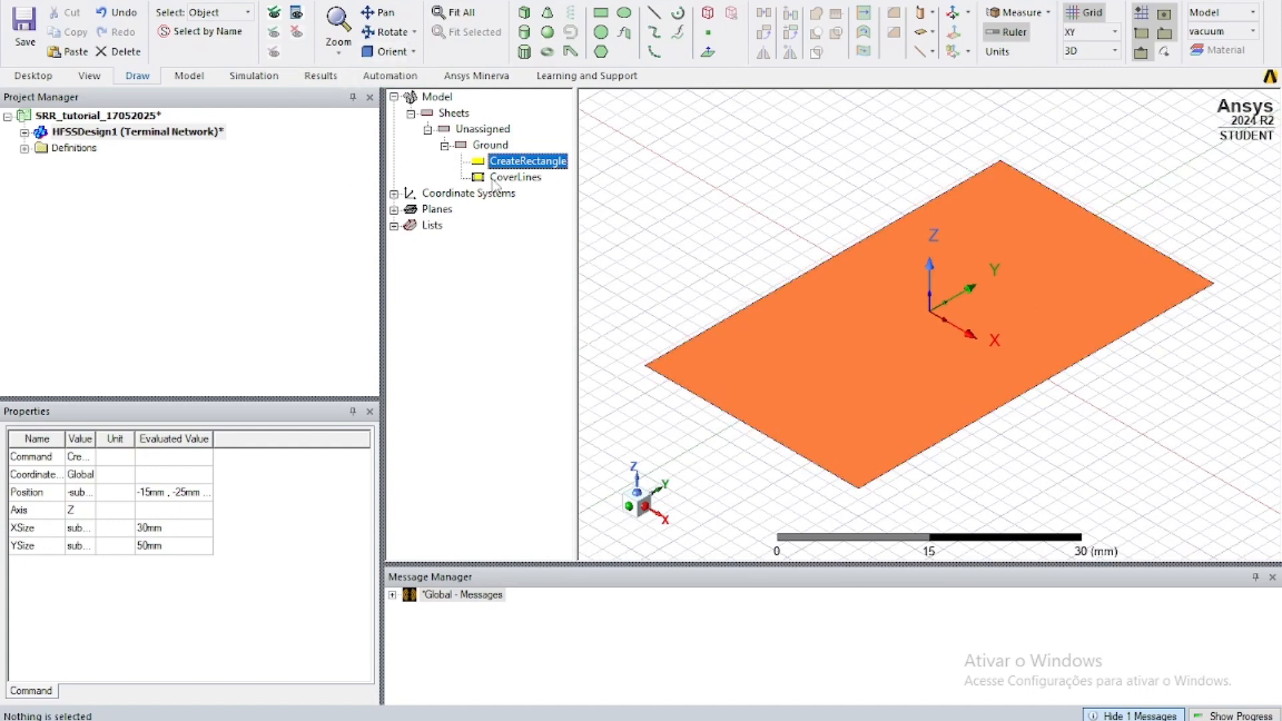
click(379, 32)
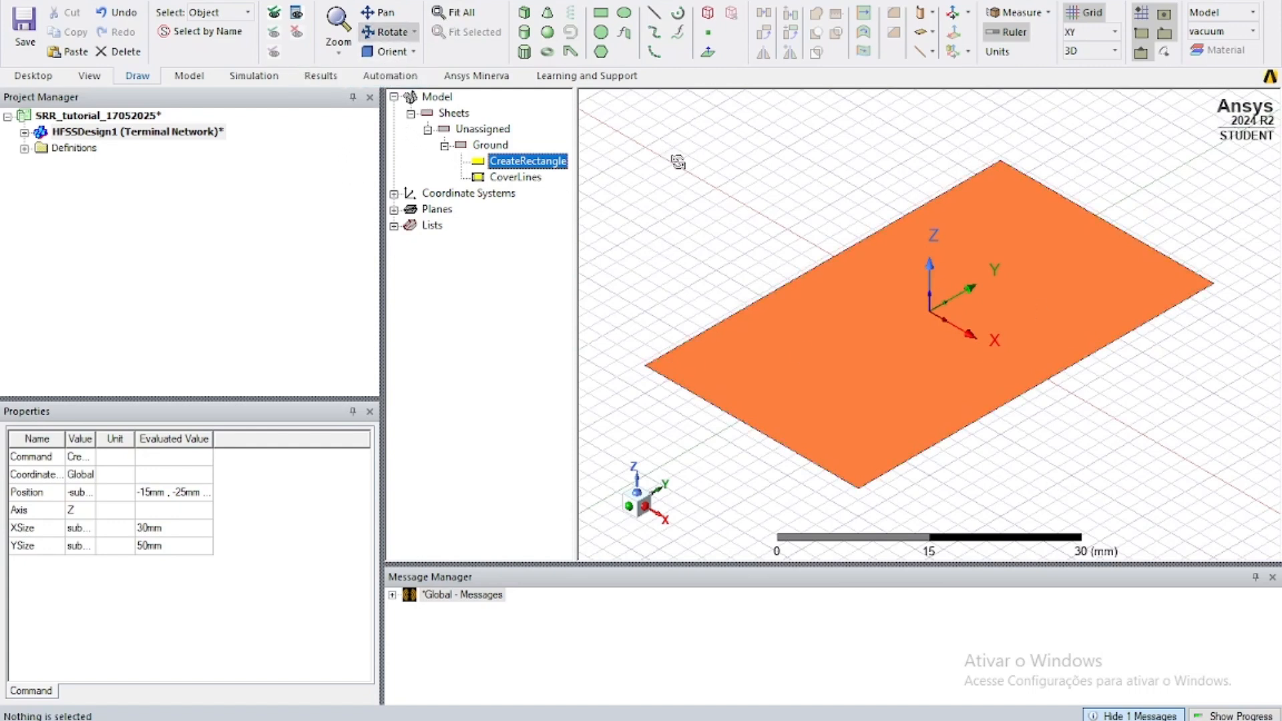
drag(678, 163, 750, 381)
drag(653, 263, 714, 407)
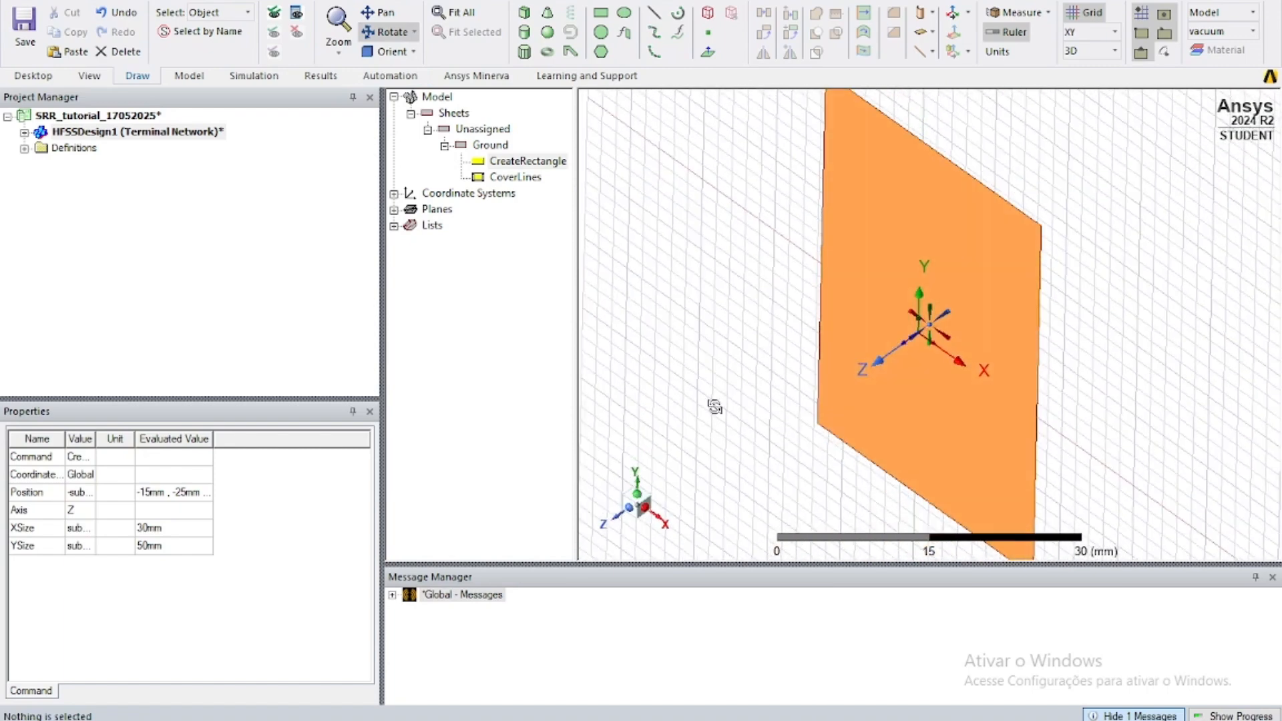
click(379, 54)
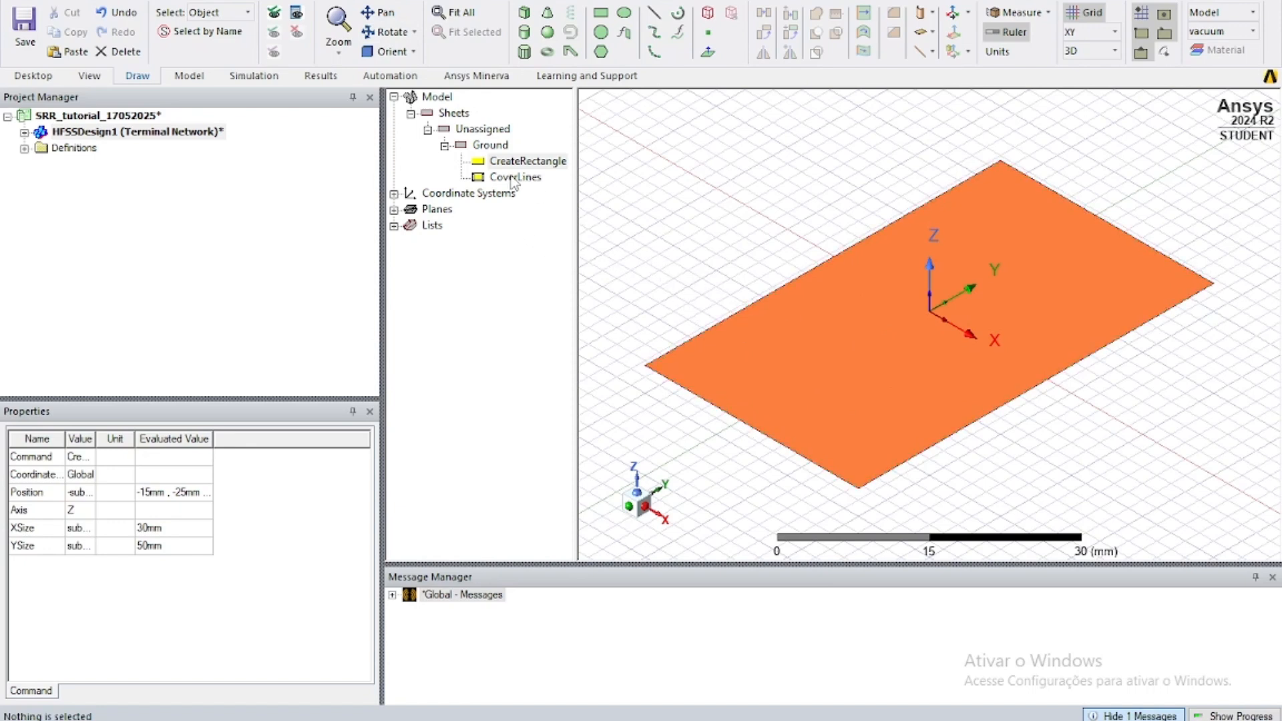
Step: Draw a box on the Ground rectangle, spanning its opposite corners, with a height of about 3.6 mm
click(524, 12)
click(647, 368)
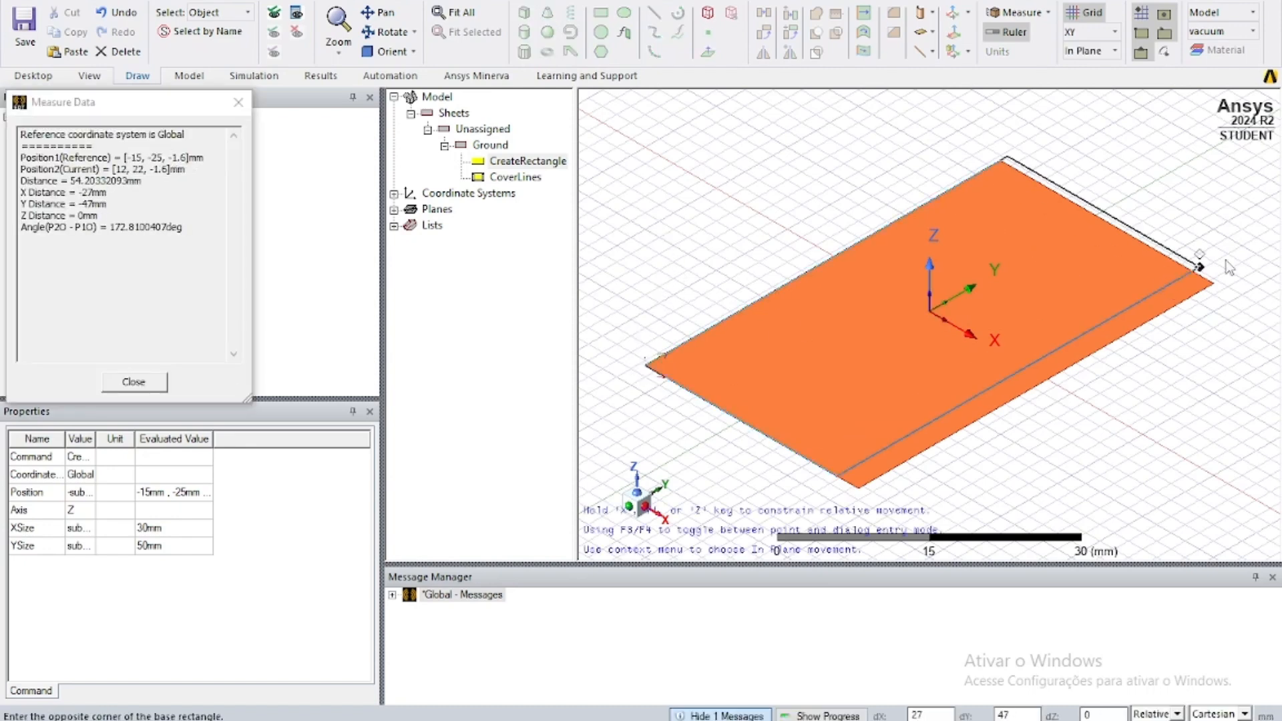
click(1214, 284)
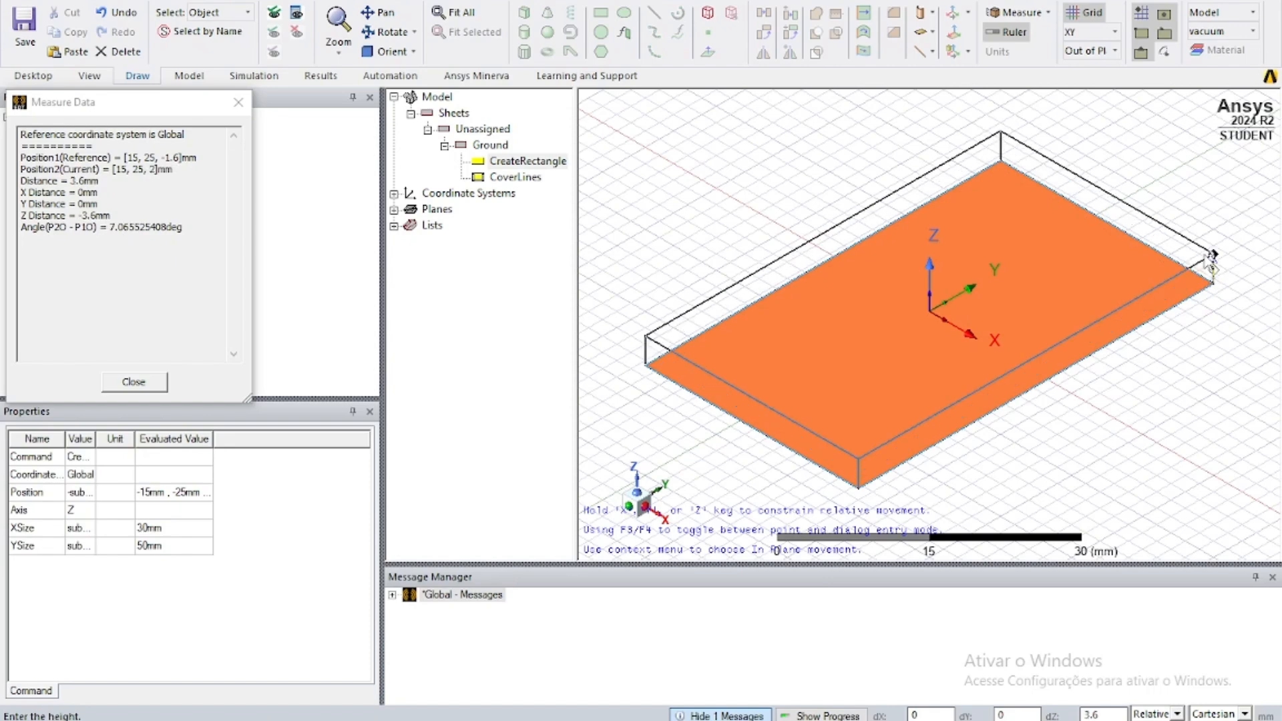
click(1212, 256)
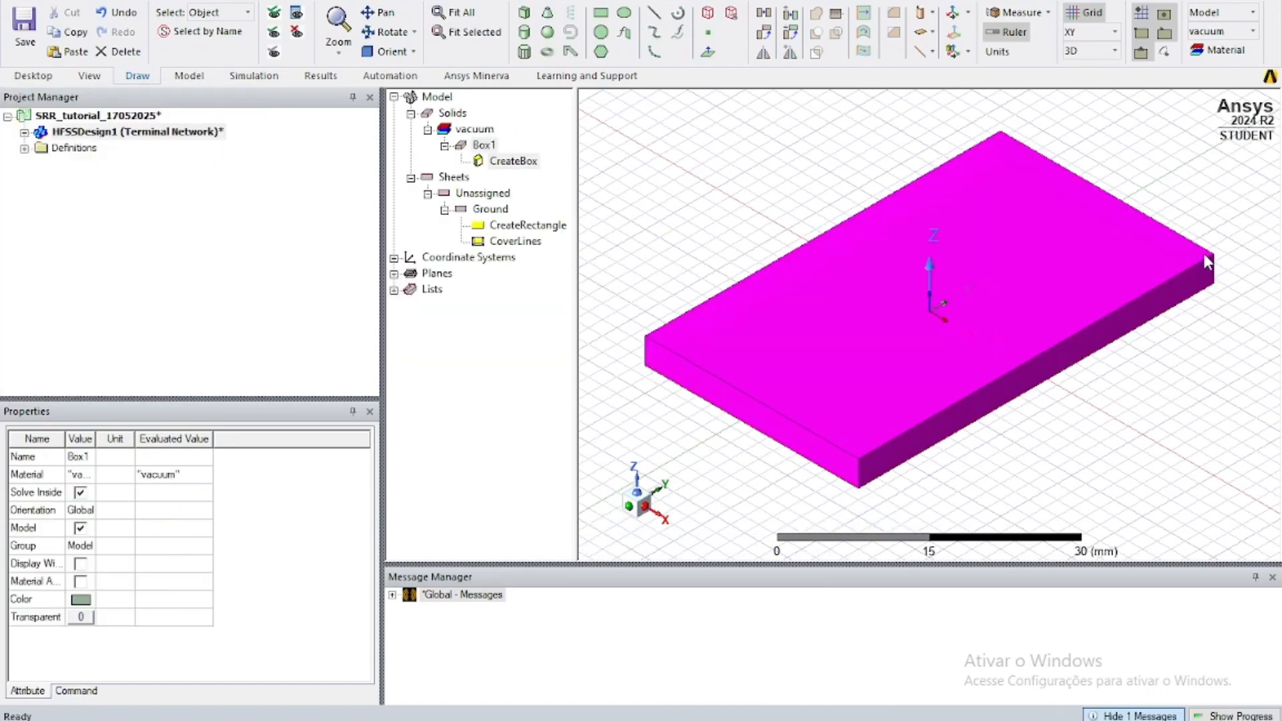
Step: Rename the new box as Substrate in its attributes and confirm
double_click(484, 145)
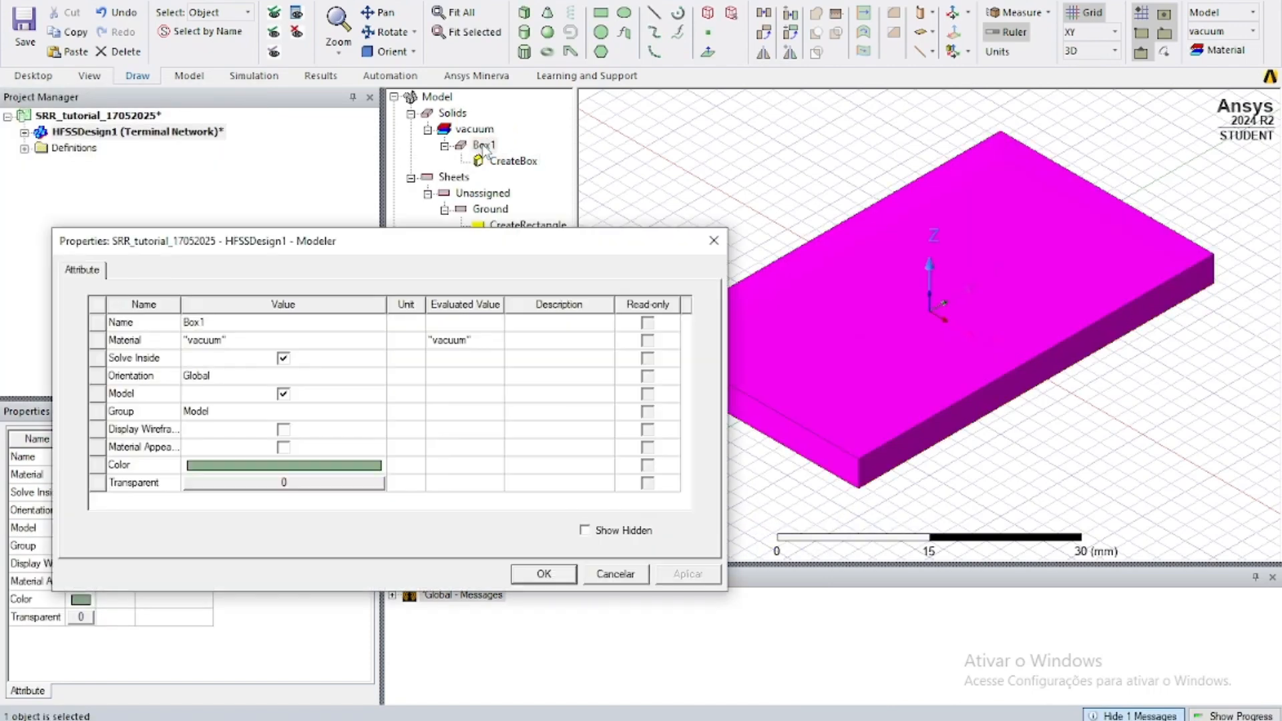
click(276, 323)
click(277, 323)
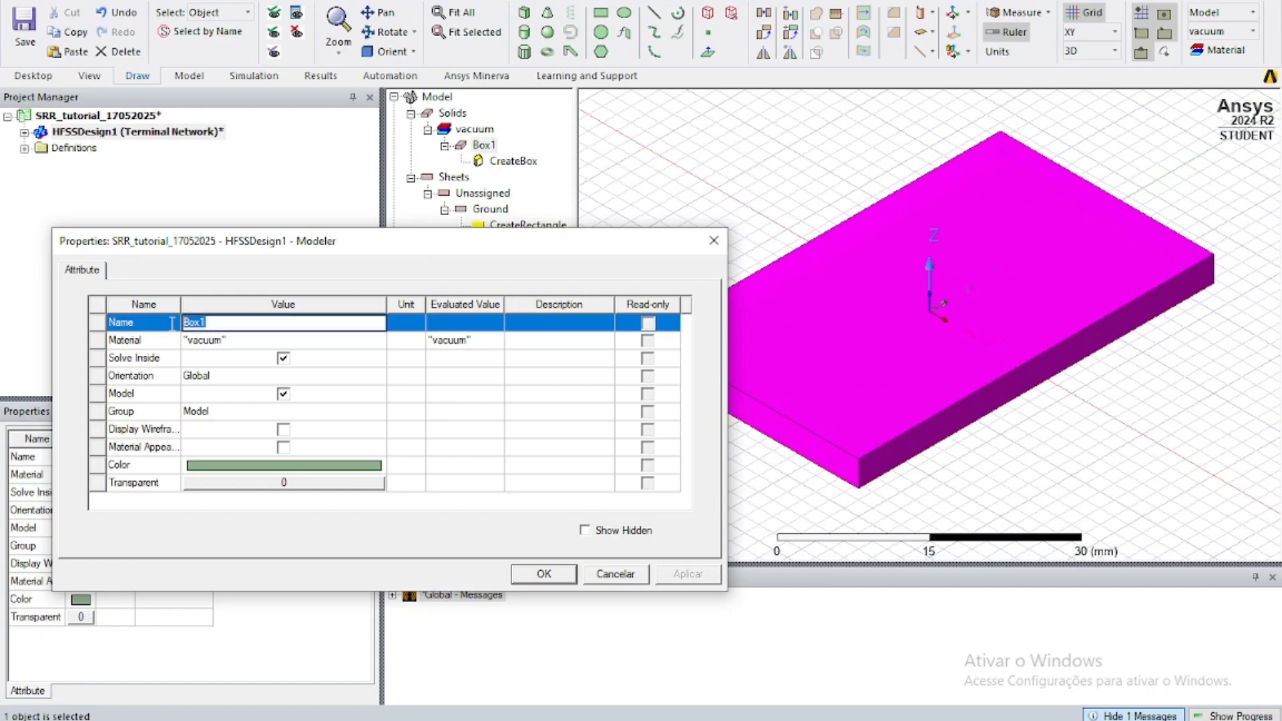
text(Substrate)
click(238, 340)
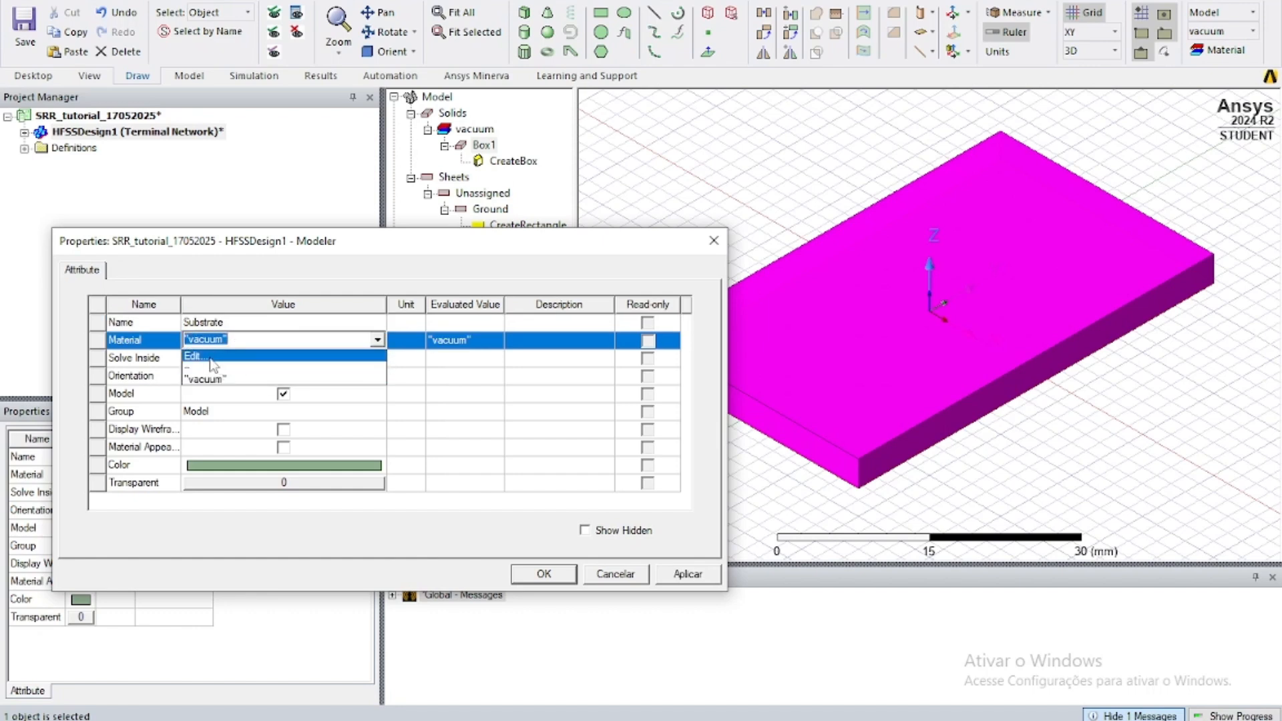
click(263, 528)
click(534, 573)
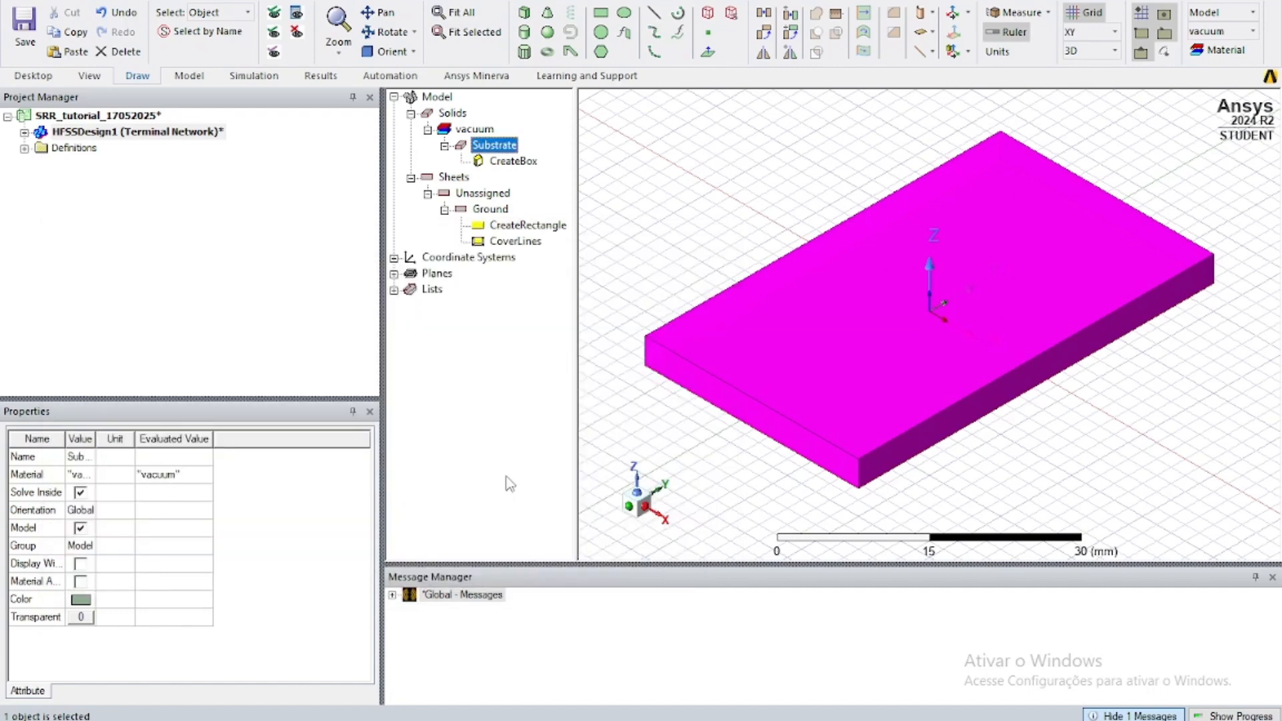
Step: Open the material assignment for the Substrate box and search the library by name for FR4, picking FR4_epoxy
right_click(491, 148)
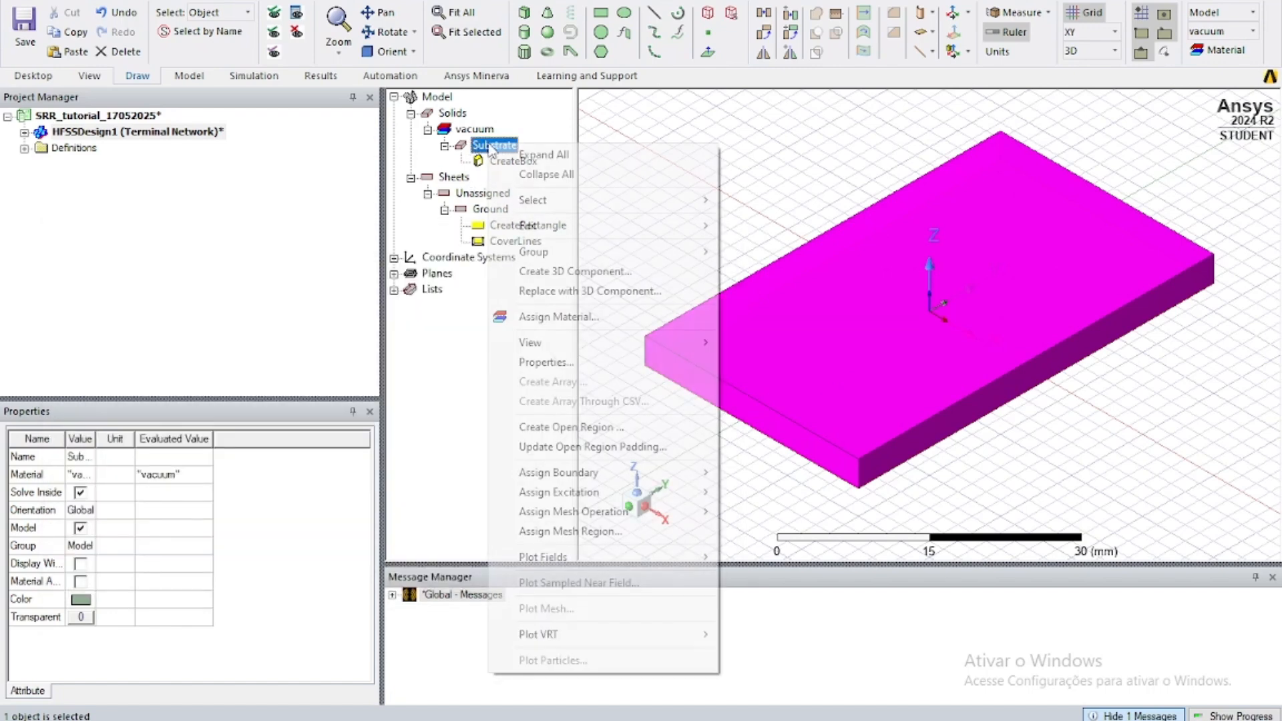
click(561, 315)
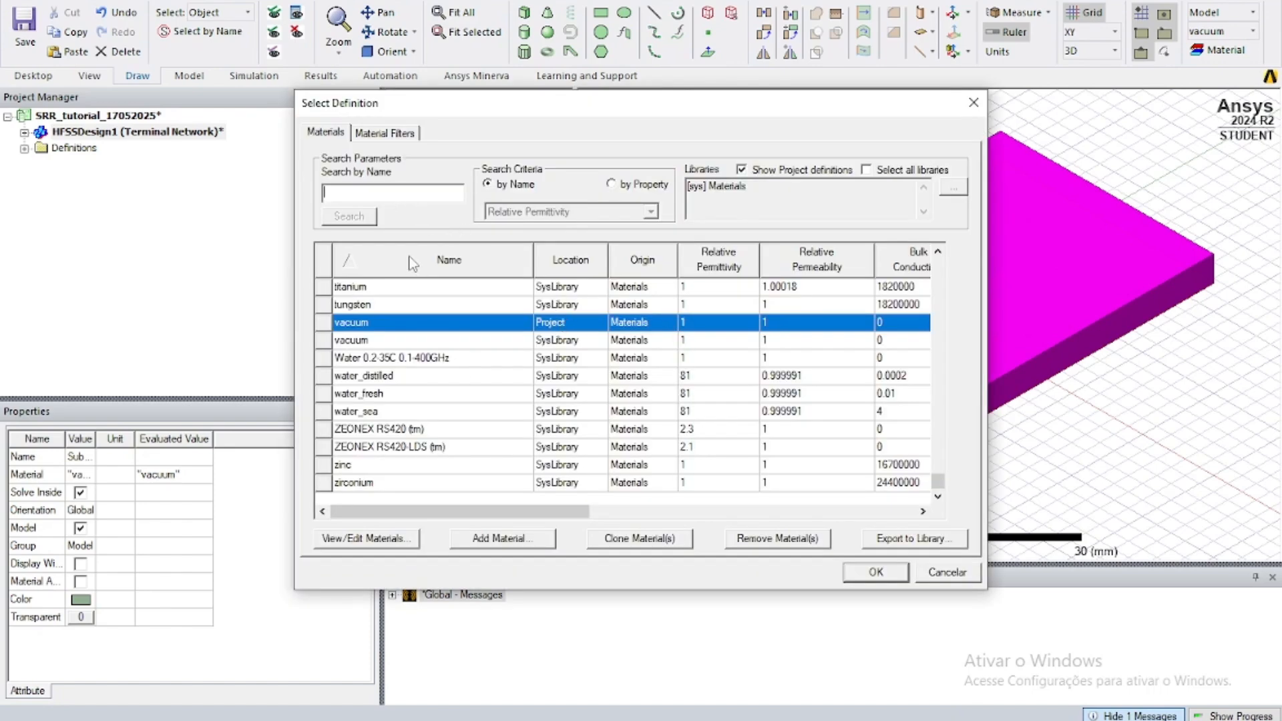
text(FR)
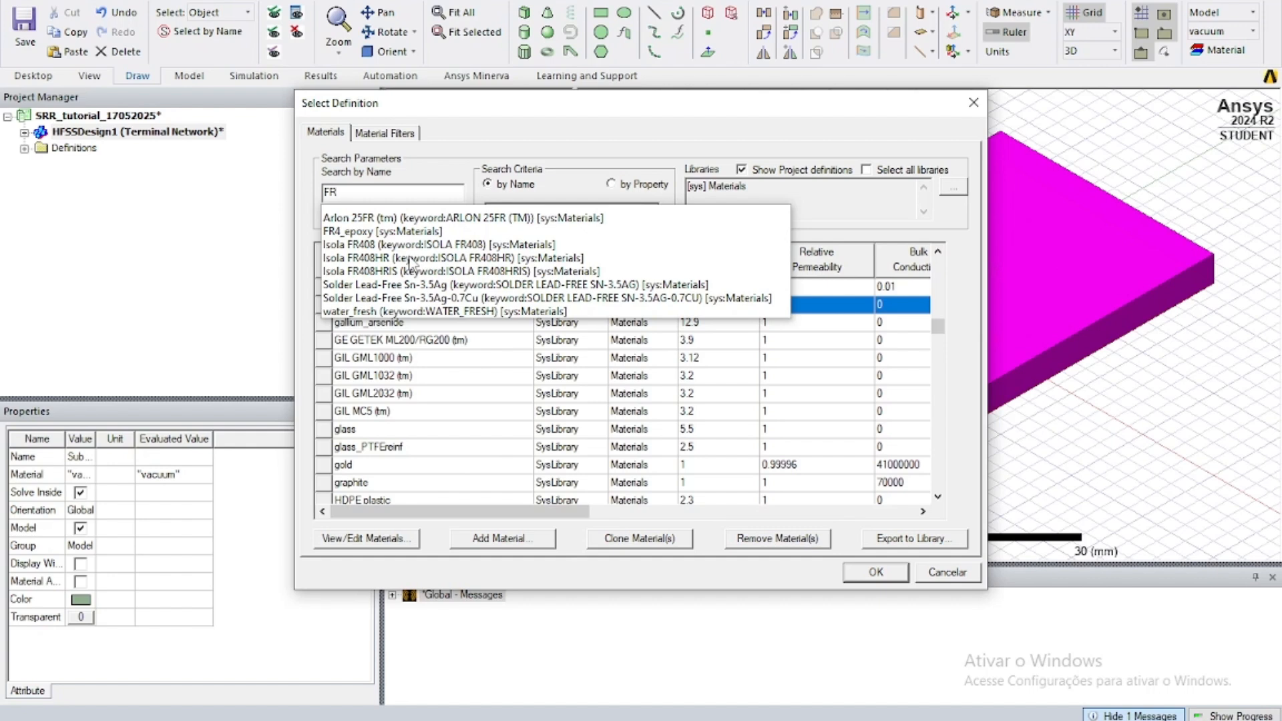
text(4)
click(398, 220)
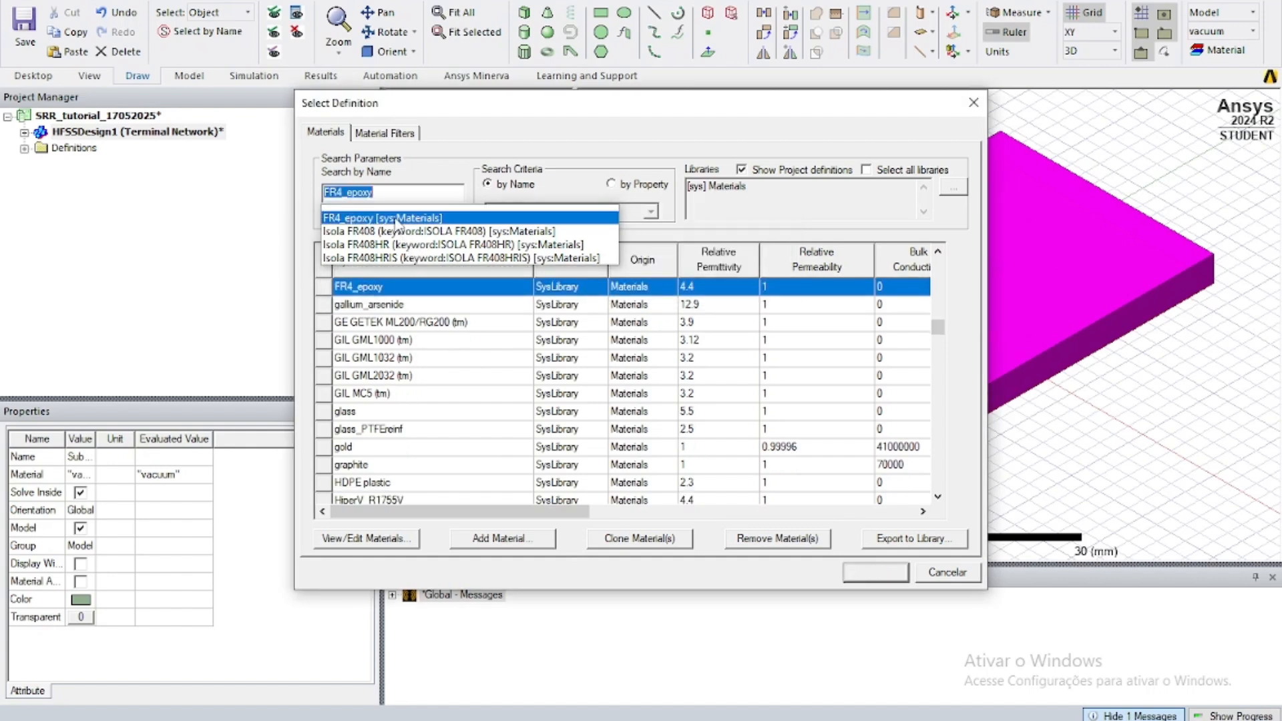
click(754, 215)
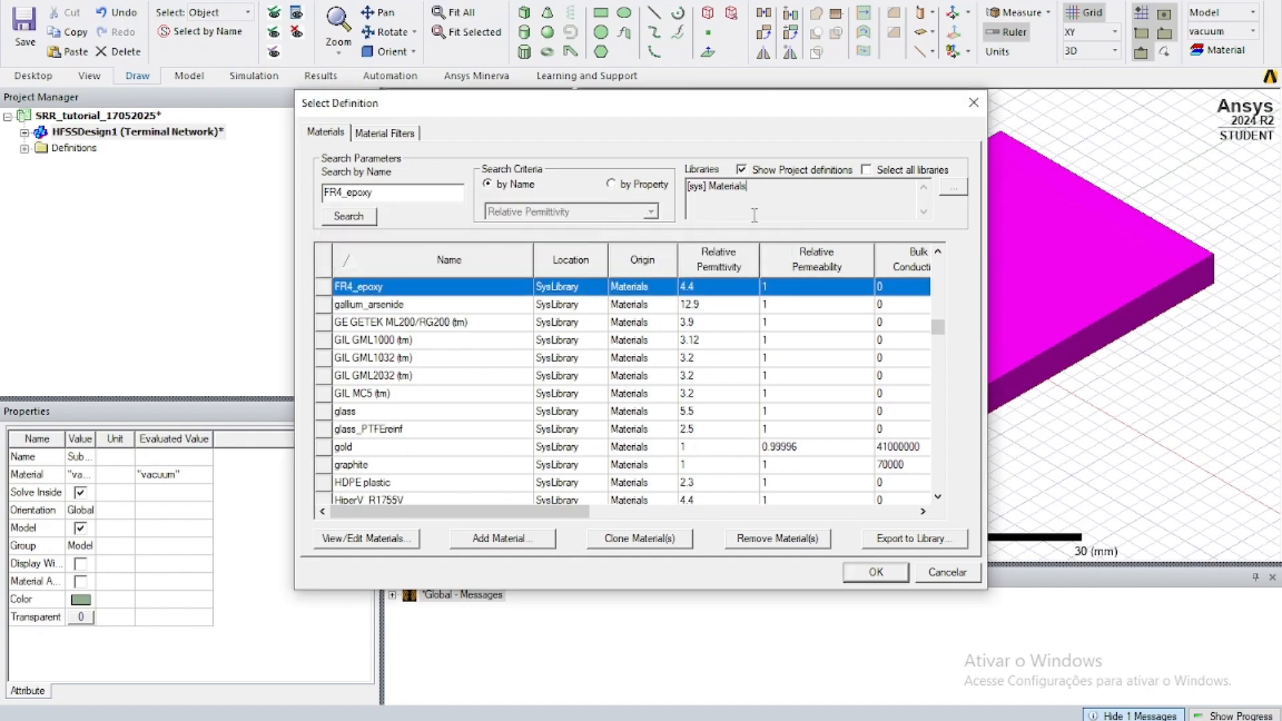
Step: Add a new material named FR4_lab with a relative permittivity of 4.3
click(530, 542)
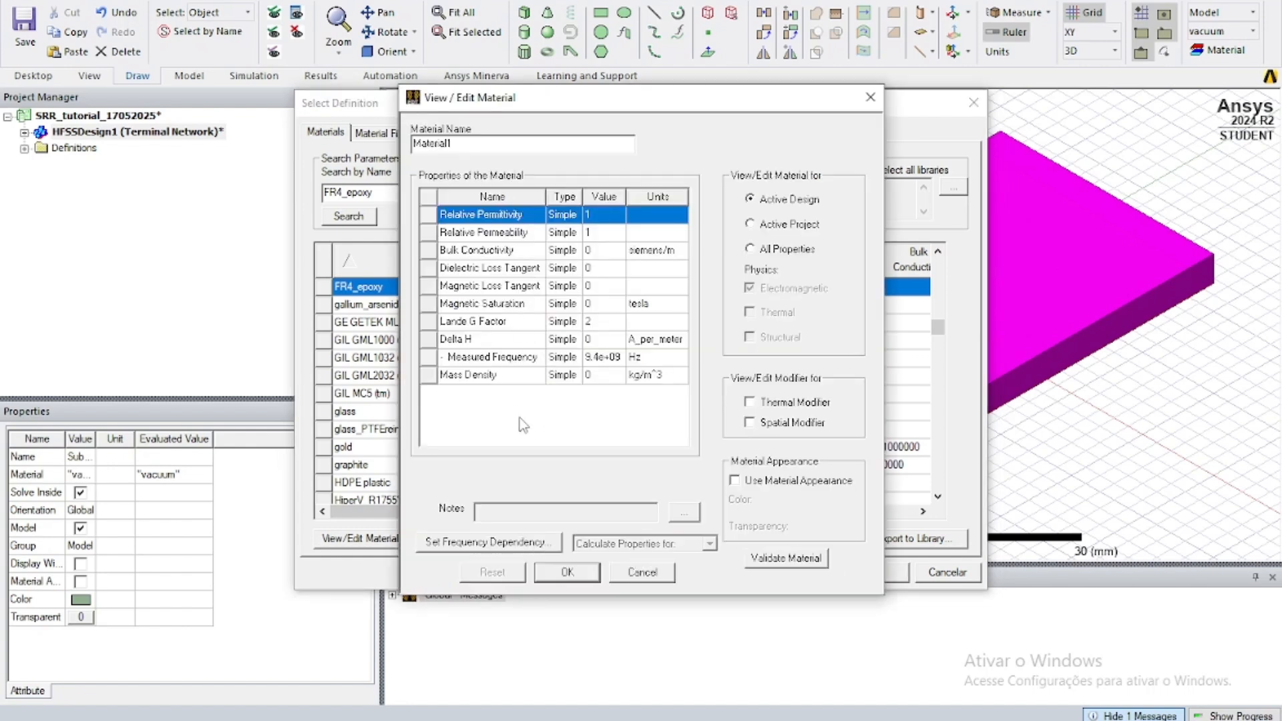
drag(559, 145, 2, 189)
text(FR4_lab)
click(599, 213)
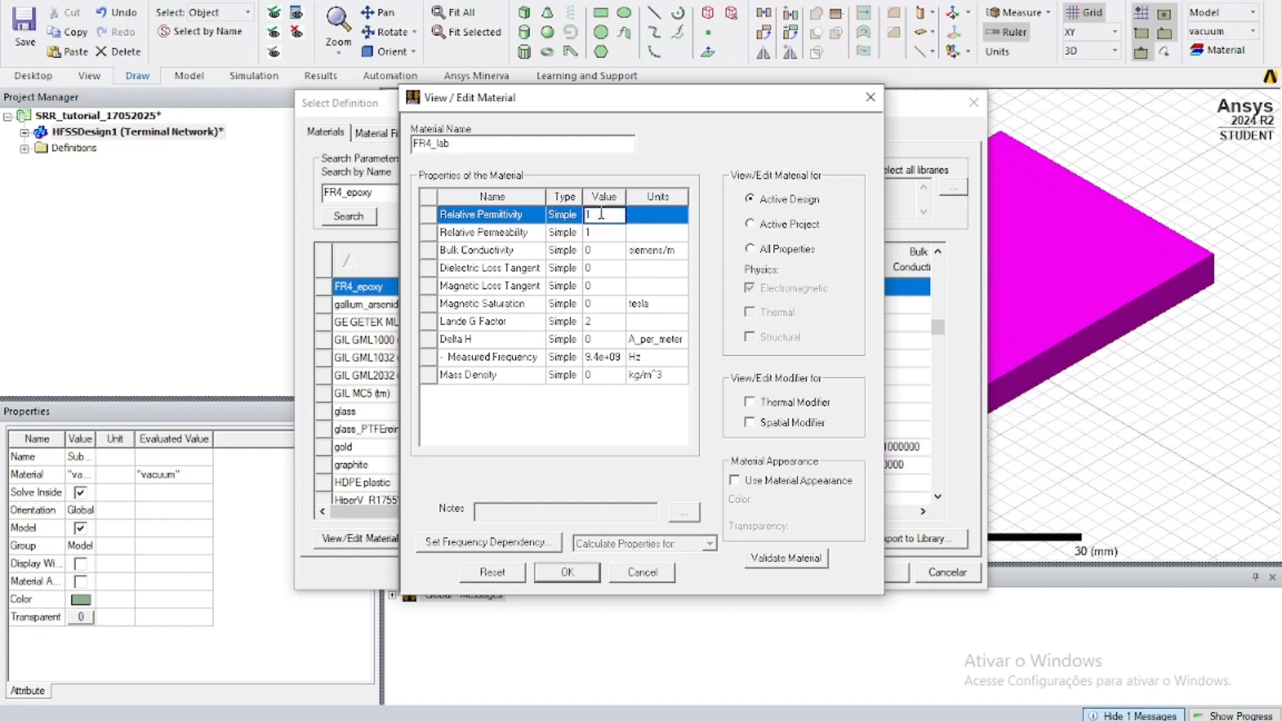
key(BackSpace)
text(4.3)
Step: Set the new material's dielectric loss tangent to 0.02, save it and assign FR4_lab to the Substrate box
click(608, 267)
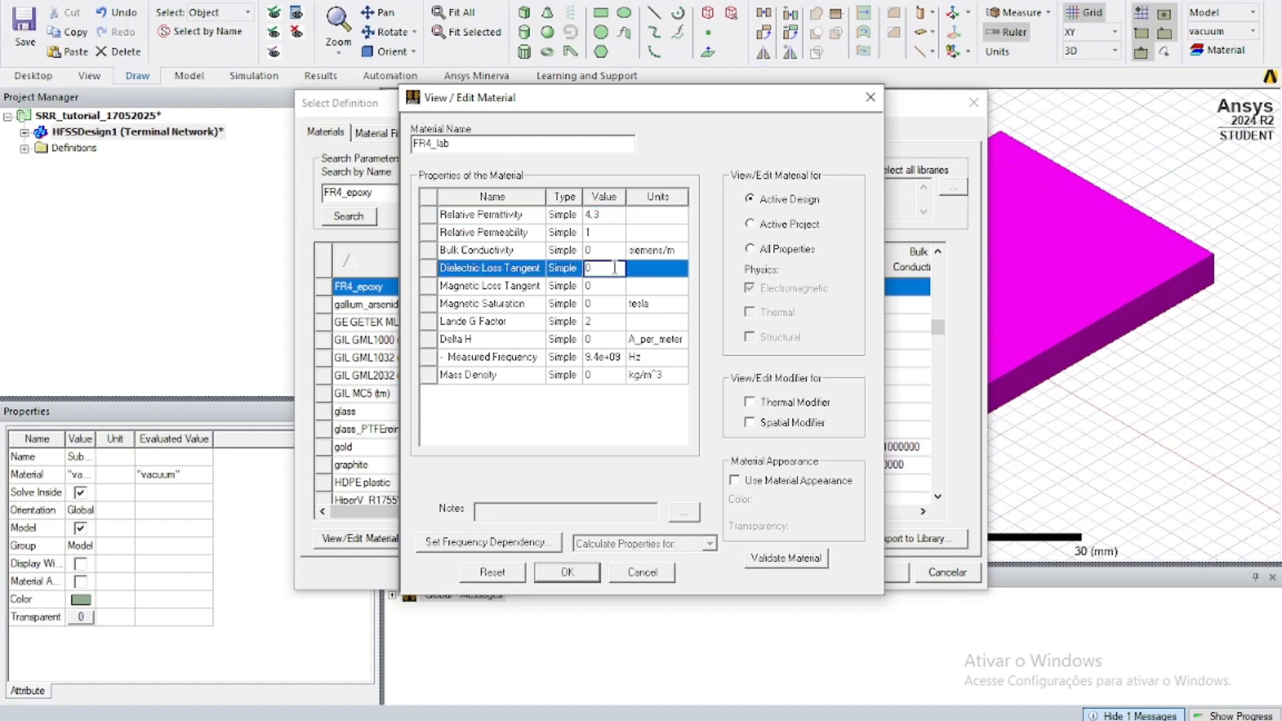
text(.02)
click(578, 573)
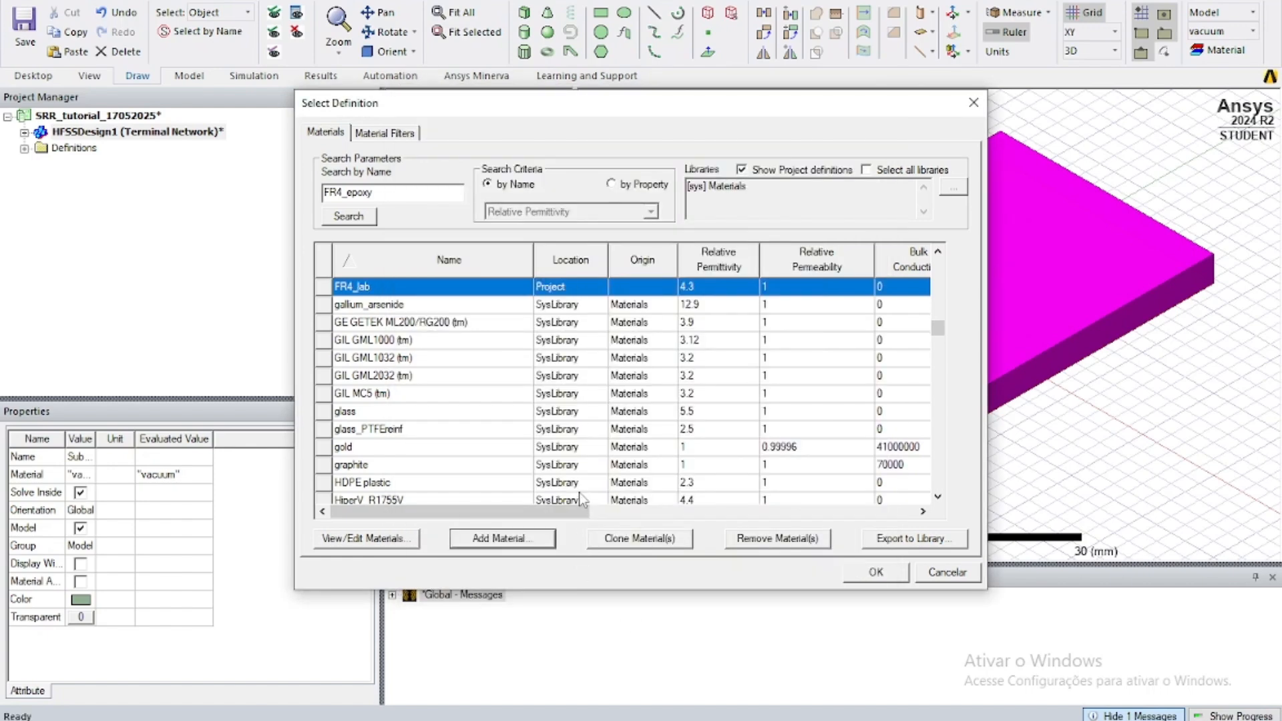
double_click(425, 288)
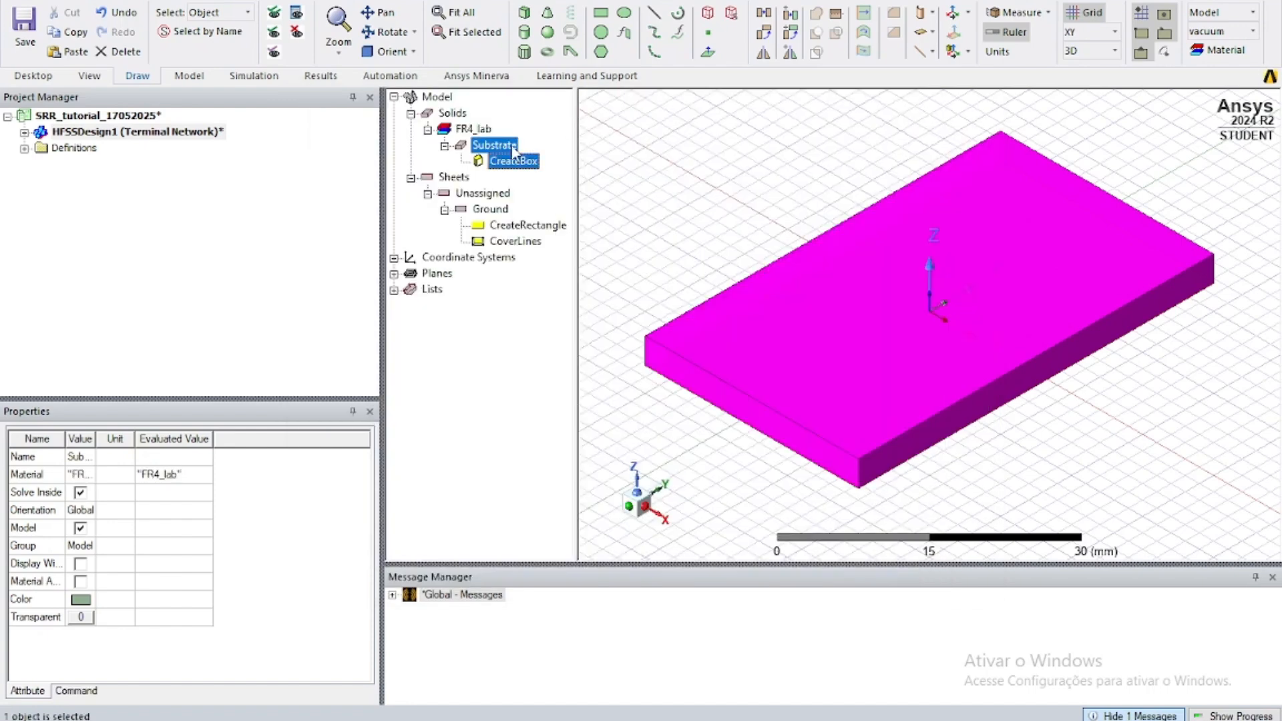
click(528, 361)
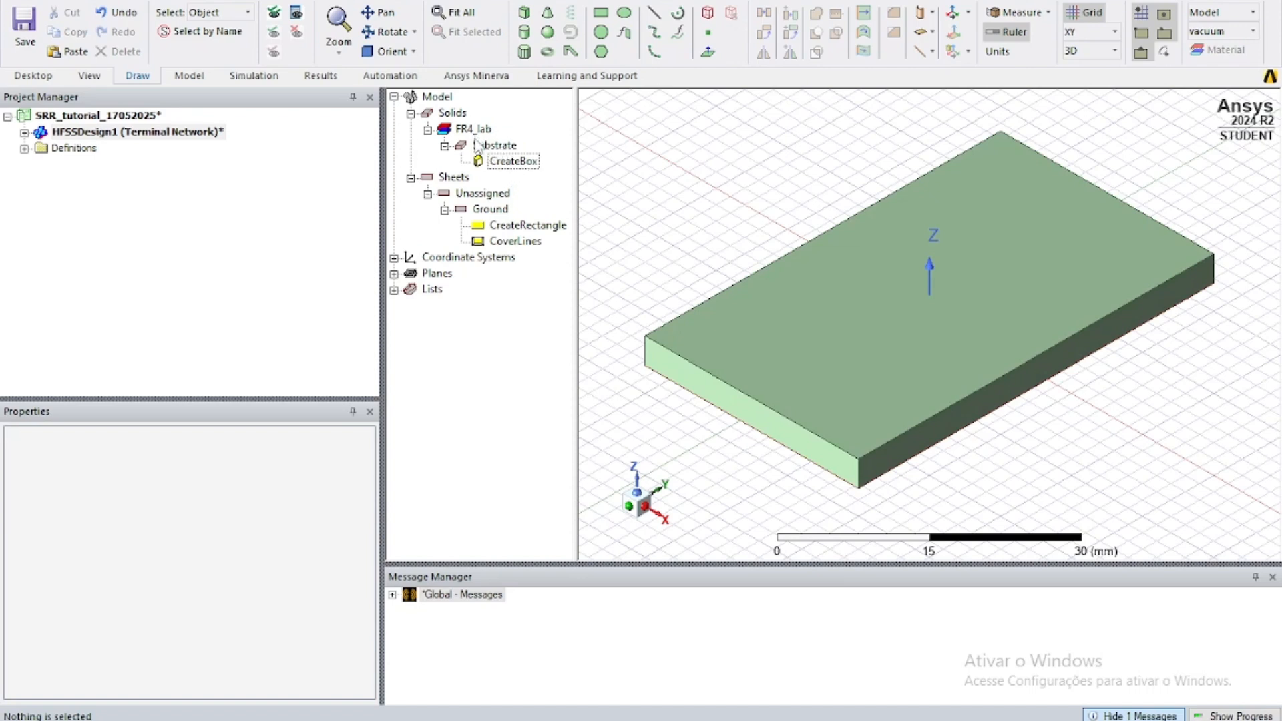
Step: Assign a Perfect E boundary to the Ground sheet with the default name PerfE1 and no infinite ground plane
click(493, 210)
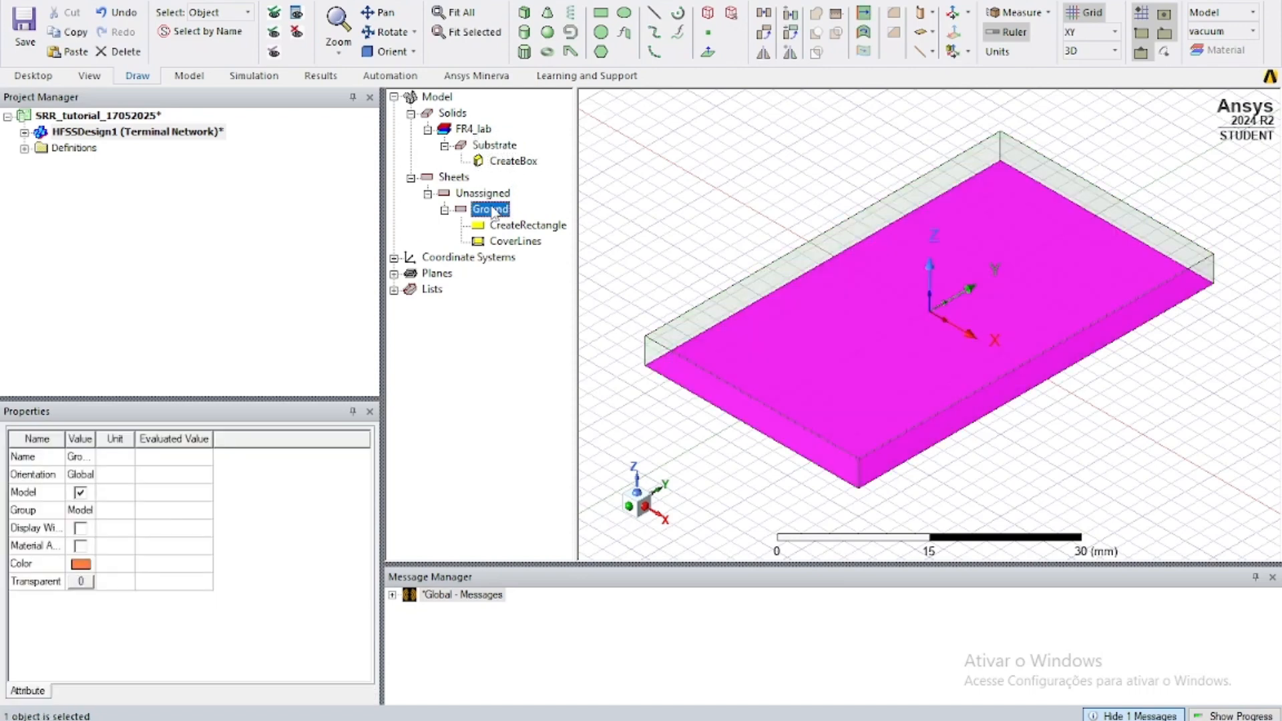
right_click(493, 212)
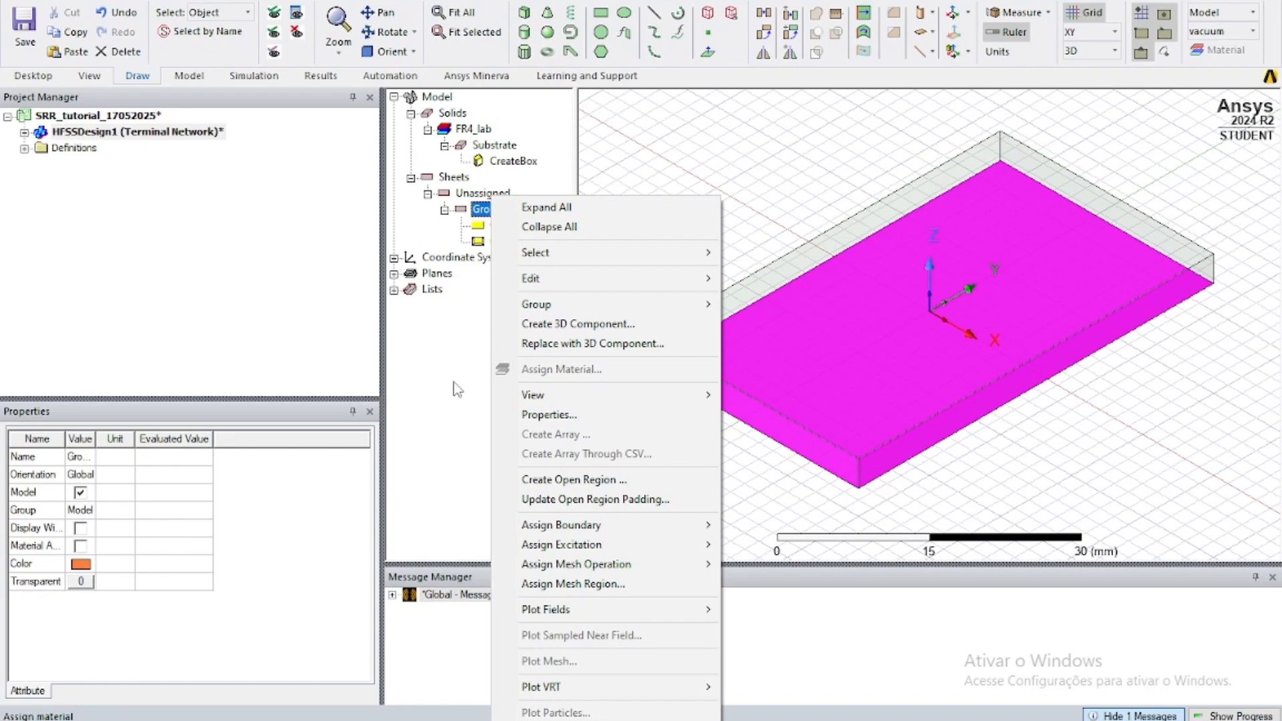
mouse_move(560, 527)
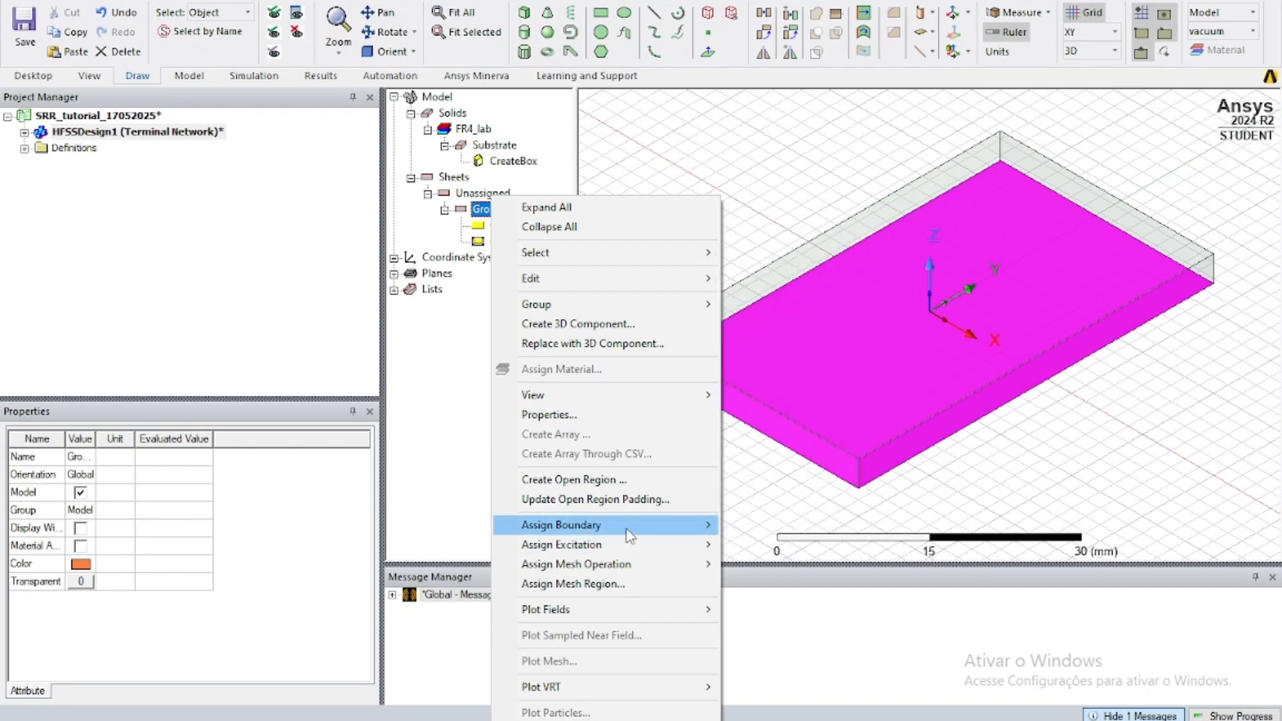
mouse_move(653, 532)
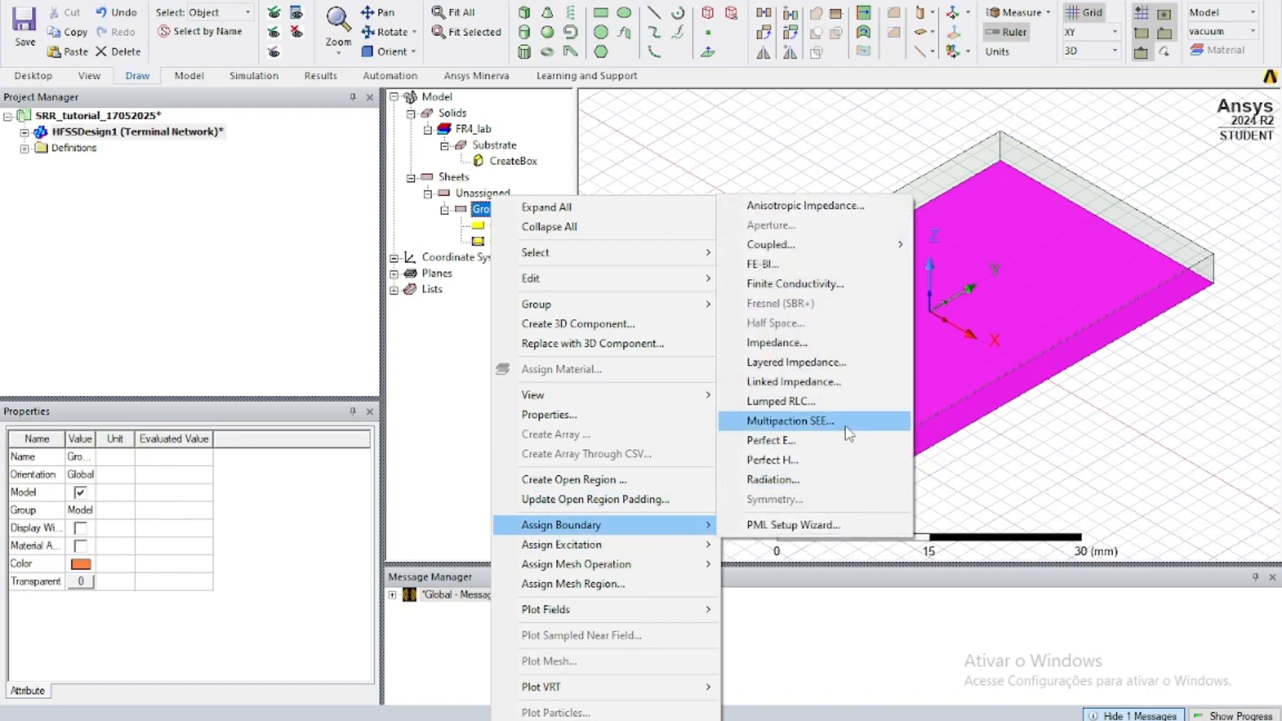
click(837, 445)
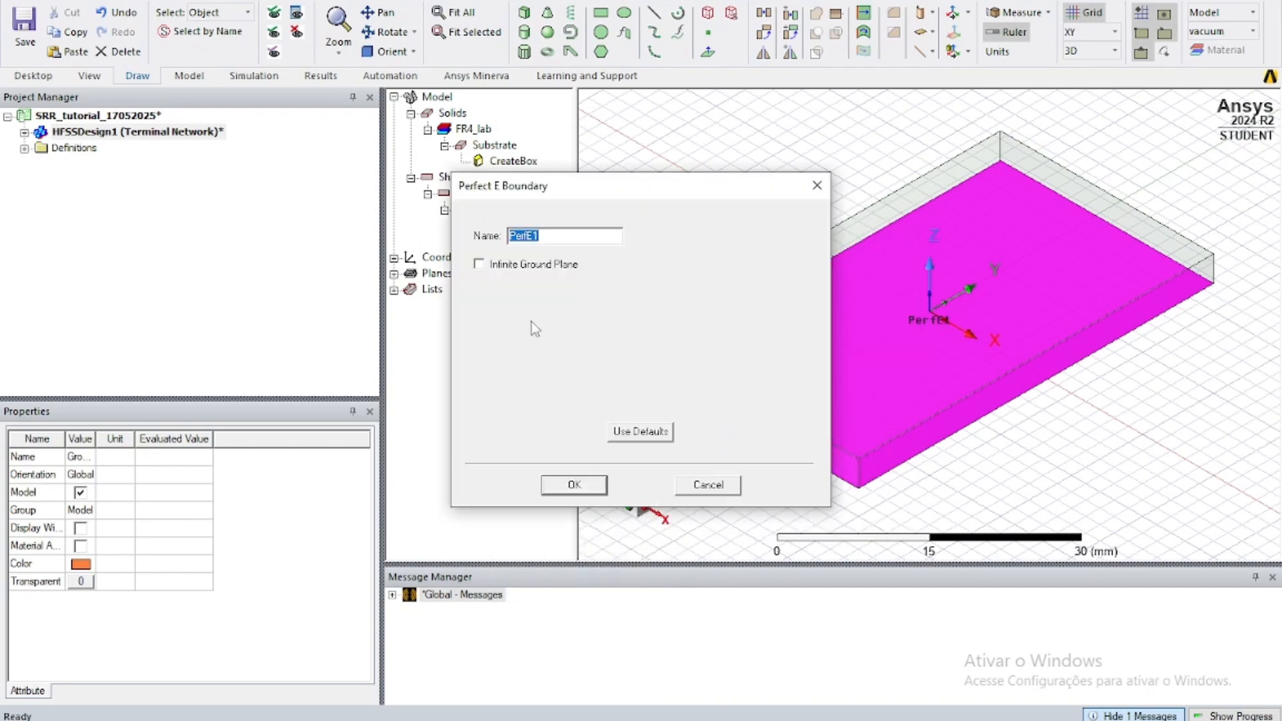
click(589, 483)
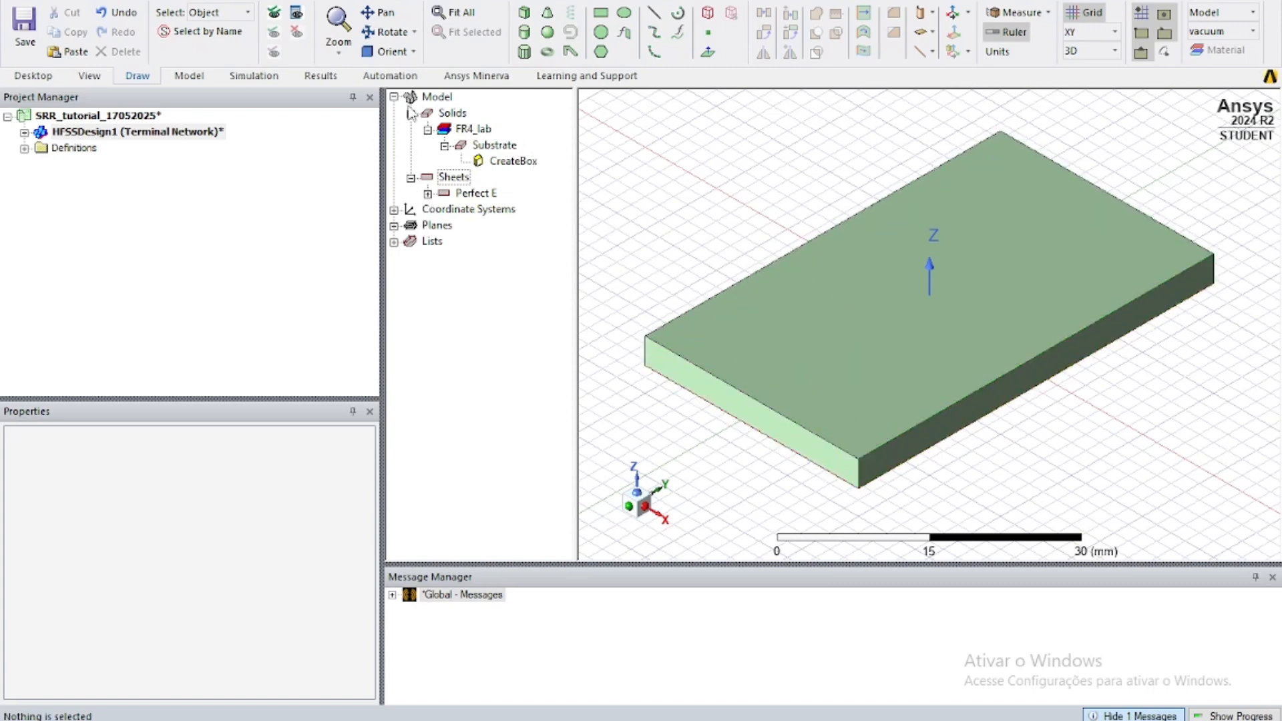
Step: Draw a box enclosing the substrate, about 36 × 60 × 16 mm, starting at about (-16, -32, 0) mm
click(523, 15)
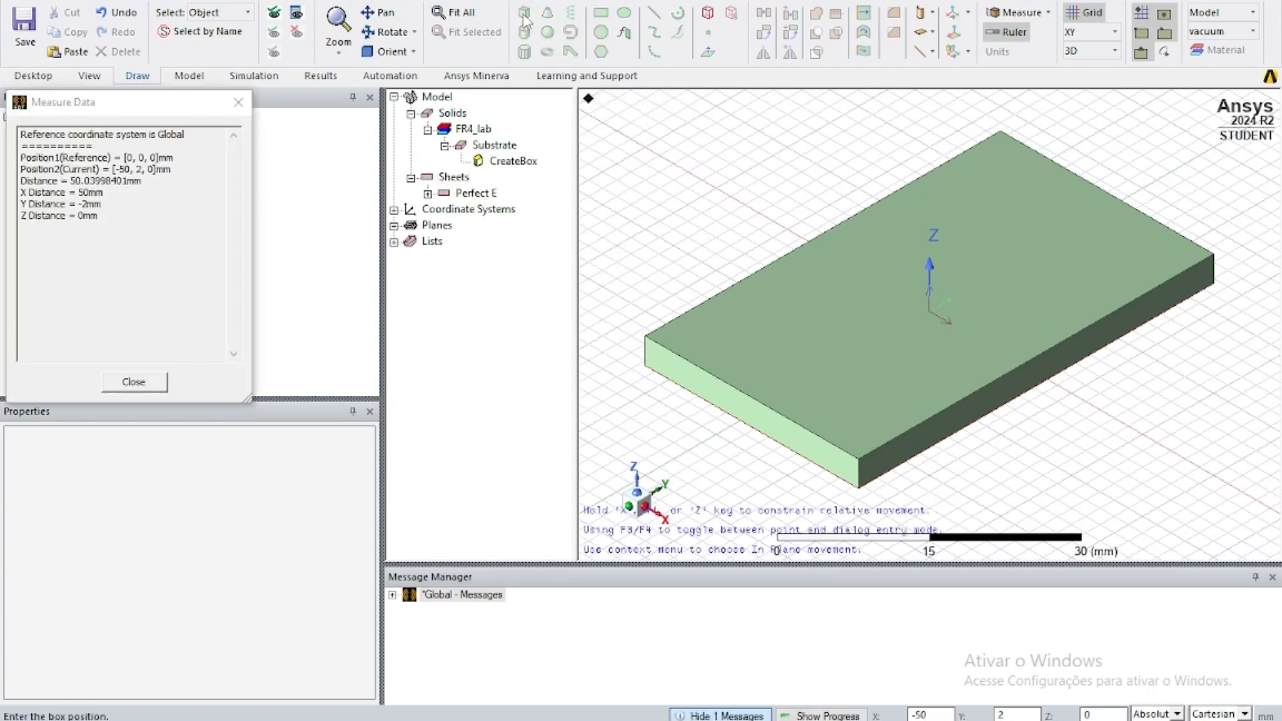
click(601, 374)
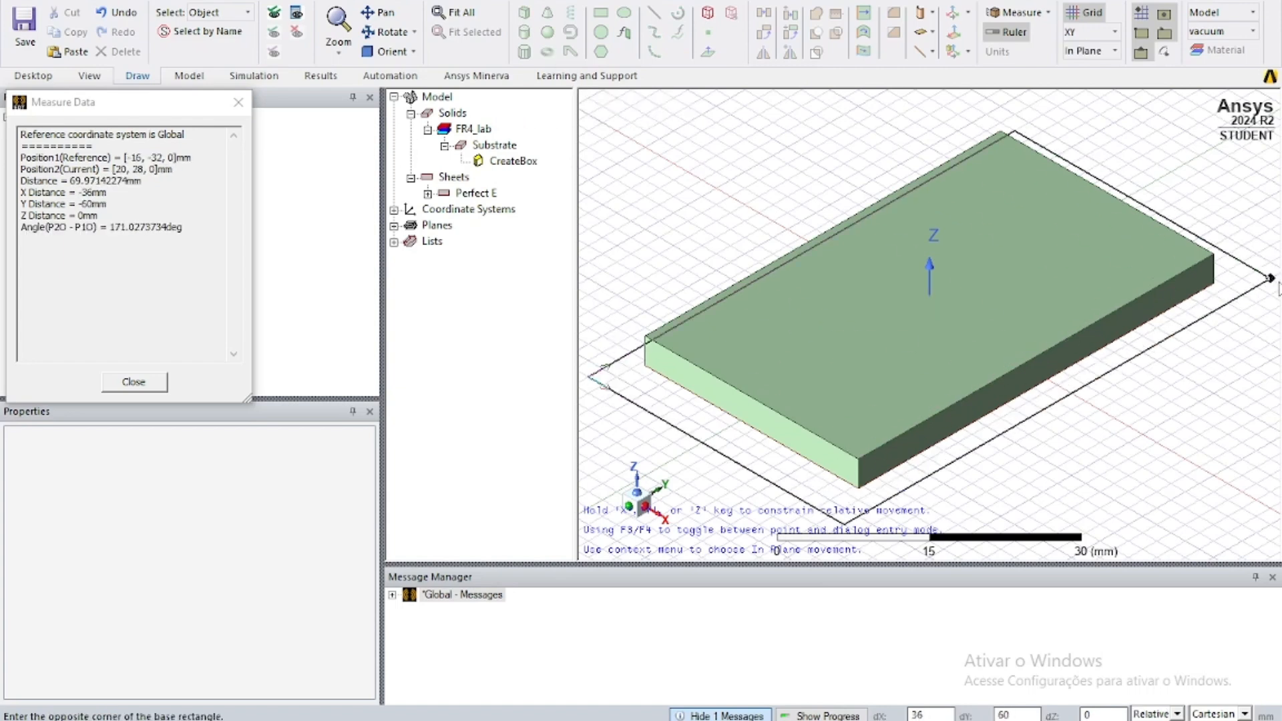
click(1272, 279)
click(1177, 97)
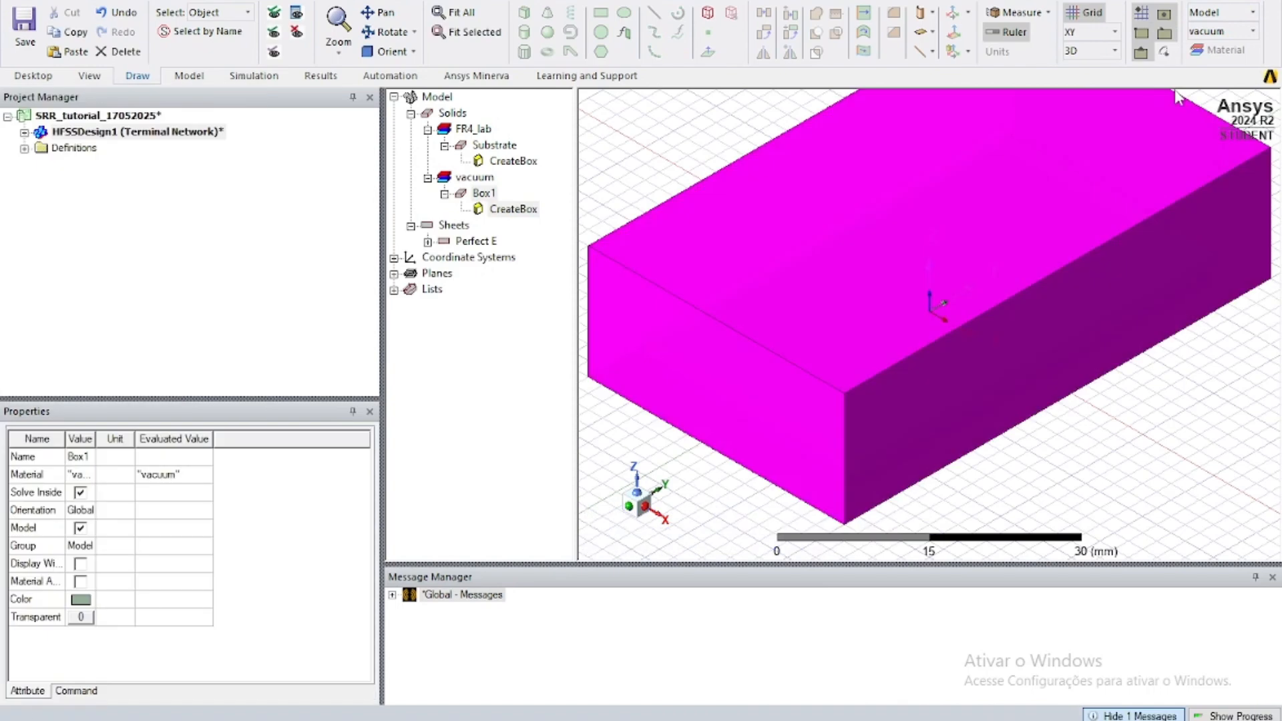
Step: Rename the new vacuum box as Radiation_Box
double_click(483, 195)
double_click(243, 322)
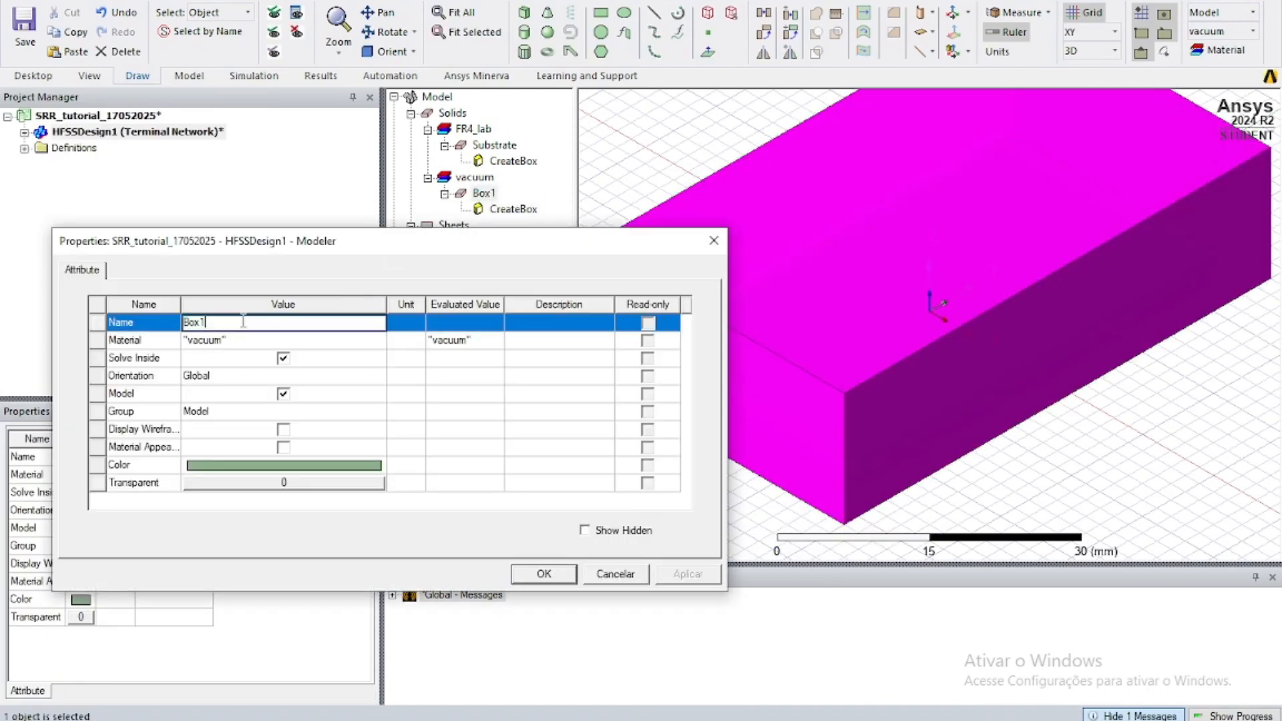
drag(243, 322, 93, 328)
text(Radiation_Box)
click(229, 498)
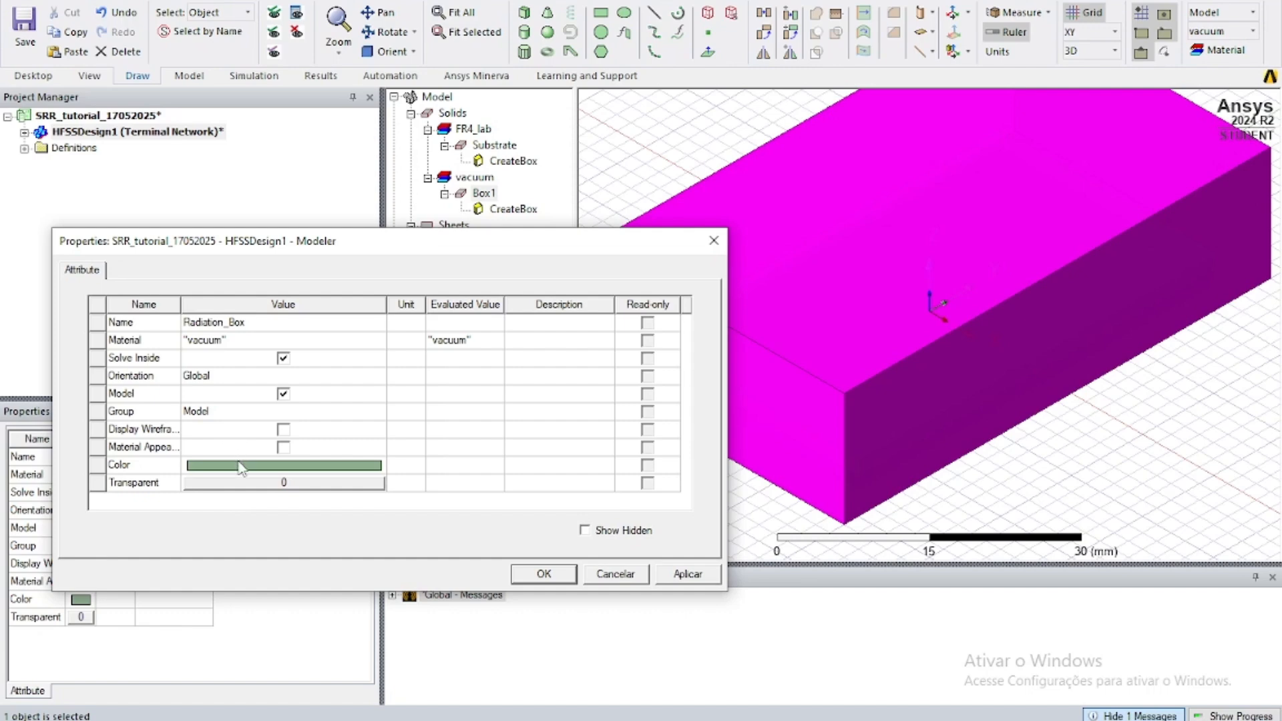
Step: Set the radiation box's transparency to 1 and apply its attribute changes
click(270, 486)
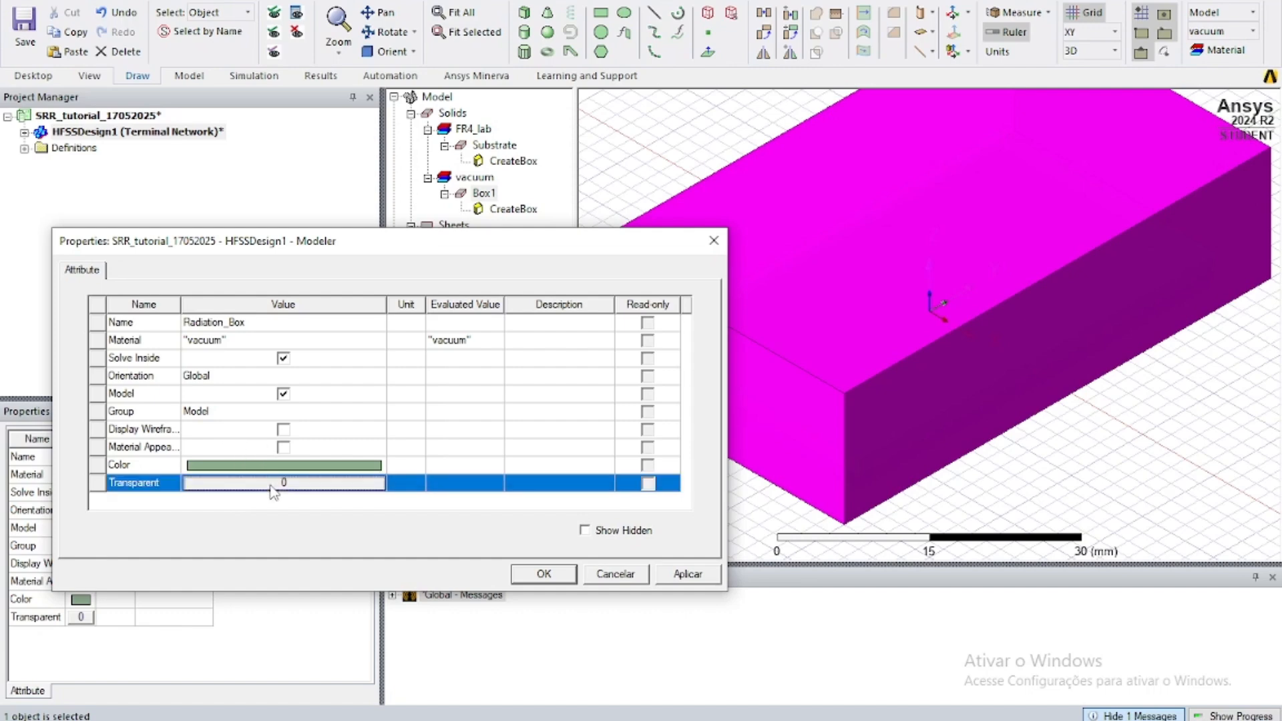
click(272, 488)
drag(304, 412, 444, 412)
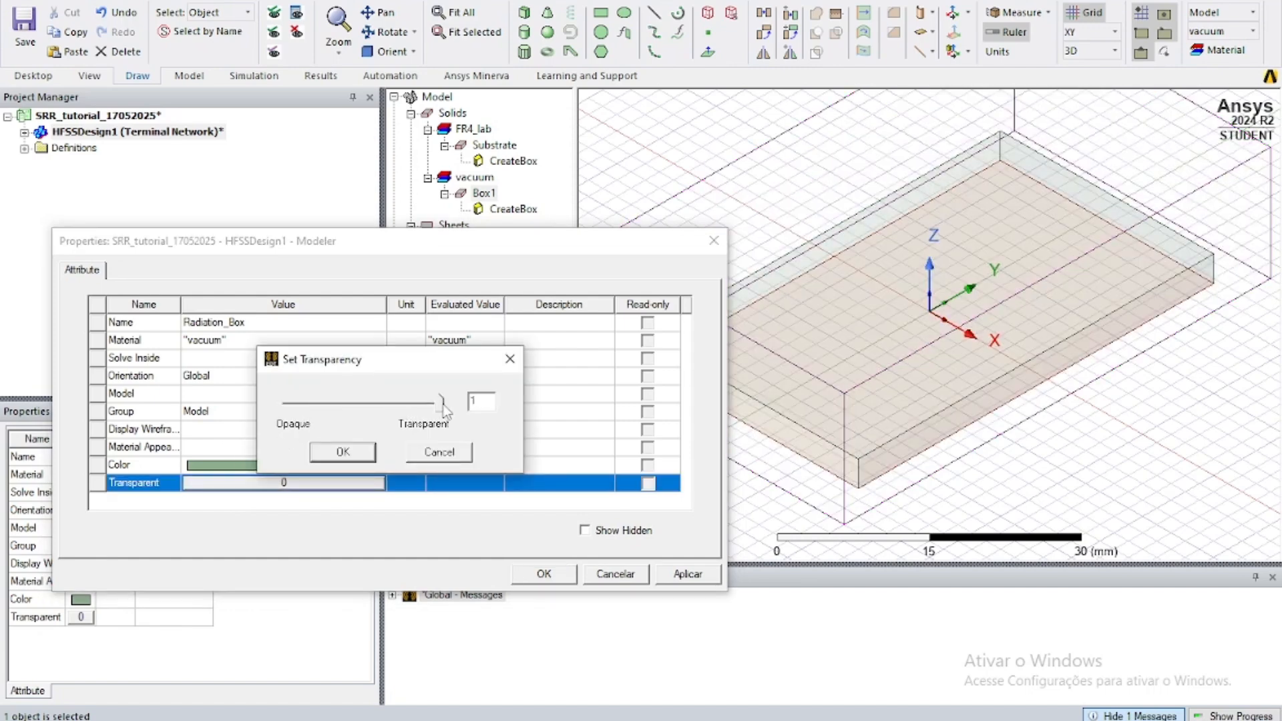
click(364, 453)
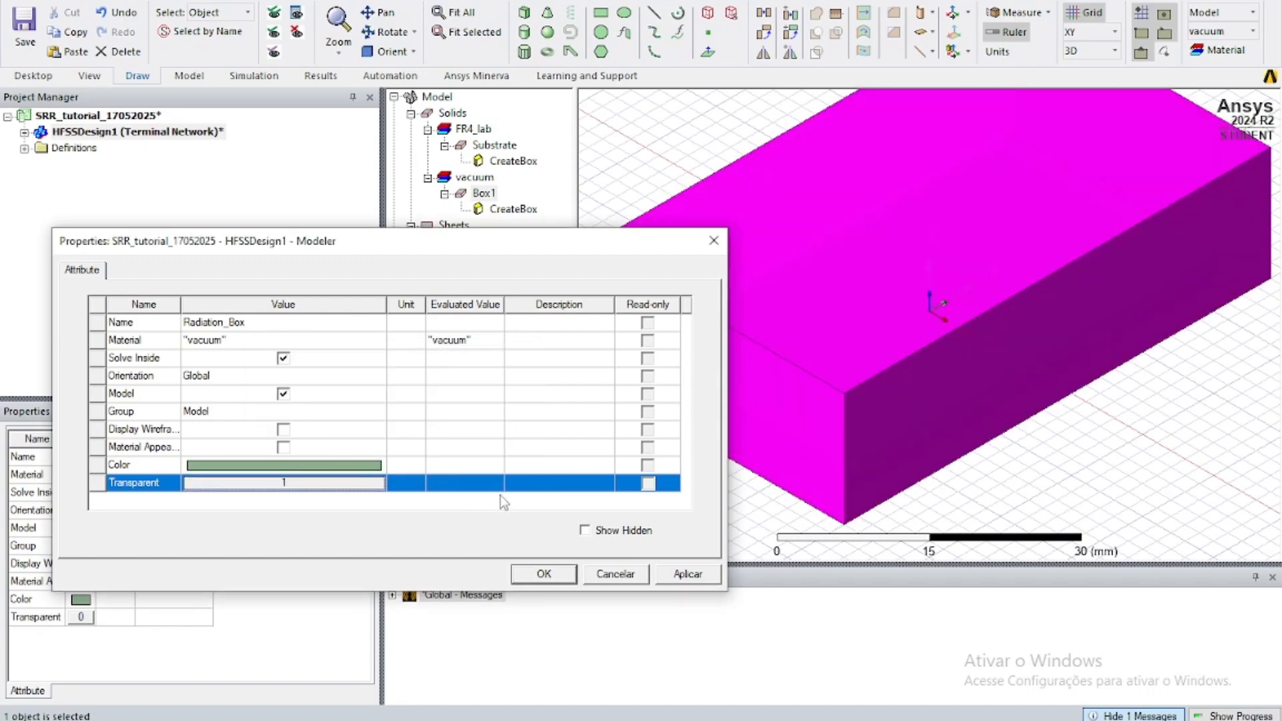
click(540, 574)
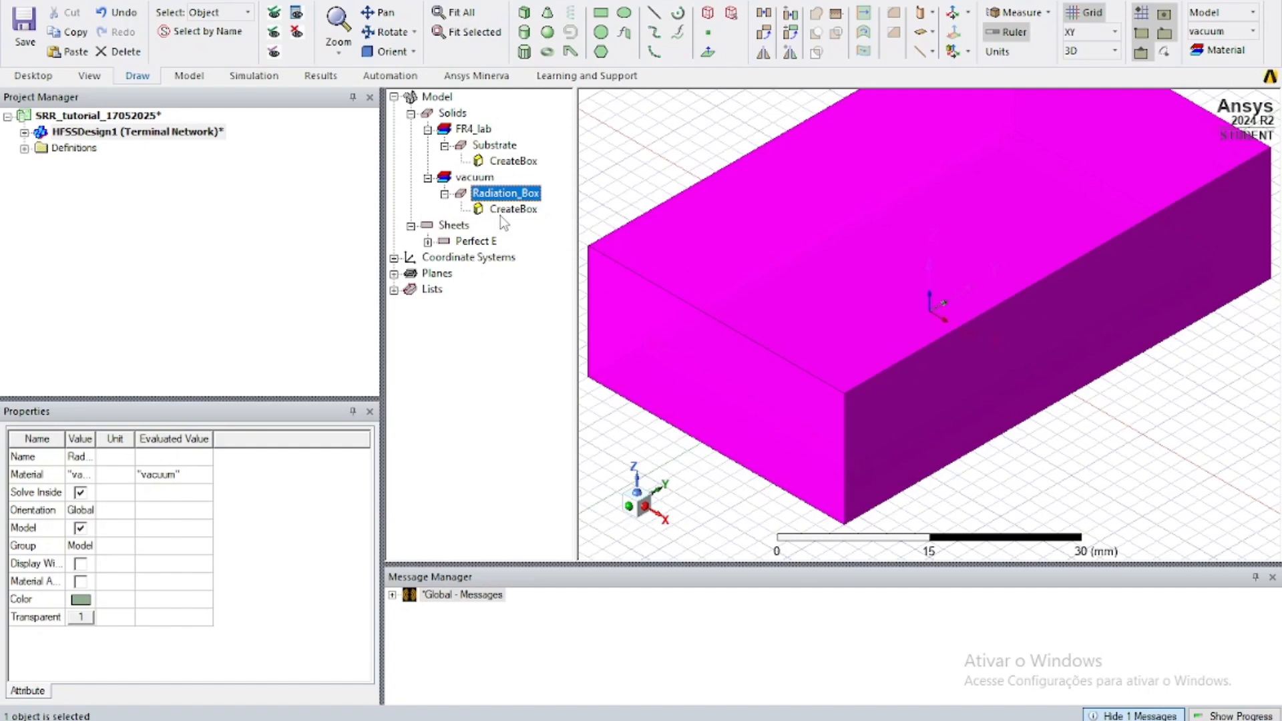
Step: Open the radiation box's creation properties and set the X coordinate of its position to -substrate_width/2
double_click(518, 211)
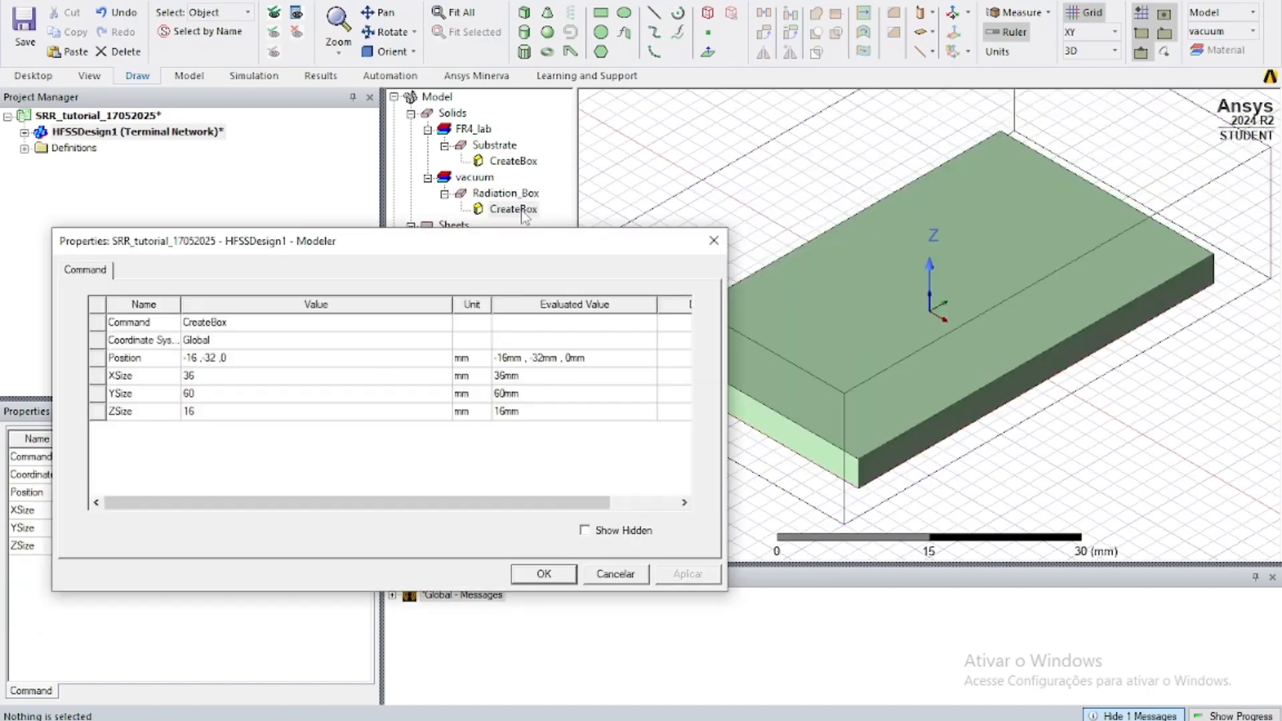
click(209, 358)
drag(199, 358, 172, 358)
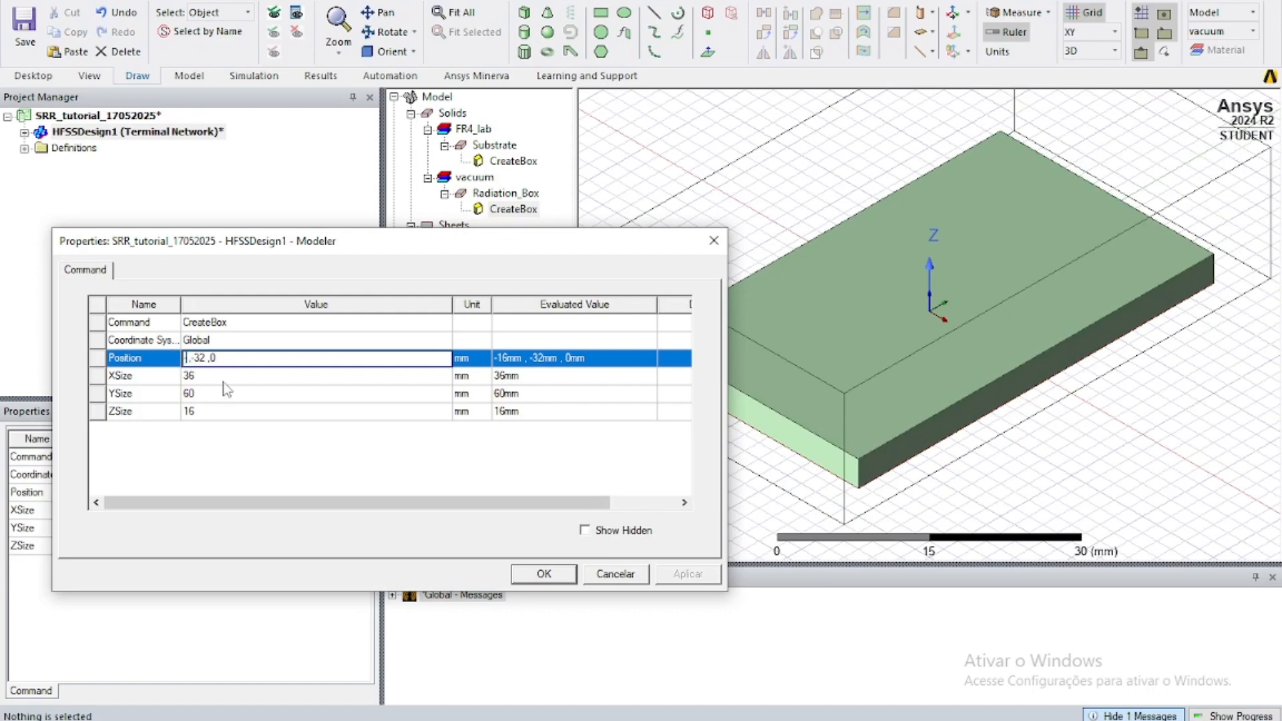
text(sub)
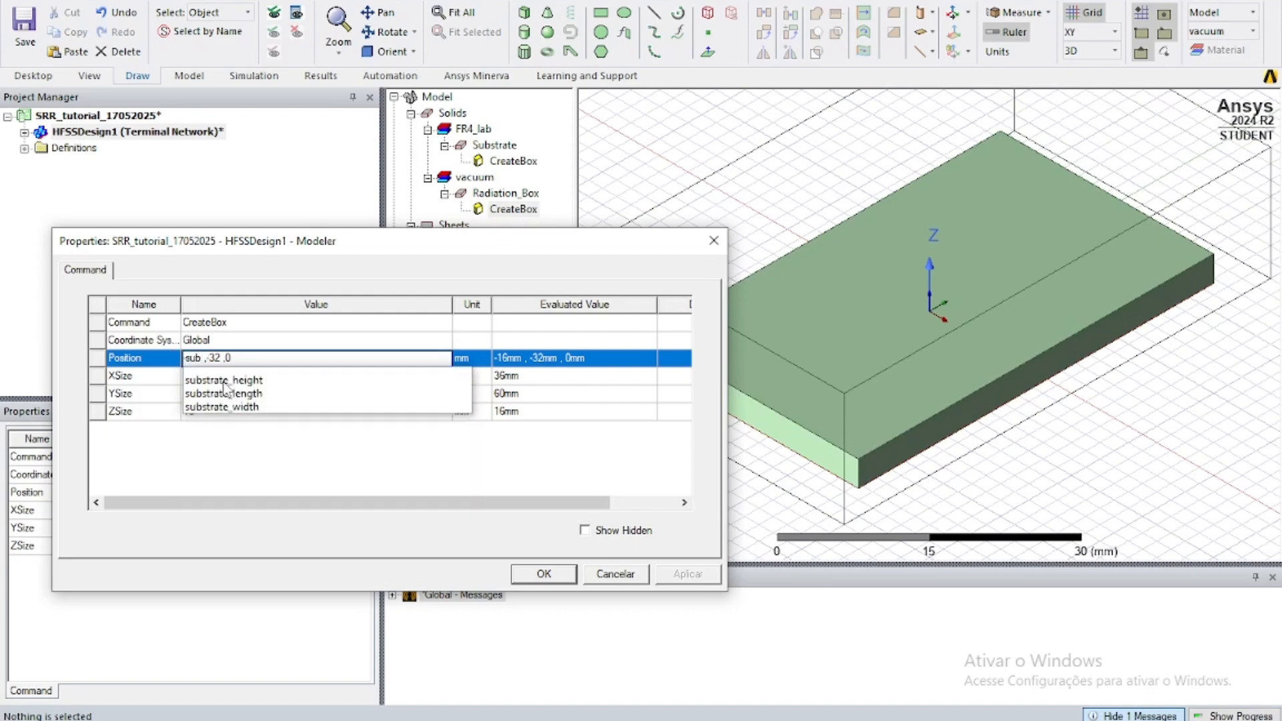
key(Down)
key(Down)
key(Down)
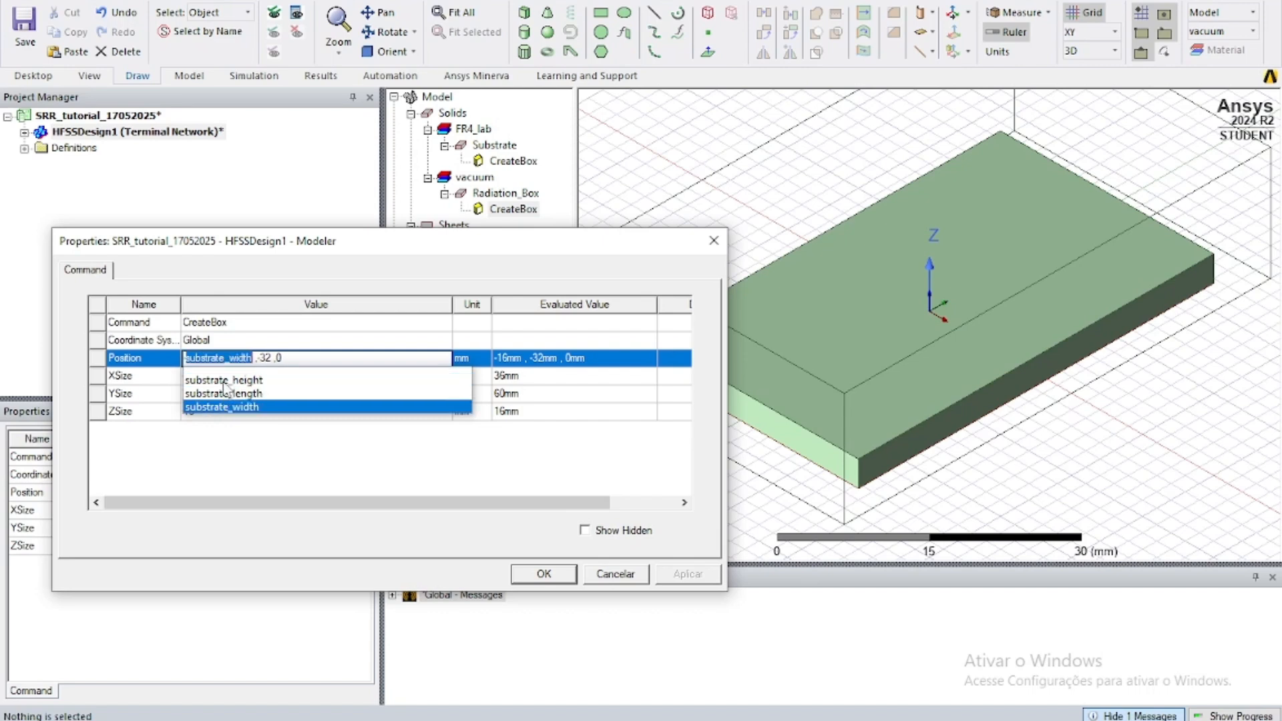
text(/2)
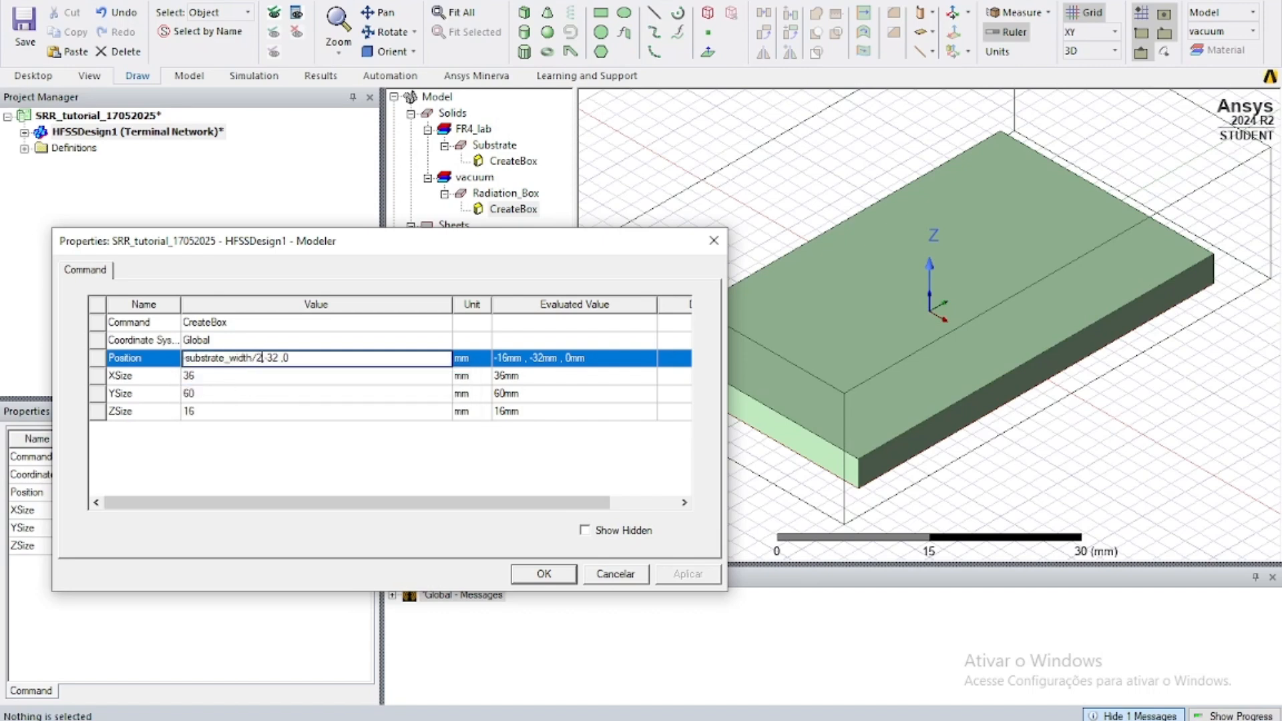
Step: Set the Y and Z coordinates of the radiation box's position to -substrate_length/2 and -substrate_height
key(BackSpace)
key(BackSpace)
key(BackSpace)
text(subs)
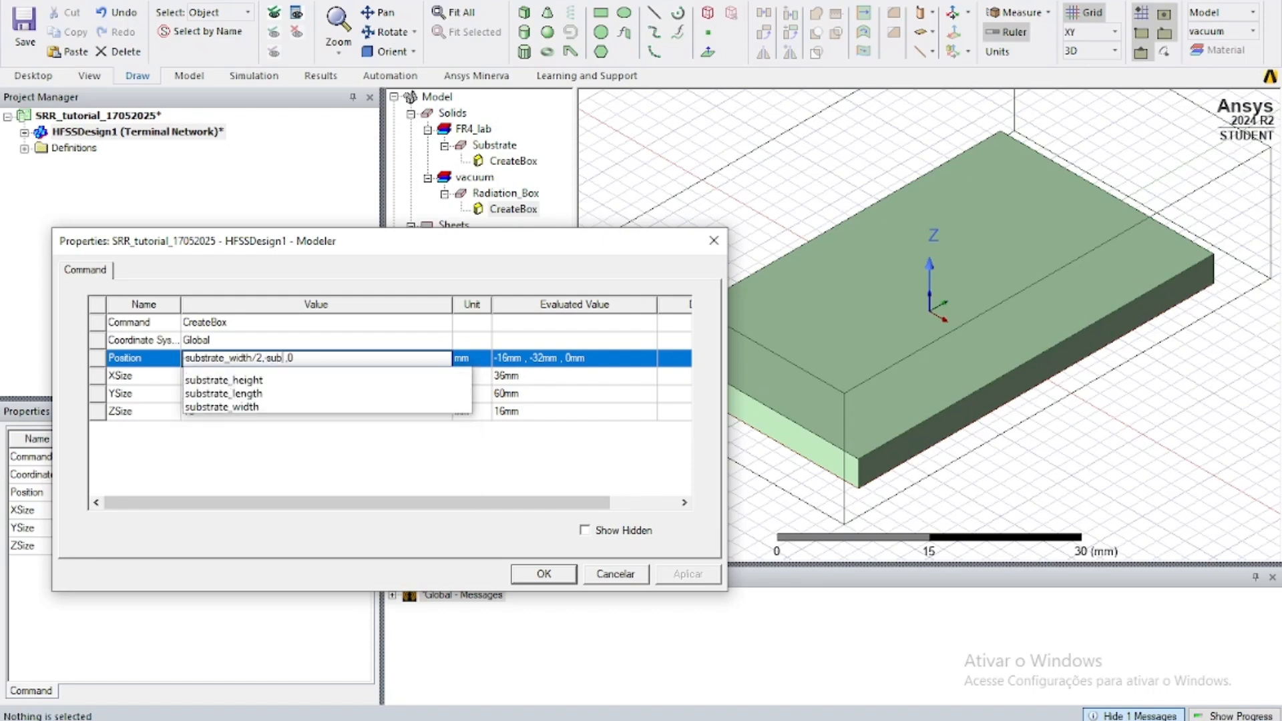
key(Down)
key(Down)
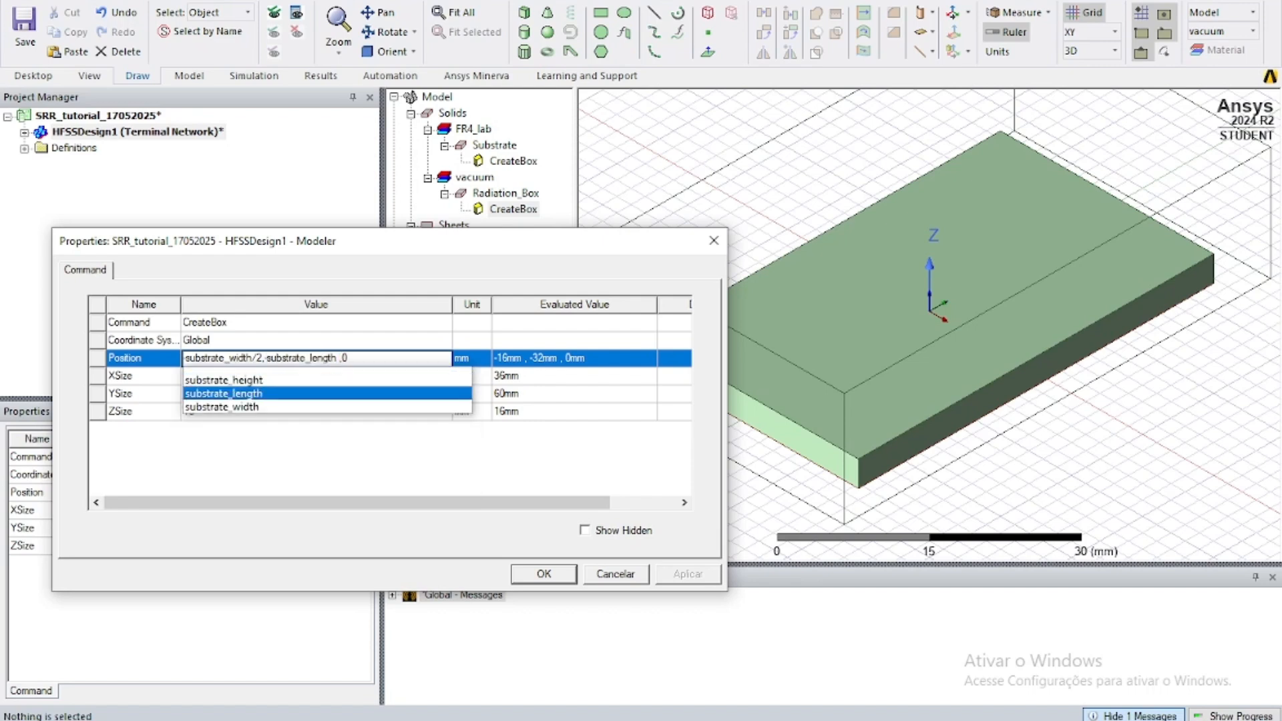
text(/2,)
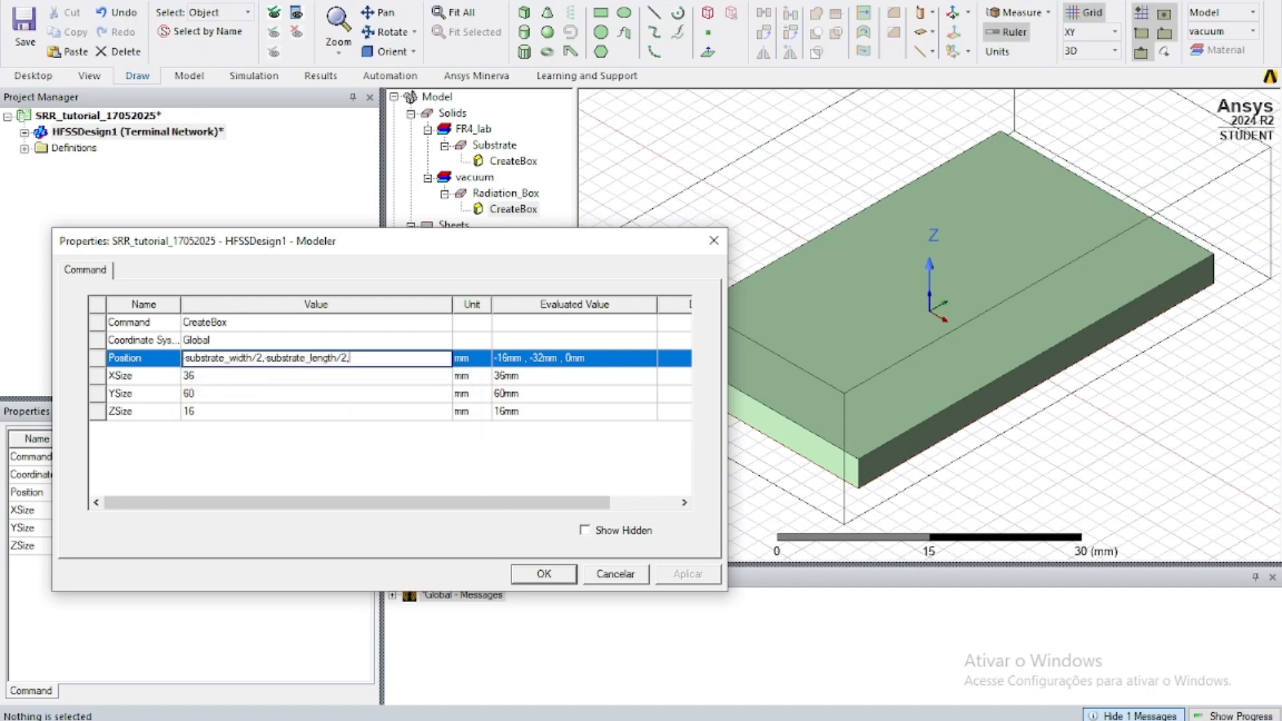
text(subs)
key(Down)
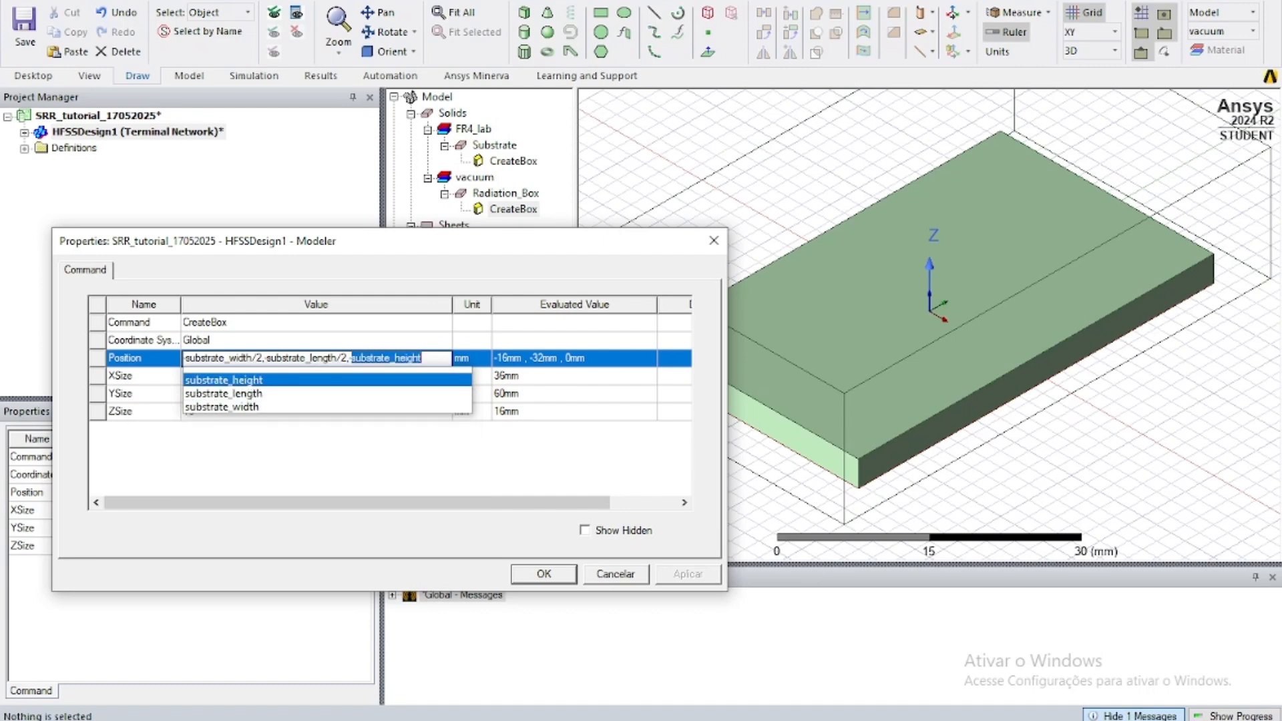
click(223, 382)
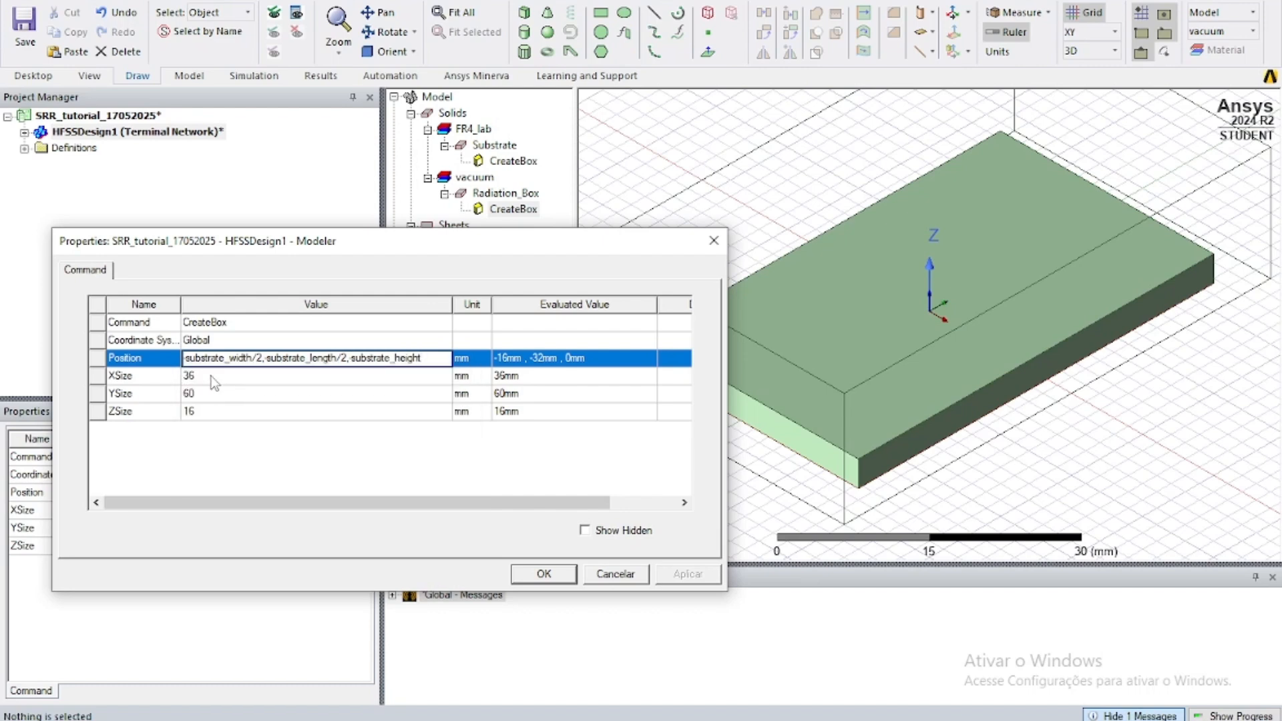
Step: Set the radiation box's XSize to 1.1*substrate_width
click(211, 375)
double_click(215, 376)
text(su)
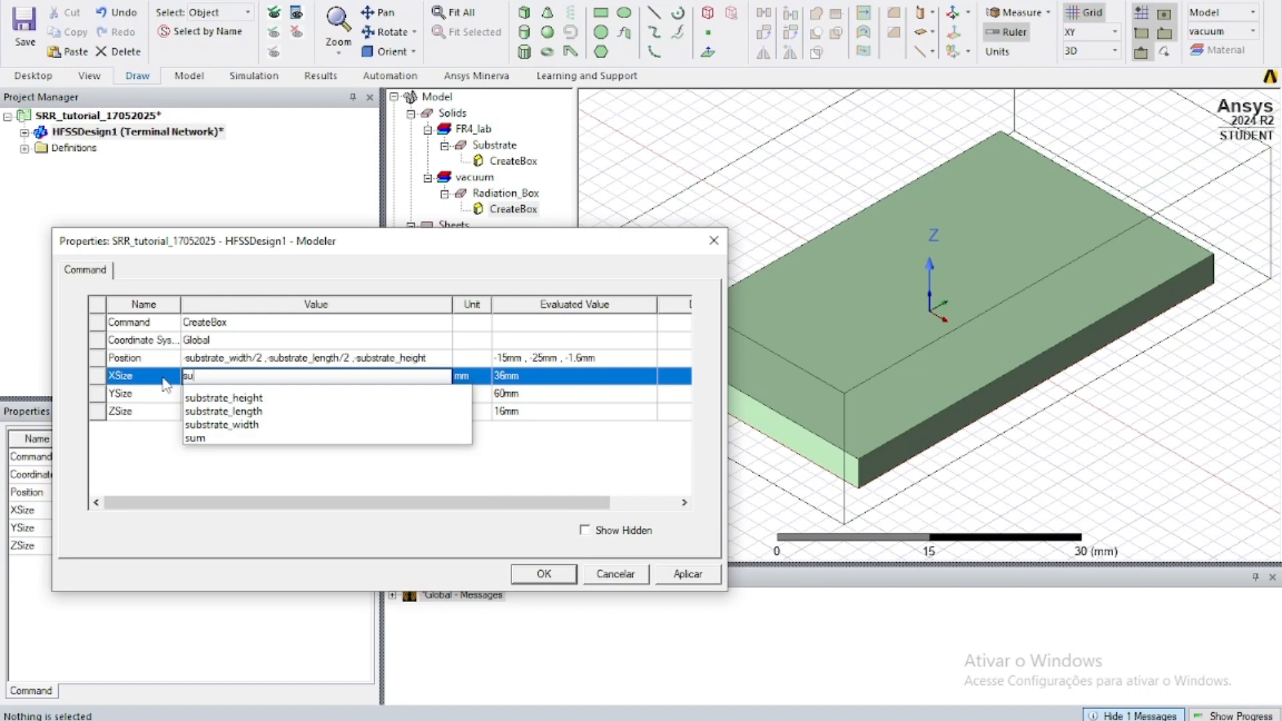
key(BackSpace)
key(BackSpace)
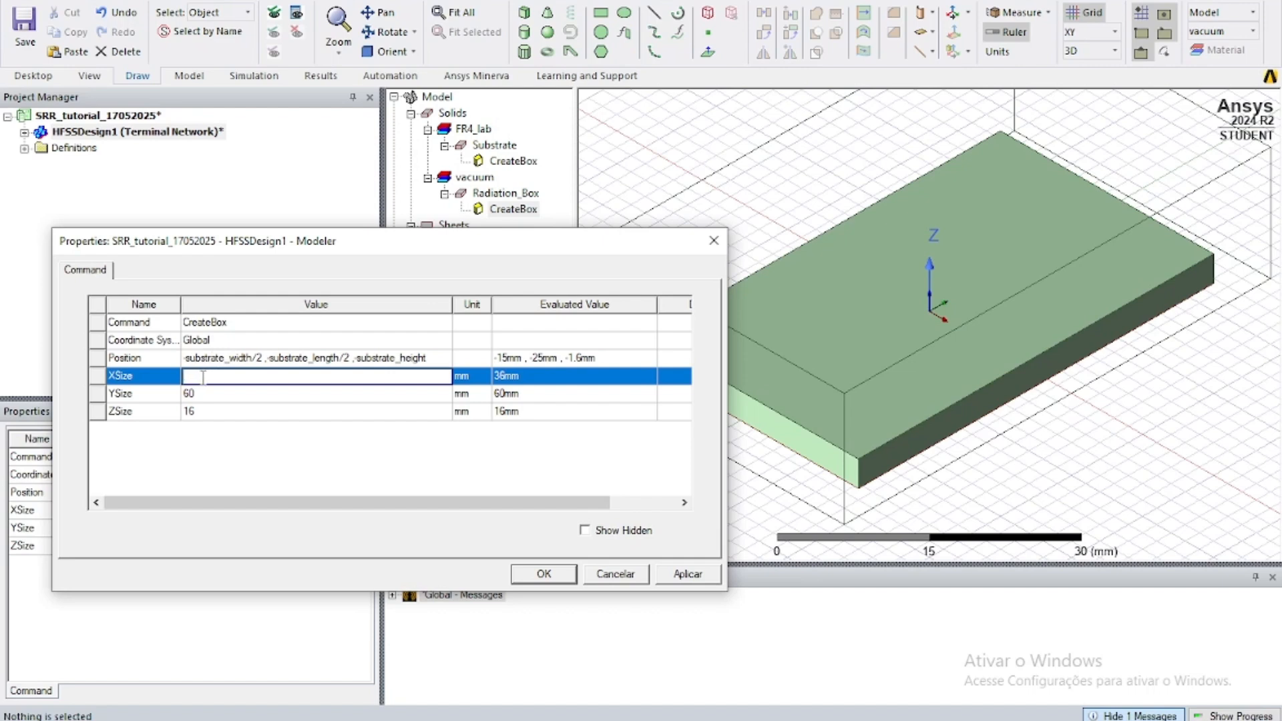
text(1.1*subs)
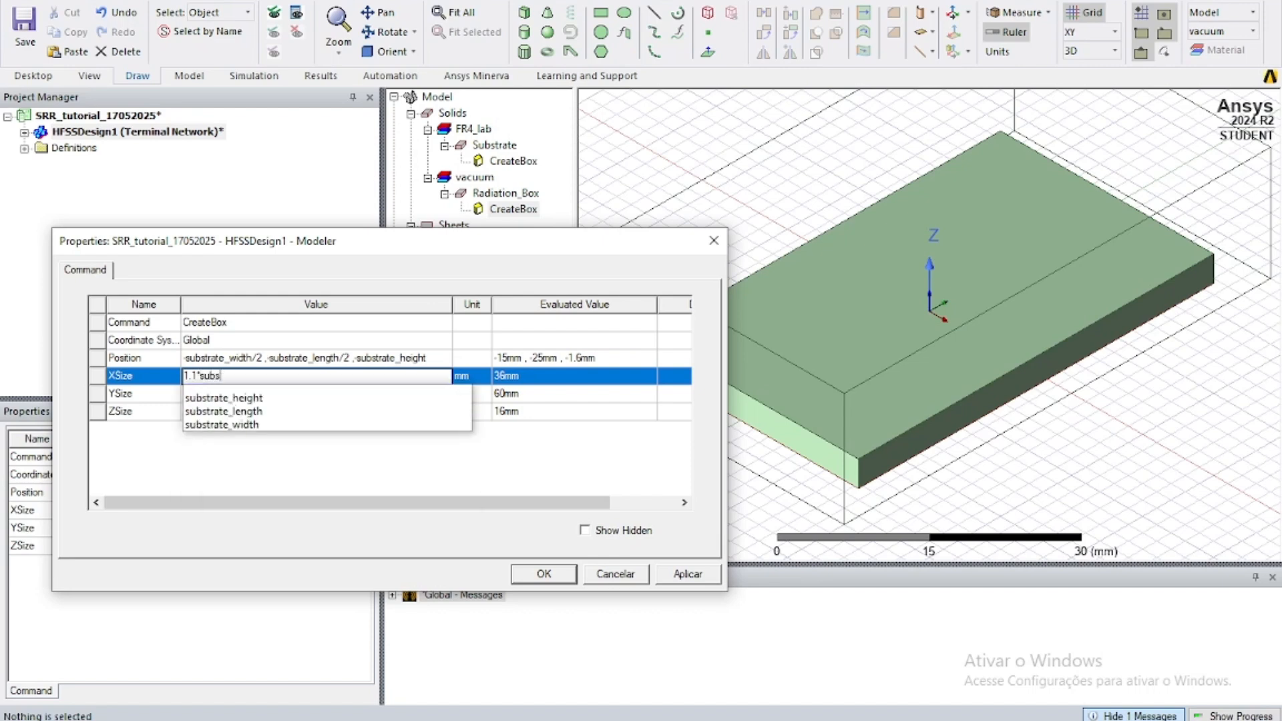
key(Down)
key(Down)
key(Down)
key(Return)
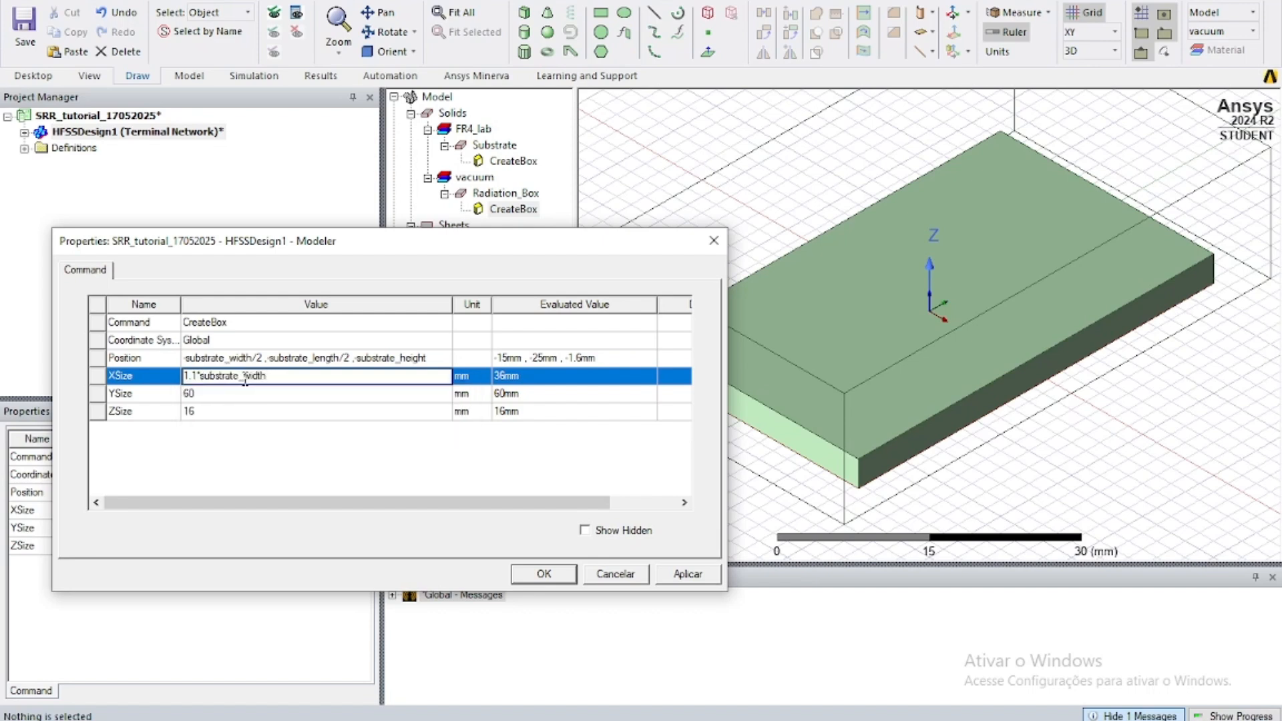
Step: Set the radiation box's YSize to 1.1*substrate_length
click(229, 393)
key(shift+Home)
text(1)
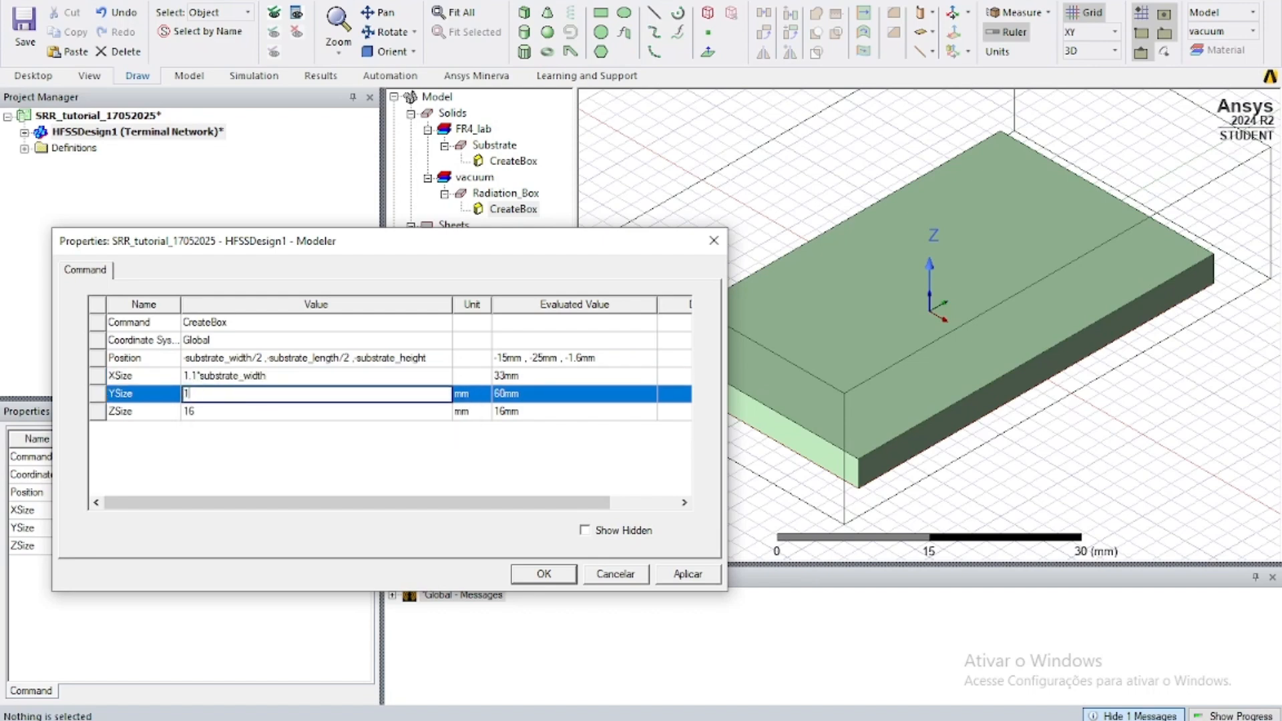
text(.1*sub)
key(Down)
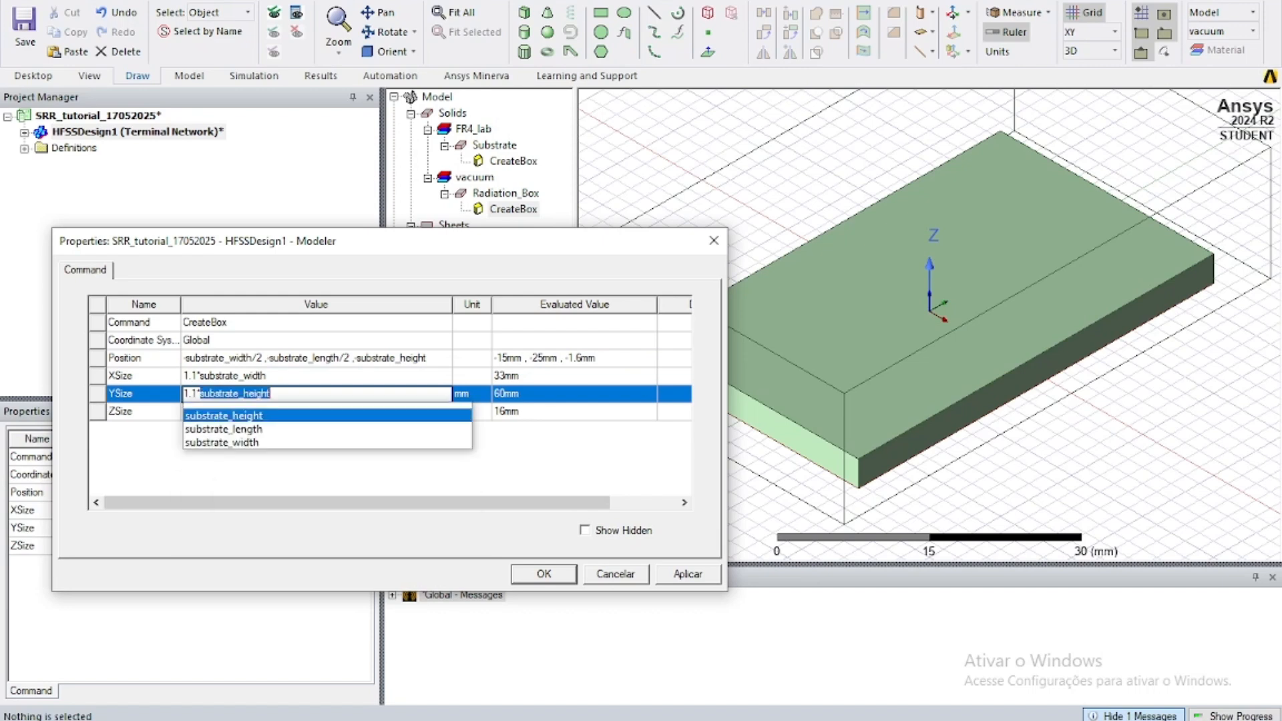
key(Down)
key(Return)
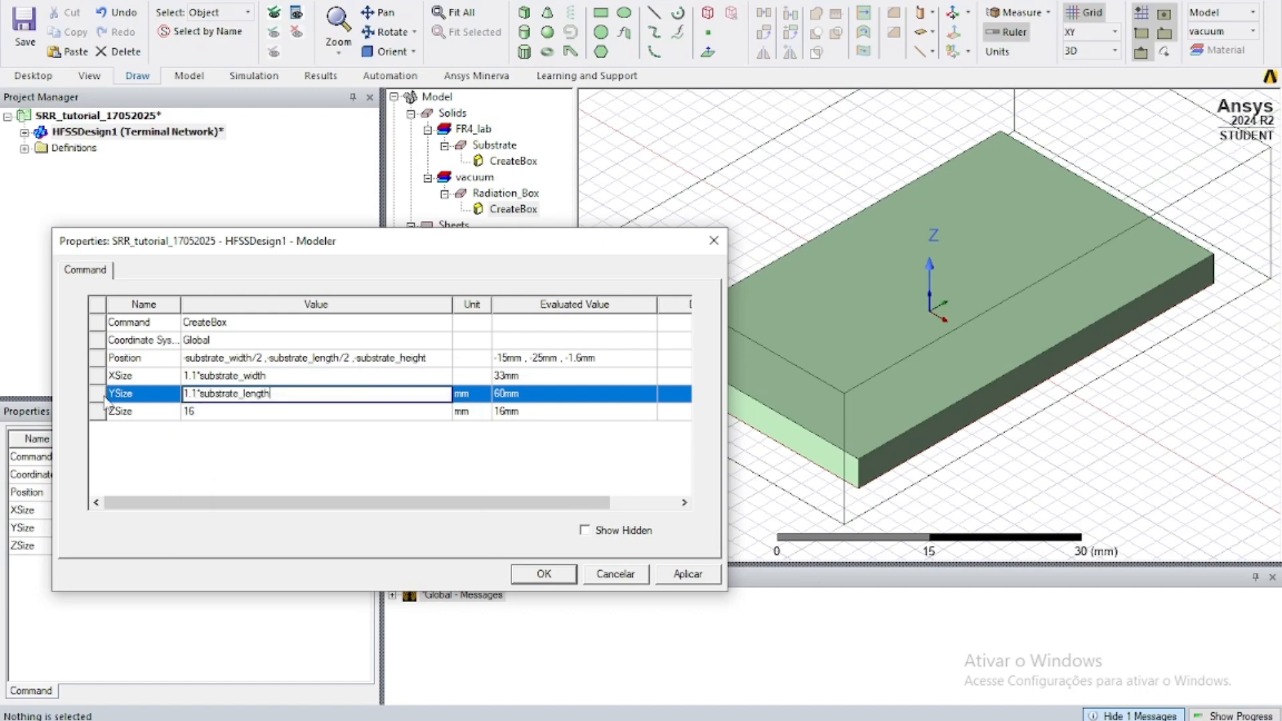
Step: Set the radiation box's ZSize to a new length variable radiation_box_height with a value of 50 mm
click(210, 410)
key(BackSpace)
key(BackSpace)
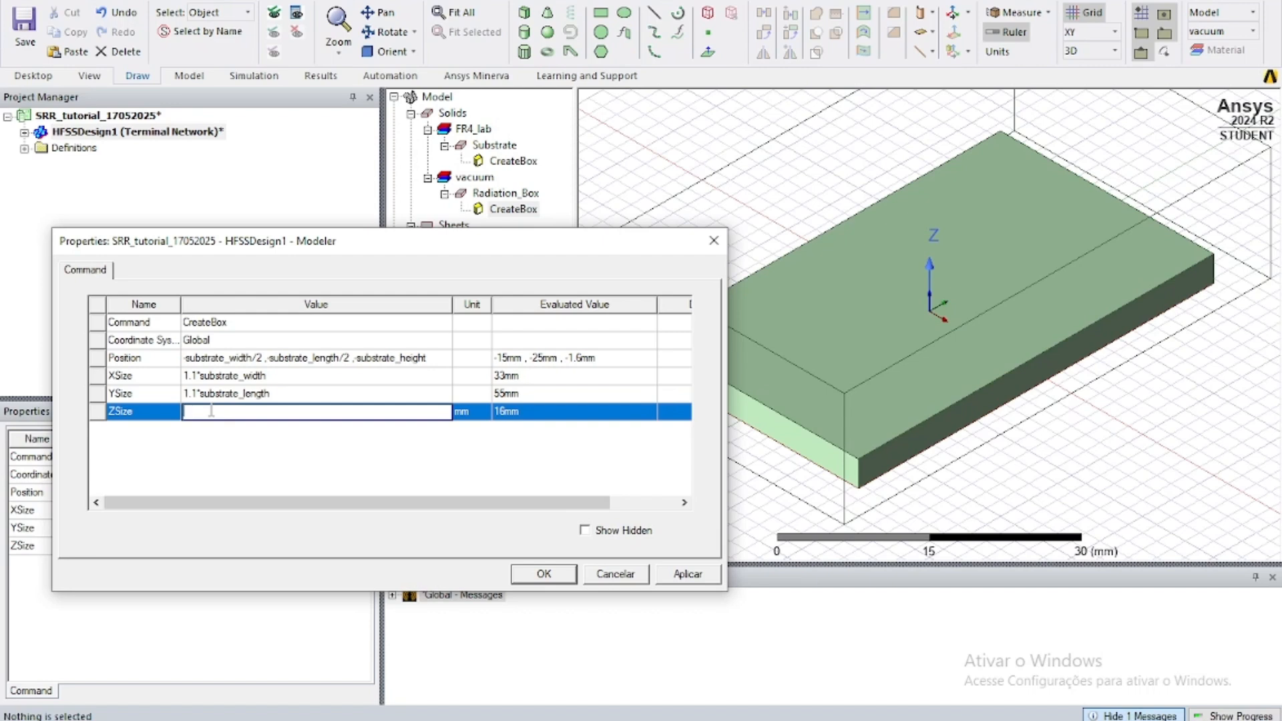
text(1.)
key(BackSpace)
key(BackSpace)
key(BackSpace)
key(BackSpace)
text(radiation_box_height)
key(Return)
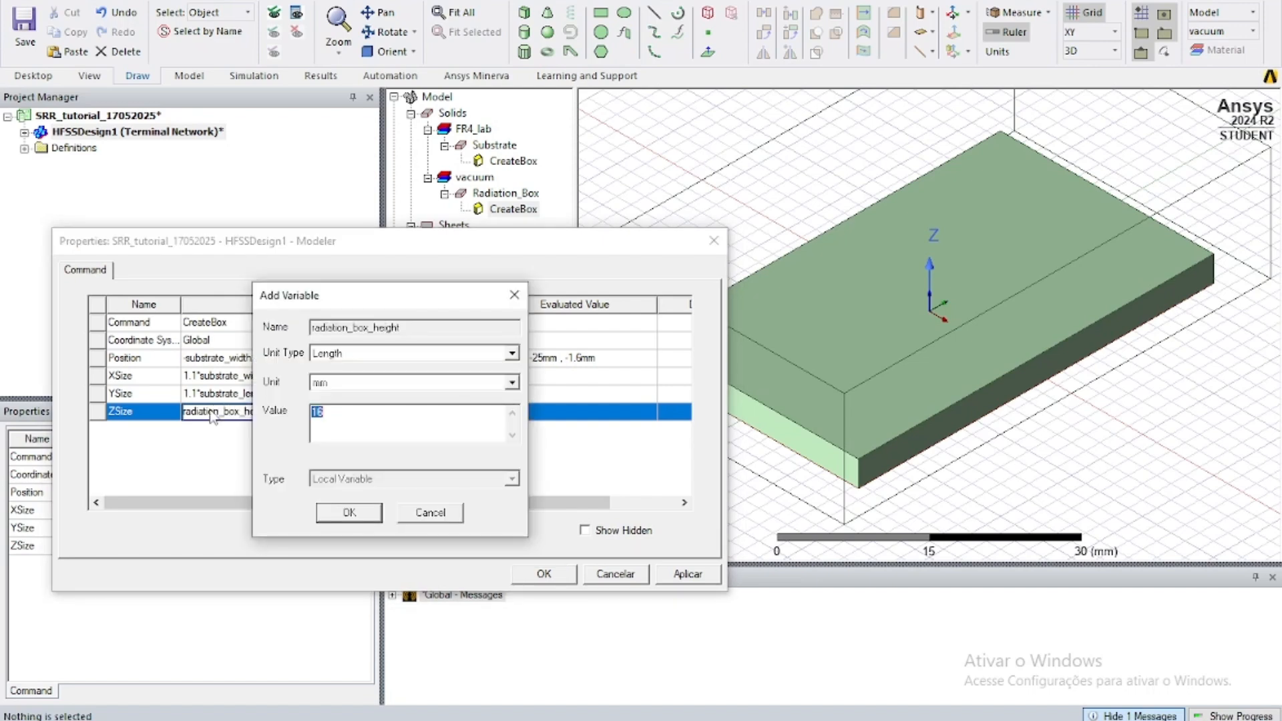
text(50)
click(336, 511)
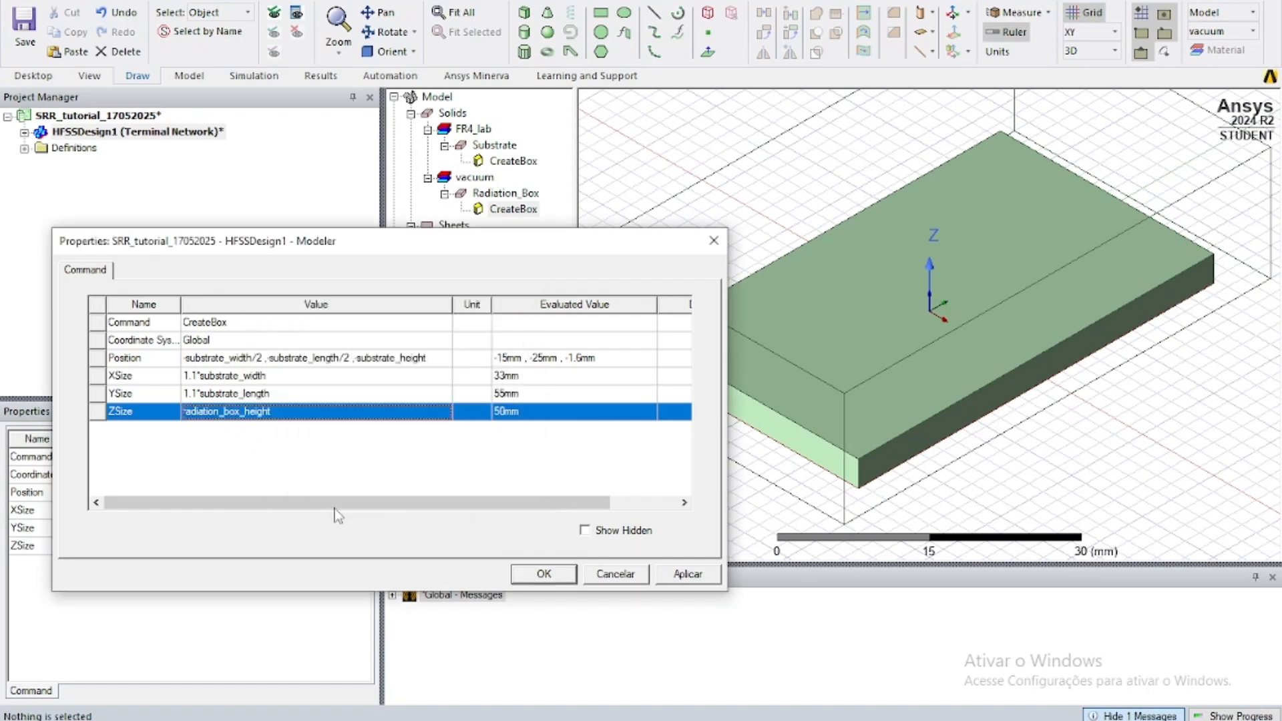
Step: Scale the radiation box's position by 1.1, giving -1.1*substrate_width/2, -1.1*substrate_length/2, -1.1*substrate_height
click(235, 359)
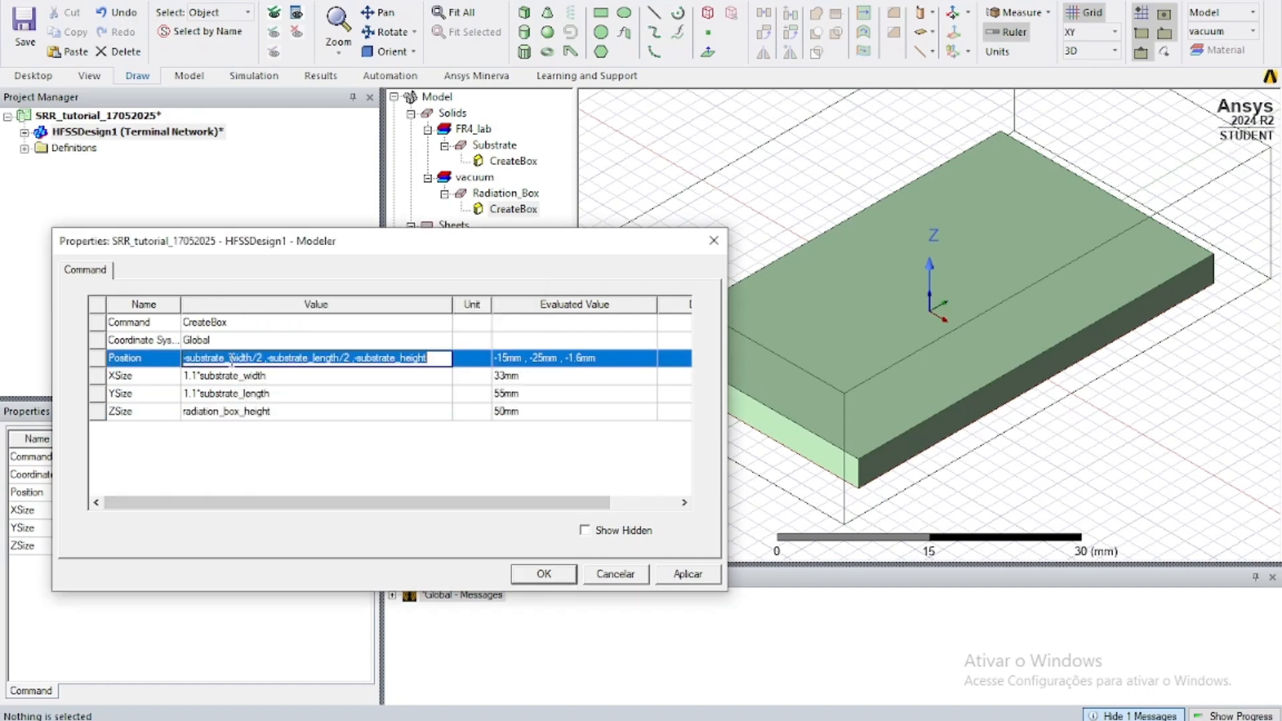
click(237, 359)
click(186, 358)
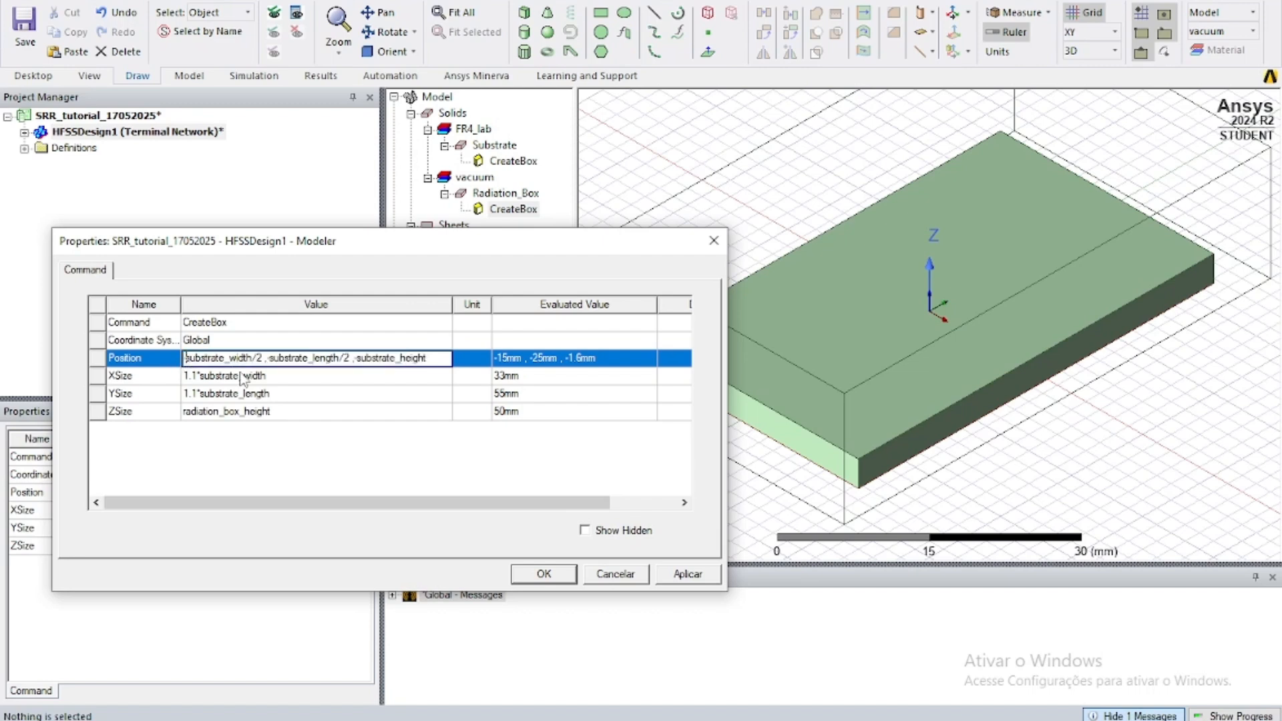
text(.1*)
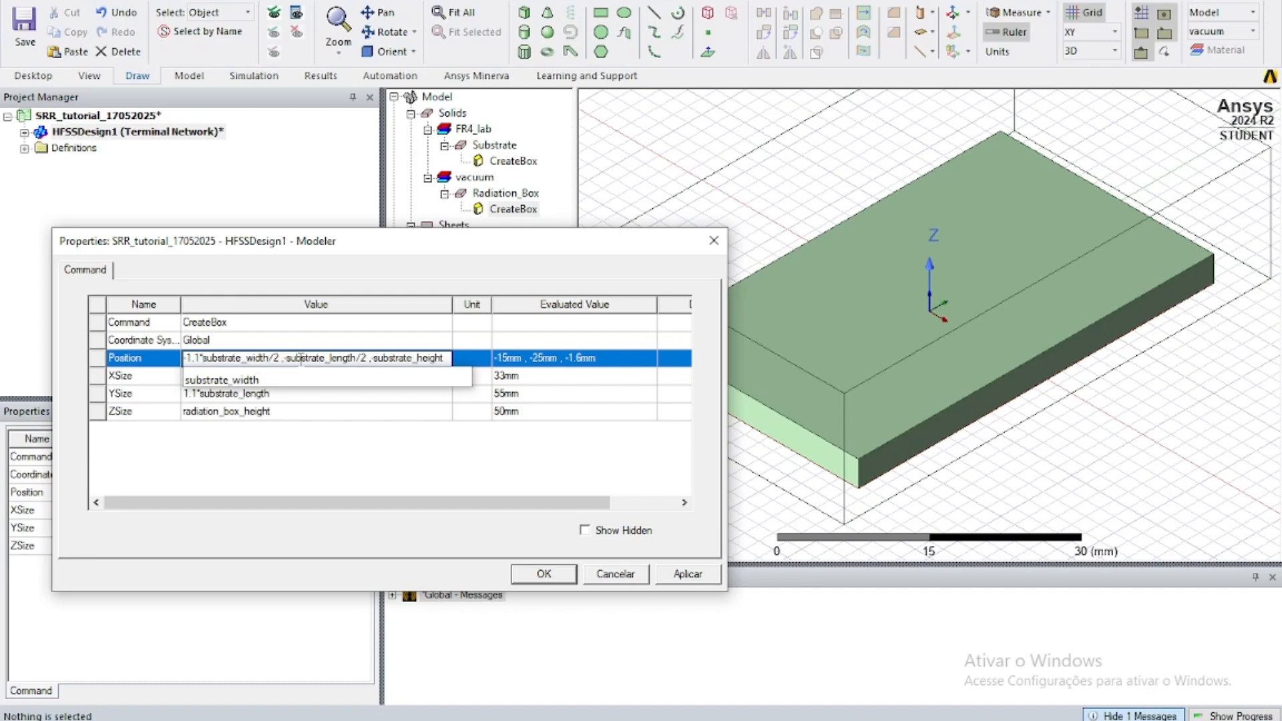
text(-1.1*)
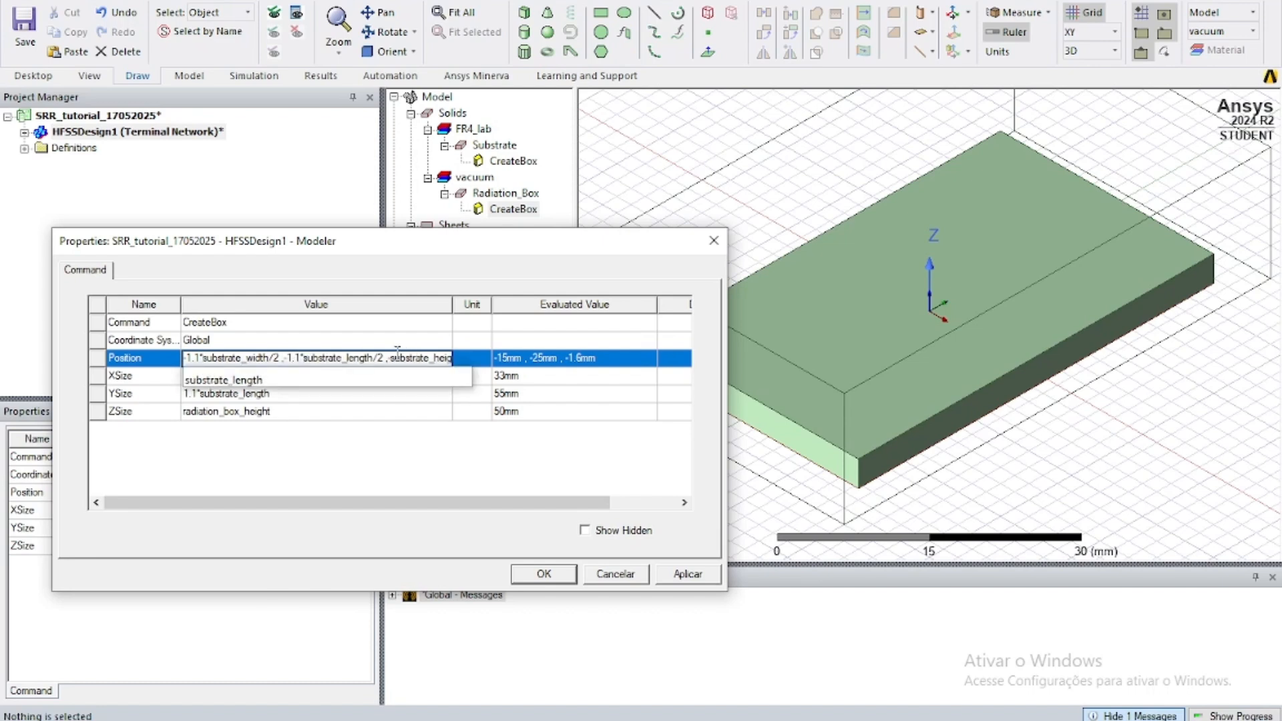
text(-1.1*)
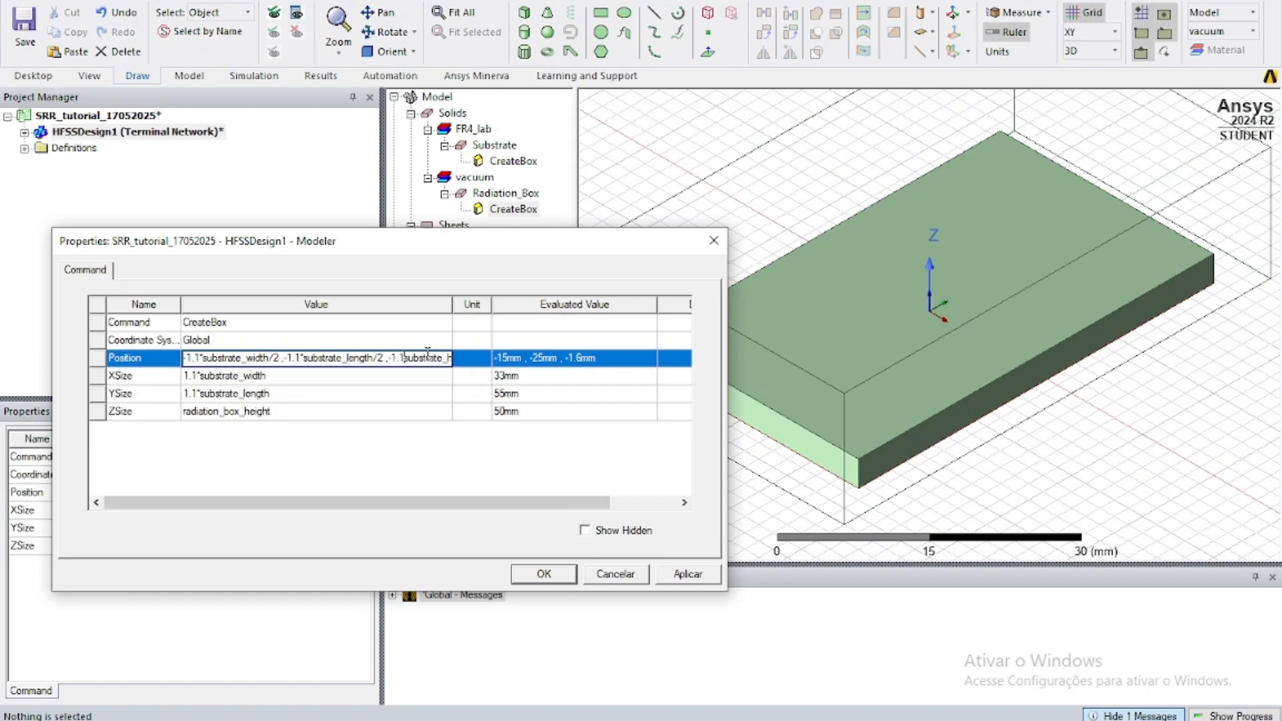
text(*)
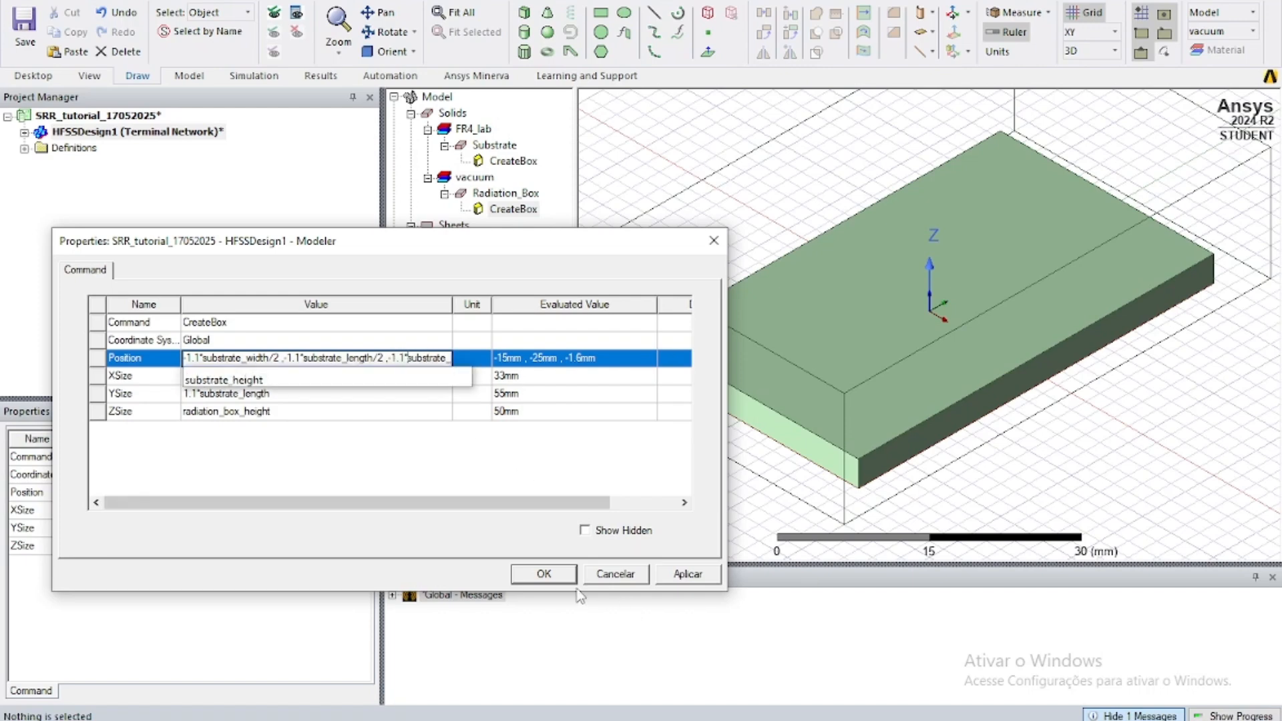
Step: Apply the radiation box's scaled position and assign a Radiation boundary to the box
click(554, 574)
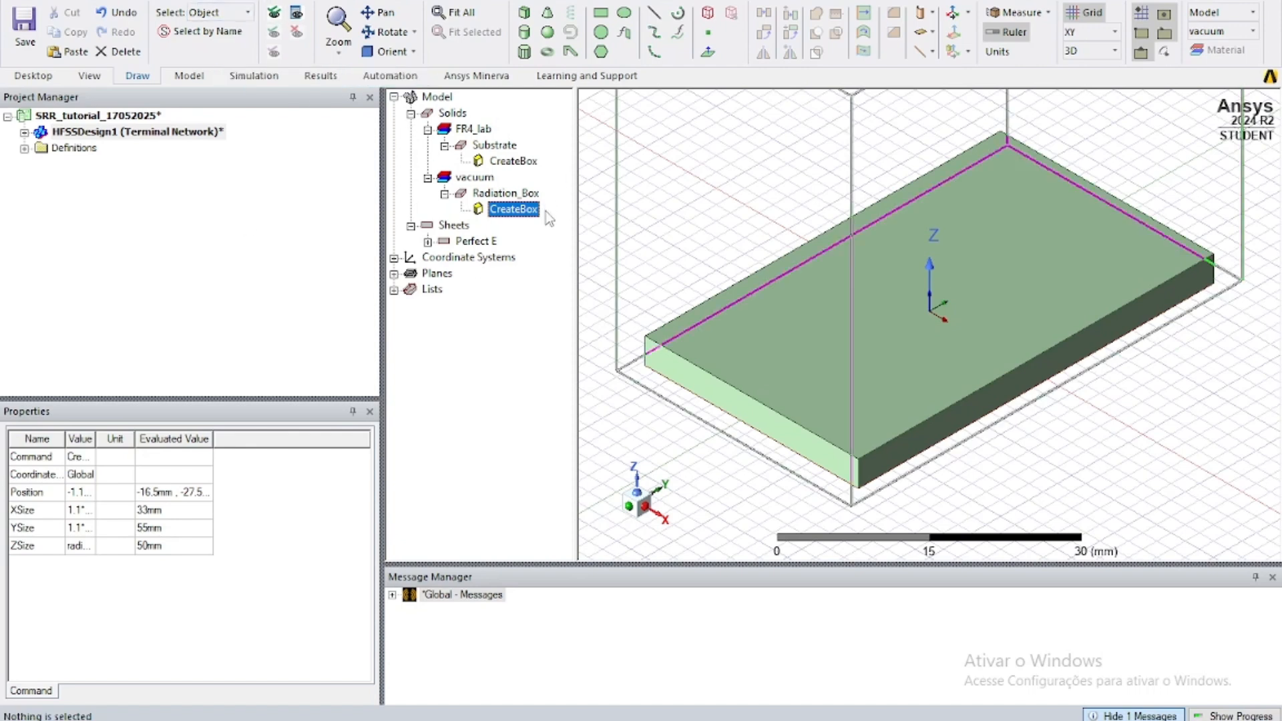
click(505, 193)
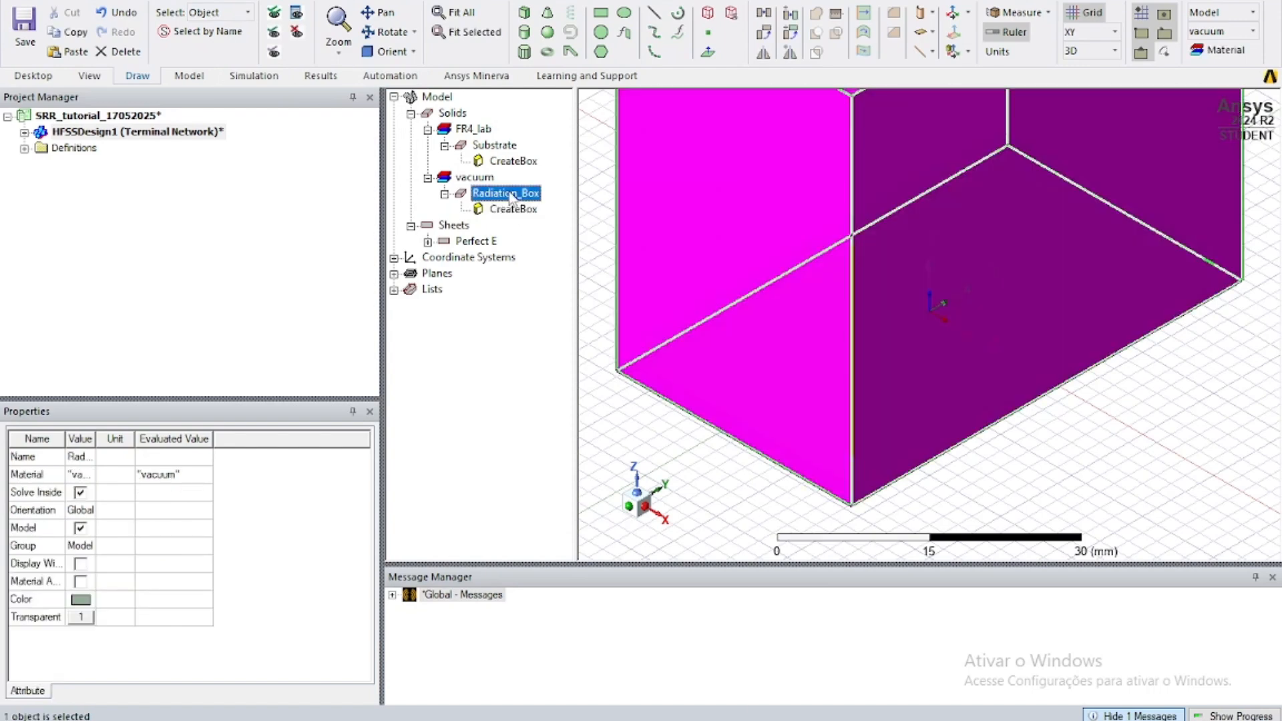
right_click(511, 194)
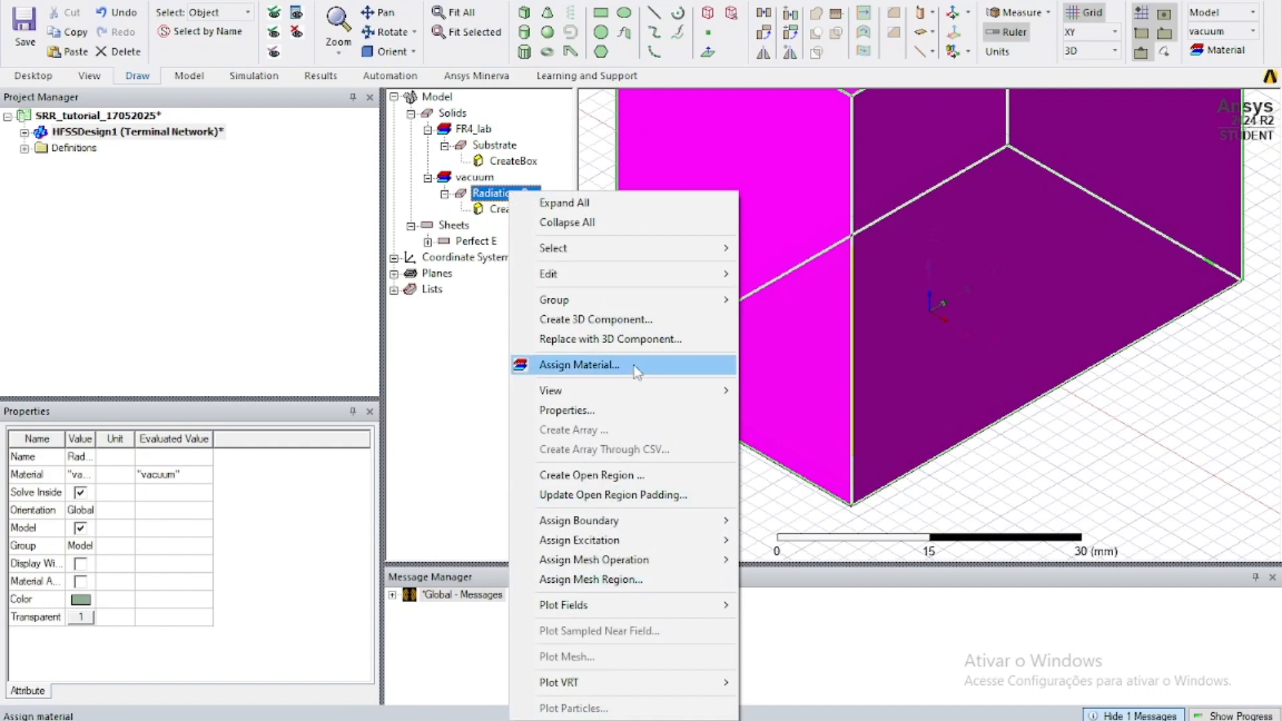
mouse_move(606, 529)
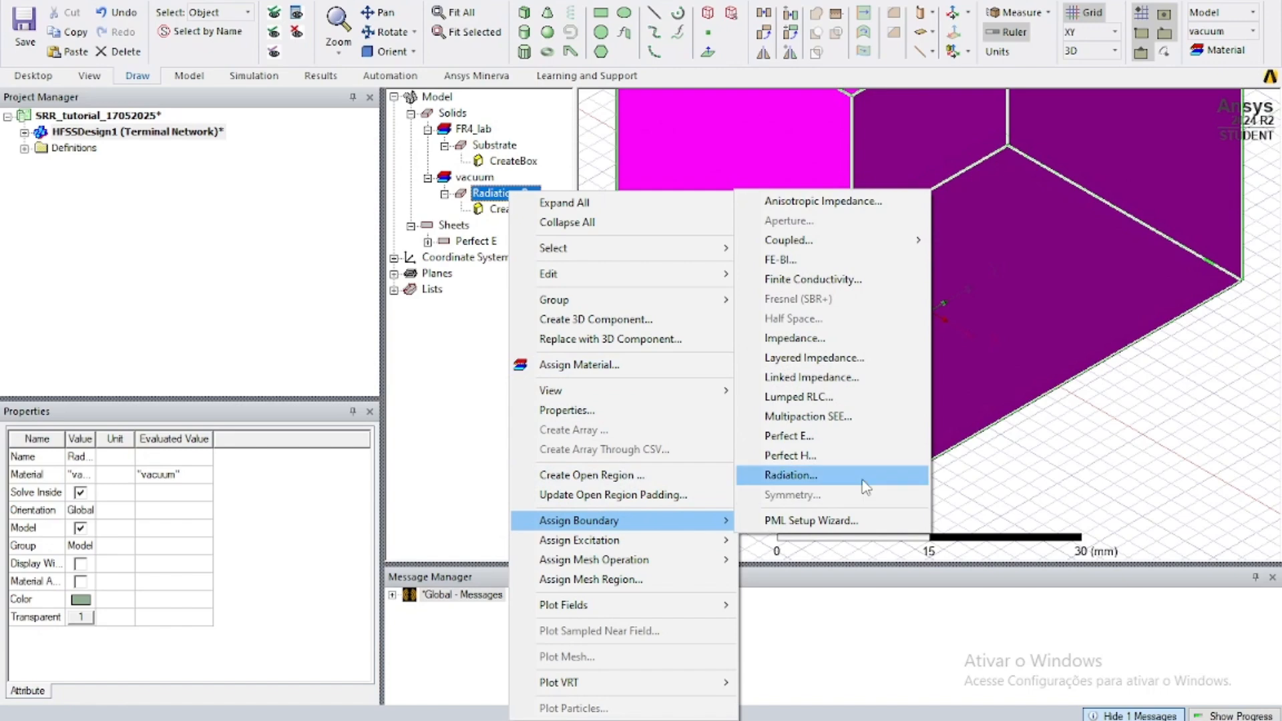
click(791, 475)
click(572, 483)
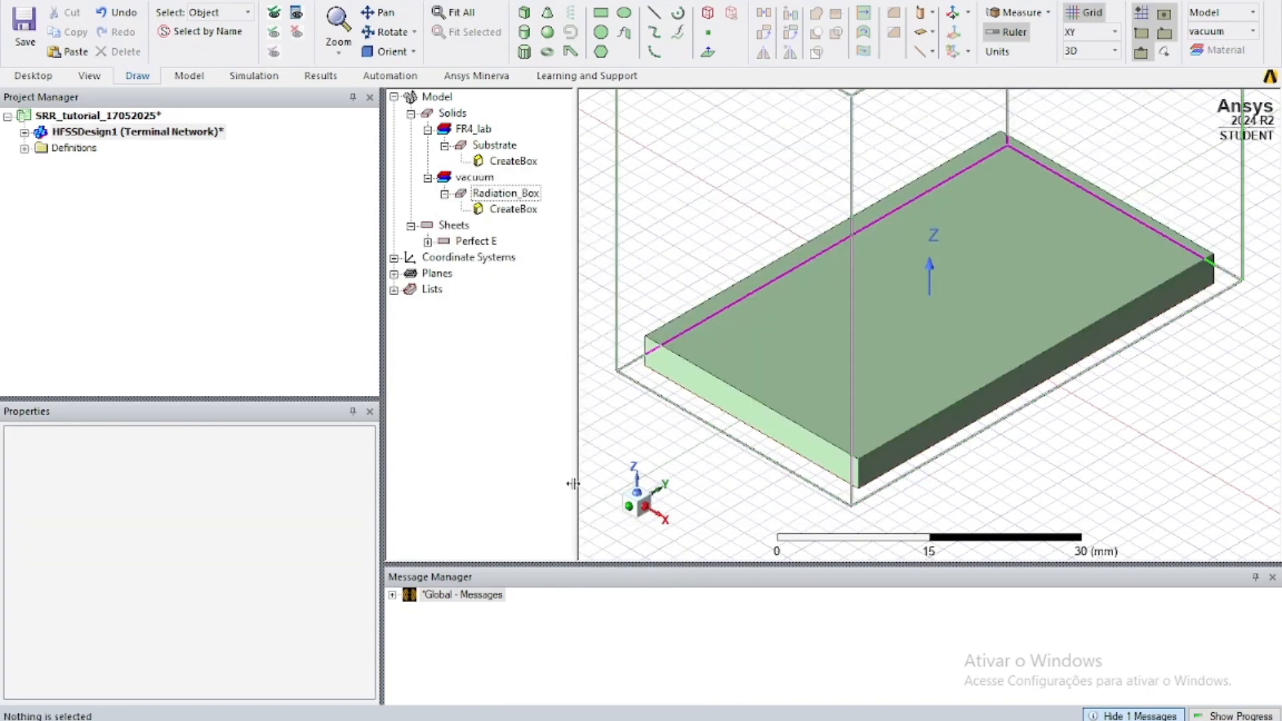
Step: Hide the radiation box in the 3D view
click(515, 193)
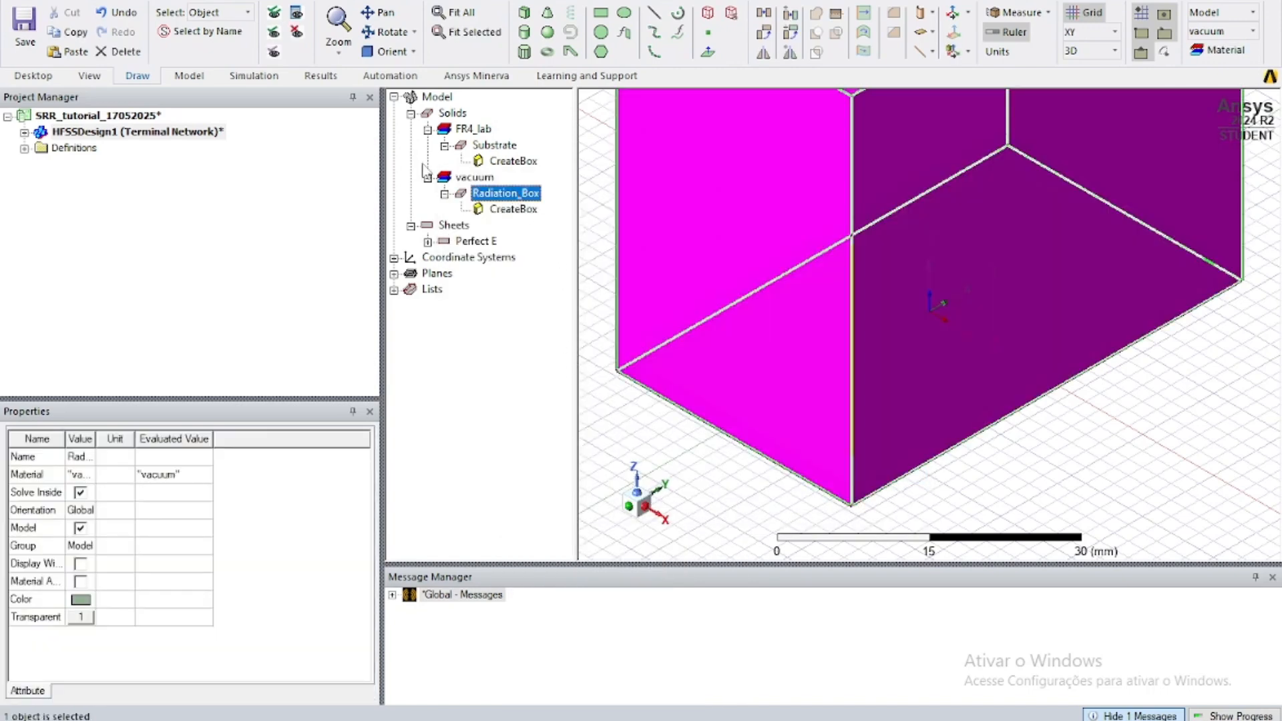
click(296, 33)
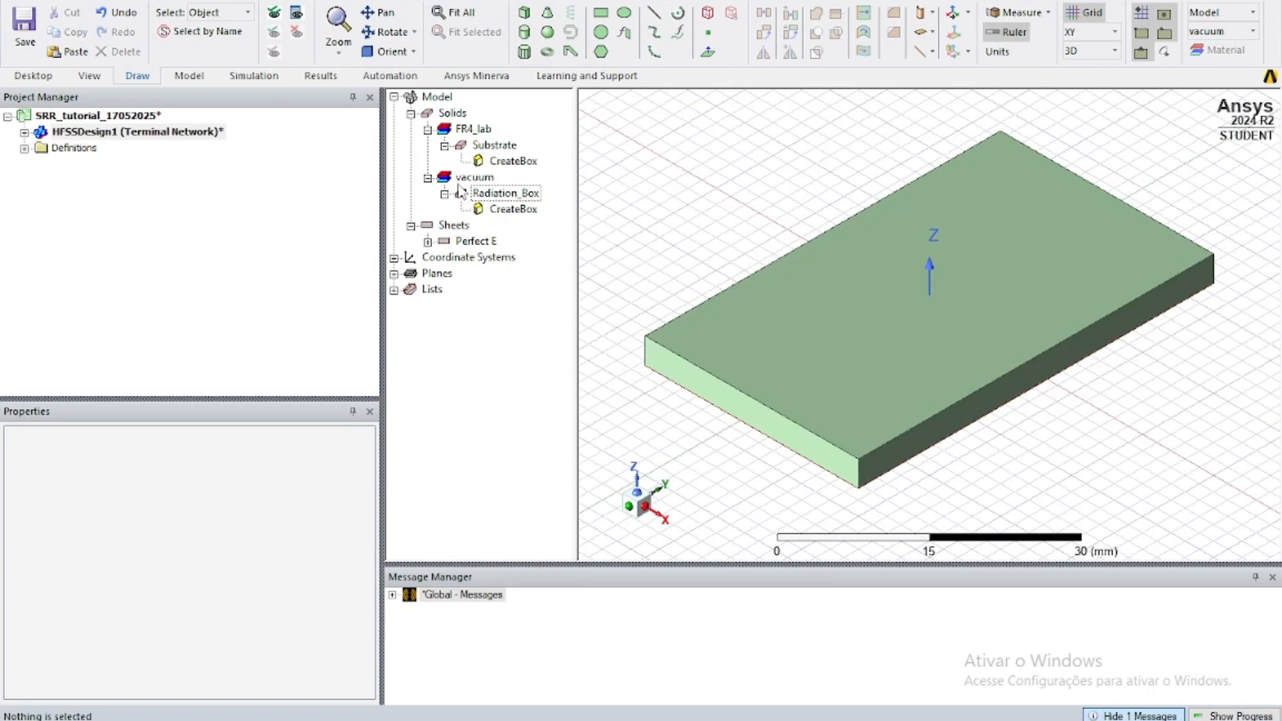
Step: Set the X coordinate of the substrate box's position to -substrate_width/2
click(495, 146)
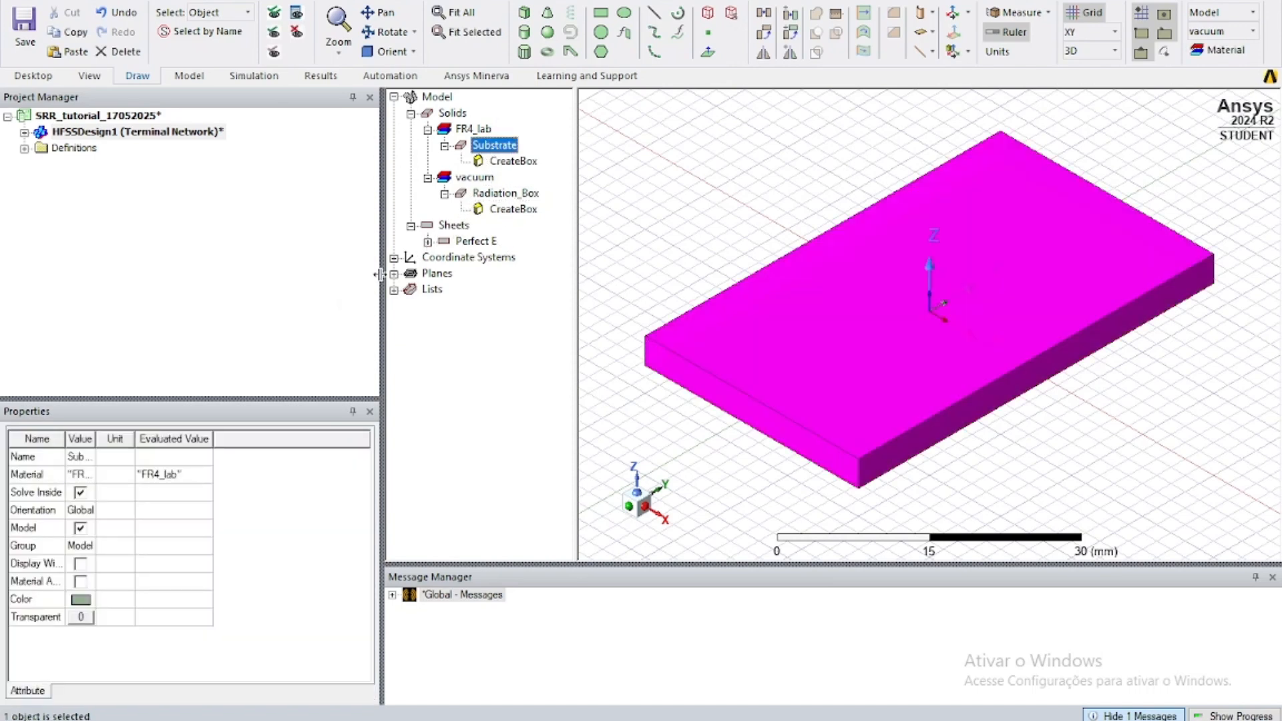
click(513, 163)
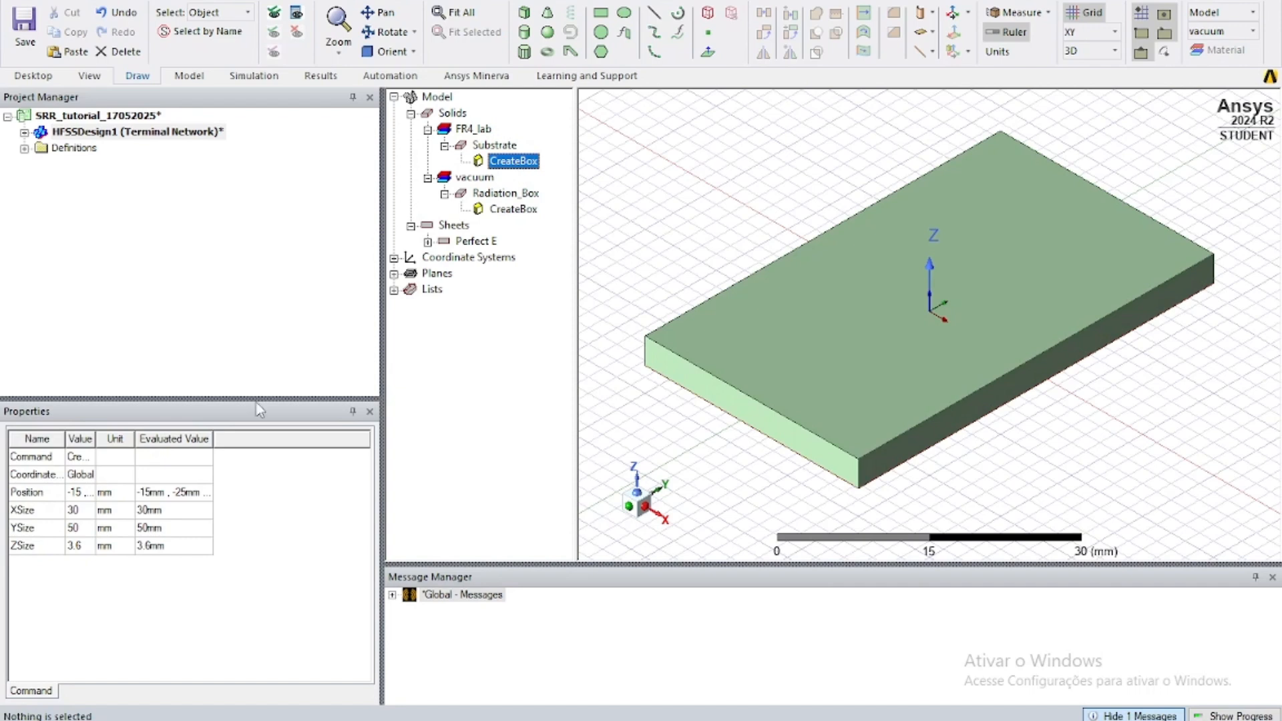
click(80, 492)
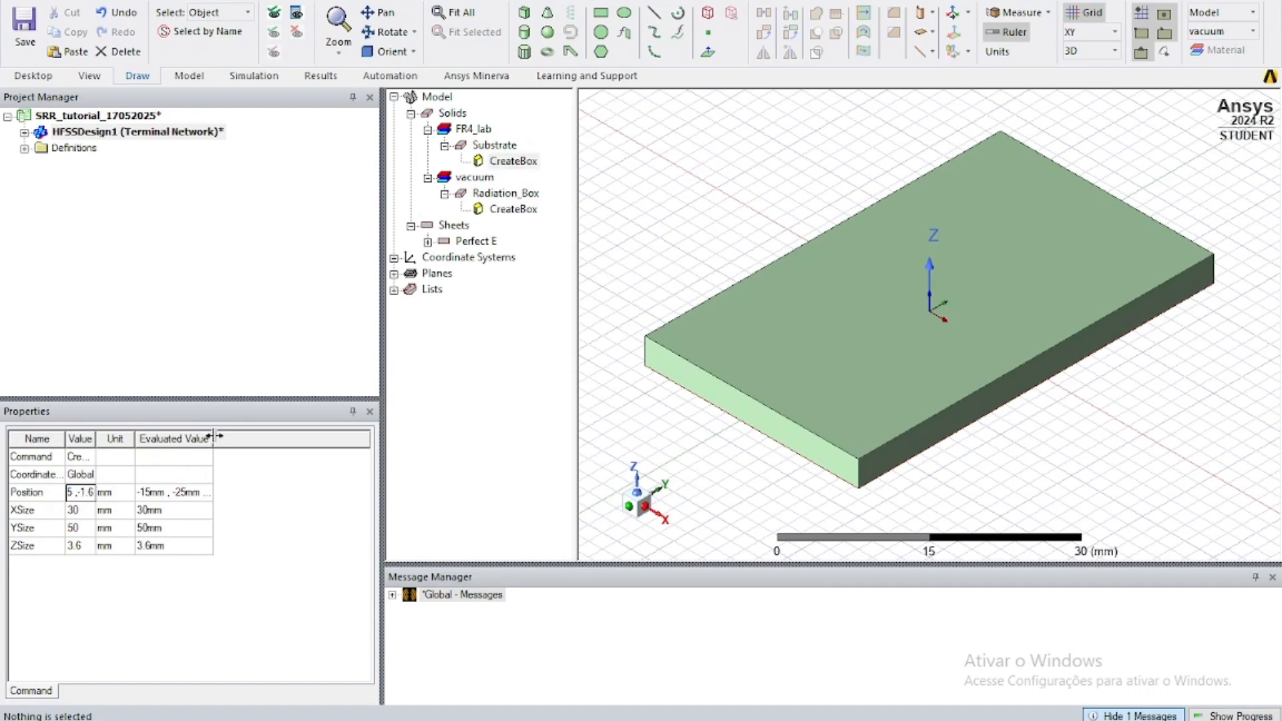
drag(213, 437, 344, 437)
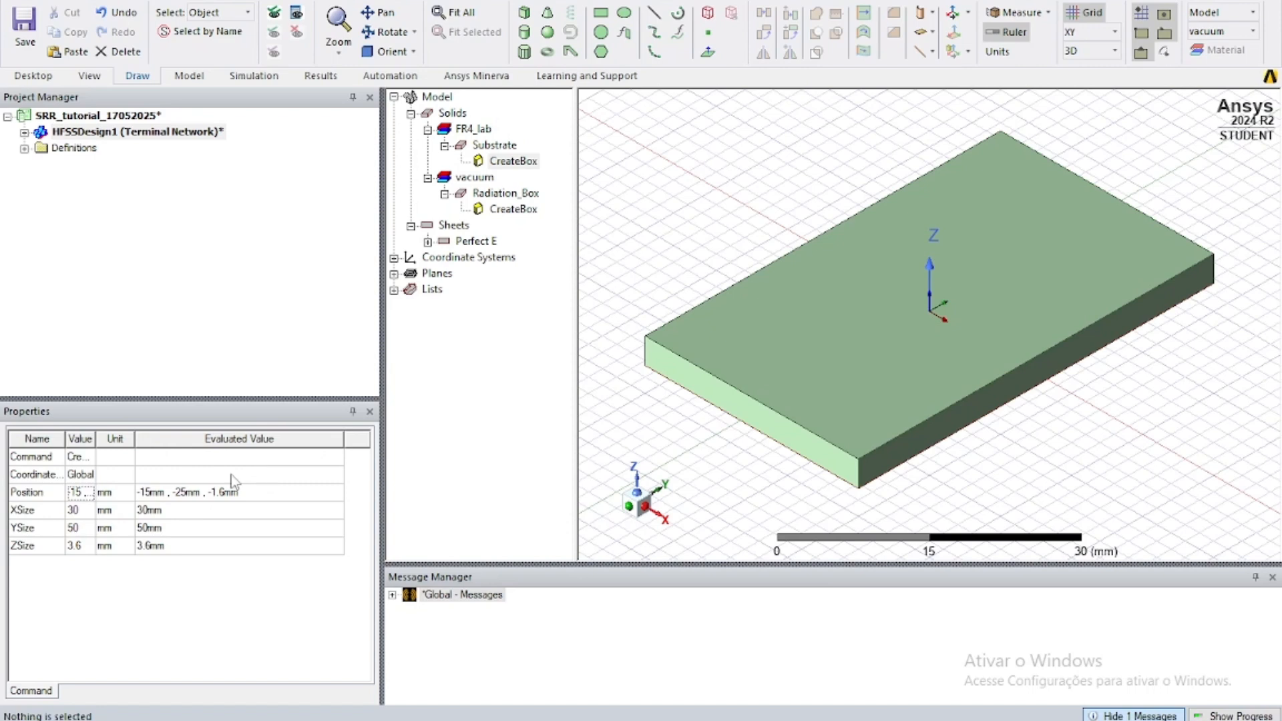
drag(93, 443, 165, 441)
click(114, 494)
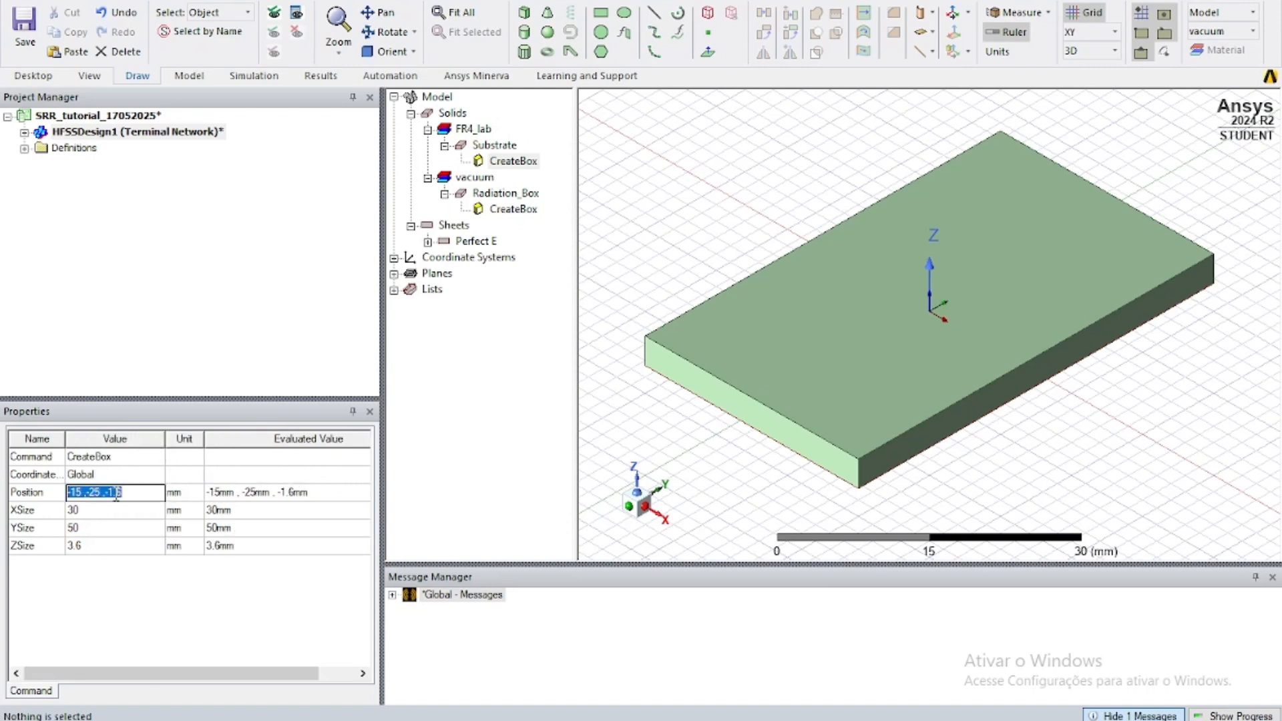
click(115, 494)
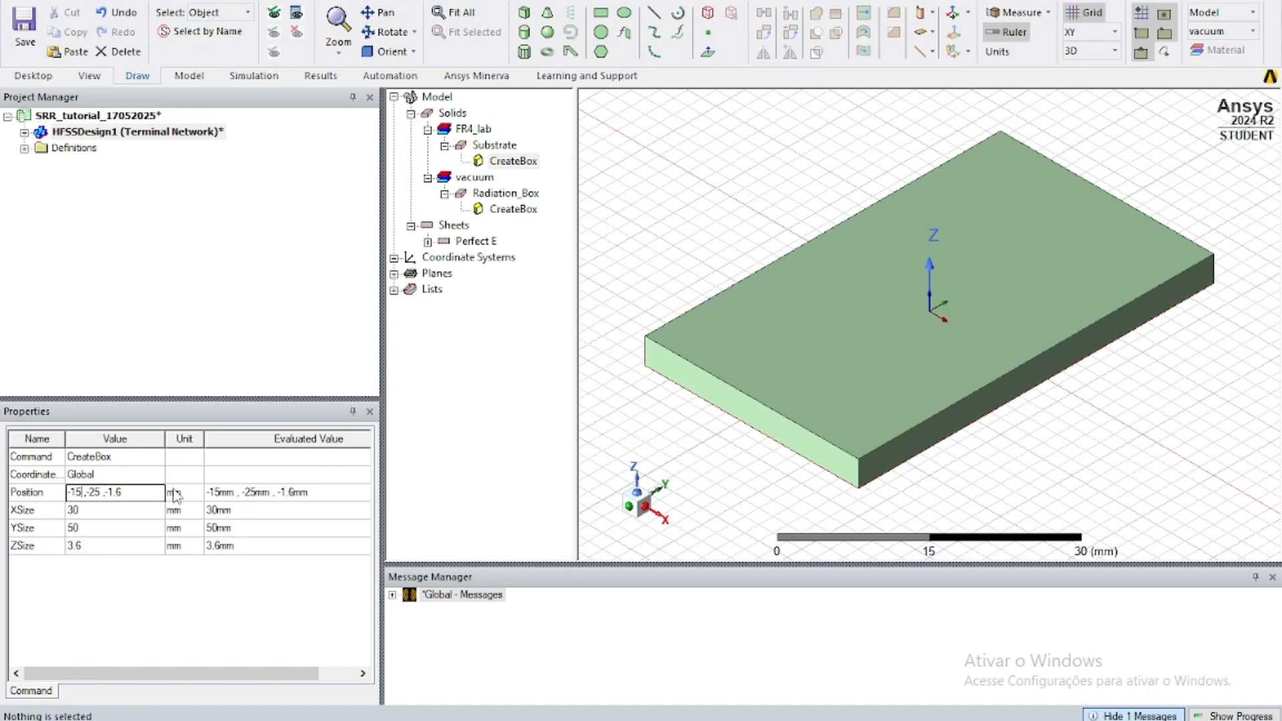
key(BackSpace)
key(BackSpace)
text(sub)
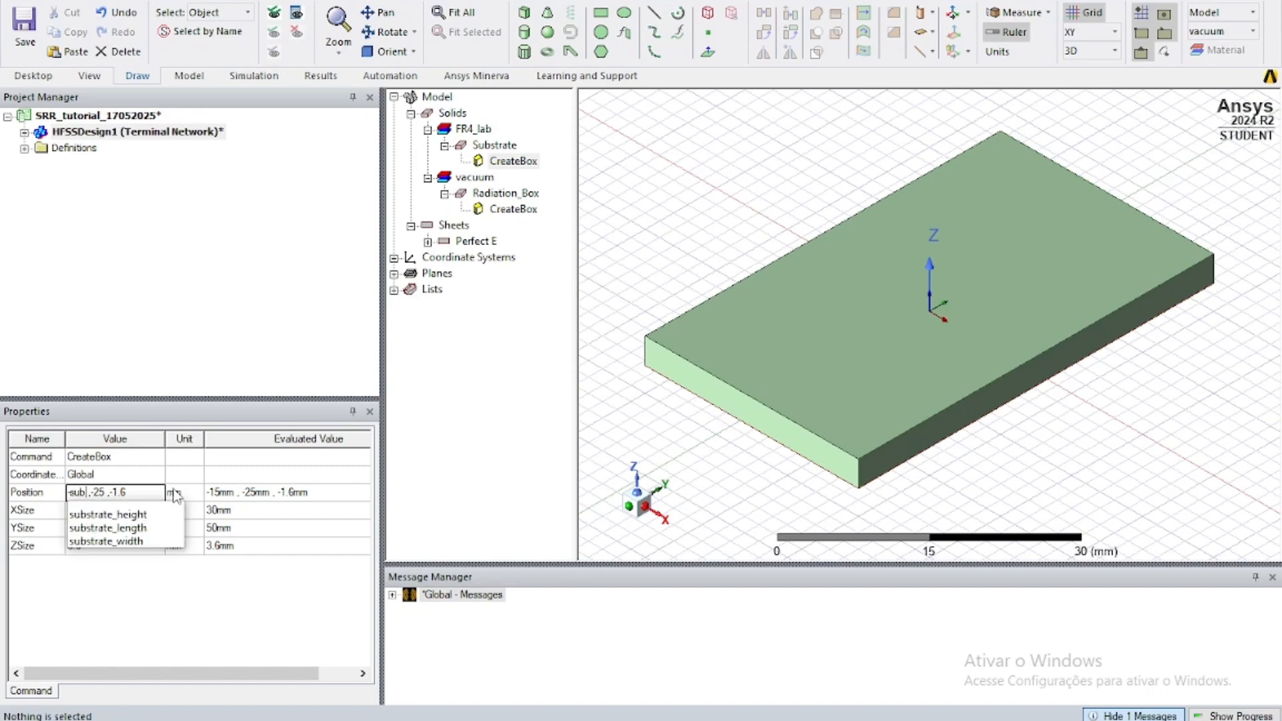
key(Down)
key(Down)
key(Down)
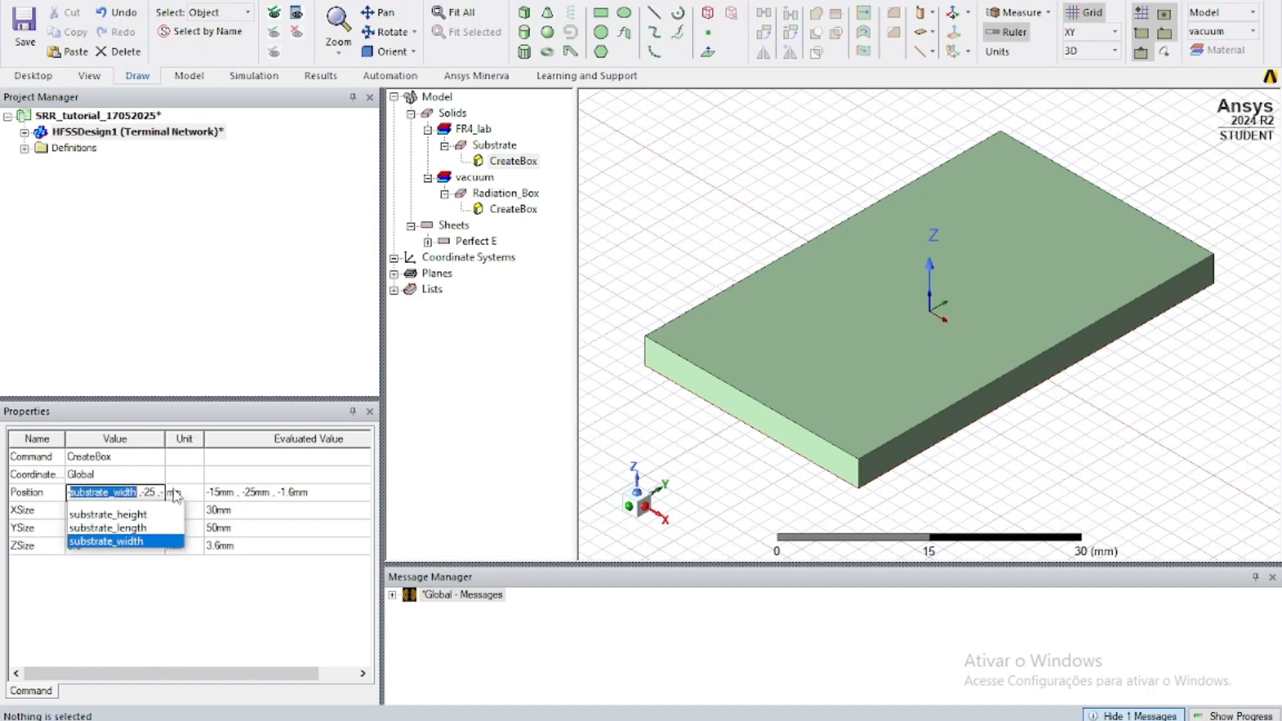
key(Right)
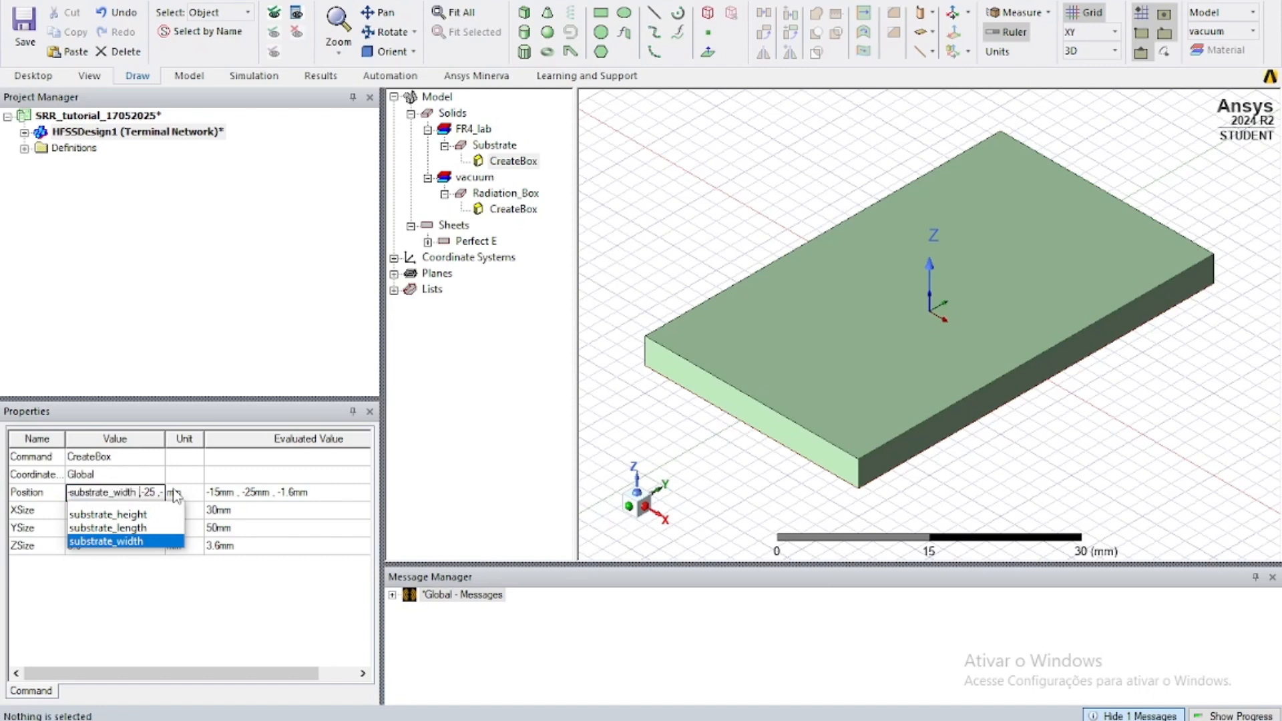
text(/2)
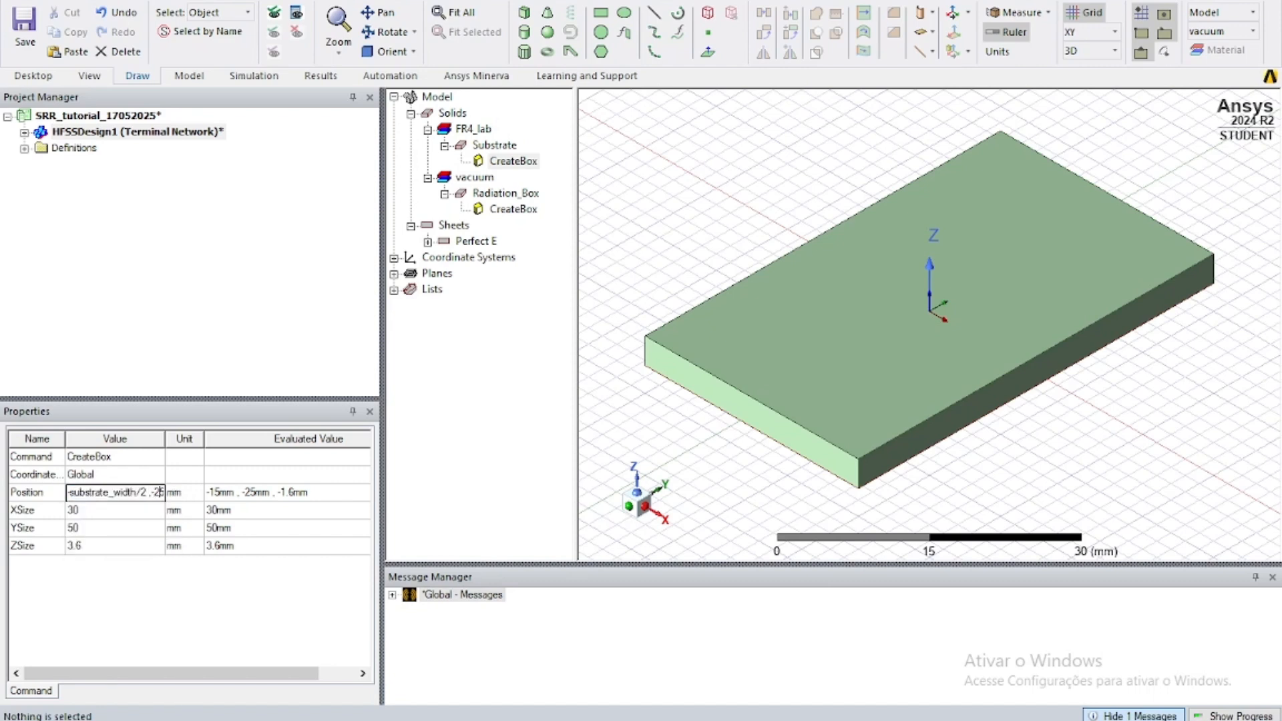
Step: Set the Y coordinate of the substrate box's position to -substrate_length/2
key(BackSpace)
key(BackSpace)
text(subs,-1)
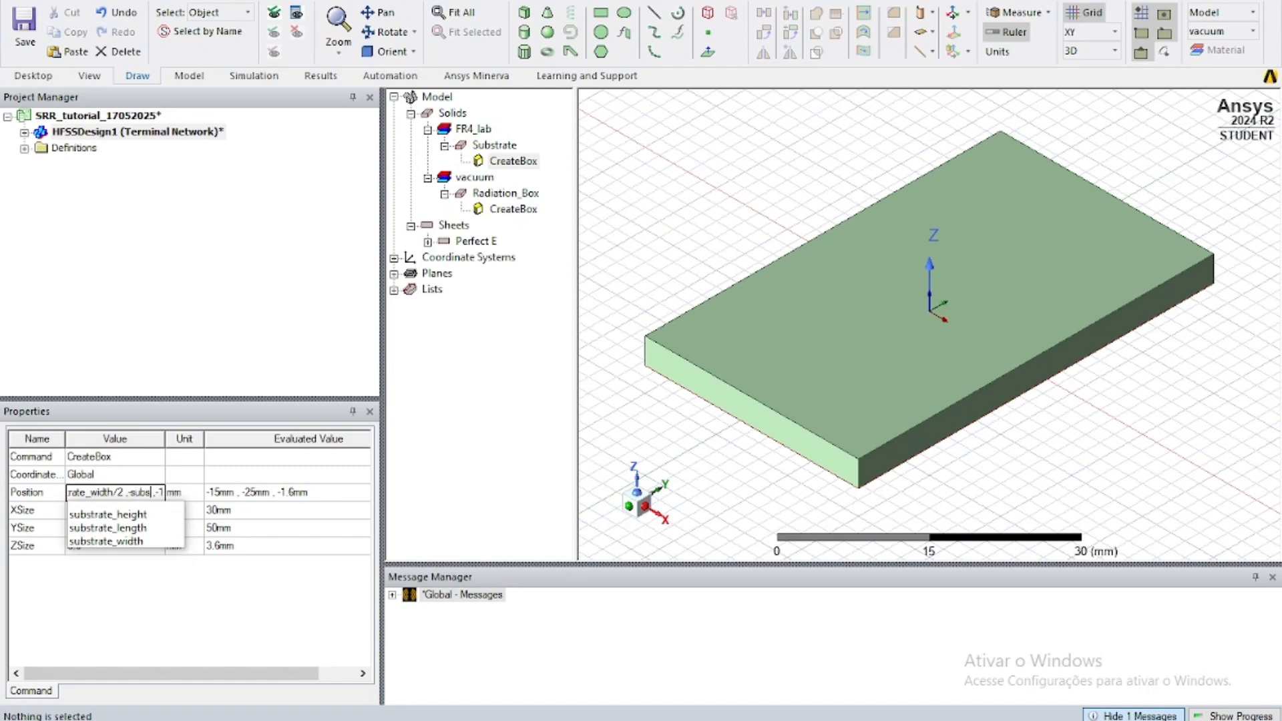
key(Down)
key(Down)
text(/2)
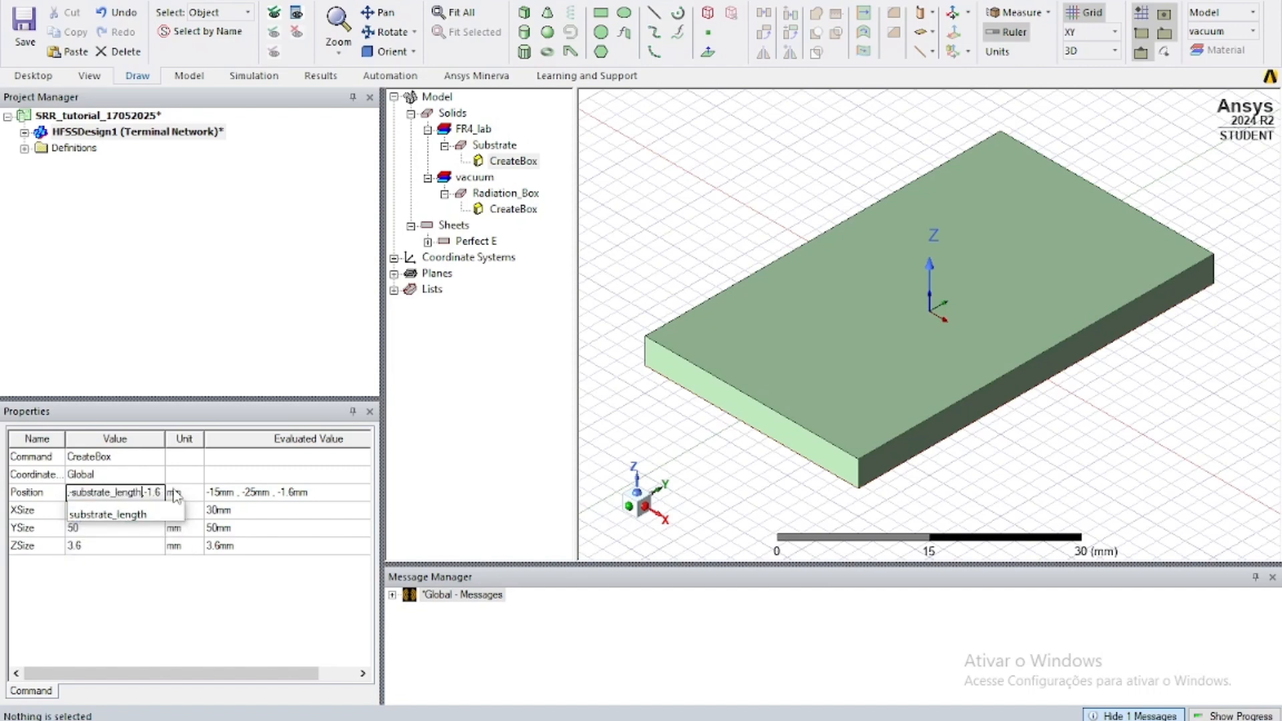
Step: Set the Z coordinate of the substrate box's position to -substrate_height and apply the position
key(Right)
key(Right)
key(Right)
key(Right)
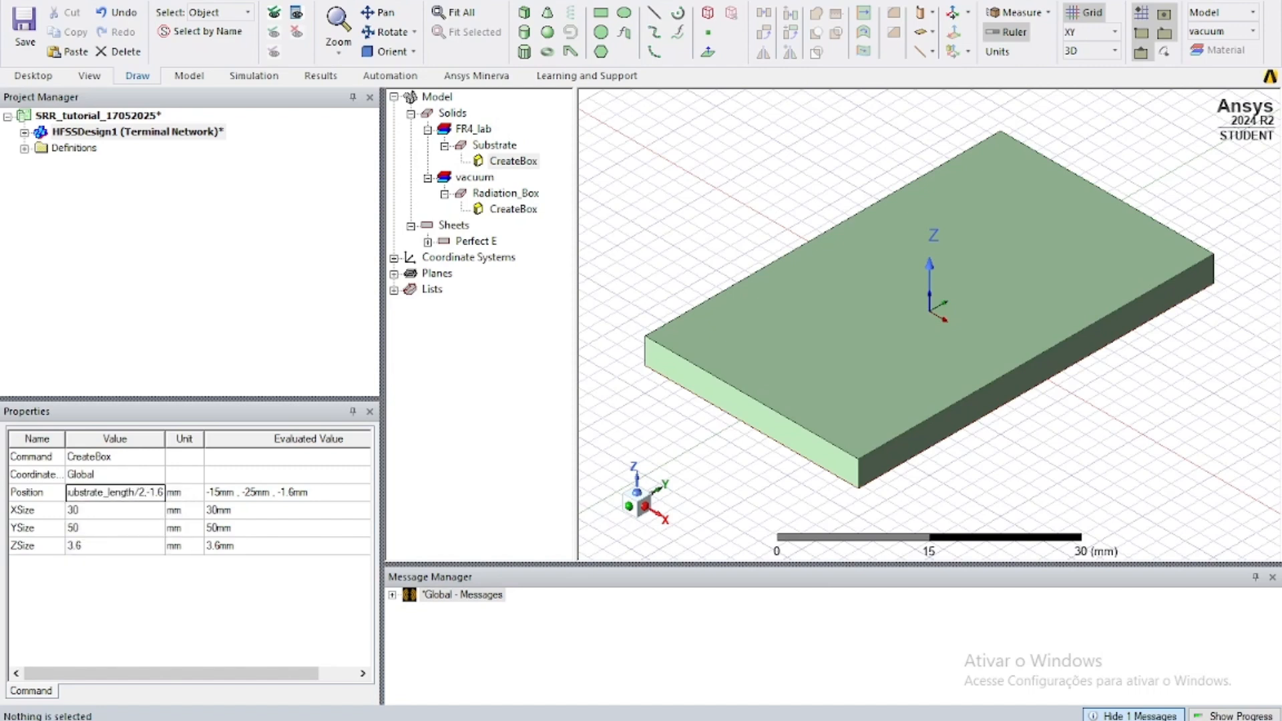
key(BackSpace)
text(substrate_height)
key(Down)
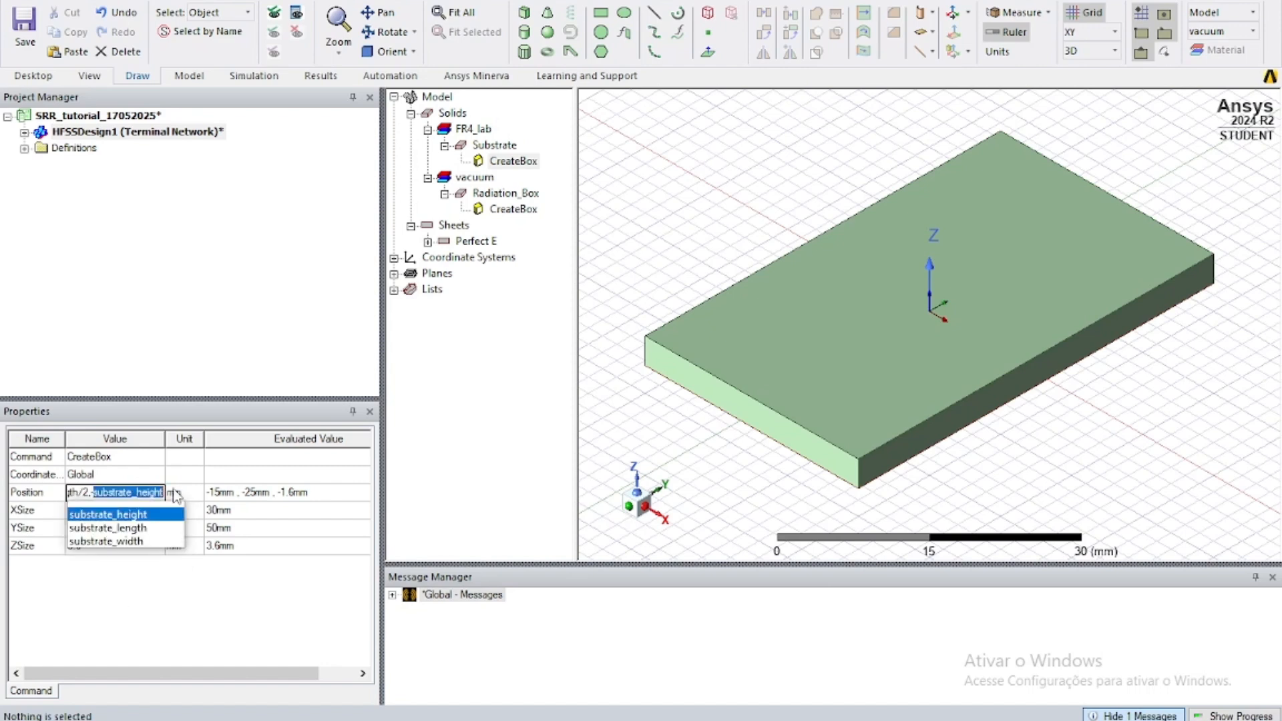
key(Return)
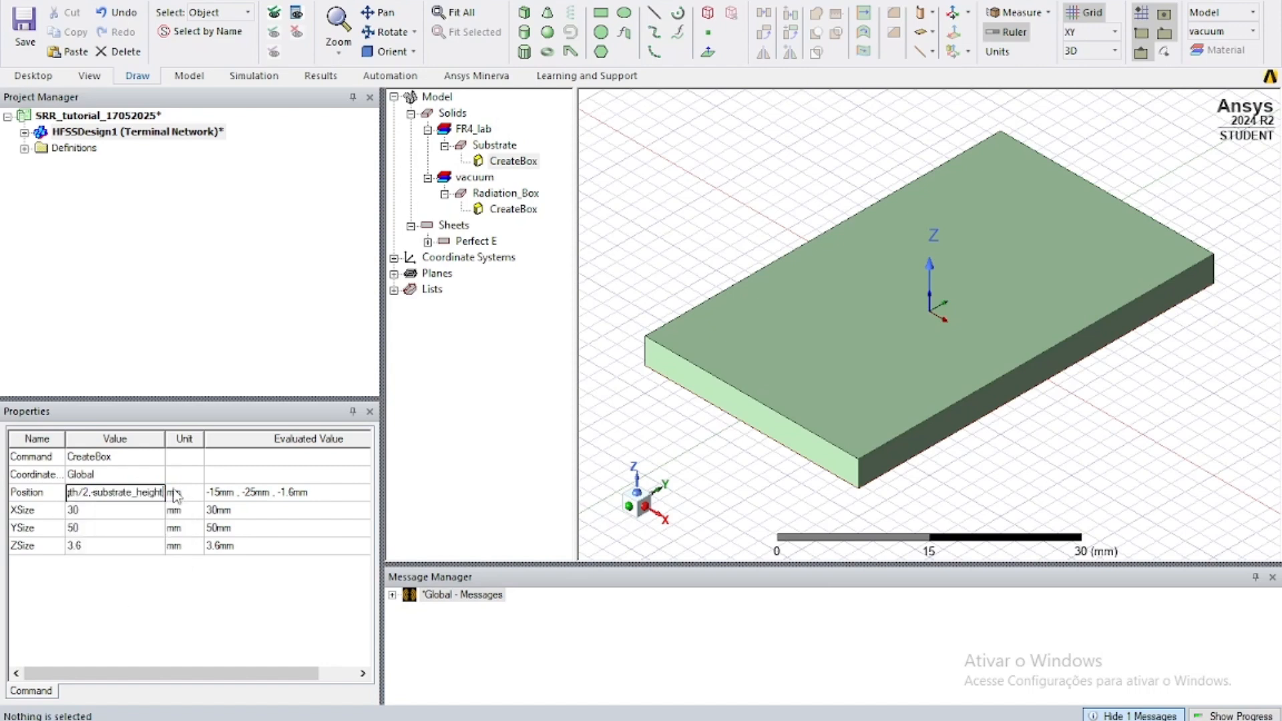
Step: Set the substrate box's XSize to the variable substrate_width
click(121, 510)
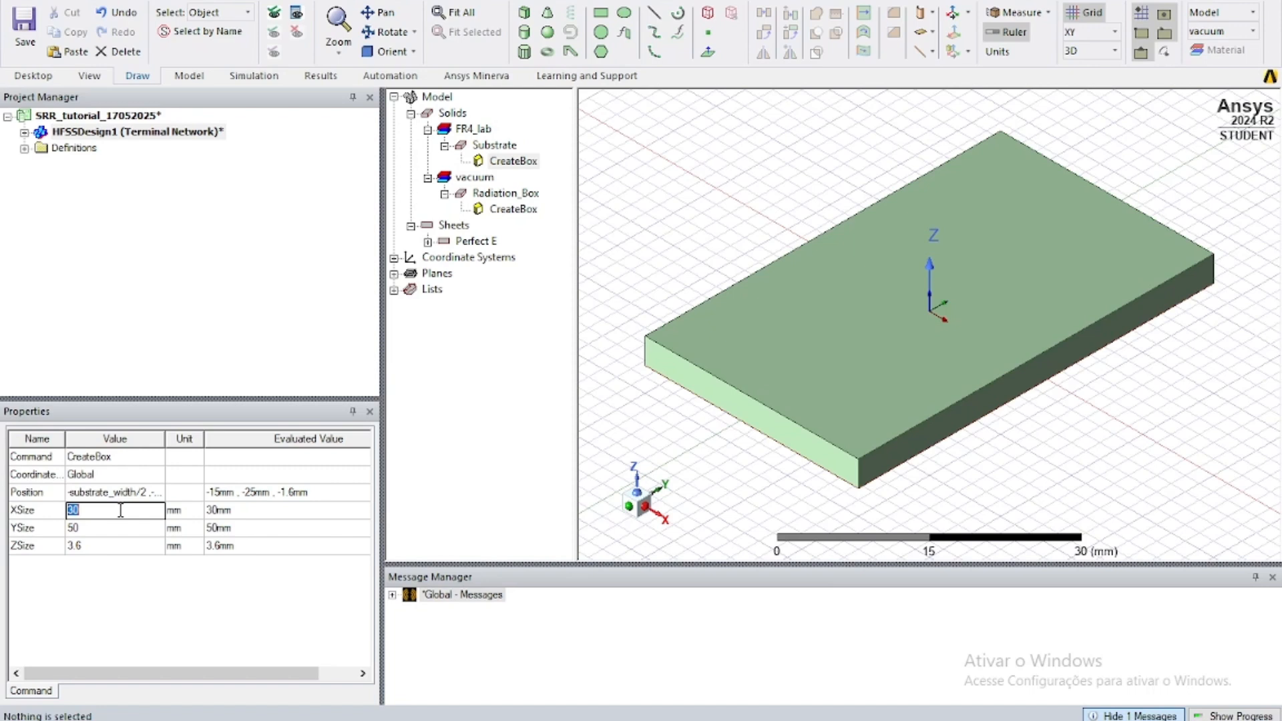
text(sub)
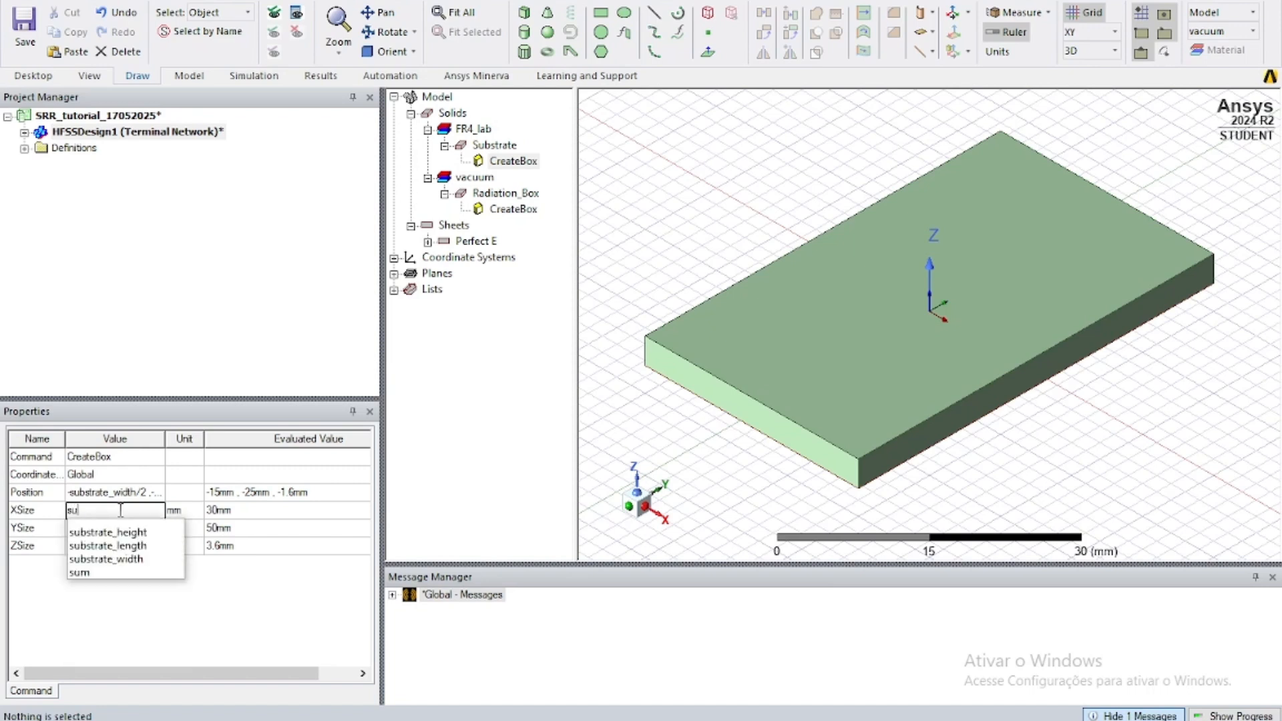
key(Down)
key(Down)
key(Down)
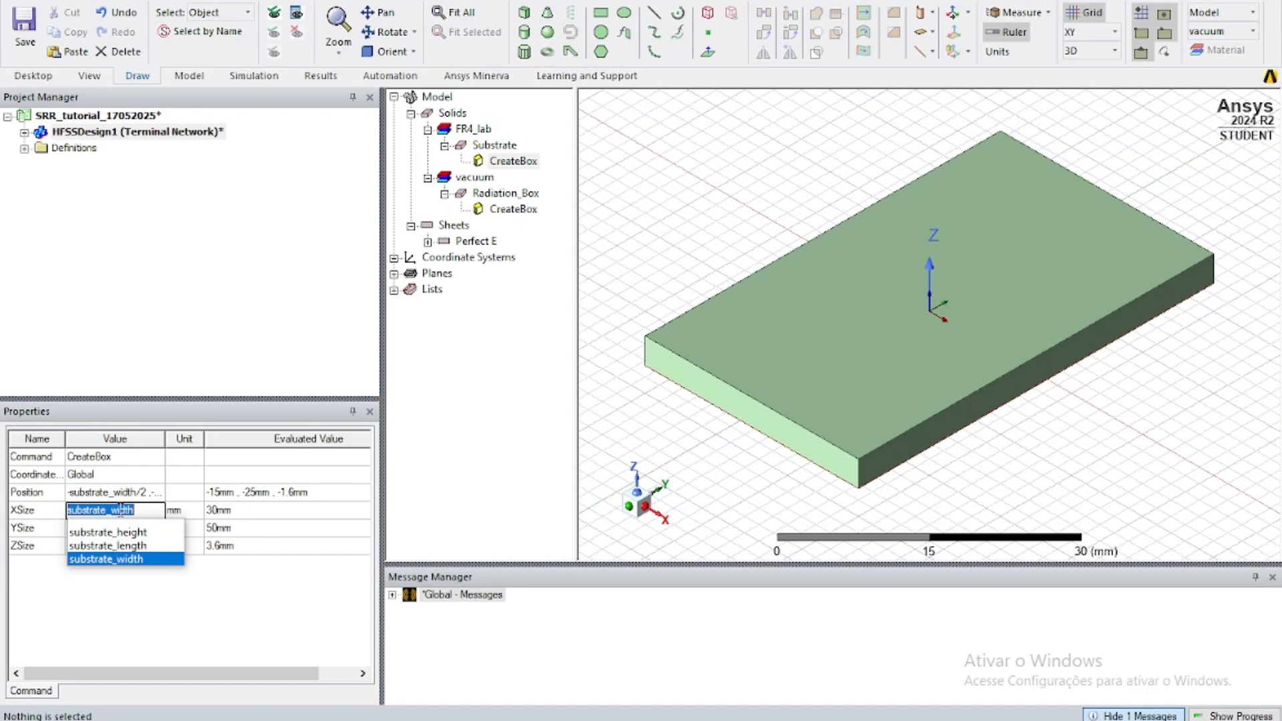
key(Return)
Step: Set the substrate box's YSize to the variable substrate_length
click(103, 528)
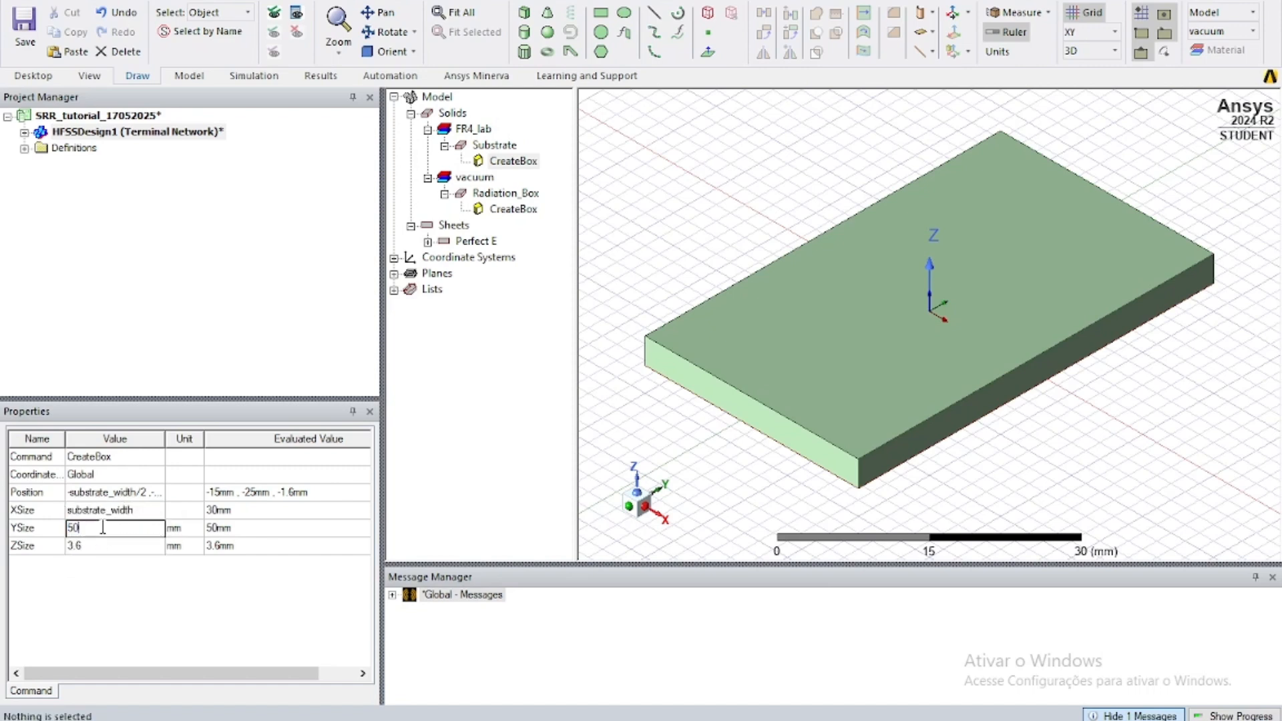
key(BackSpace)
key(BackSpace)
text(sub)
key(Down)
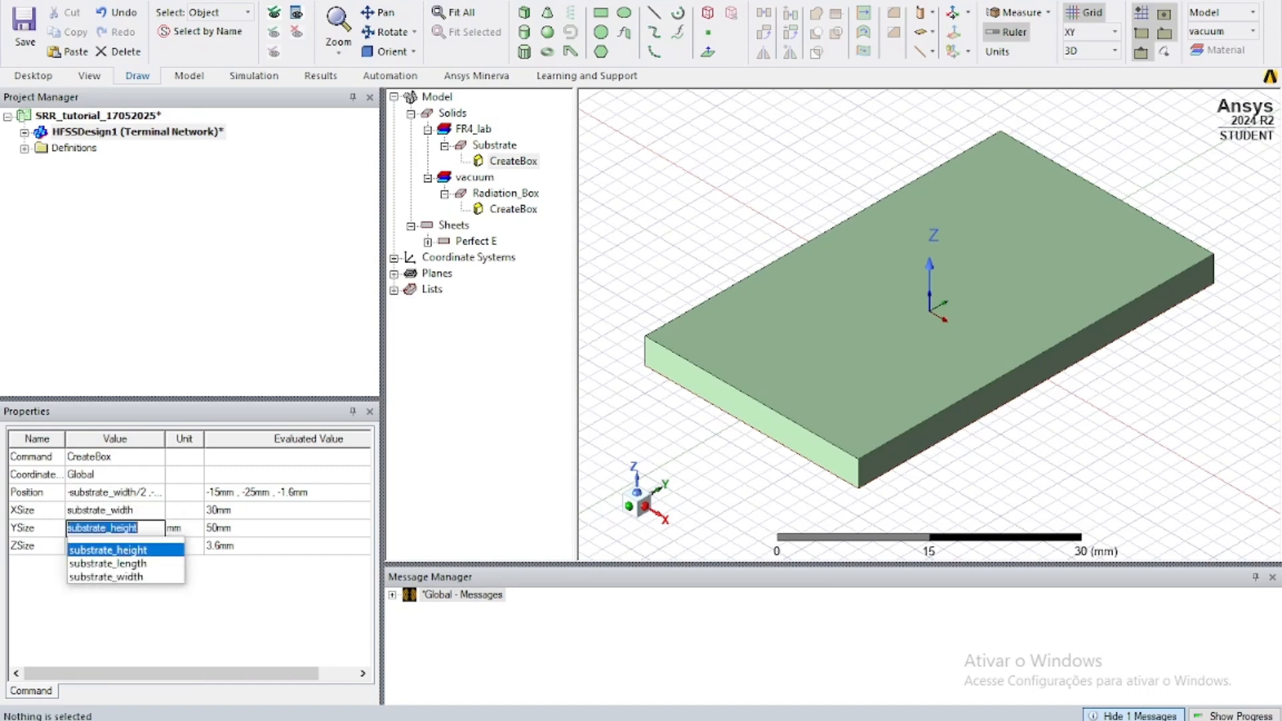
key(Return)
Step: Set the substrate box's ZSize to the variable substrate_height
click(104, 548)
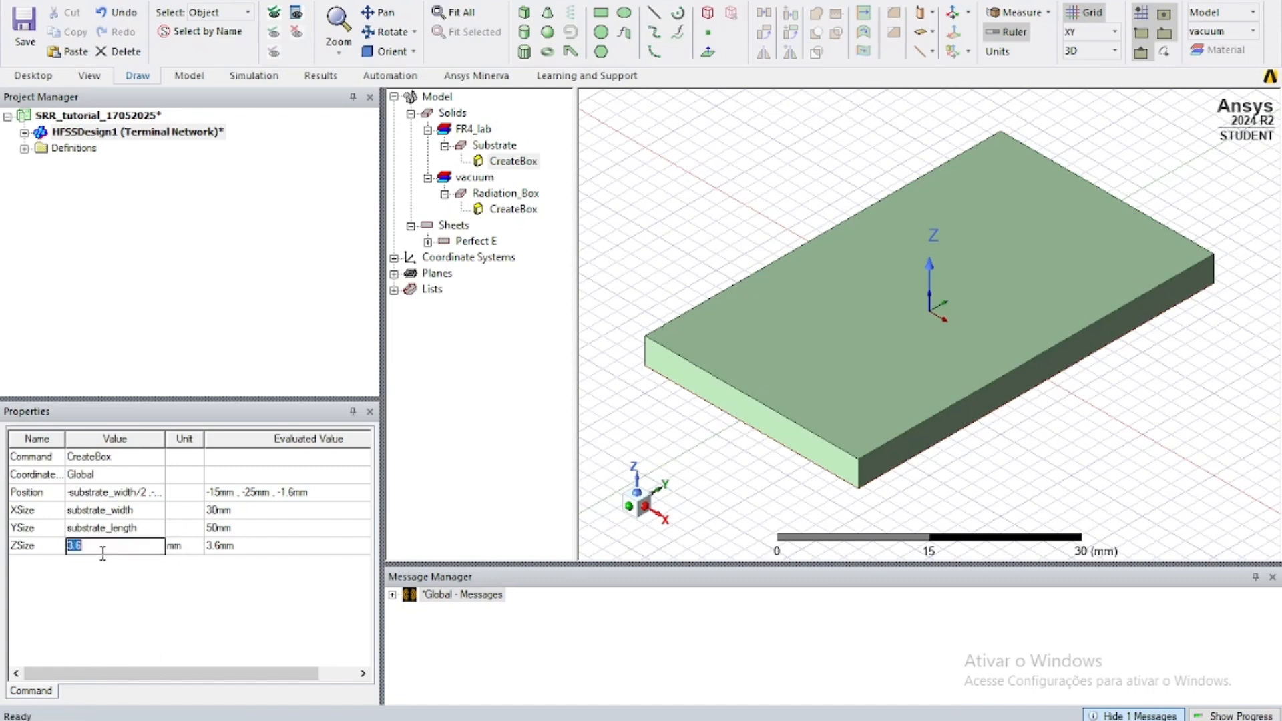
key(BackSpace)
text(subst)
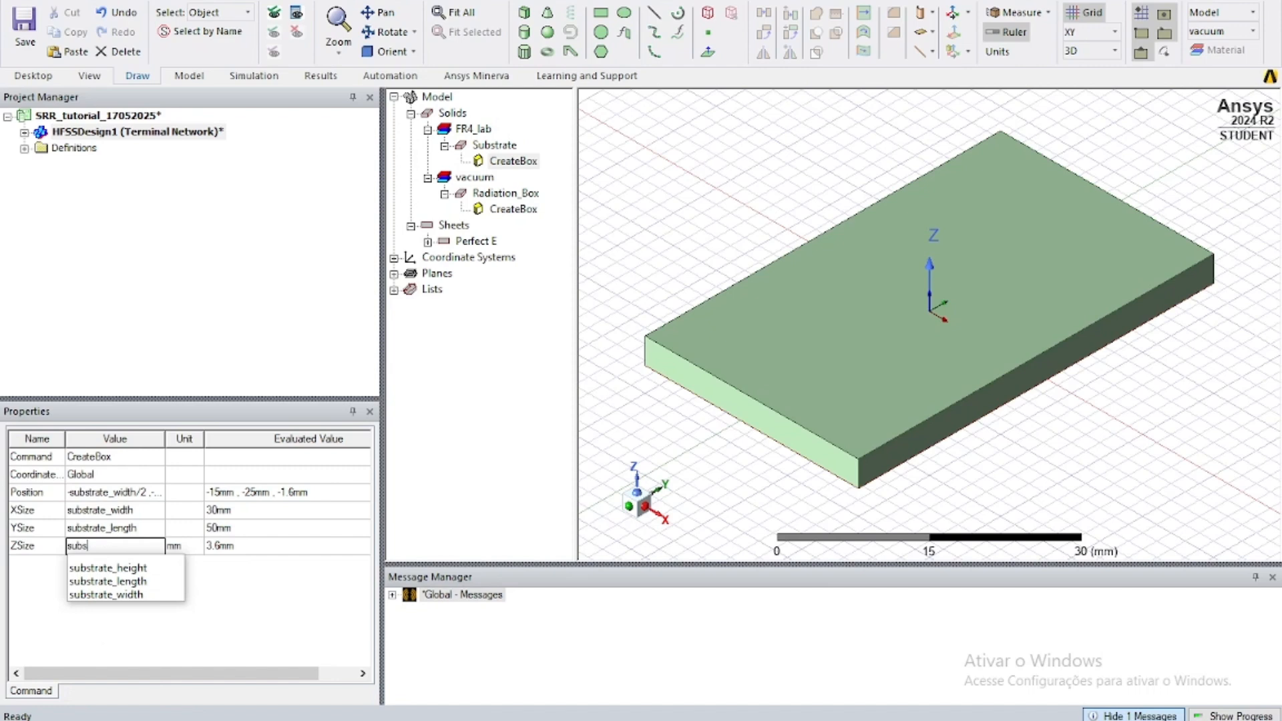
key(Down)
key(Return)
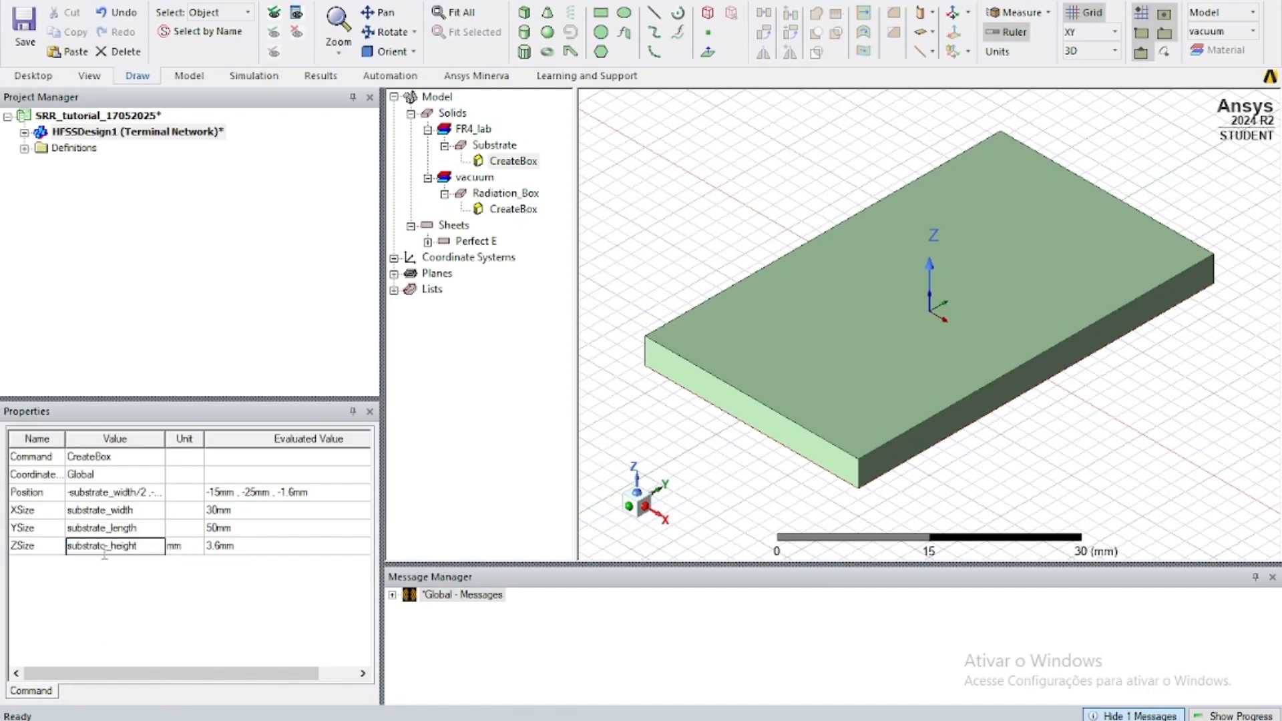
click(127, 574)
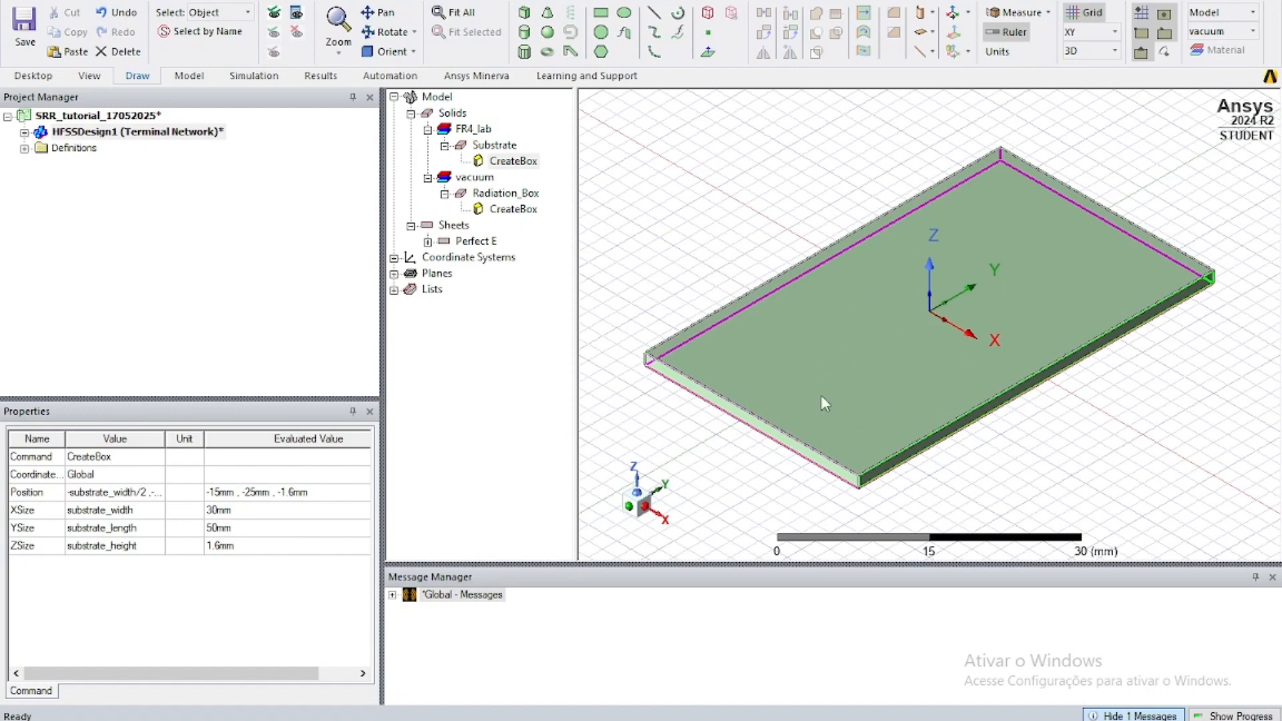
Step: Draw a circle on the substrate's top face centred at about 0, 14, 0 mm with a radius of about 9 mm
drag(639, 497, 641, 500)
click(639, 497)
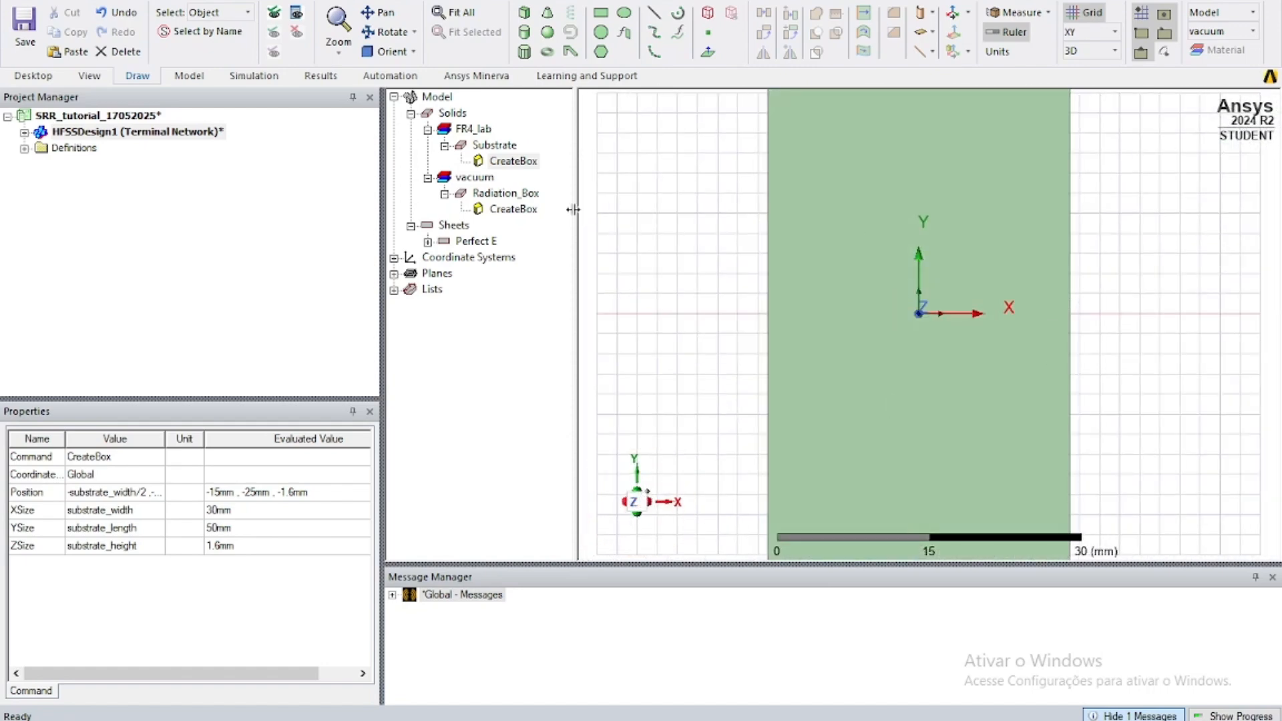
click(454, 12)
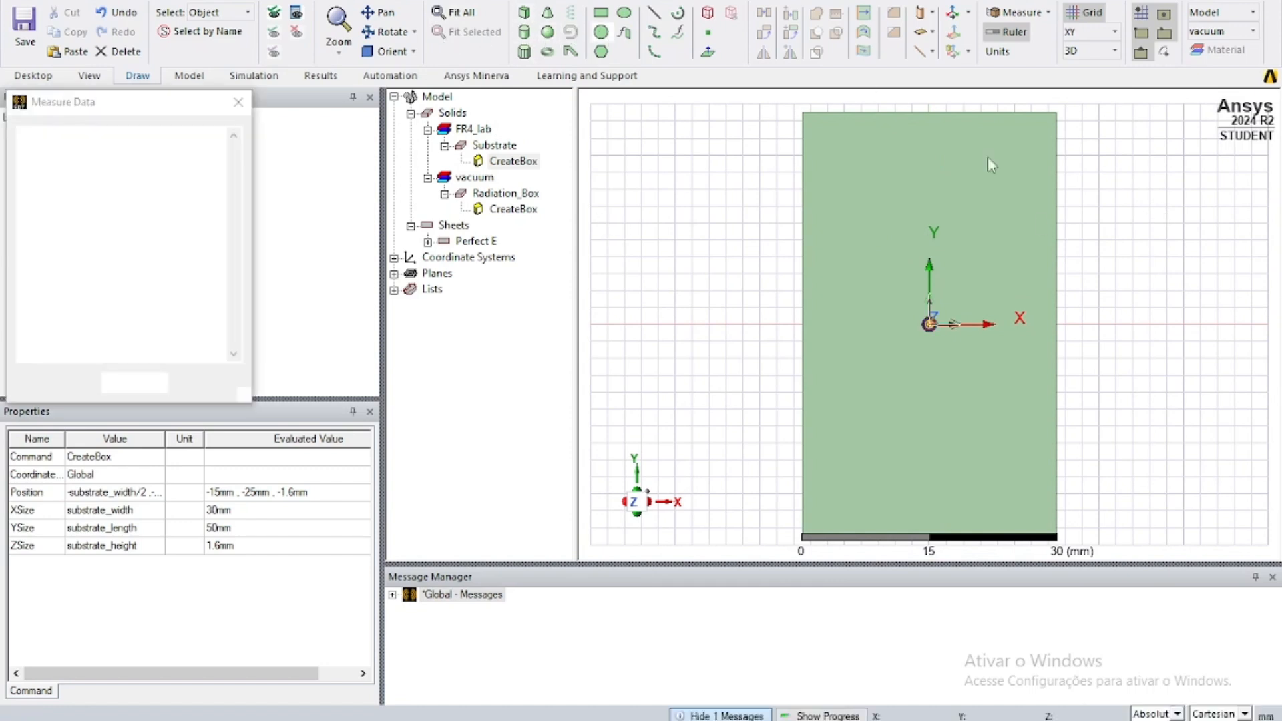
click(601, 31)
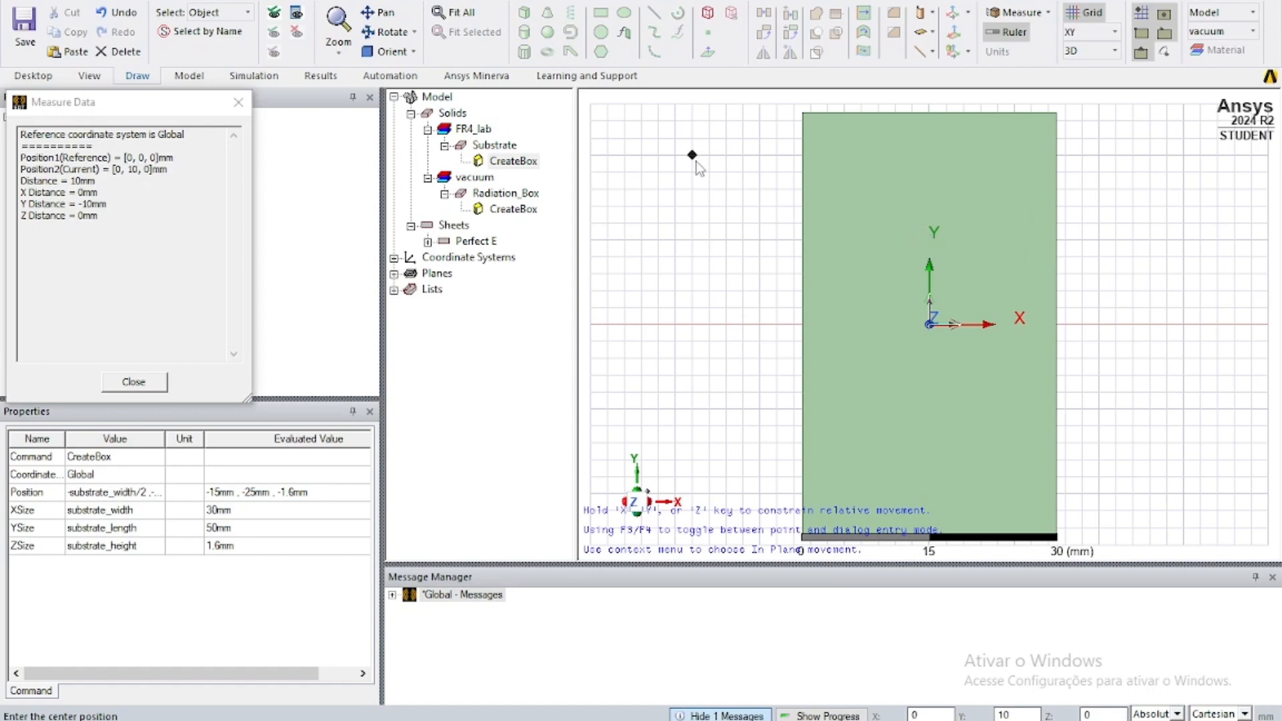
click(926, 213)
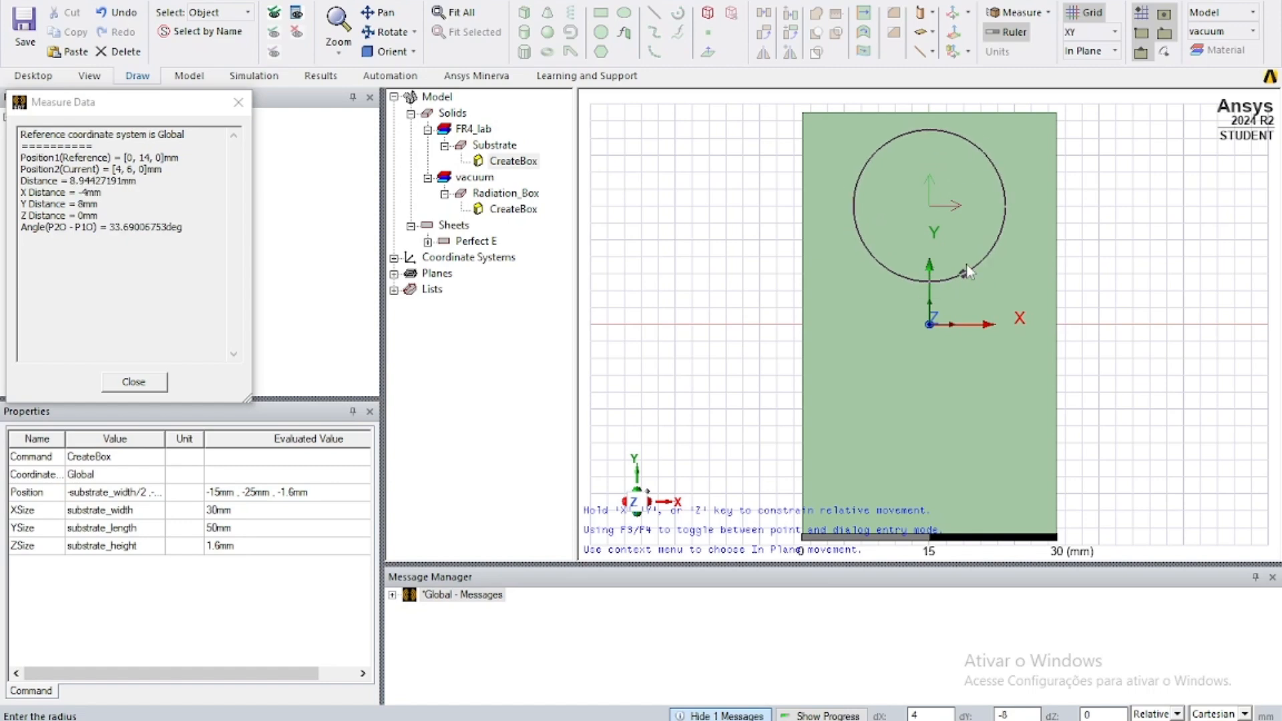
click(969, 271)
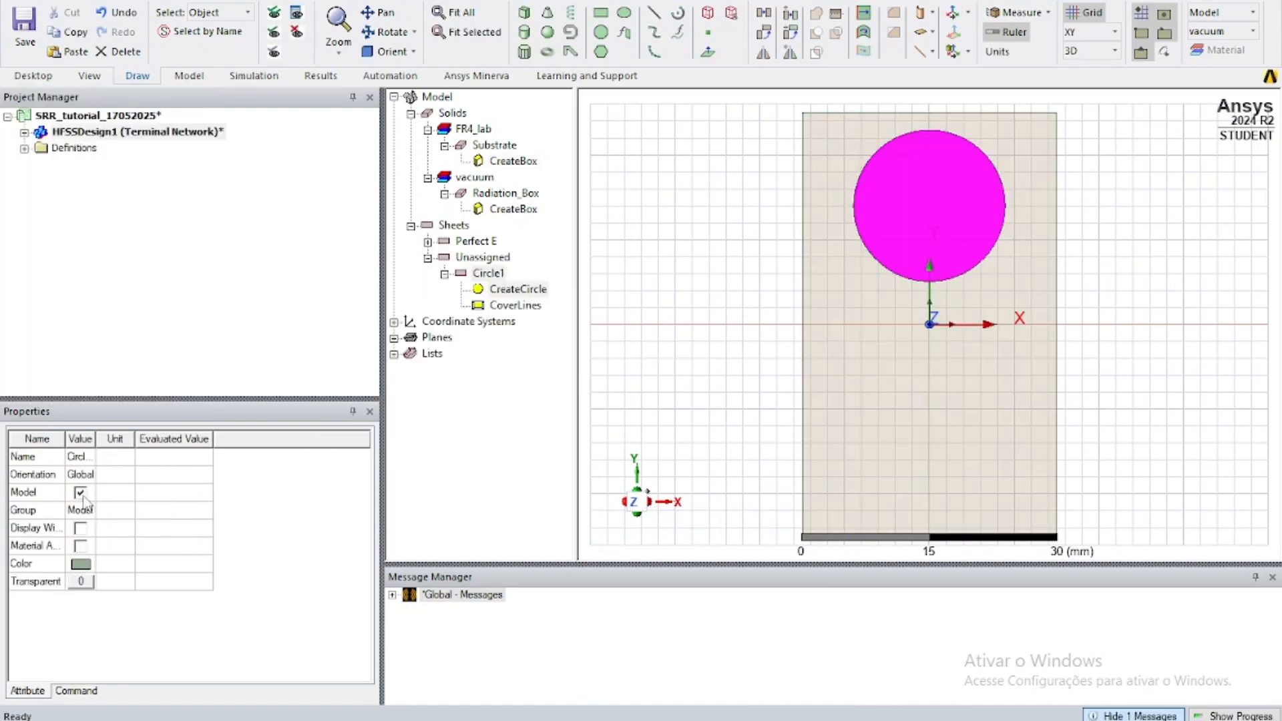
Step: Rename the new circle sheet as Ring and set its color to orange
click(489, 273)
right_click(490, 274)
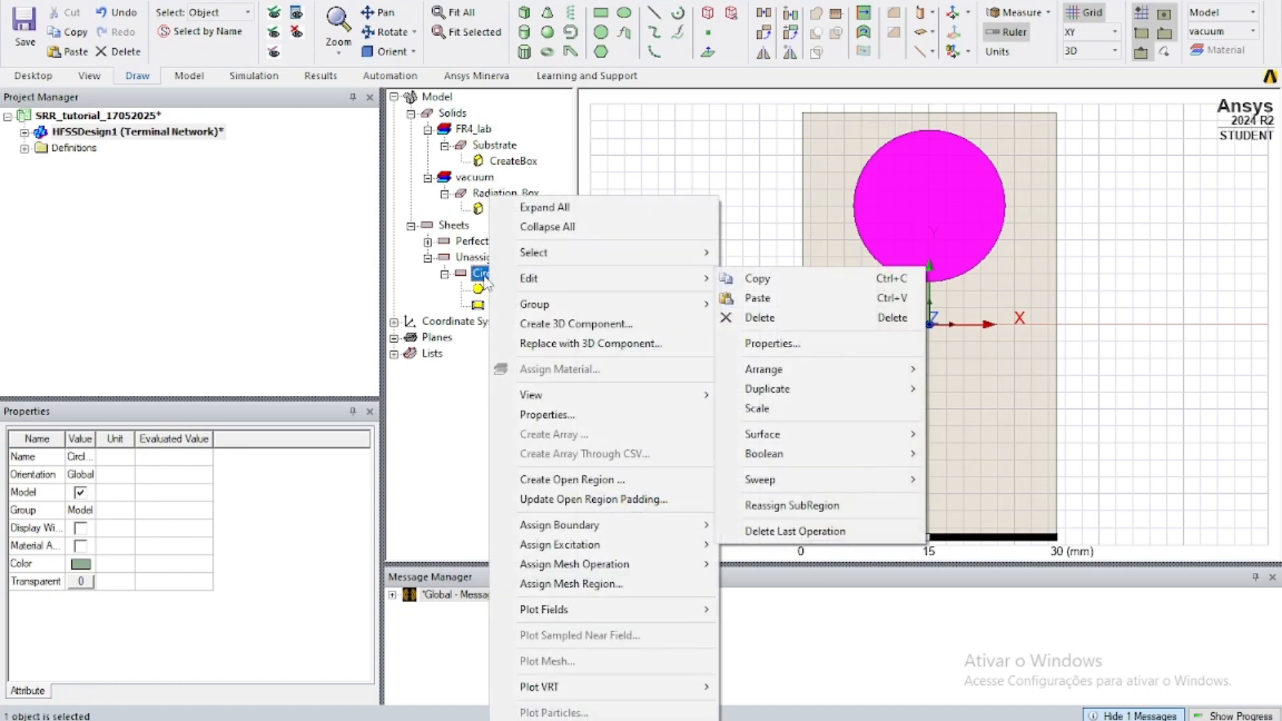
click(486, 272)
double_click(486, 273)
click(247, 323)
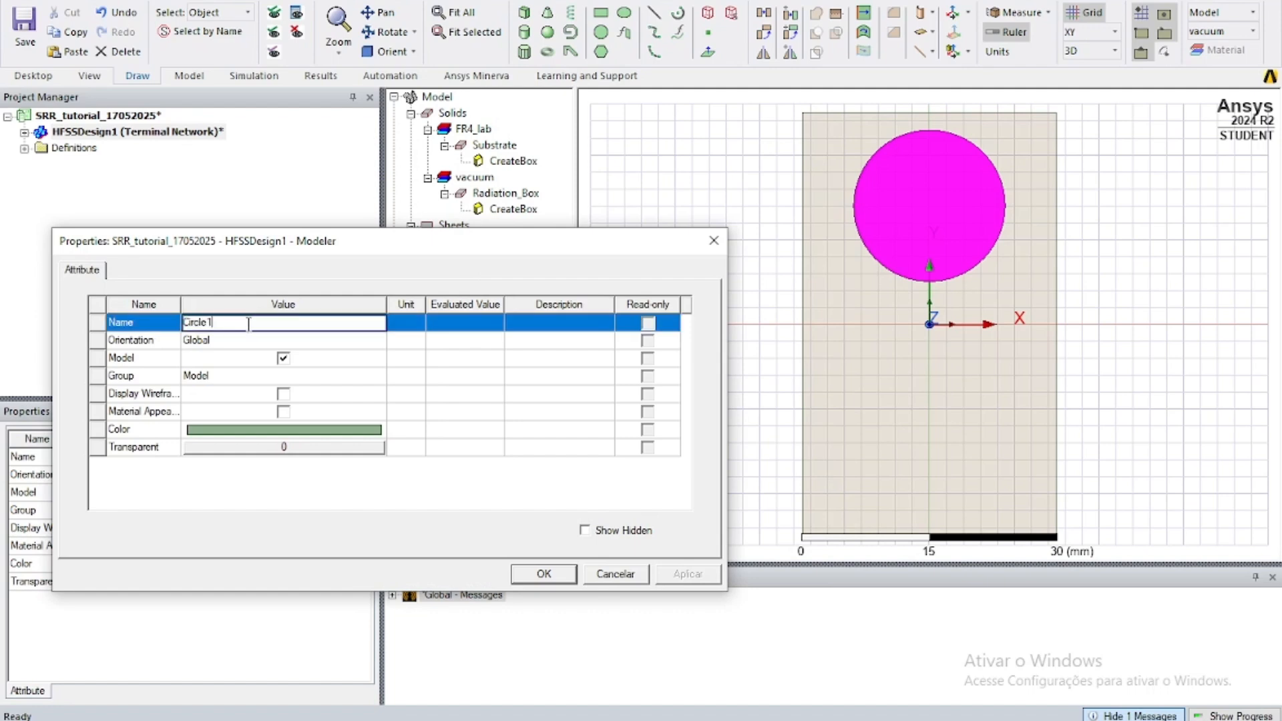
text(Ring)
click(200, 431)
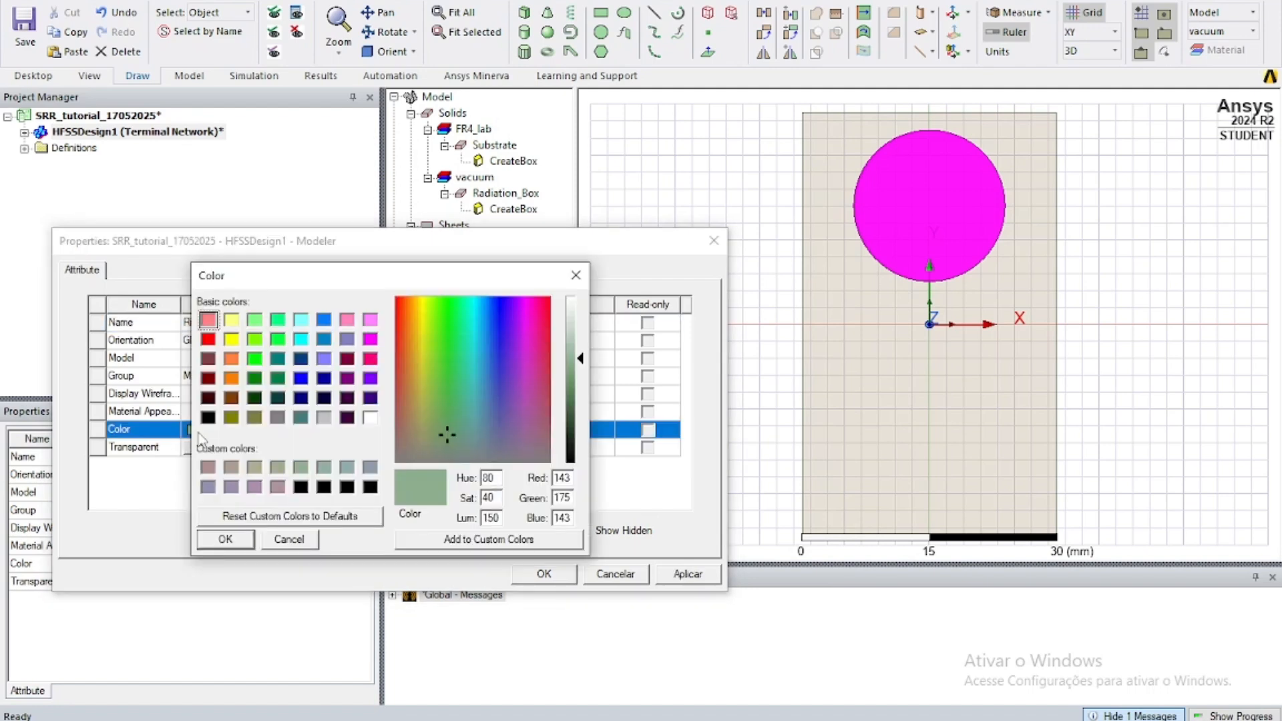
click(231, 359)
click(225, 539)
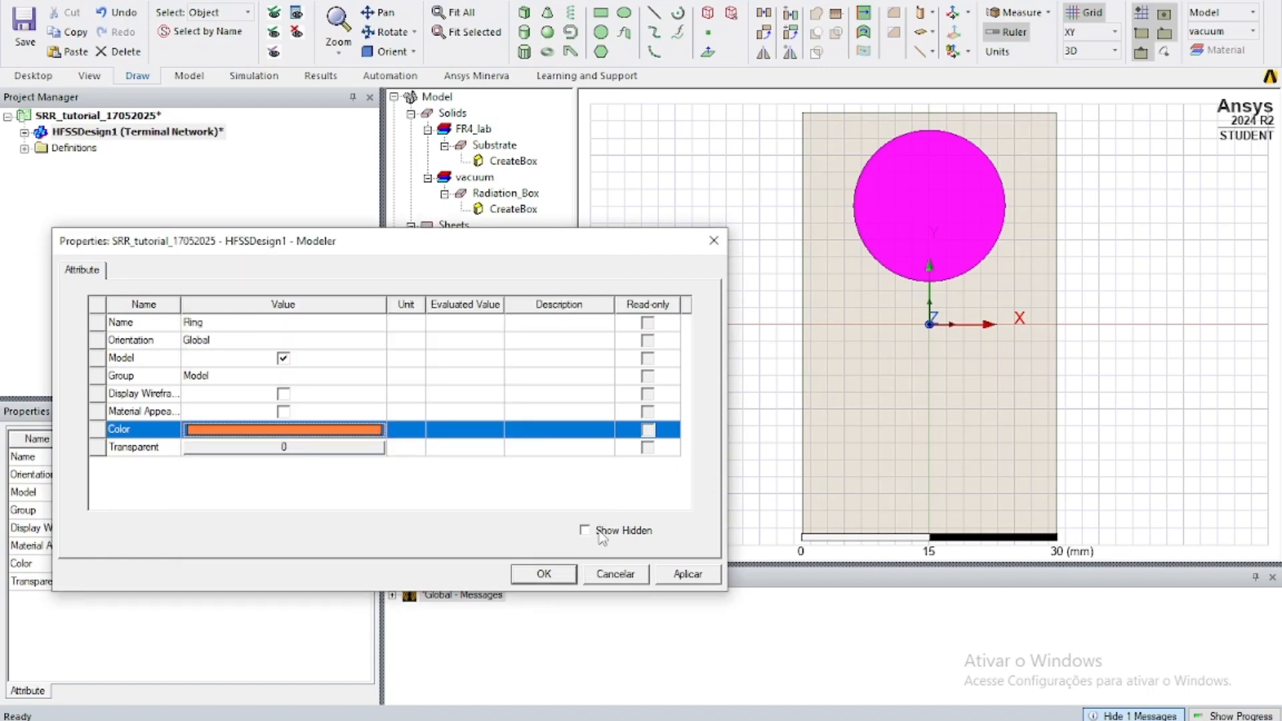
click(544, 573)
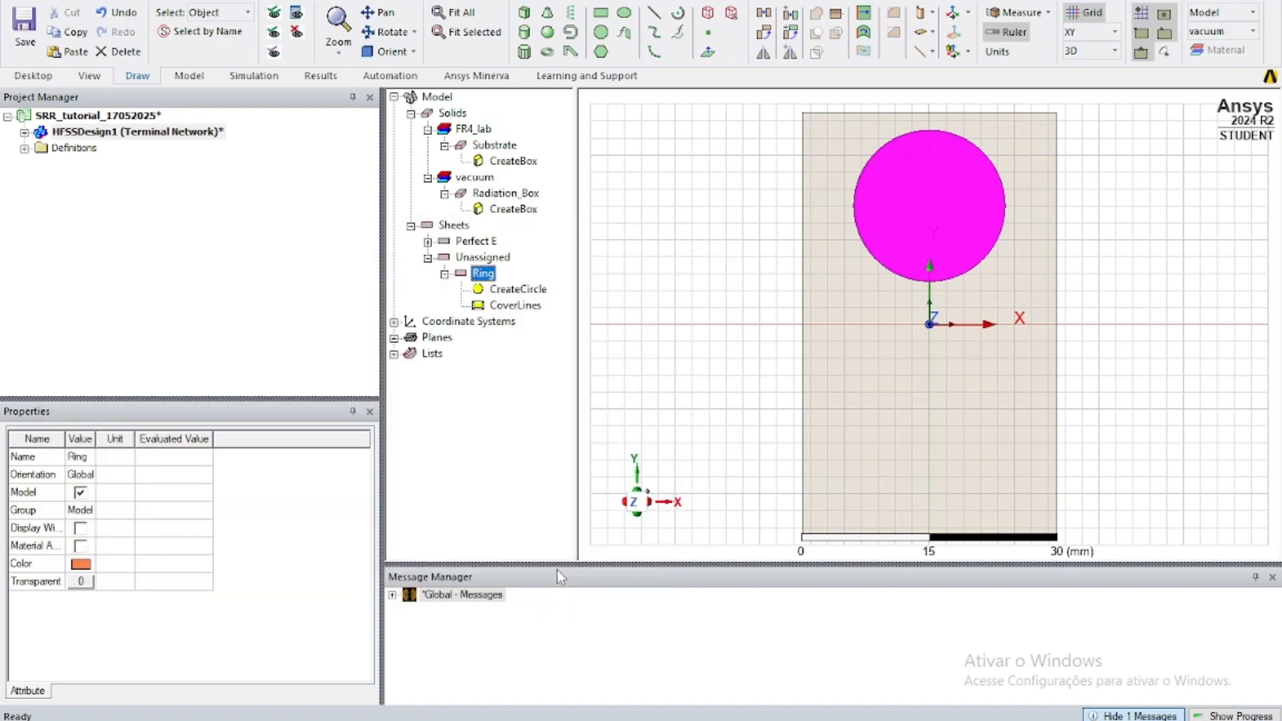
Step: Set the Ring circle's center position to 0, trail_length-substrate_length/2, 0
double_click(505, 288)
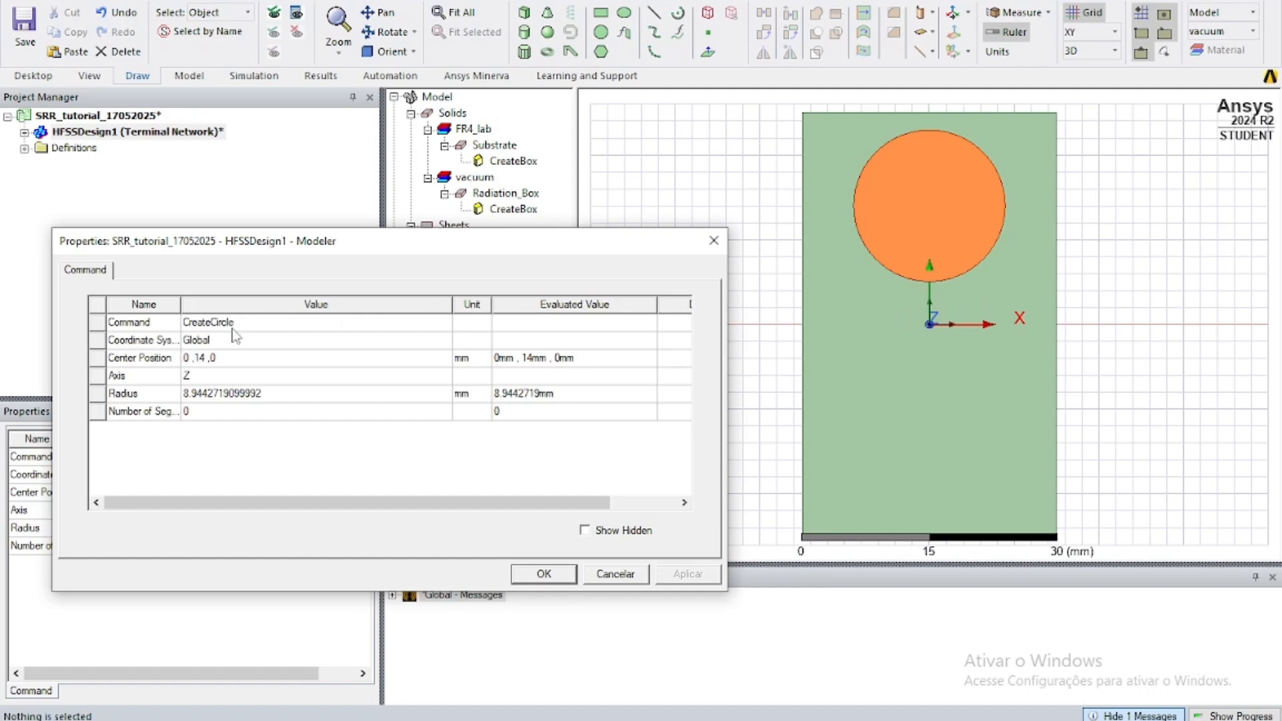
click(204, 358)
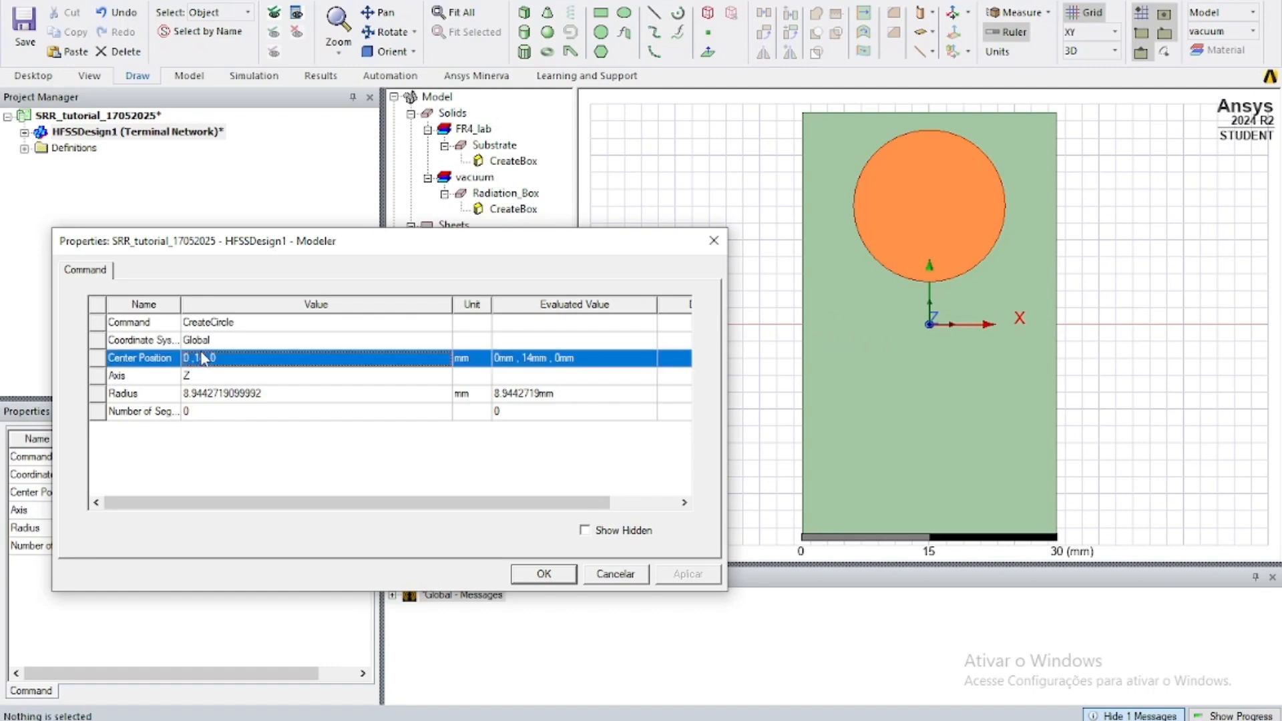
click(209, 358)
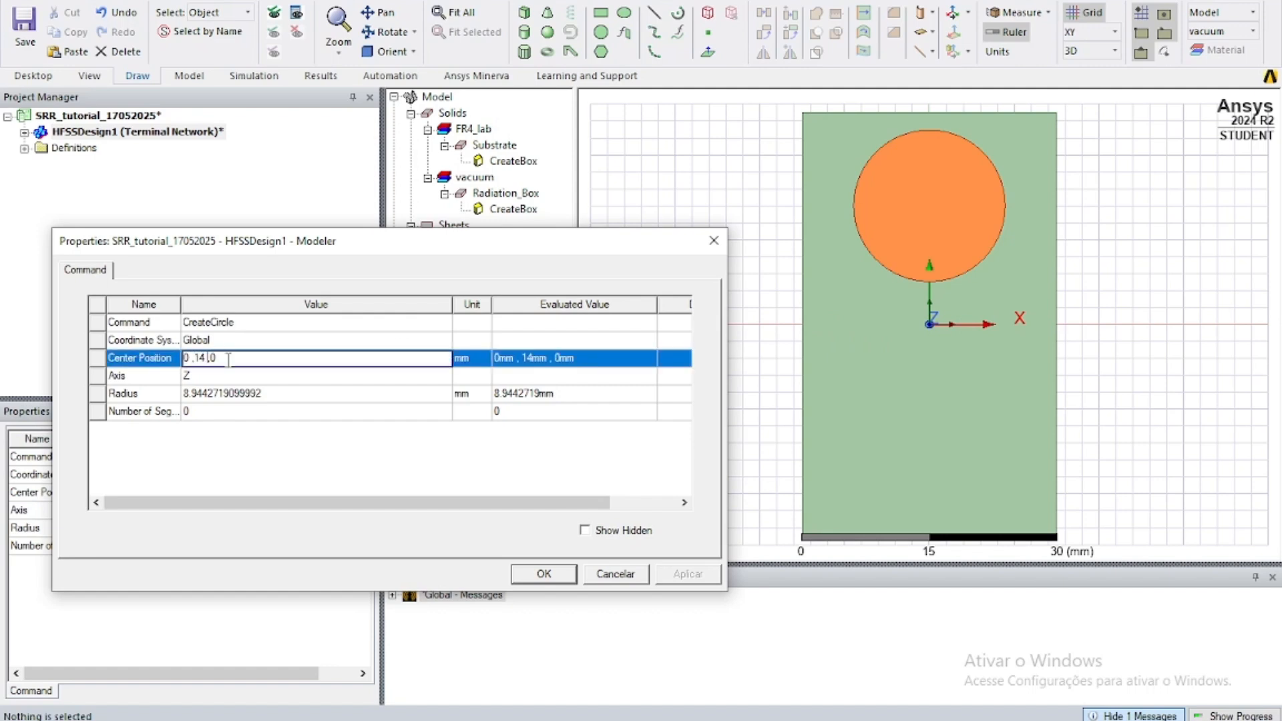
key(BackSpace)
key(BackSpace)
text(trai)
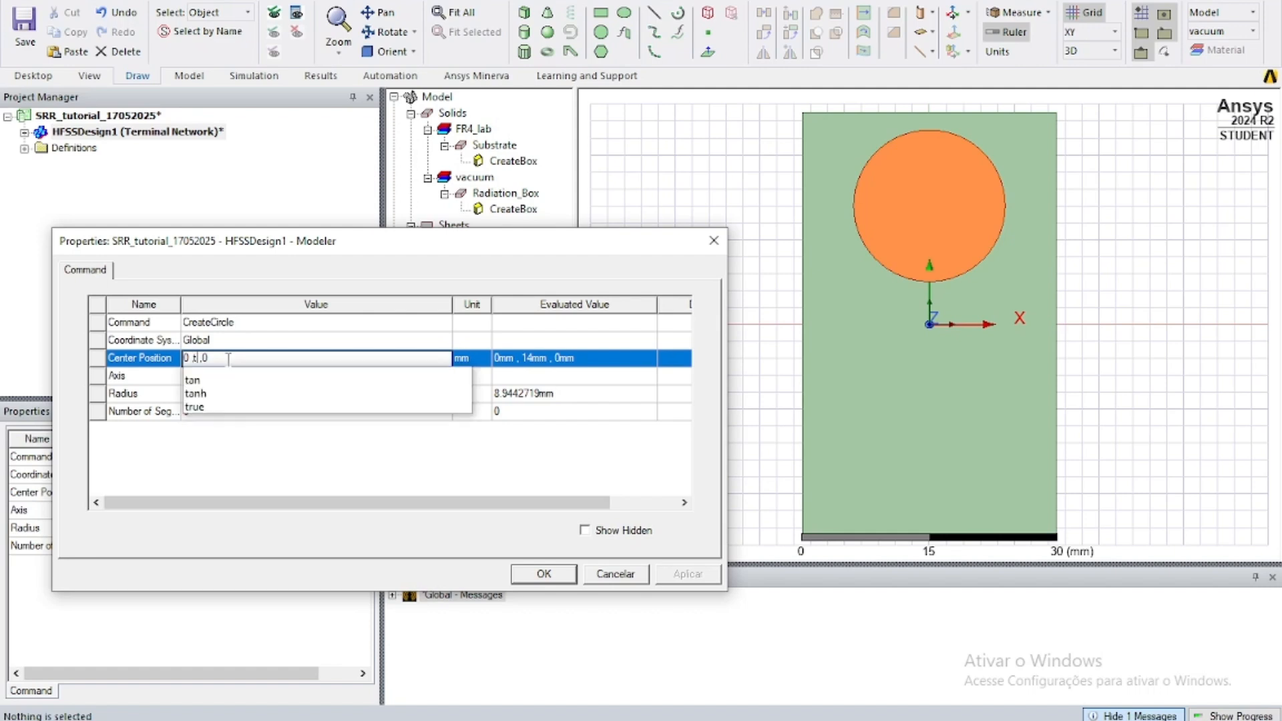
text(l_length)
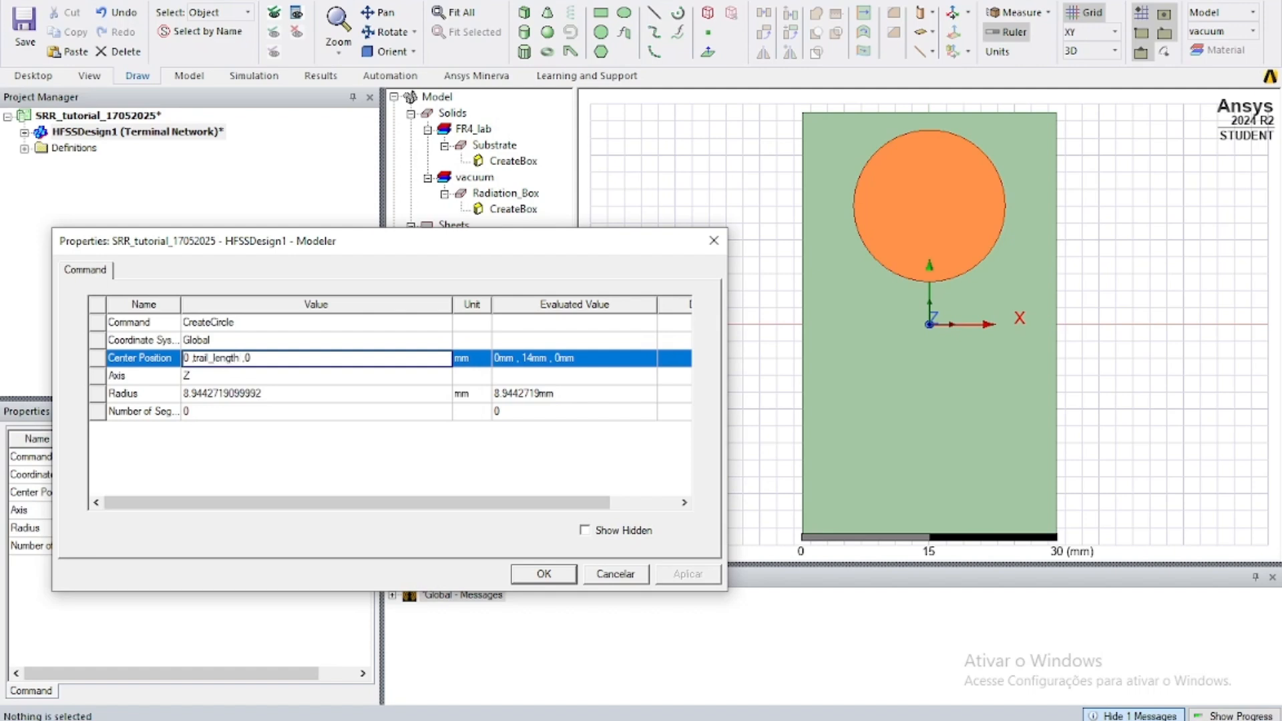
text(subs)
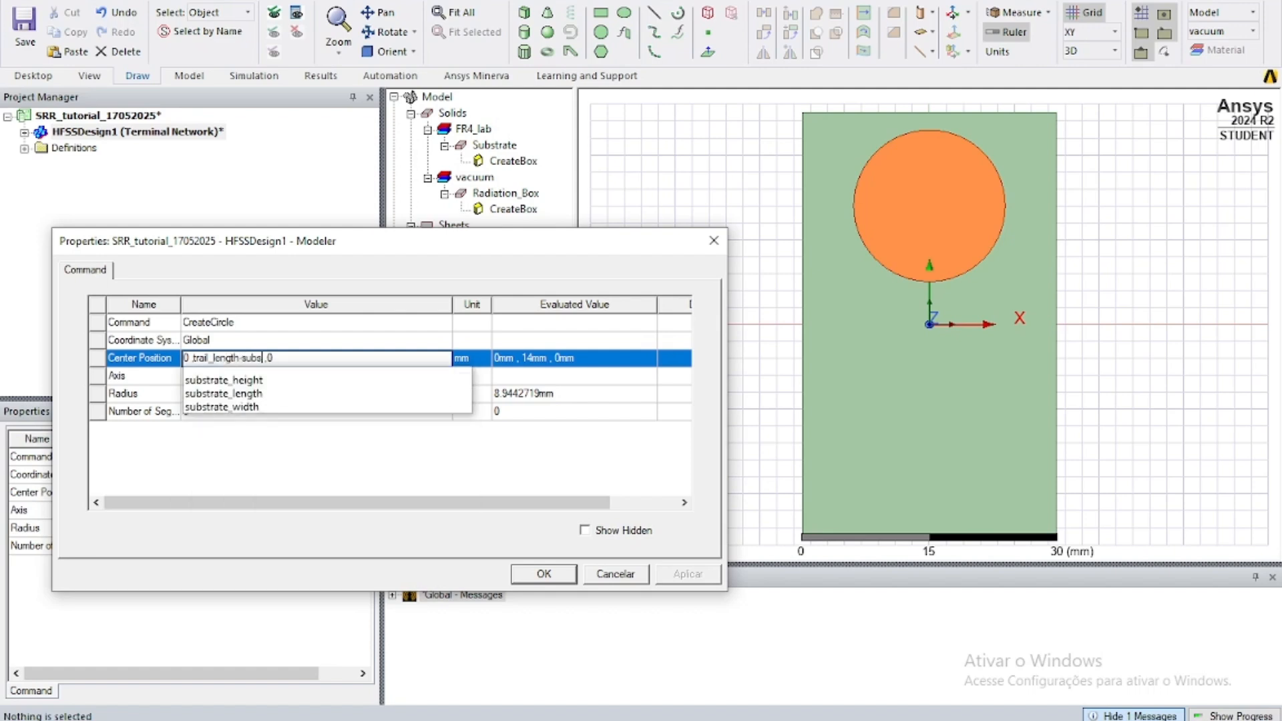
key(Down)
key(Down)
key(Right)
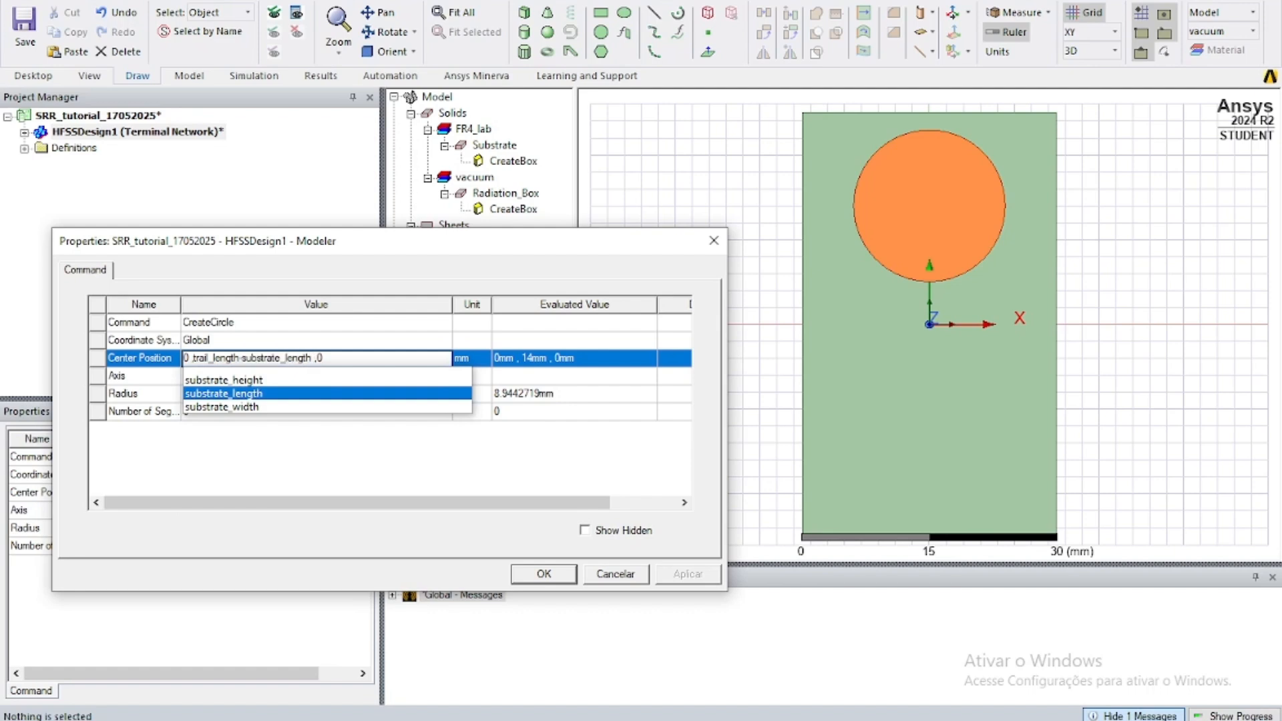
text(/2)
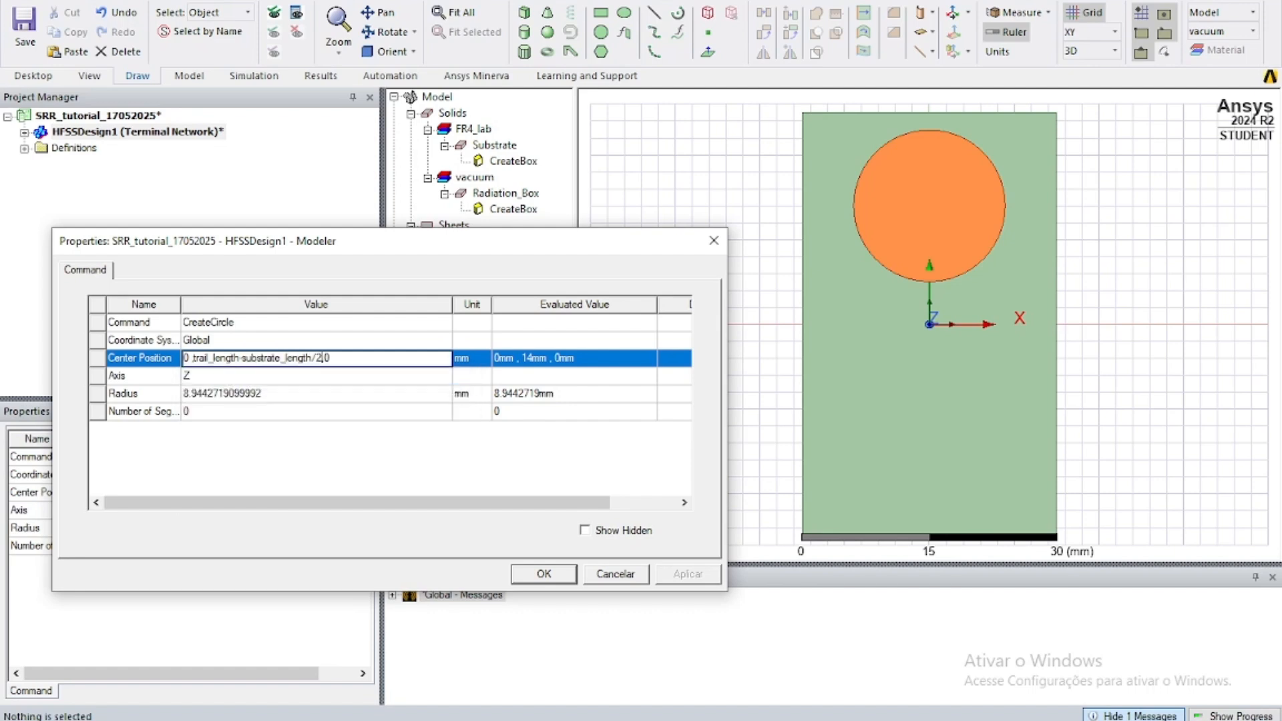
key(Left)
key(Left)
click(272, 393)
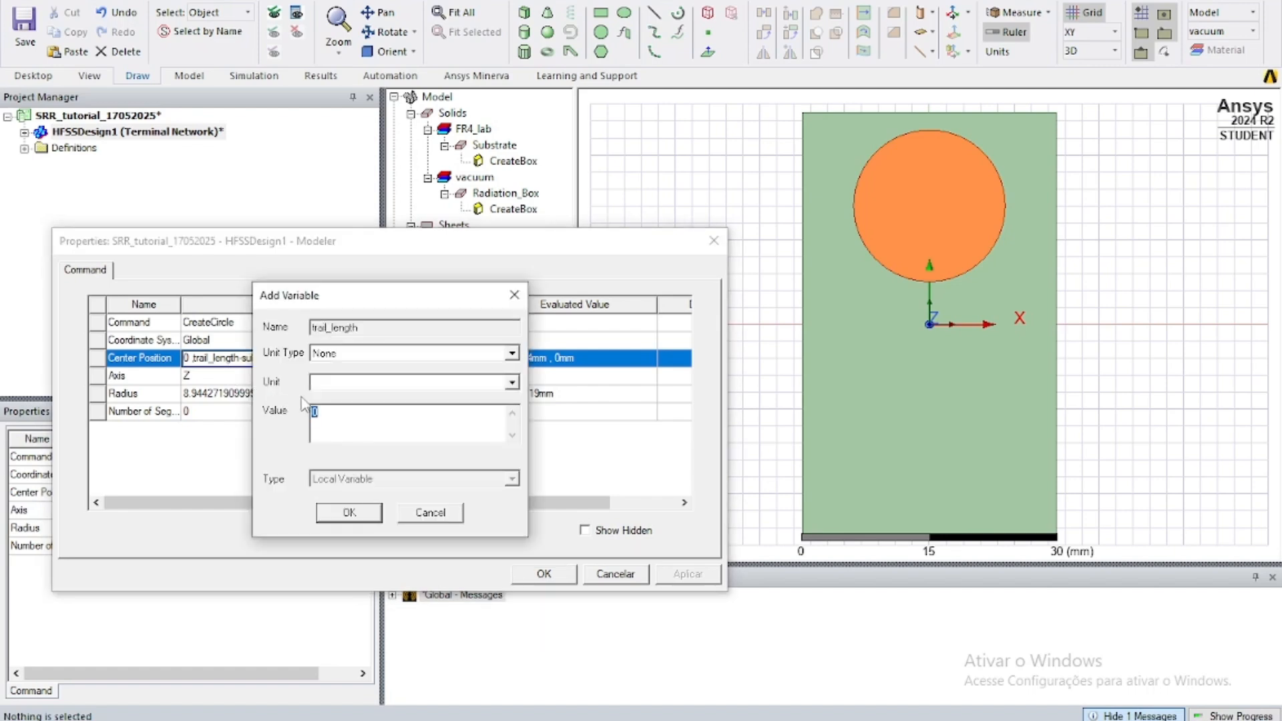
Step: Define the new variable trail_length with unit type Length and a value of 25 mm
click(346, 354)
key(l)
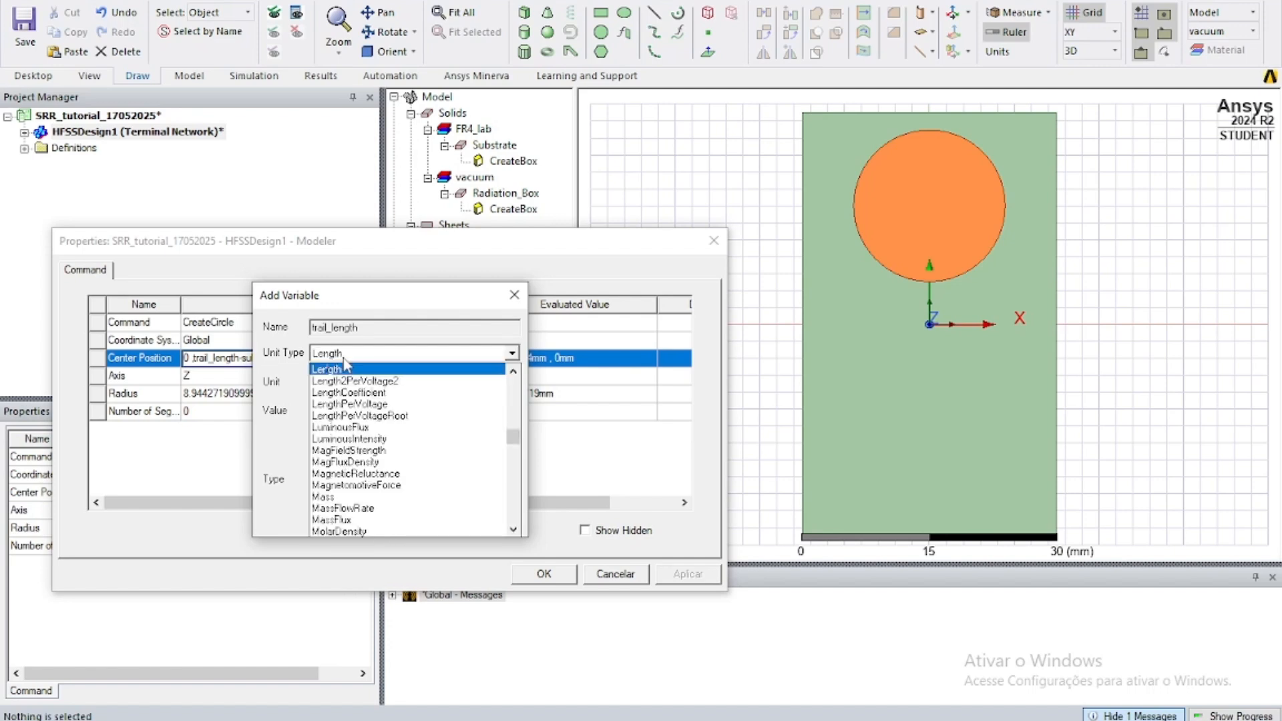
click(344, 358)
click(348, 420)
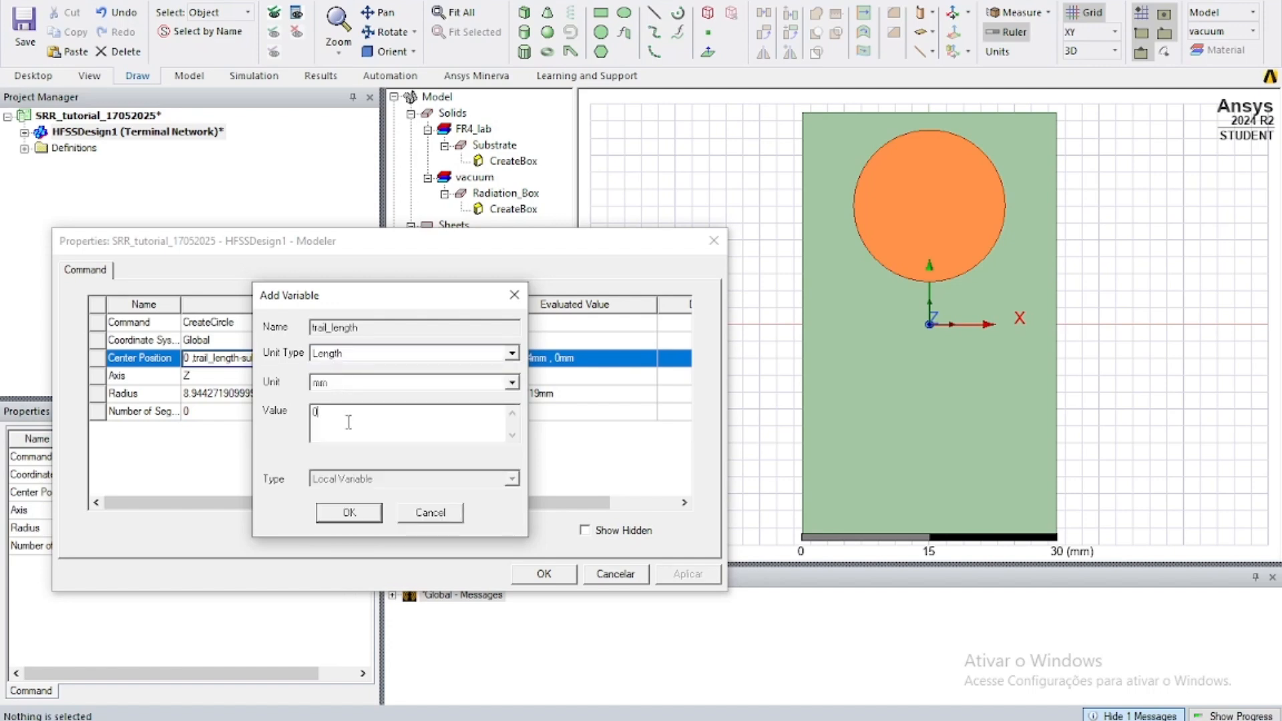
key(BackSpace)
text(25)
click(353, 513)
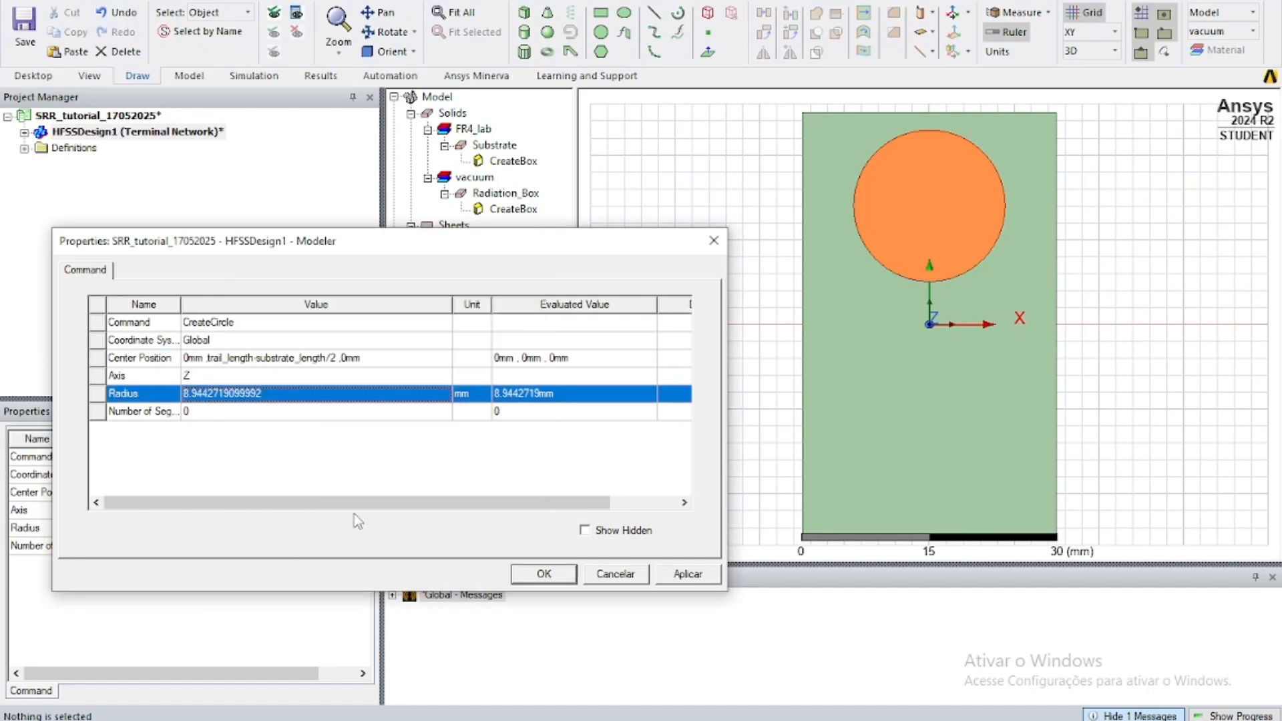
Step: Set the Ring circle's radius to a new variable ring_radius of 8 mm and apply the circle's properties
click(243, 393)
drag(281, 394, 11, 392)
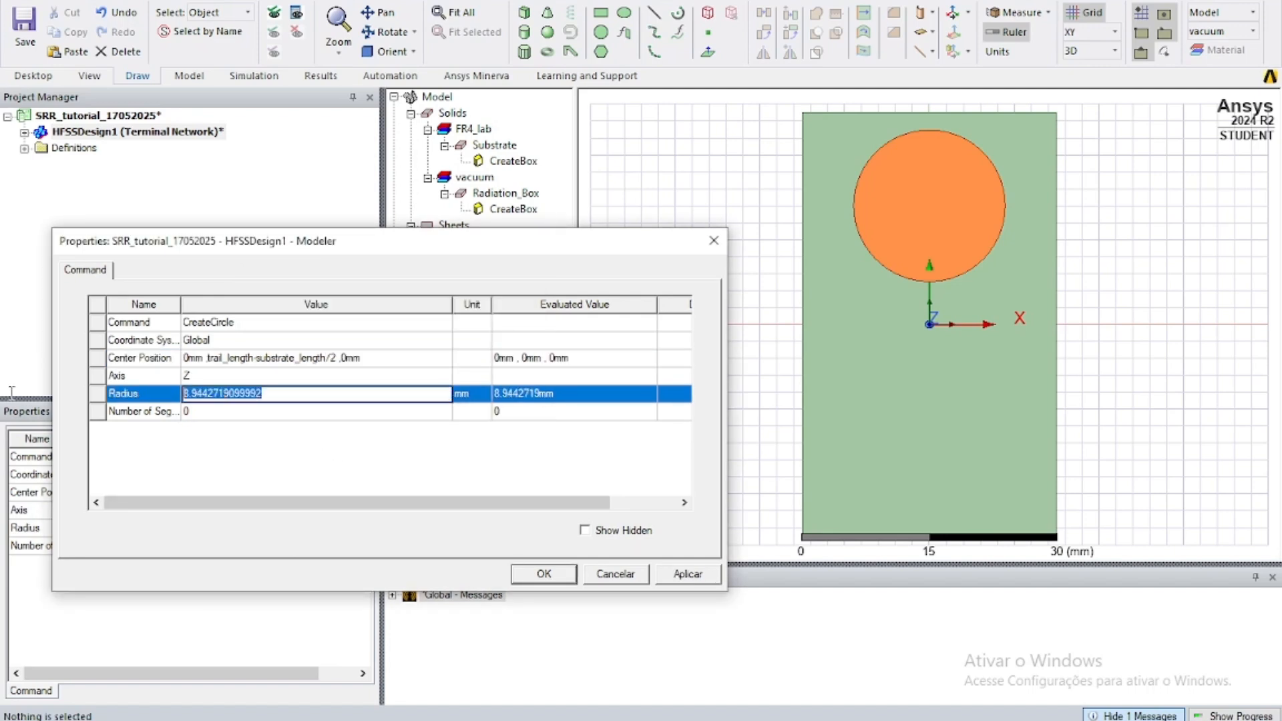
text(8)
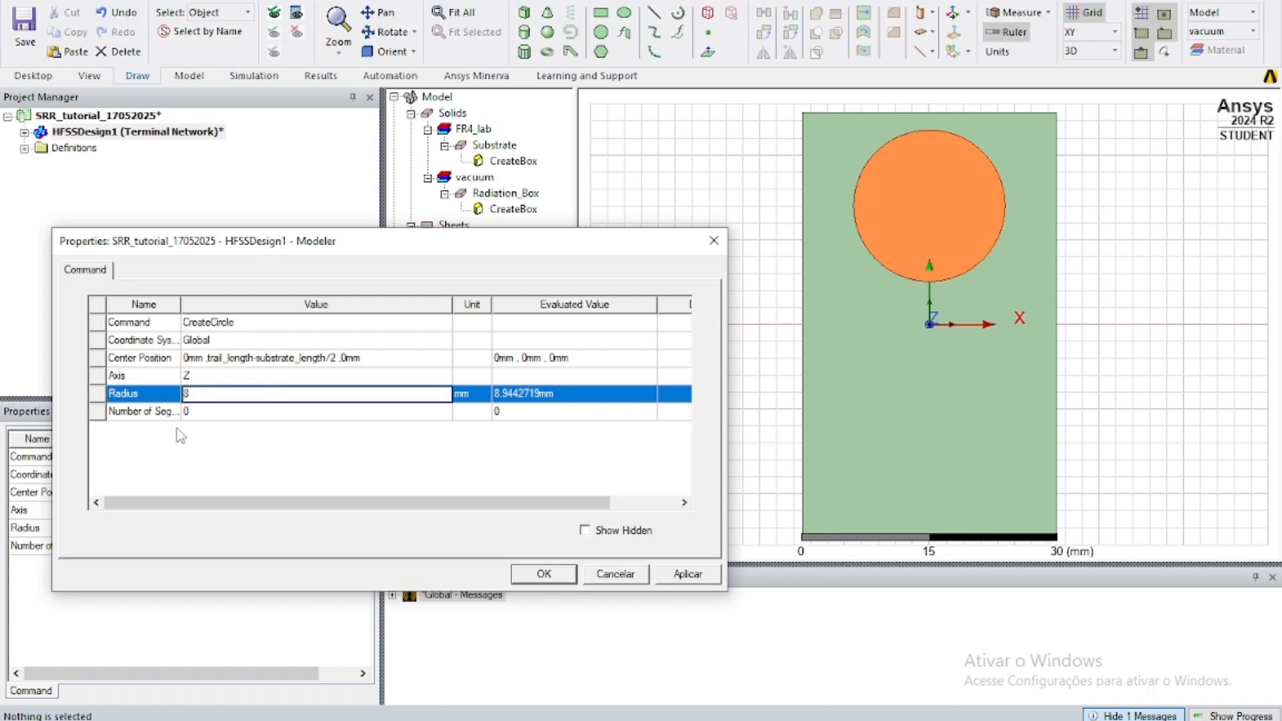
click(207, 411)
click(211, 396)
text(ring_radius)
key(Return)
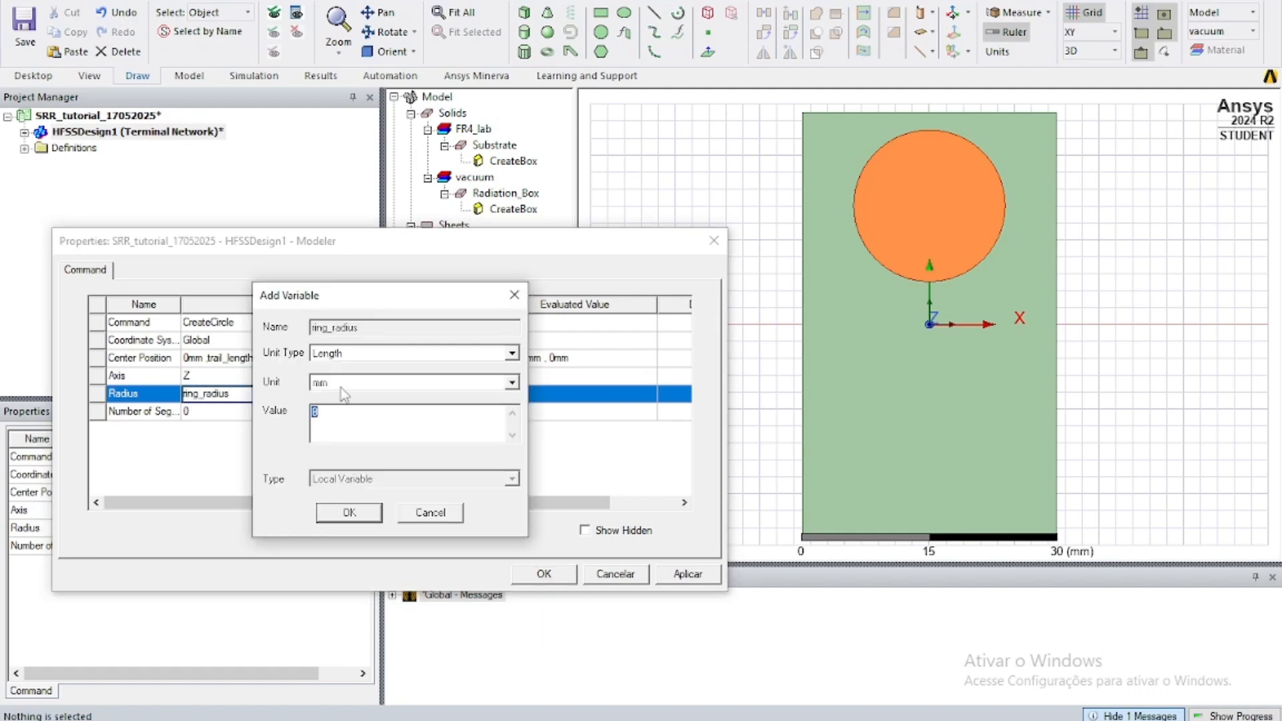
key(Return)
key(Tab)
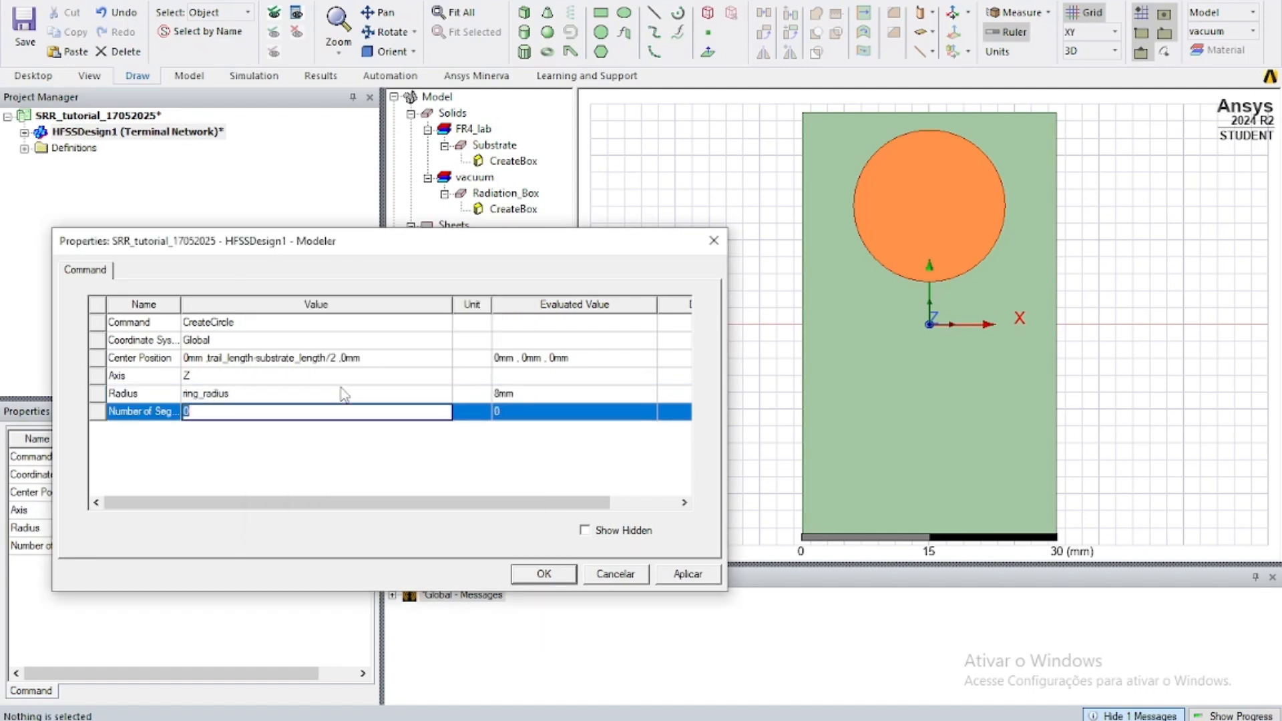
click(544, 575)
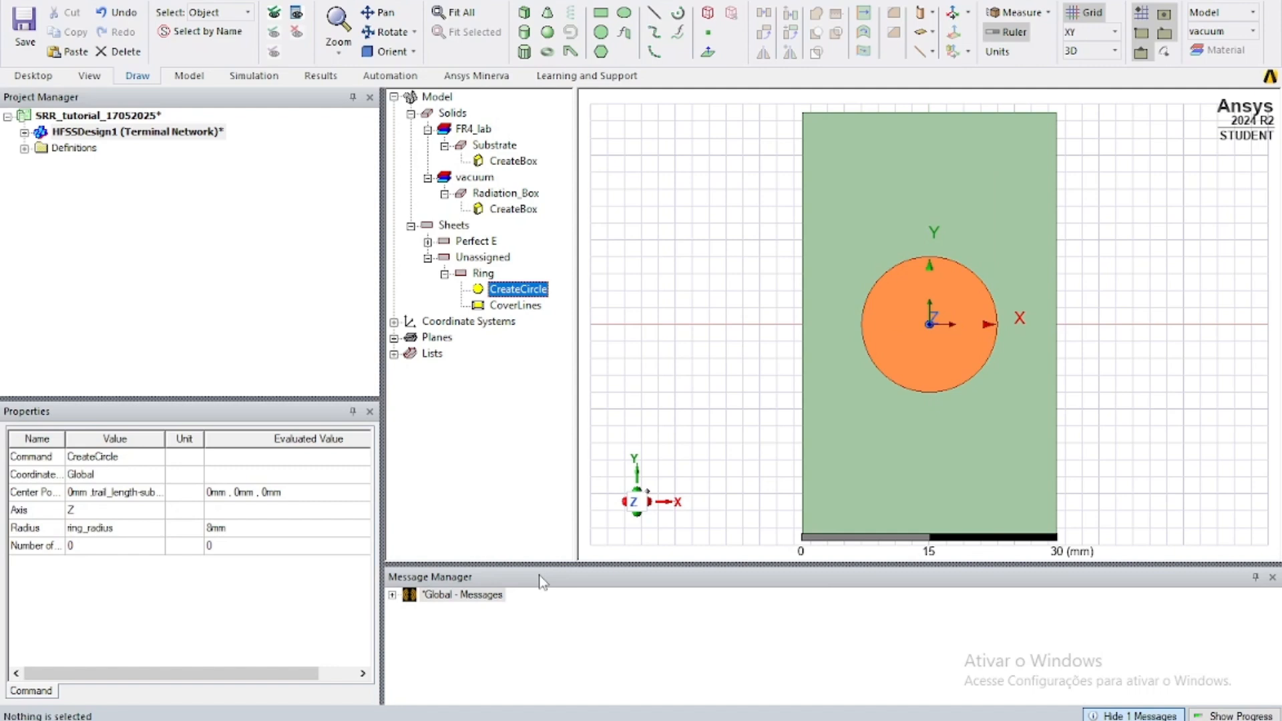
Step: Review the Ring circle's center position expression and the local variables of HFSSDesign1
click(144, 500)
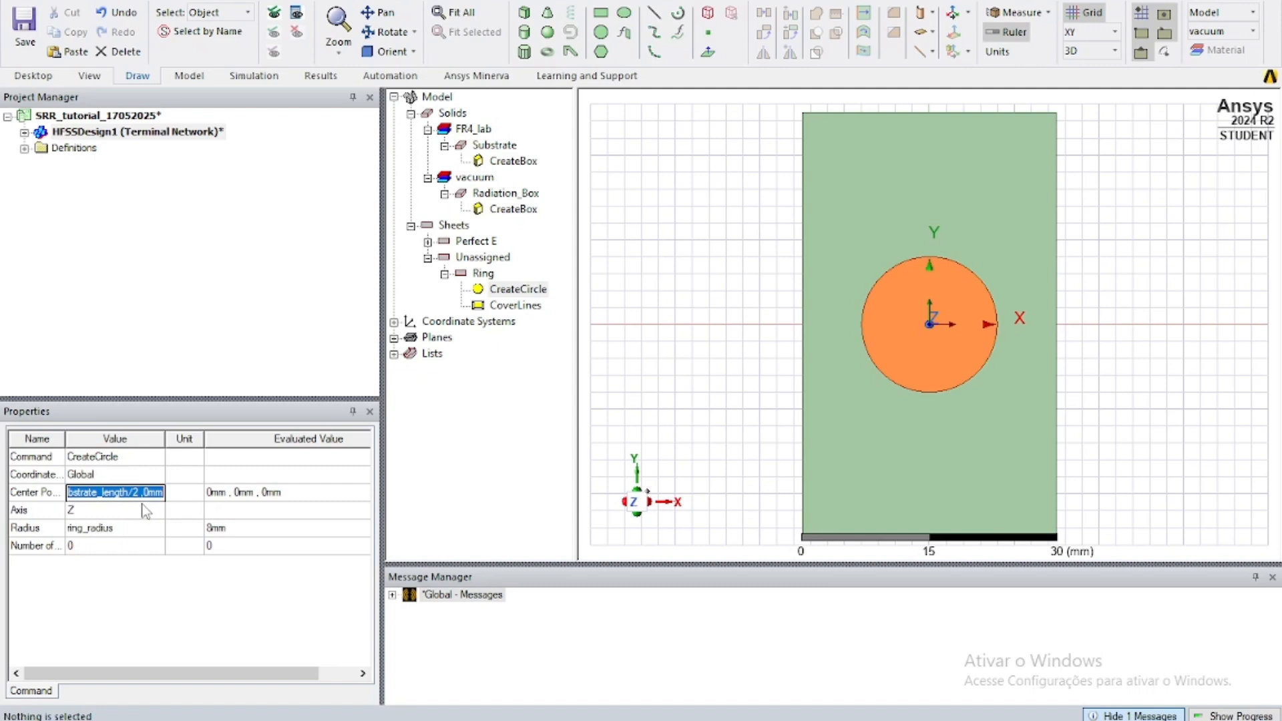
click(155, 591)
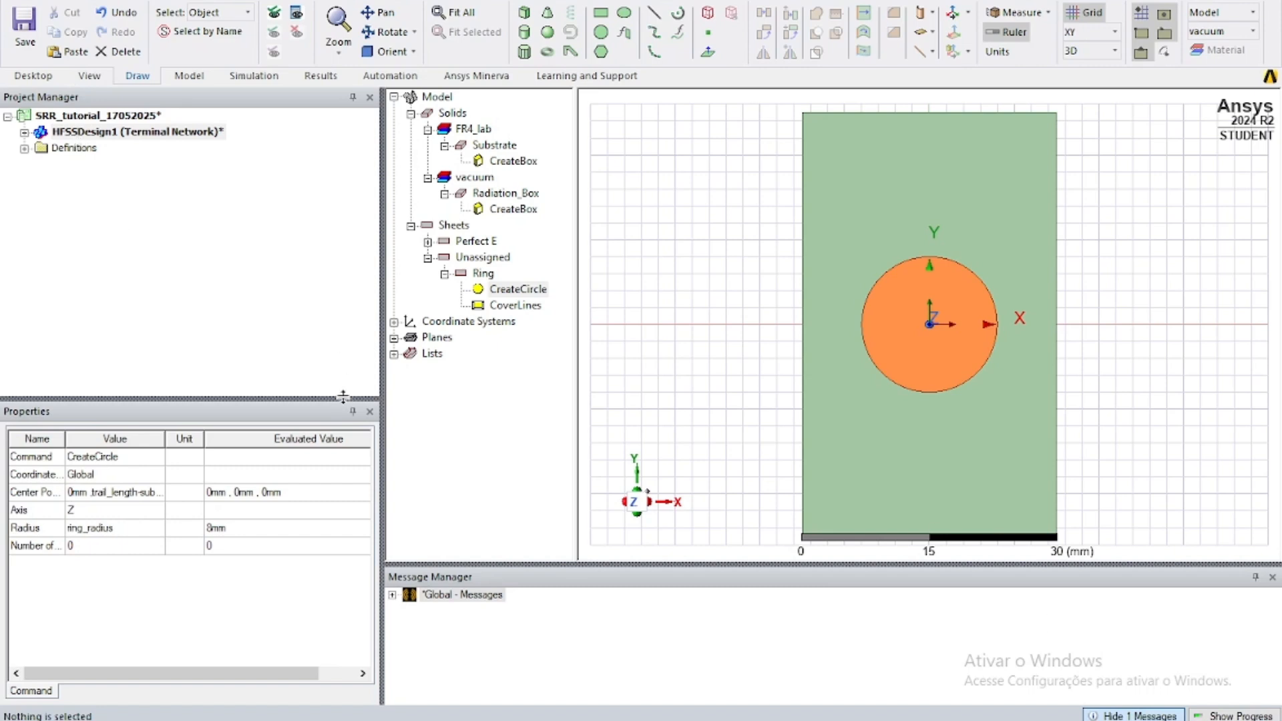
click(83, 134)
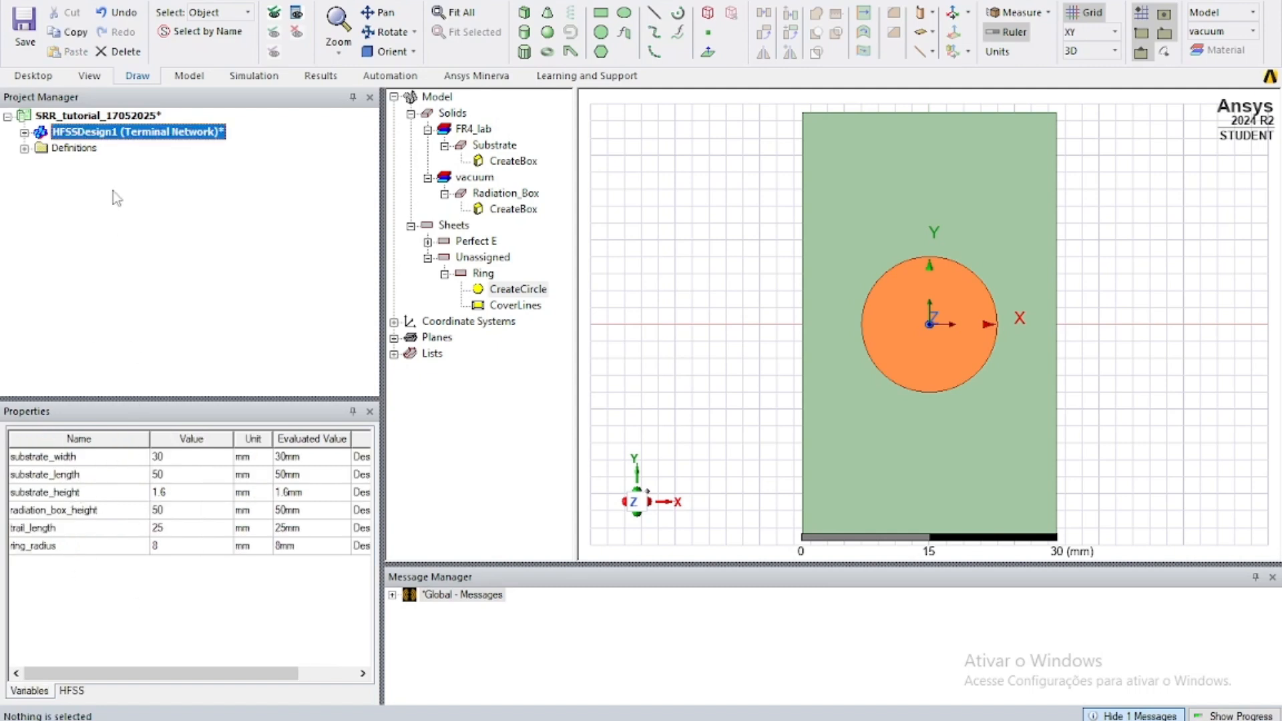
right_click(119, 133)
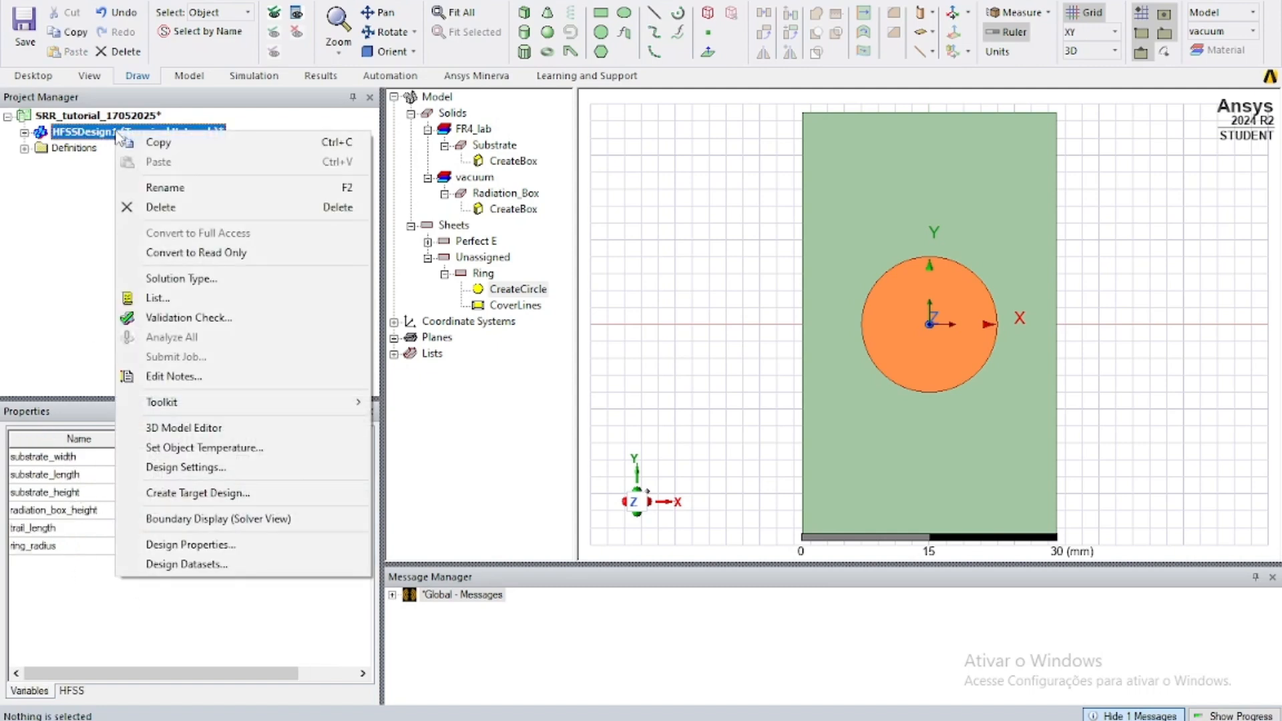
click(190, 544)
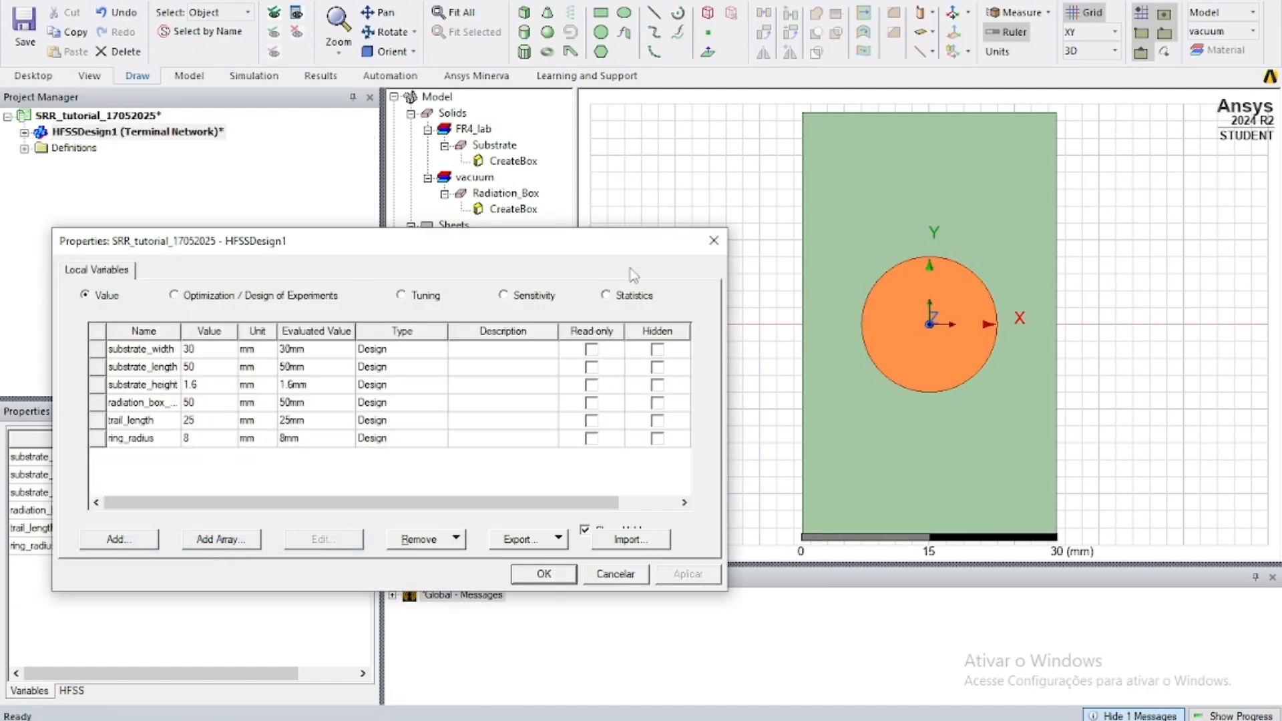
click(714, 241)
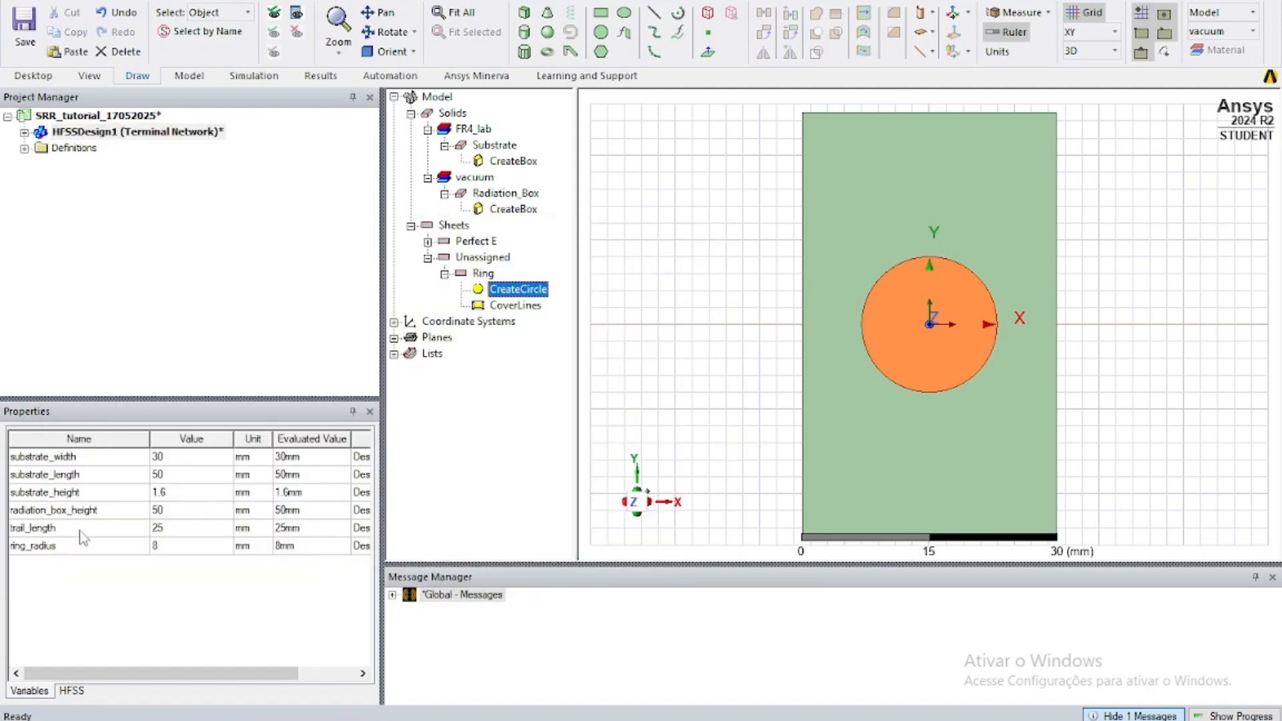
Step: Set the design variable trail_length to 35 mm
click(175, 529)
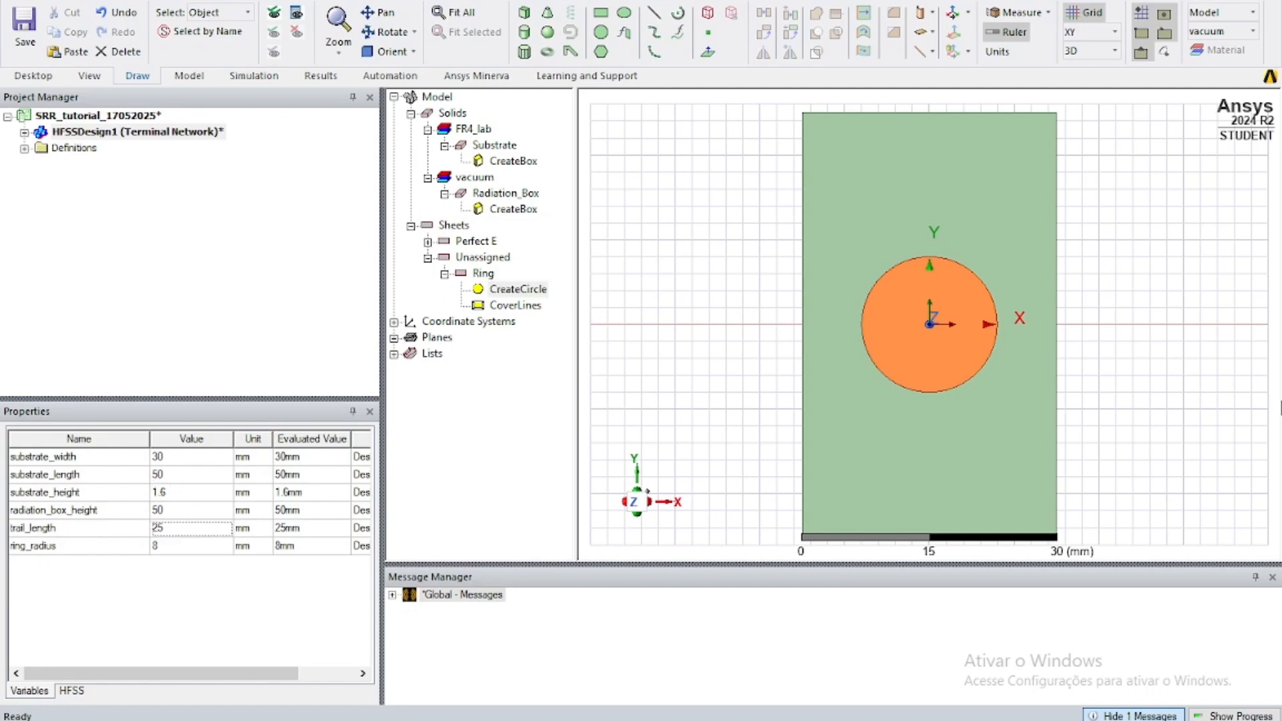
click(179, 526)
key(BackSpace)
key(BackSpace)
text(35)
key(Return)
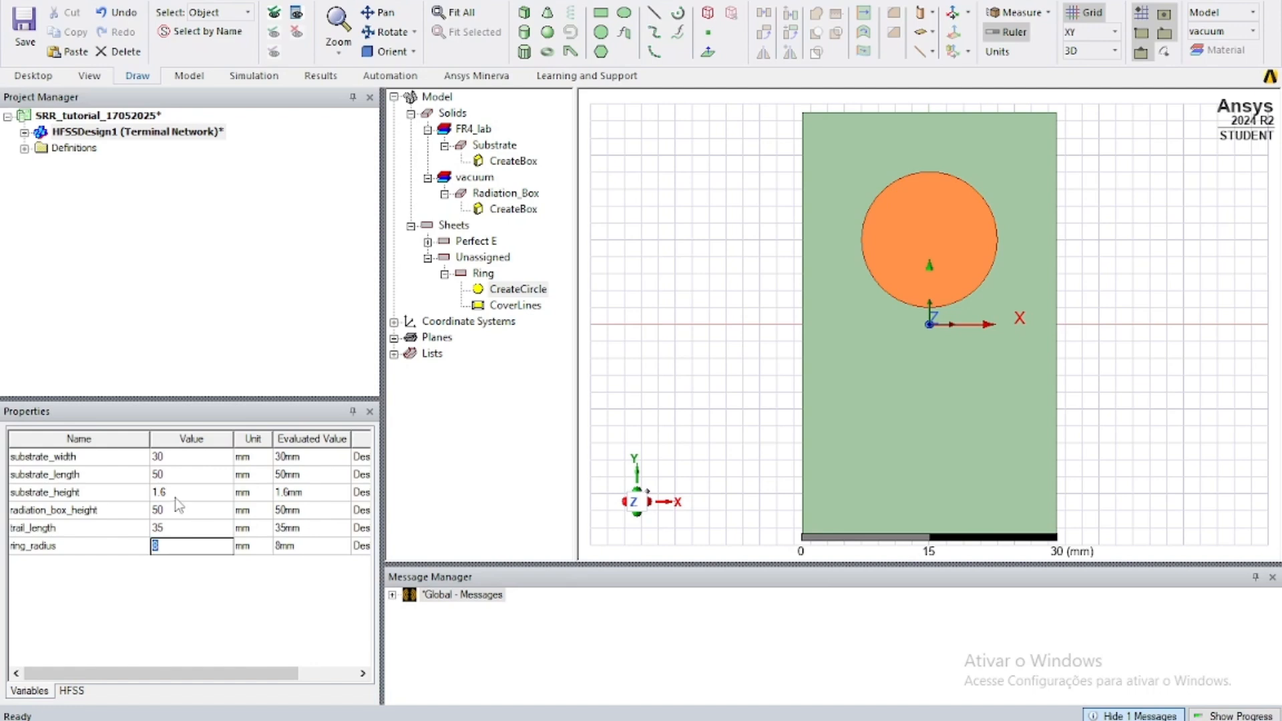
Step: Set the design variable substrate_width to 35 mm
click(176, 457)
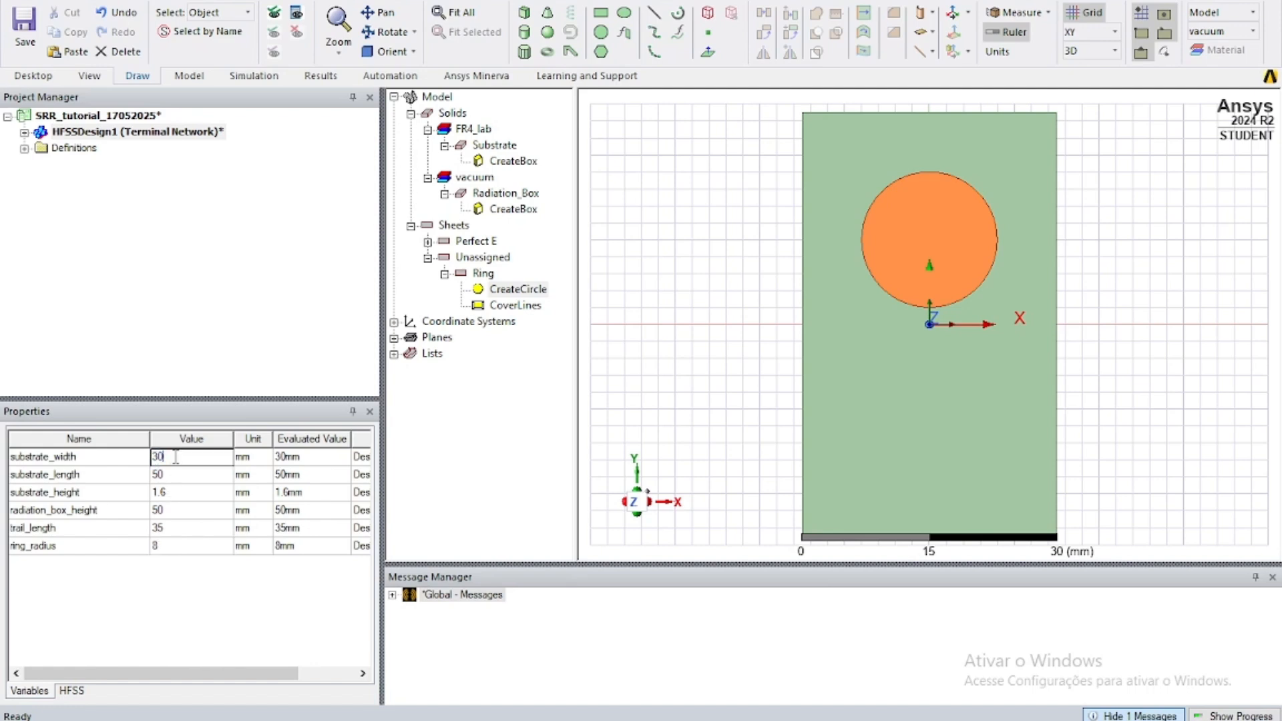
key(BackSpace)
text(5)
key(Return)
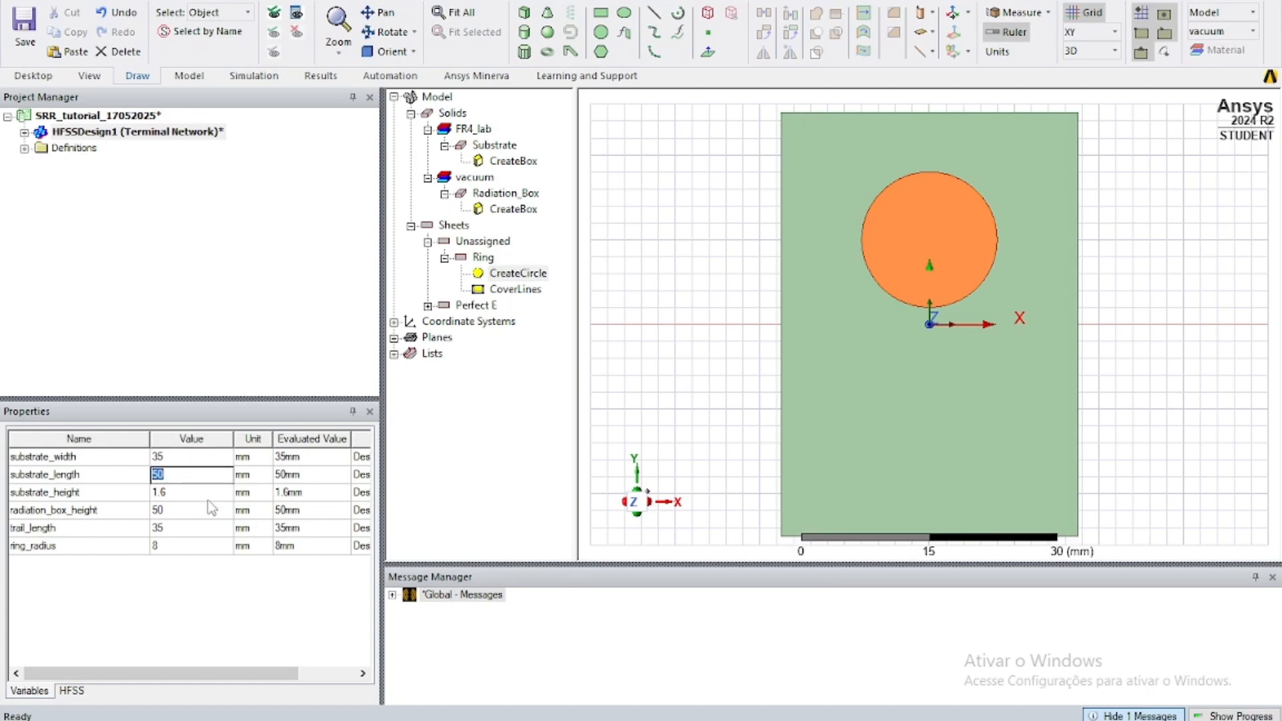
click(214, 591)
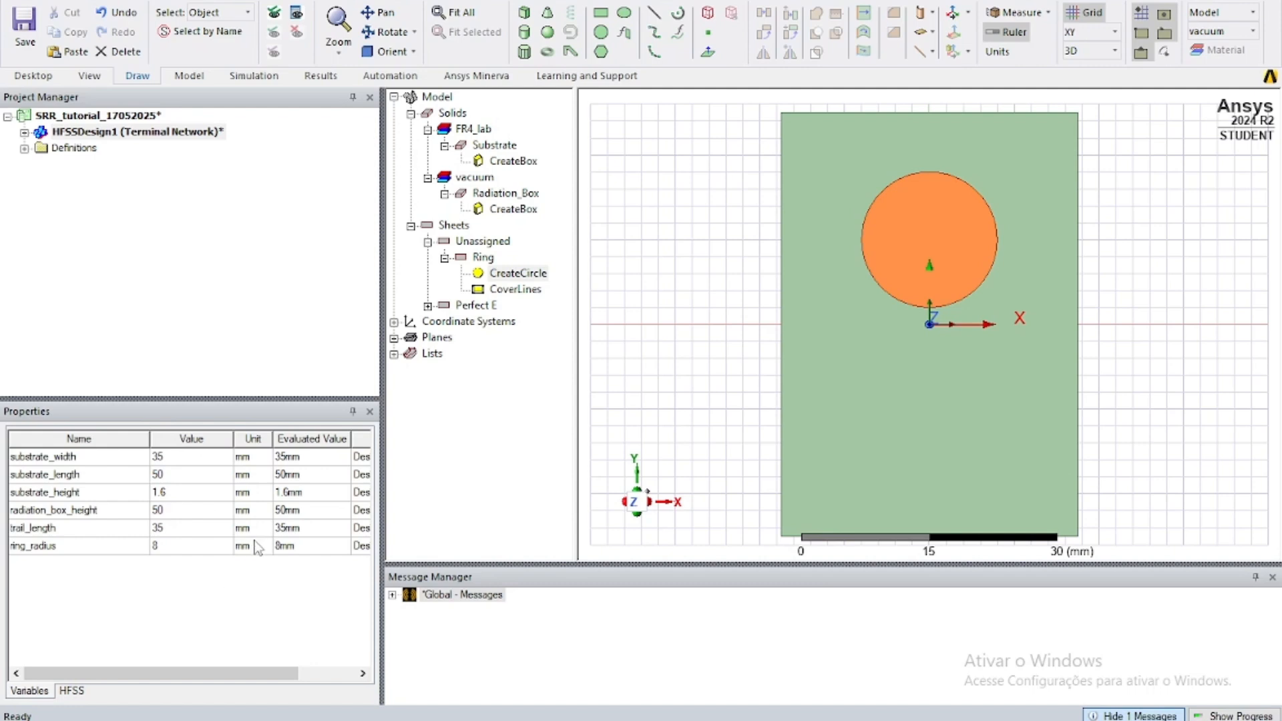
Step: Draw a vertical rectangle about 4 mm wide and 36 mm long on the substrate, on the negative X side of the Ring
click(600, 12)
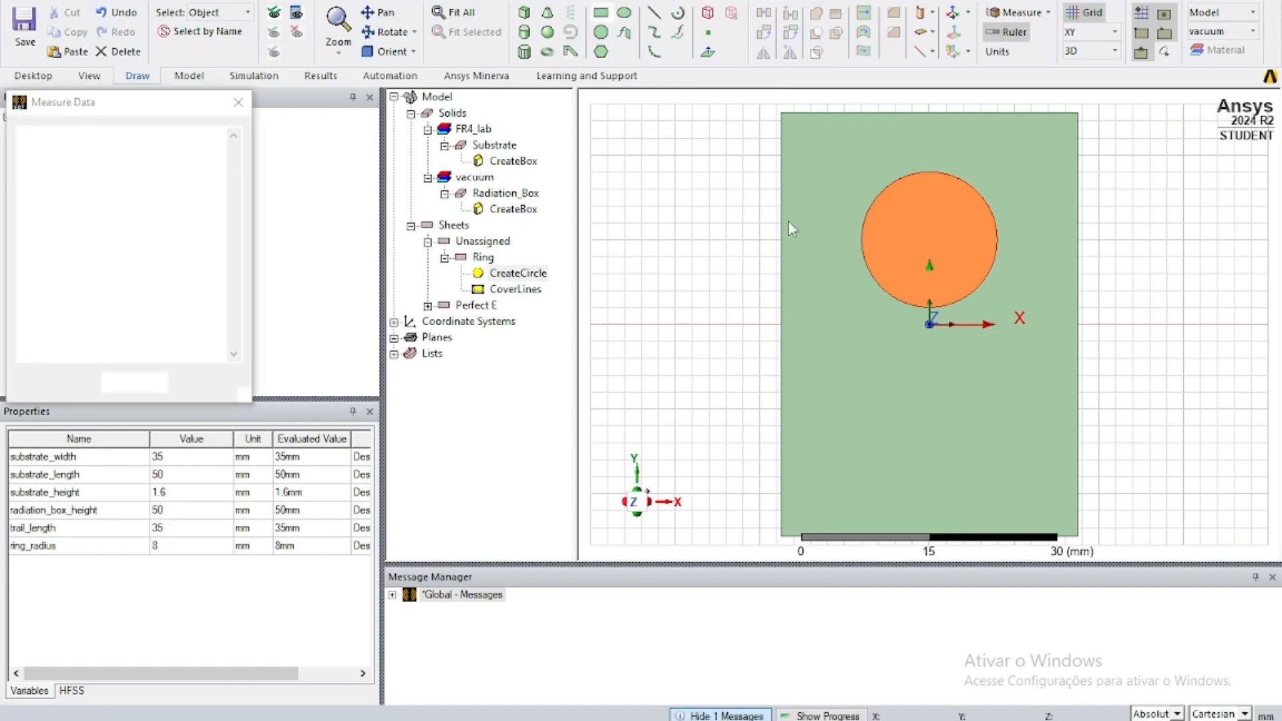
click(814, 530)
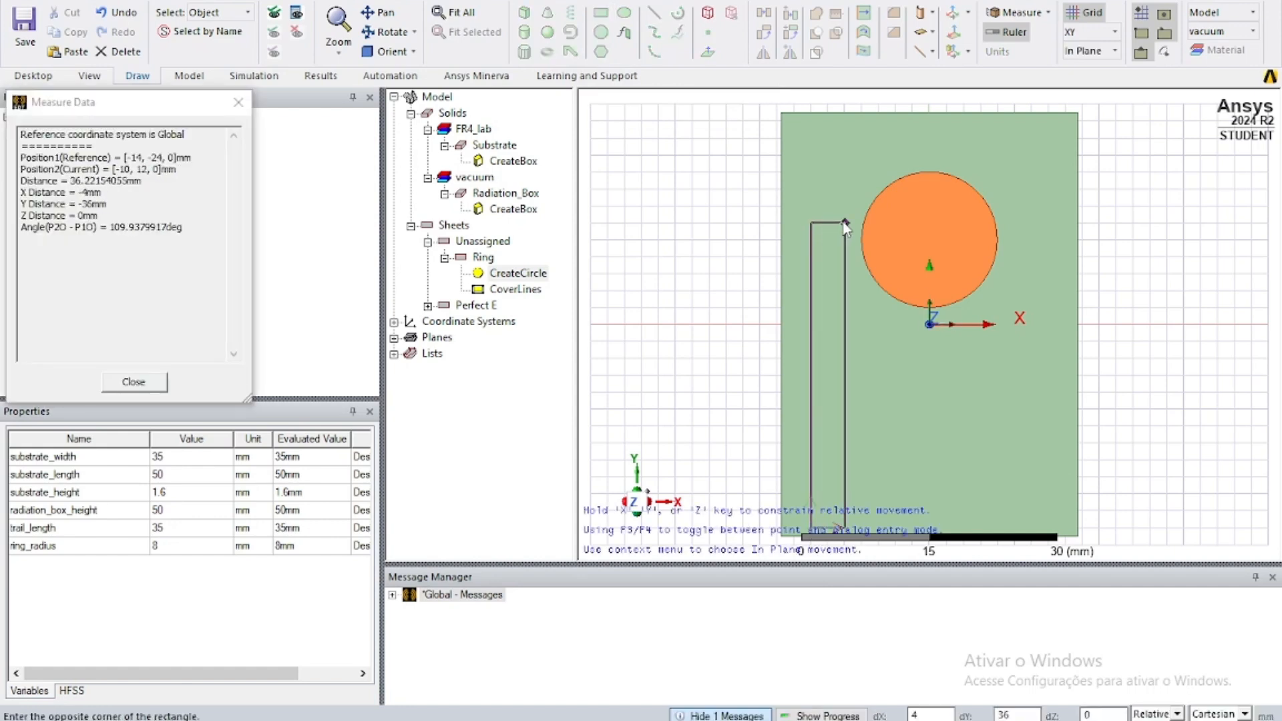
click(844, 223)
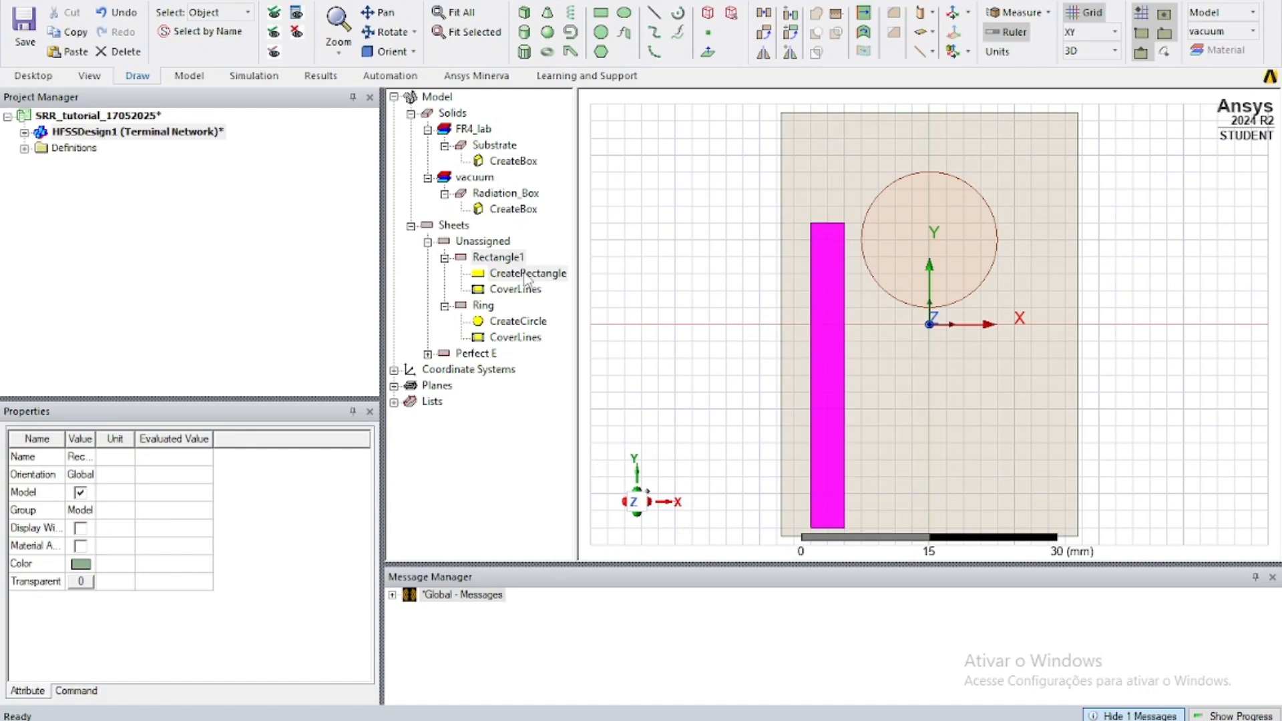
Step: Rename the new rectangle beside the Ring as Trail_Original
right_click(497, 258)
click(494, 259)
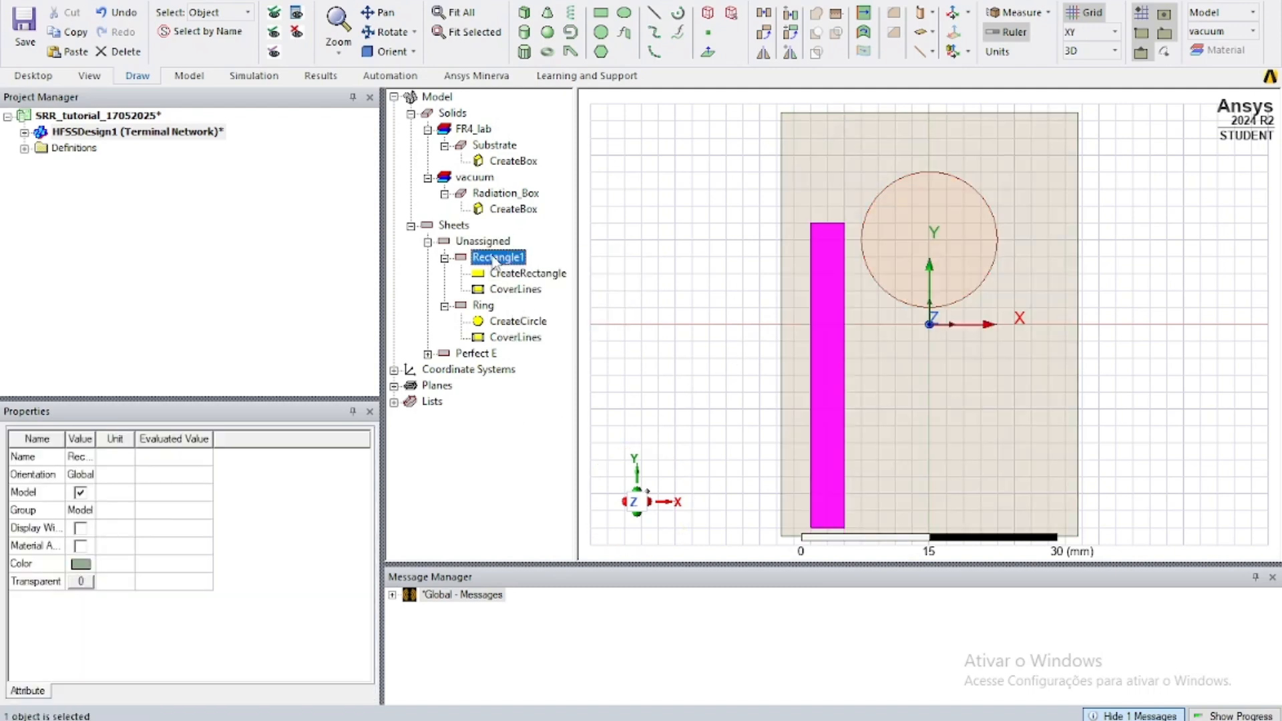
right_click(494, 259)
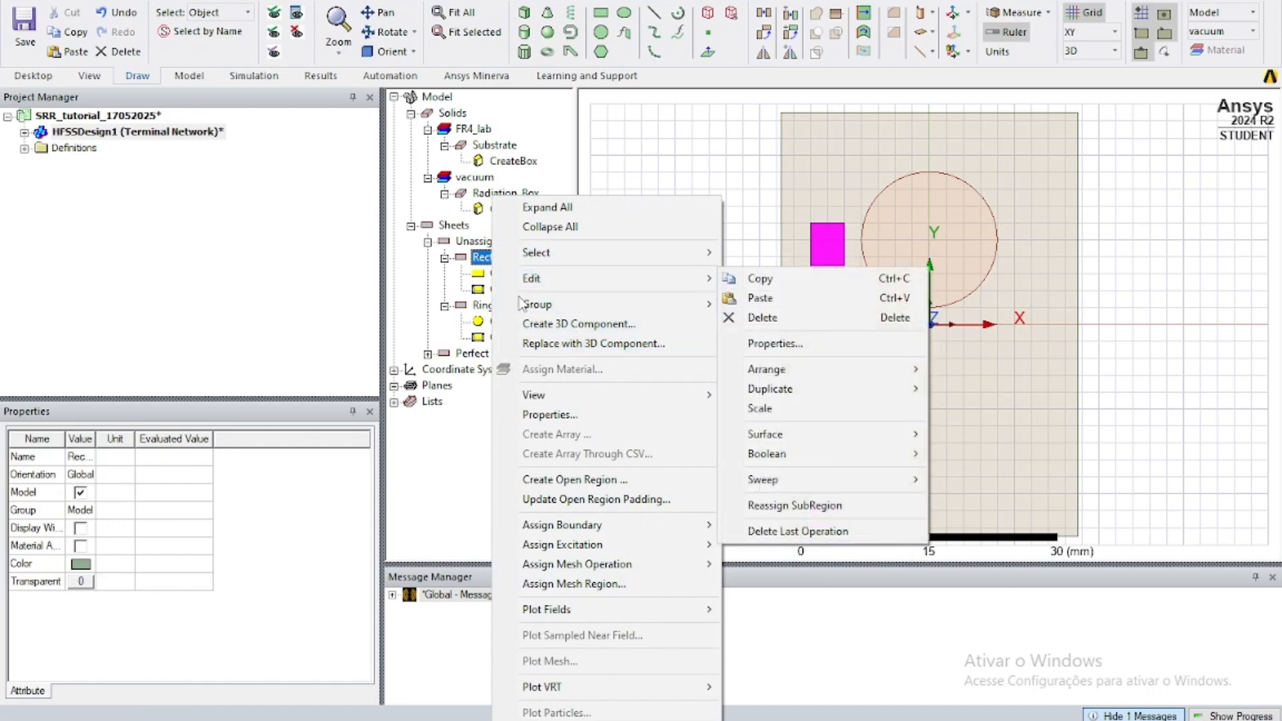
click(472, 403)
double_click(489, 257)
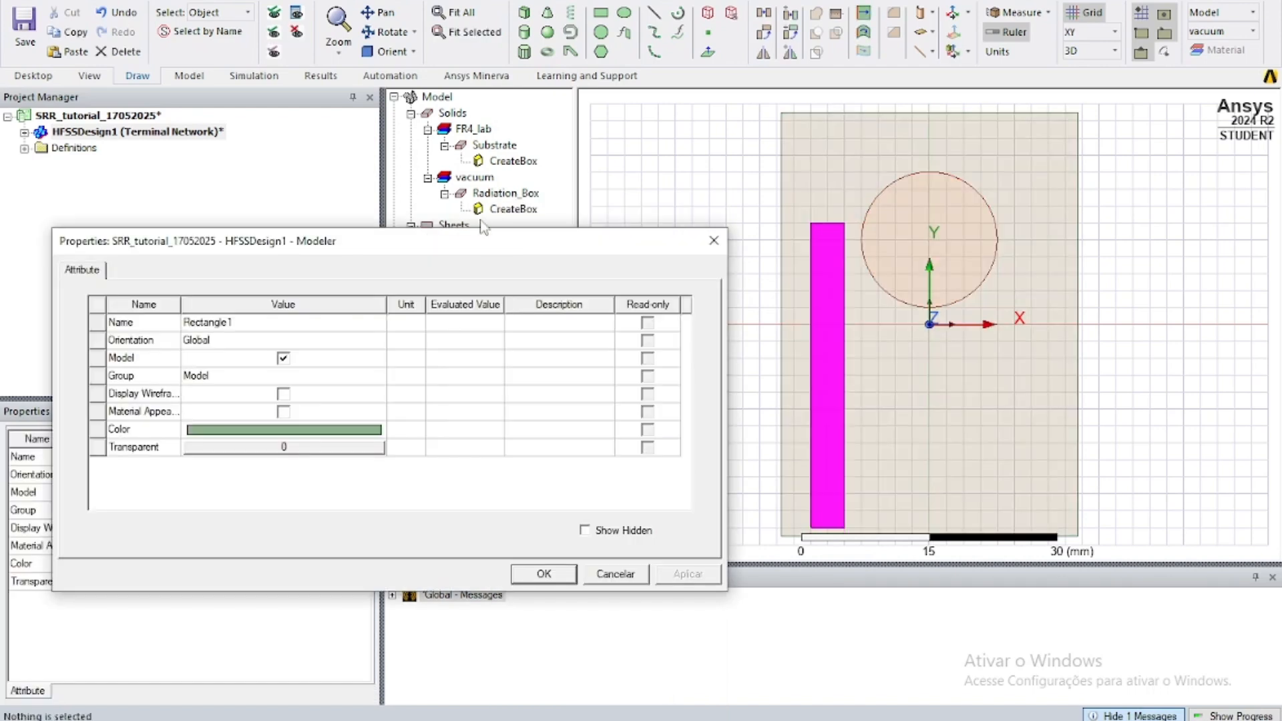
click(227, 322)
double_click(227, 322)
text(T)
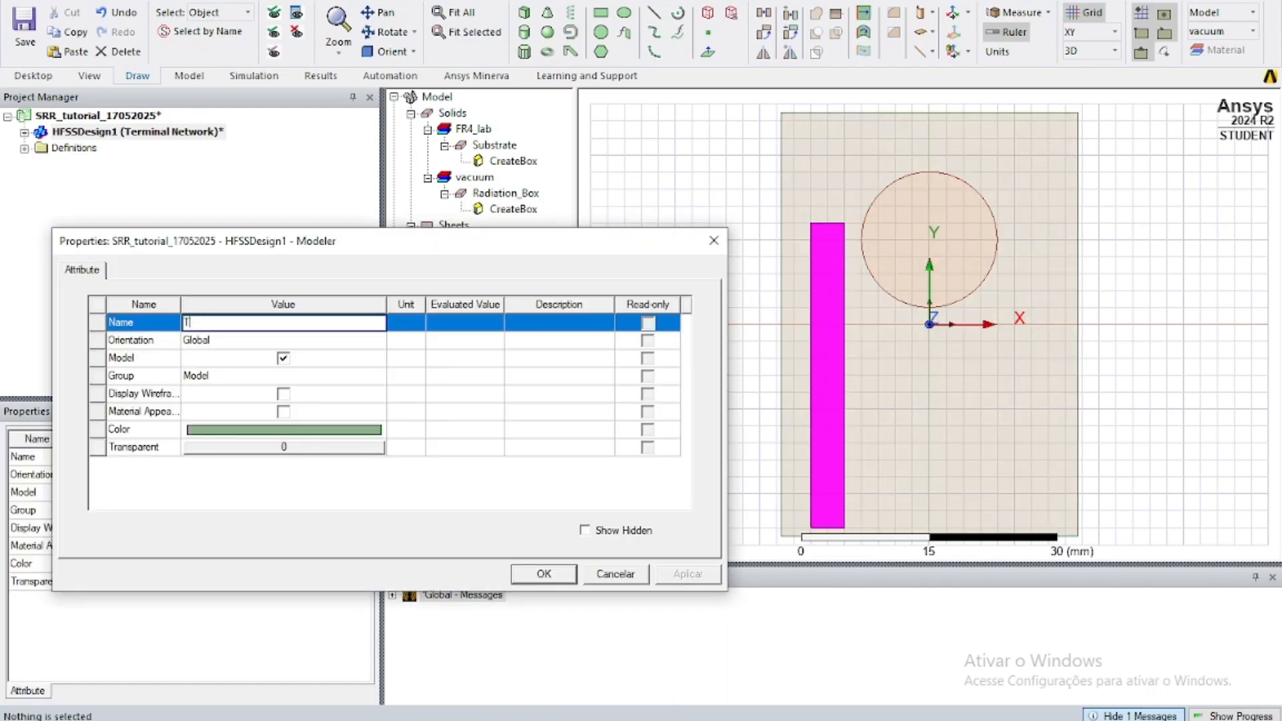
text(rail_Original)
click(105, 339)
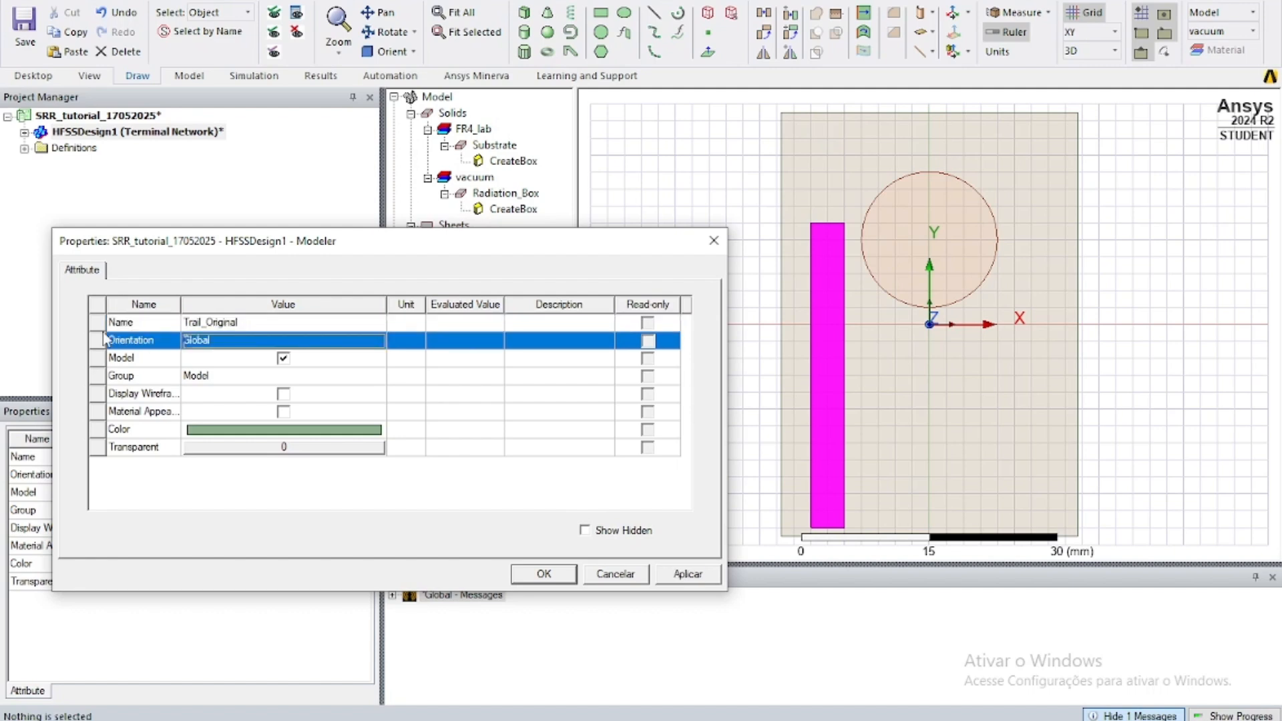
Step: Give Trail_Original the basic orange colour (red 255, green 128, blue 64) and apply its attributes
click(226, 430)
click(233, 362)
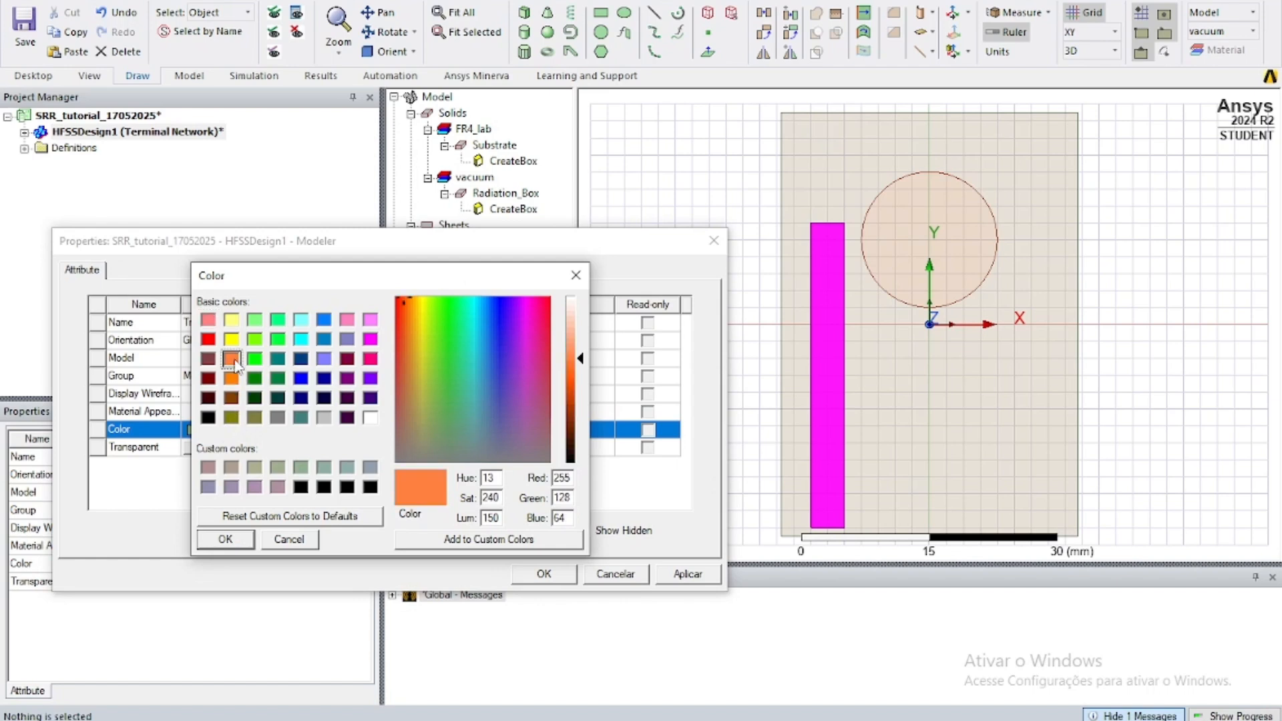
click(222, 540)
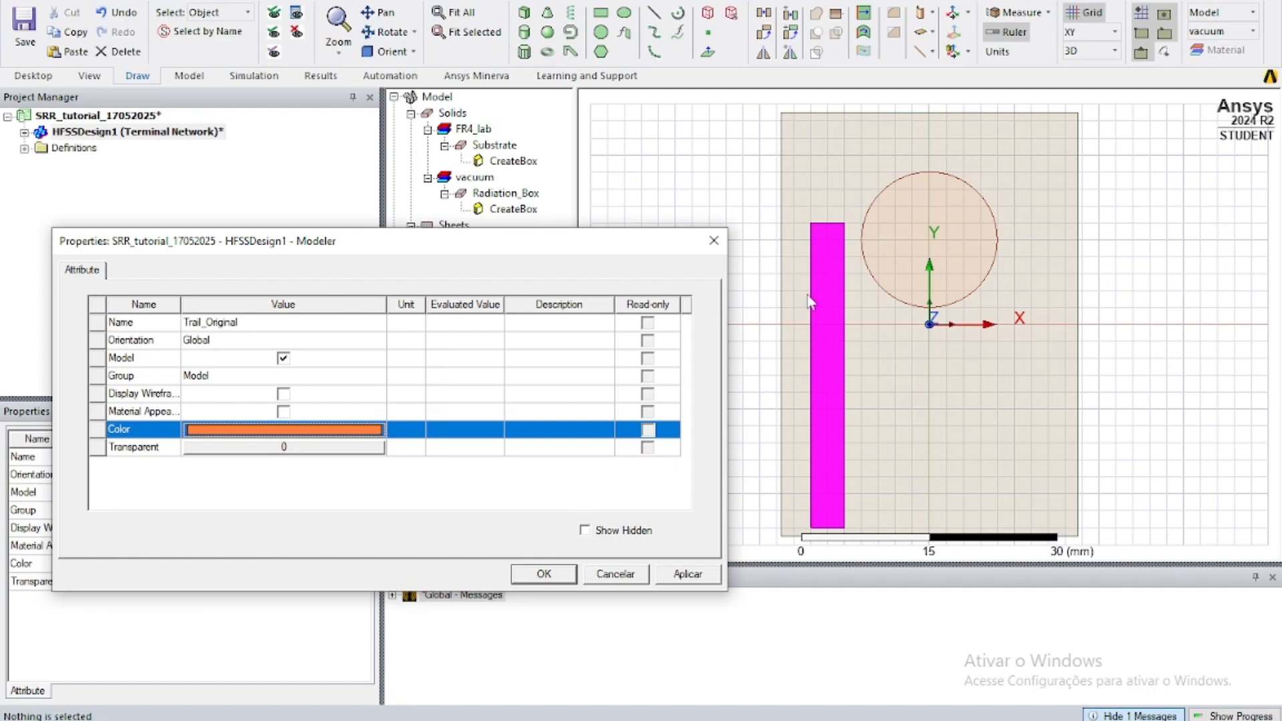
click(545, 573)
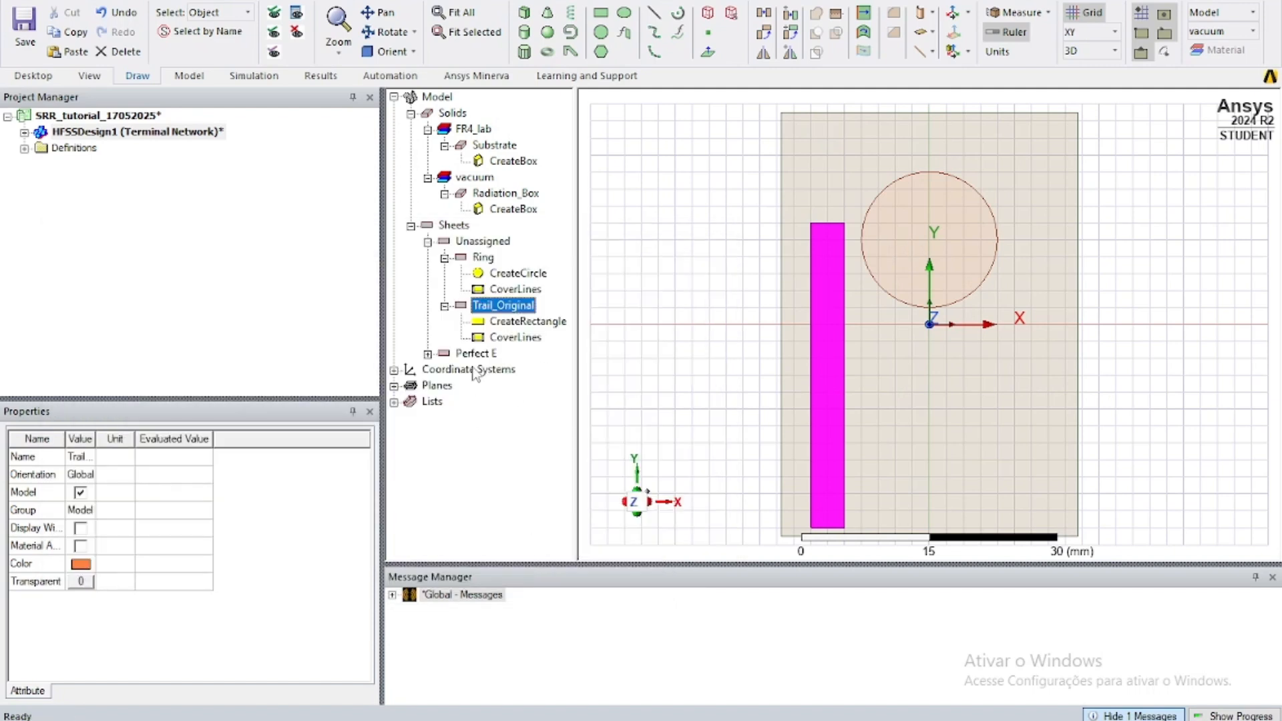
Step: Set the X position of Trail_Original's rectangle to -(ring_radius+trail_gap+trail_width)
double_click(526, 324)
click(218, 358)
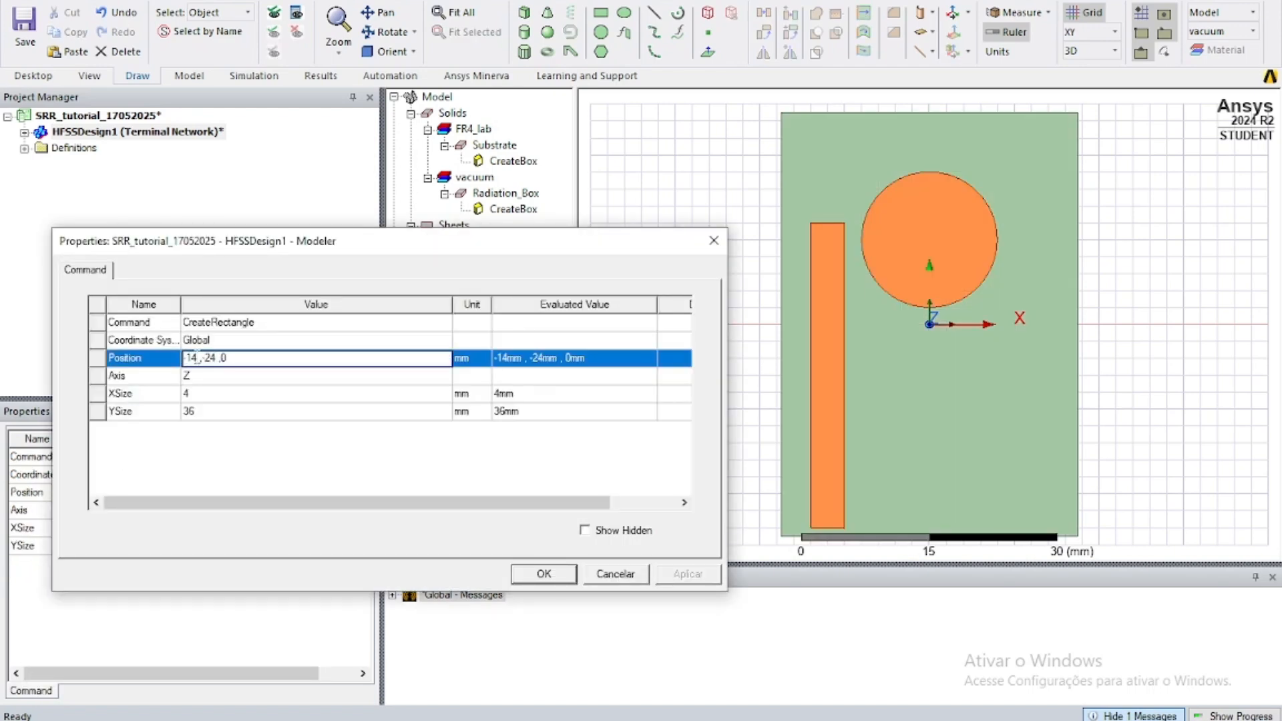
key(BackSpace)
key(BackSpace)
key(BackSpace)
text(0)
text(ring)
key(Down)
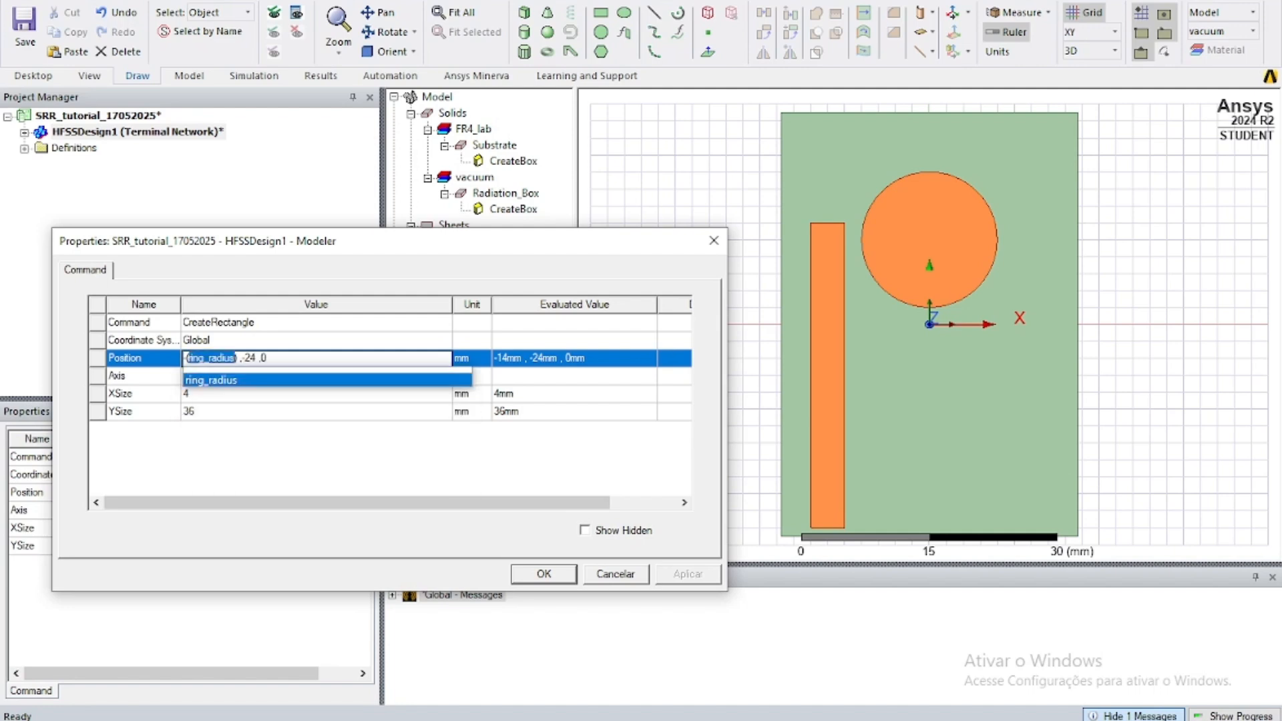
key(Right)
text(+)
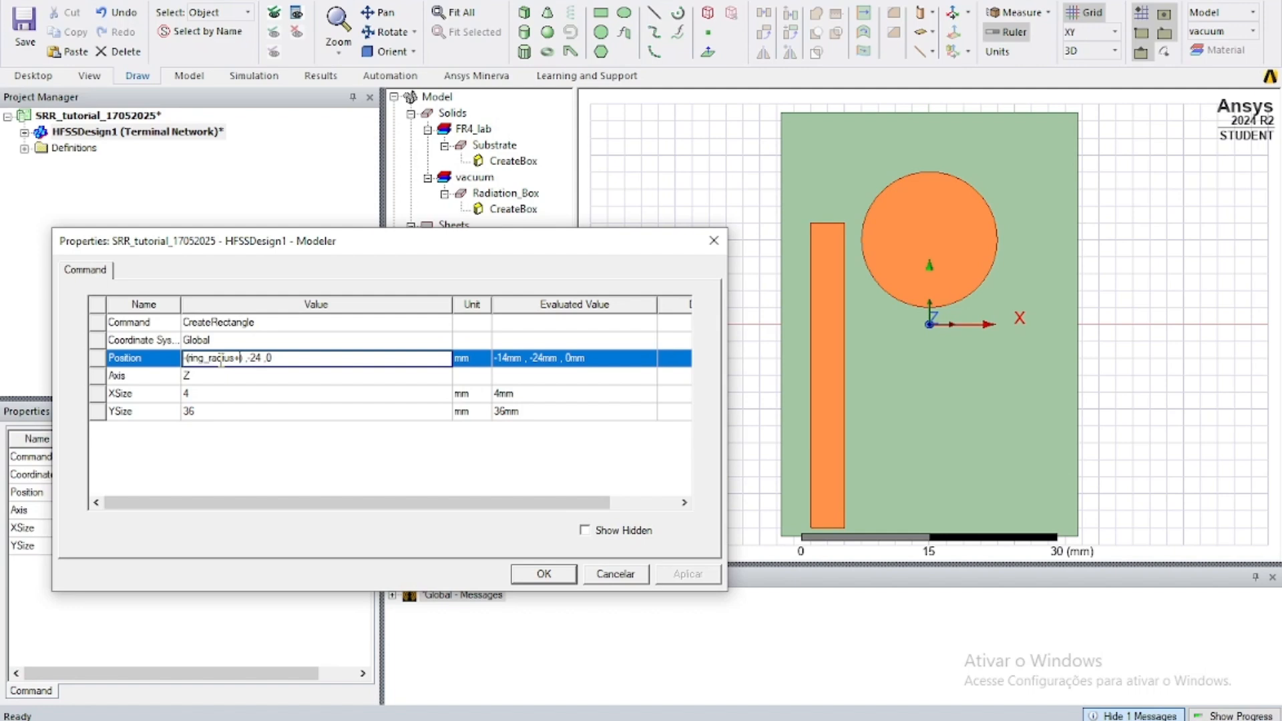
text(trail_ga)
text(p)
text(+trail_w)
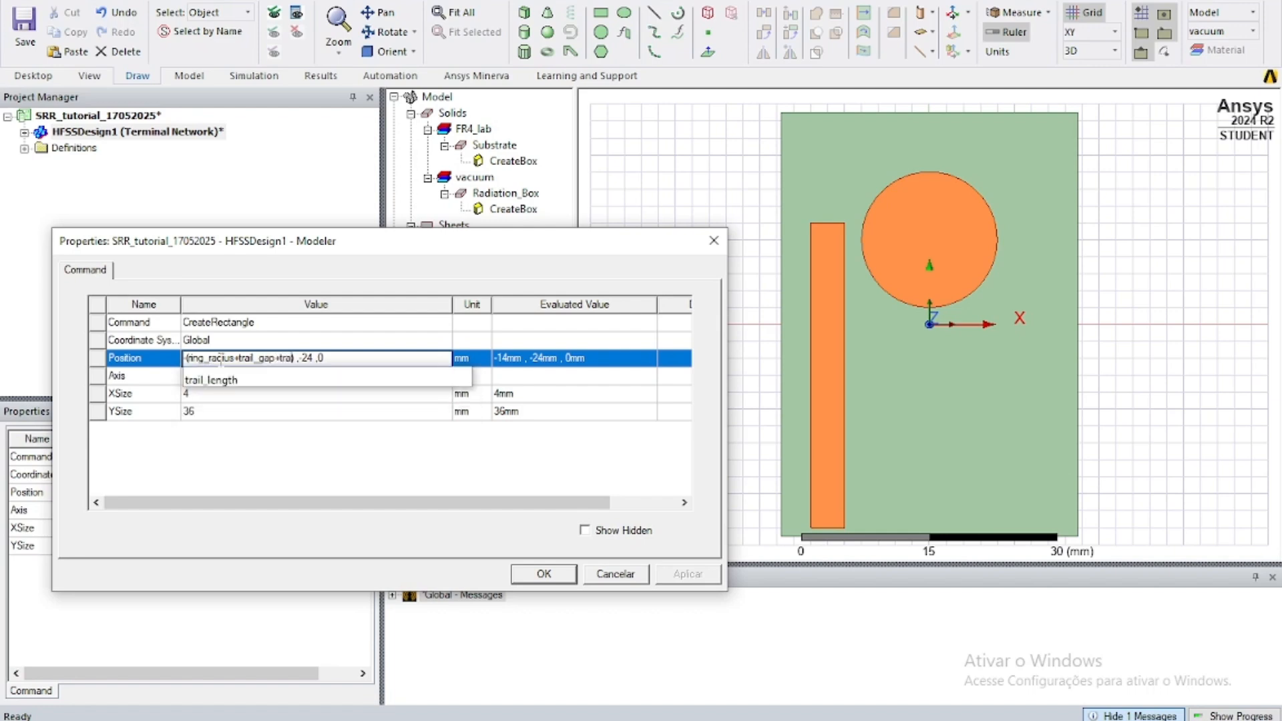
text(idth)
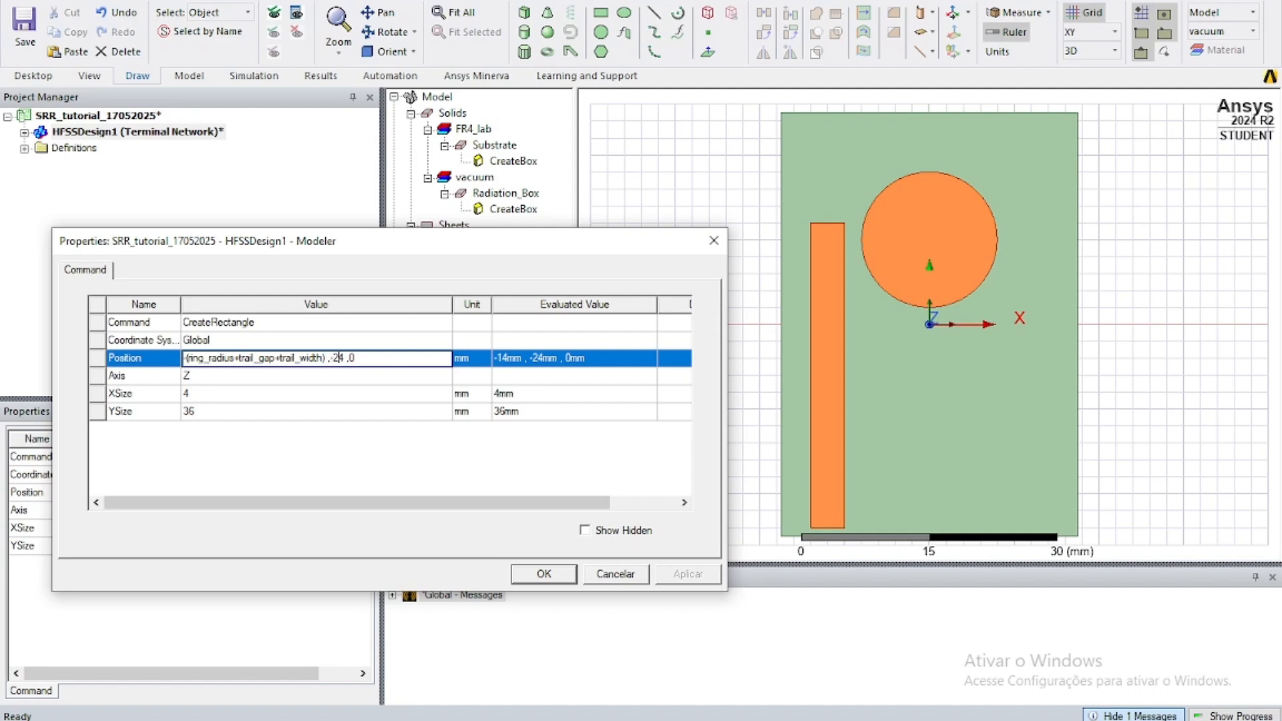
Step: Set the Y position of Trail_Original's rectangle to -substrate_length/2 and commit the position expression
key(Right)
key(BackSpace)
key(BackSpace)
text(subs)
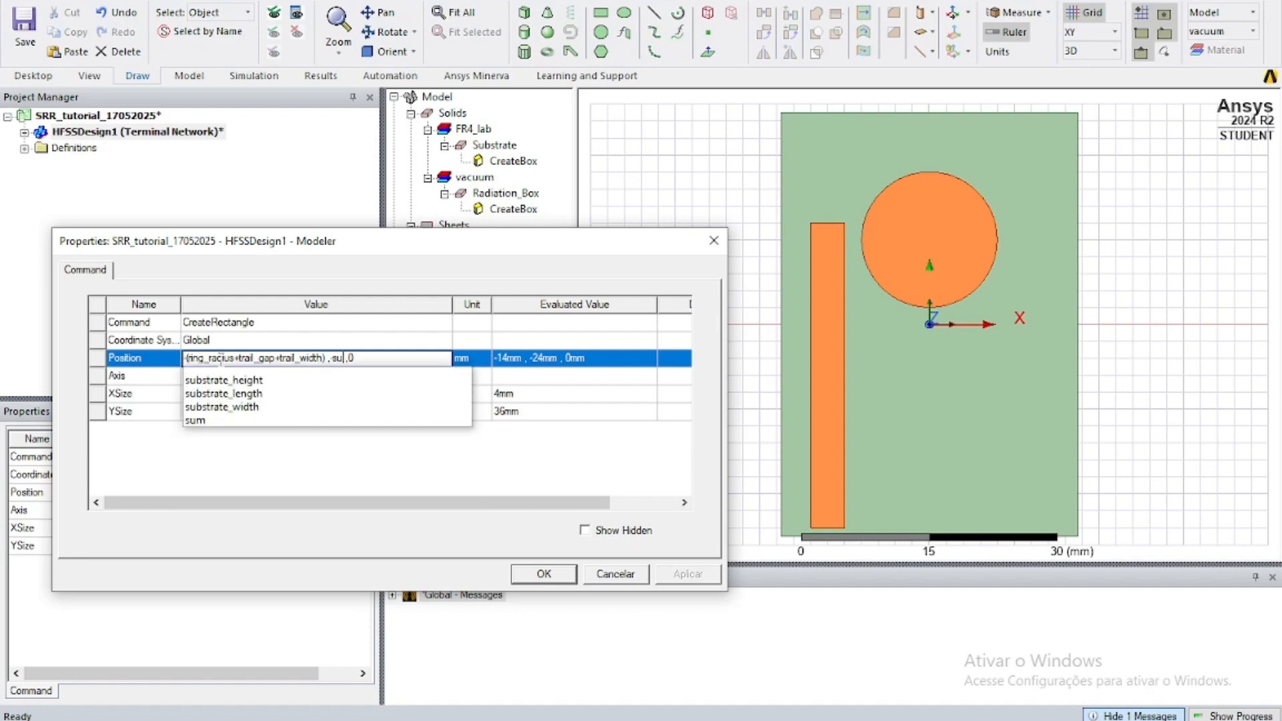
key(Down)
key(Down)
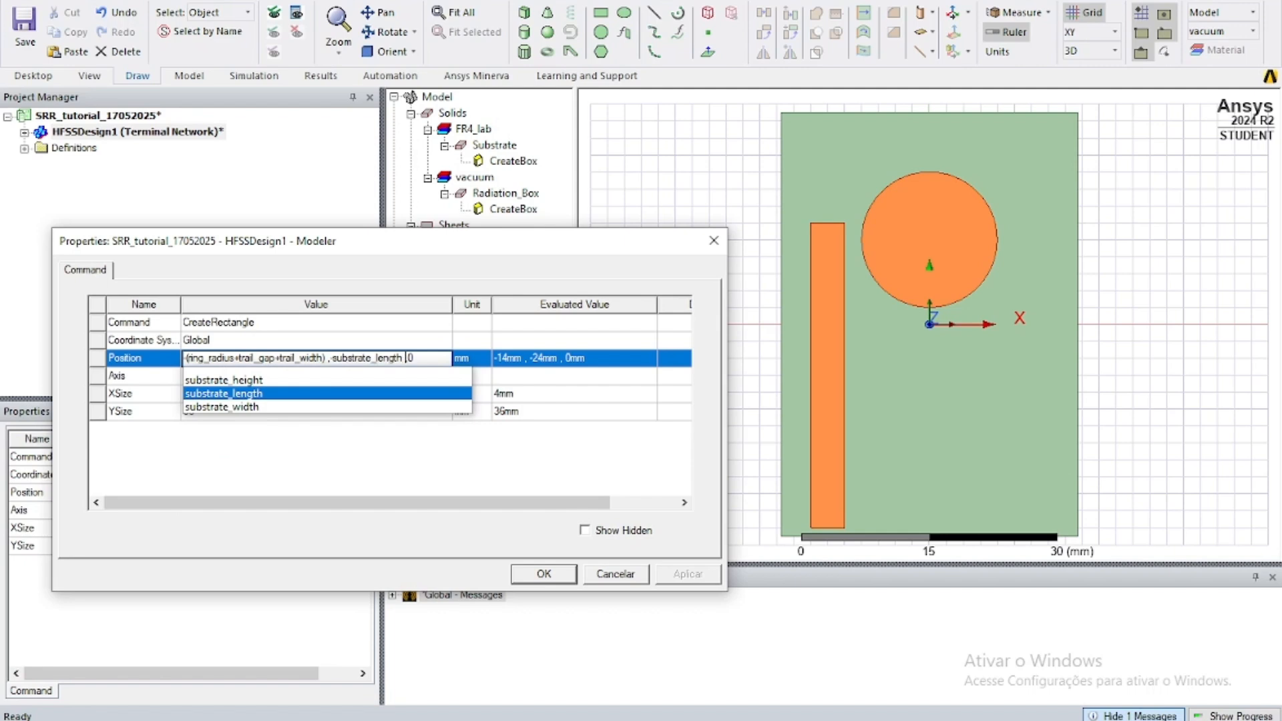
text(/2)
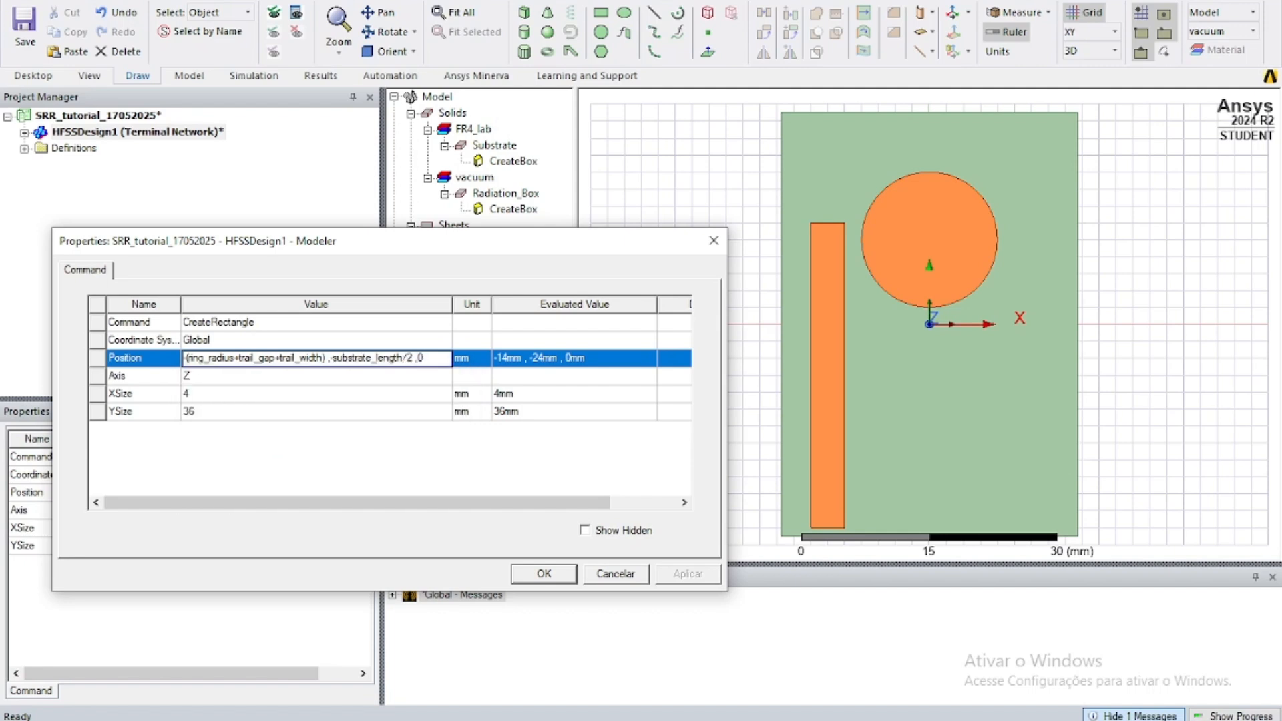
key(Return)
Step: Define the new variable trail_gap with unit type Length and a value of 1 mm
click(364, 354)
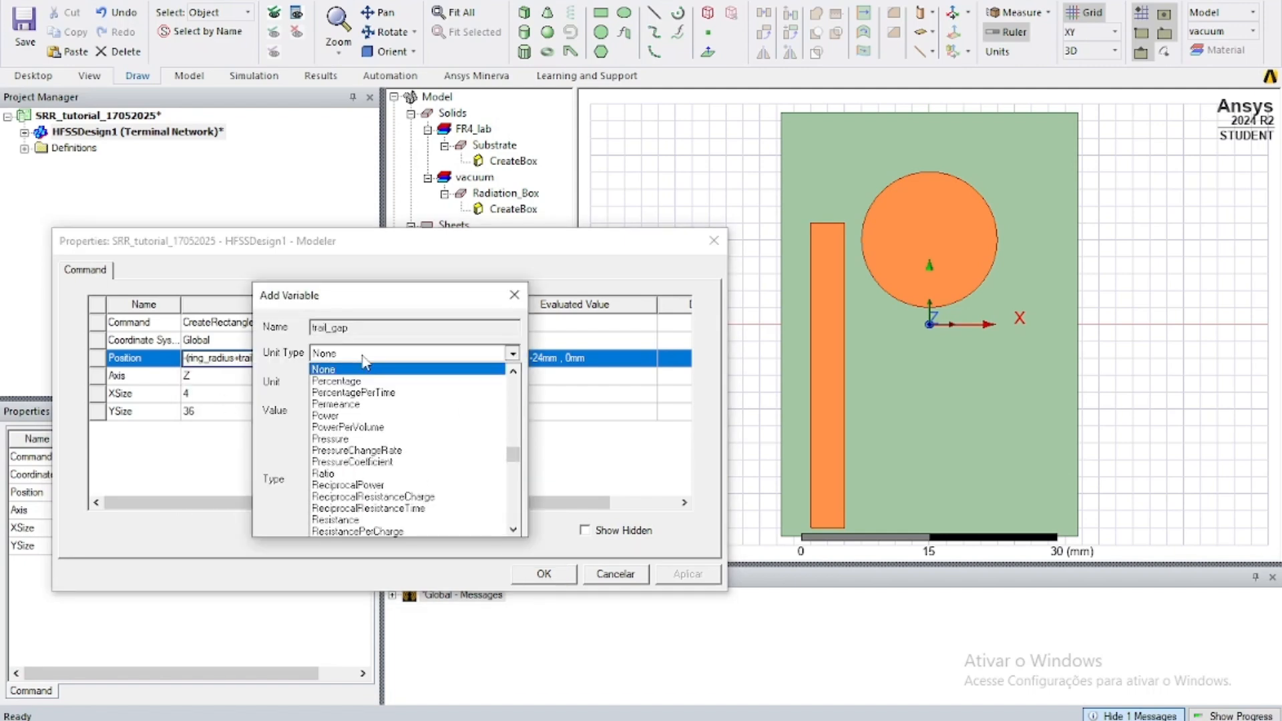
key(l)
click(363, 355)
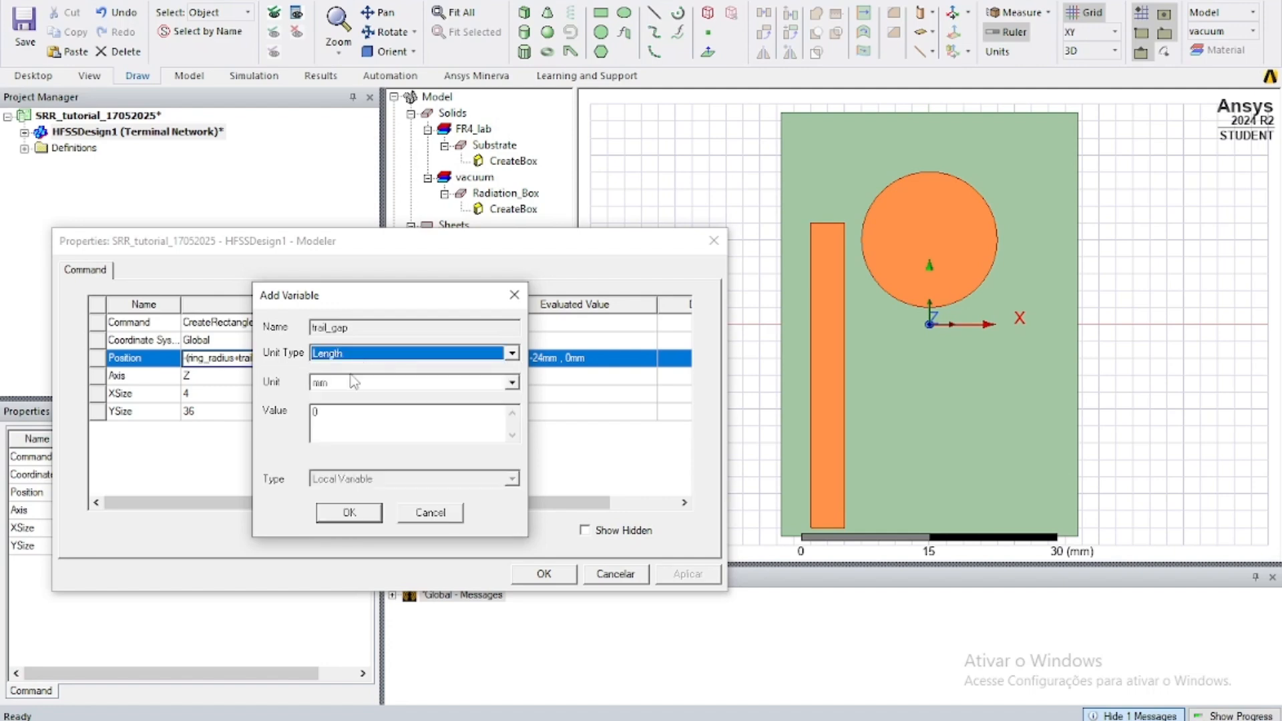
click(336, 412)
key(BackSpace)
text(1)
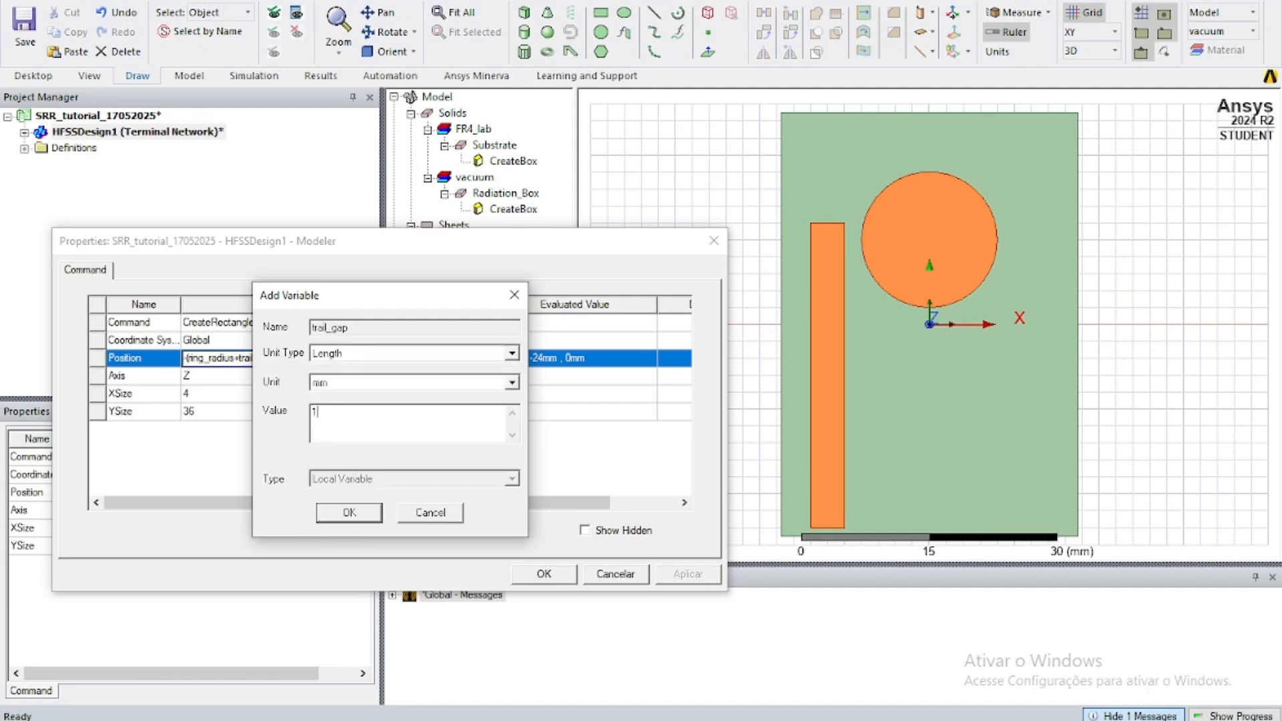
key(Return)
Step: Define the new variable trail_width with unit type Length and a value of 3 mm
click(371, 353)
key(l)
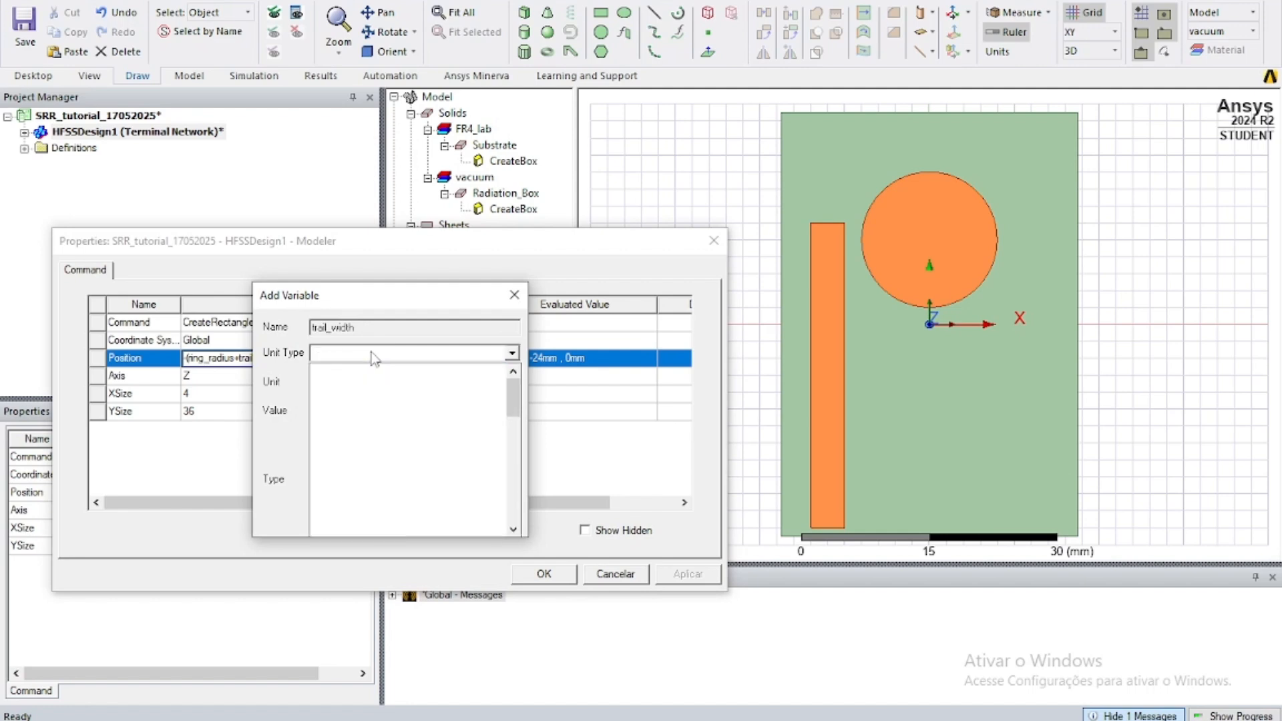
click(371, 353)
click(381, 412)
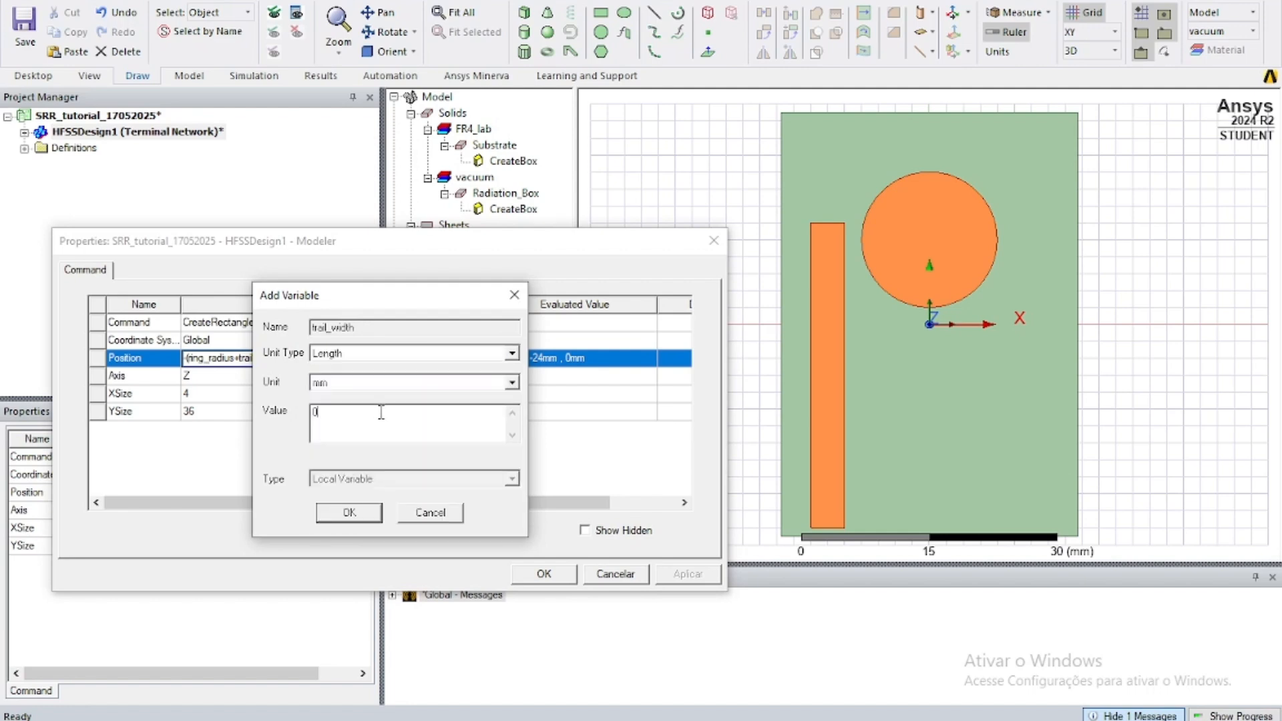
key(BackSpace)
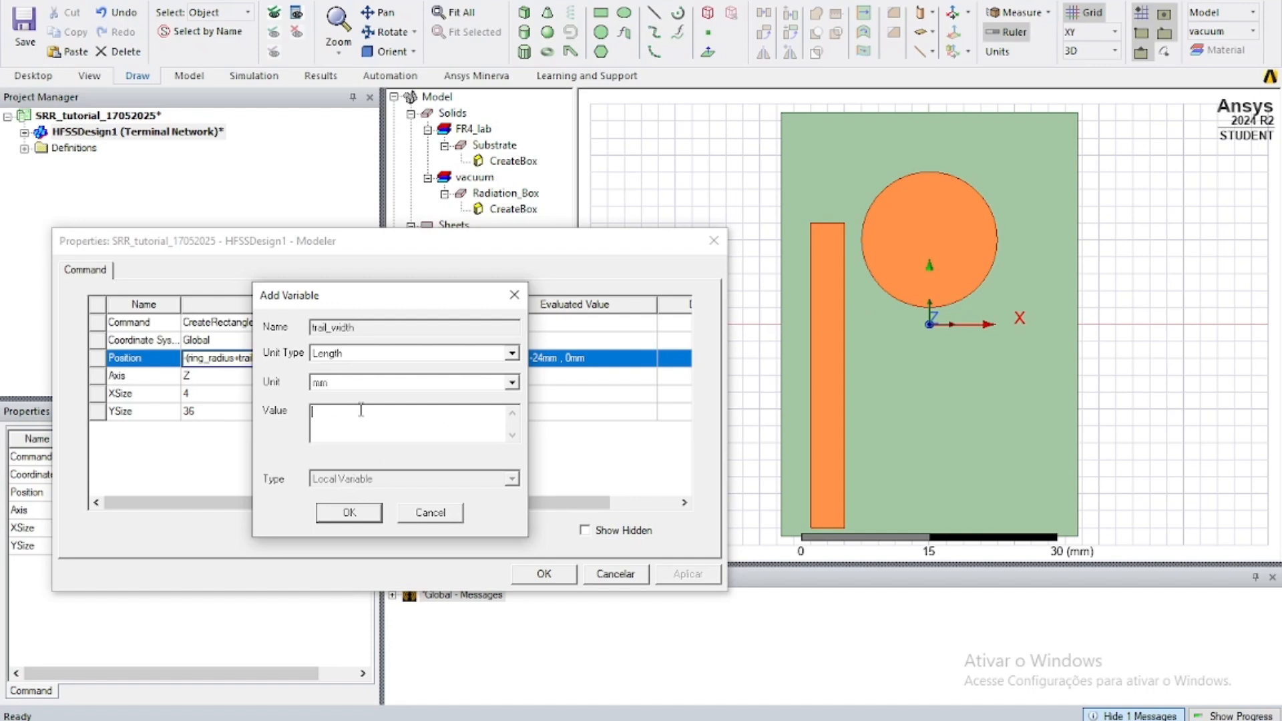
text(3)
click(350, 513)
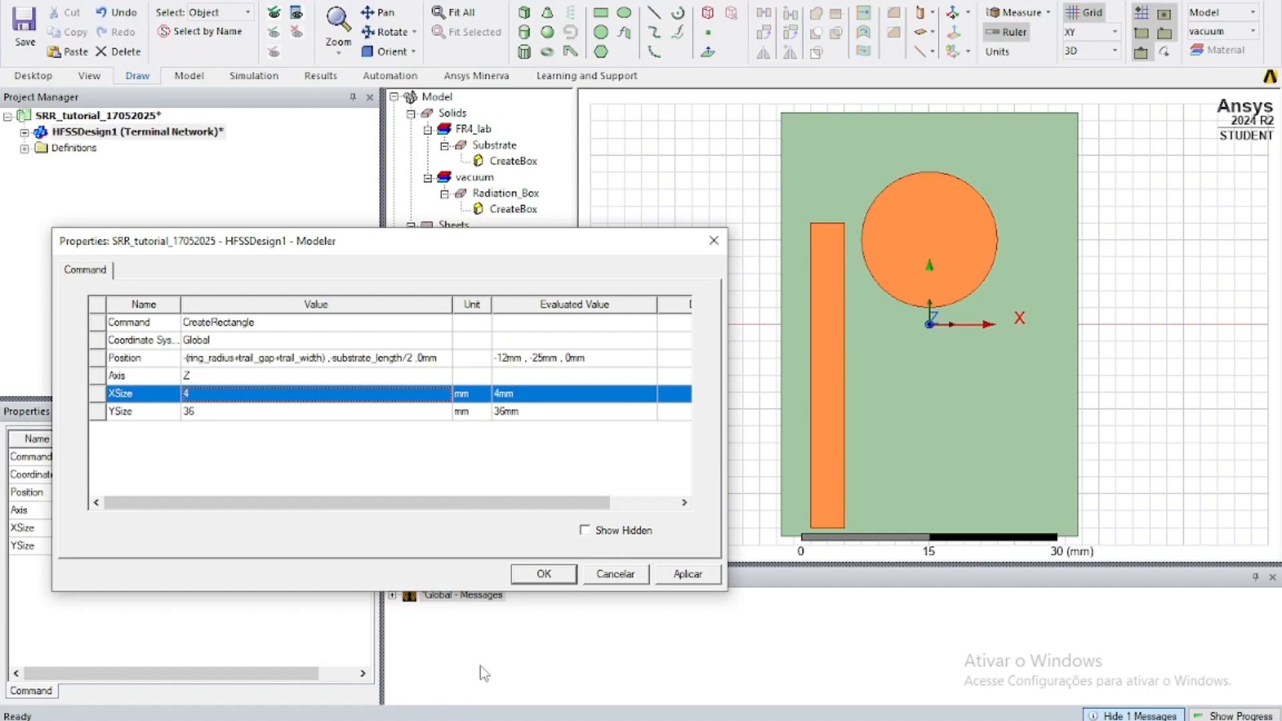
Step: Switch to Google Chrome, search for "microstrip line calculator" and open the em: talk Microstrip Line Calculator
click(67, 719)
text(chrome)
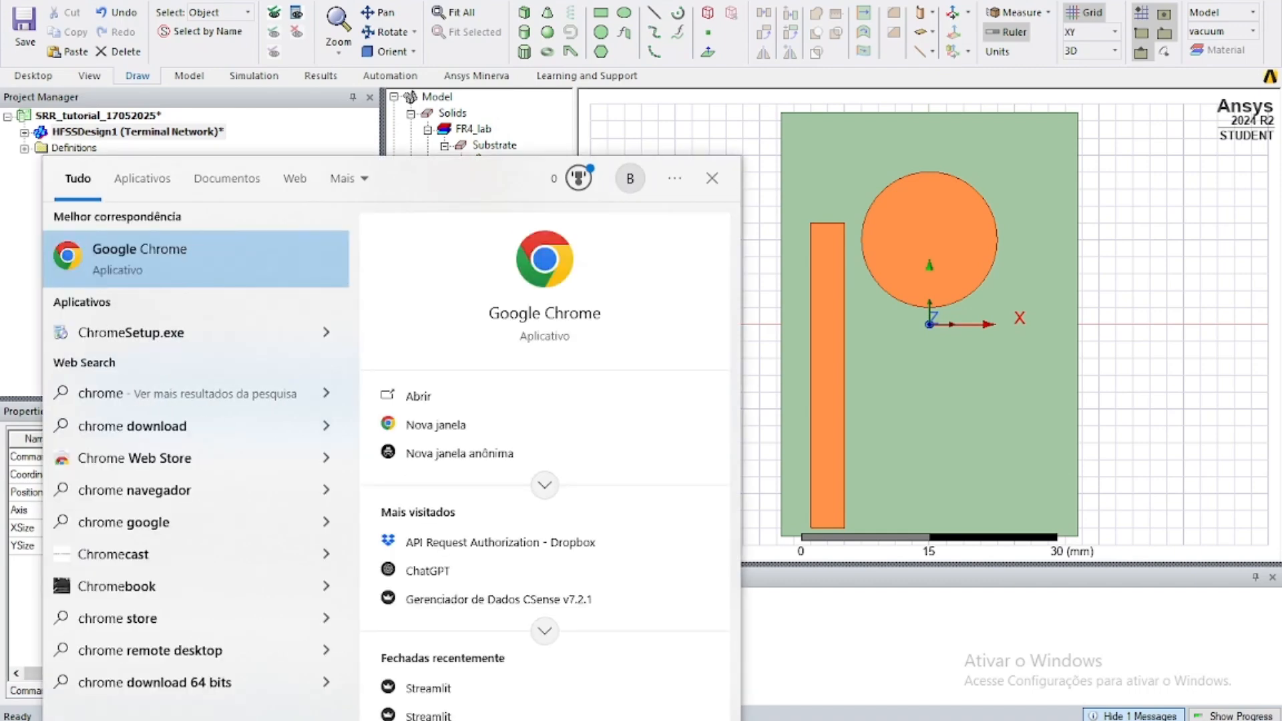
key(Return)
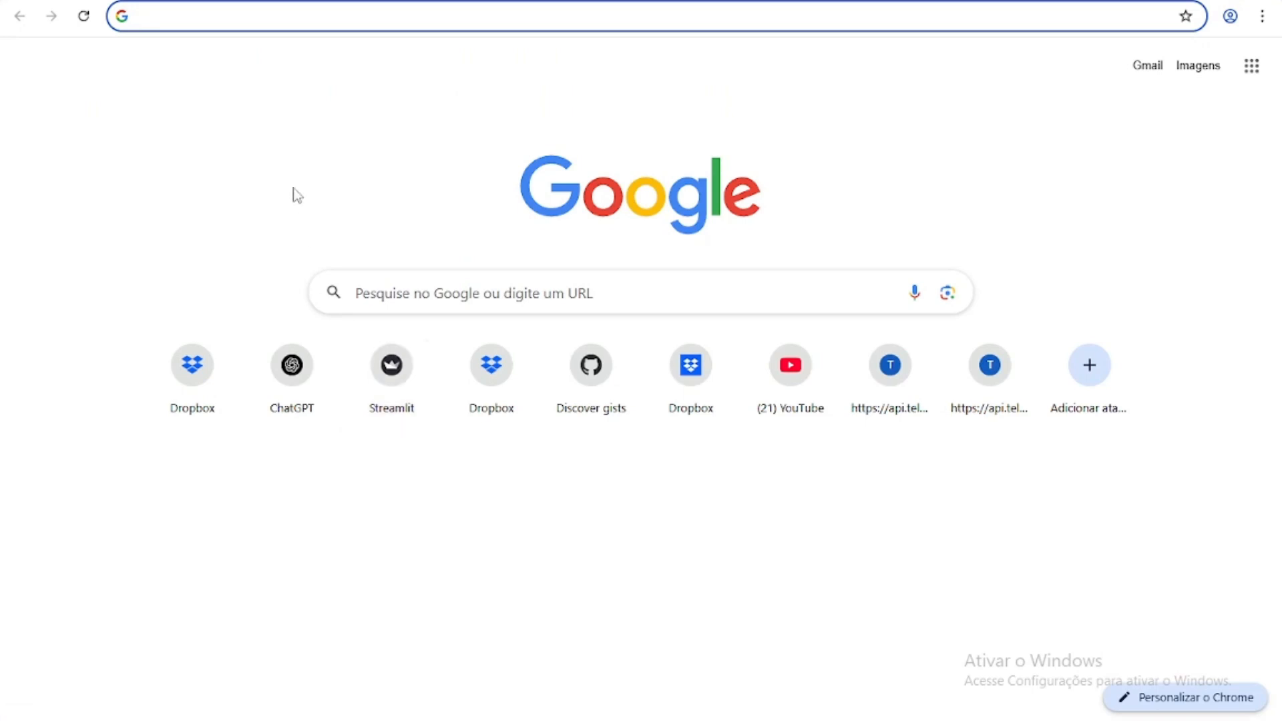
text(microstrip line calculator)
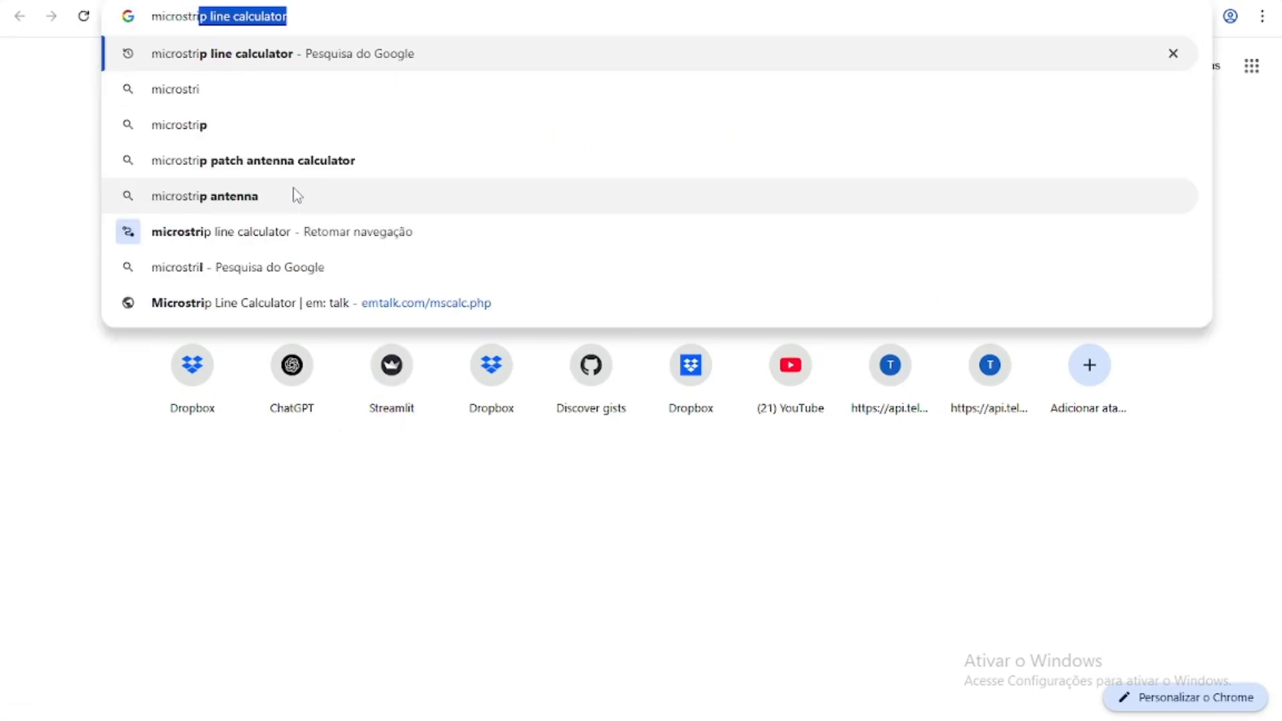
key(Return)
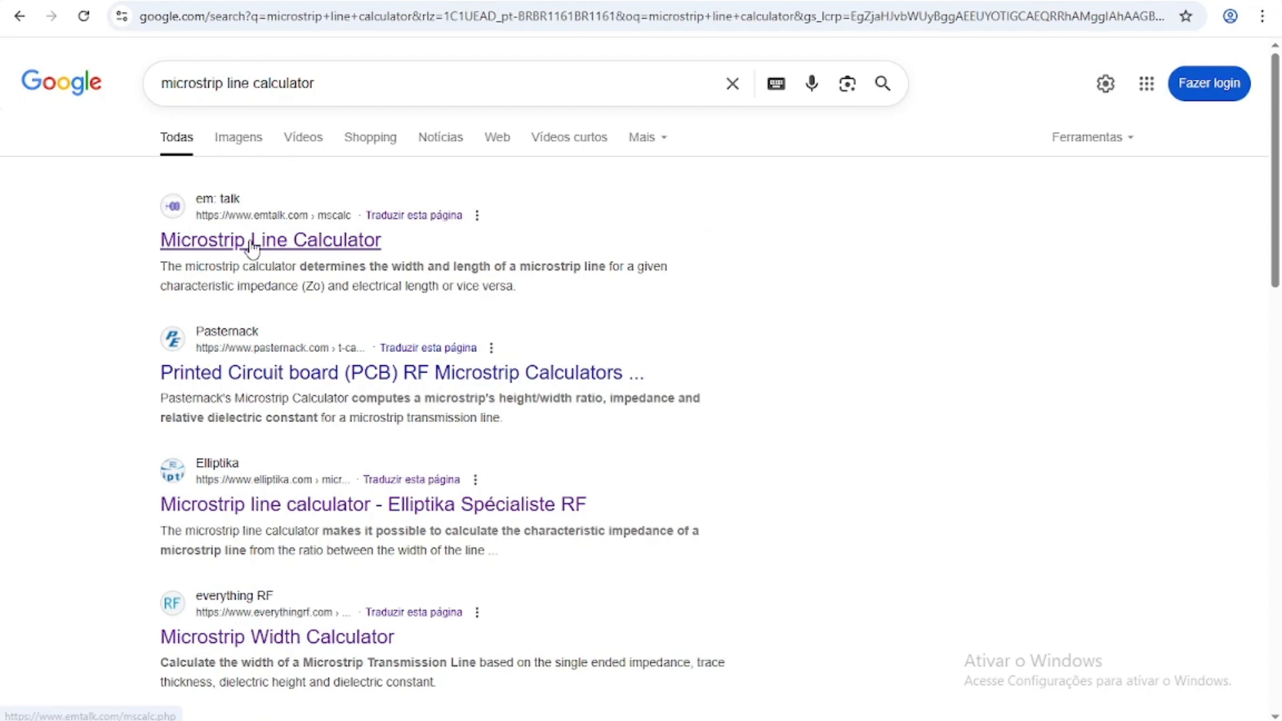
click(253, 243)
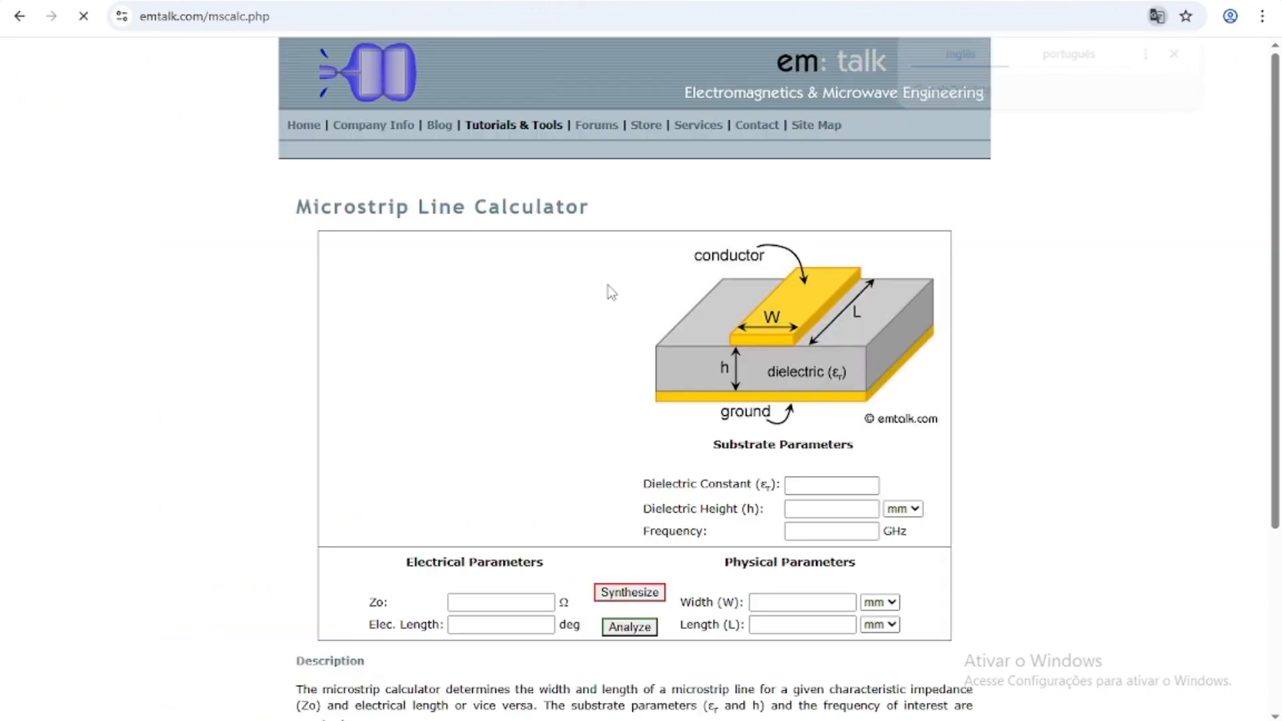
Step: Enter dielectric constant 4.4, dielectric height 1.6 mm and frequency 1.5 GHz in the microstrip calculator, and return to HFSS
click(834, 489)
click(831, 523)
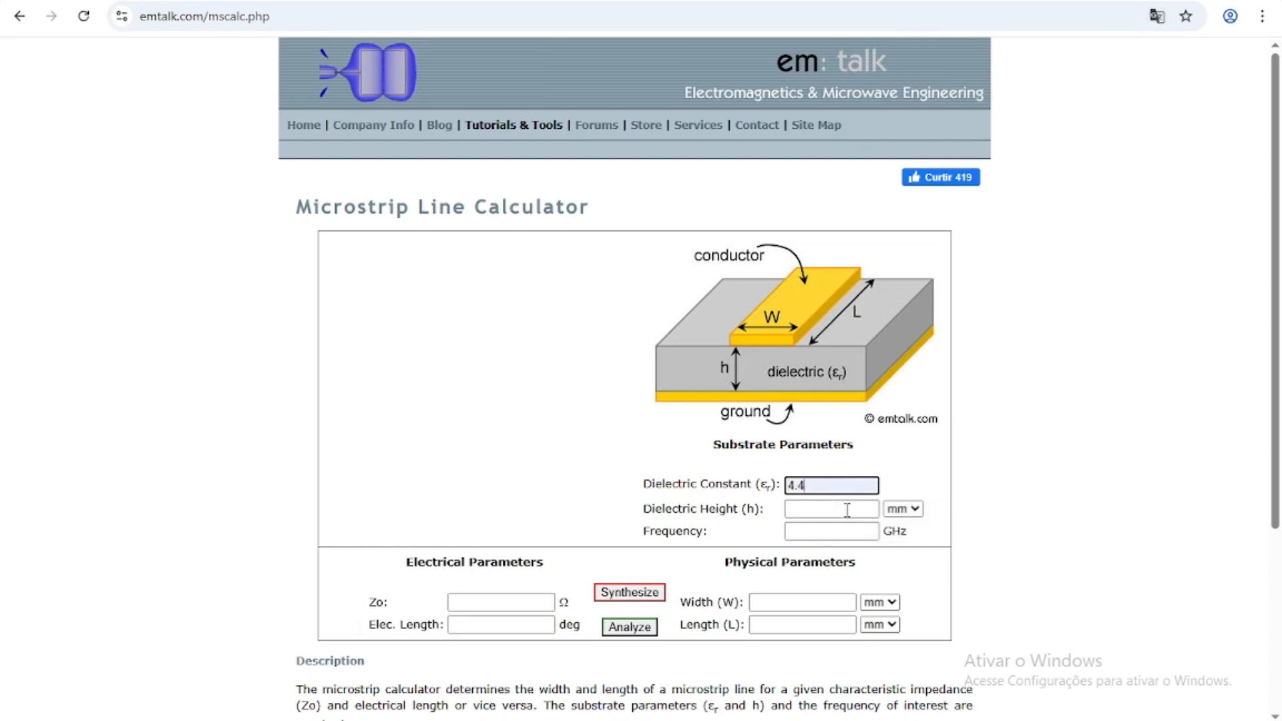
click(832, 508)
click(835, 546)
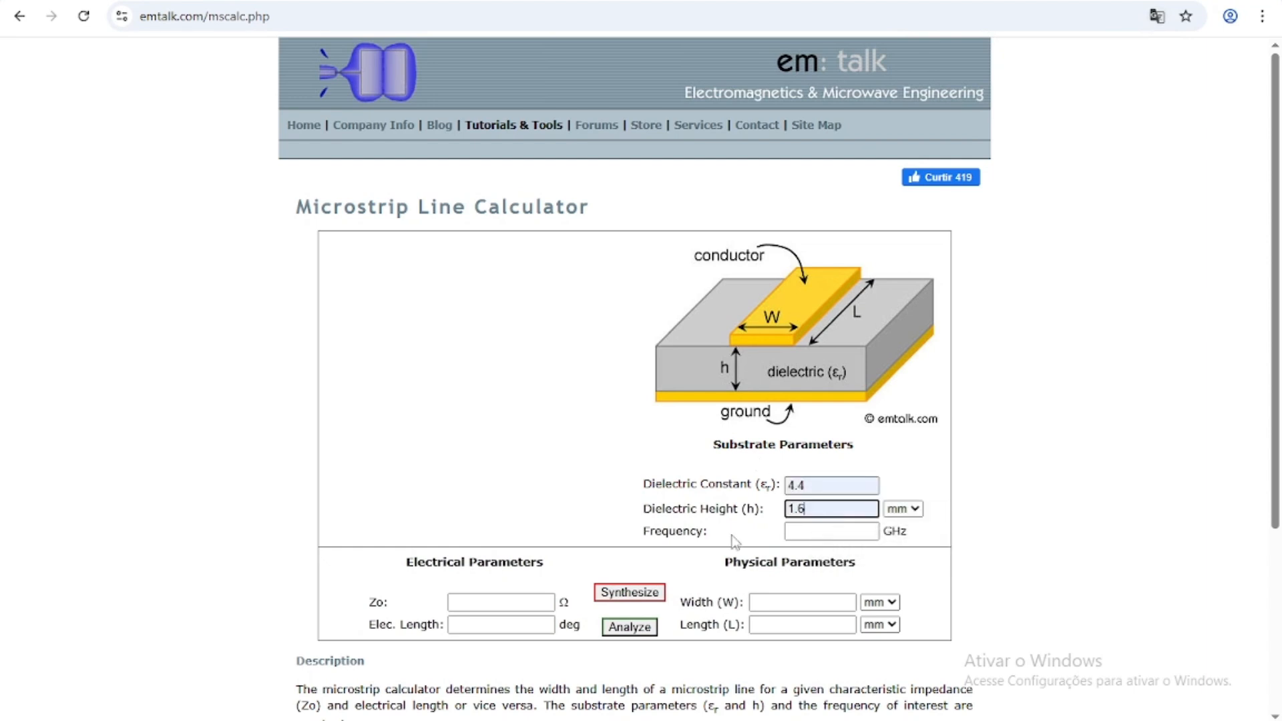
click(823, 531)
click(828, 568)
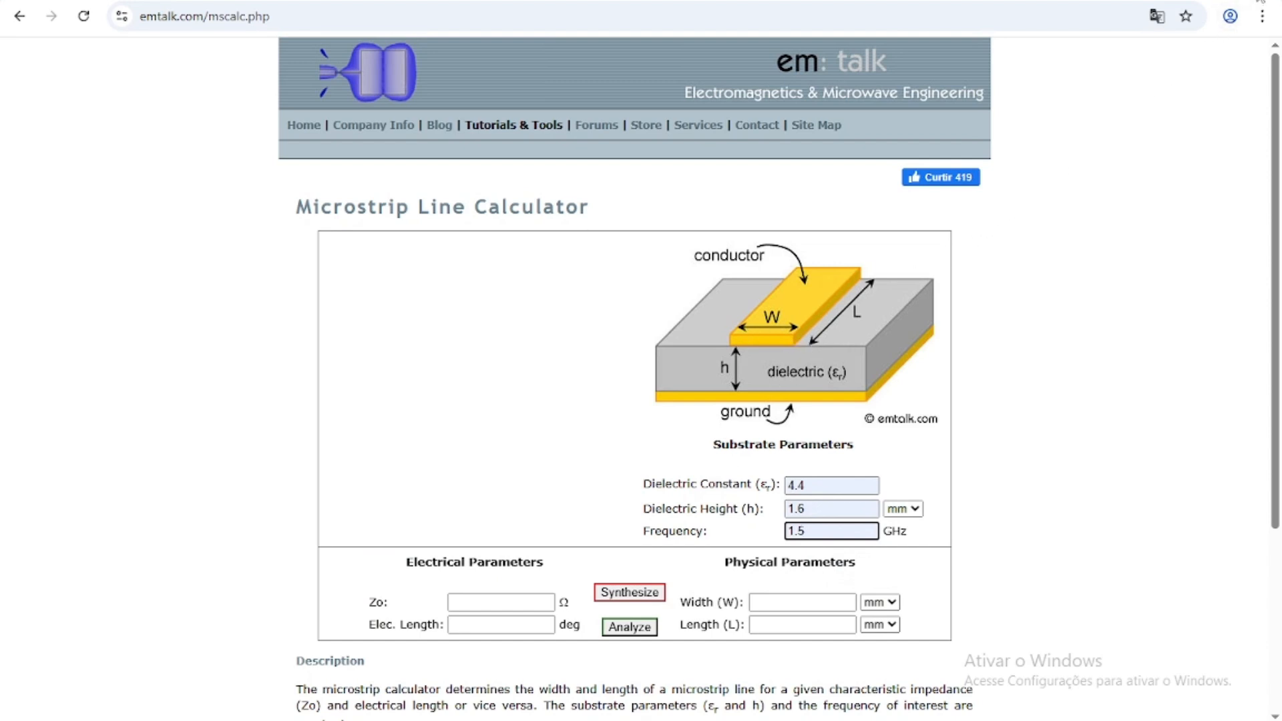
click(1256, 0)
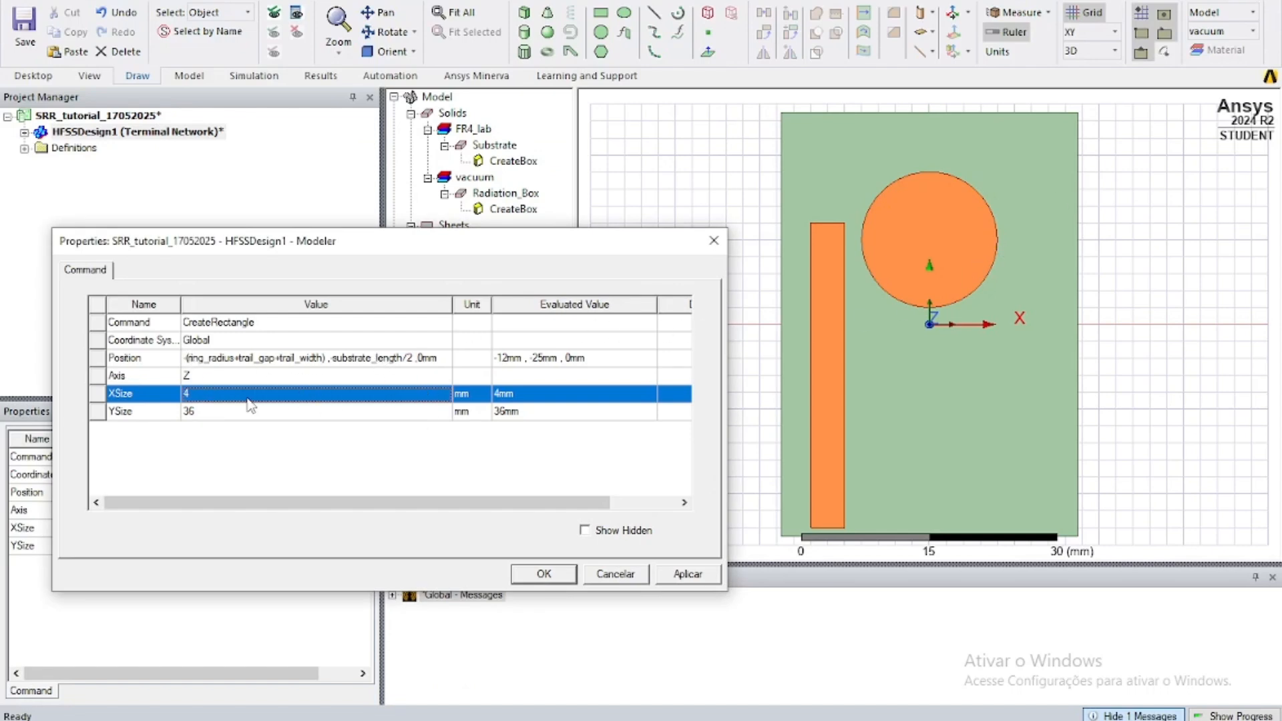
Step: Set the XSize of Trail_Original's rectangle to the variable trail_width
click(214, 397)
key(BackSpace)
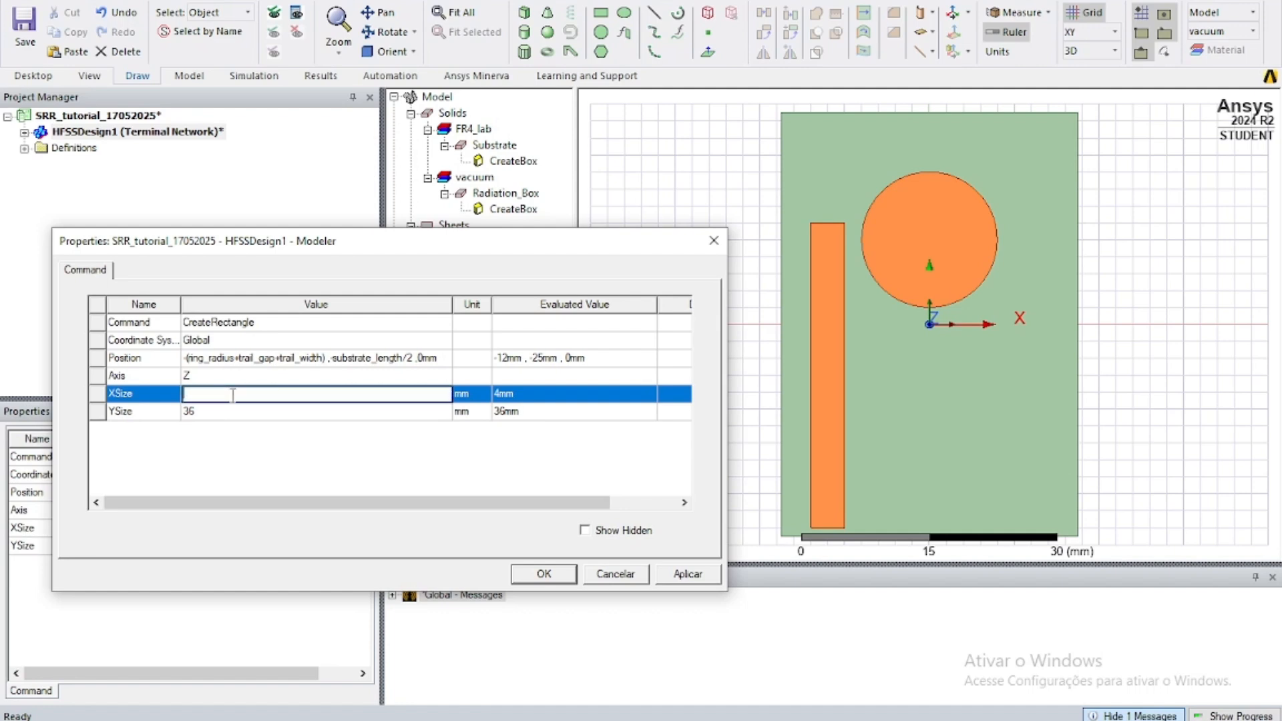
text(trai)
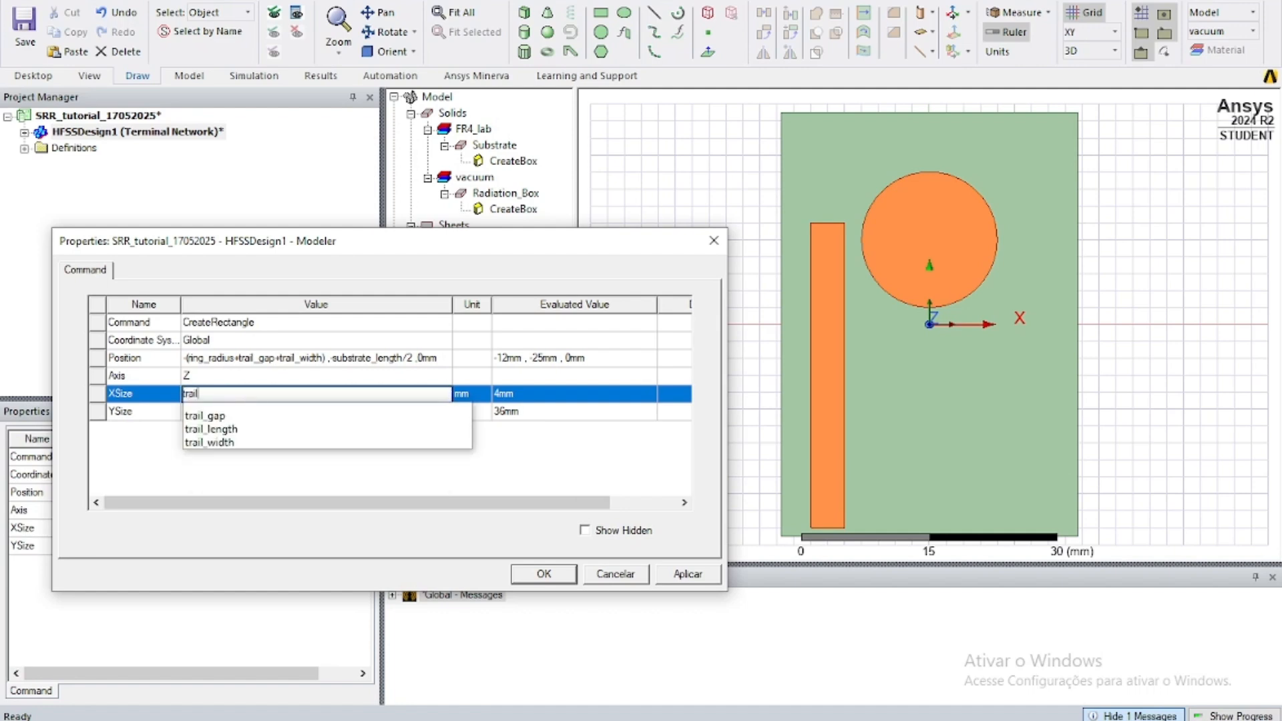
text(l)
key(Down)
key(Down)
key(Down)
key(Return)
Step: Set the YSize of Trail_Original's rectangle to the variable trail_length and accept the rectangle's properties
click(227, 411)
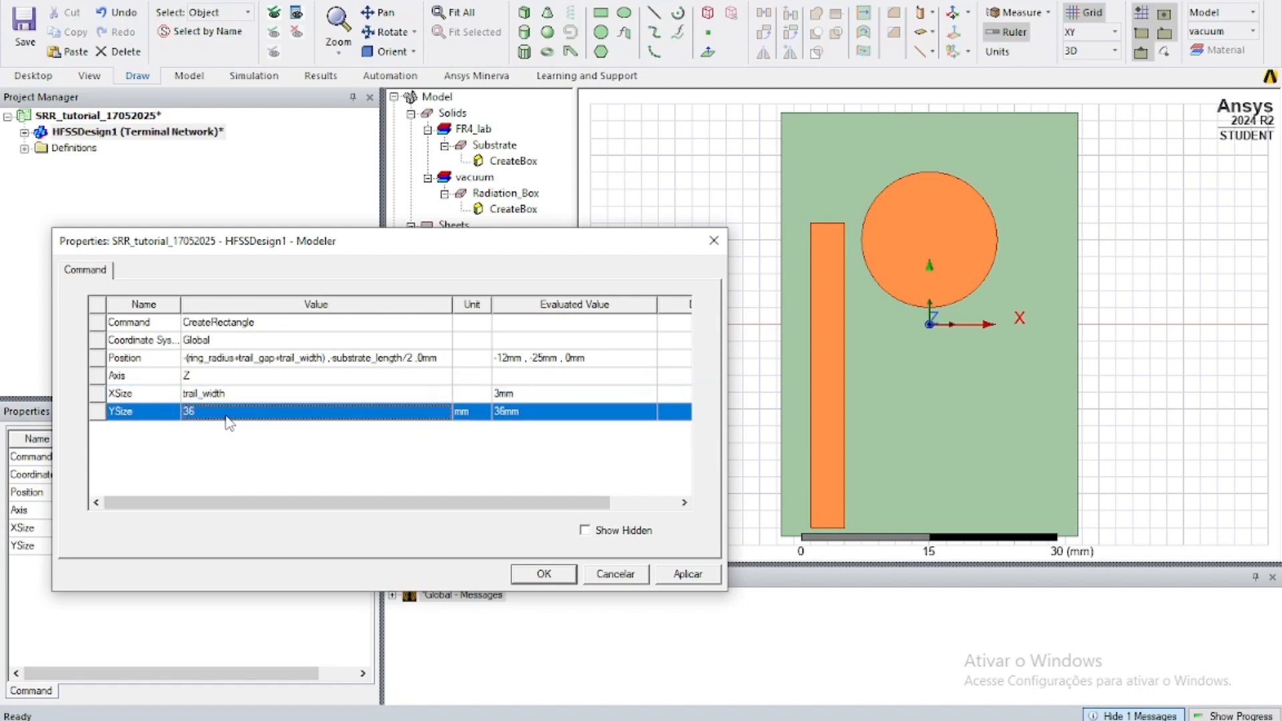
key(BackSpace)
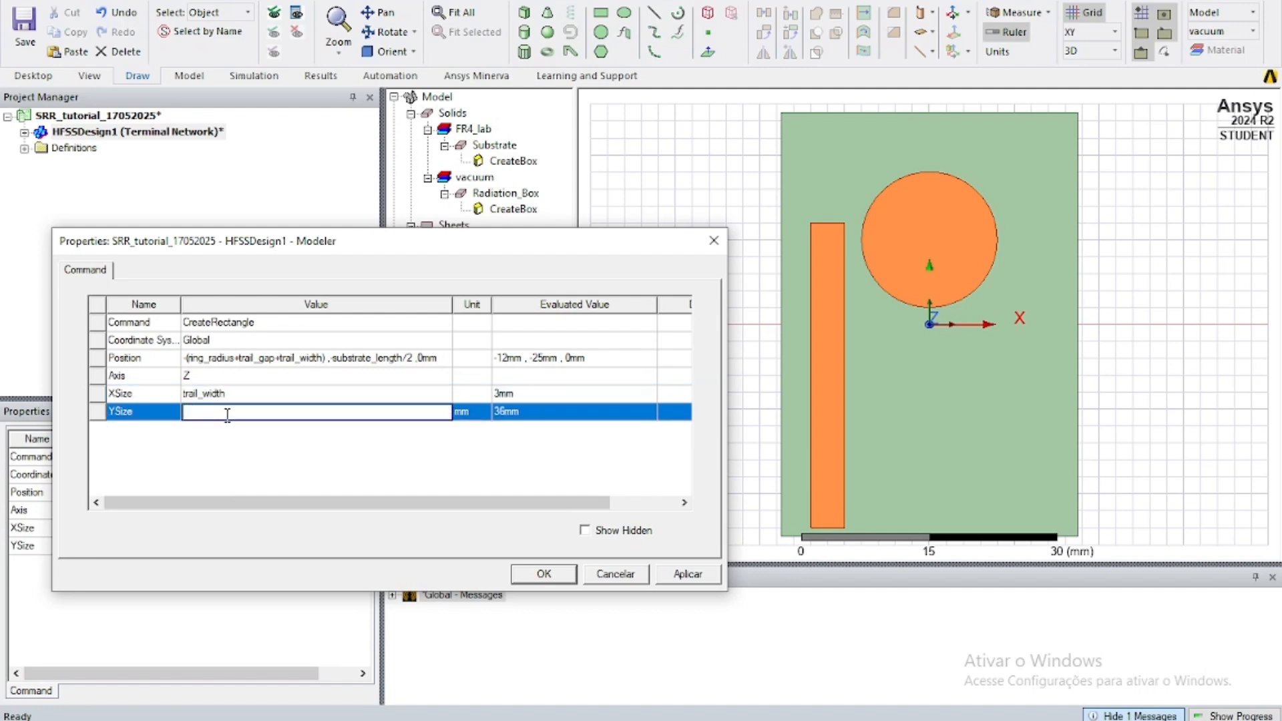
text(tra)
key(Down)
key(Down)
key(Return)
click(538, 576)
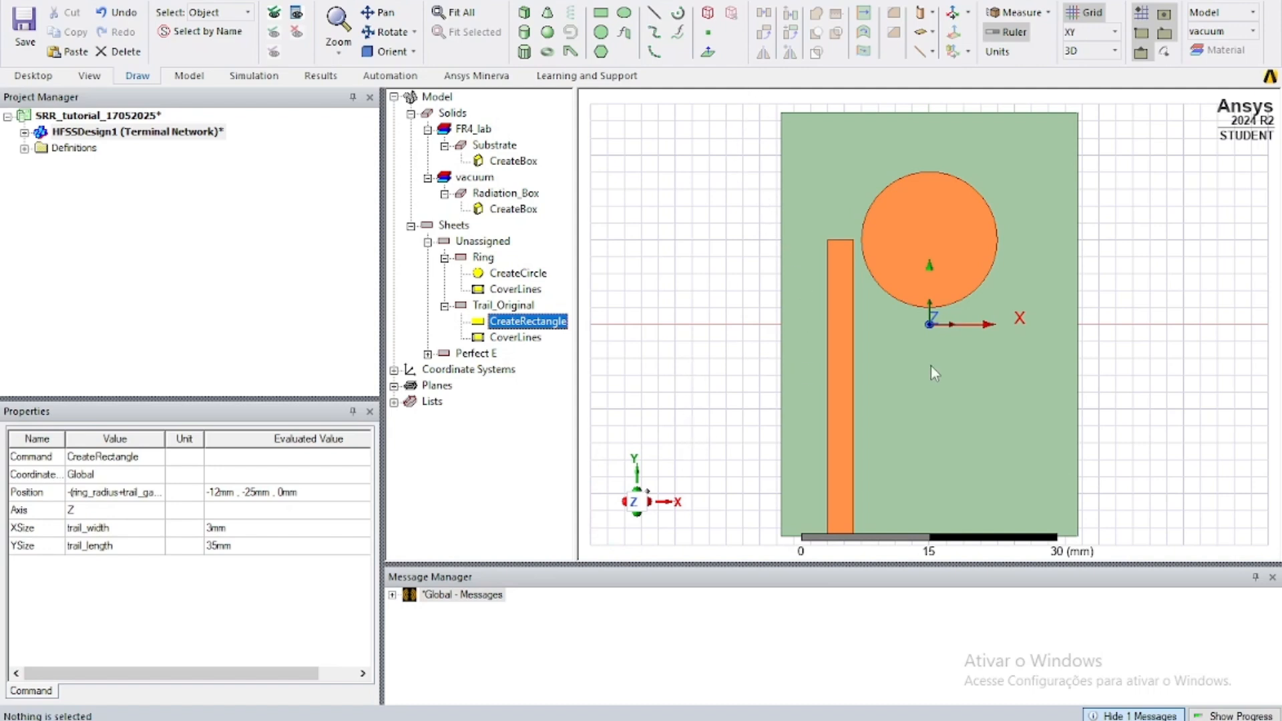
Step: Mirror-duplicate Trail_Original across the plane normal to X, anchored at the midpoint of the substrate's lower edge (0, -25, 0)
click(843, 346)
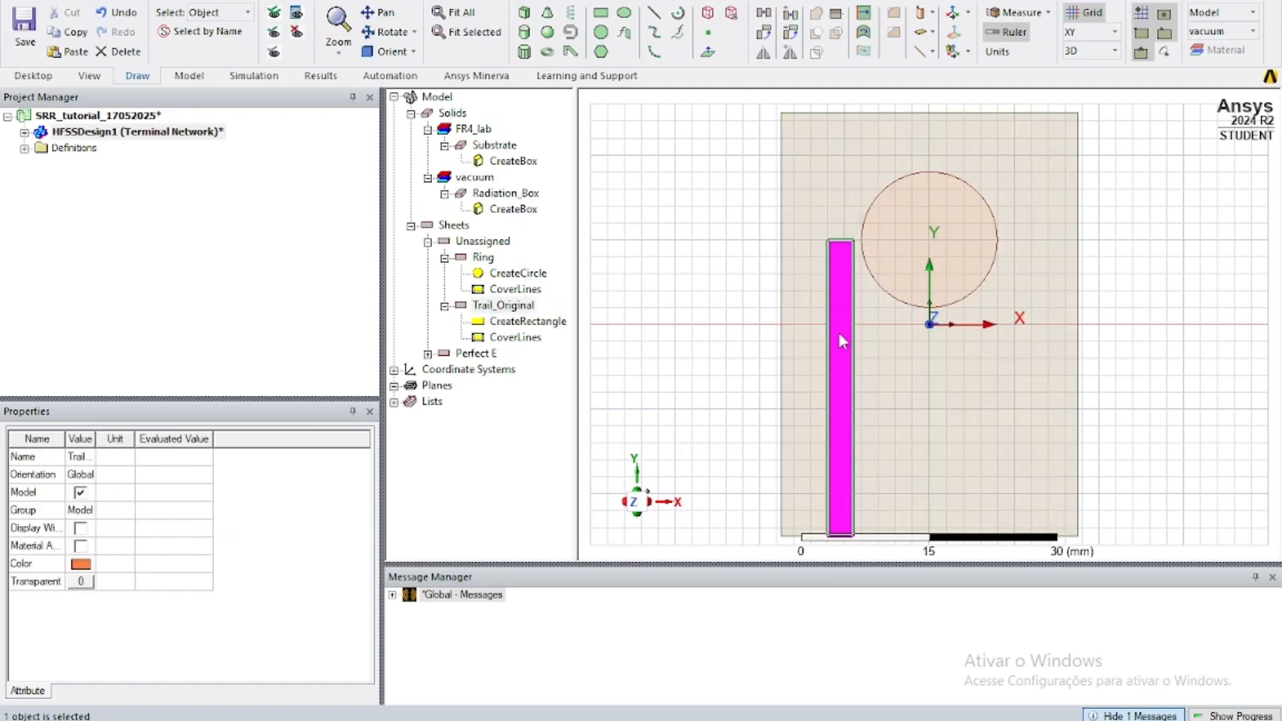
click(790, 54)
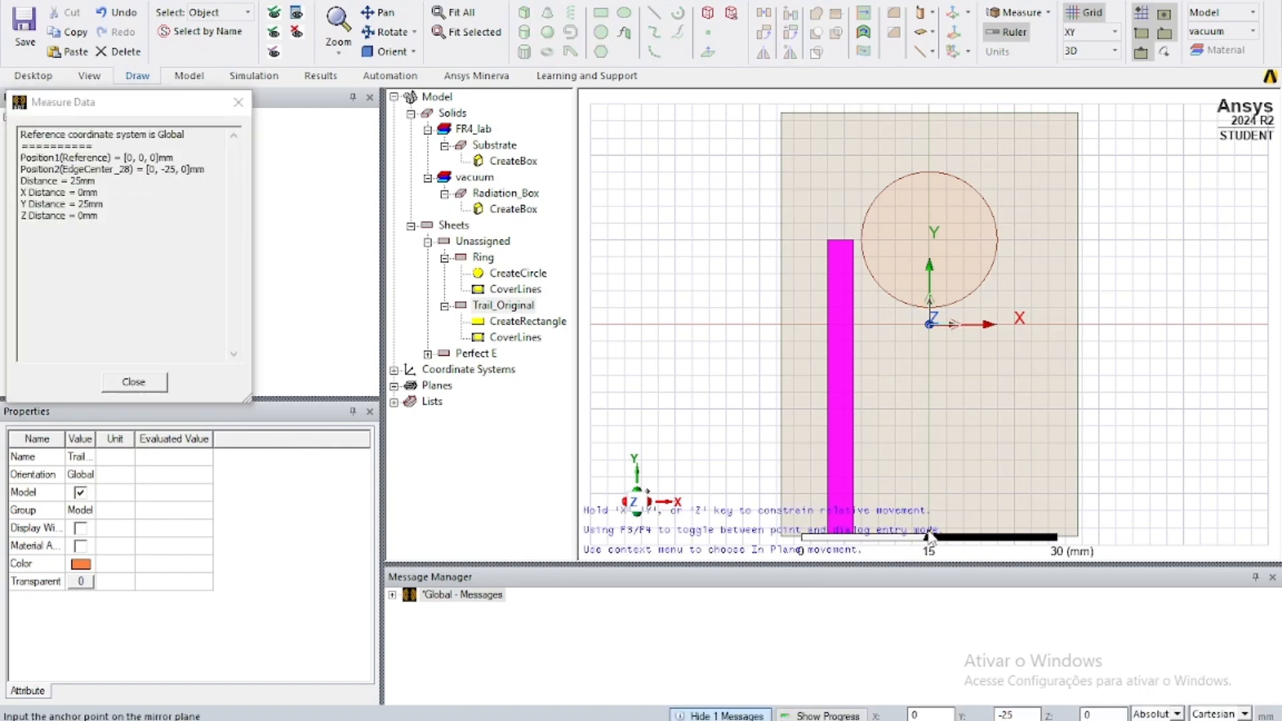
click(928, 538)
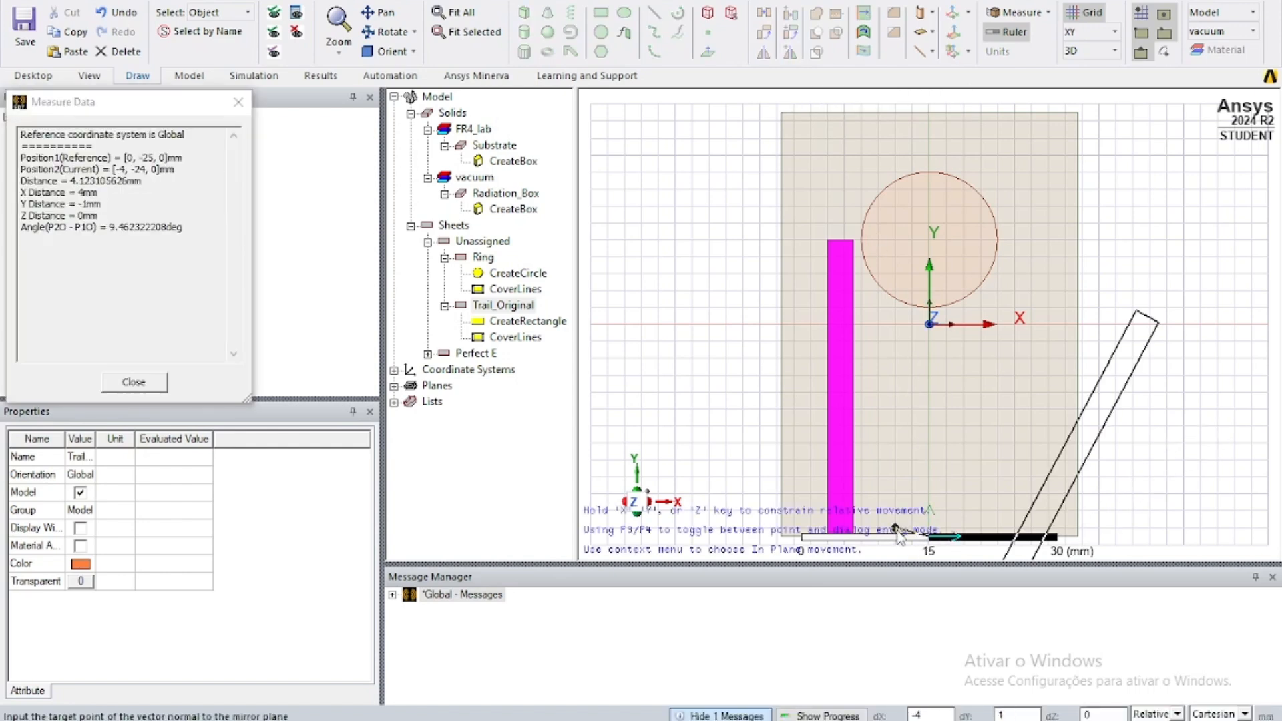
click(840, 534)
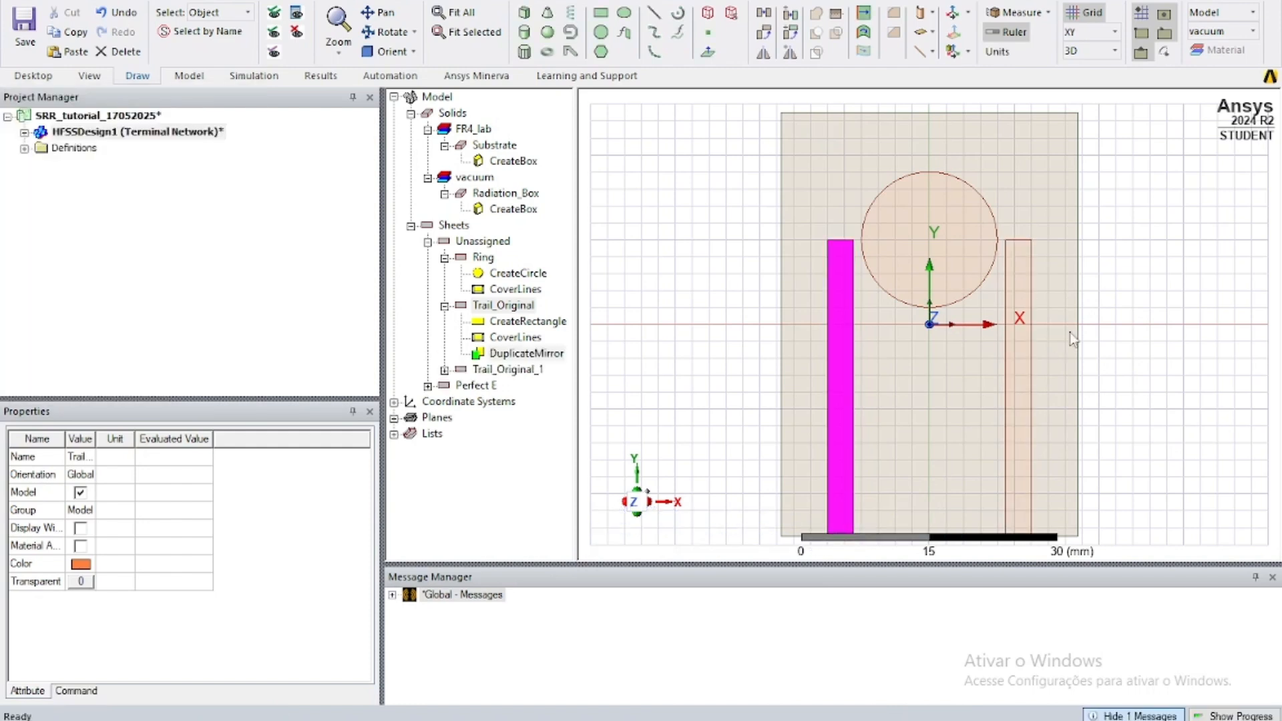
Step: Rename the mirrored copy of the trail as Trail_Mirrored and clear the selection
click(507, 371)
right_click(513, 372)
click(568, 414)
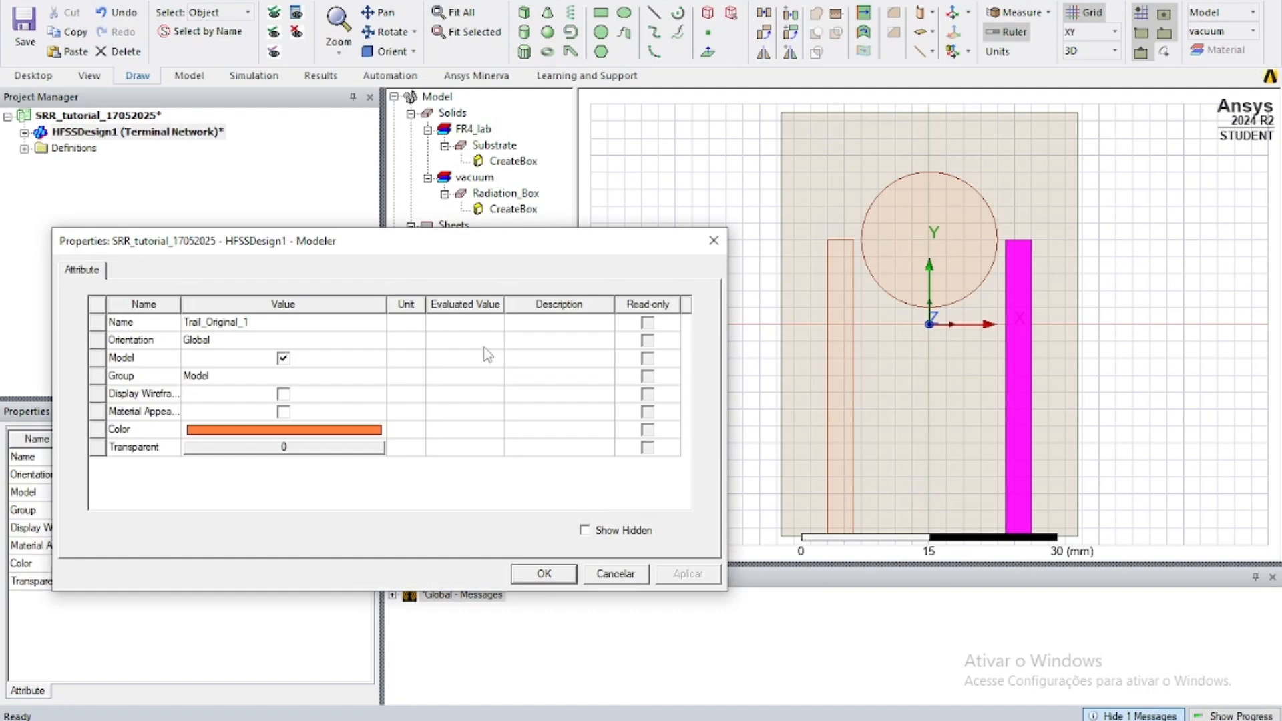
click(303, 322)
click(302, 323)
double_click(285, 322)
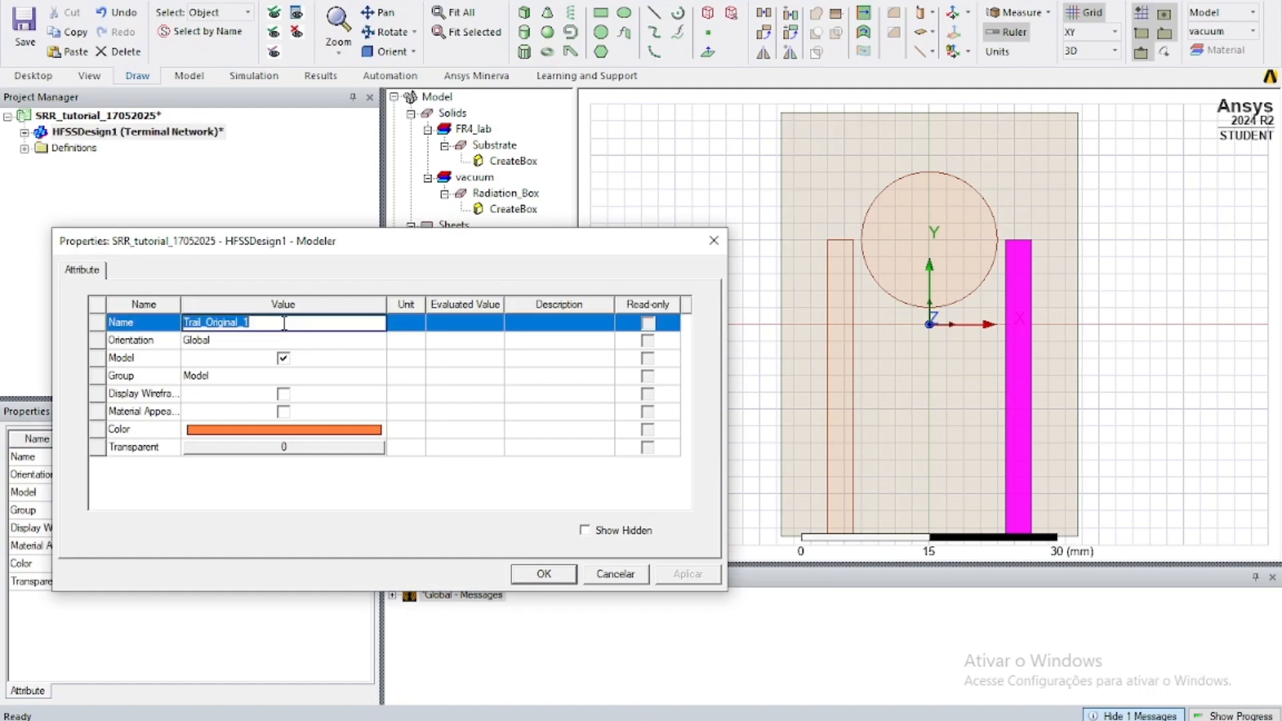
click(224, 322)
drag(205, 322, 280, 322)
text(_Mirrored)
click(554, 578)
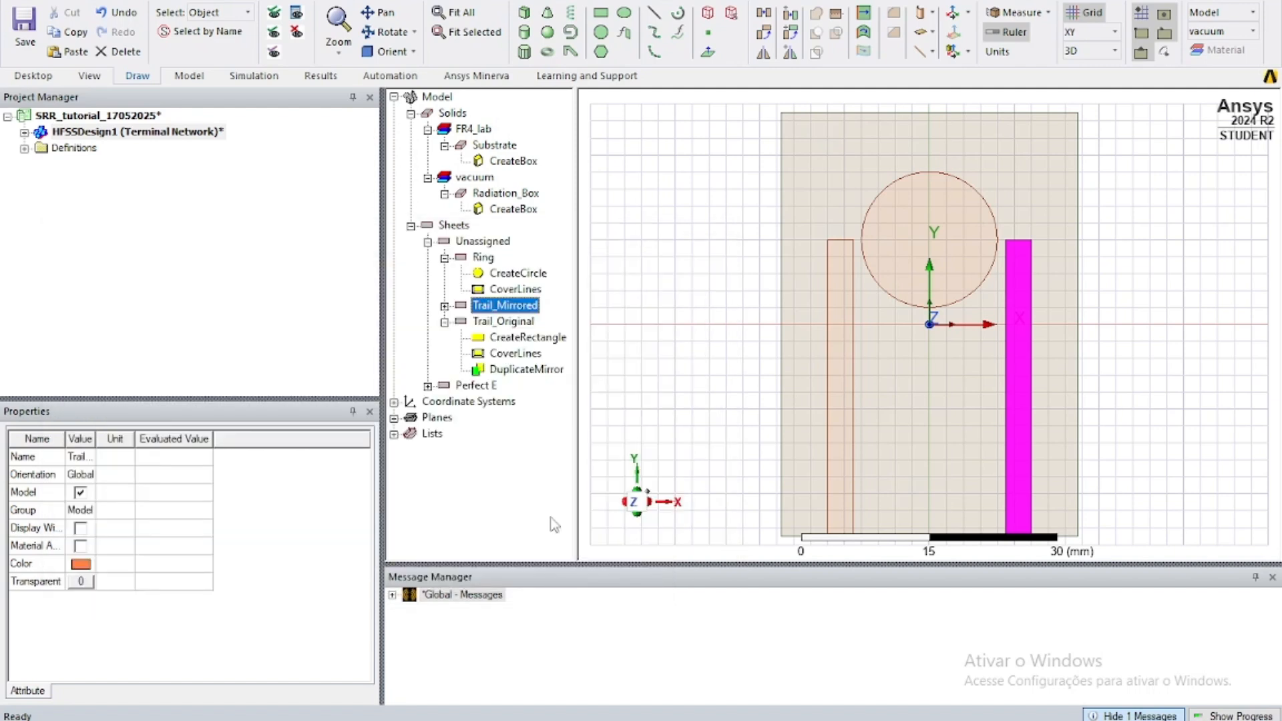
click(656, 411)
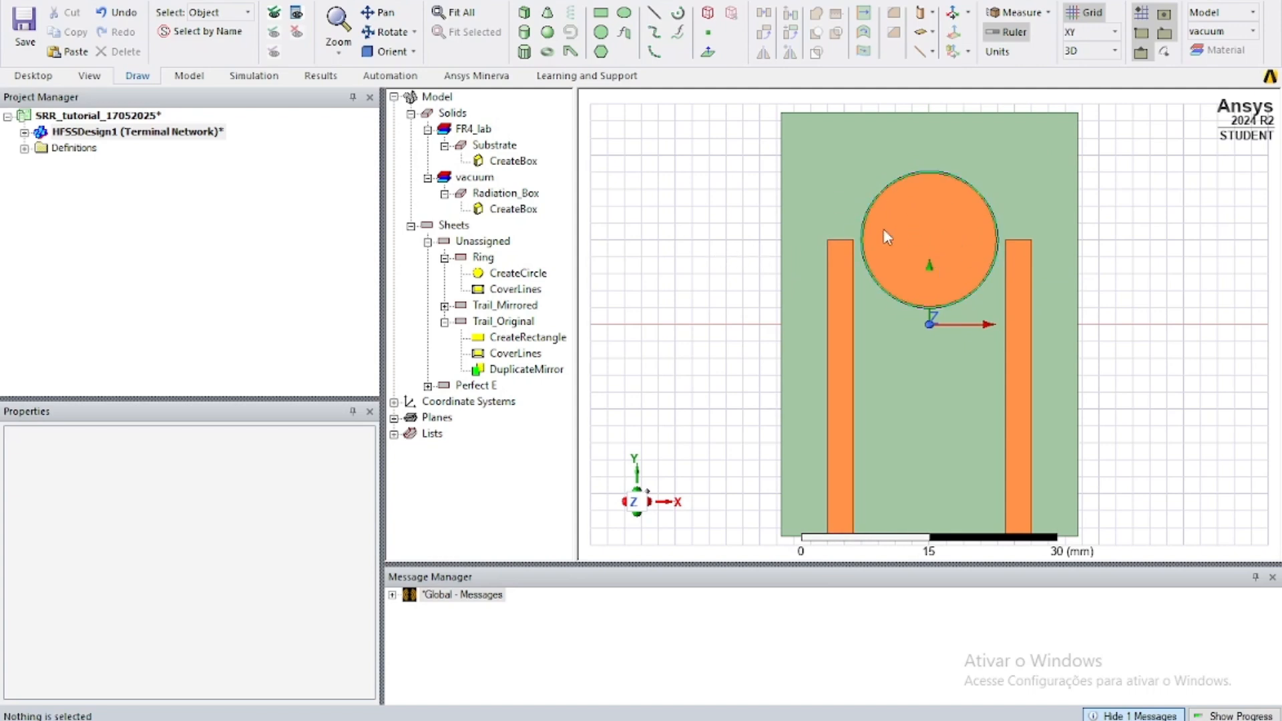
Step: Draw a circle inside the Ring, centred at (0, 10, 0) with a radius of about 6.3 mm
click(601, 32)
click(924, 241)
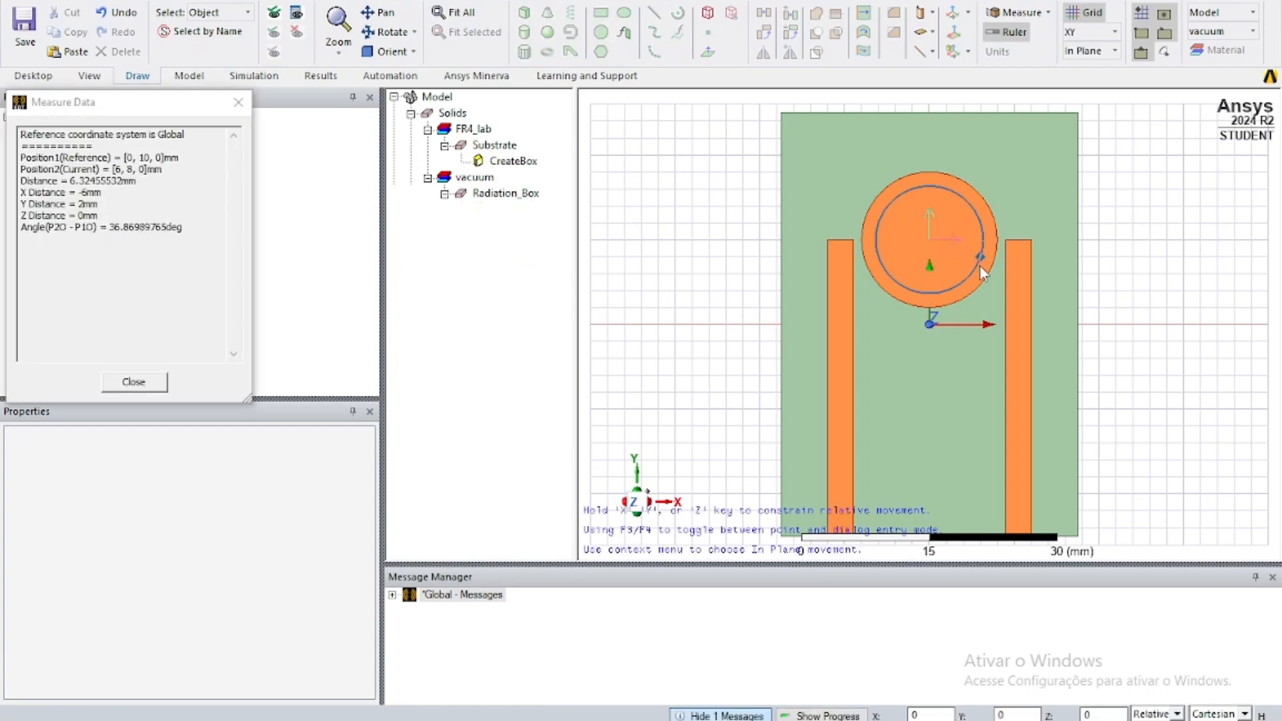
click(979, 266)
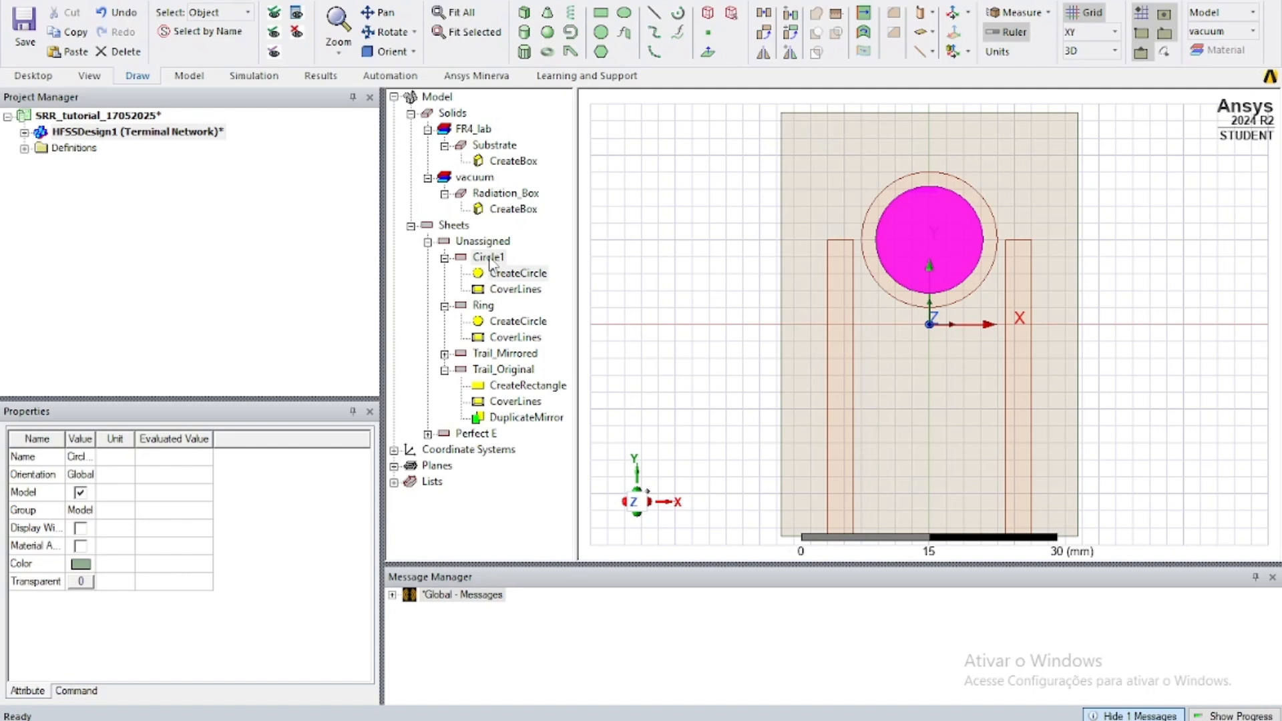
Step: Set the Y coordinate of the inner circle's center position to trail_length-substrate_length/2
double_click(512, 273)
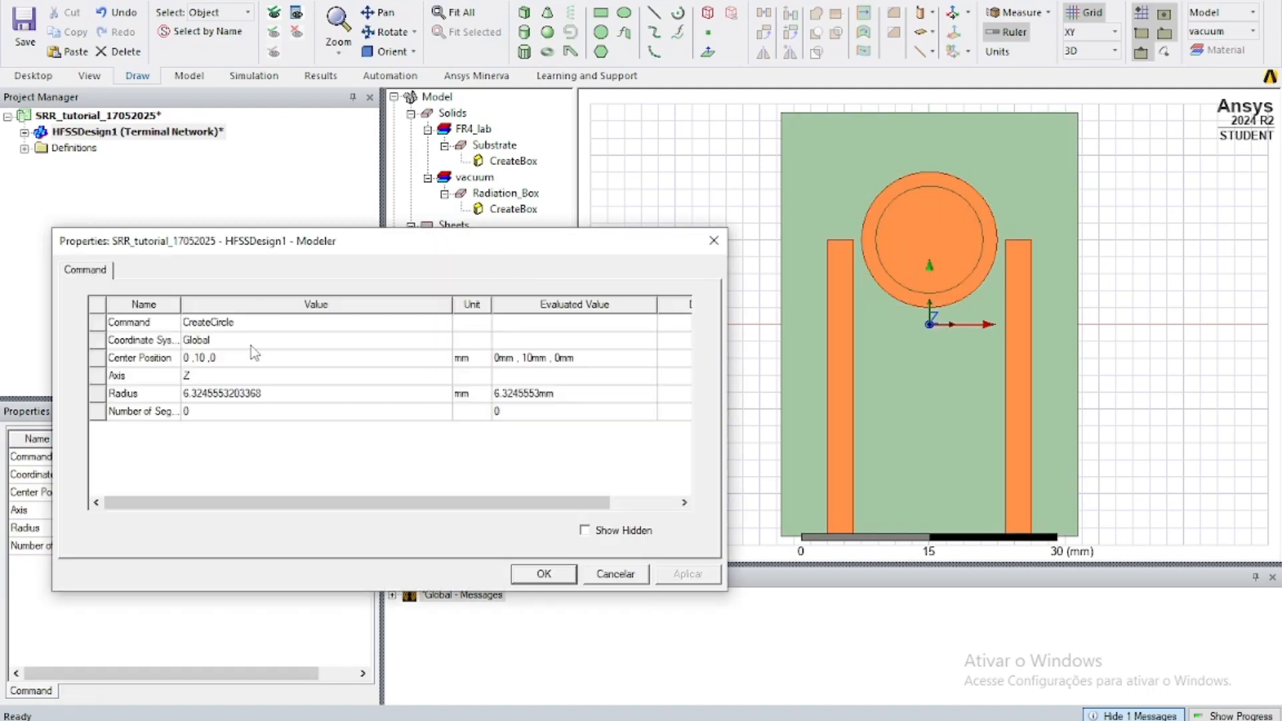
click(217, 361)
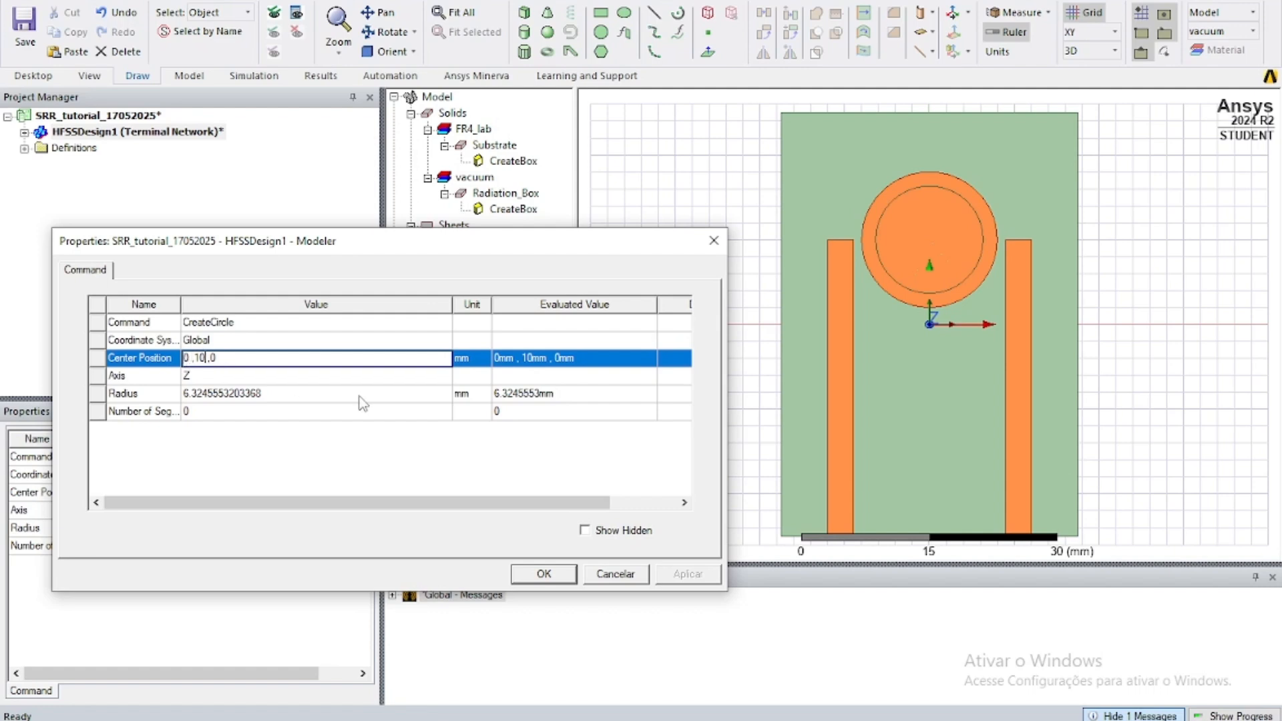
key(BackSpace)
key(BackSpace)
key(BackSpace)
text(trail)
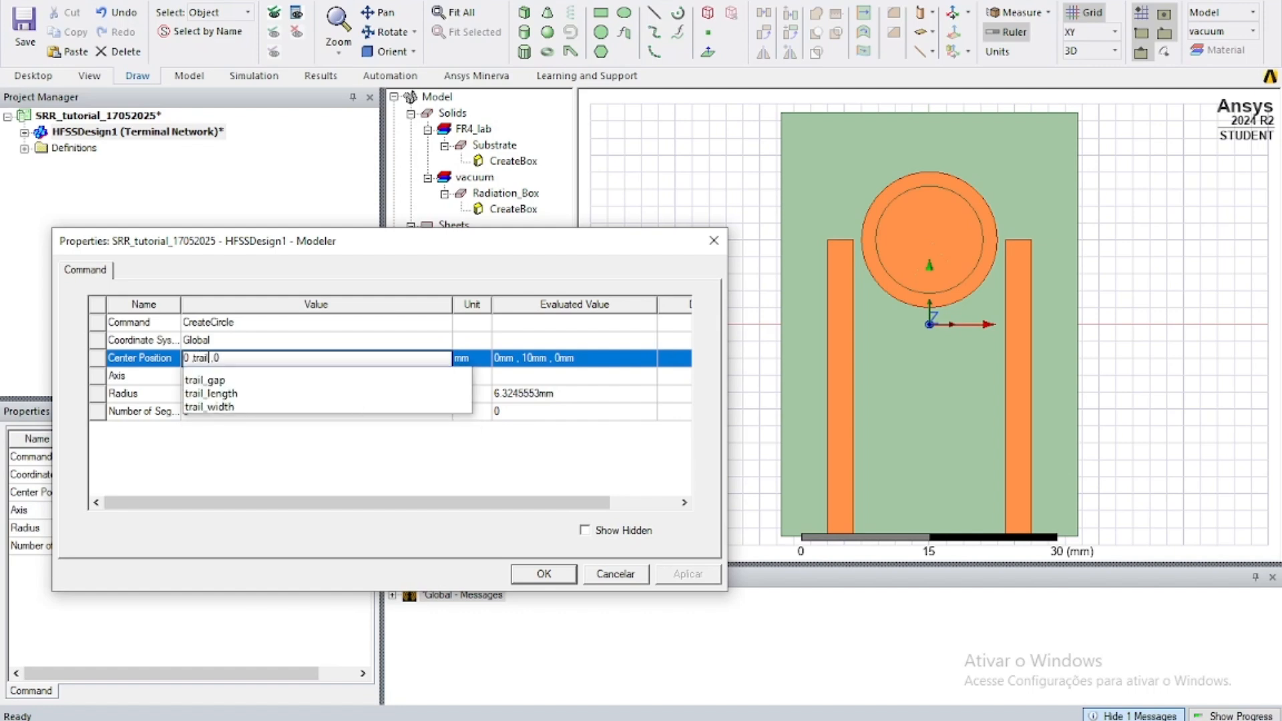
key(Down)
key(Down)
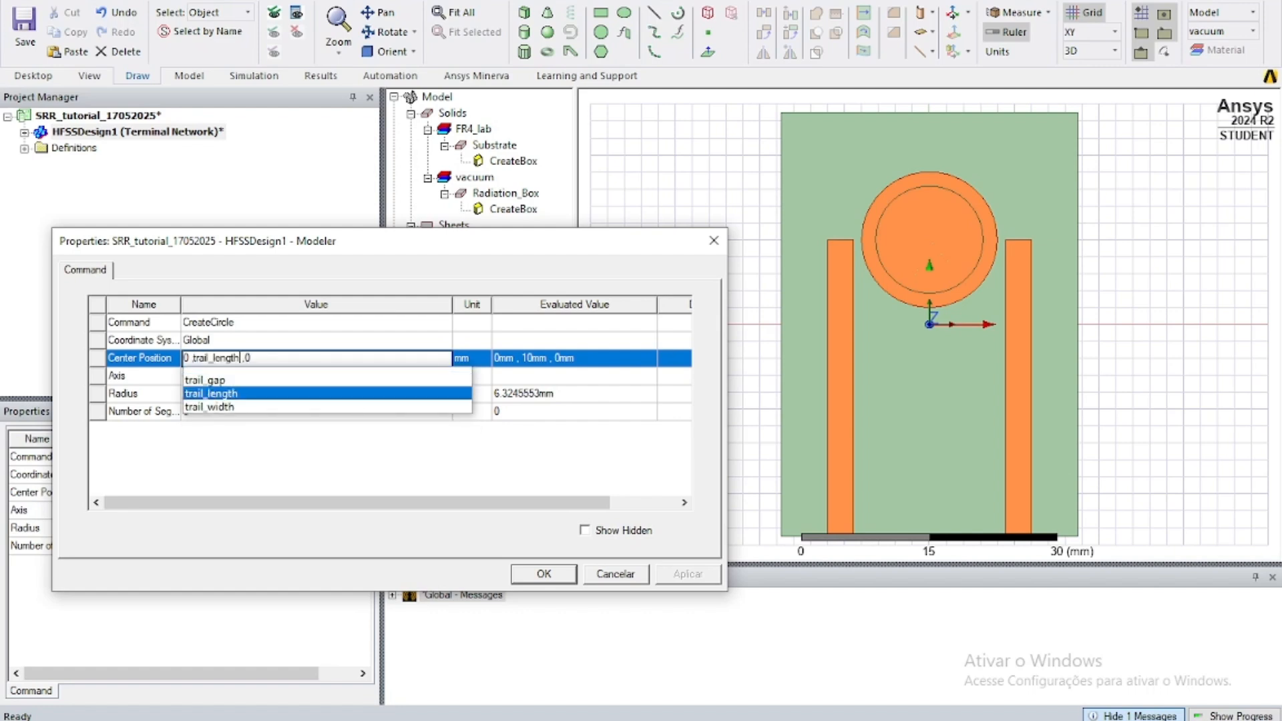
key(Return)
text(-subs)
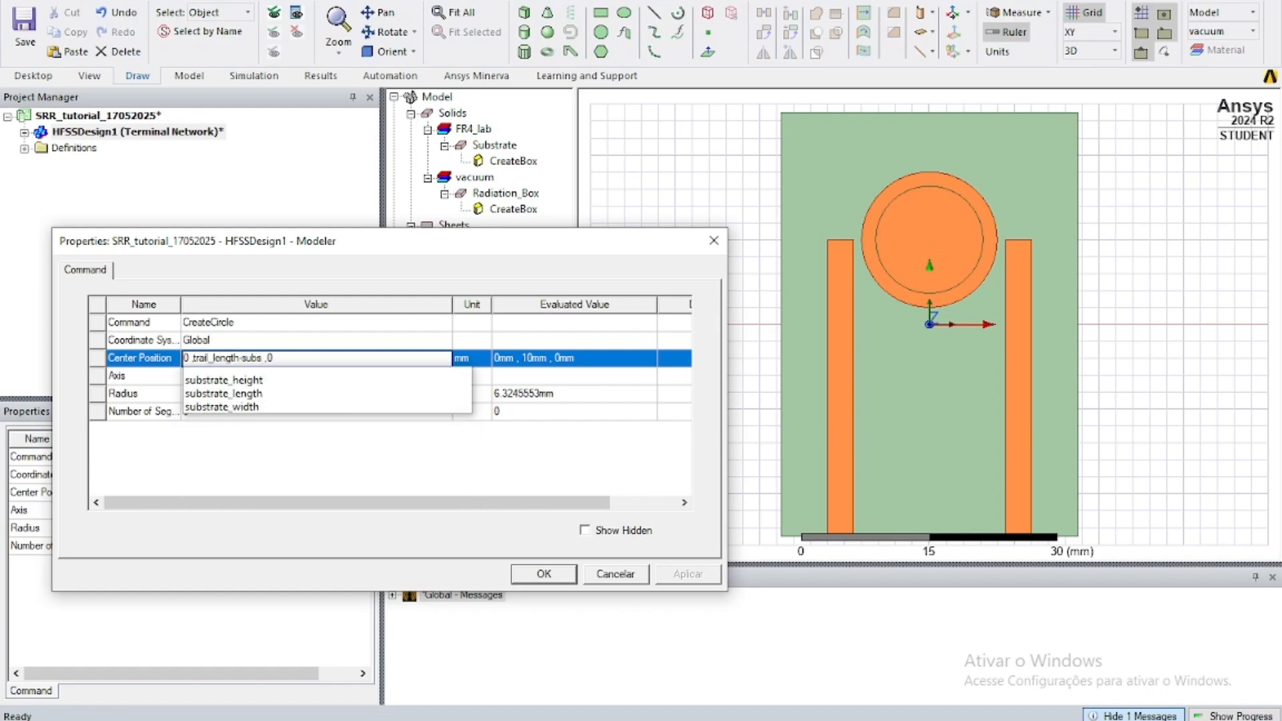
key(Down)
key(Down)
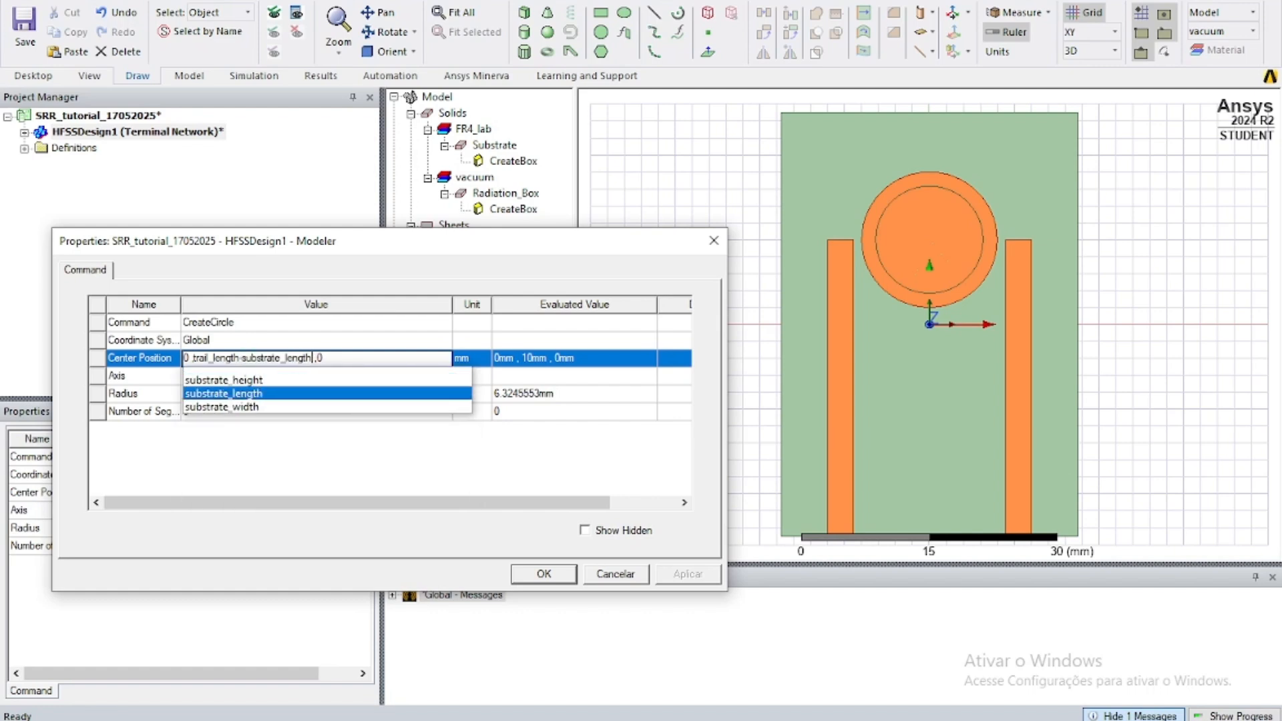
key(Return)
text(/2)
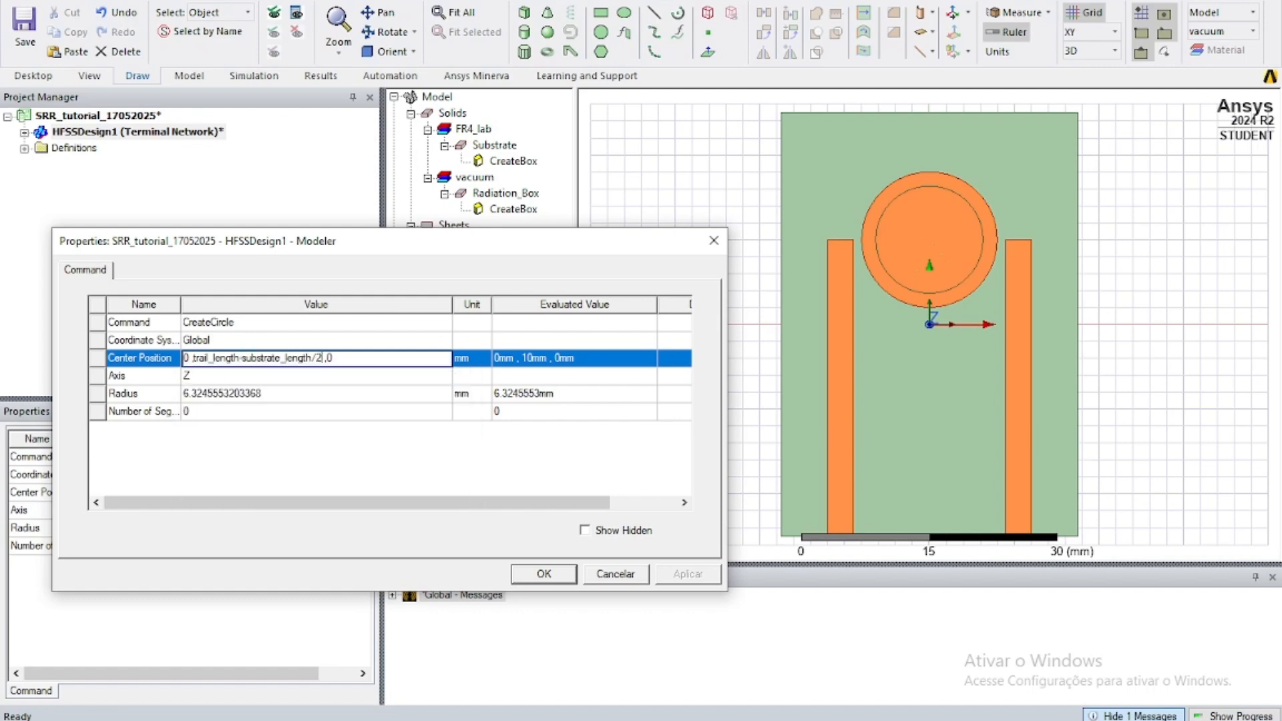
Step: Set the inner circle's radius to the expression ring_radius-ring_width
click(265, 394)
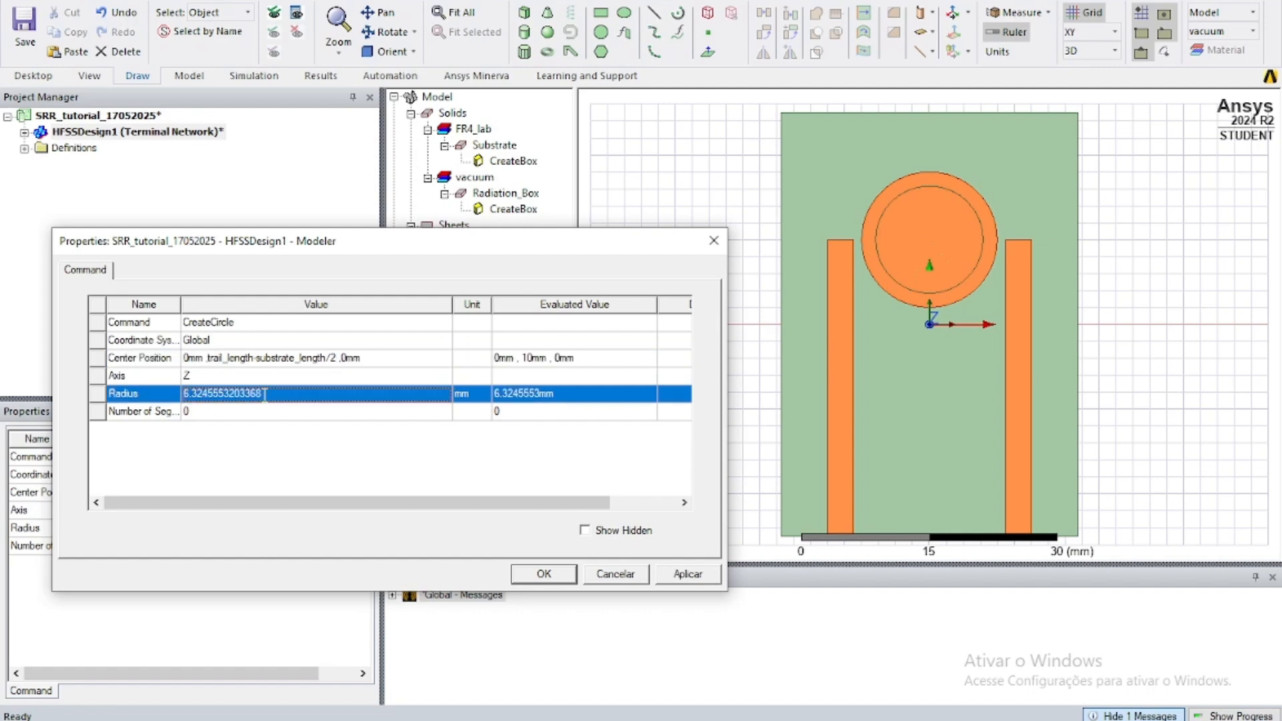
double_click(265, 394)
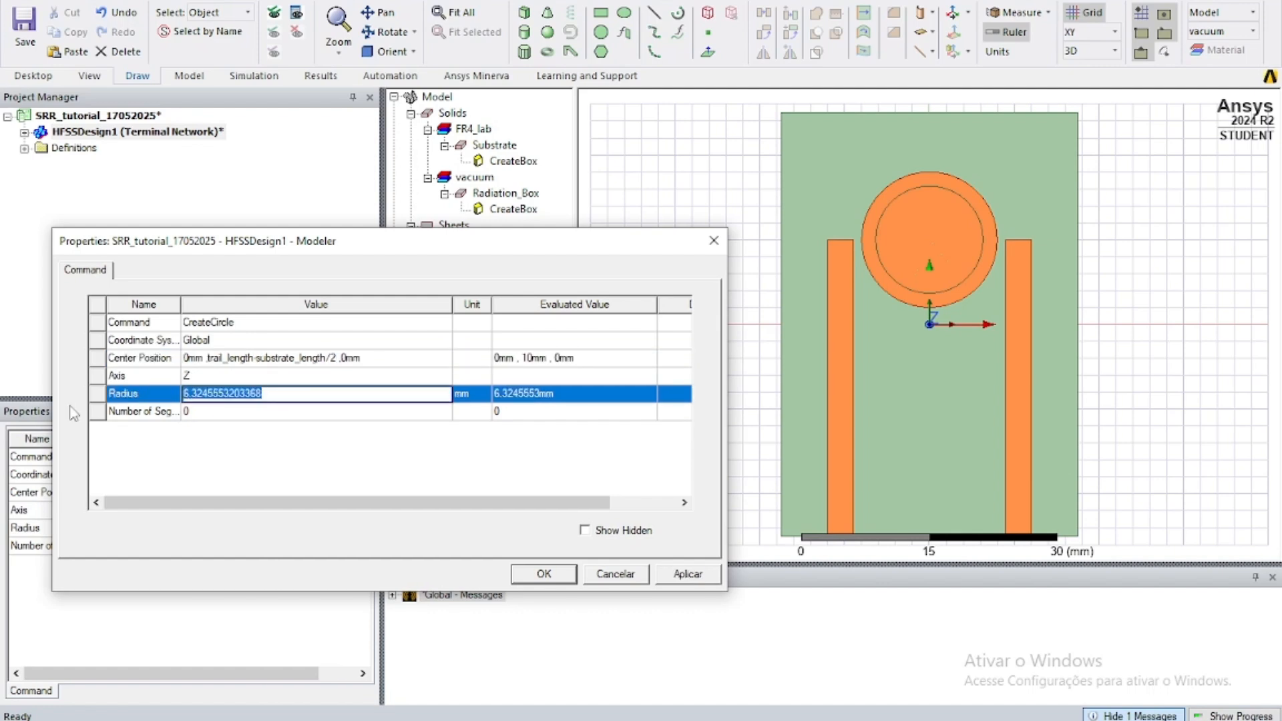
text(ring)
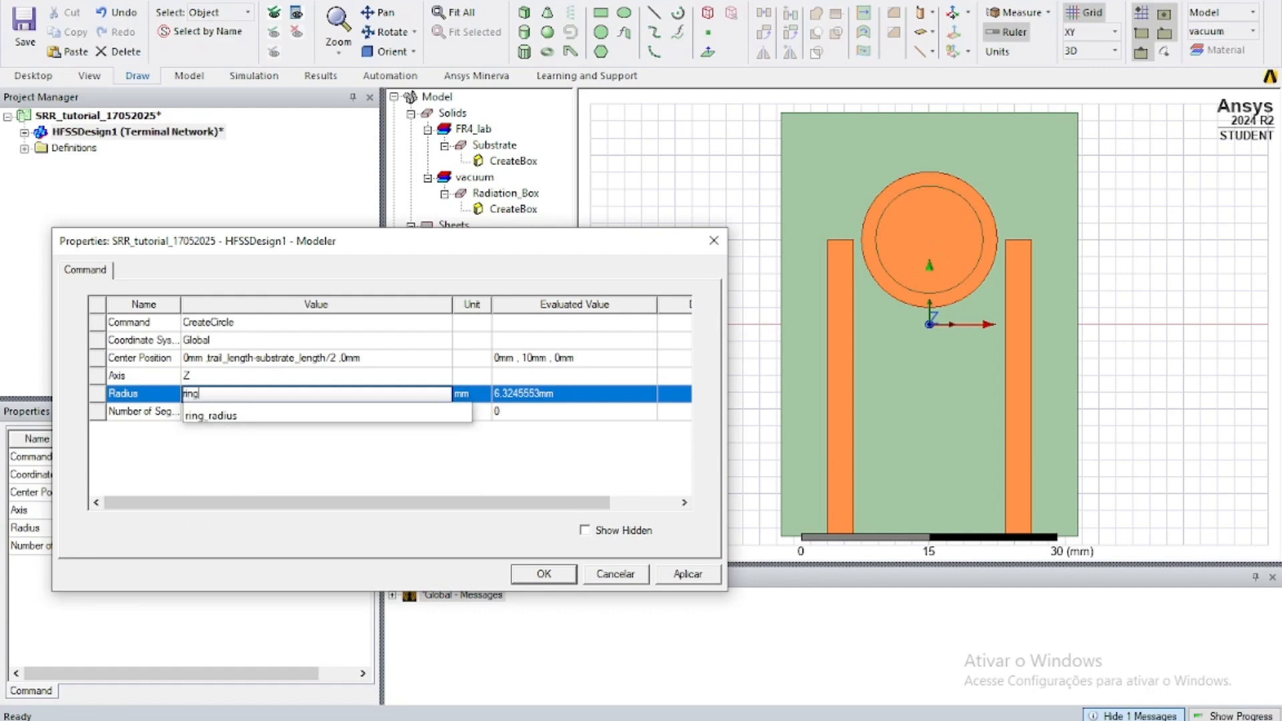
key(Down)
key(Return)
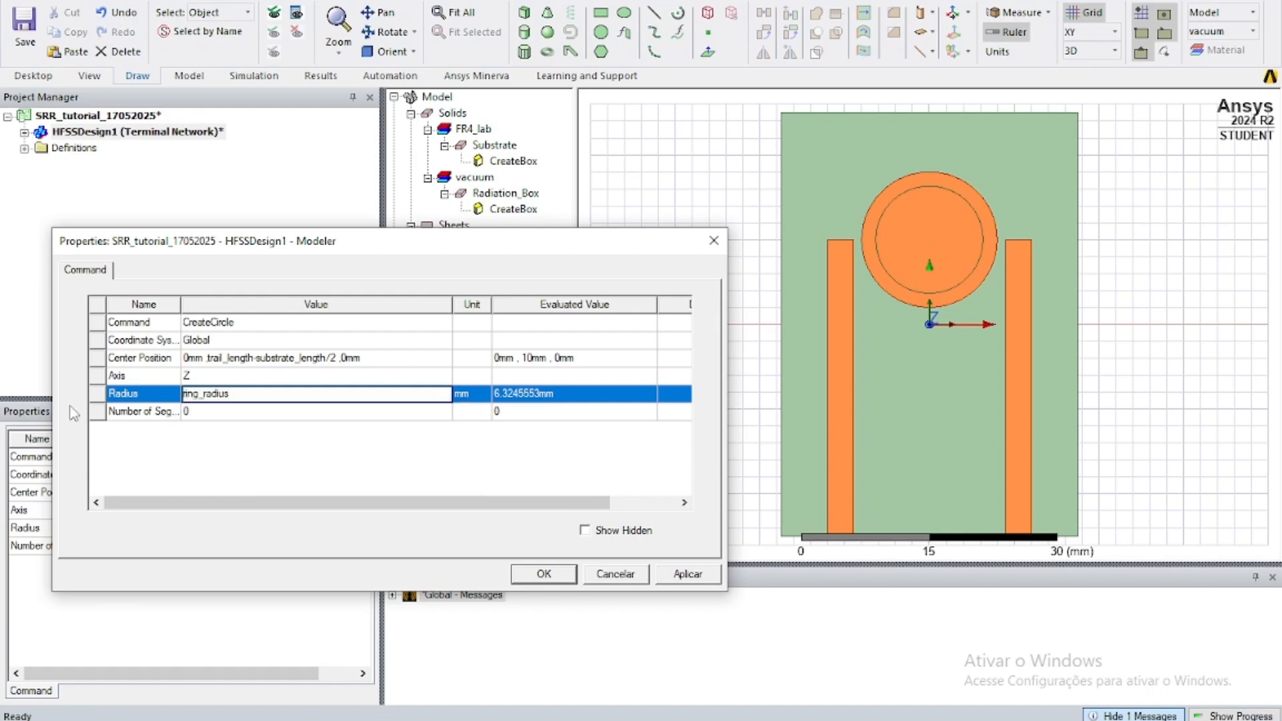
text(-ri)
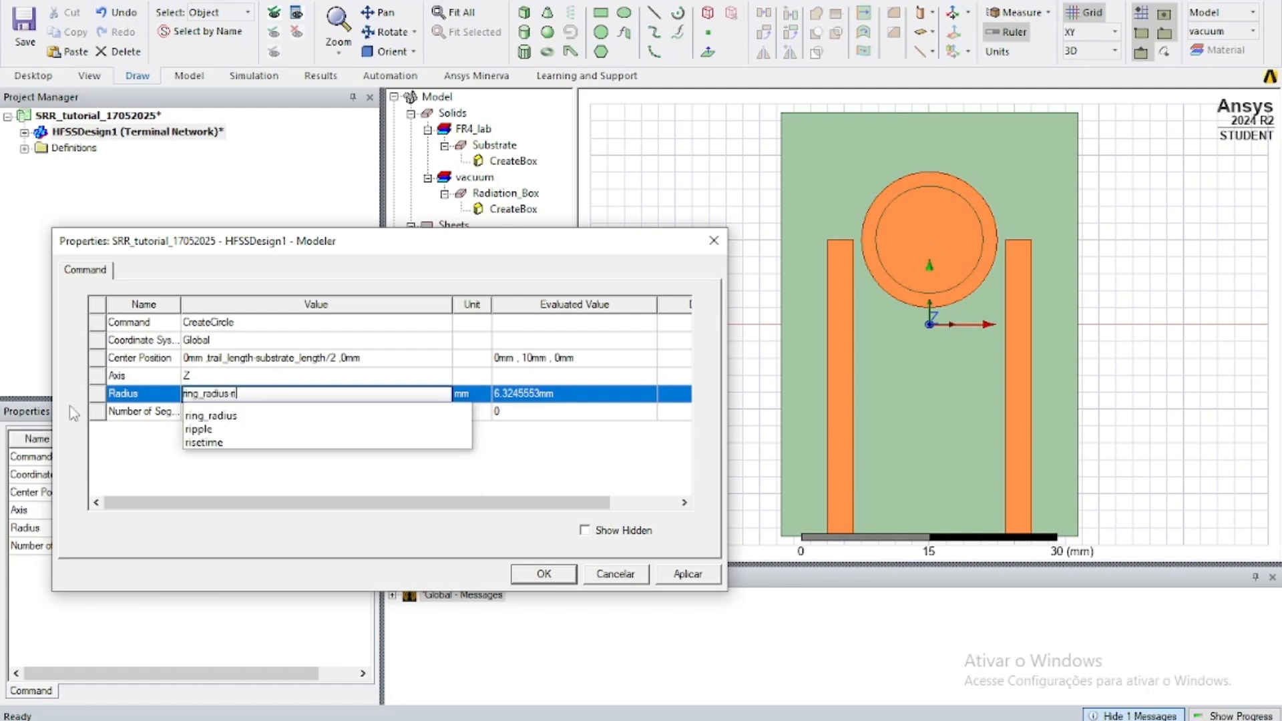
text(ng_width)
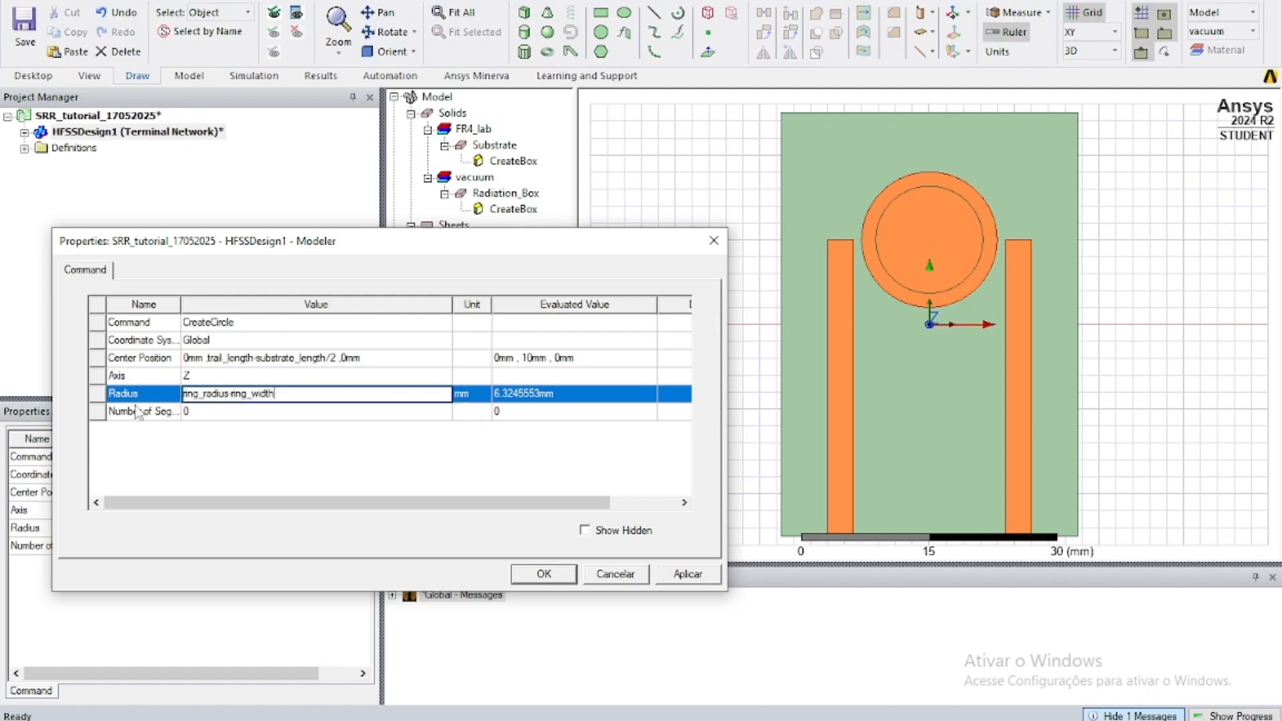
Step: Define the new variable ring_width with unit type Length and a value of 2 mm
click(247, 430)
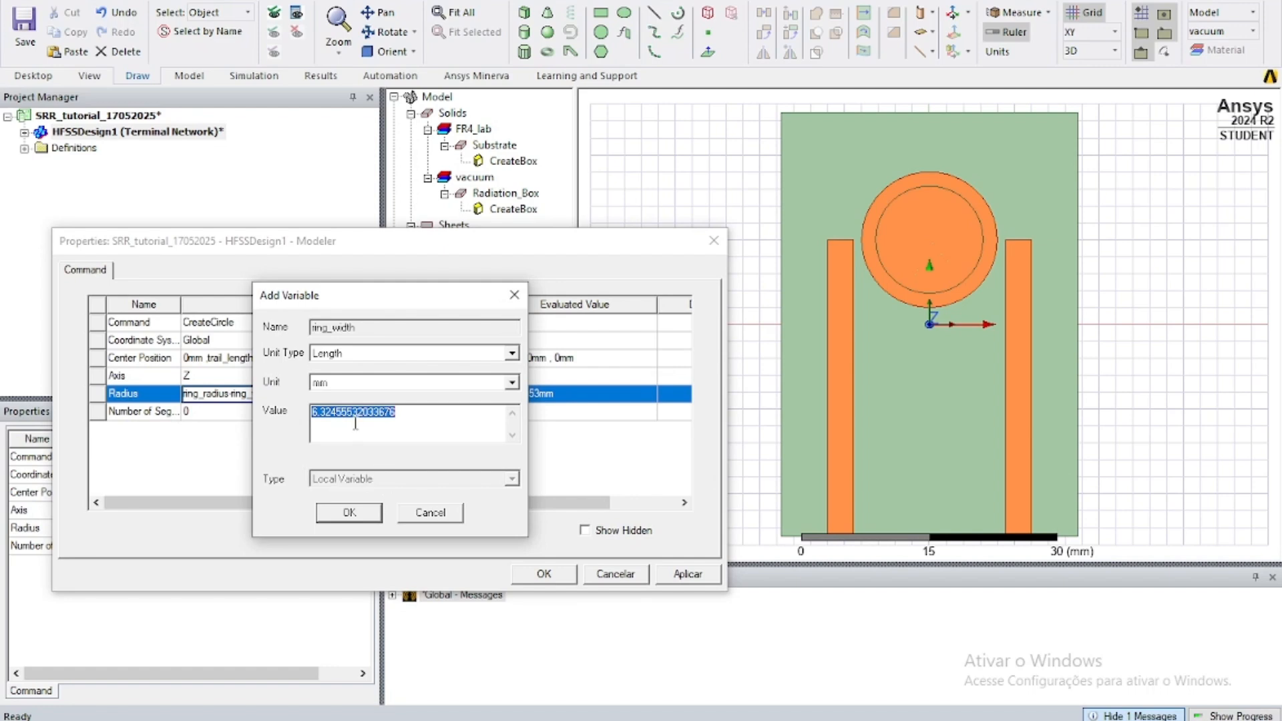
text(2)
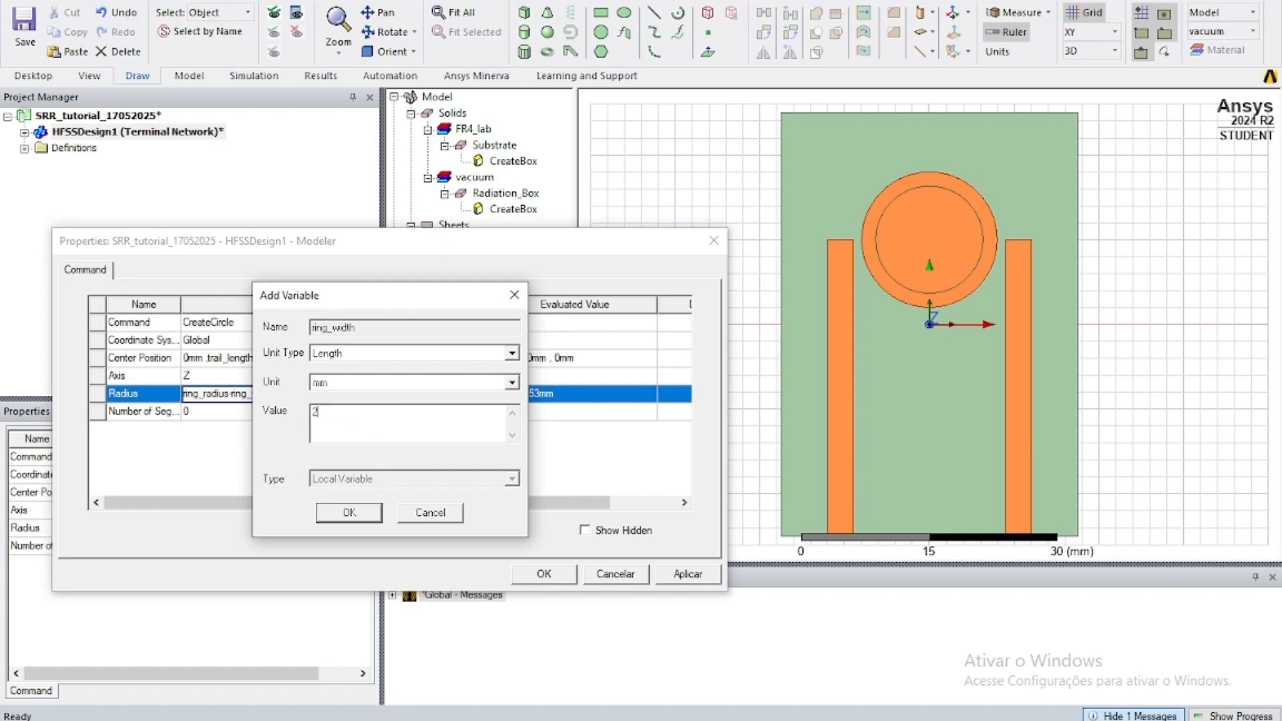
click(346, 513)
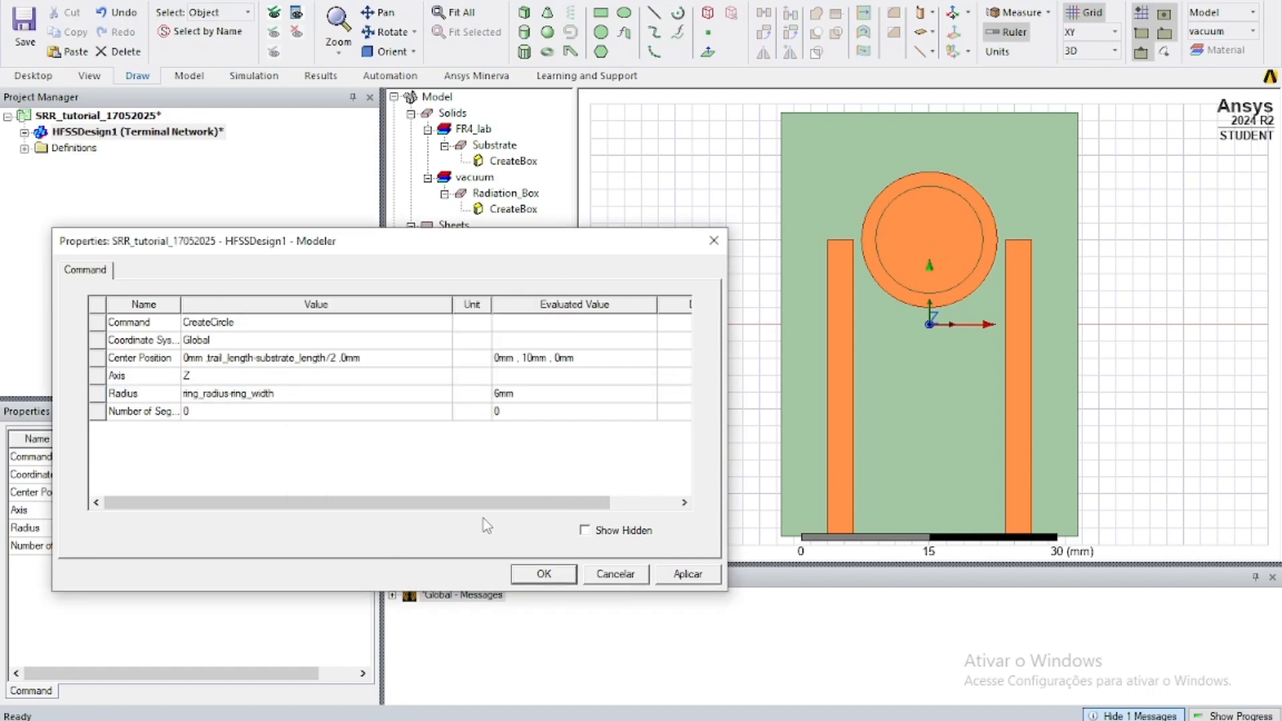
Step: Apply the inner circle's parameters and subtract Circle1 from the Ring sheet without cloning the tool object
click(539, 574)
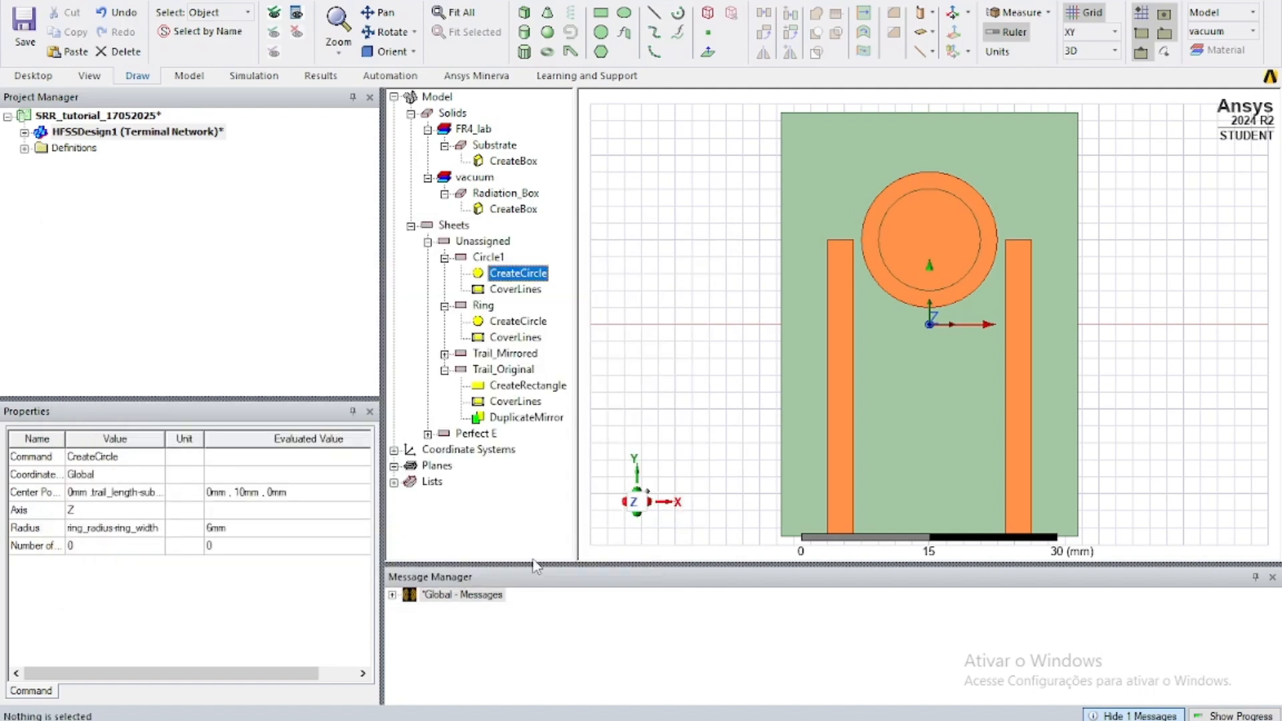
click(482, 305)
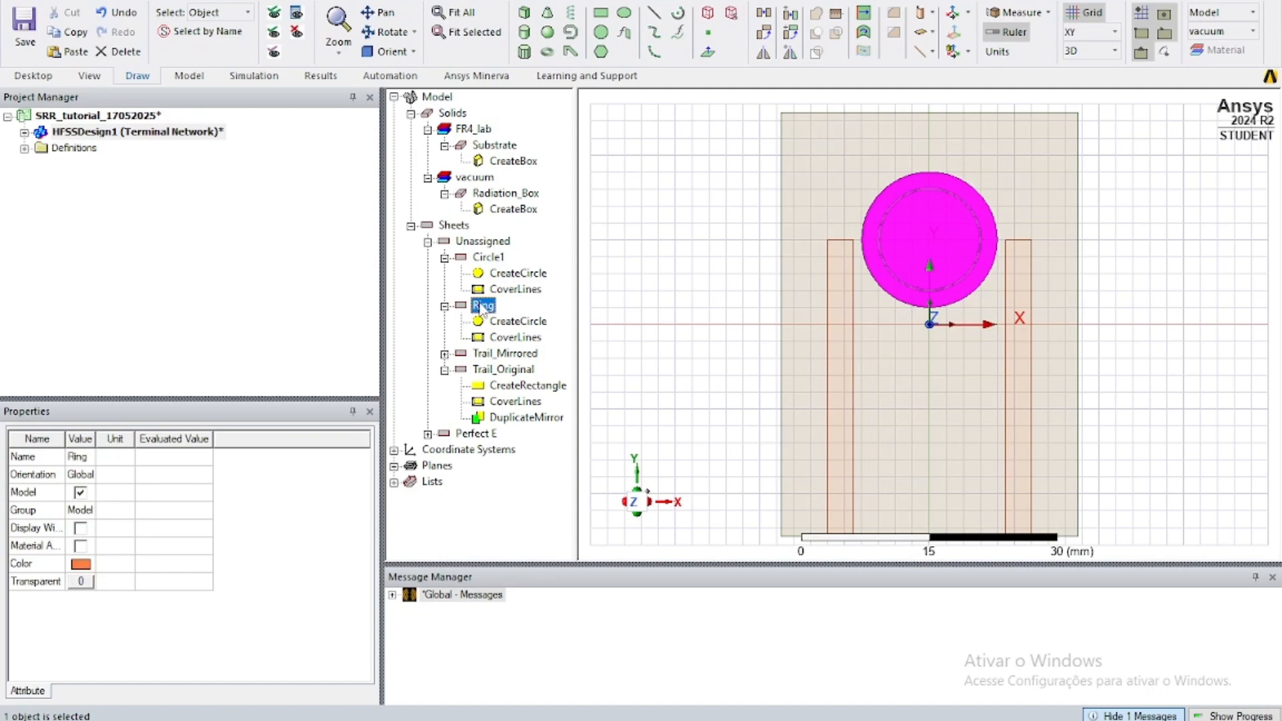
click(483, 258)
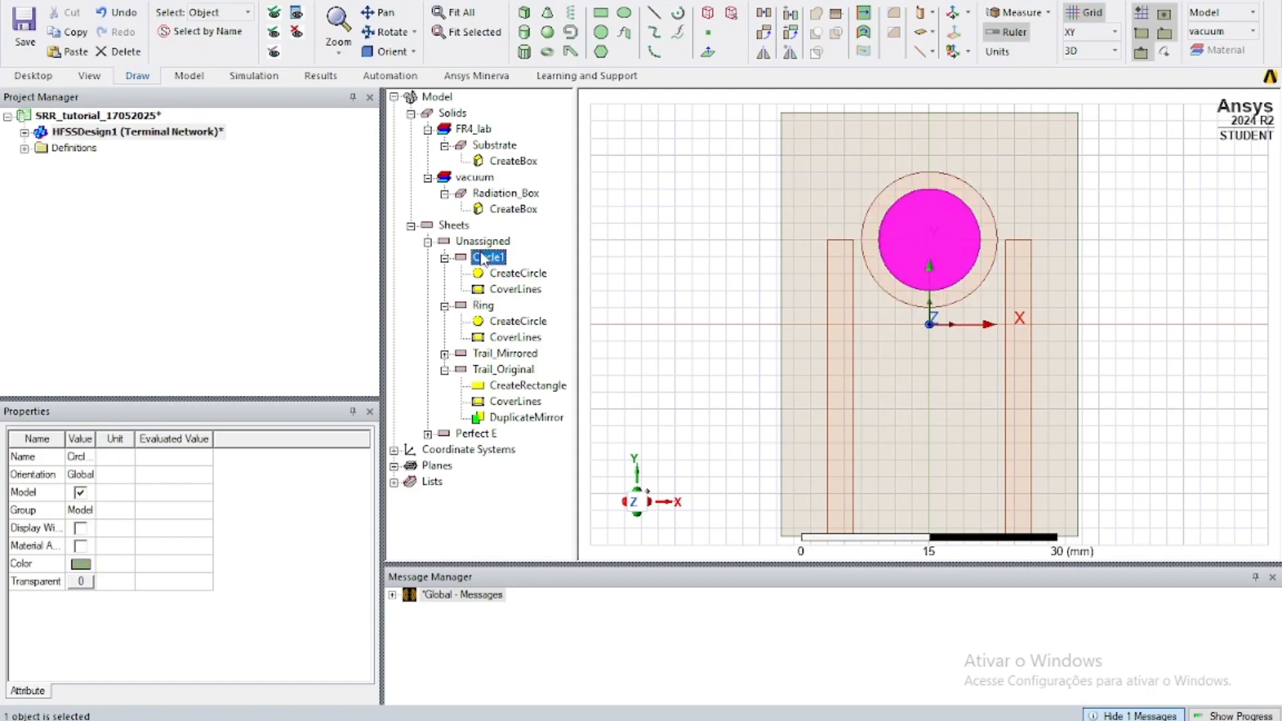
click(482, 305)
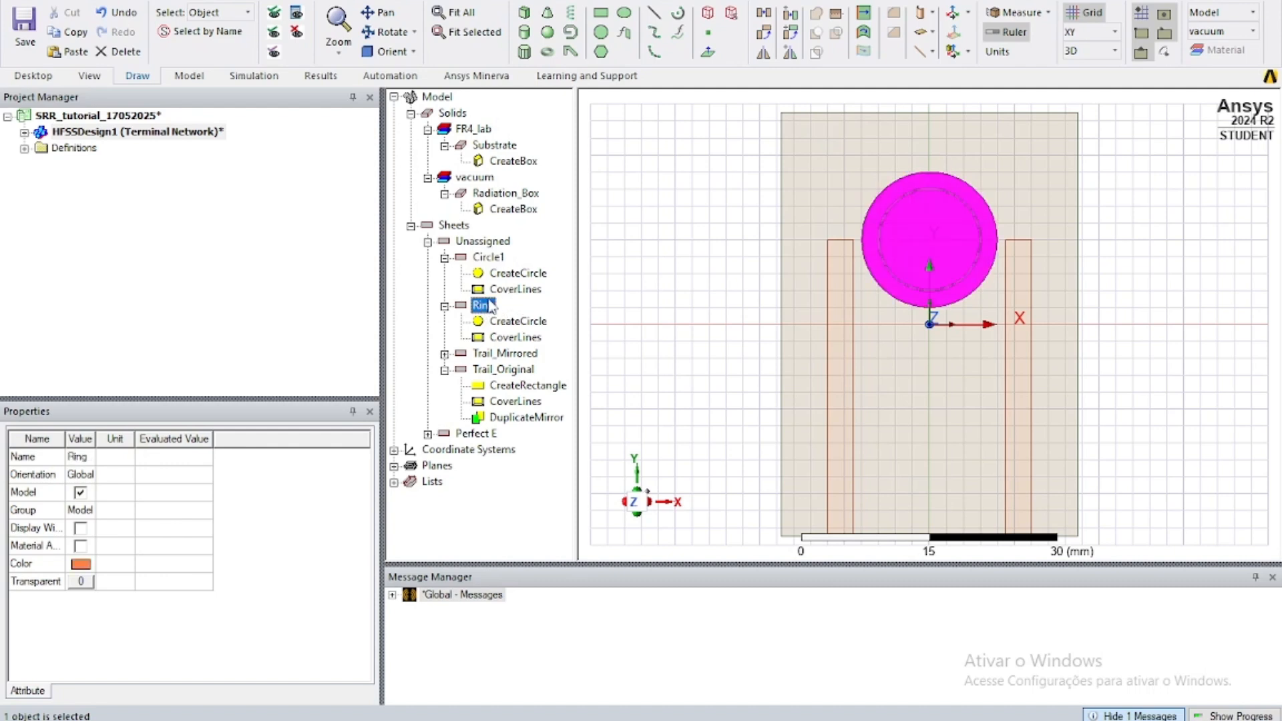
ctrl+click(491, 257)
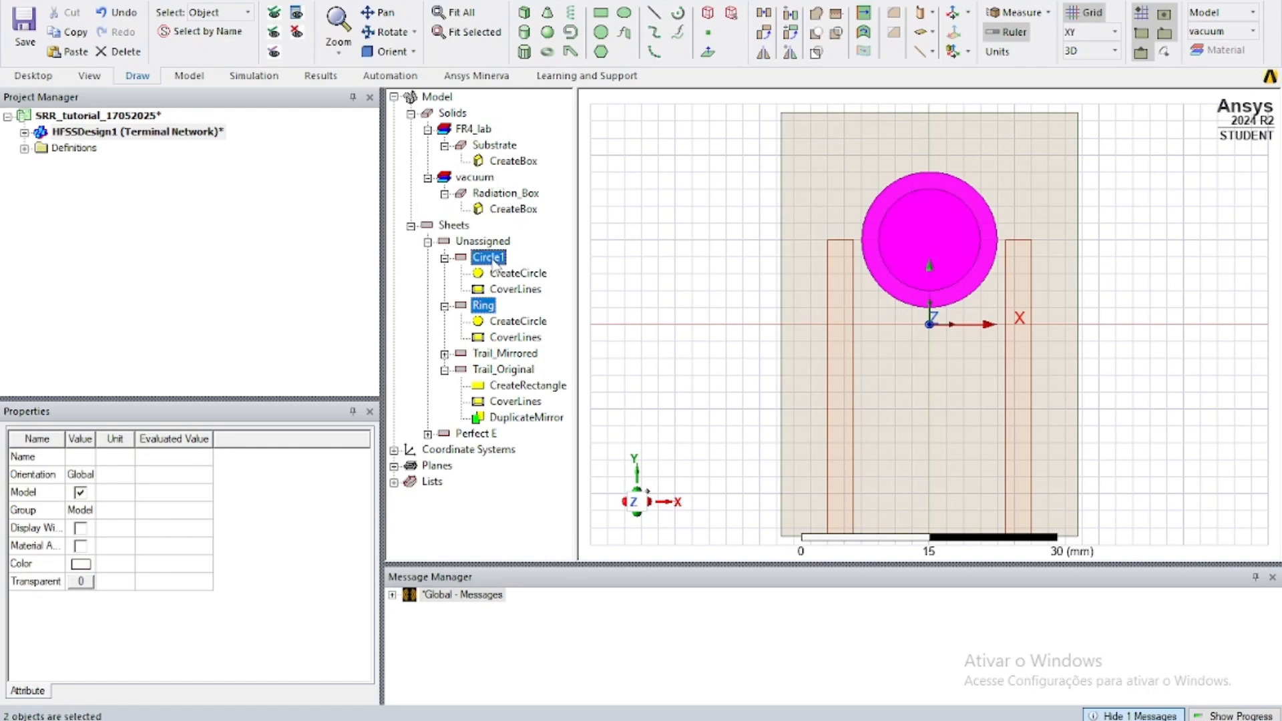
click(817, 37)
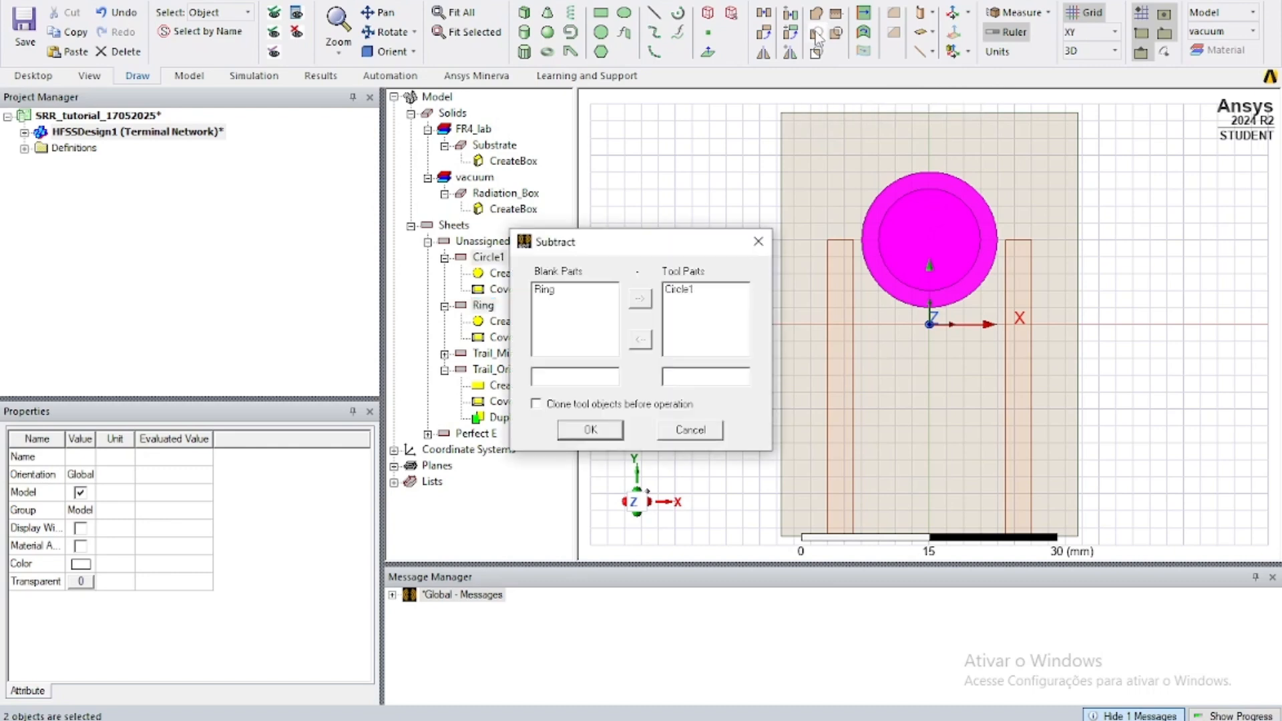
click(591, 435)
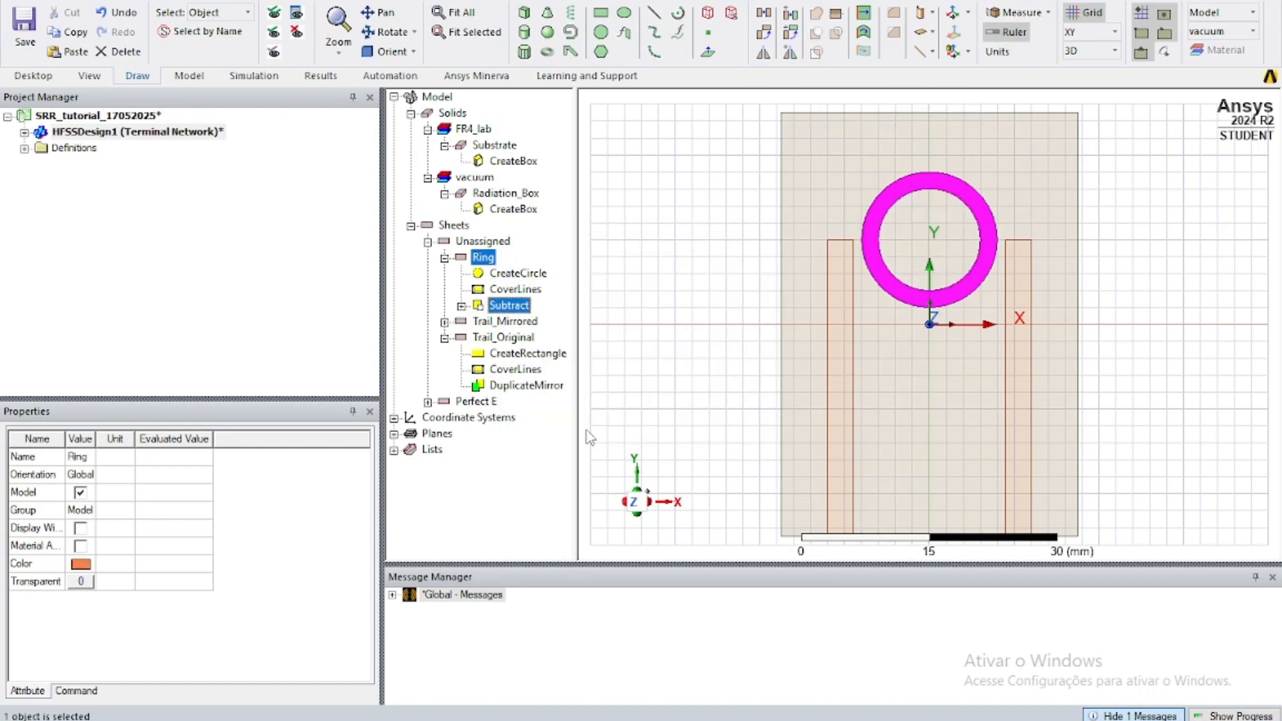
click(645, 262)
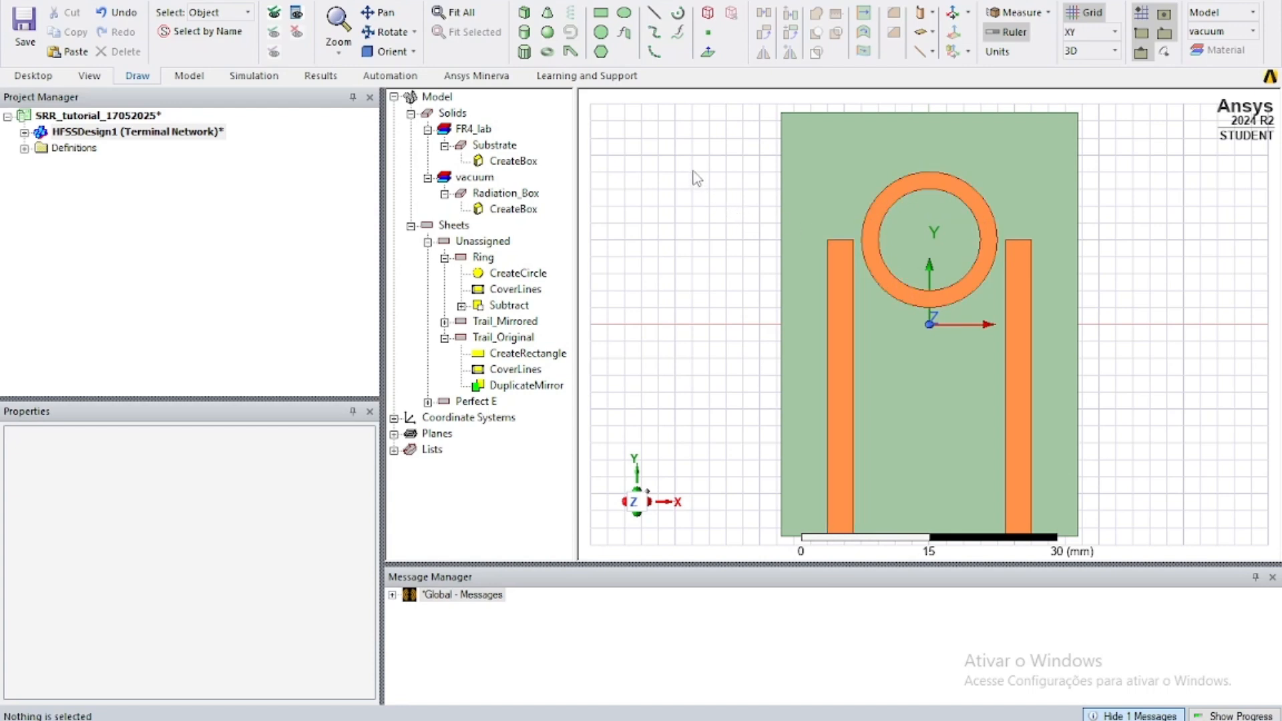
Step: Draw a rectangle about 4 by 10 mm from (-2, 8, 0), crossing the upper part of the ring
click(601, 16)
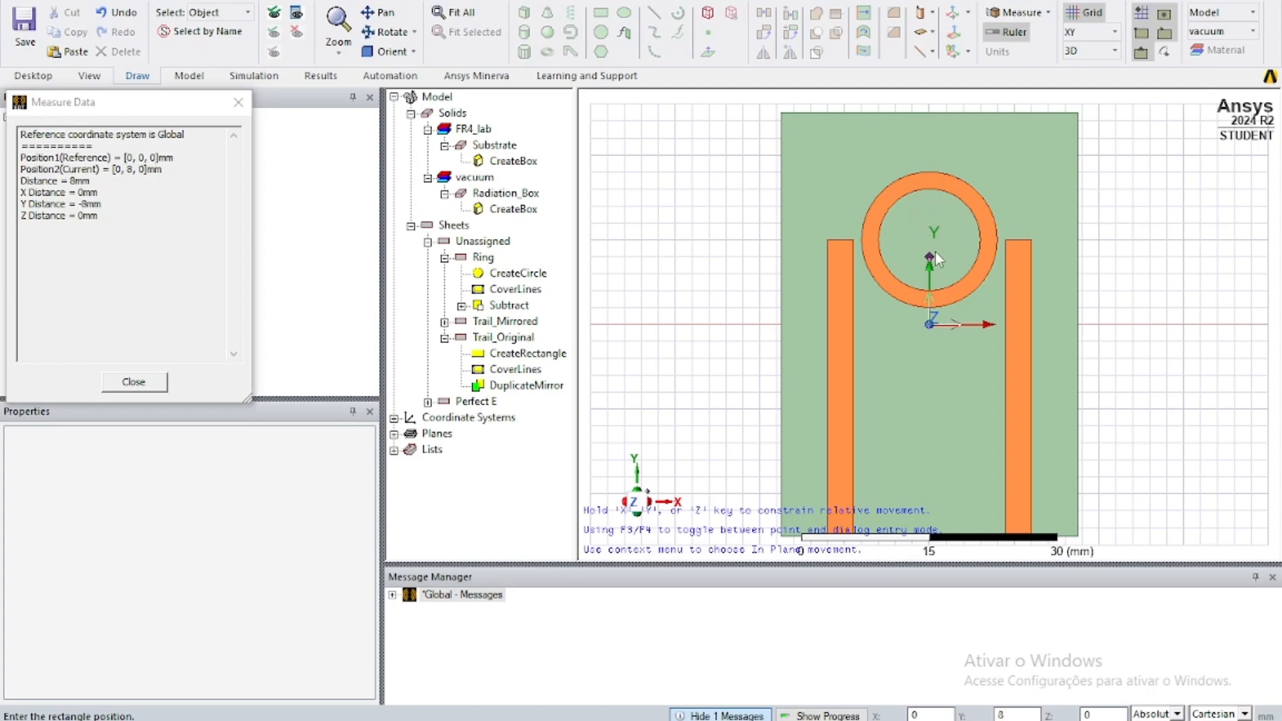
click(915, 258)
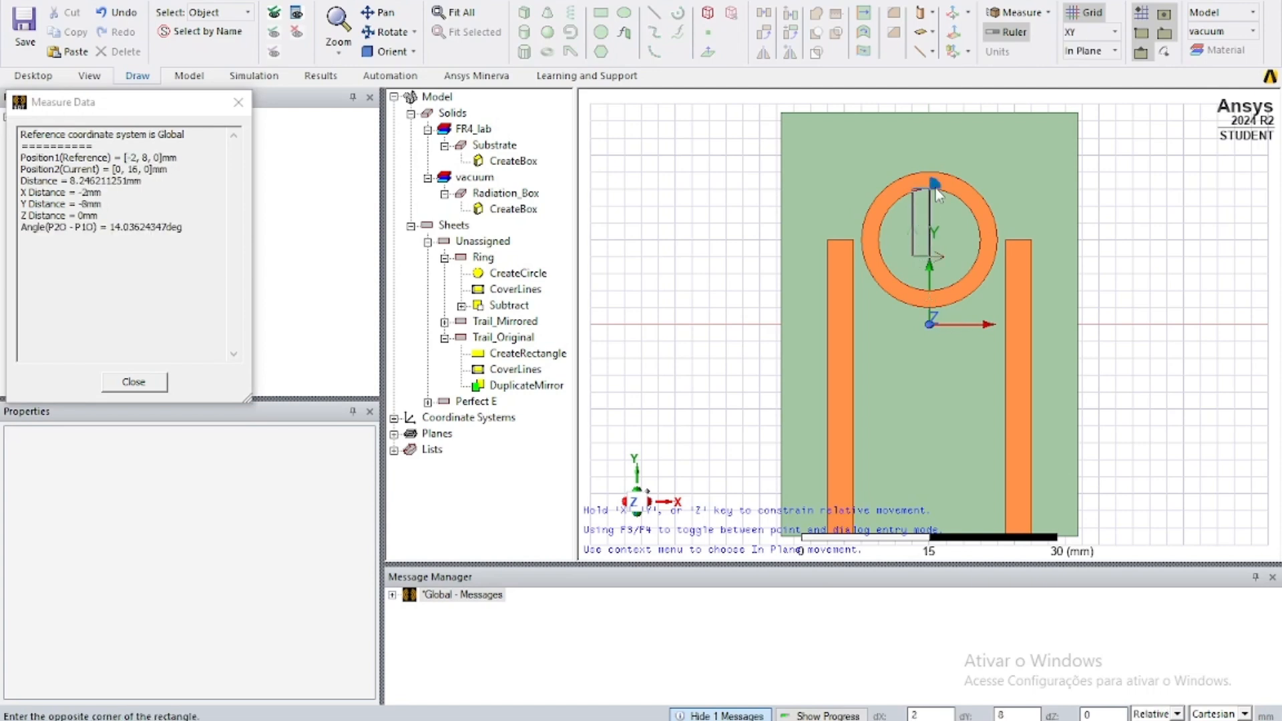
click(946, 175)
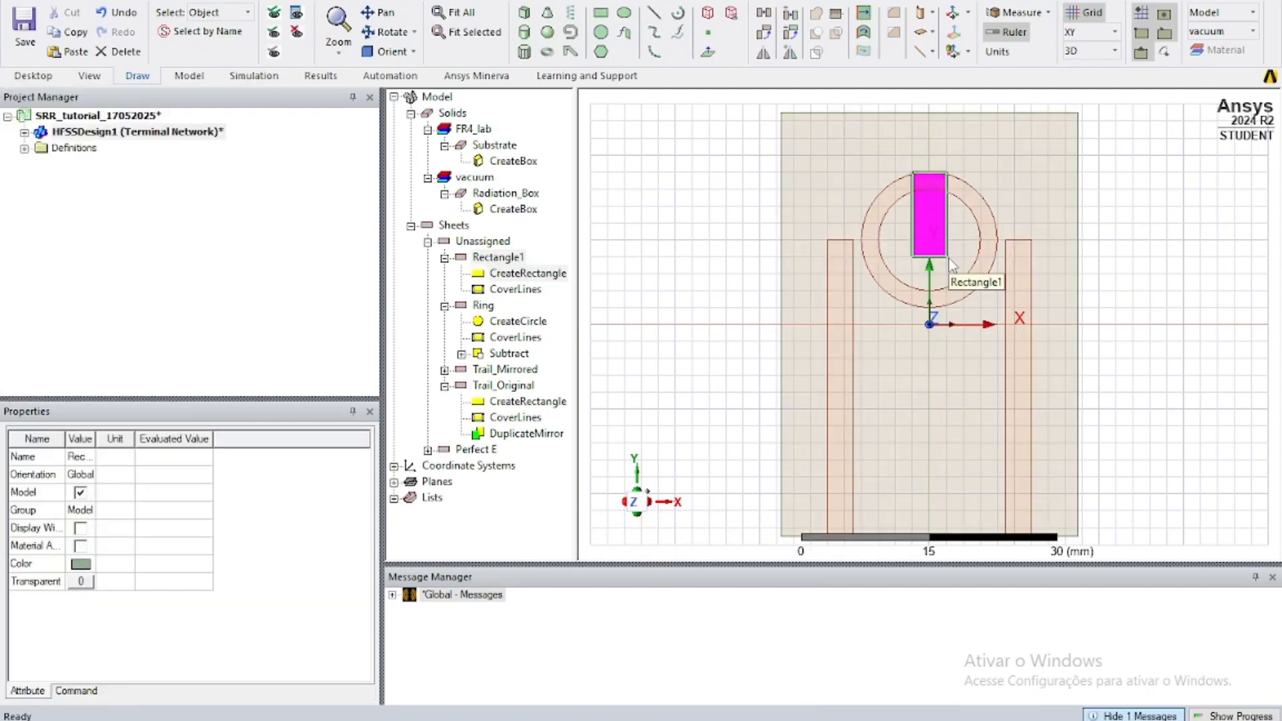
Step: Rename the new rectangle as Split
double_click(498, 257)
double_click(225, 322)
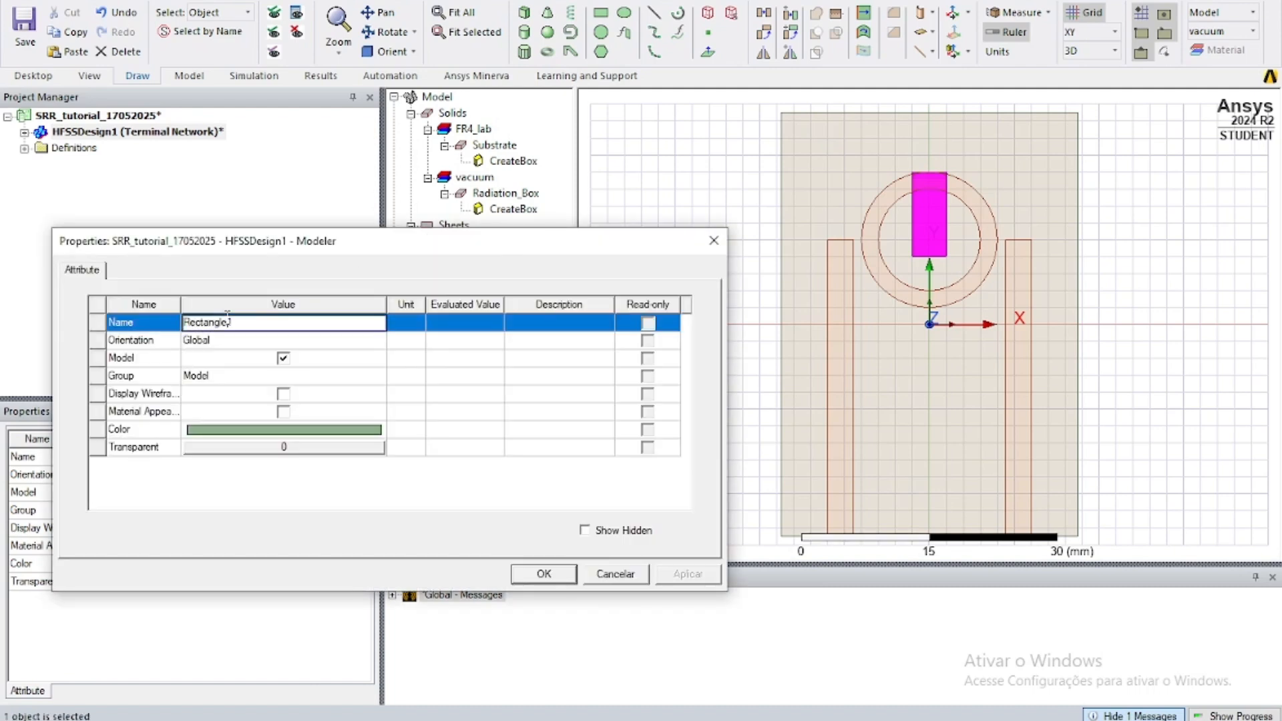
text(Split)
key(Tab)
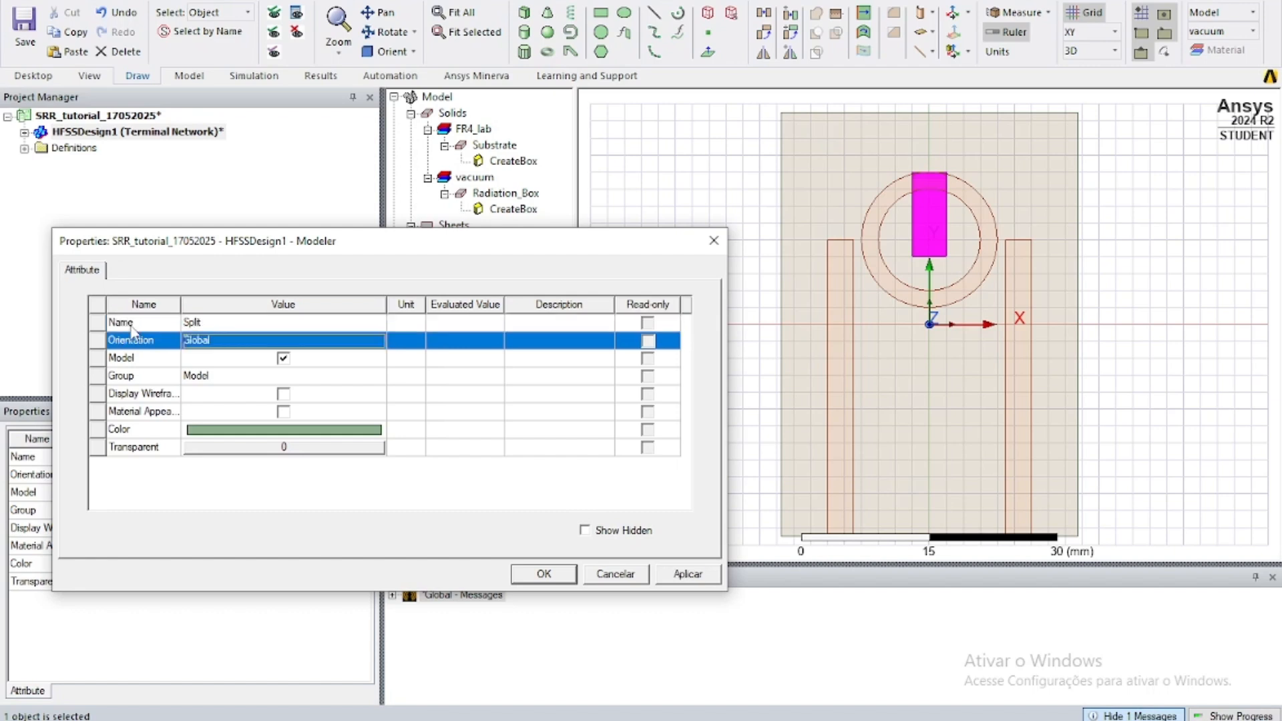
click(546, 573)
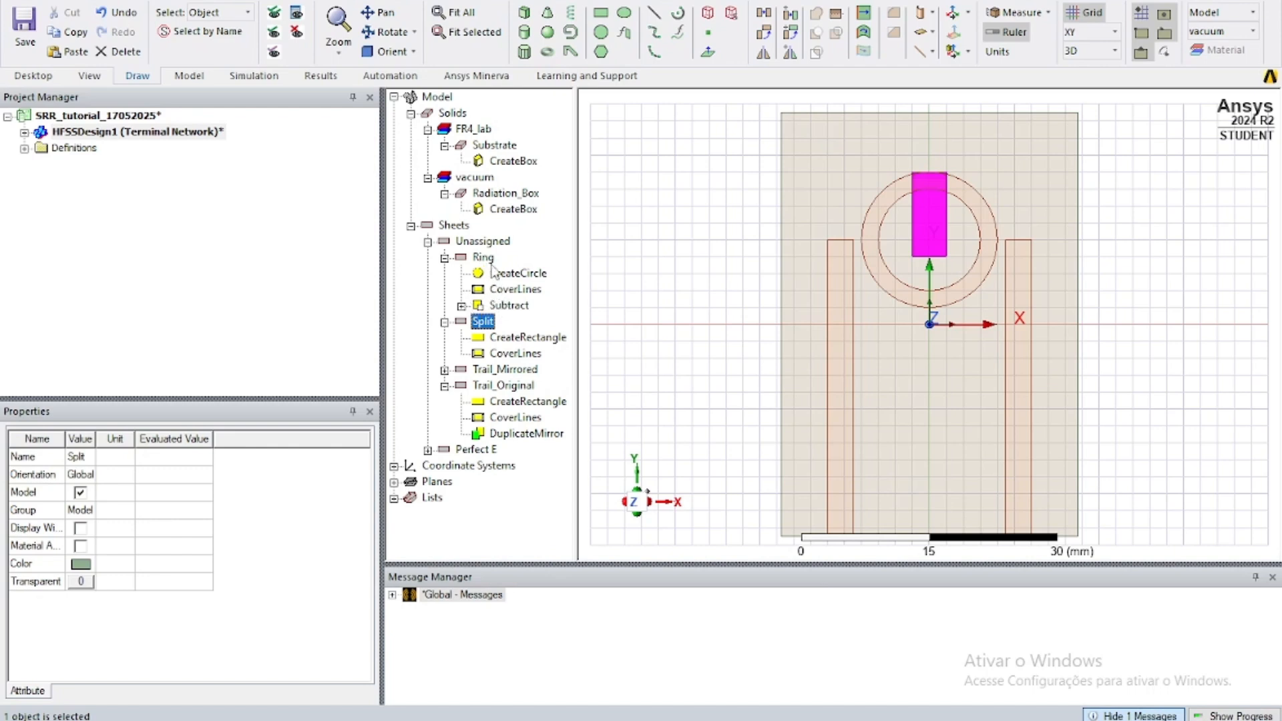
Step: Set the X coordinate of the Split rectangle's position to -split_width/2 and clear its Y coordinate
click(461, 306)
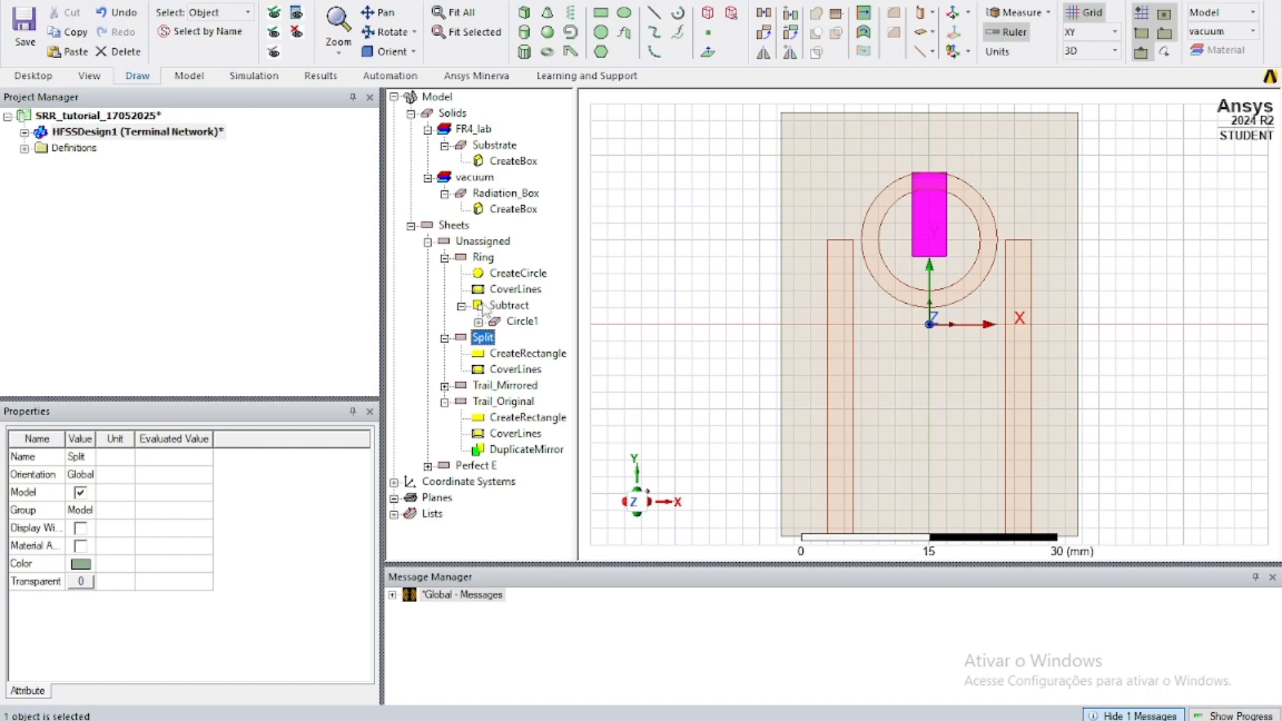
click(462, 305)
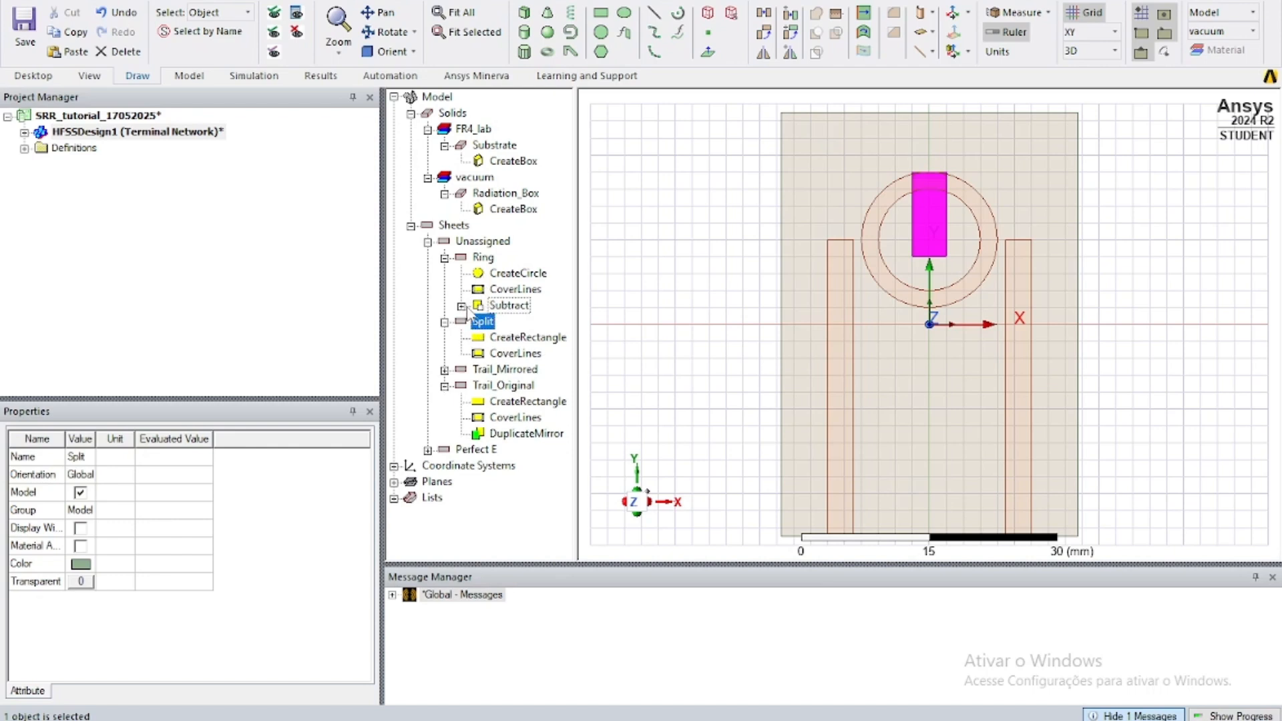
double_click(509, 338)
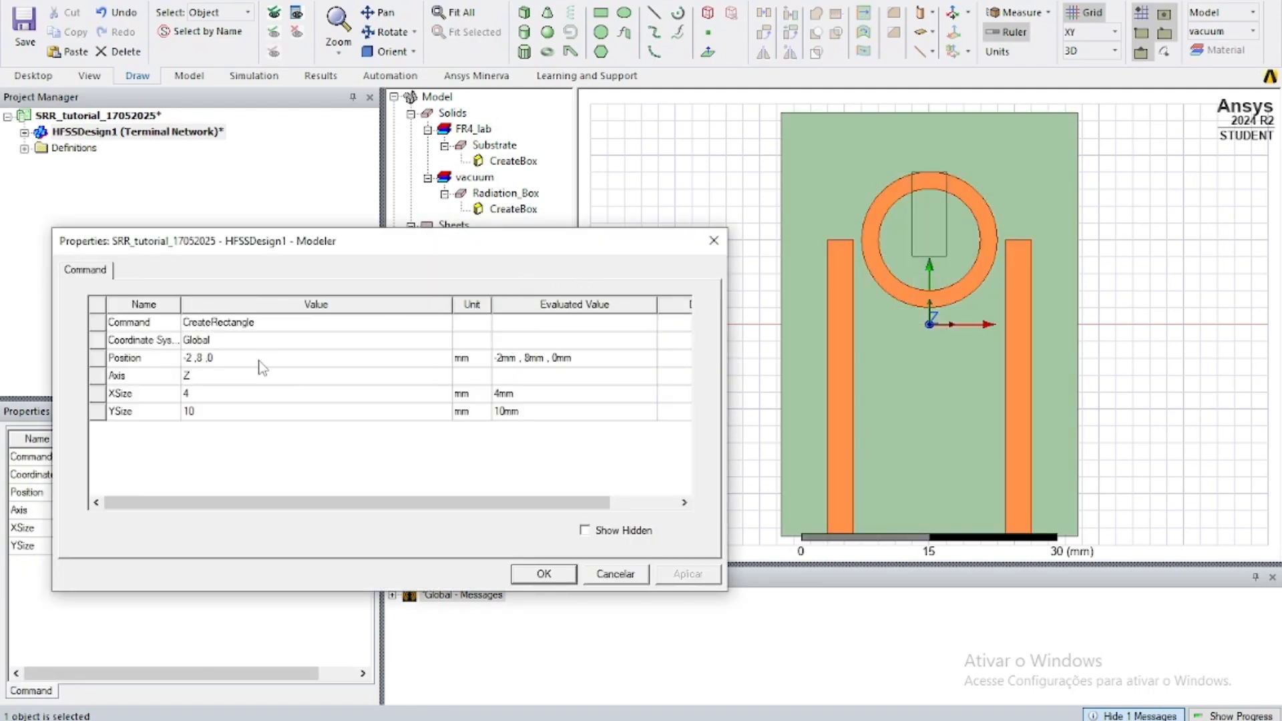
click(189, 359)
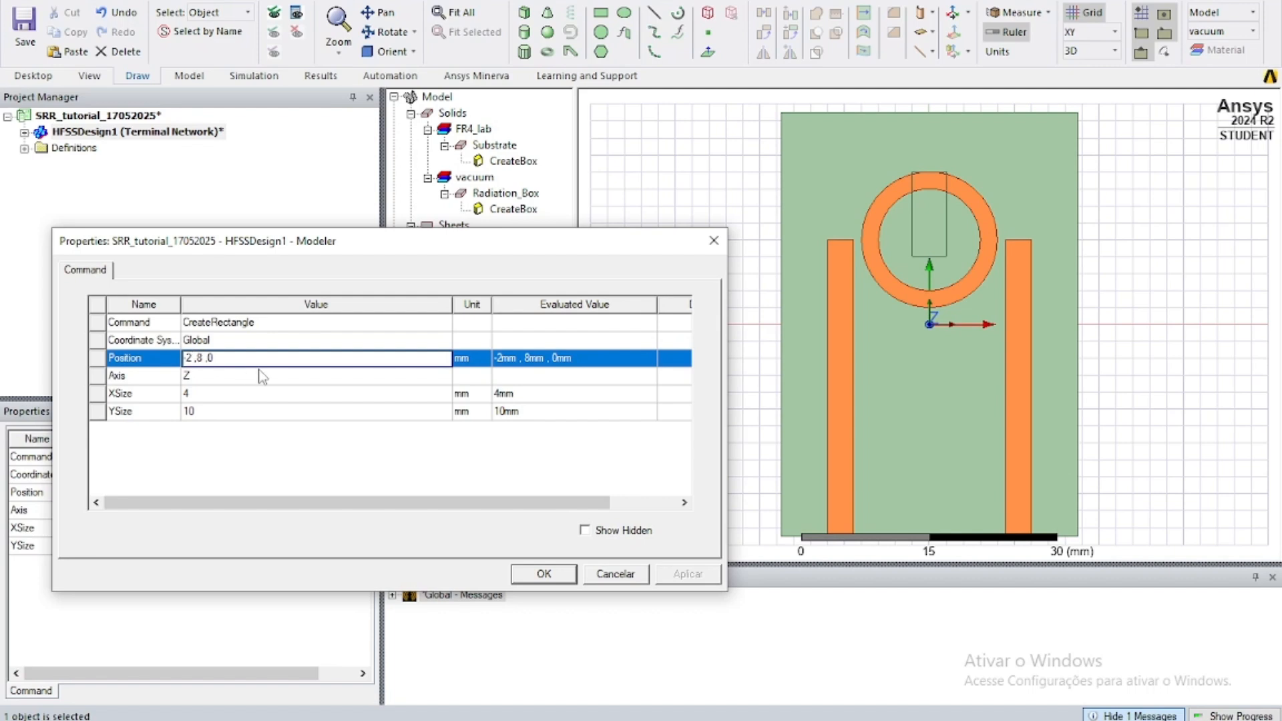
key(BackSpace)
key(BackSpace)
text(splt_width/2)
key(BackSpace)
text(ring)
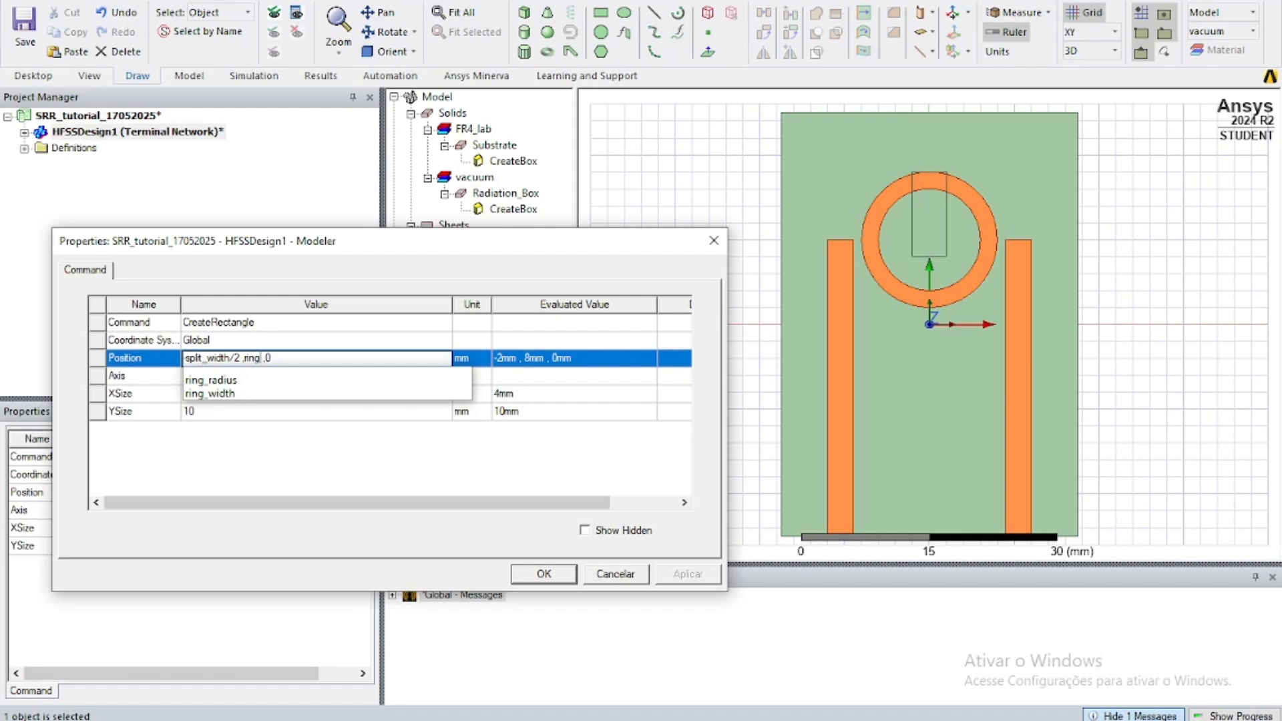
key(BackSpace)
key(BackSpace)
key(BackSpace)
key(BackSpace)
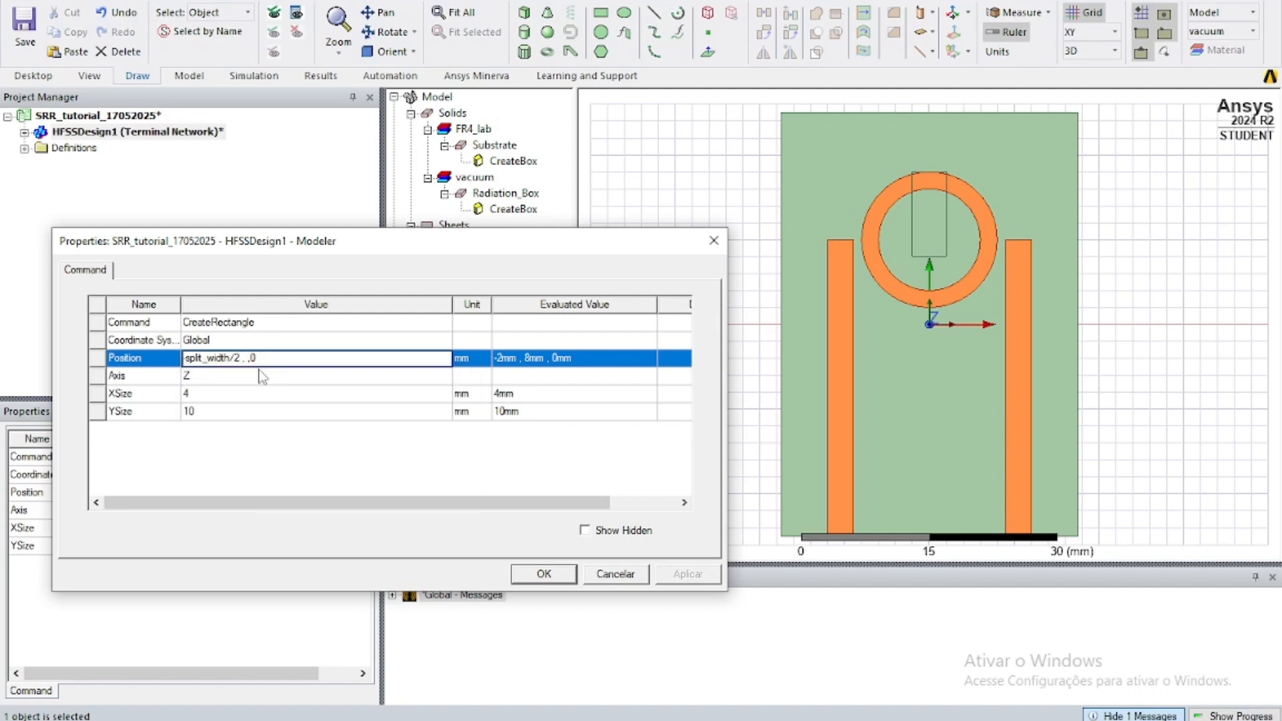
Step: Set the Y coordinate of the Split rectangle's position to trail_length-substrate_length/2
text(trail)
key(Down)
key(Down)
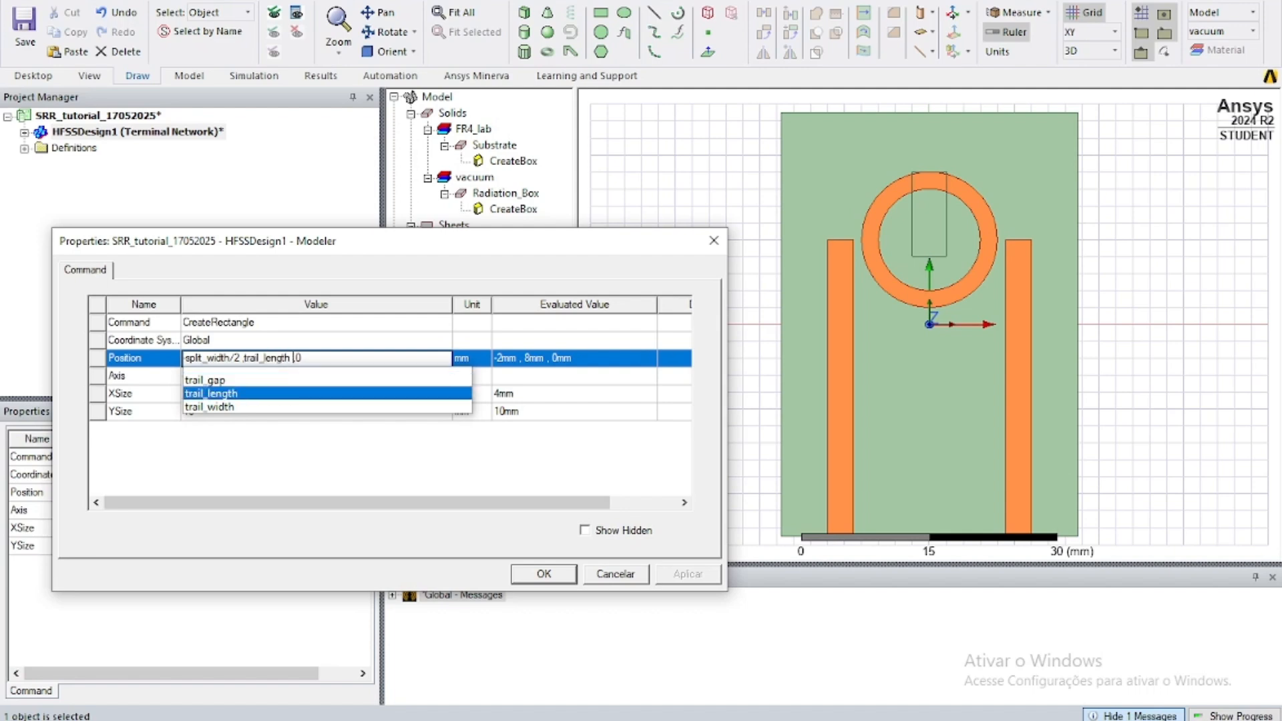
key(Return)
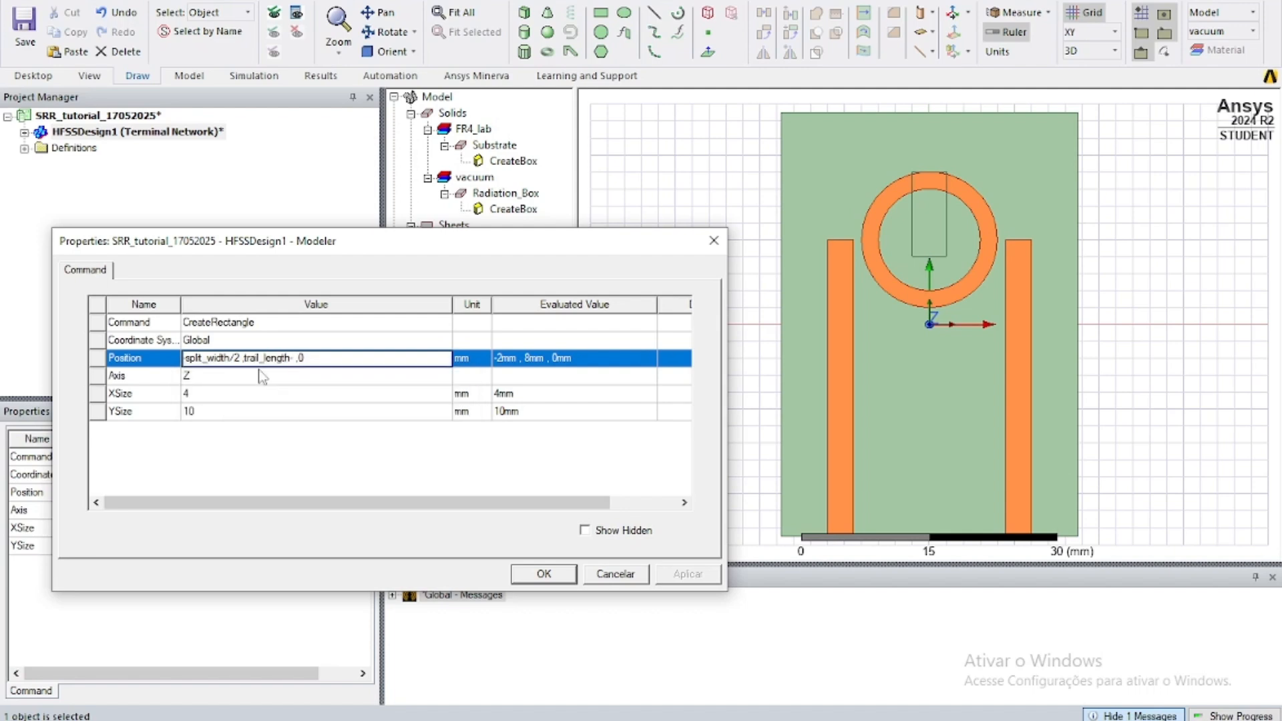
text(-subs)
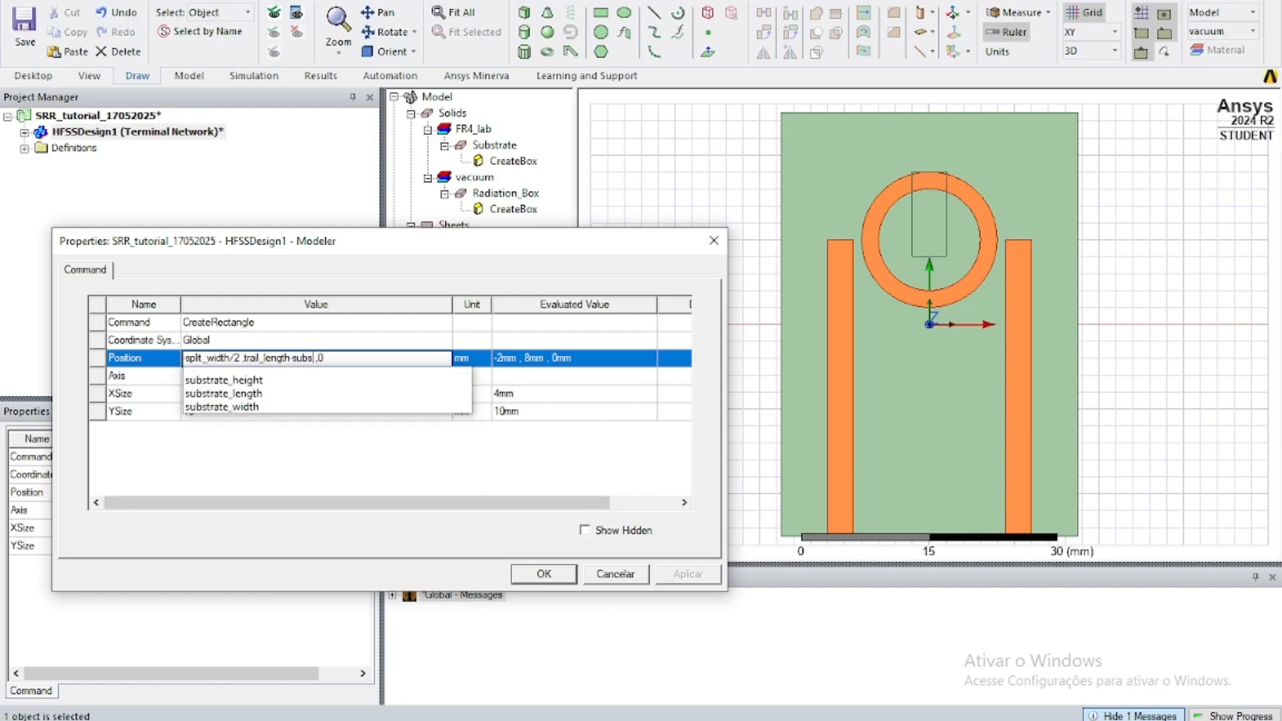
key(Down)
key(Down)
key(Right)
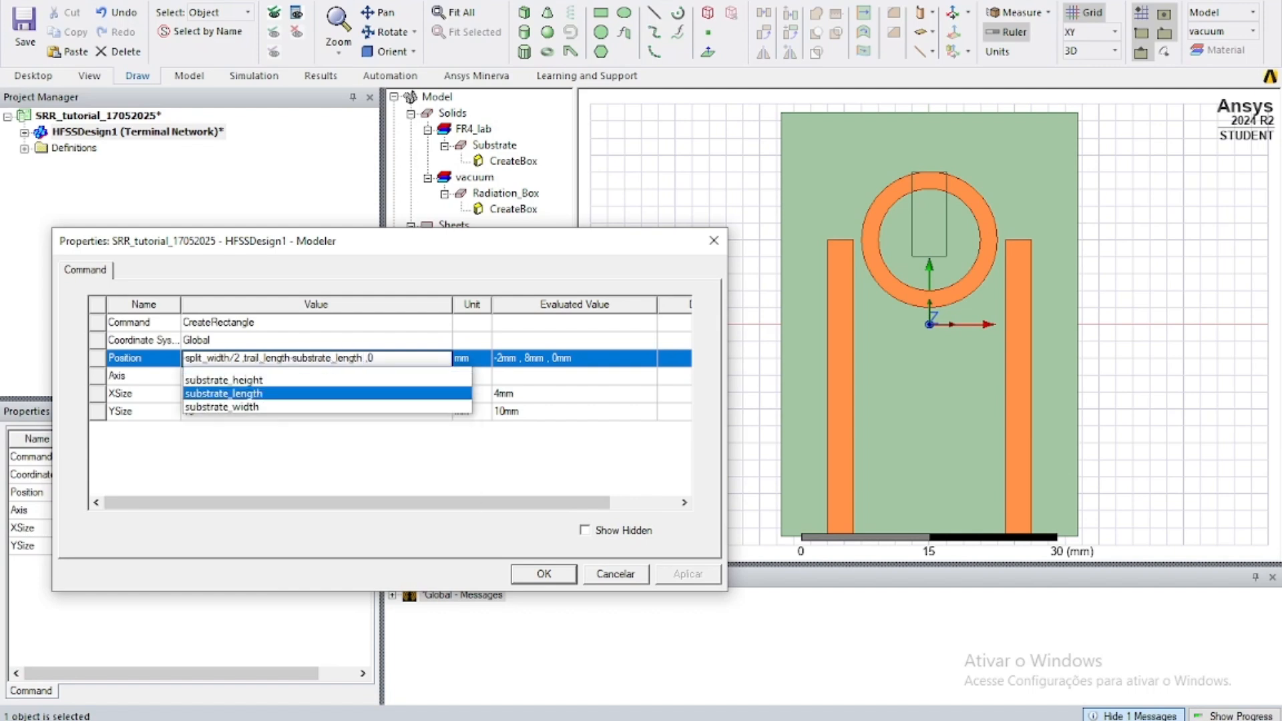
text(/2)
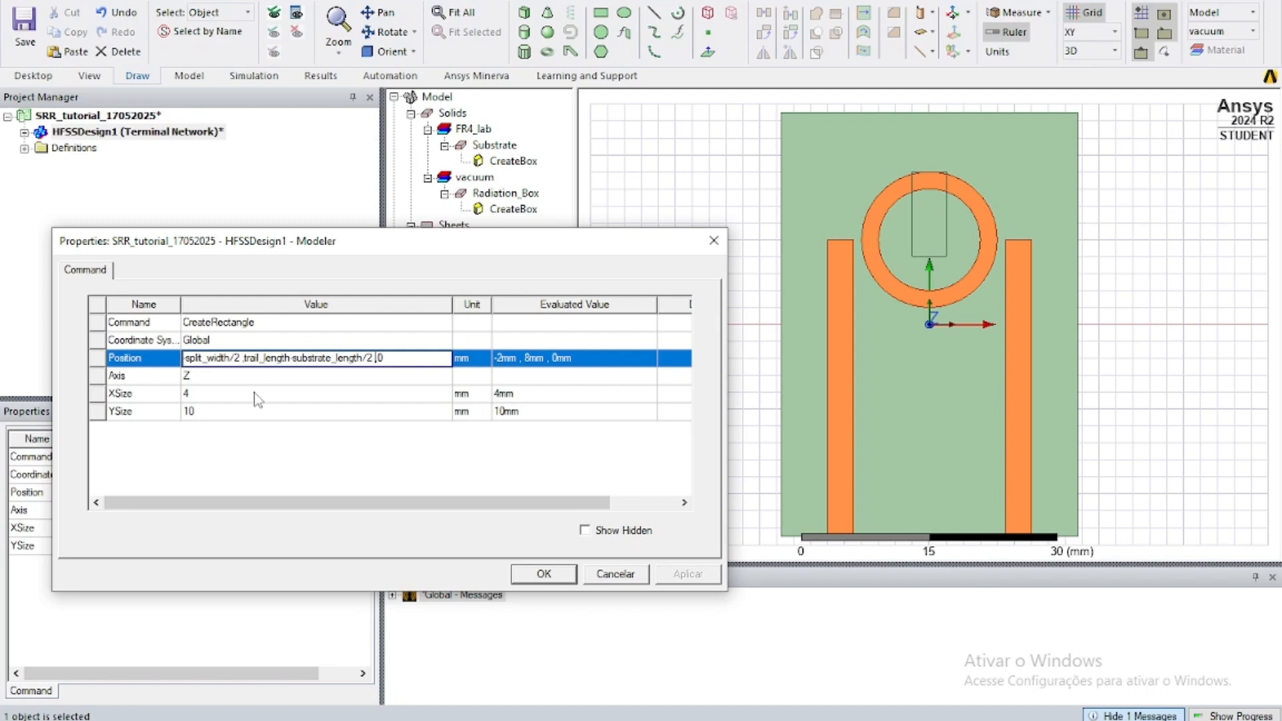
key(Return)
Step: Define the new variable split_width with unit type Length and a value of 3 mm
click(358, 355)
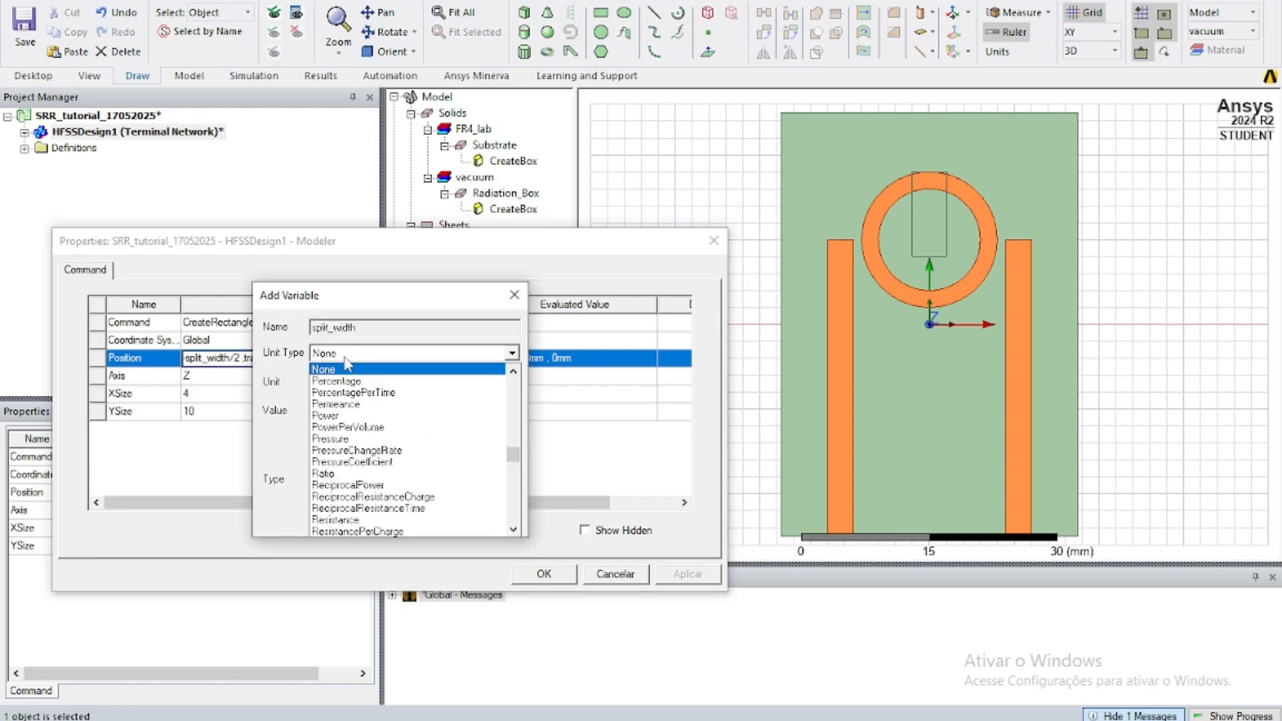
scroll(346, 366, up, 3)
click(346, 365)
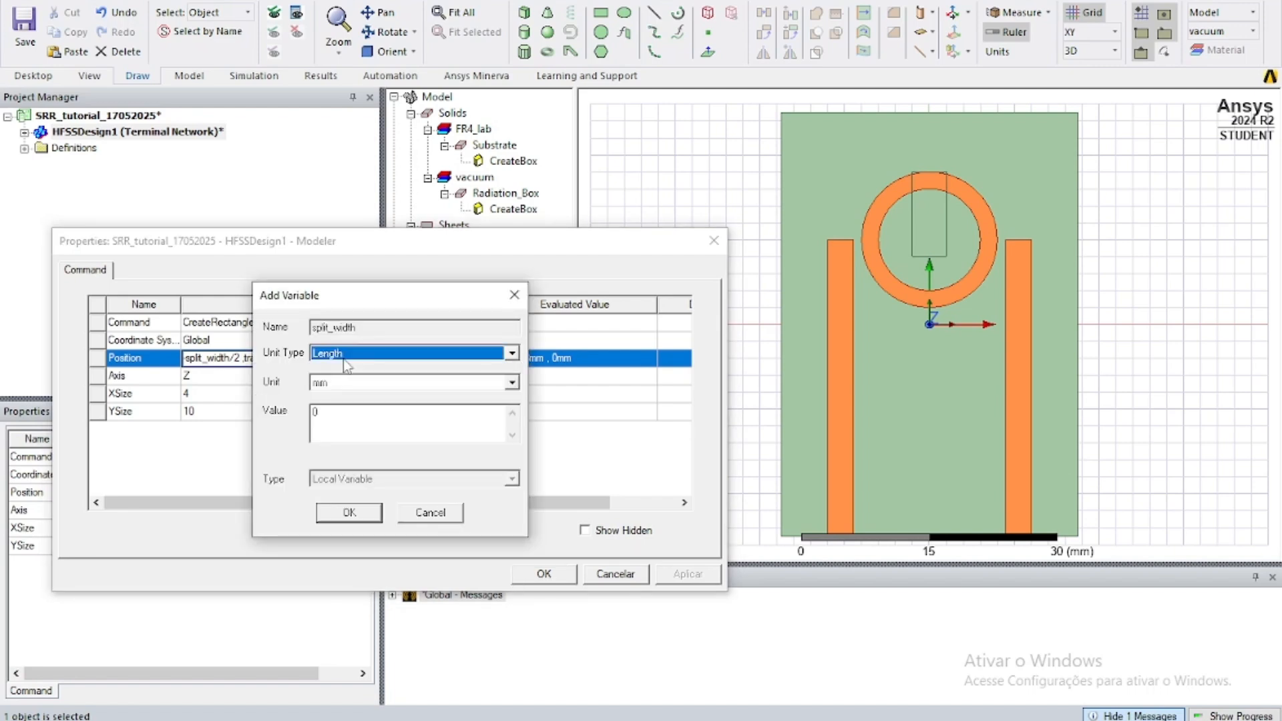
click(370, 418)
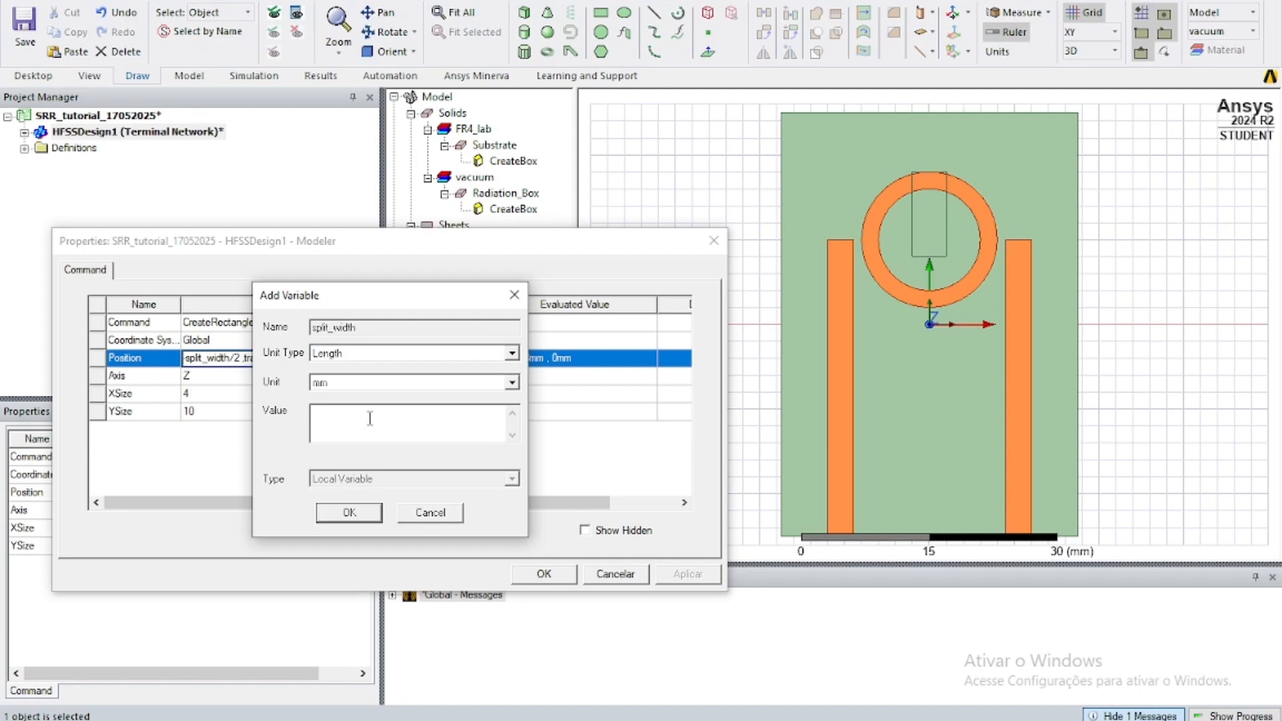
text(3)
click(374, 512)
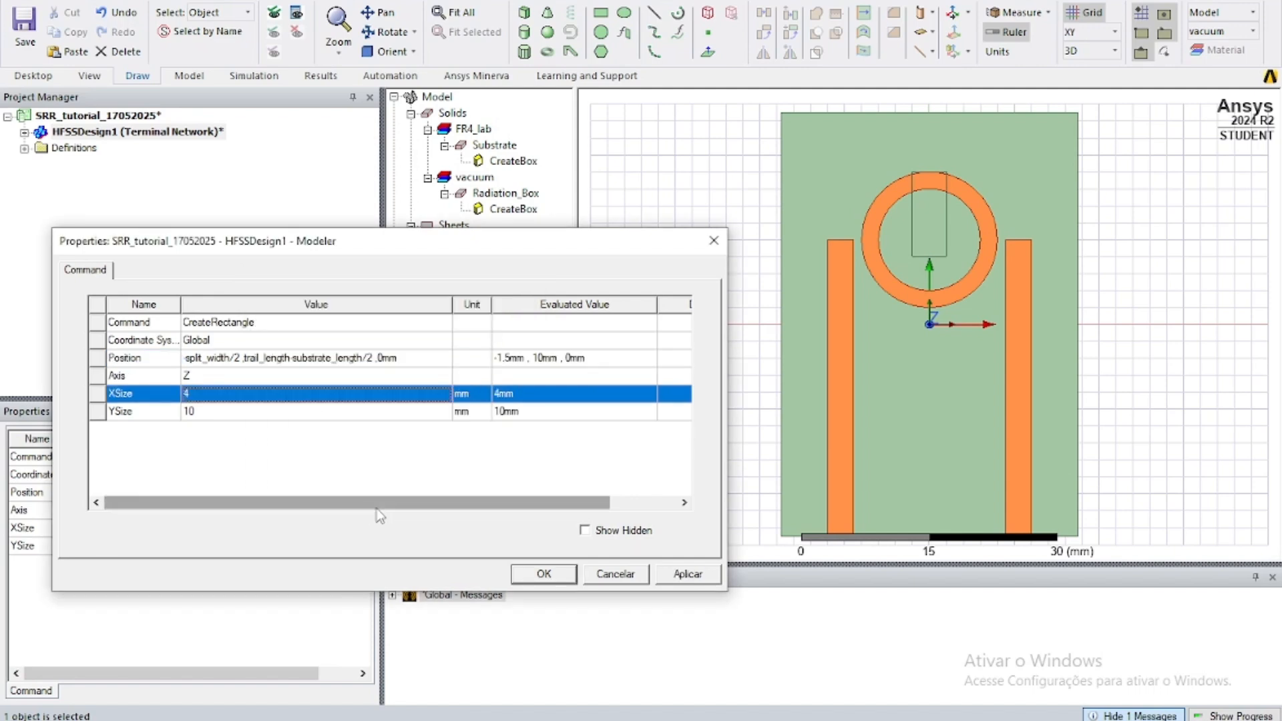
Step: Set the Split rectangle's XSize to split_width and its YSize to ring_radius
click(207, 396)
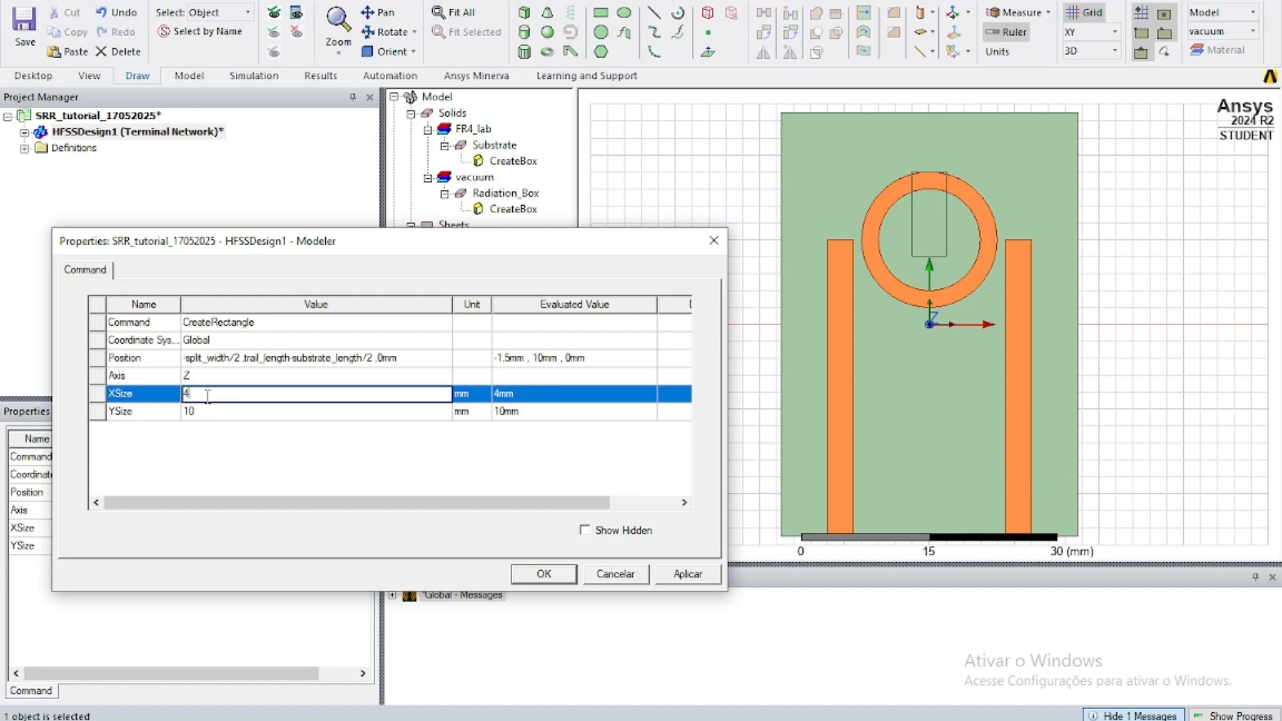
drag(193, 394, 166, 399)
text(split_width)
key(Down)
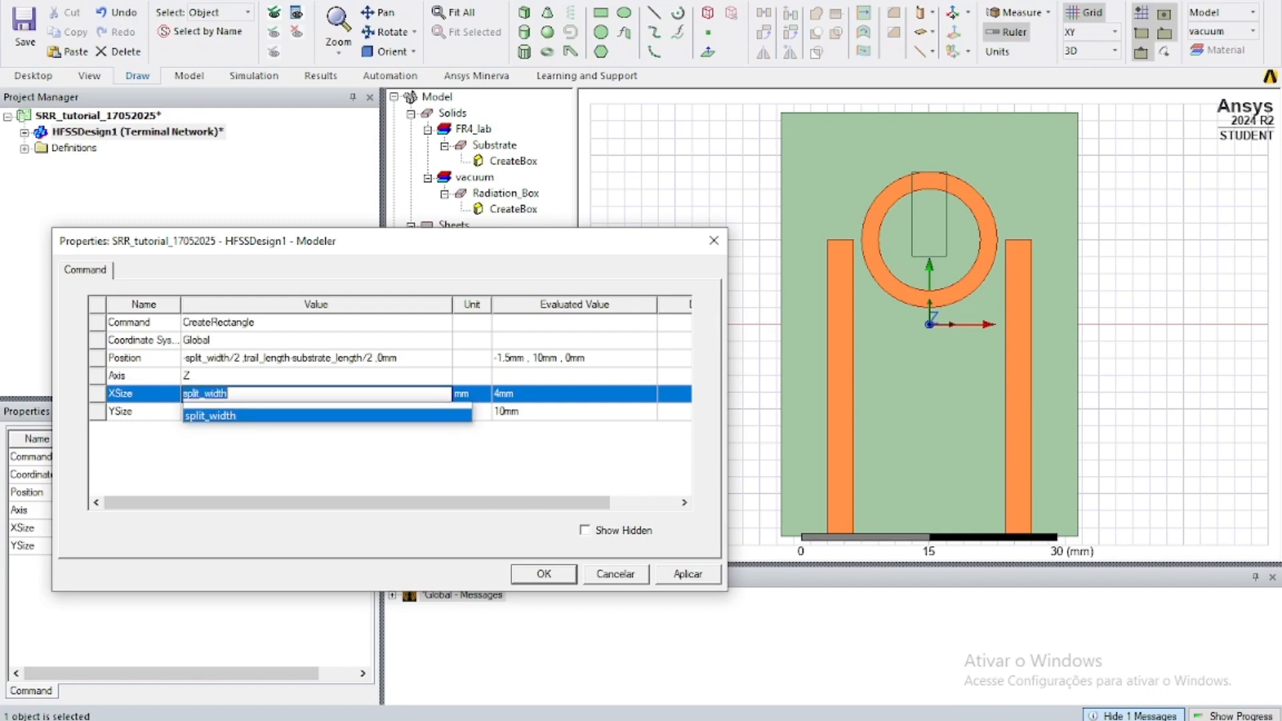
key(Return)
click(225, 410)
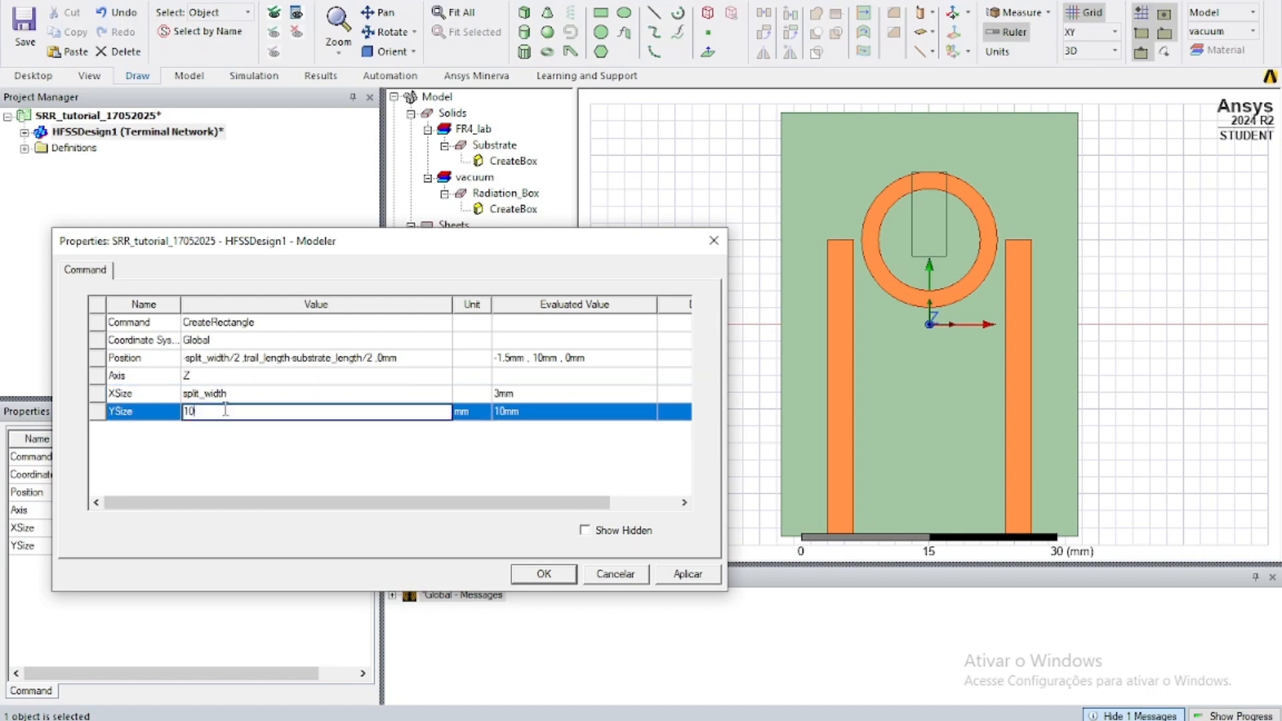
text(ring_radius)
key(Down)
key(Return)
click(566, 575)
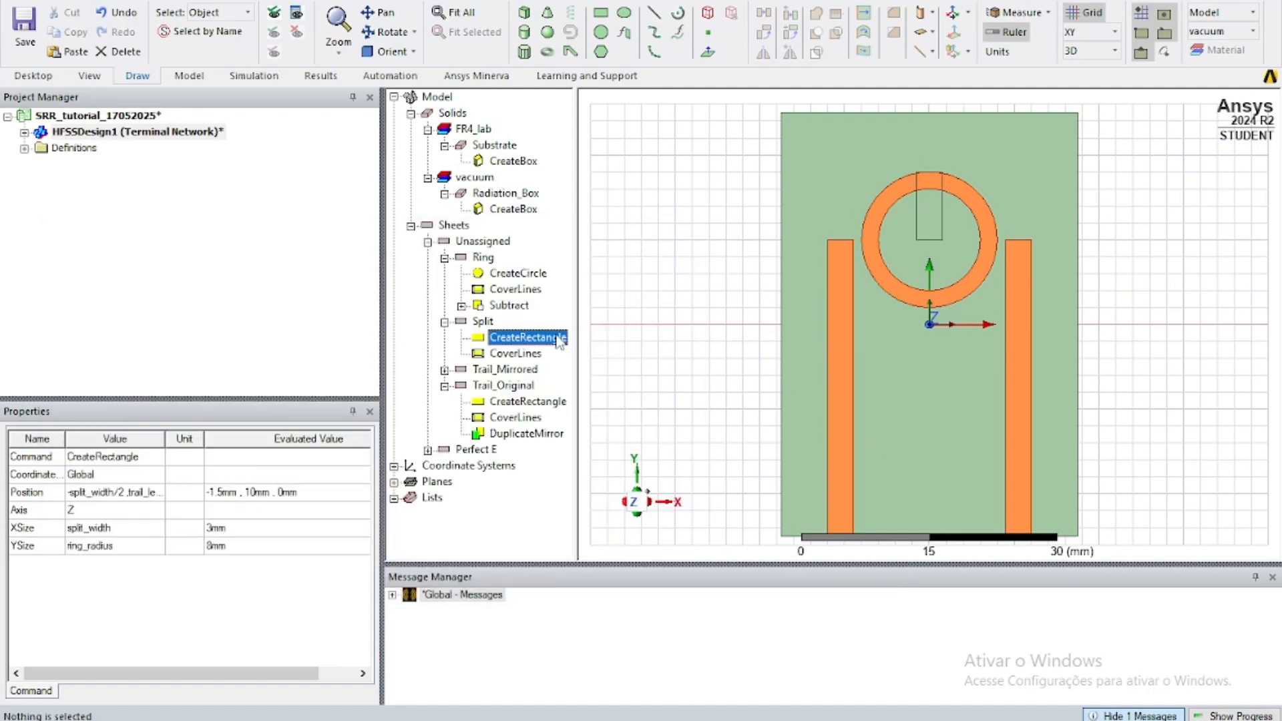
Step: Subtract the Split rectangle from the Ring sheet without cloning the tool object, opening a gap in the ring
click(494, 263)
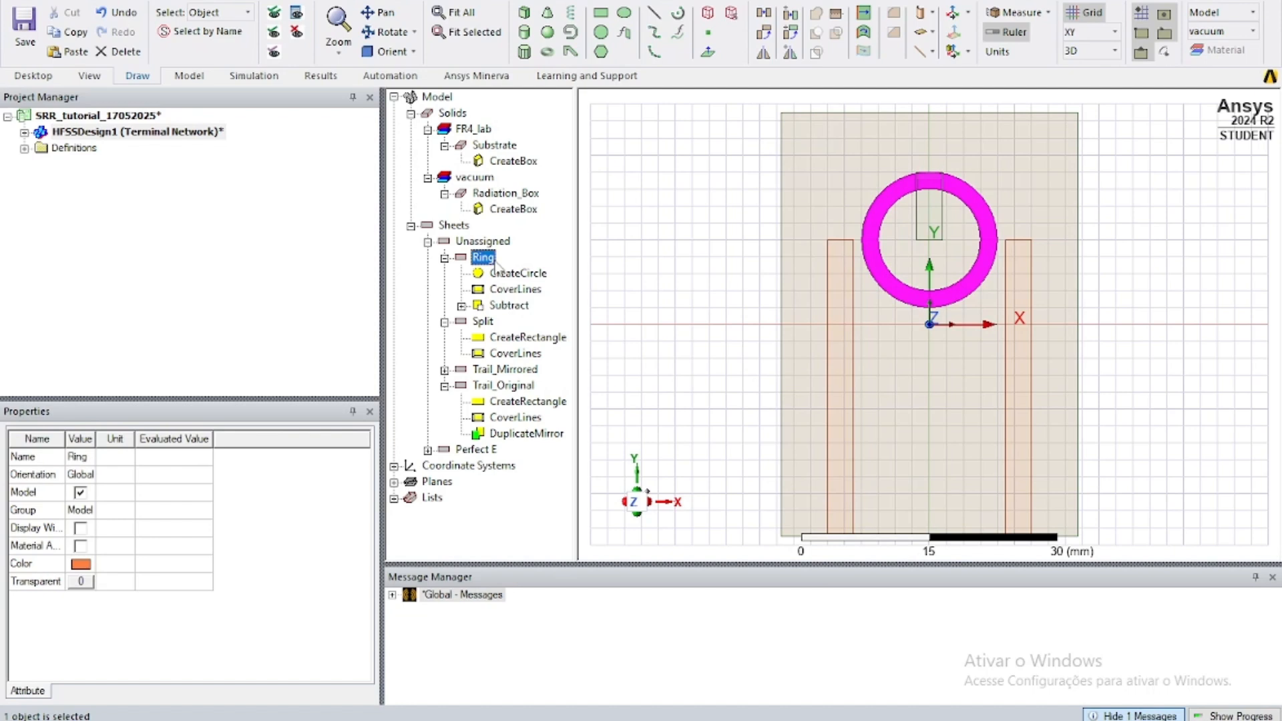
ctrl+click(483, 322)
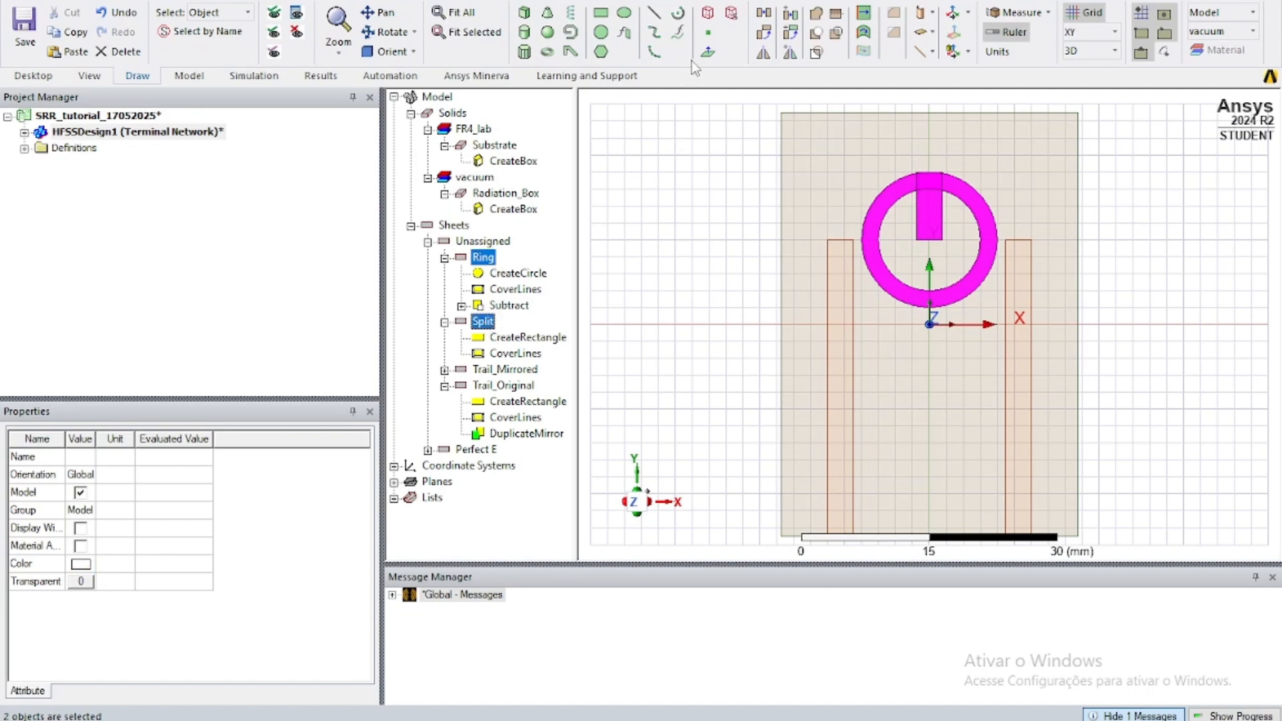
click(816, 31)
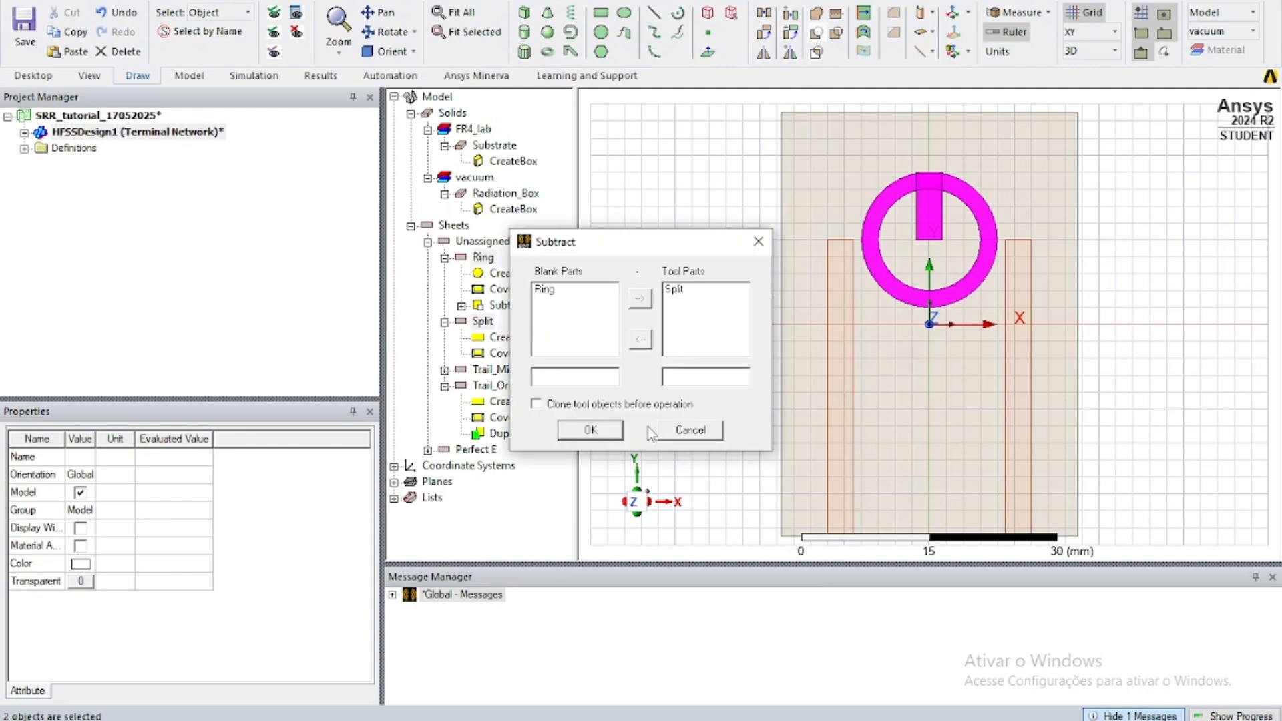
click(615, 432)
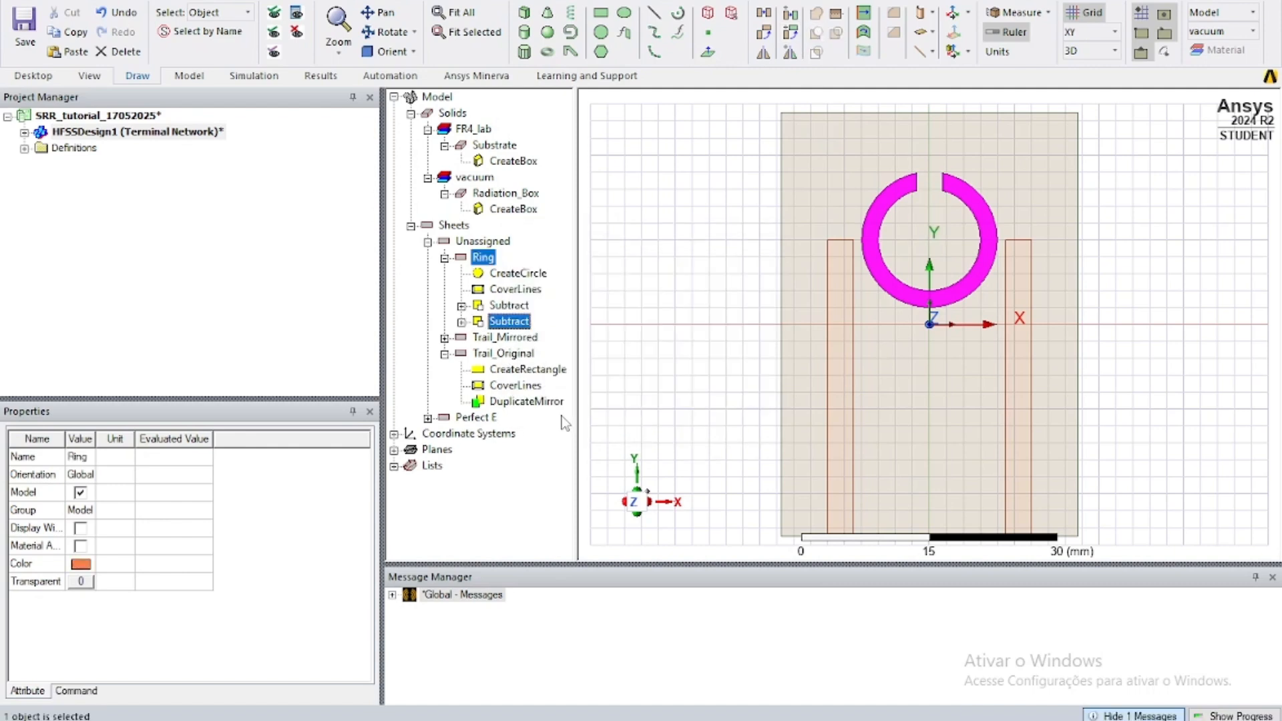
click(648, 369)
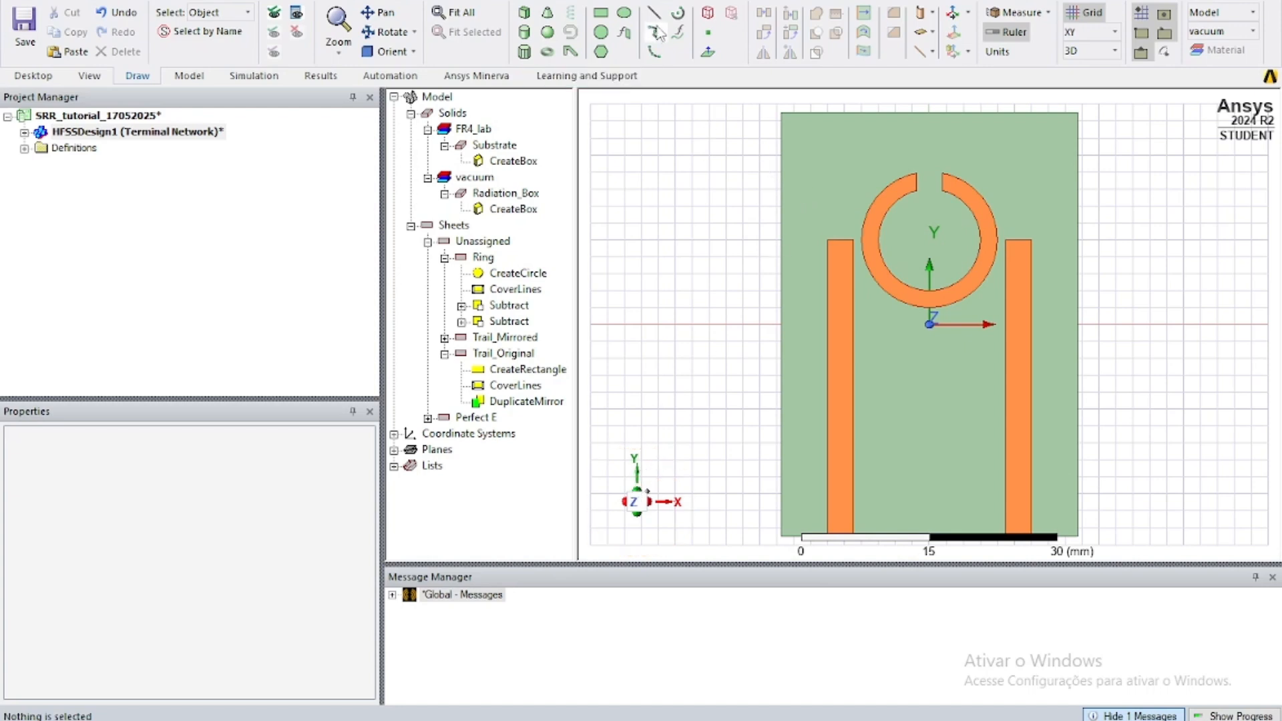
Step: Draw a 3 mm line across the ring-side end of Trail_Original, from (-9, 10, 0) to (-12, 10, 0) mm
mouse_move(654, 485)
mouse_down()
mouse_move(668, 478)
mouse_move(642, 493)
mouse_up()
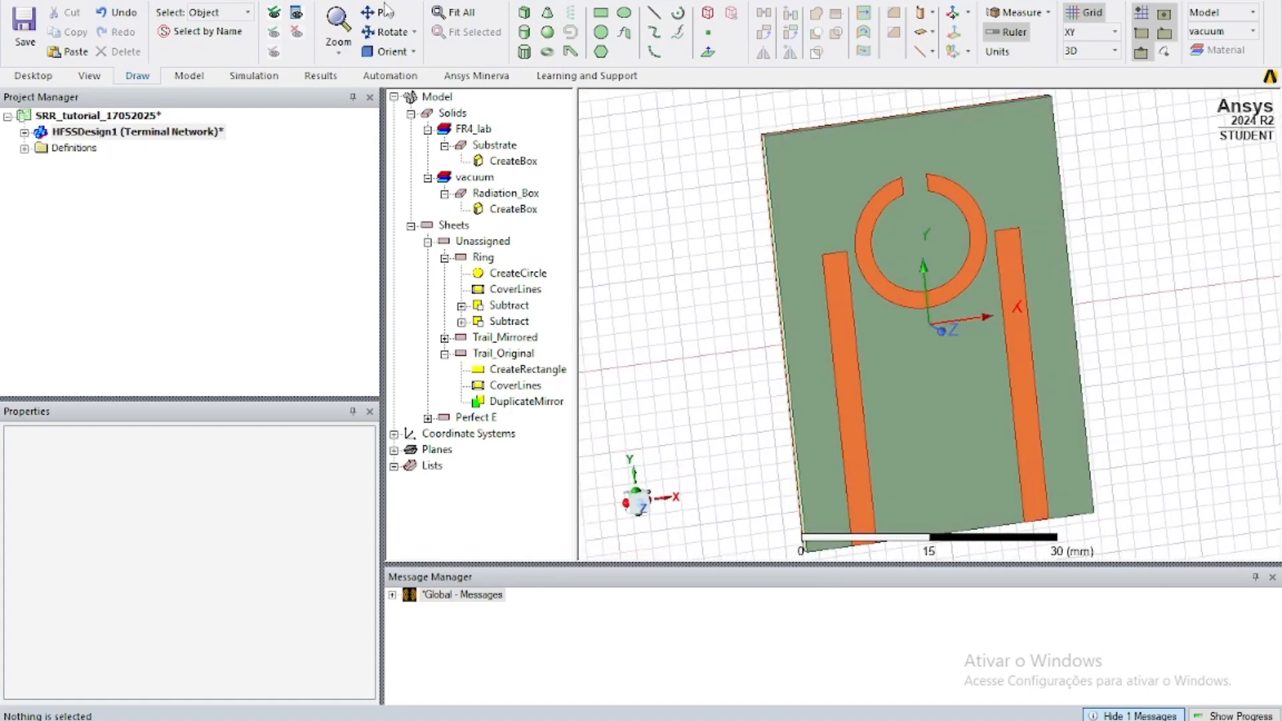
click(640, 506)
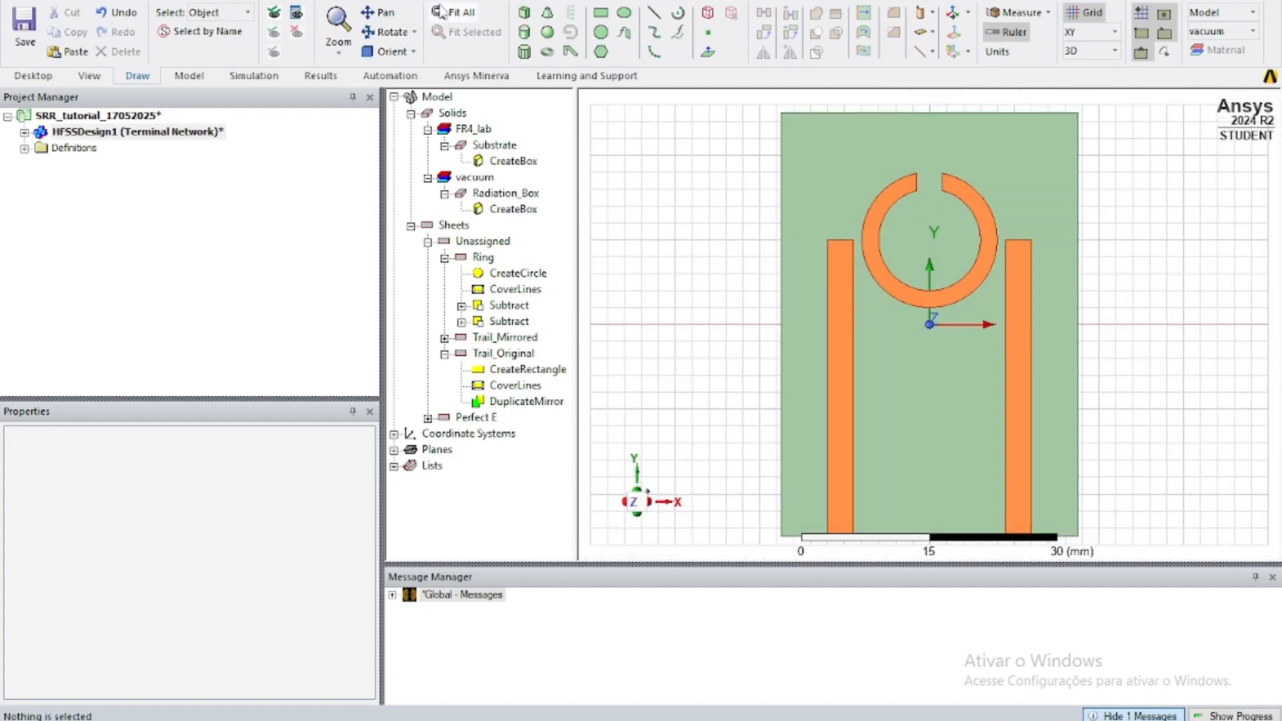
click(384, 31)
drag(1235, 230, 1230, 454)
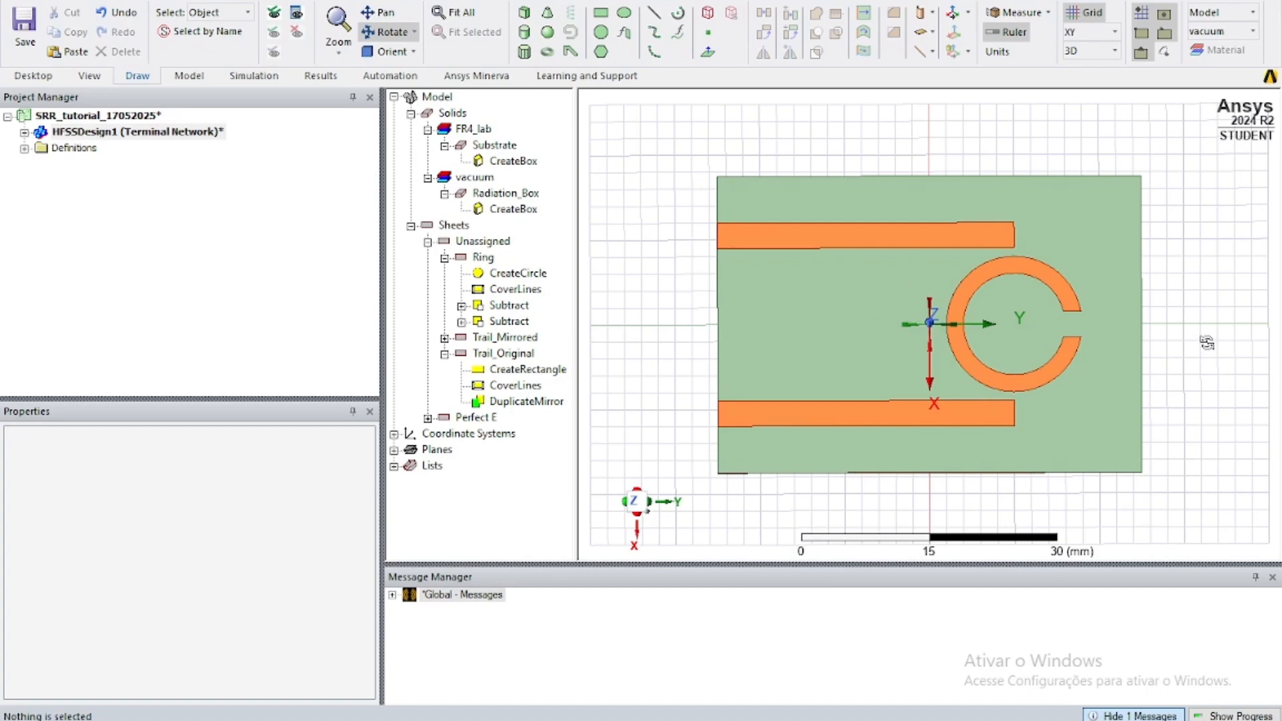
drag(1236, 352, 1241, 355)
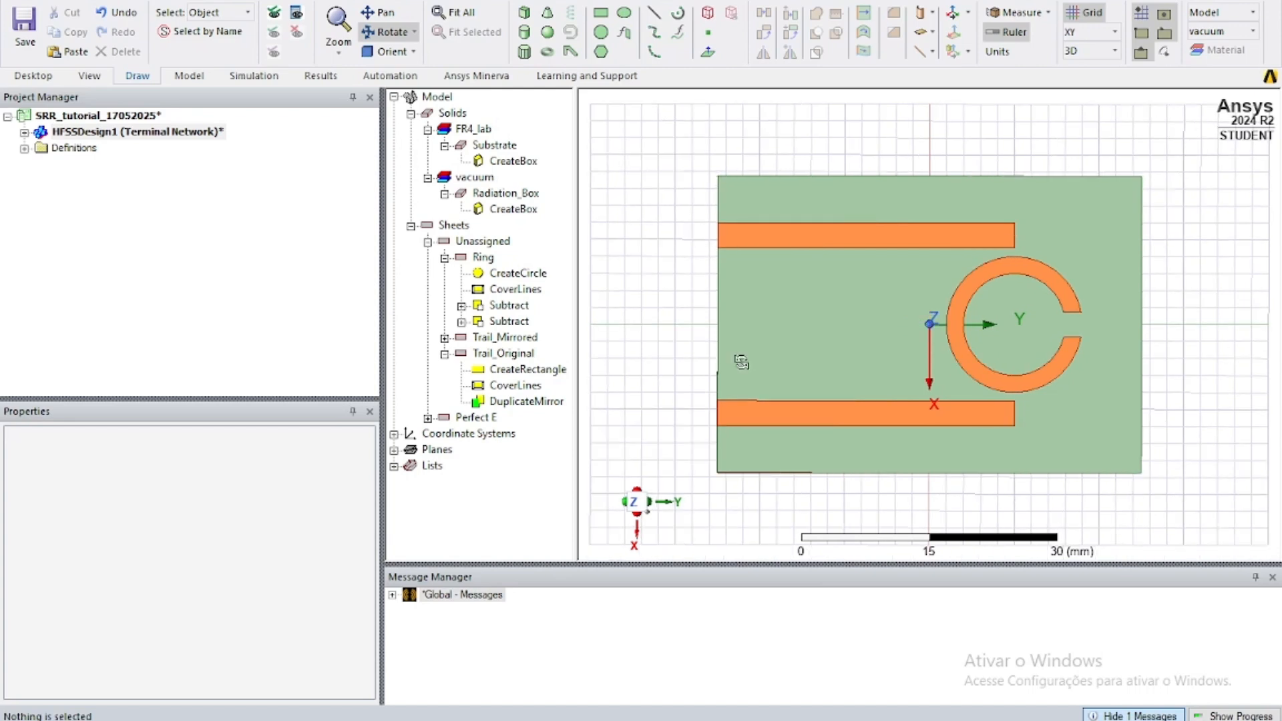
key(Escape)
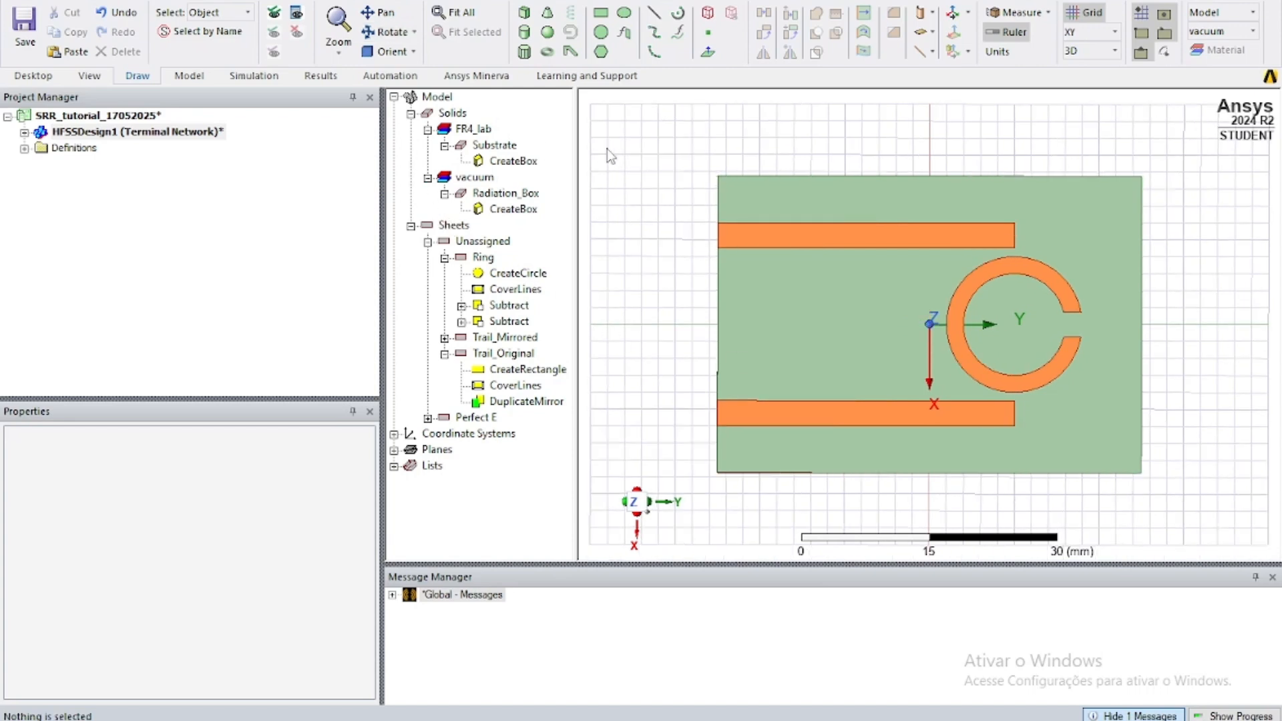
click(653, 13)
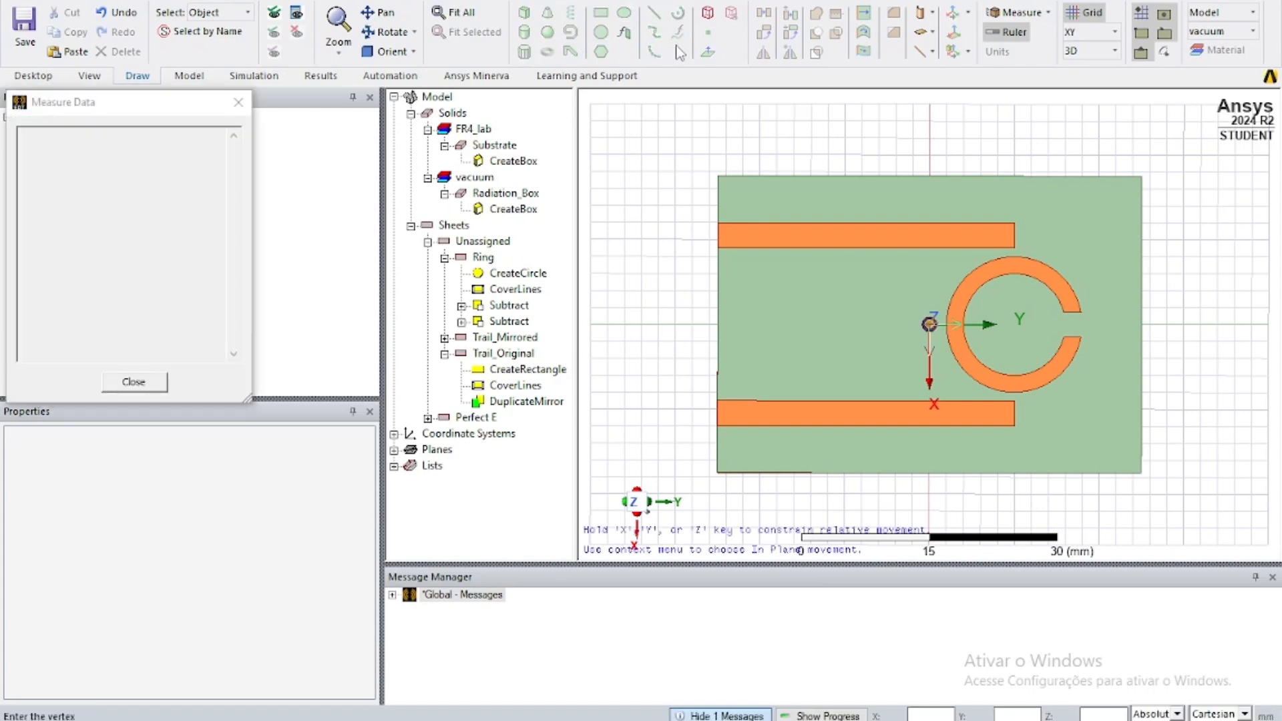
click(1014, 246)
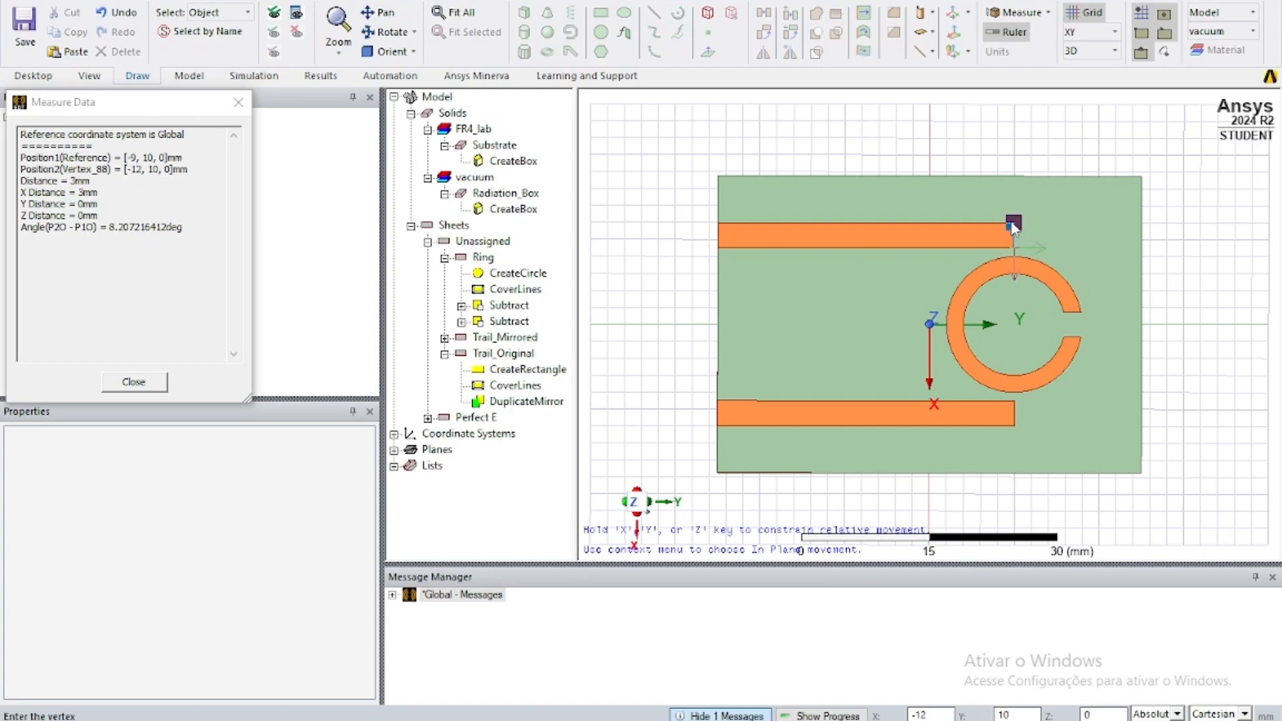
double_click(1014, 226)
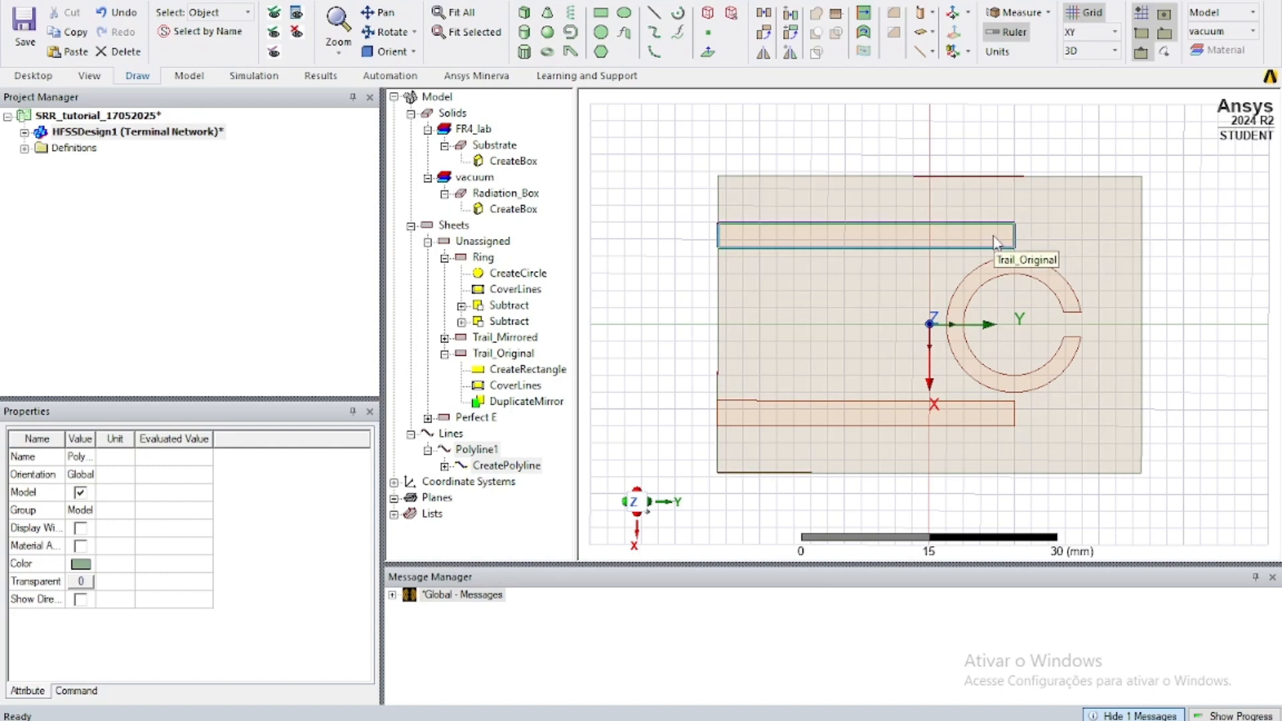
click(476, 449)
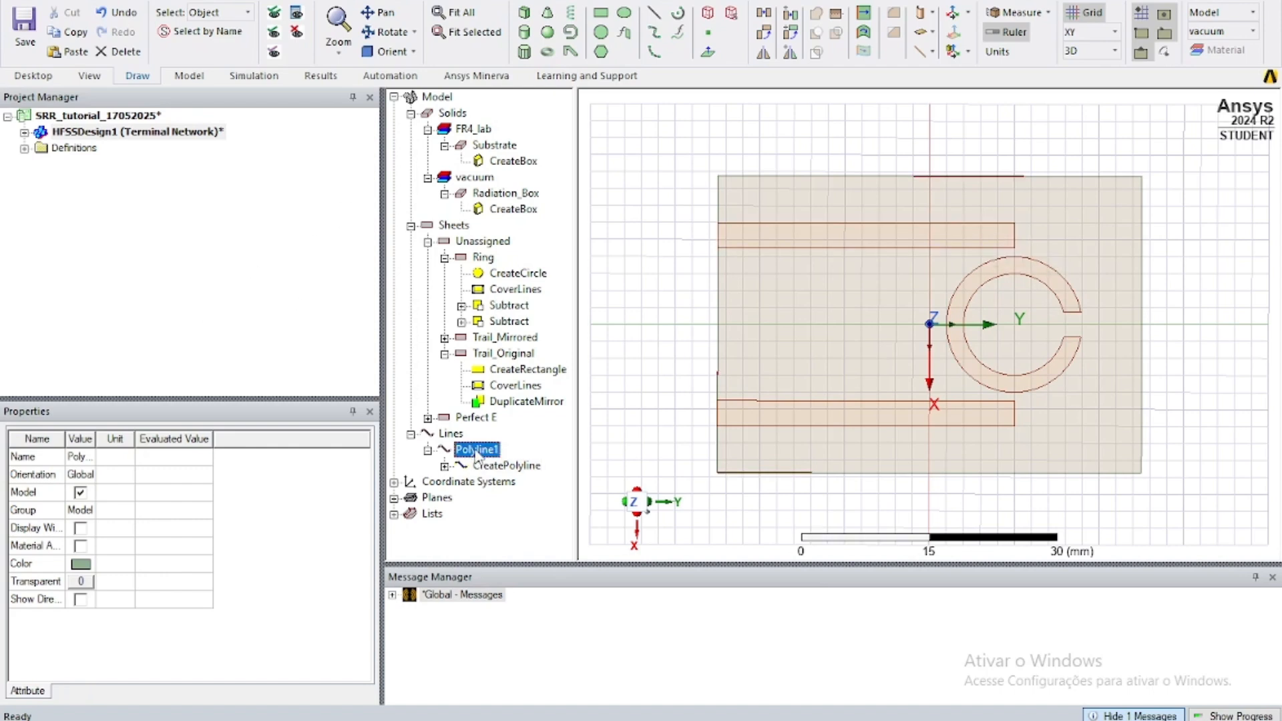
double_click(486, 465)
click(455, 484)
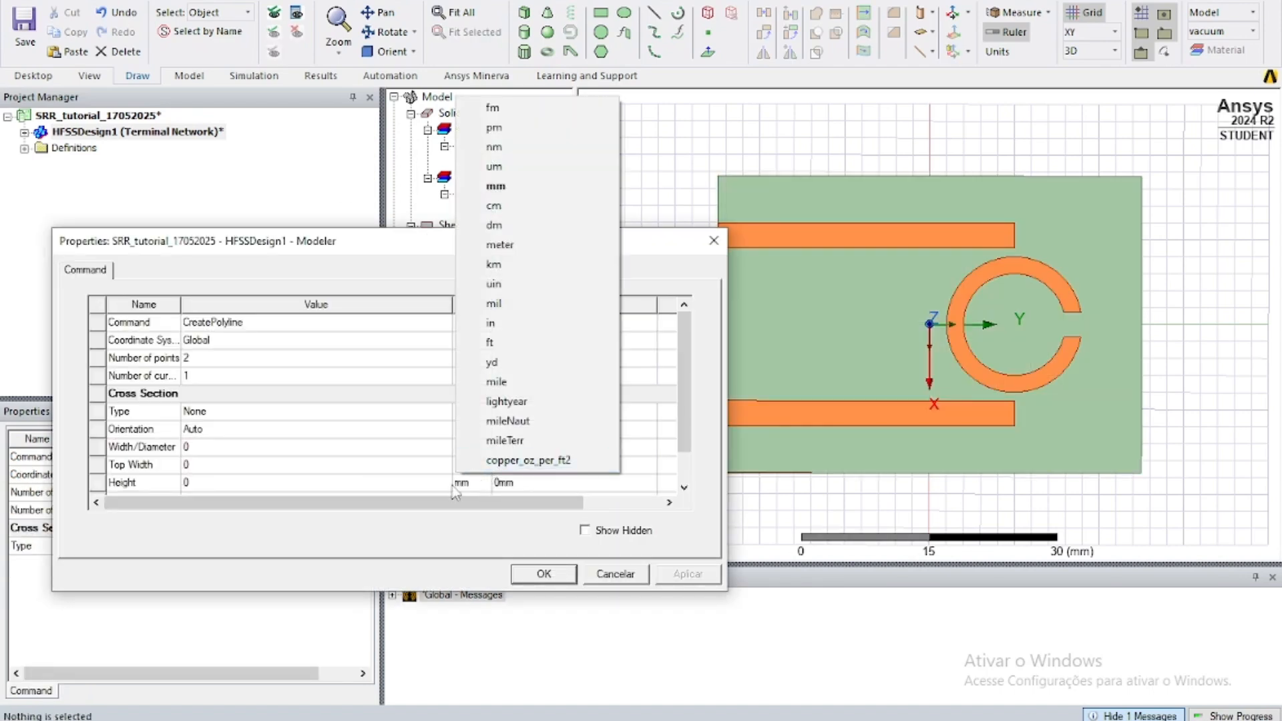
click(436, 464)
click(713, 241)
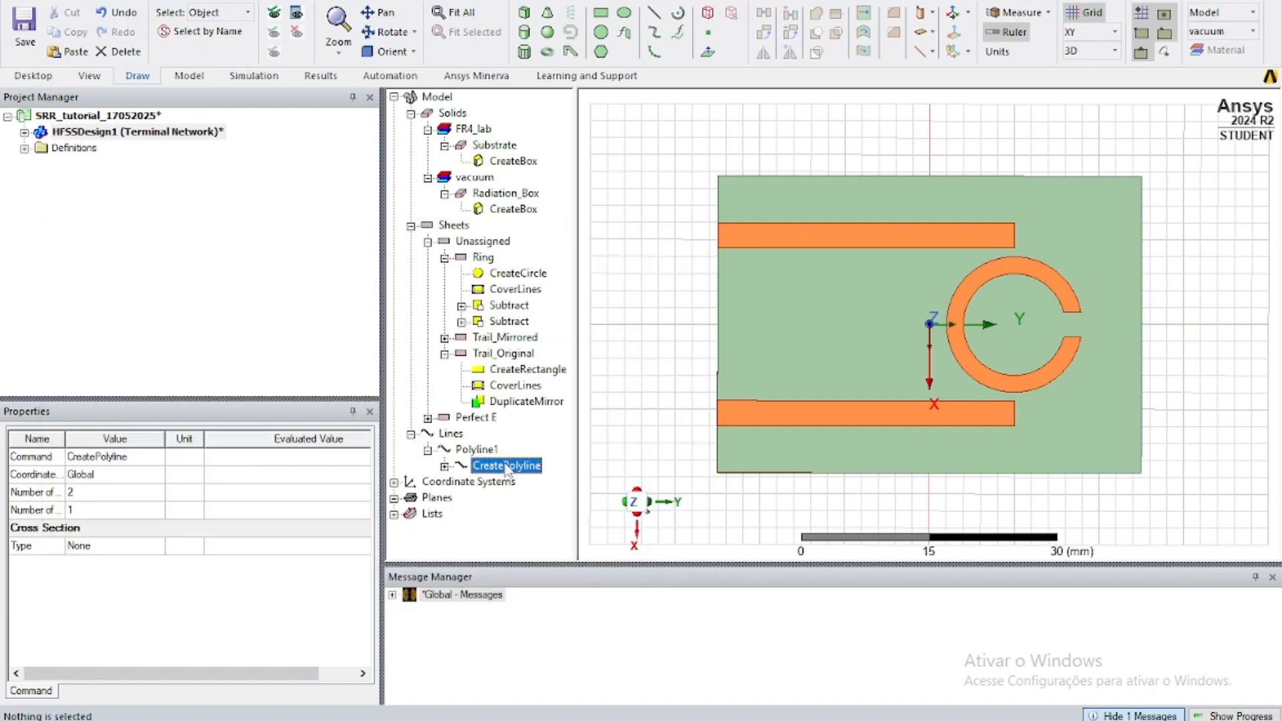
Step: Set the X coordinate of Point1 of Polyline1's line segment to -(ring_radius+trail_gap)
click(444, 465)
double_click(506, 482)
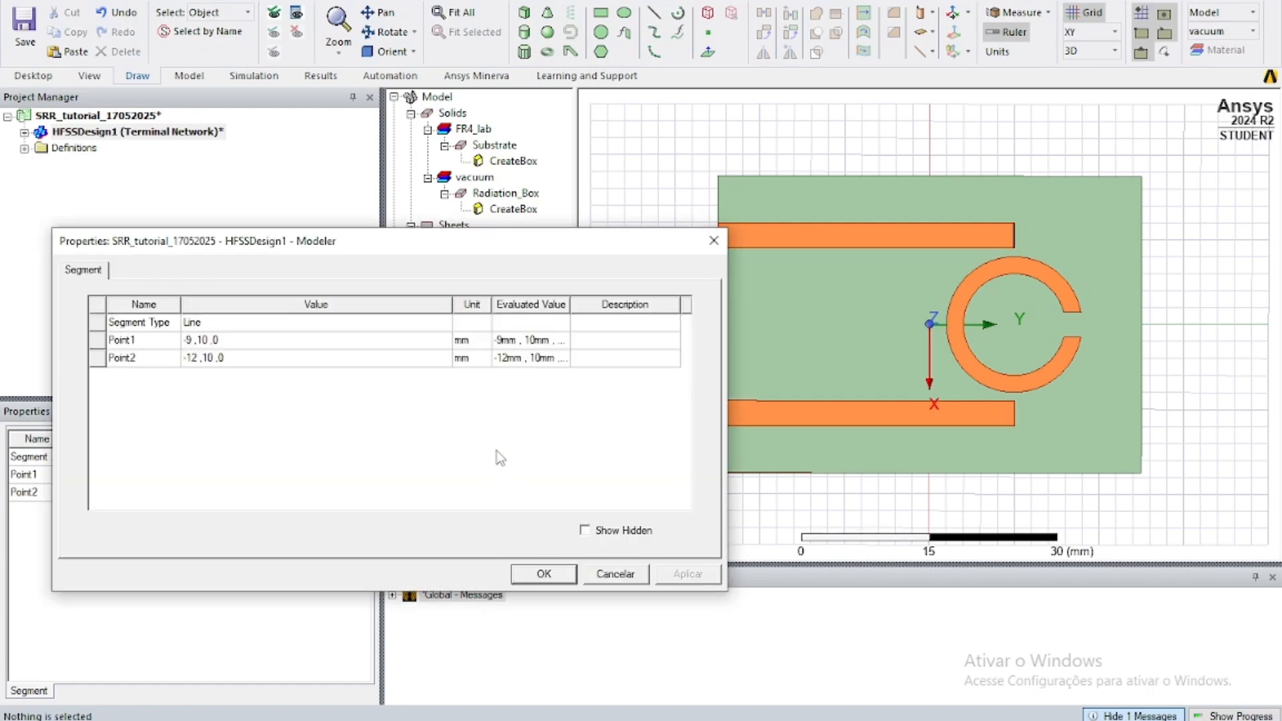
click(194, 339)
click(194, 340)
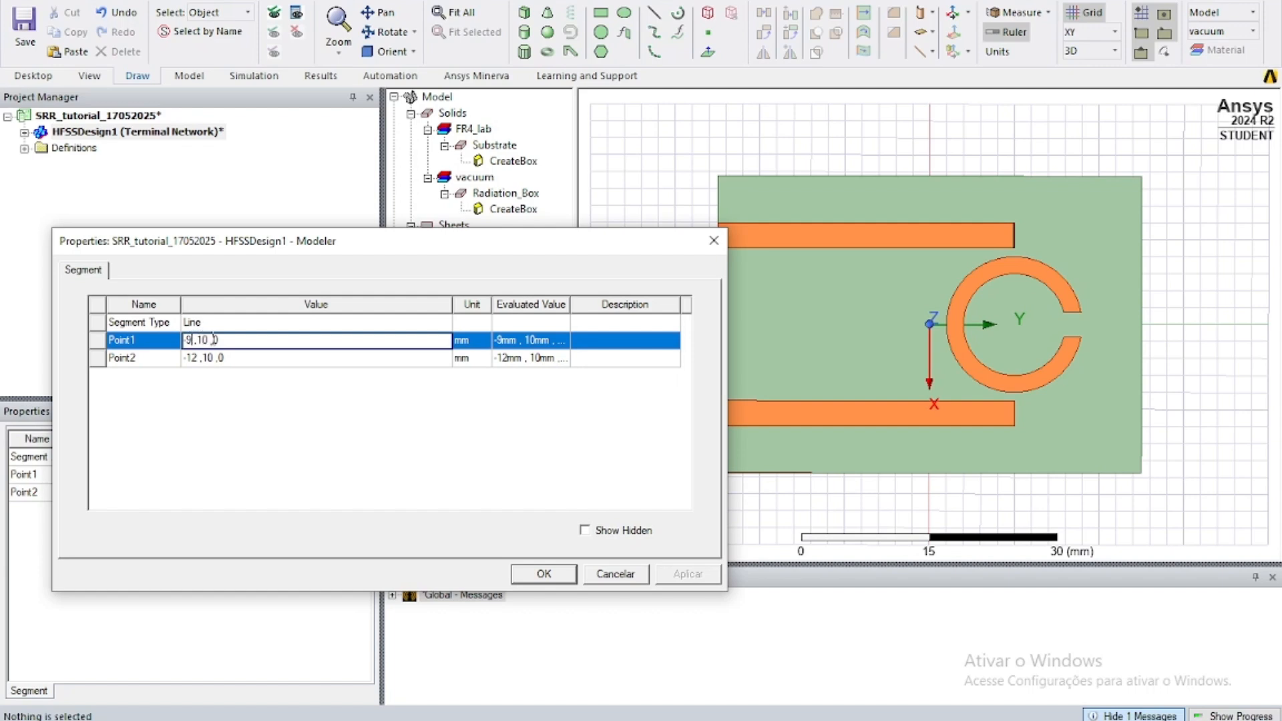
key(BackSpace)
key(BackSpace)
text(r)
key(BackSpace)
text(())
key(Left)
text(ring_radius)
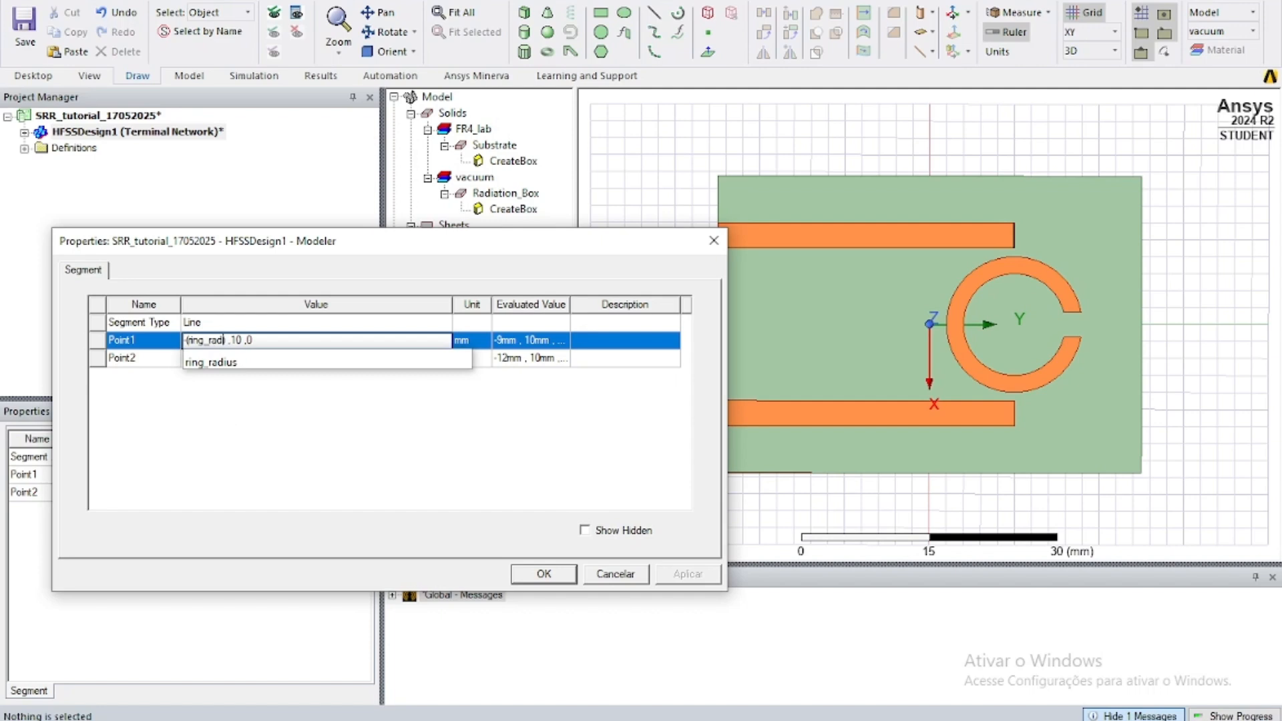
text(+)
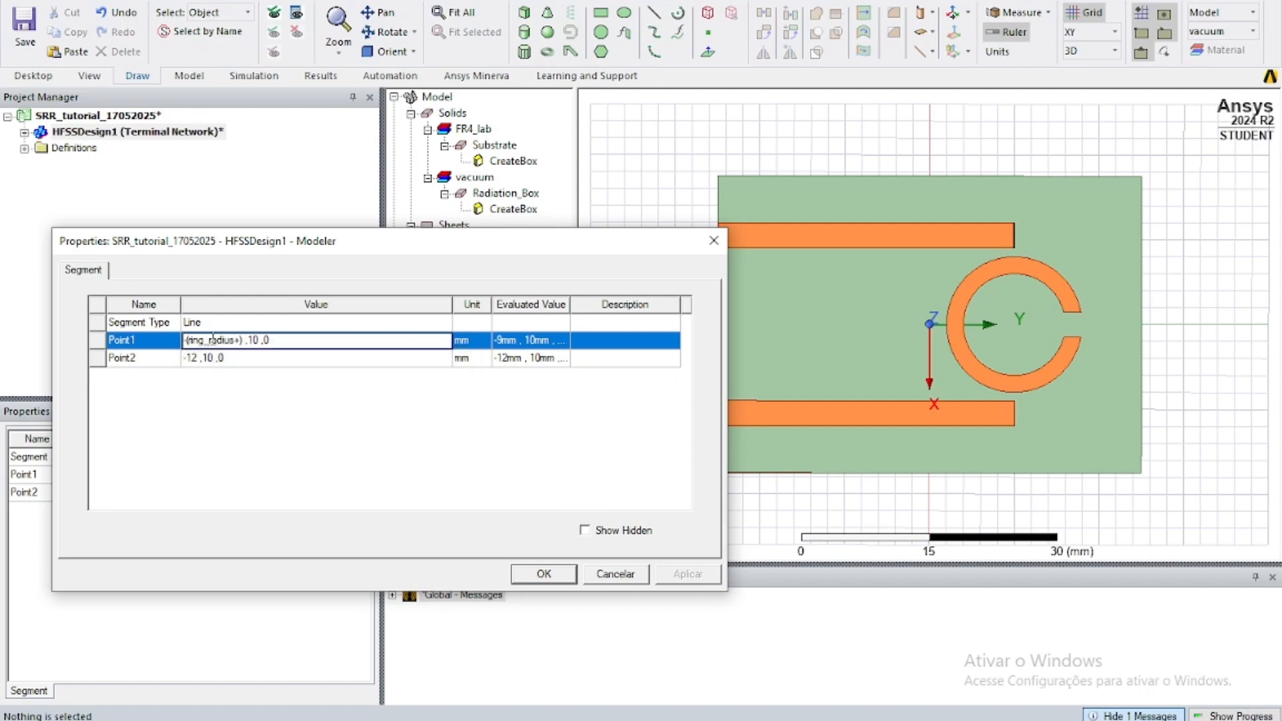
text(trail_gap)
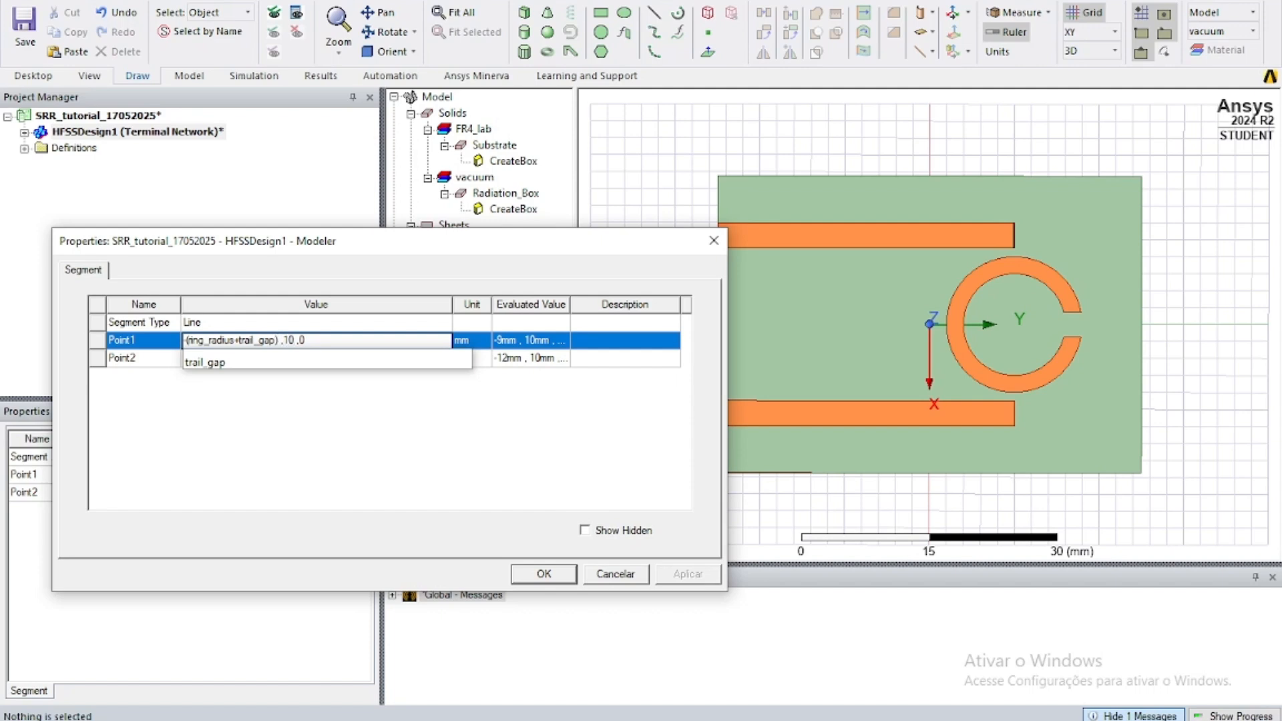
Step: Set the Y coordinate of the line segment's Point1 to trail_length-substrate_length/2, keeping Z at 0
key(BackSpace)
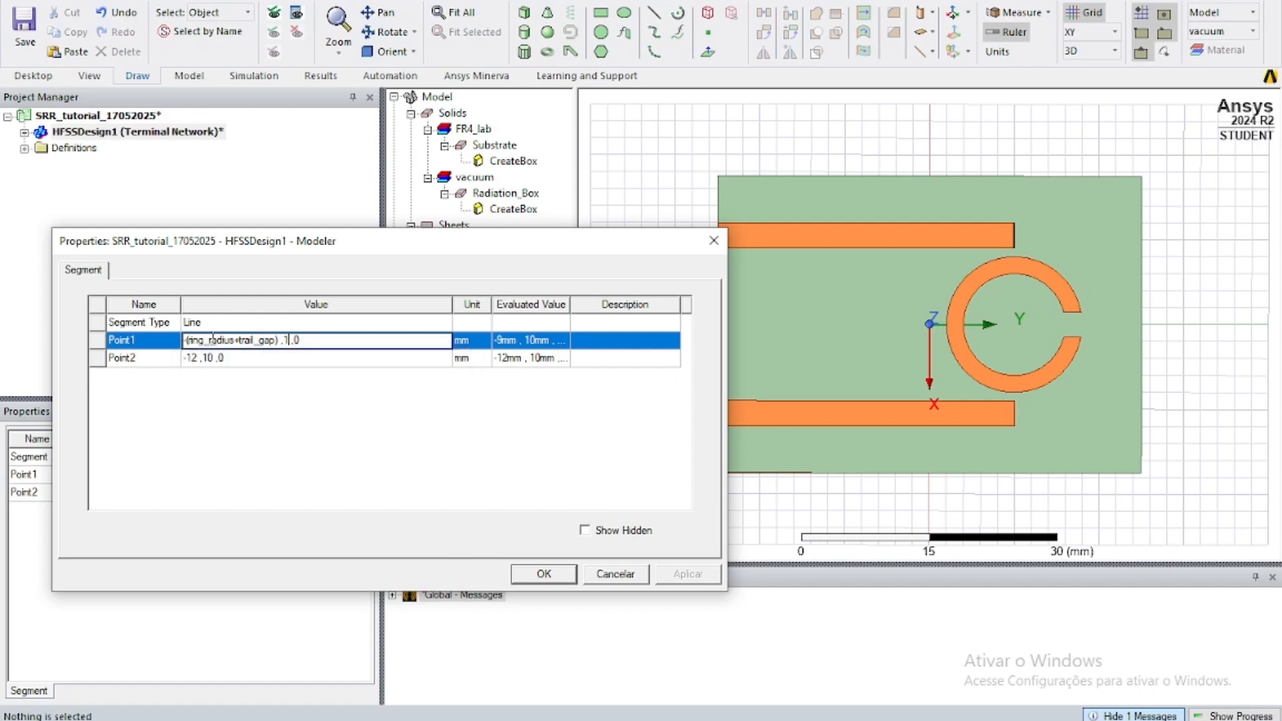
key(BackSpace)
text(trai)
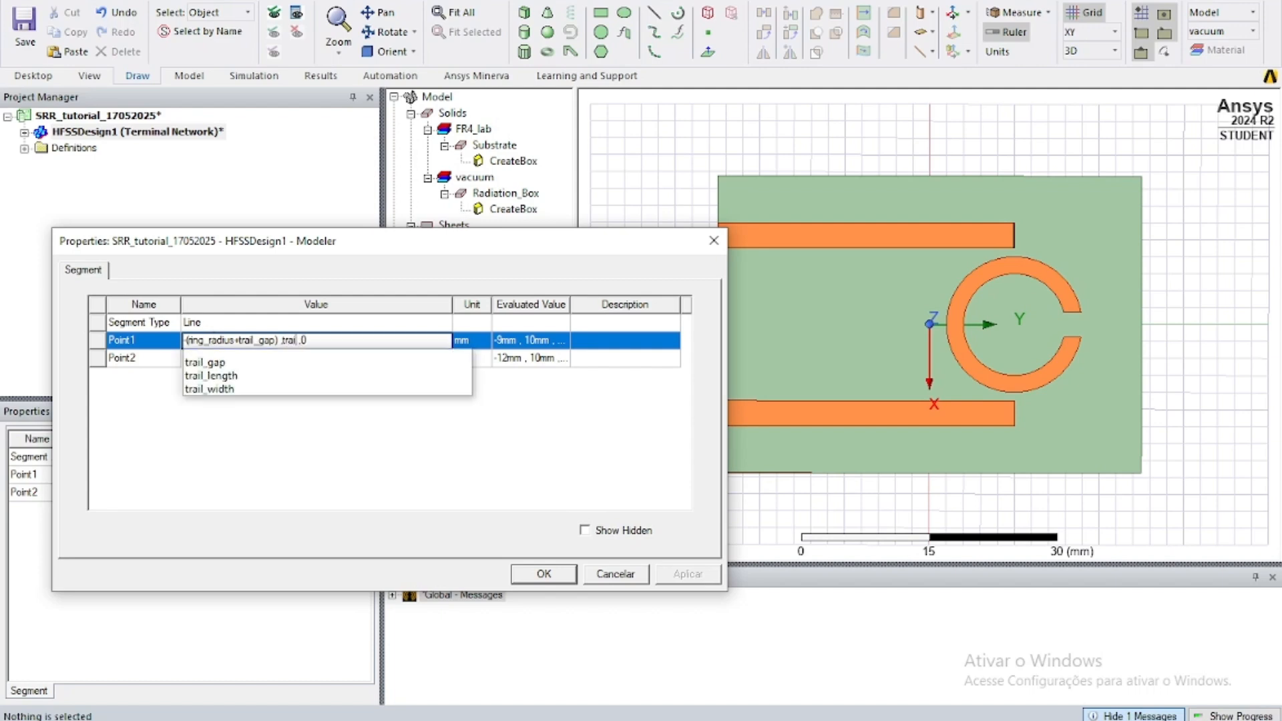
text(l_)
key(Down)
key(Down)
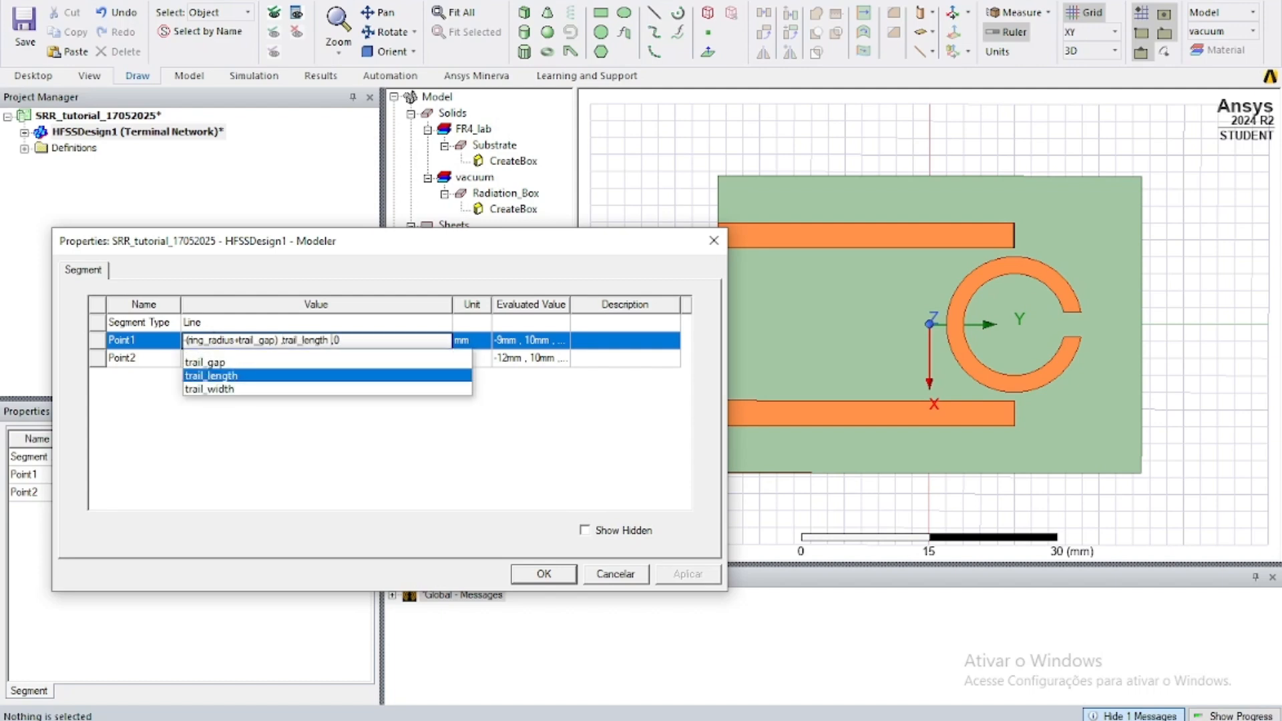
text(-subs)
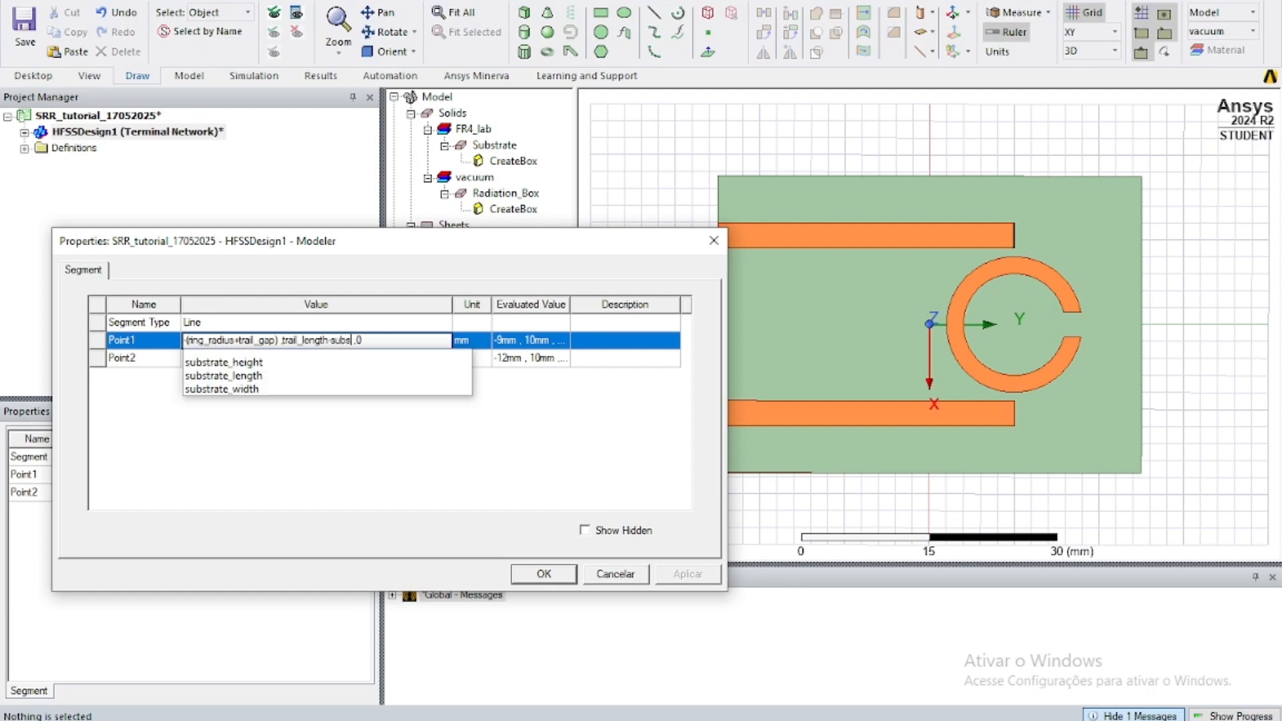
key(Down)
key(Down)
key(Down)
key(Up)
key(Right)
key(Right)
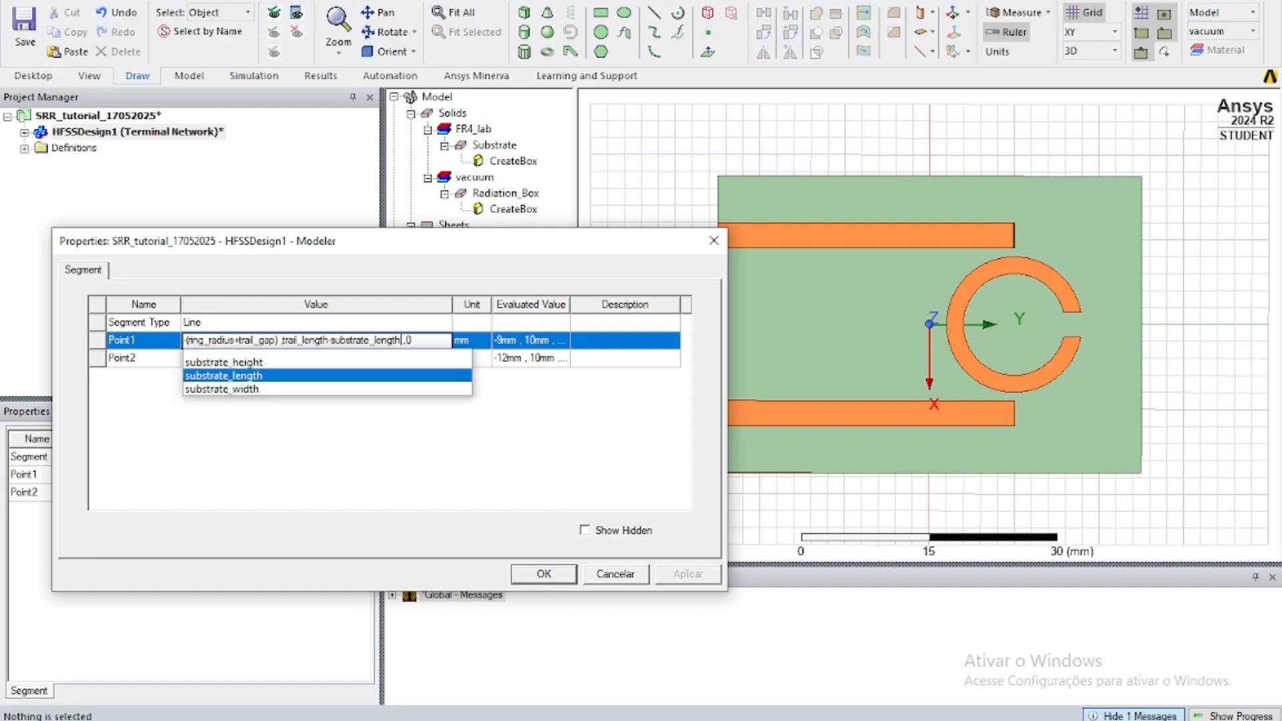
text(/2)
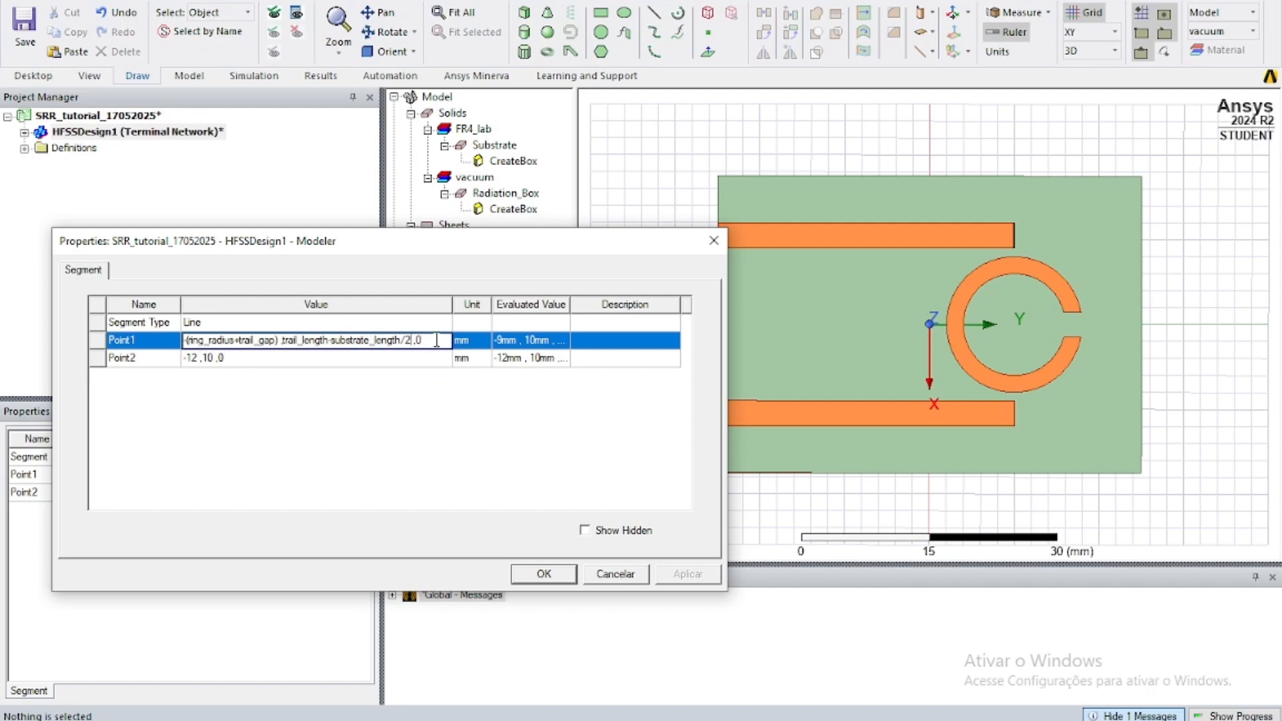
Step: Copy Point1's coordinate expression -(ring_radius+trail_gap), trail_length-substrate_length/2, 0 into Point2 of the line segment
drag(436, 342, 144, 342)
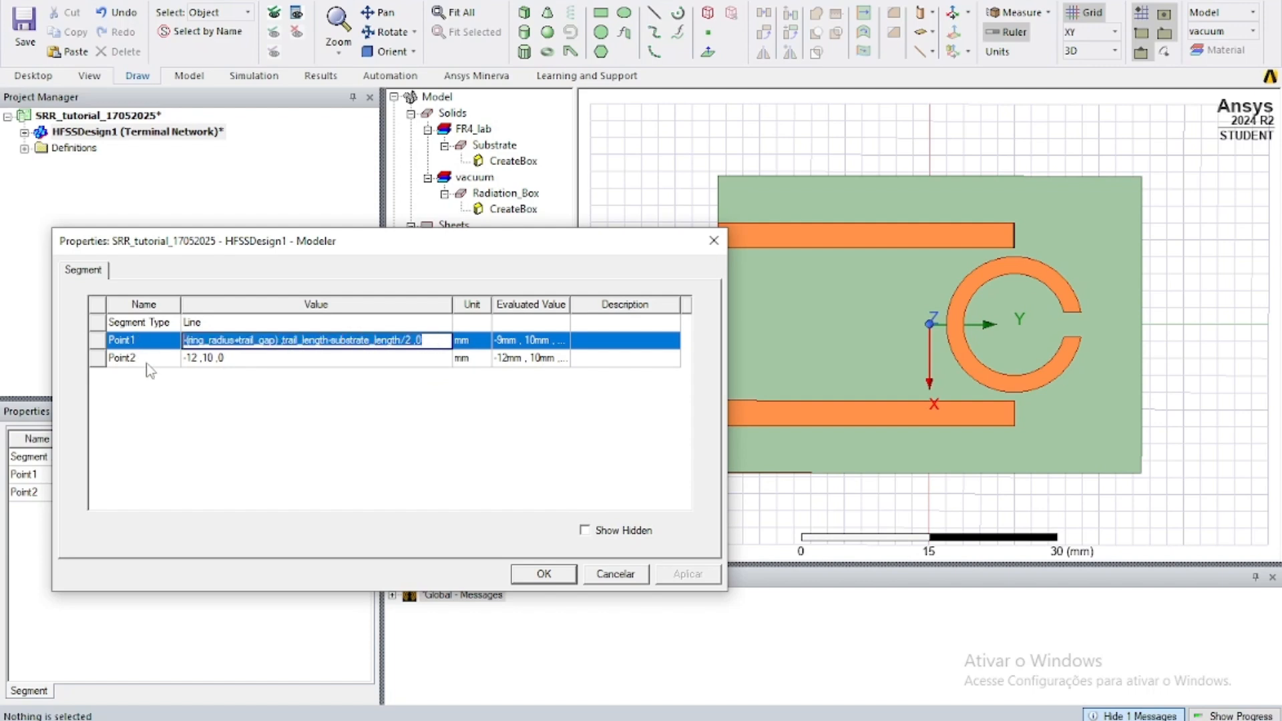
click(250, 358)
click(250, 358)
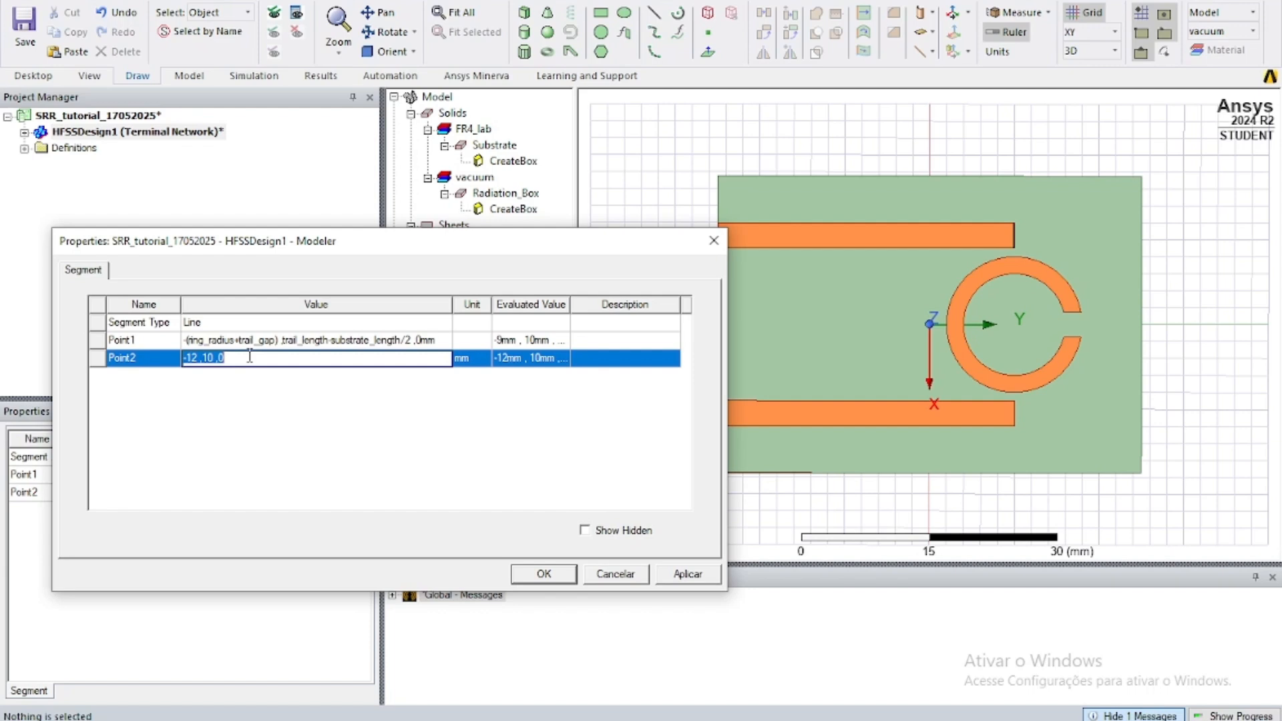
drag(251, 357, 115, 362)
text(-(ring_radius+trail_gap),trail_length-substrate_length/2,0)
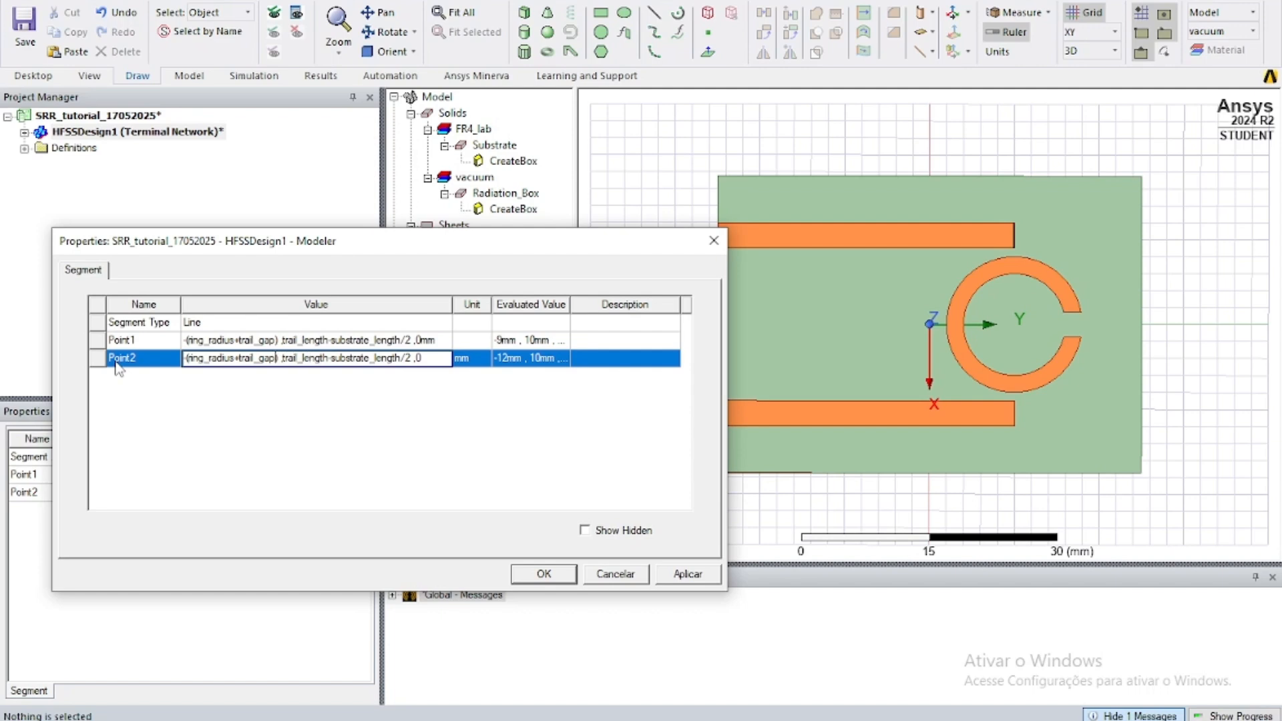
Step: Extend Point2's X expression to -(ring_radius+trail_gap+trail_width) and accept the line segment's properties
text(+trail)
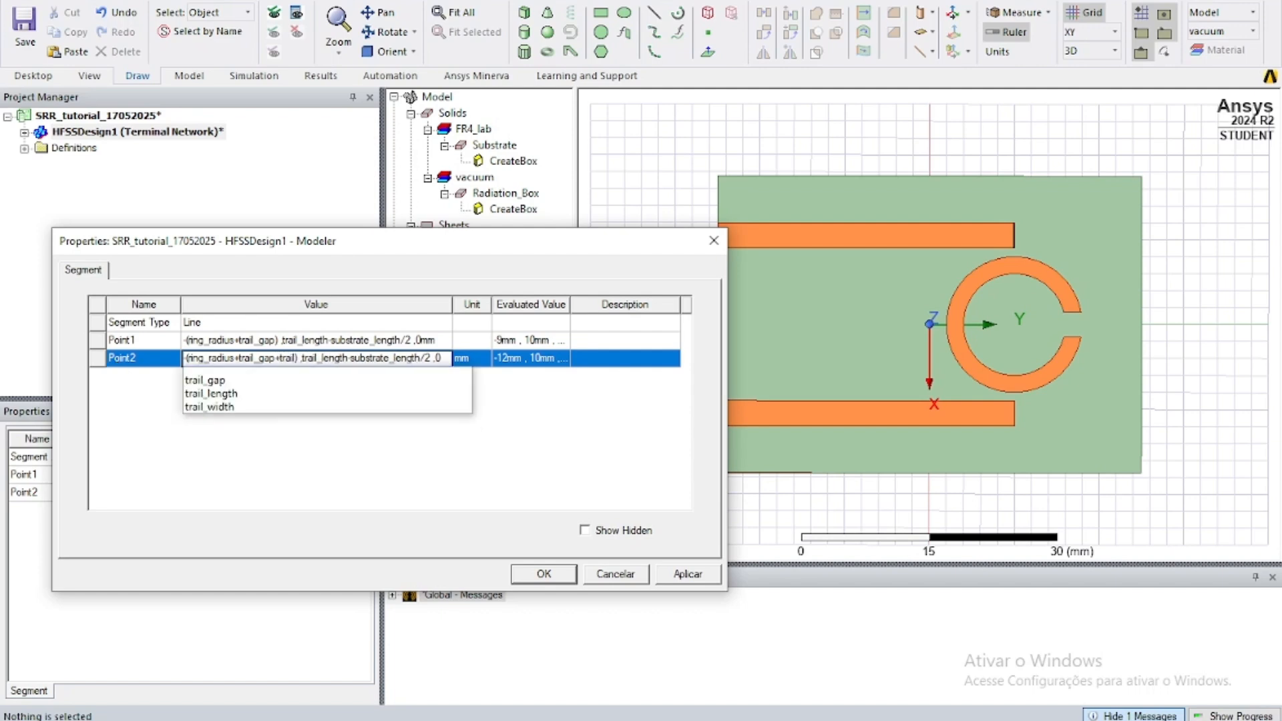
key(Down)
key(Down)
key(Down)
key(Return)
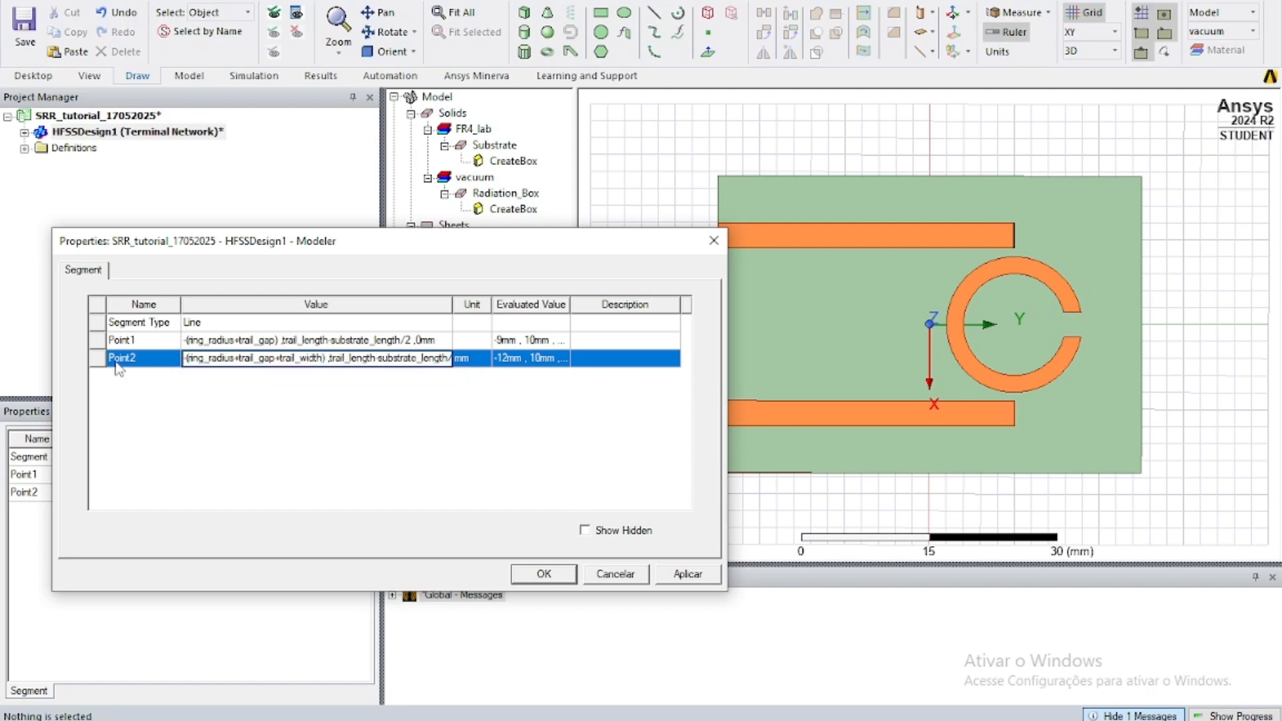
click(493, 443)
click(544, 574)
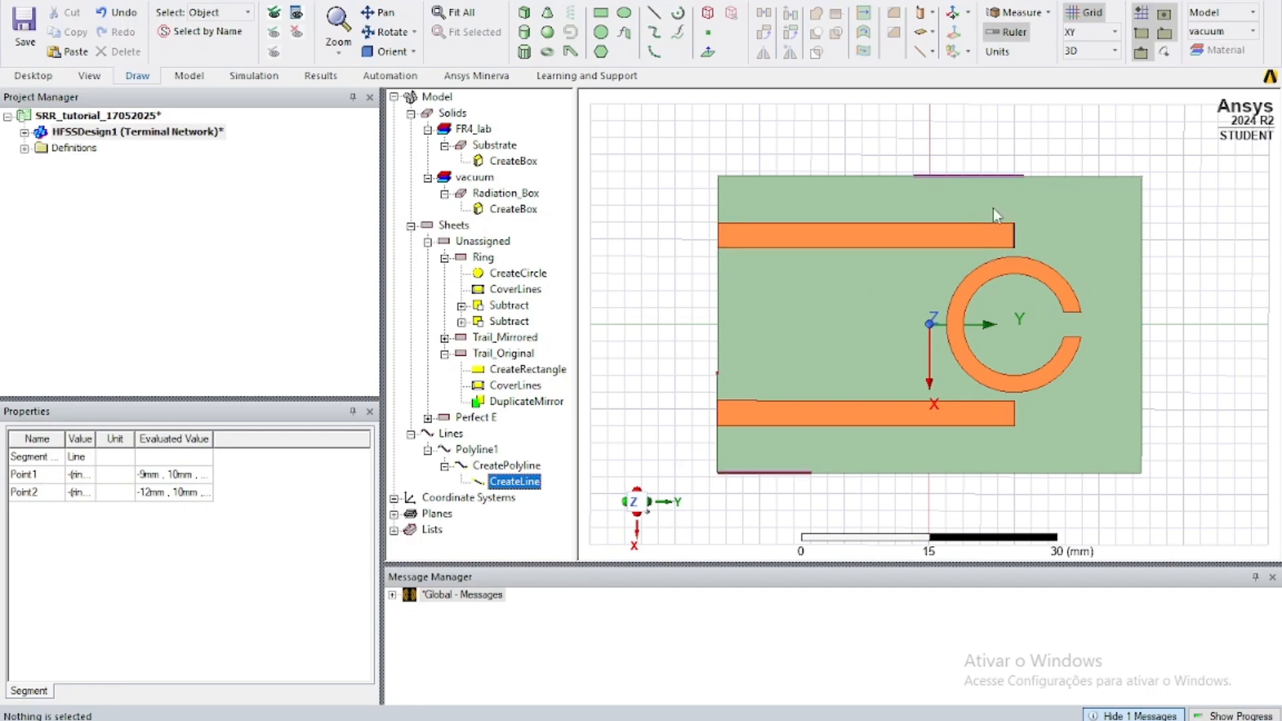
click(989, 176)
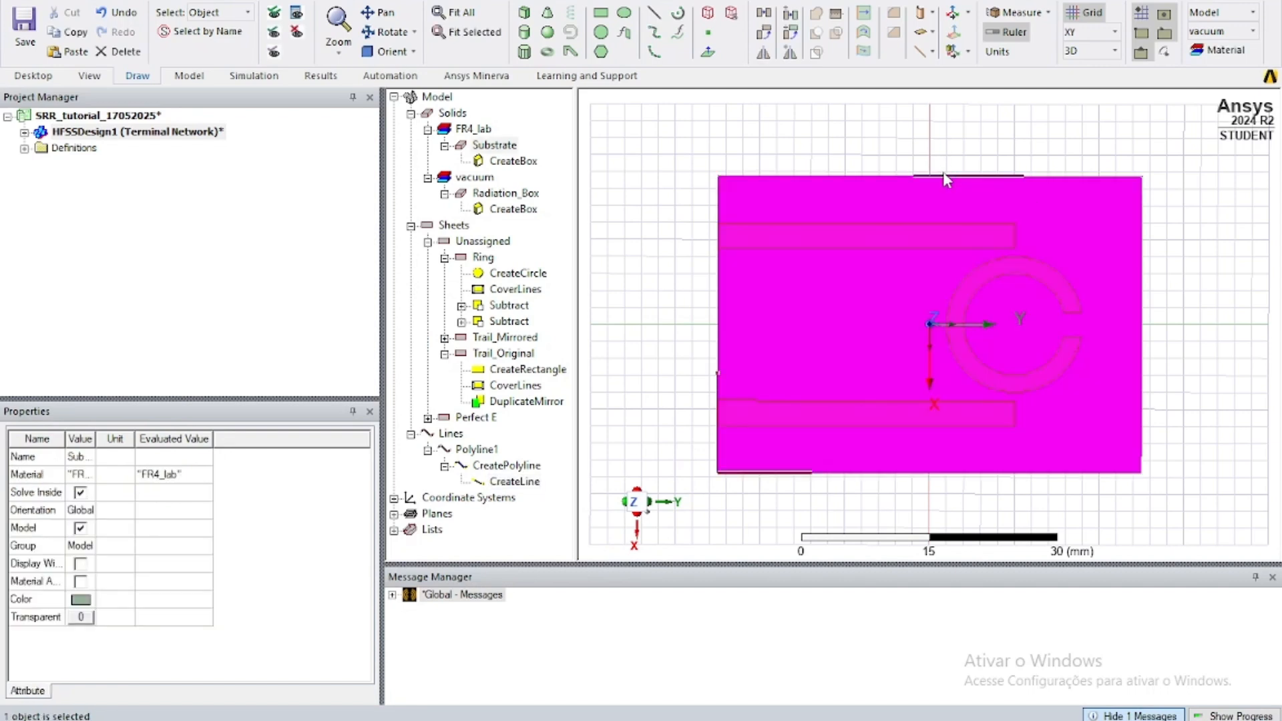
click(962, 133)
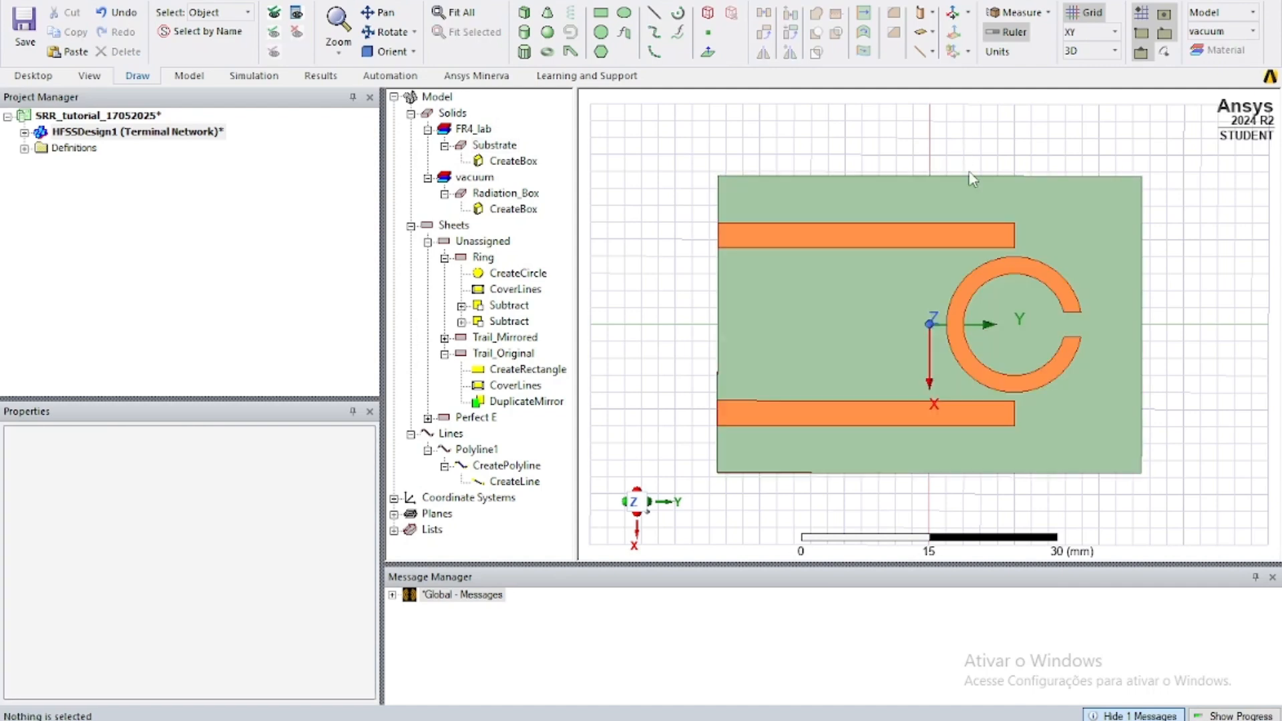
click(505, 482)
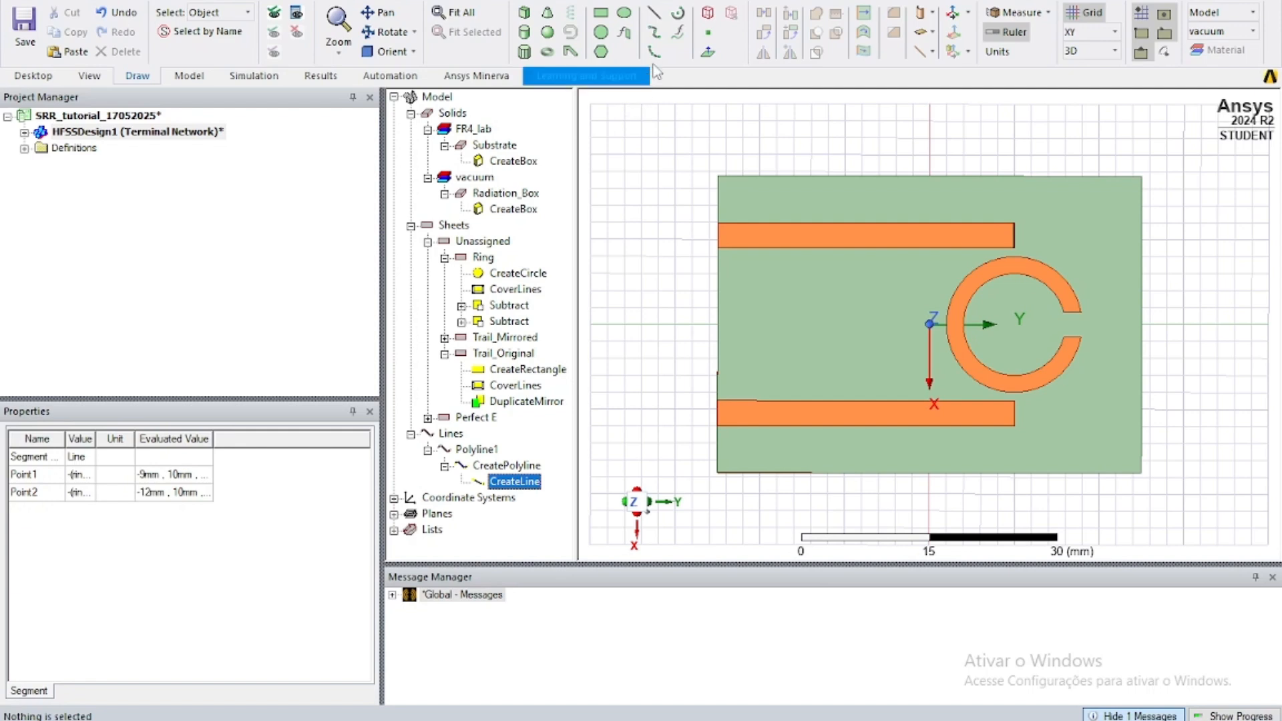
Step: Draw a -180° centre-point arc in the XY plane, centred at (0, 10, 0), from (-10.5, 10, 0) to the mirrored trail's end midpoint
click(680, 17)
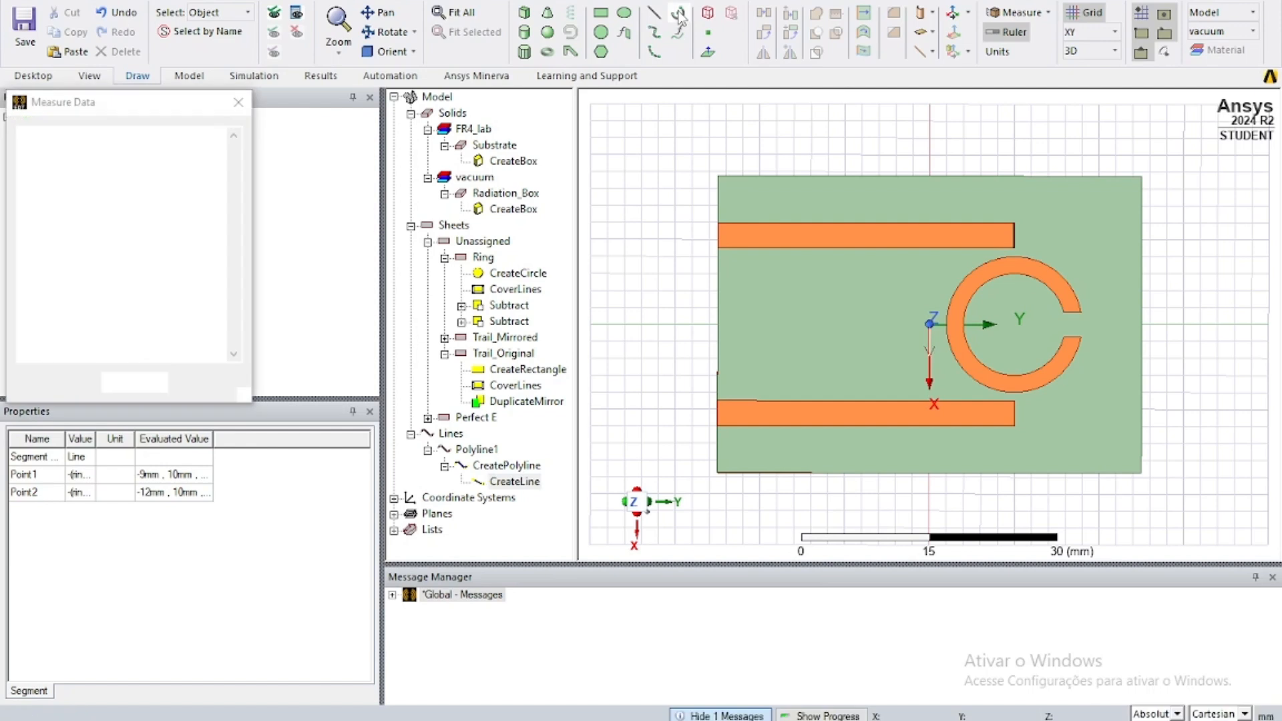
click(1015, 325)
click(1015, 235)
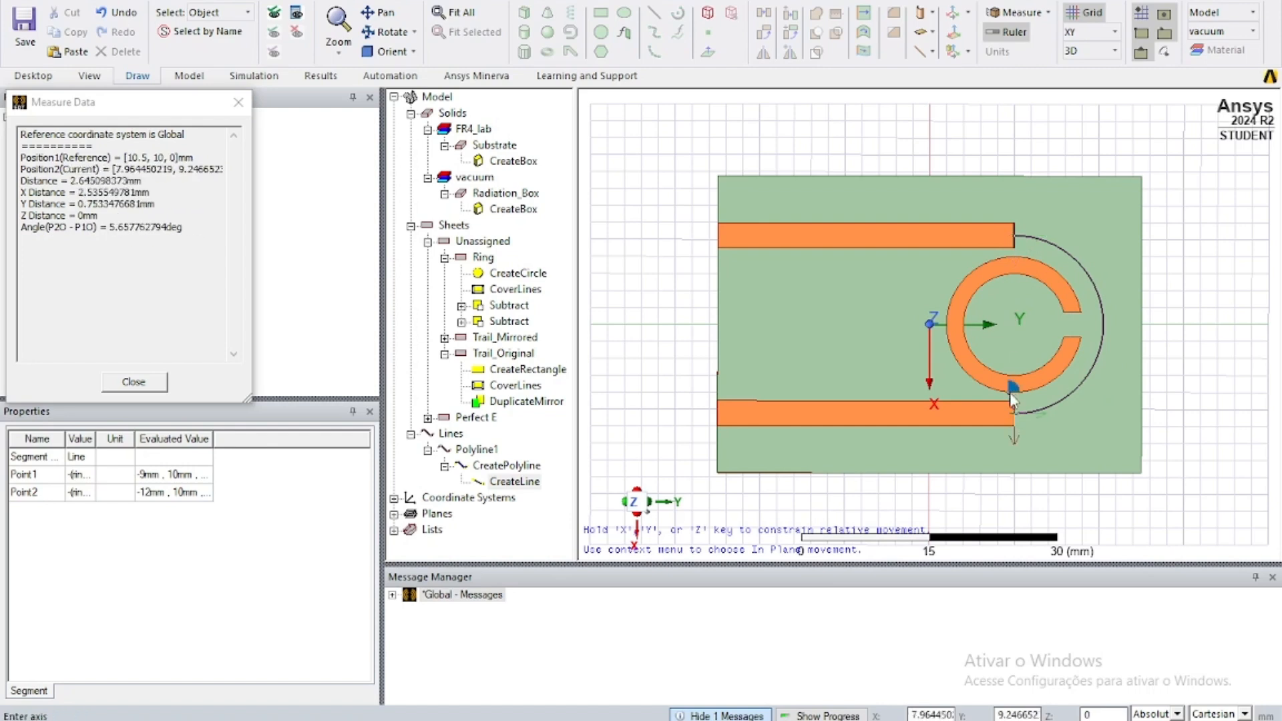
click(1014, 417)
double_click(1011, 415)
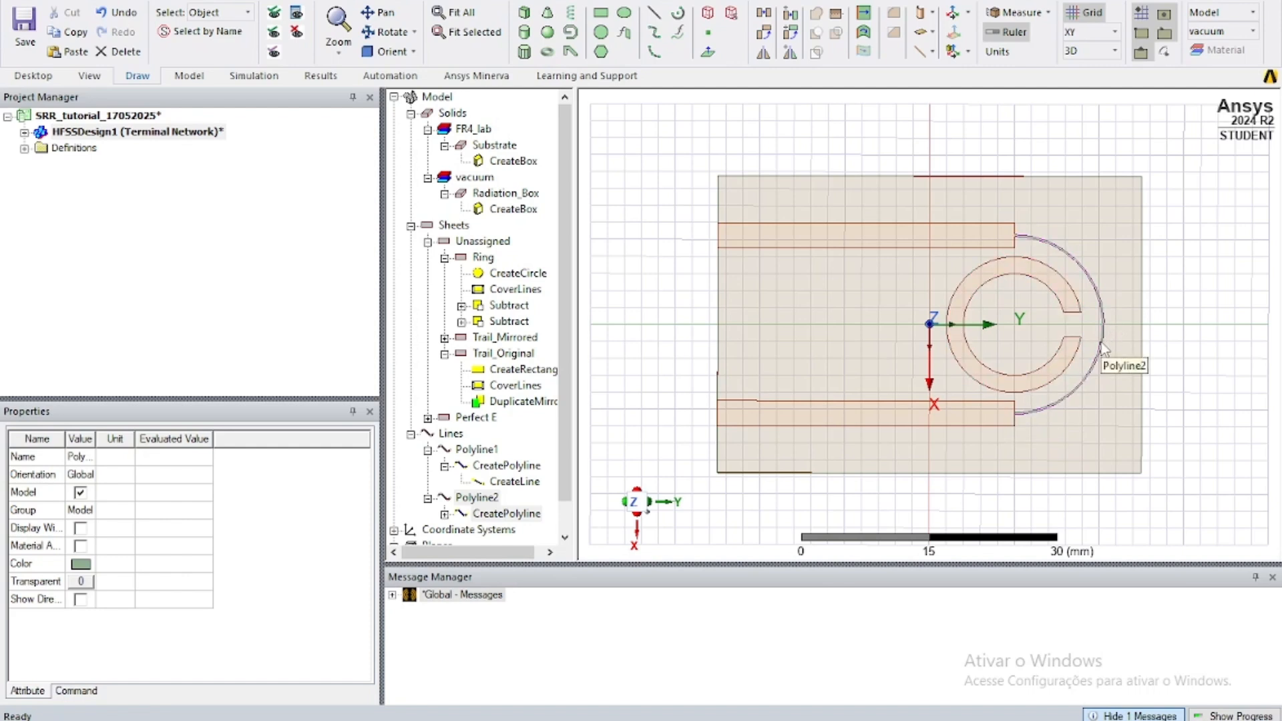
Step: Review the parametric point expressions of Polyline1's line segment
click(476, 449)
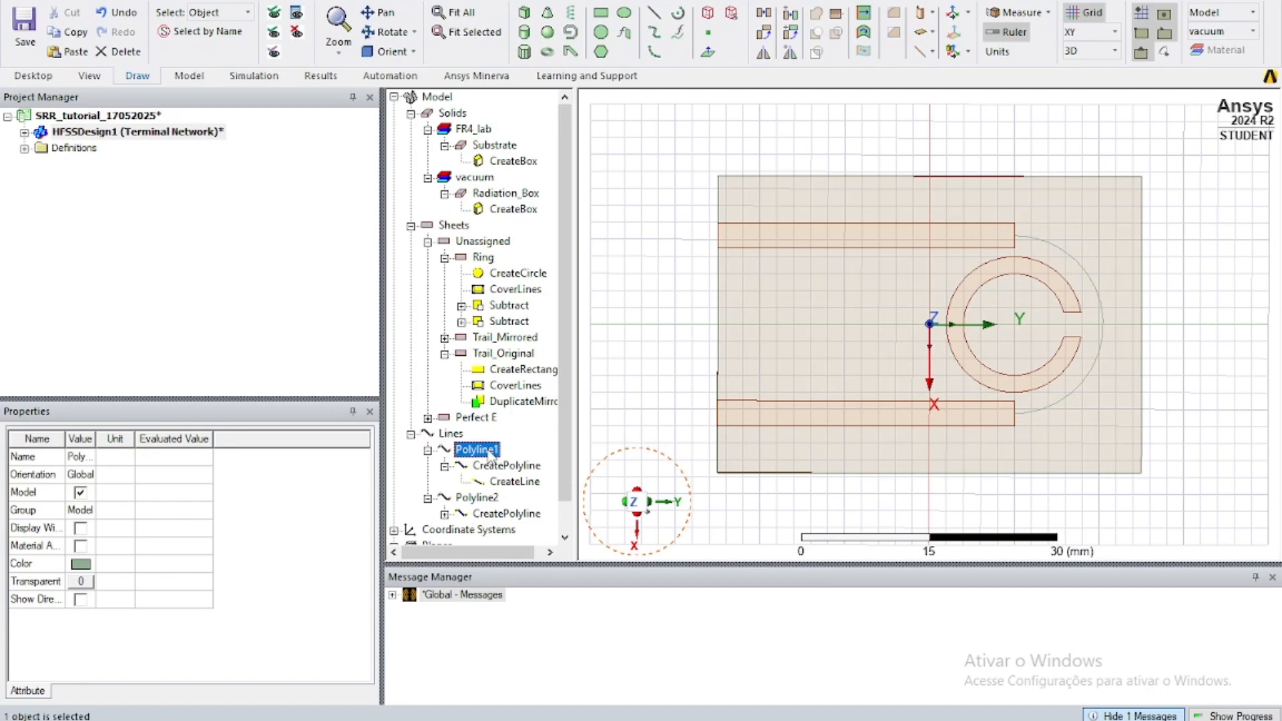
right_click(476, 449)
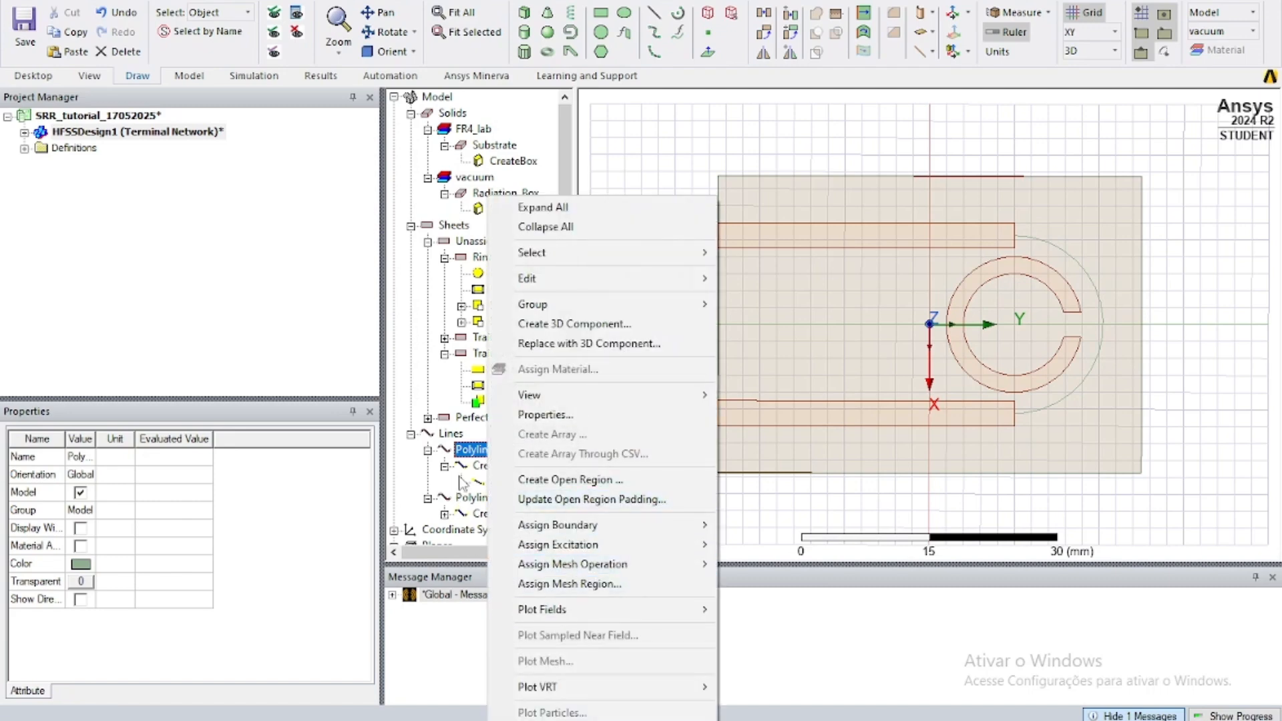
click(482, 466)
double_click(482, 466)
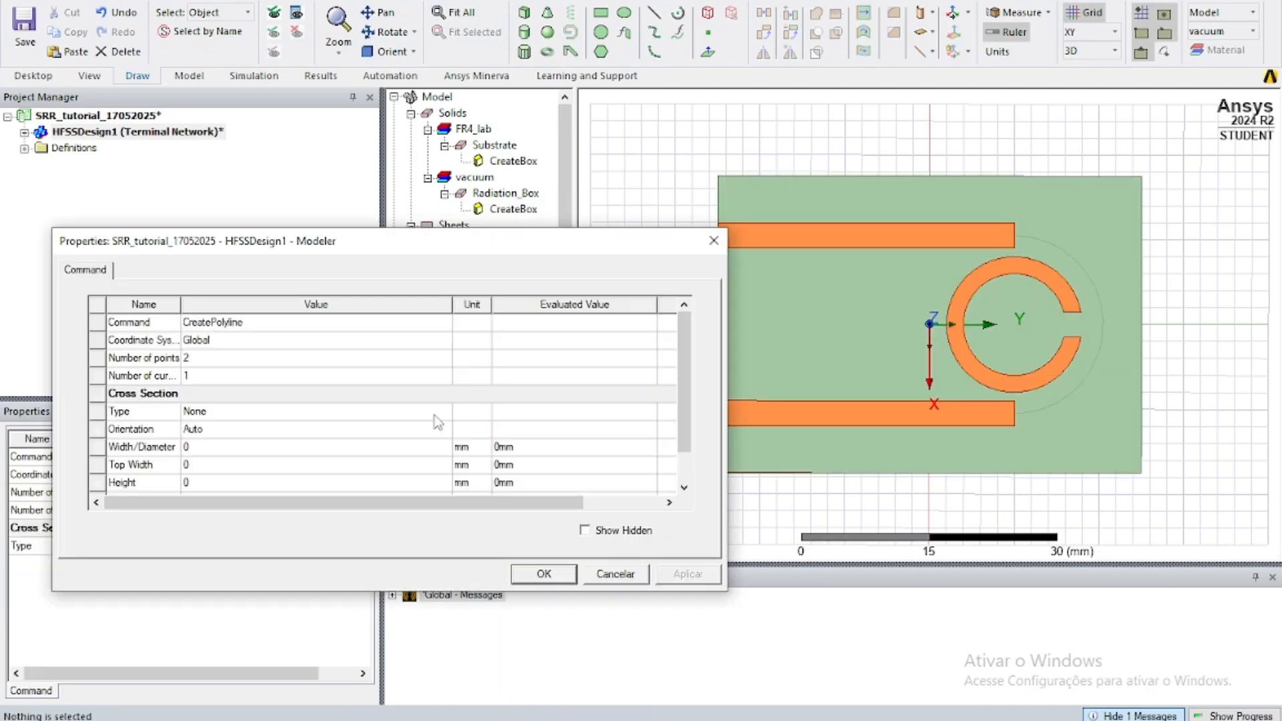
click(245, 324)
click(728, 245)
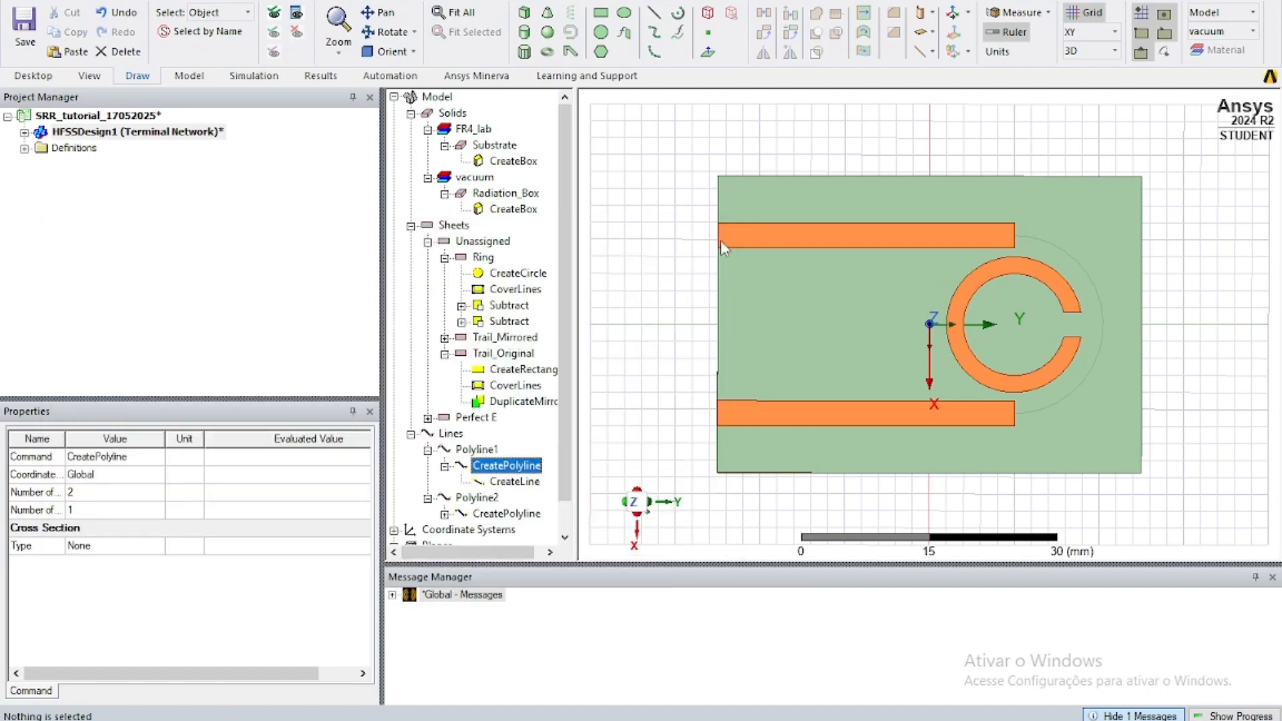
double_click(536, 482)
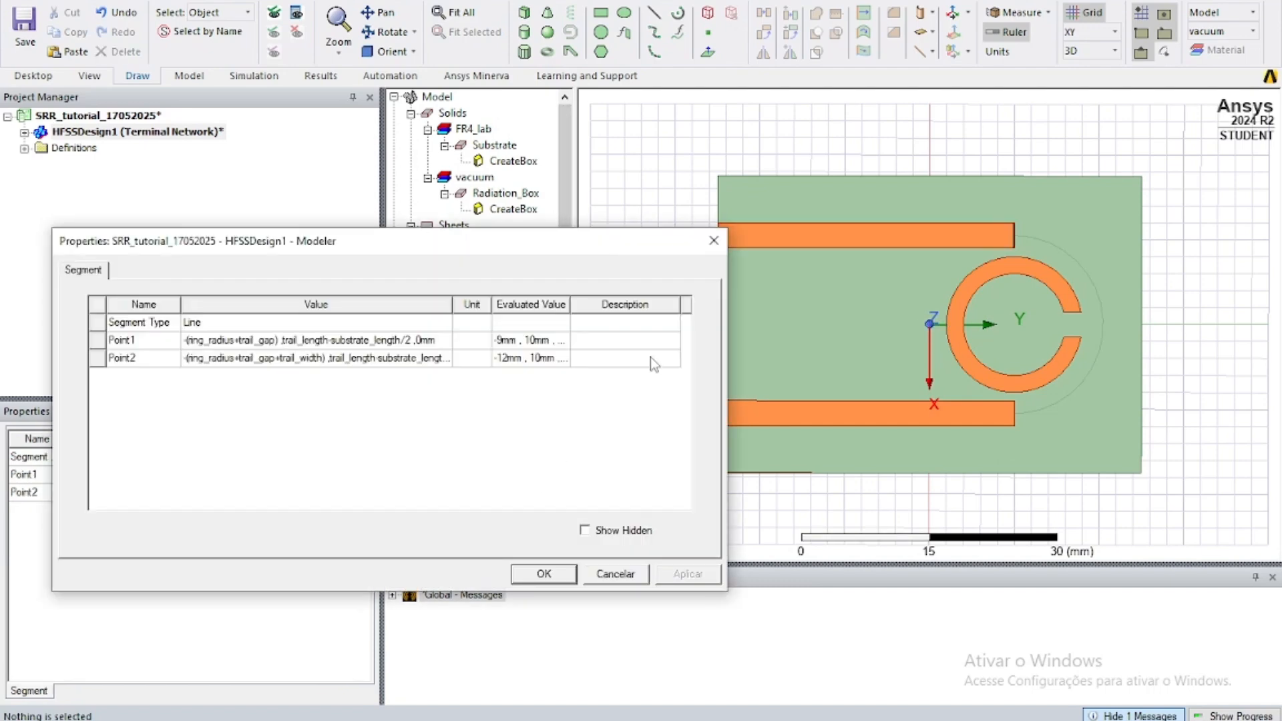
click(712, 243)
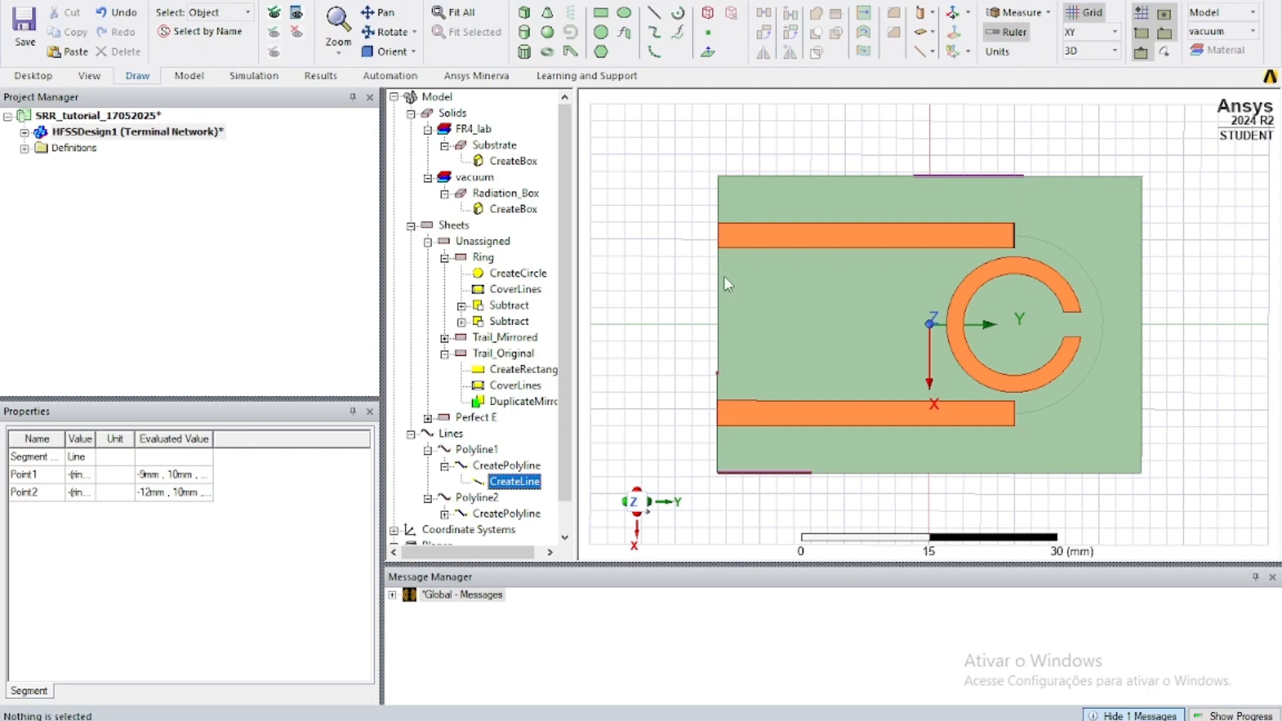
Step: Set the Center Point of Polyline2's arc segment to 0, trail_length-substrate_length/2, 0
click(518, 514)
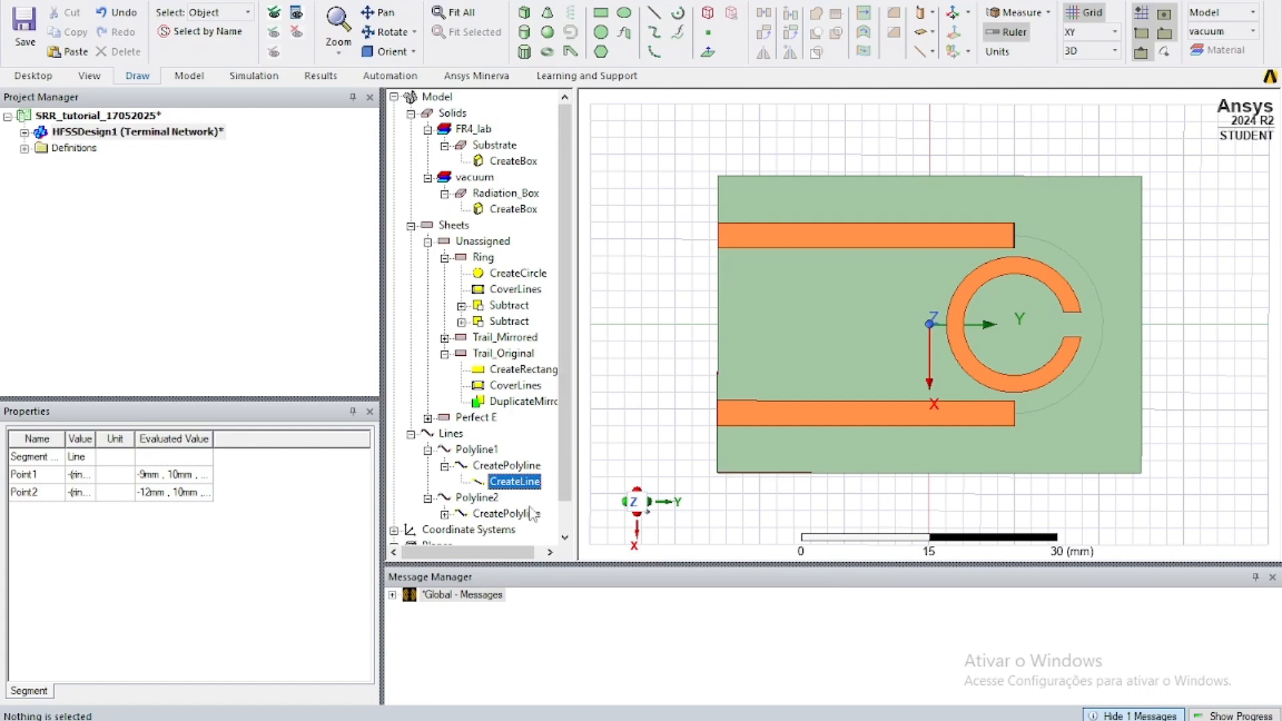
click(445, 514)
click(498, 531)
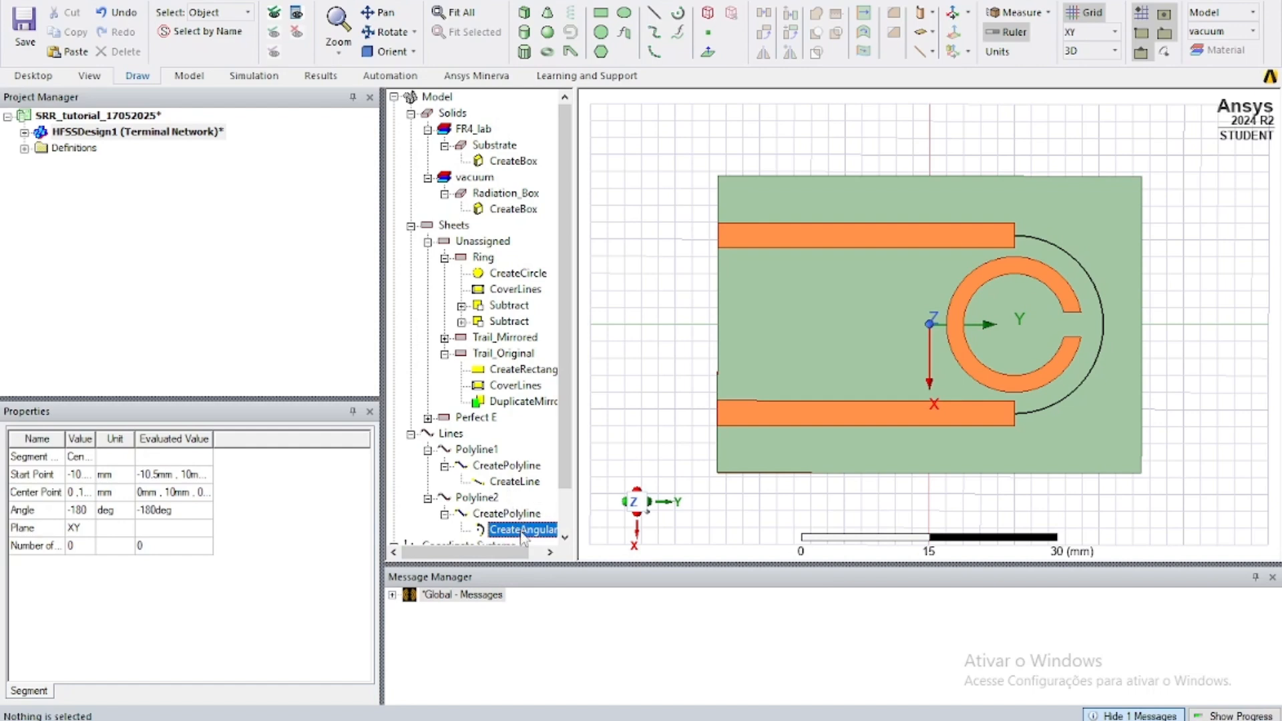
double_click(519, 529)
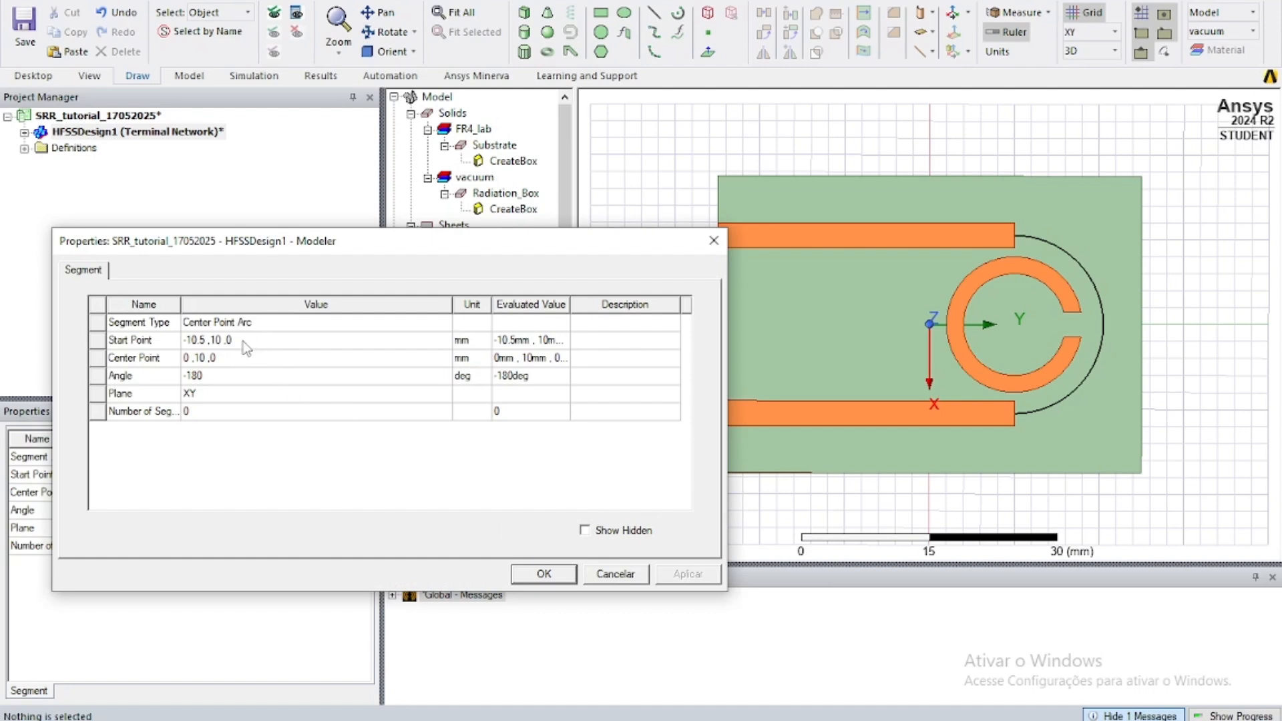
click(240, 358)
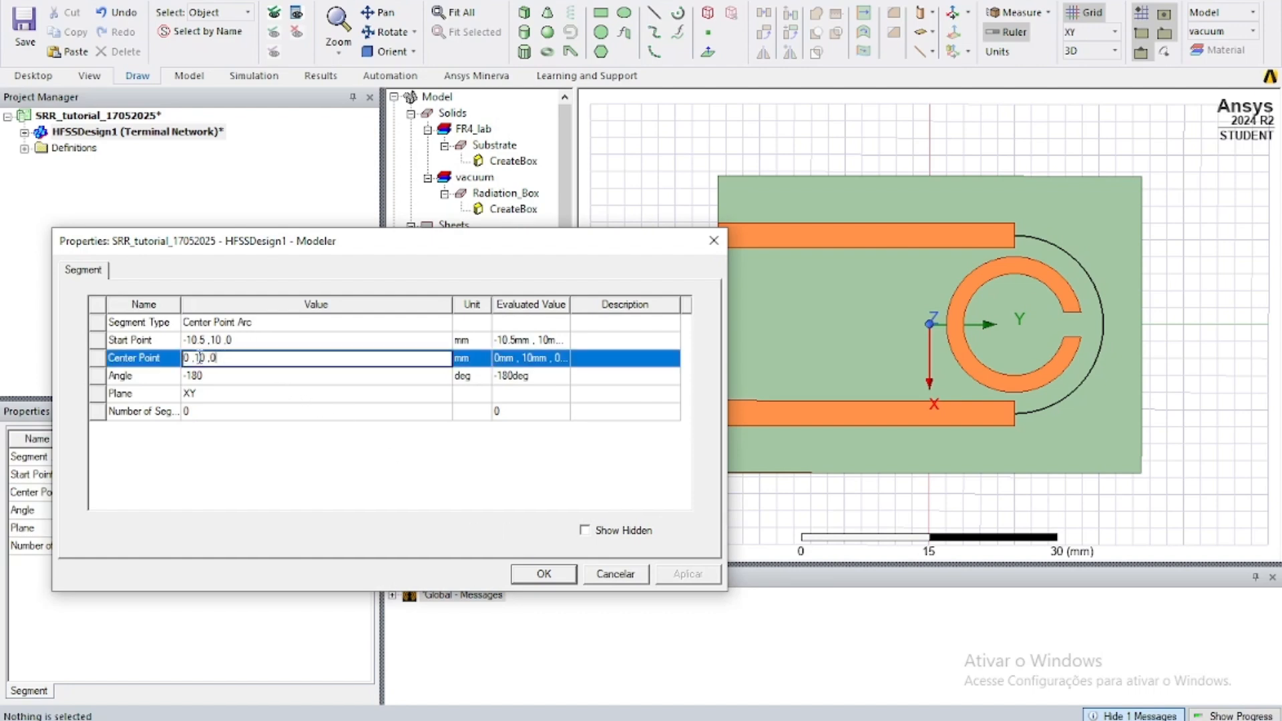
click(116, 361)
text((ring_radius+trail_gap) ,trail_length-substrate_length/2 ,0)
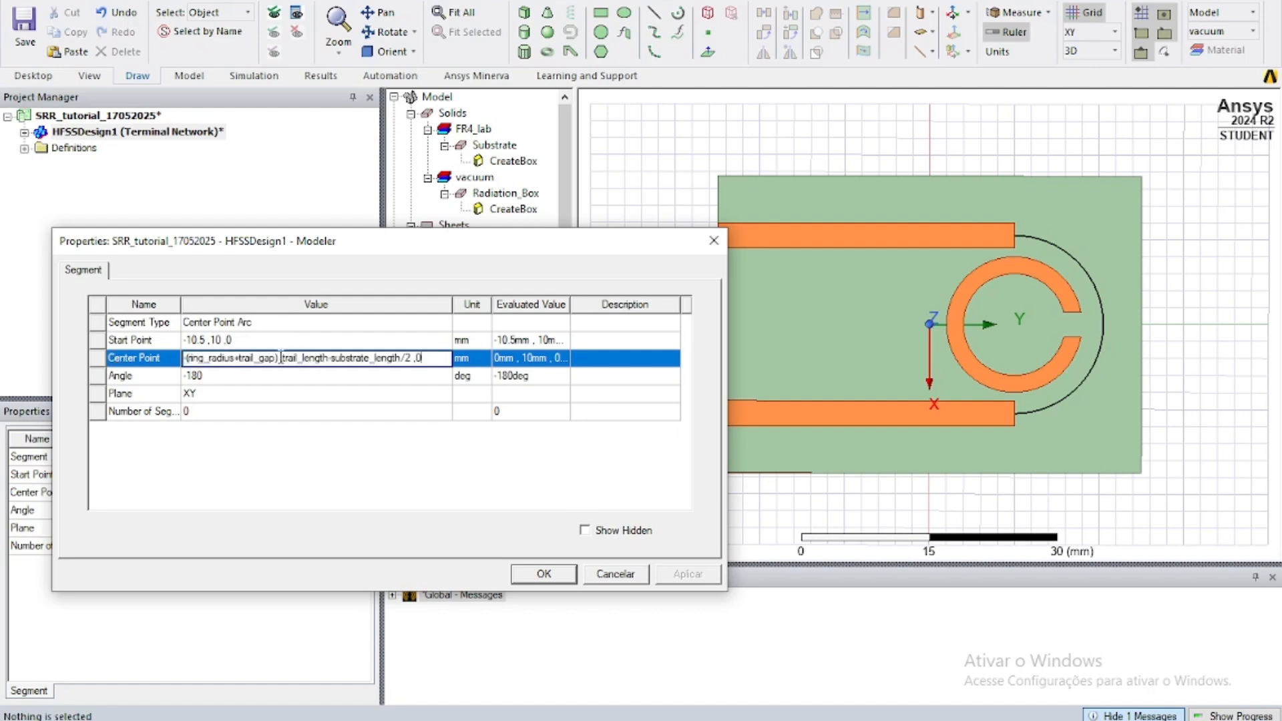
drag(279, 358, 183, 355)
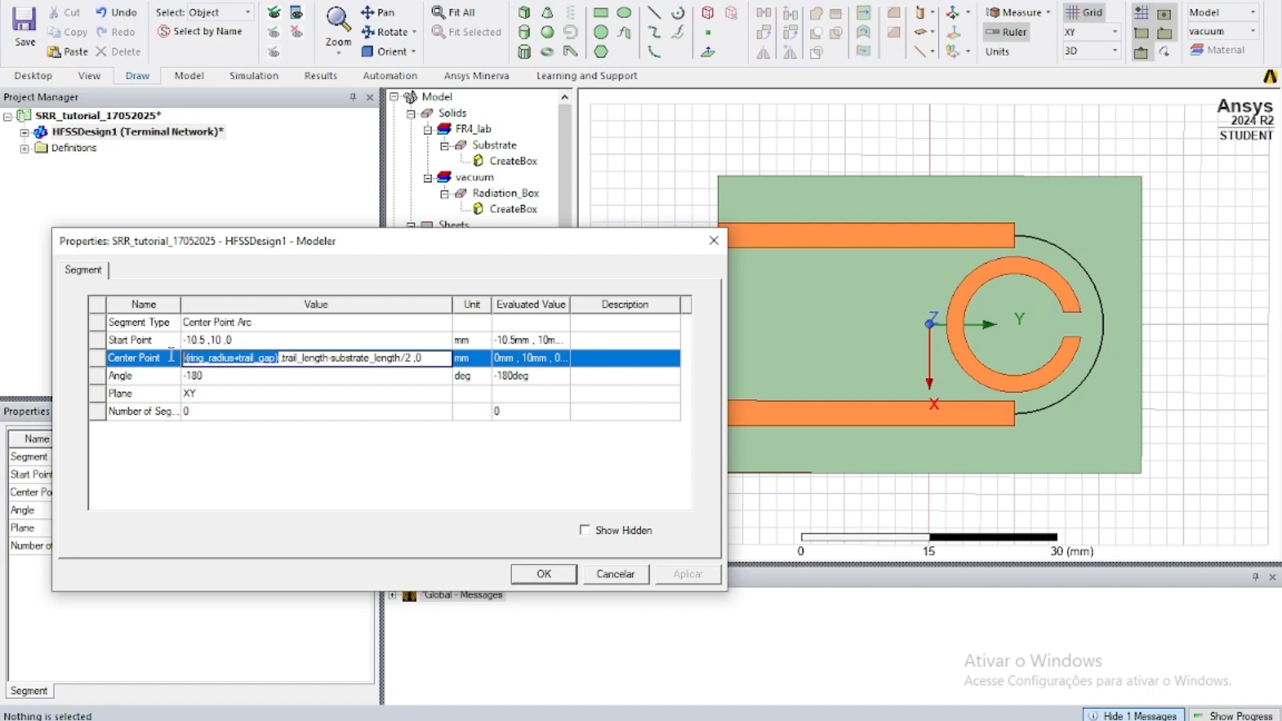
text(0)
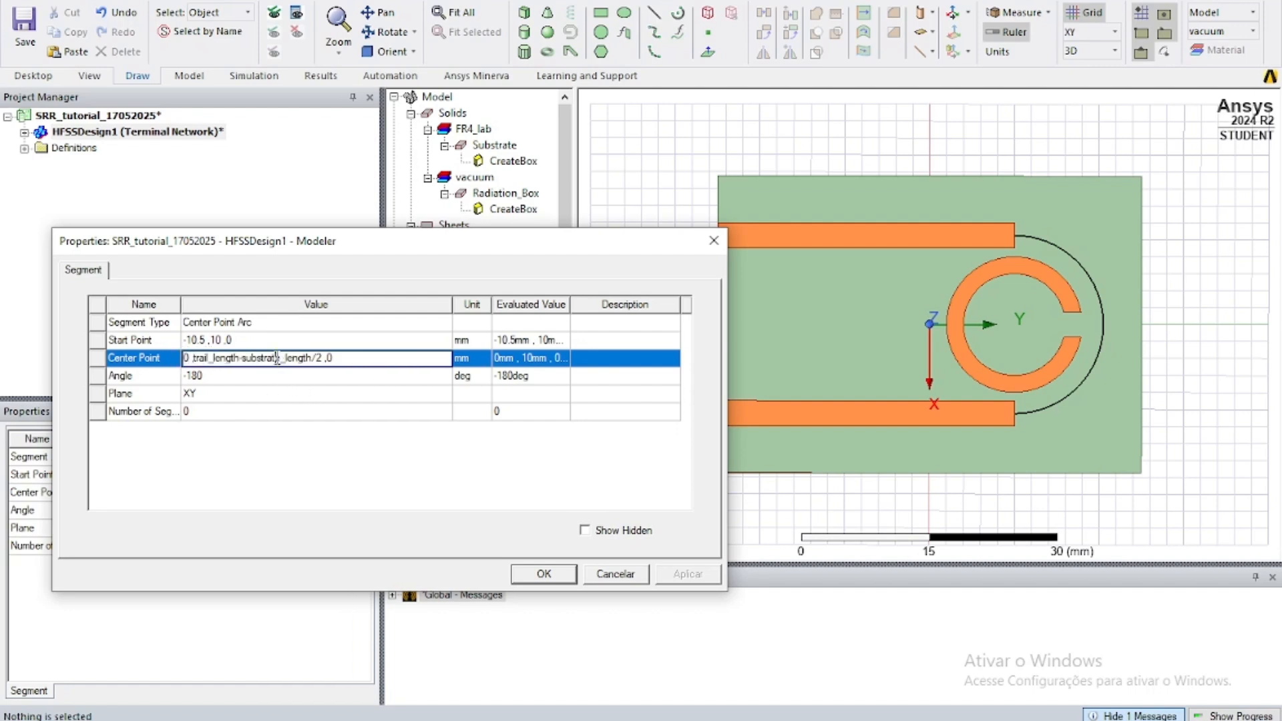
click(223, 378)
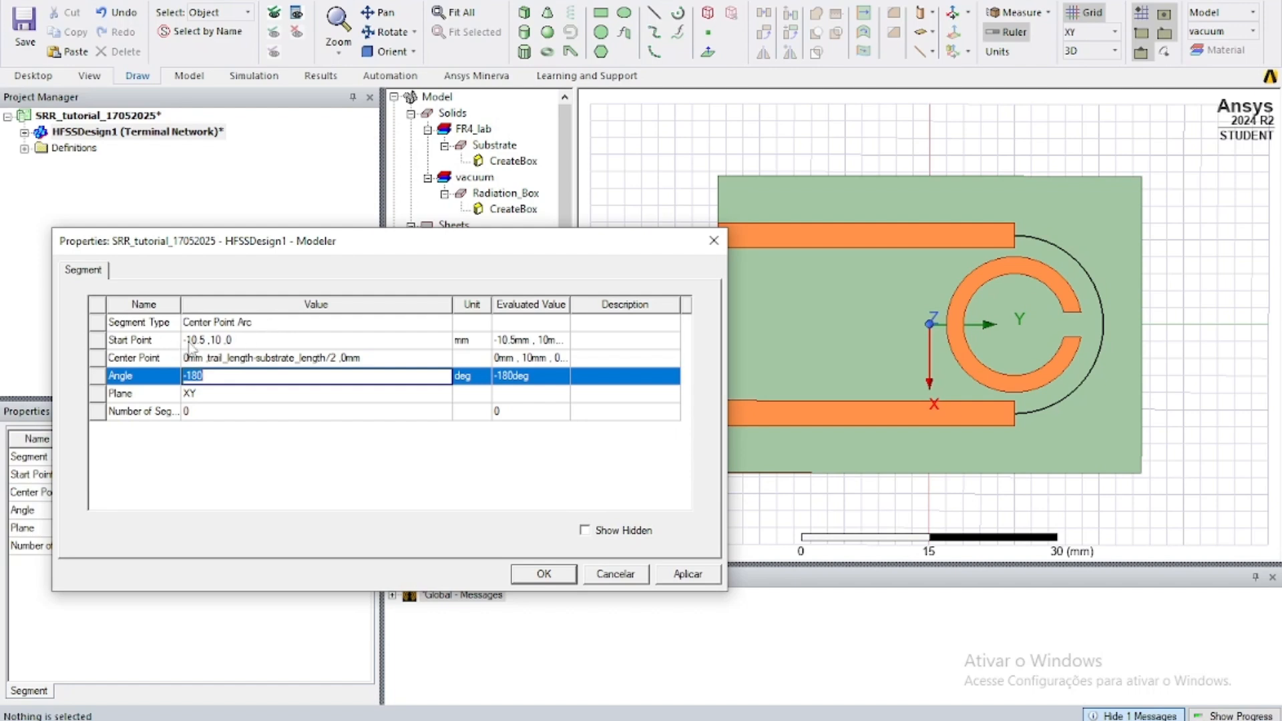
Step: Set the arc's Start Point to -(ring_radius+trail_gap+trail_width/2), trail_length-substrate_length/2, 0 and accept the segment properties
click(191, 342)
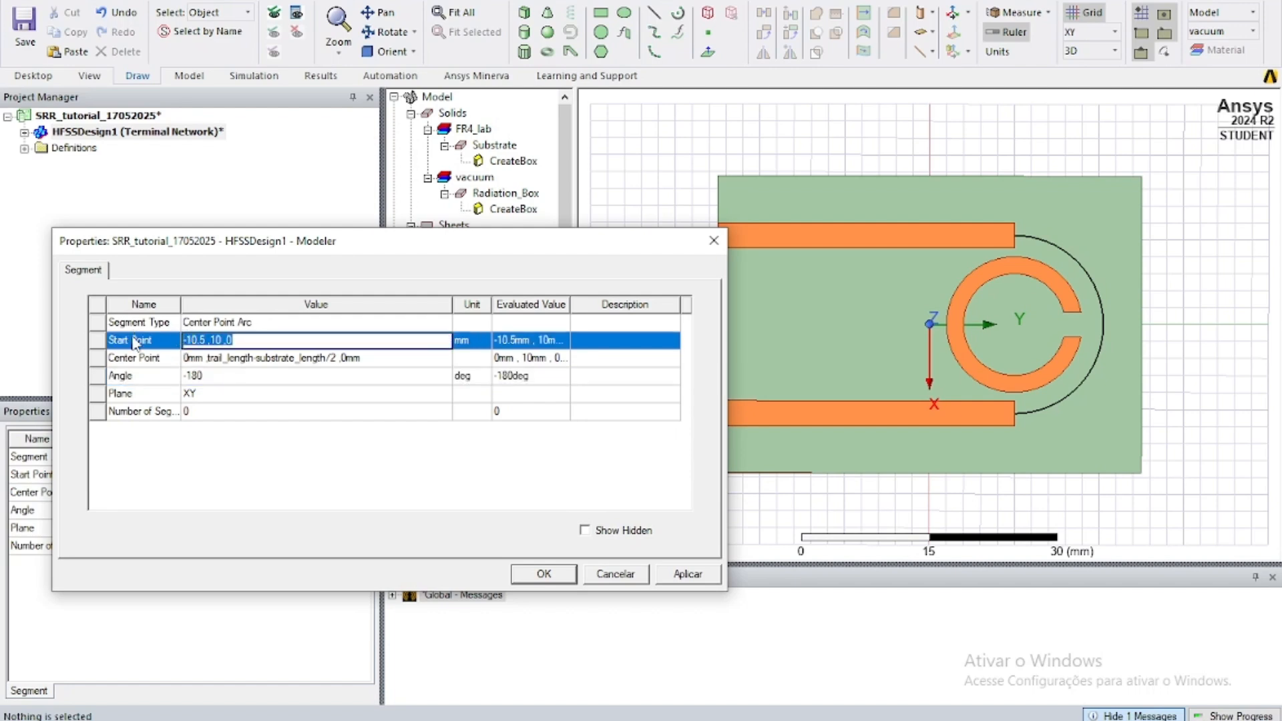
text(-(ring_radius+trail_gap) ,trail_length-substrate_length/2 ,0)
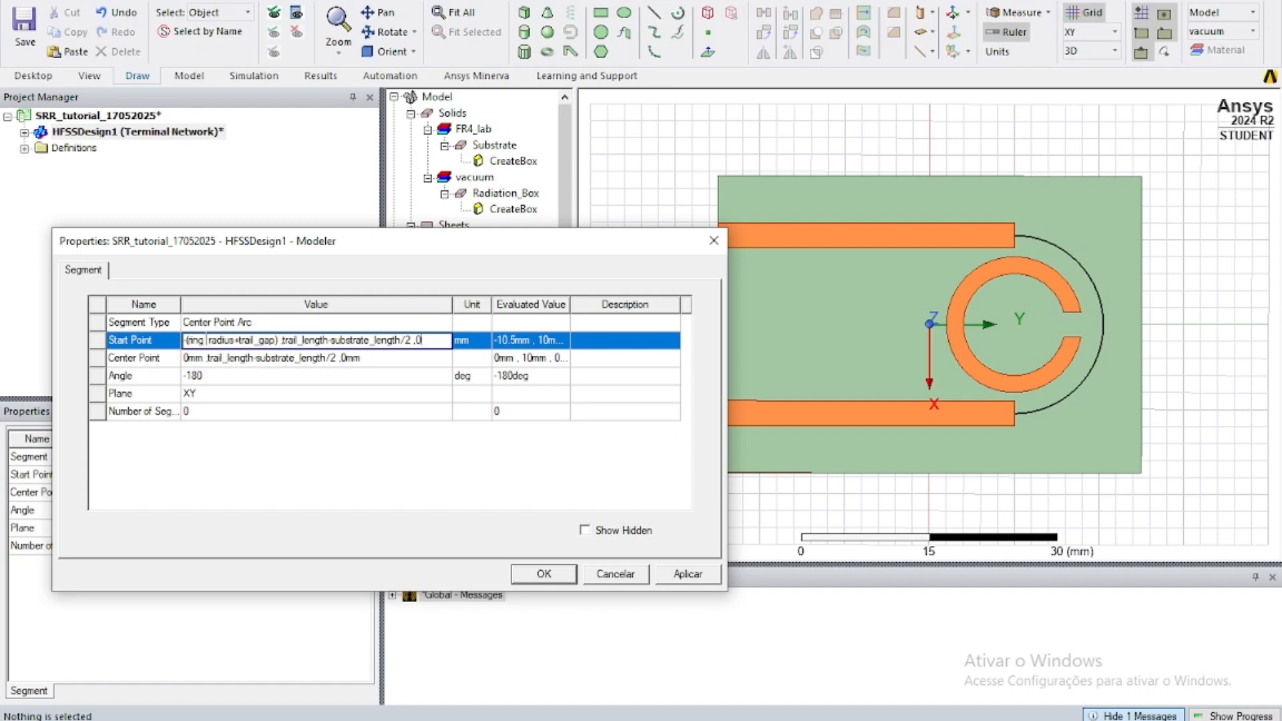
click(276, 341)
text(+)
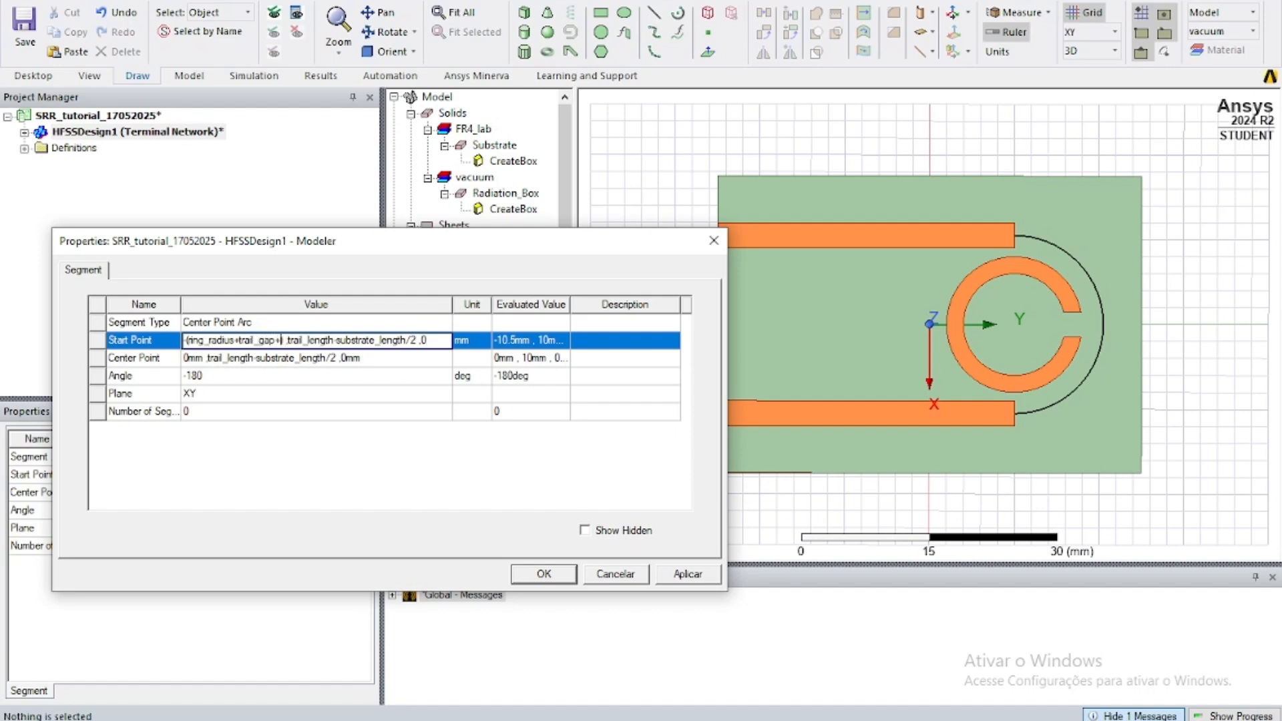
text(trail)
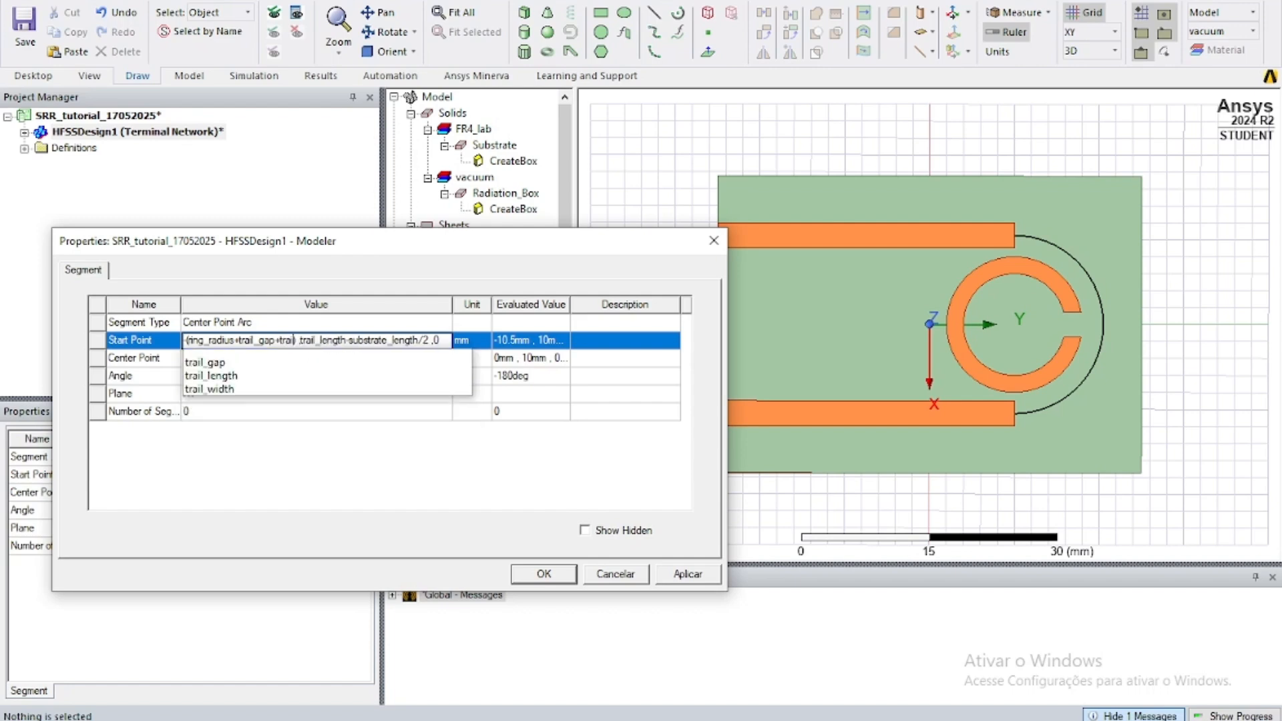
key(Down)
key(Down)
key(Down)
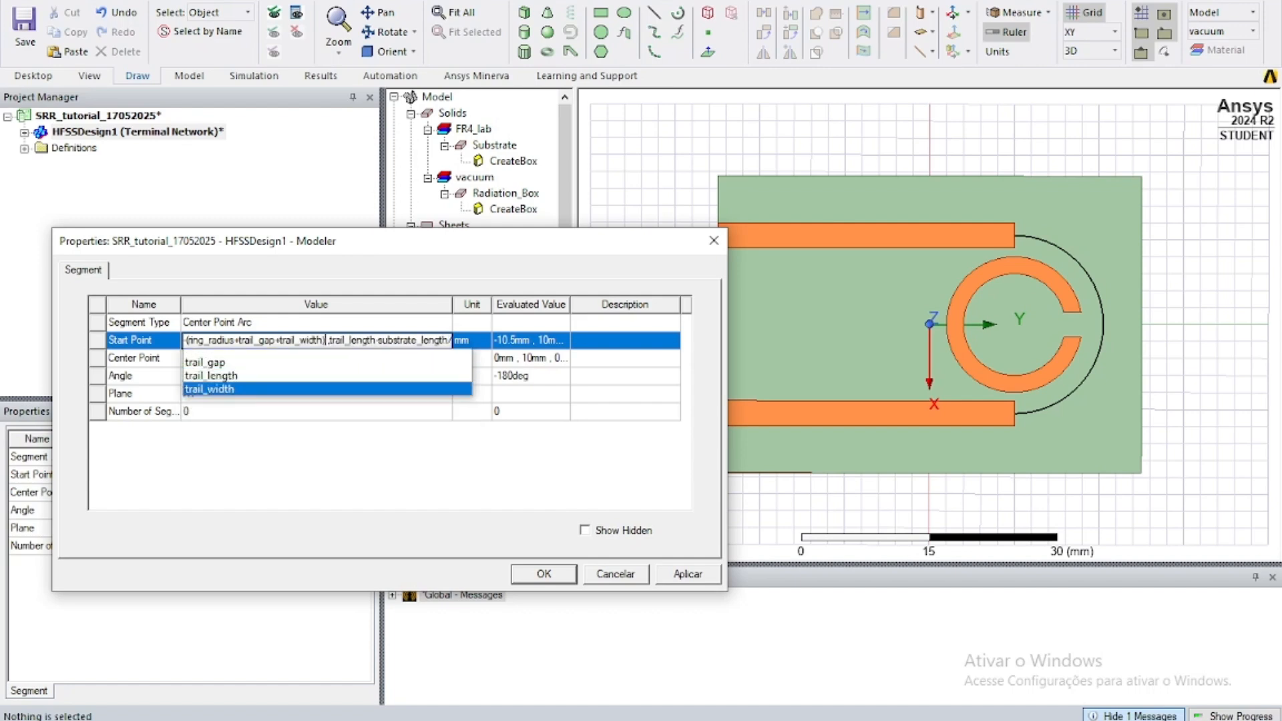
text(/2)
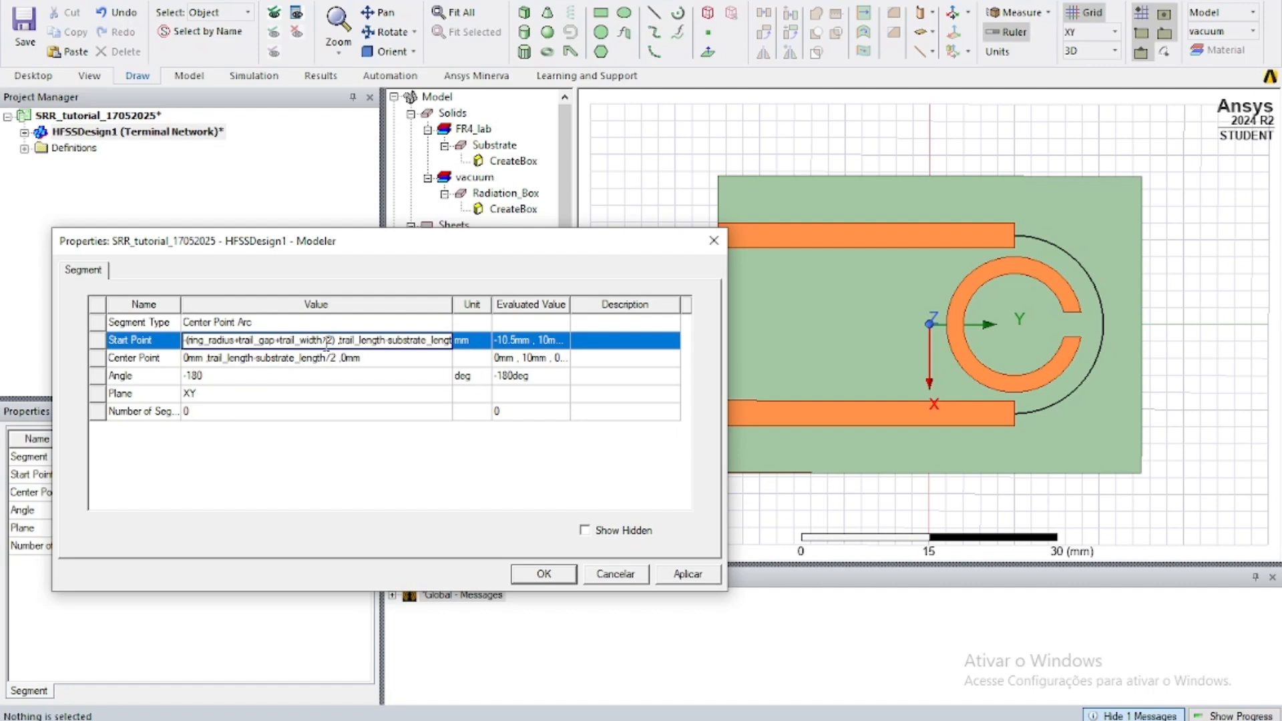
click(384, 449)
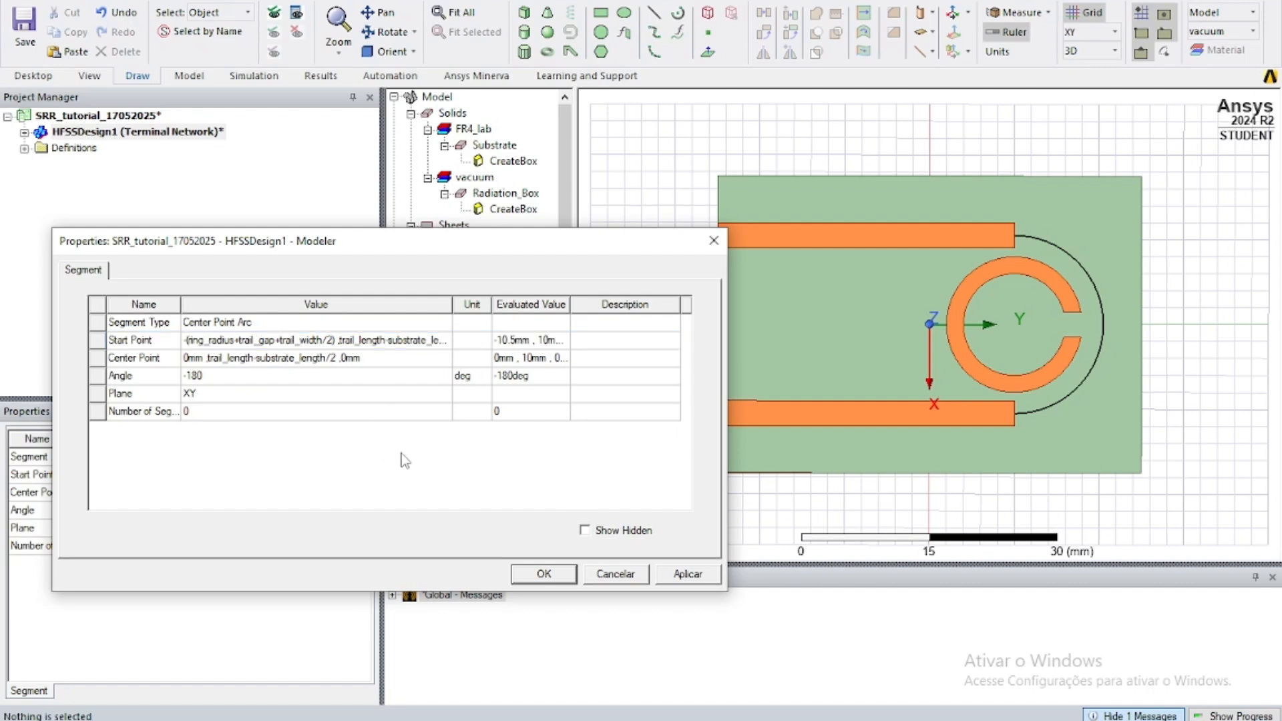
click(537, 576)
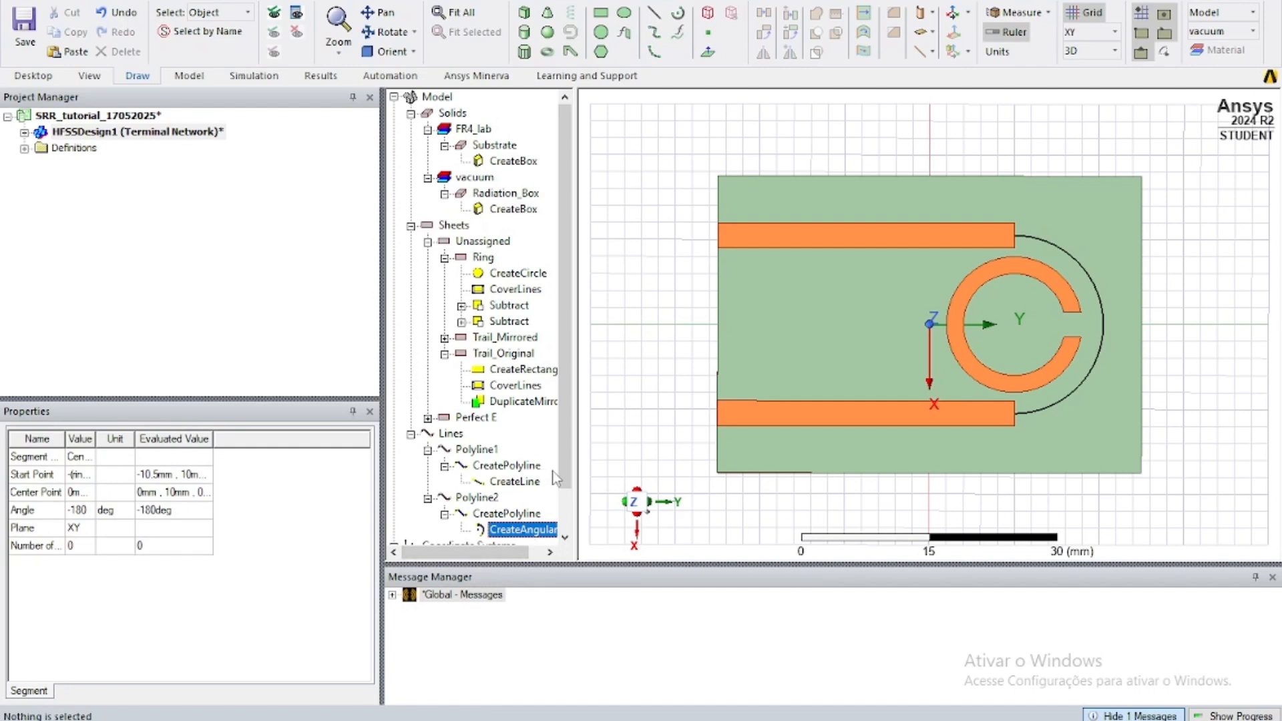
Step: Review the parametric start and centre point expressions of Polyline2's arc segment
scroll(534, 481, down, 1)
double_click(527, 482)
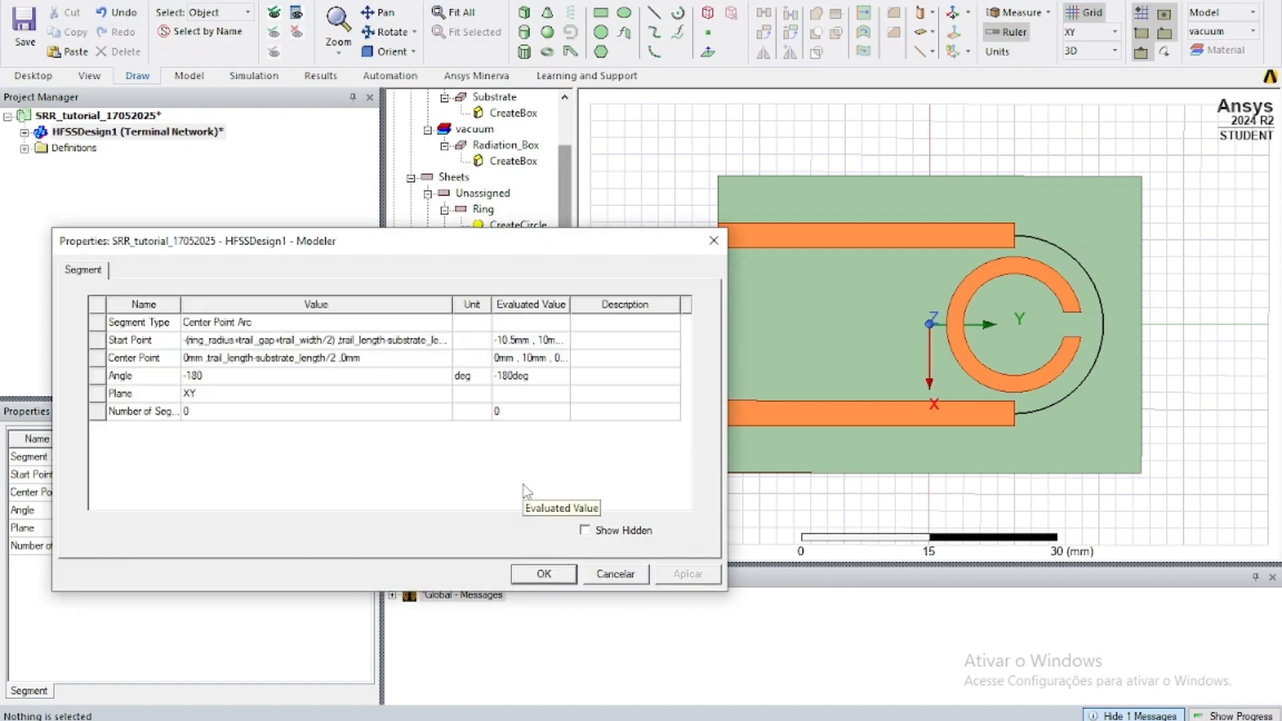
click(713, 240)
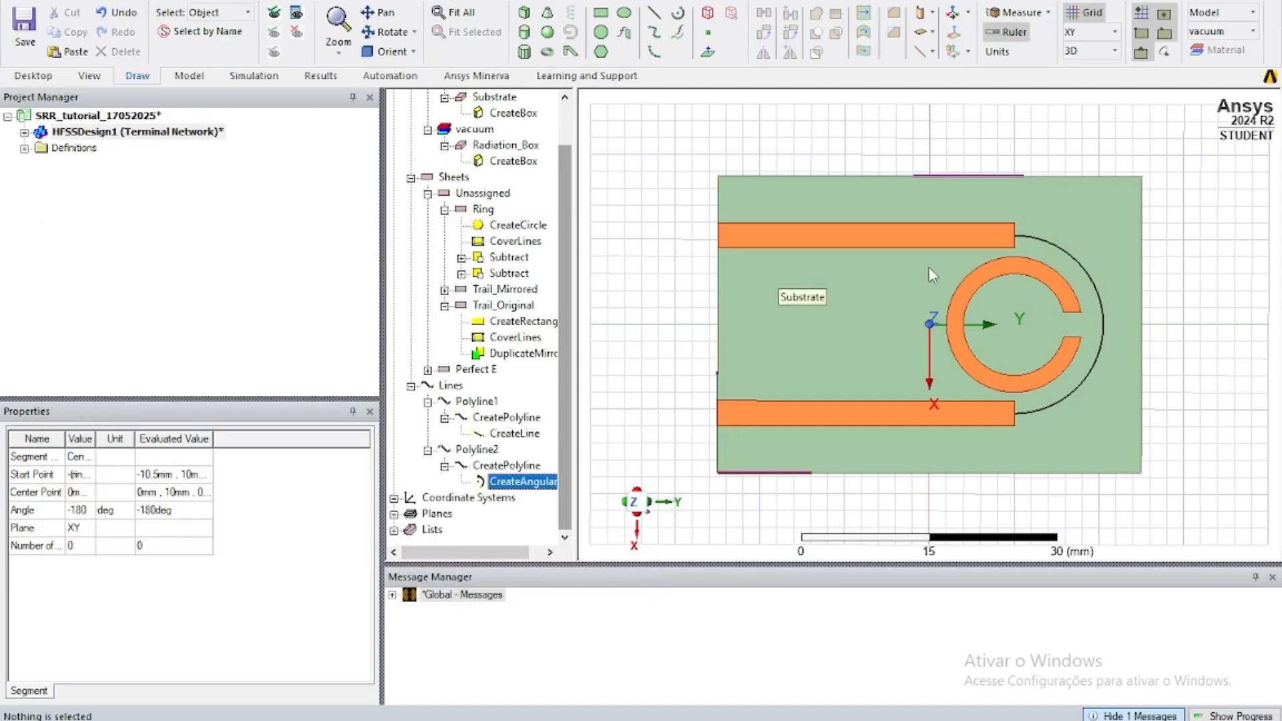
Step: Sweep Polyline1 along the Polyline2 arc with 0 deg twist, 0 deg draft angle and Round draft type
click(515, 434)
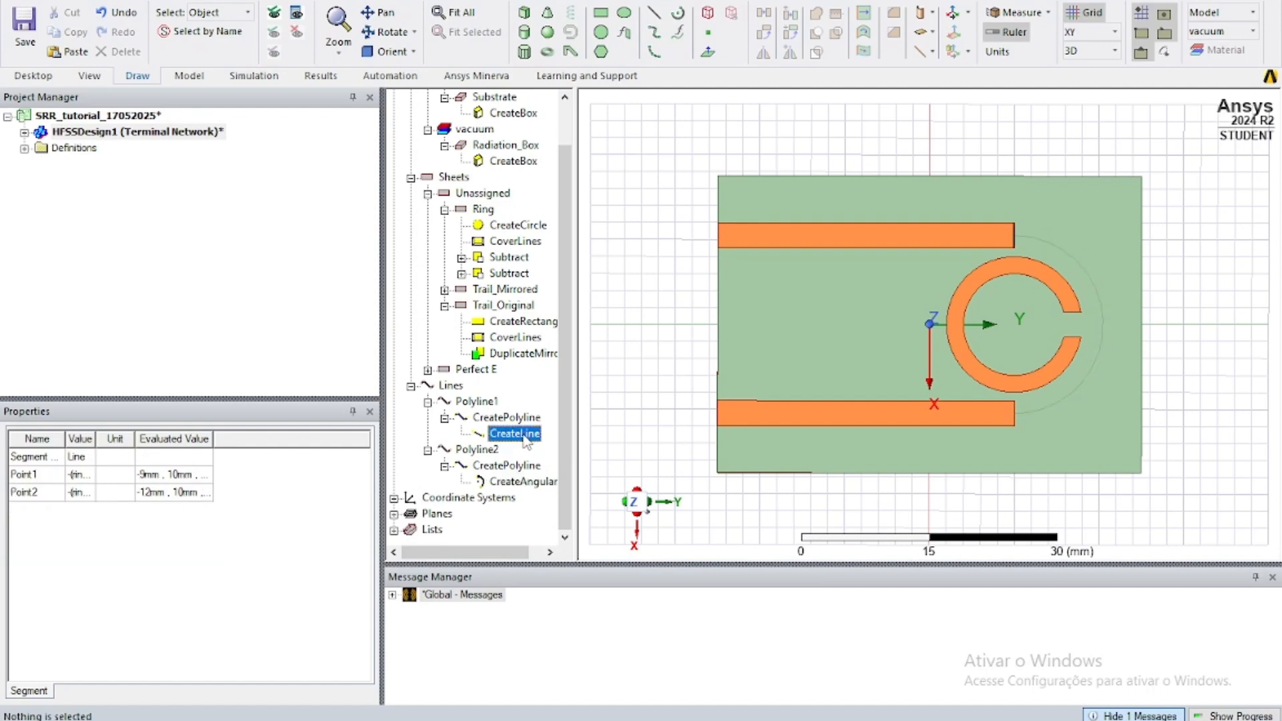
click(486, 402)
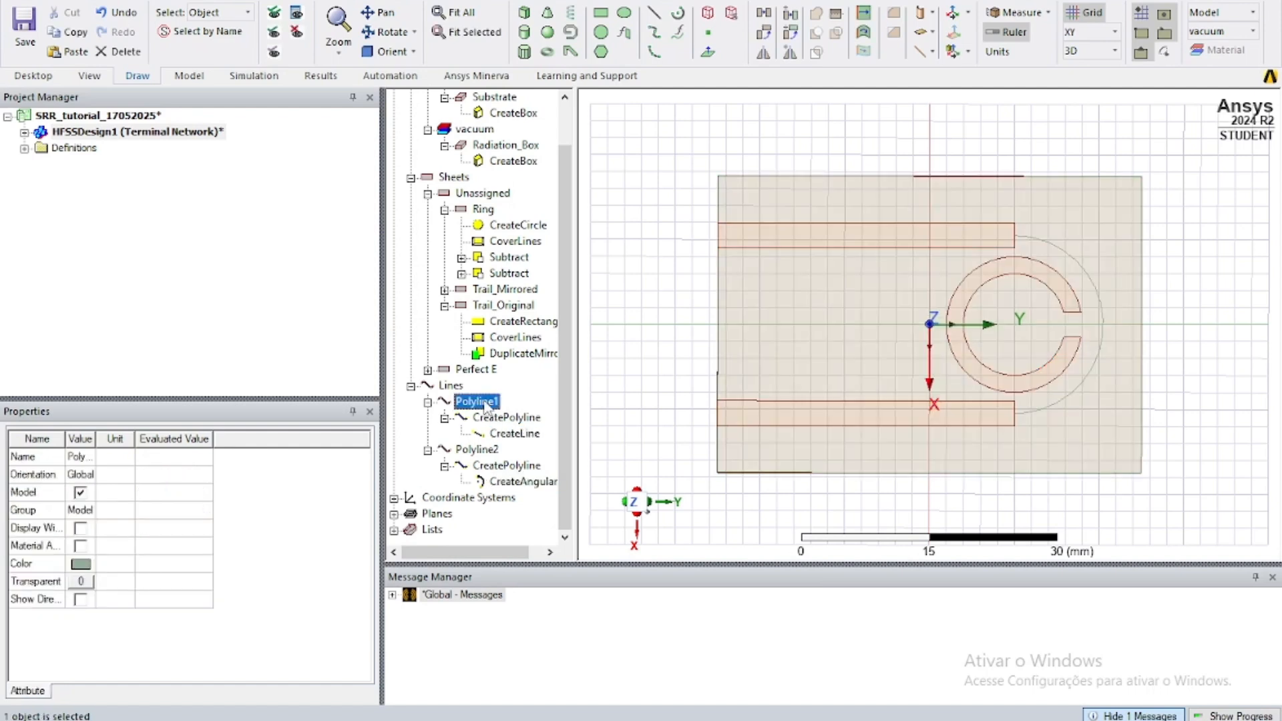
ctrl+click(488, 454)
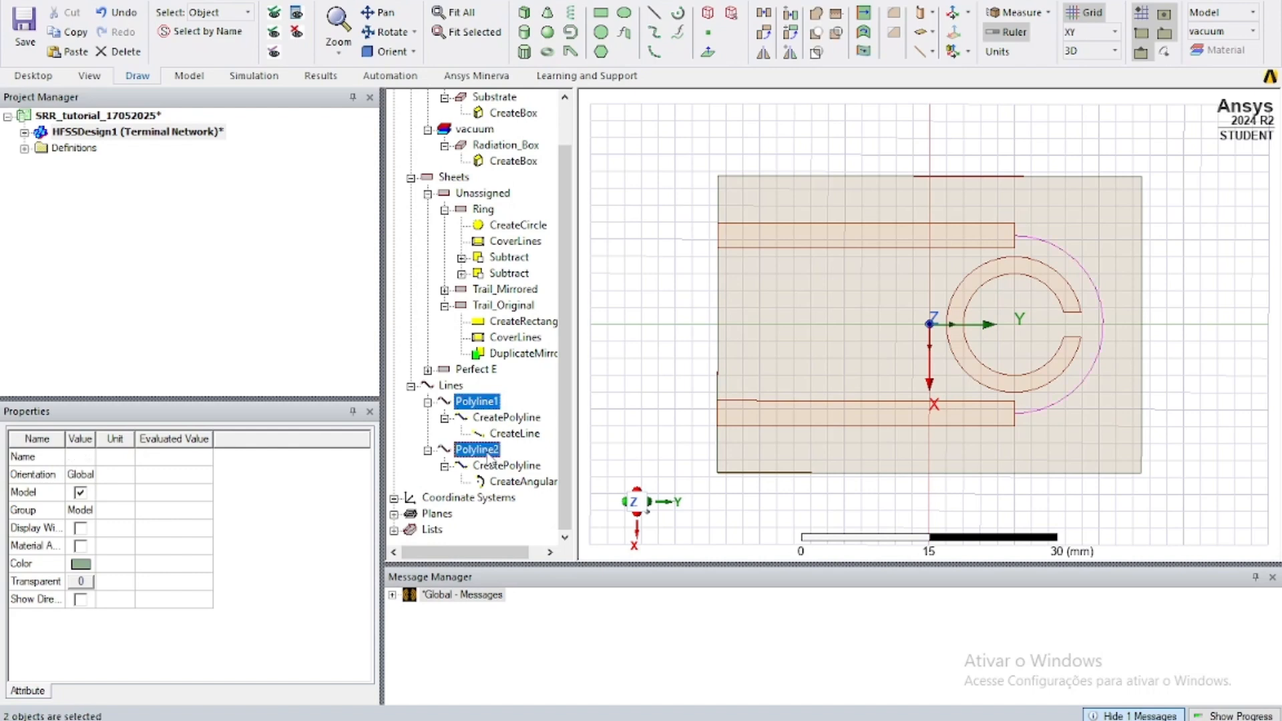
click(864, 51)
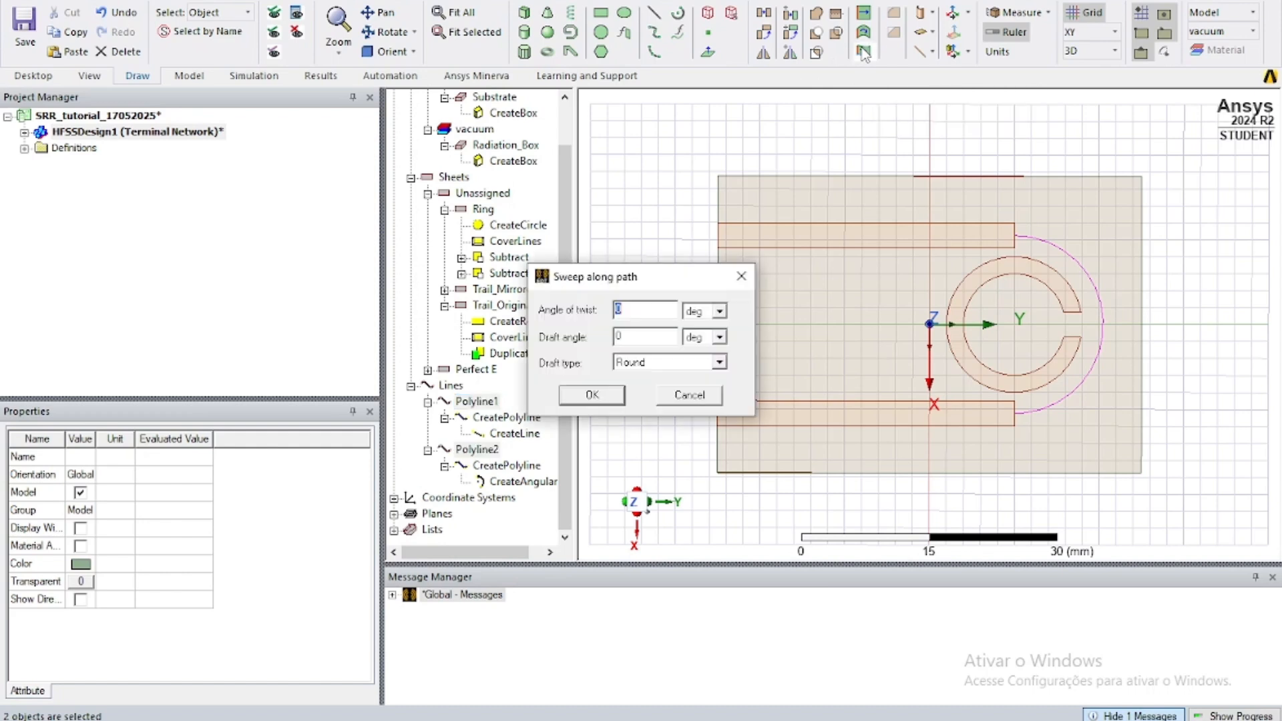
click(592, 395)
click(1226, 323)
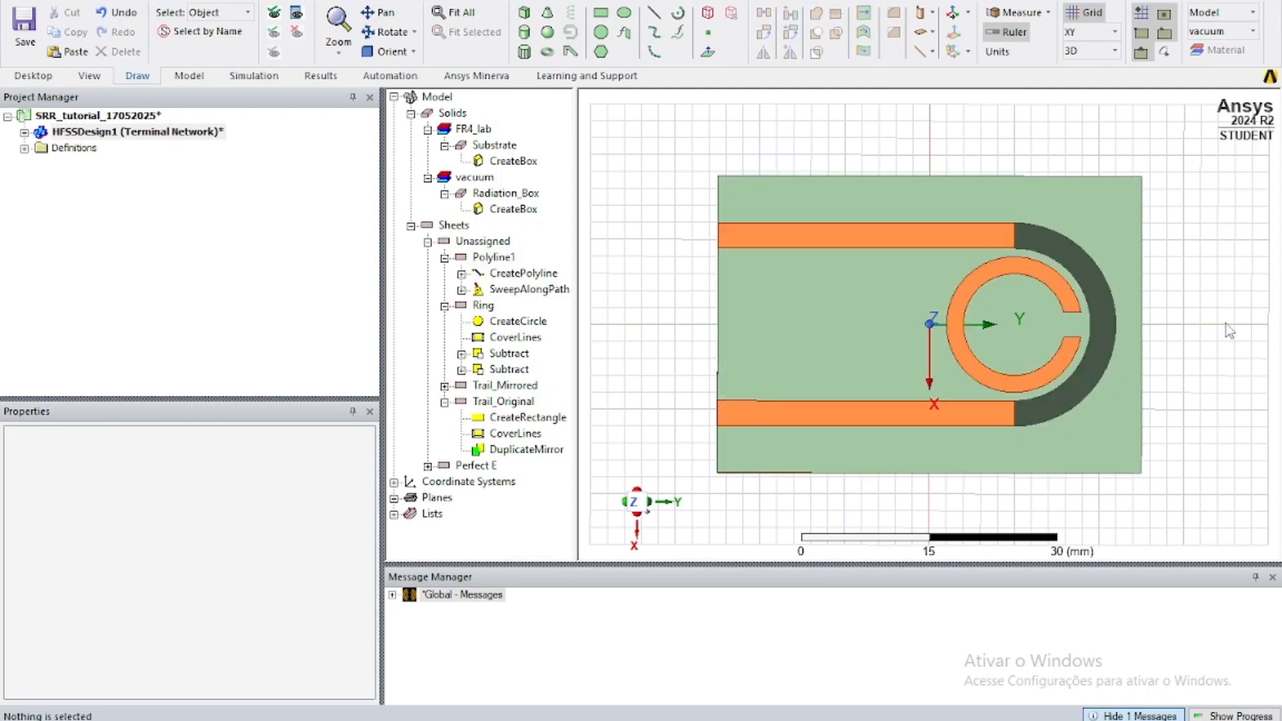
Step: Change the colour of the swept arc sheet Polyline1 to orange (RGB 255, 128, 64)
click(1107, 344)
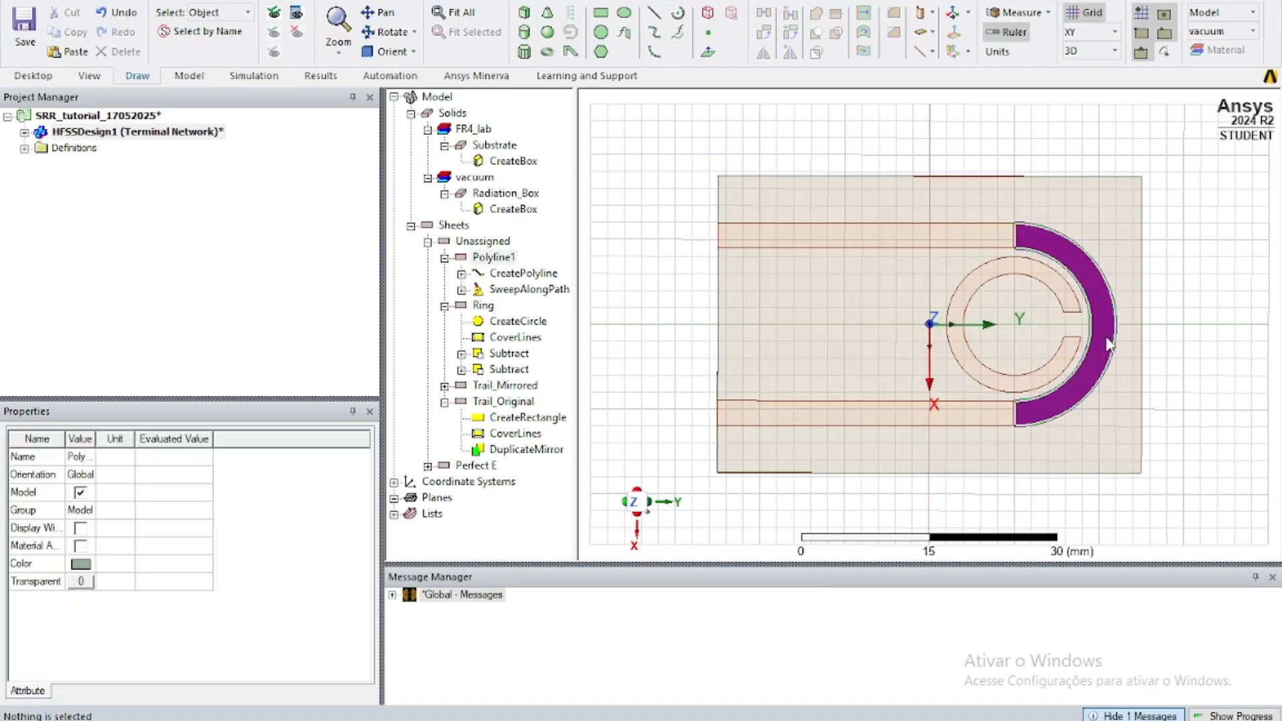
right_click(1108, 343)
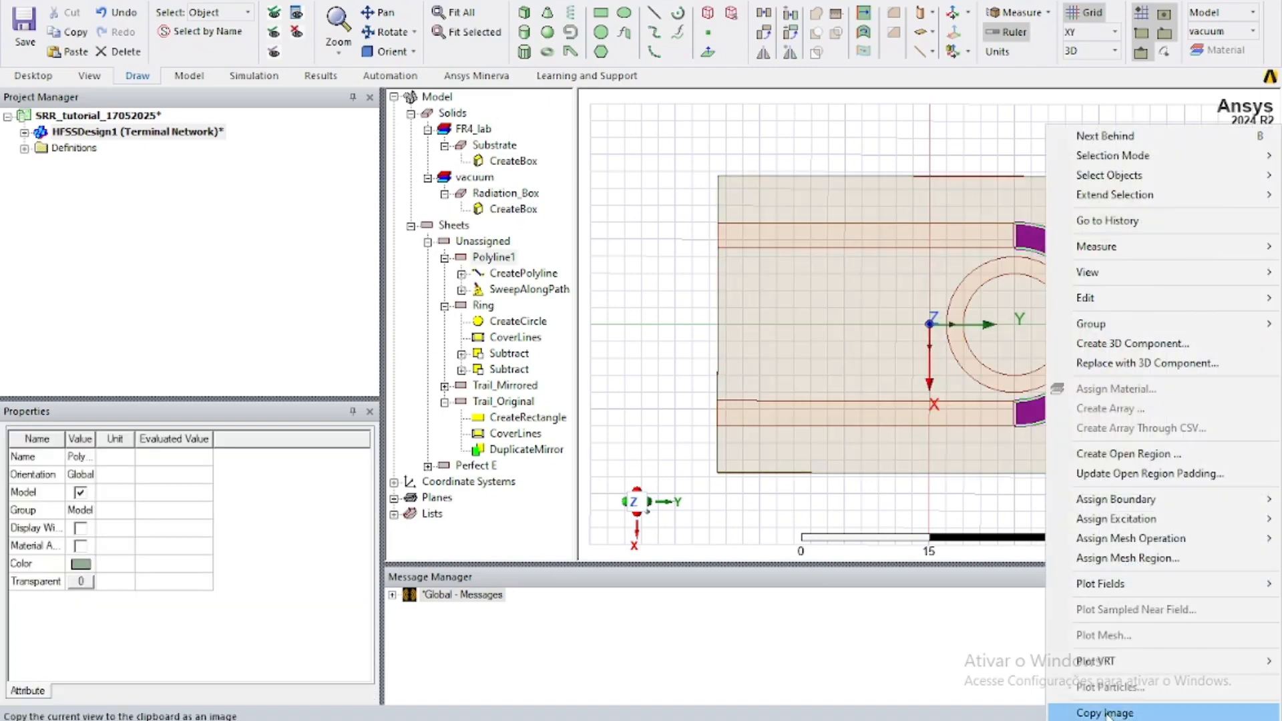
click(1003, 514)
click(1107, 314)
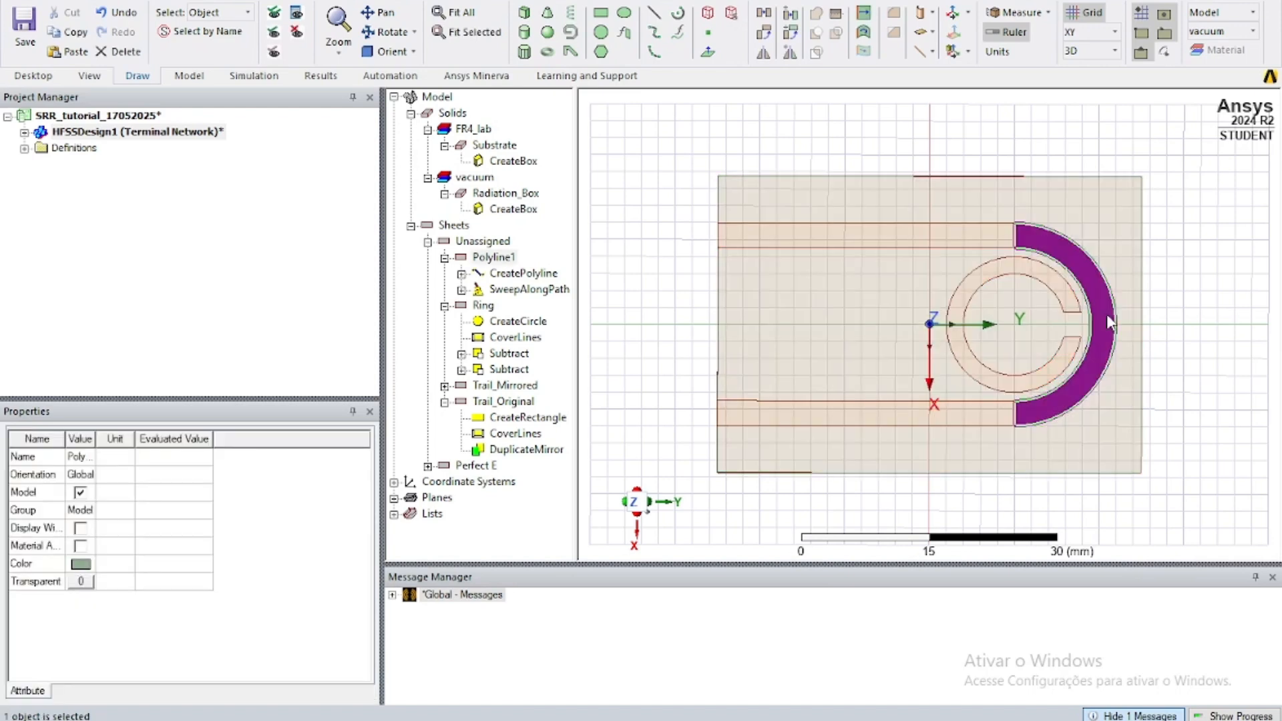
double_click(492, 257)
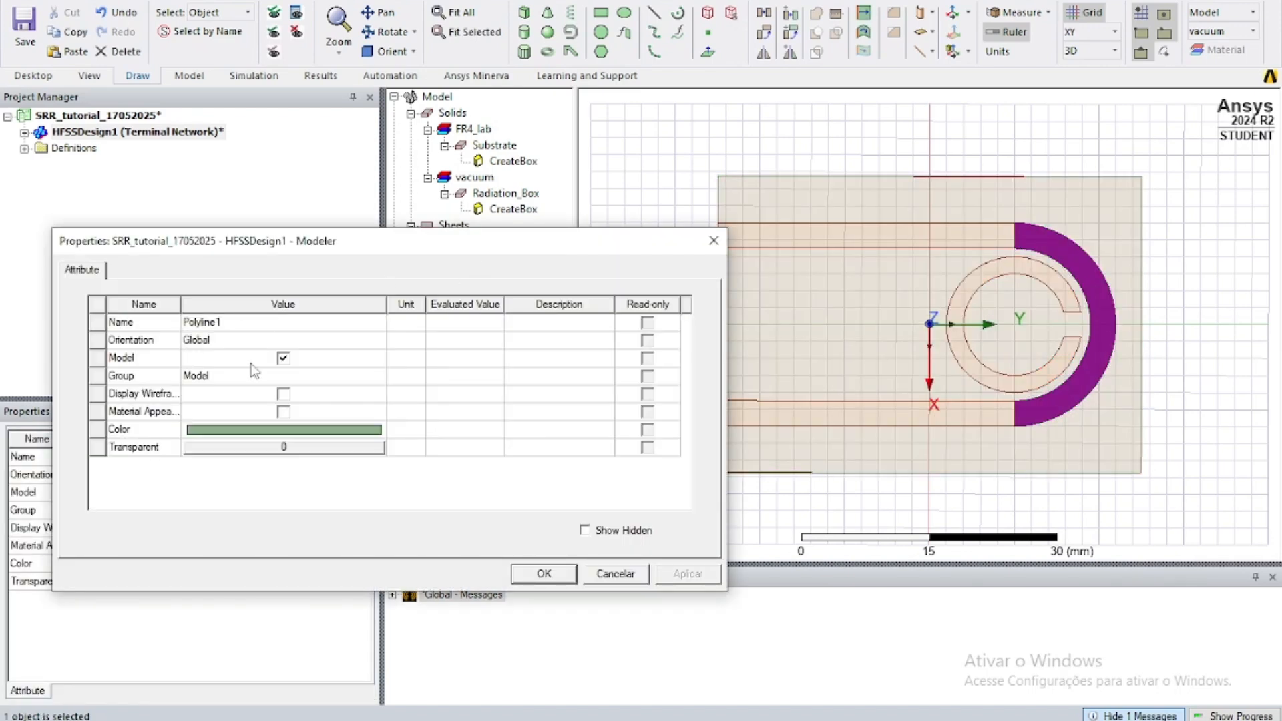
click(268, 431)
click(231, 358)
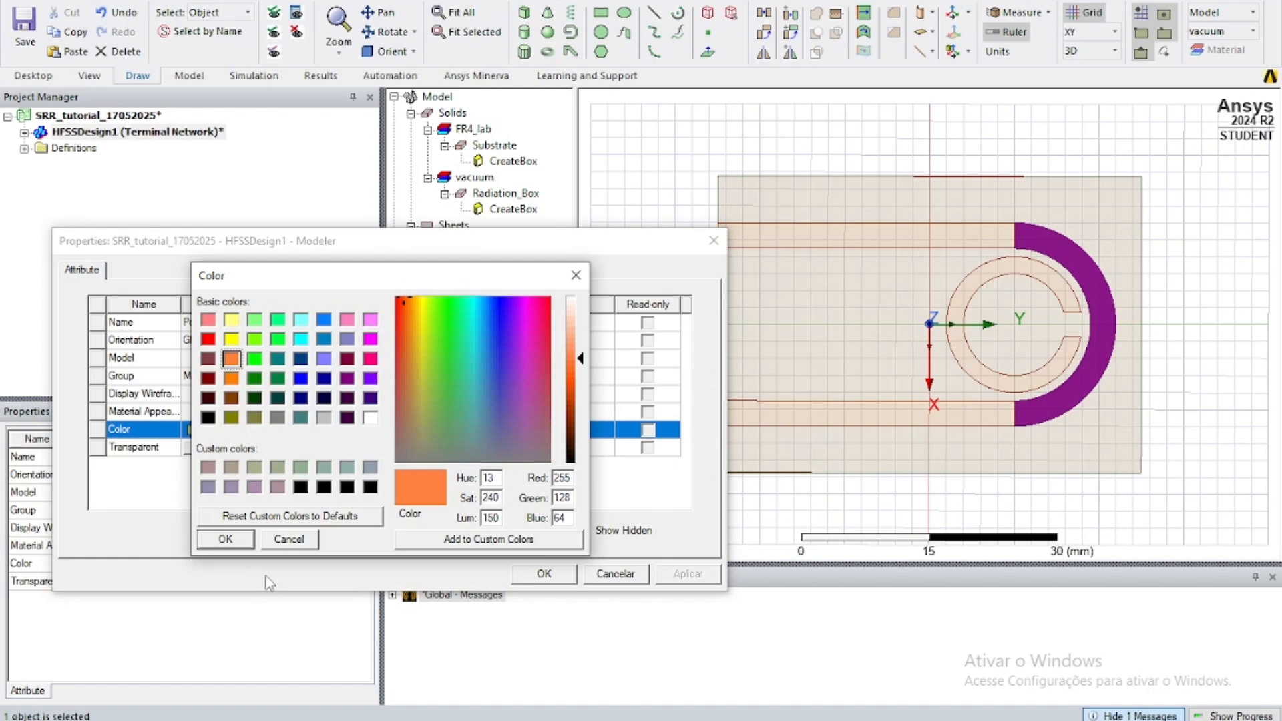
click(225, 539)
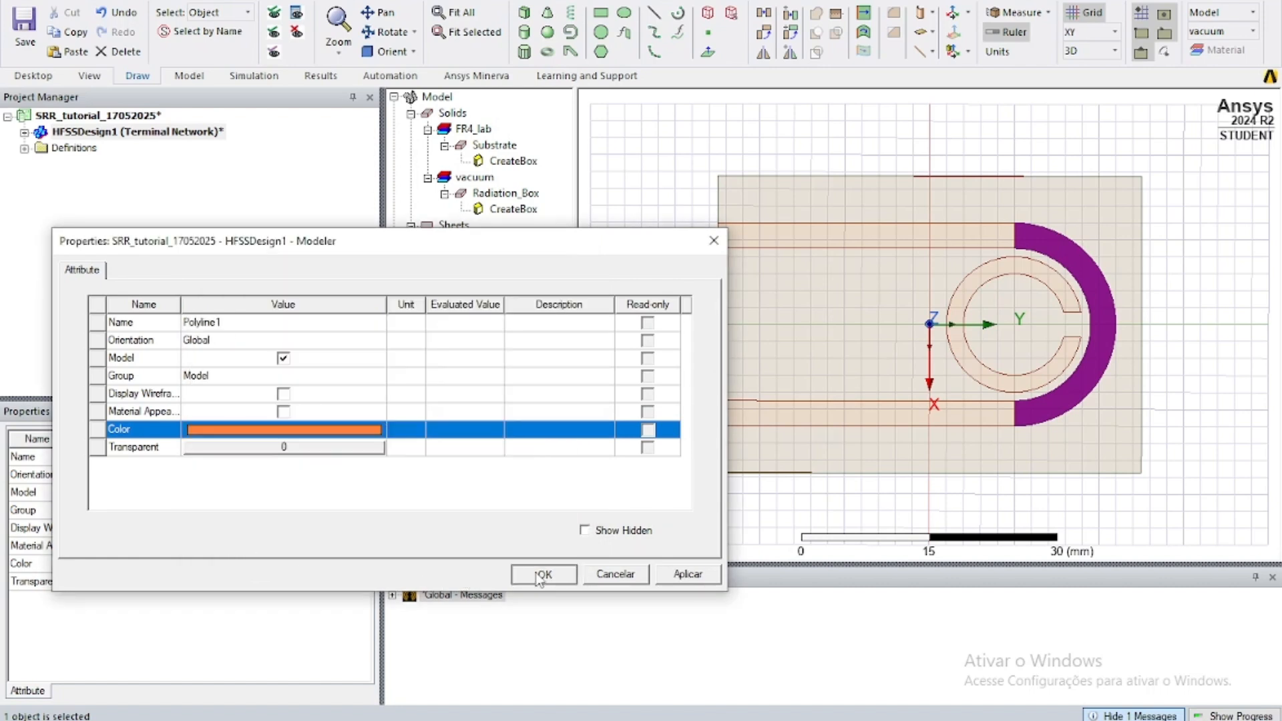
click(539, 576)
click(1255, 400)
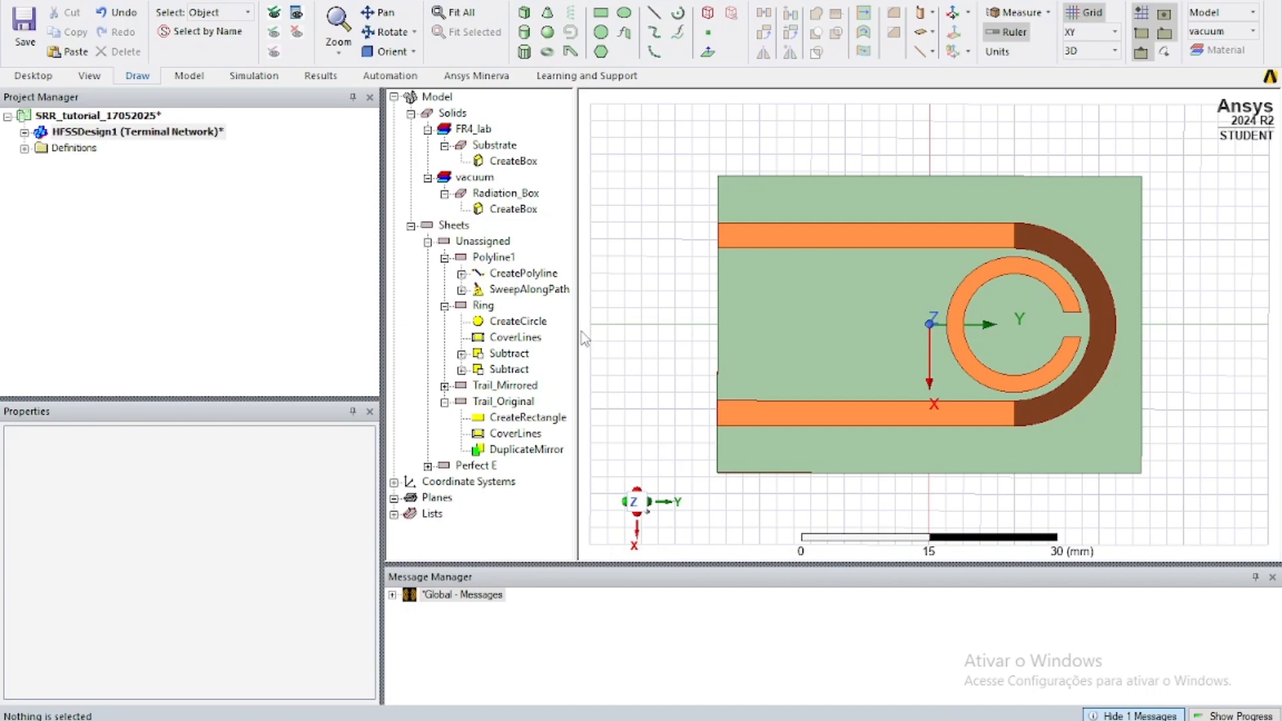
Step: Rename the swept arc sheet Polyline1 as Trail_Connection_Arc
double_click(490, 260)
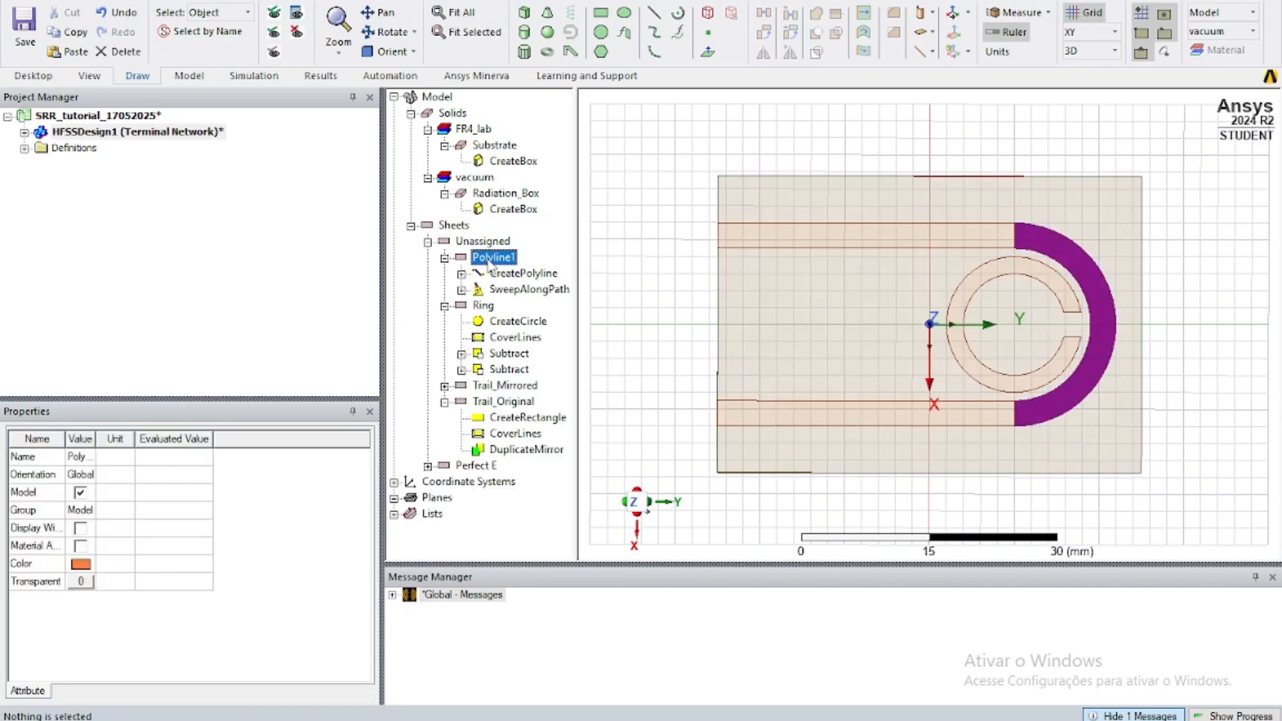
click(238, 322)
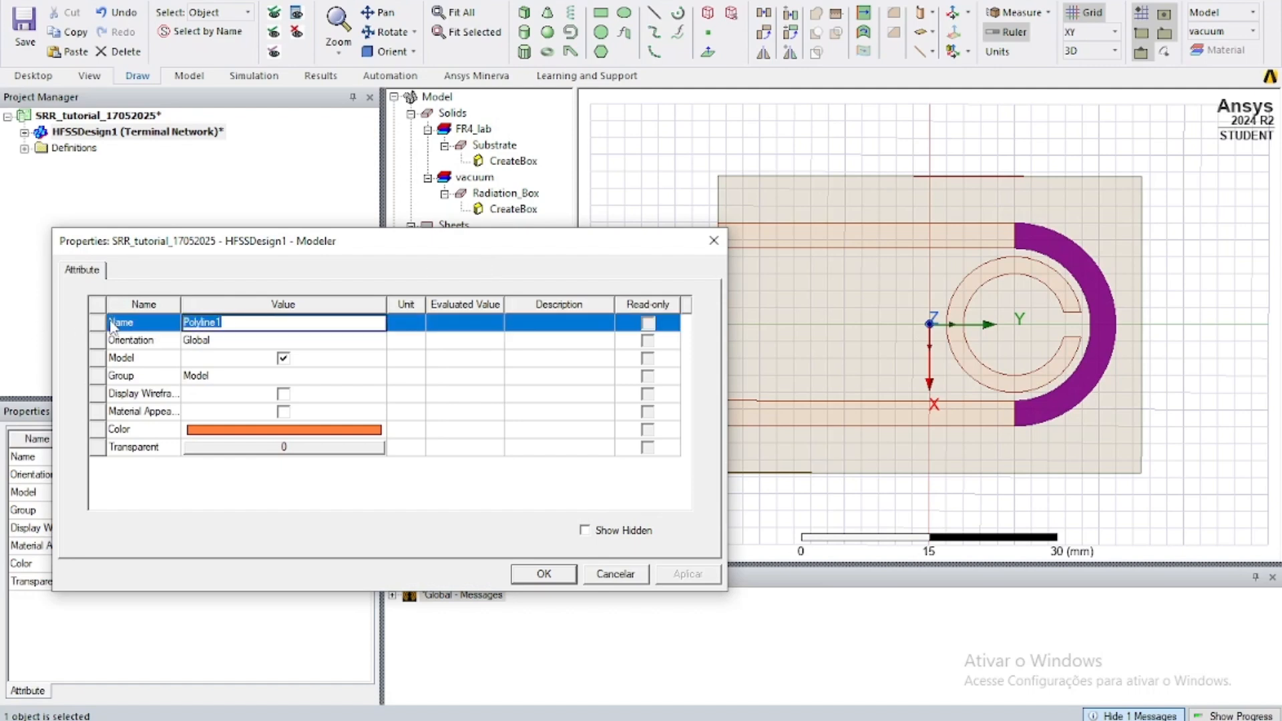
text(1)
text(rail_Arc)
text(Connectio)
text(n_Arc)
click(530, 579)
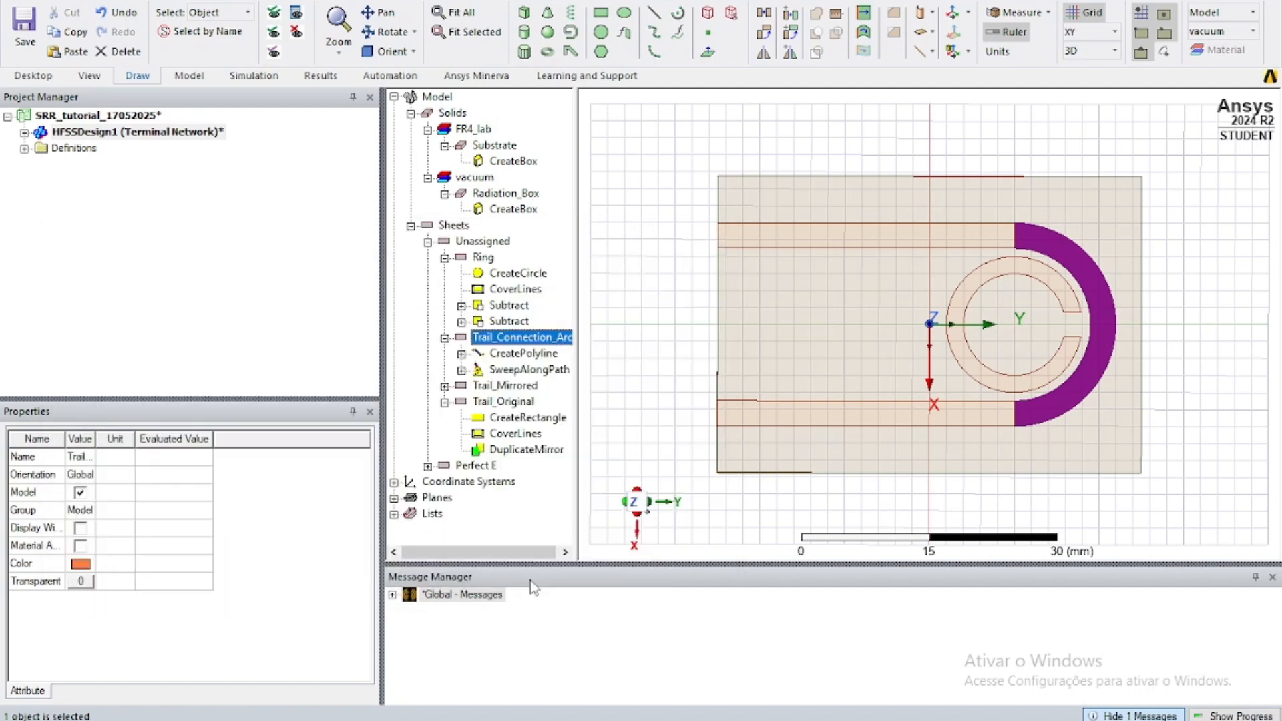
click(630, 442)
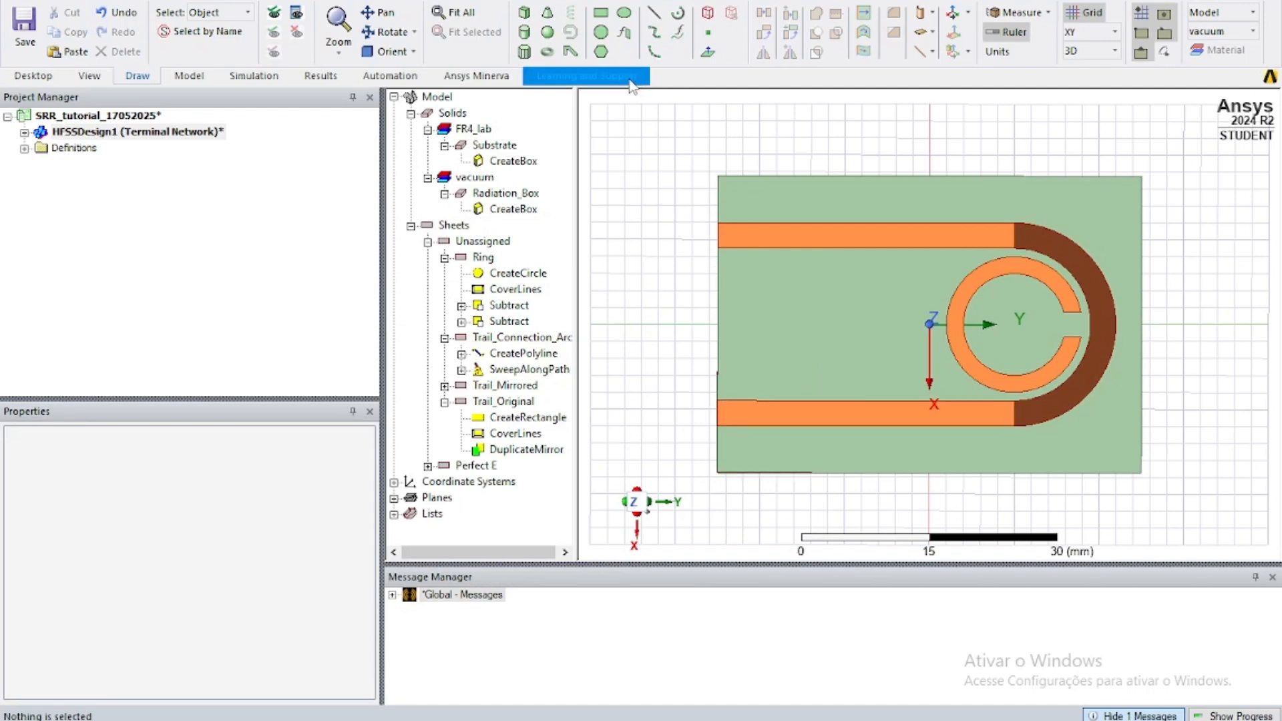
Step: Show the whole model in an isometric orientation and change the drawing plane to XZ
click(386, 31)
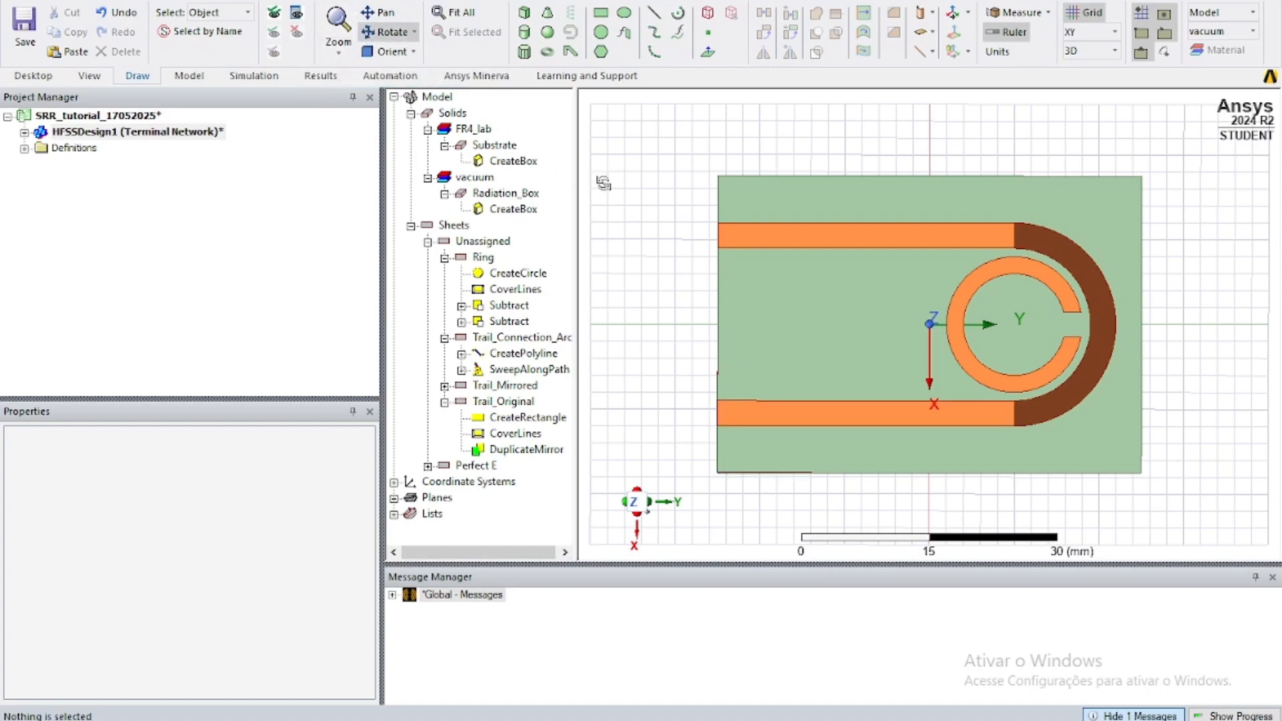
drag(604, 183, 647, 393)
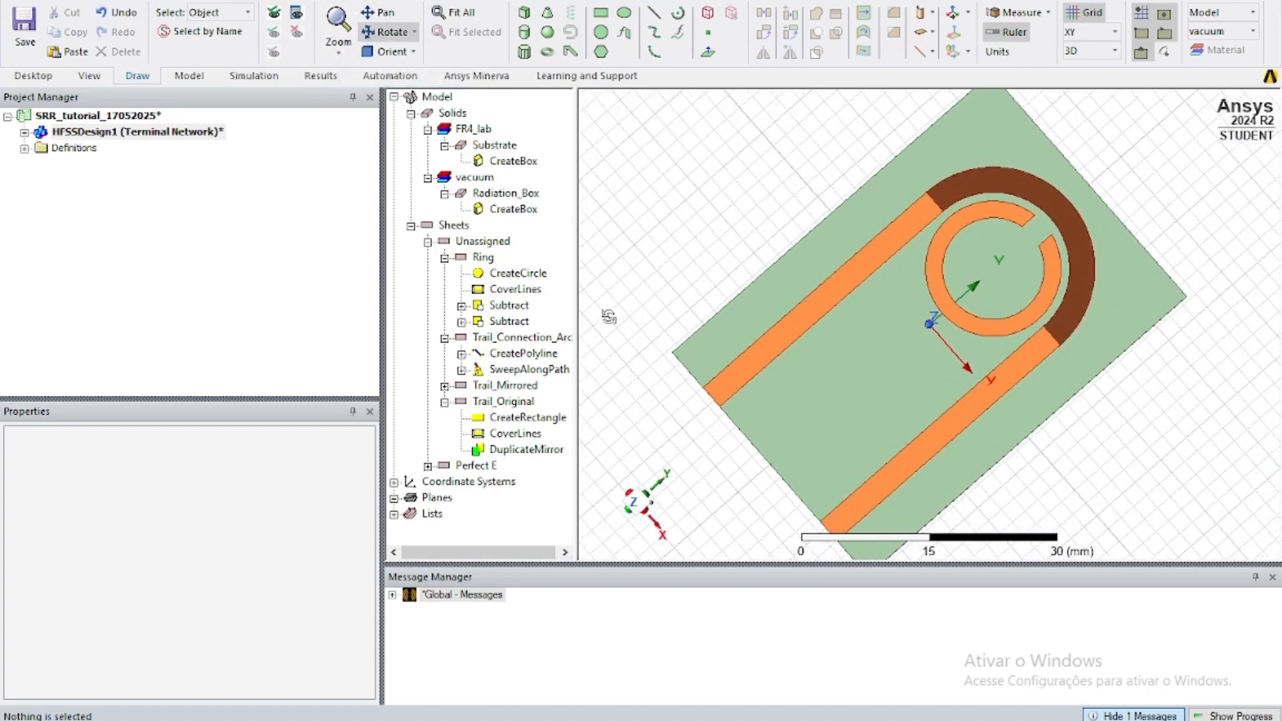
click(374, 58)
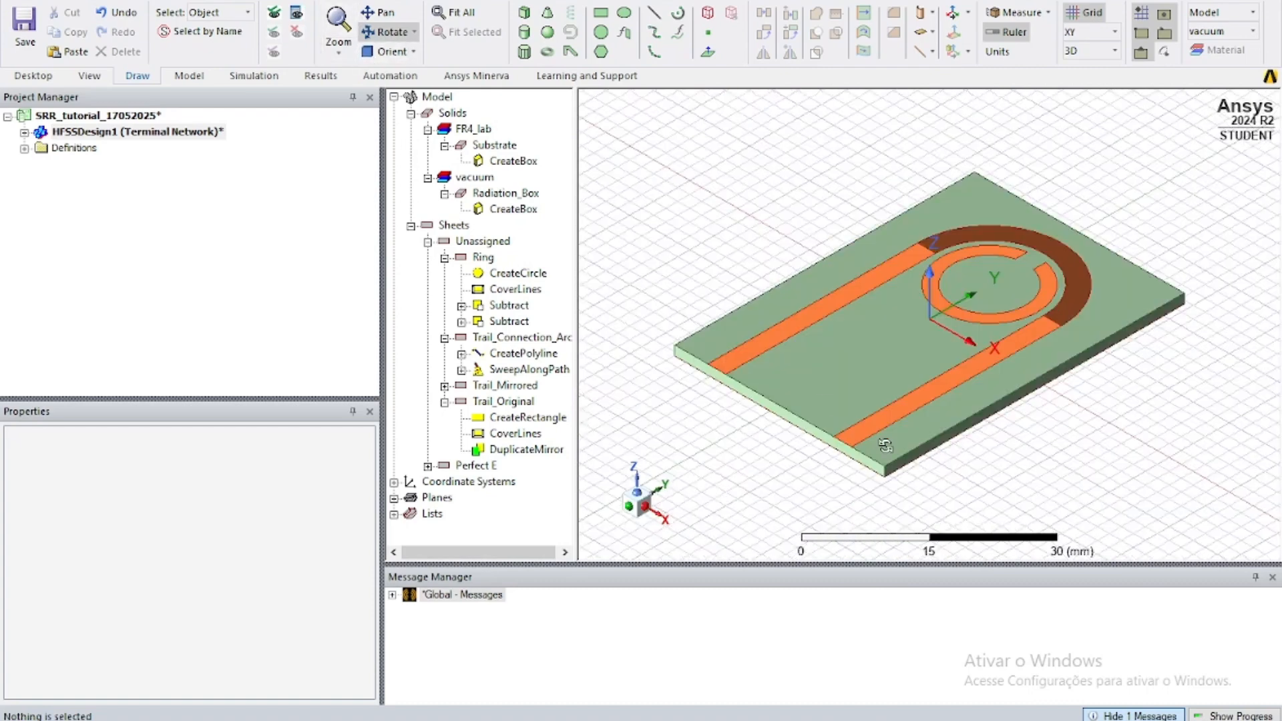
key(Escape)
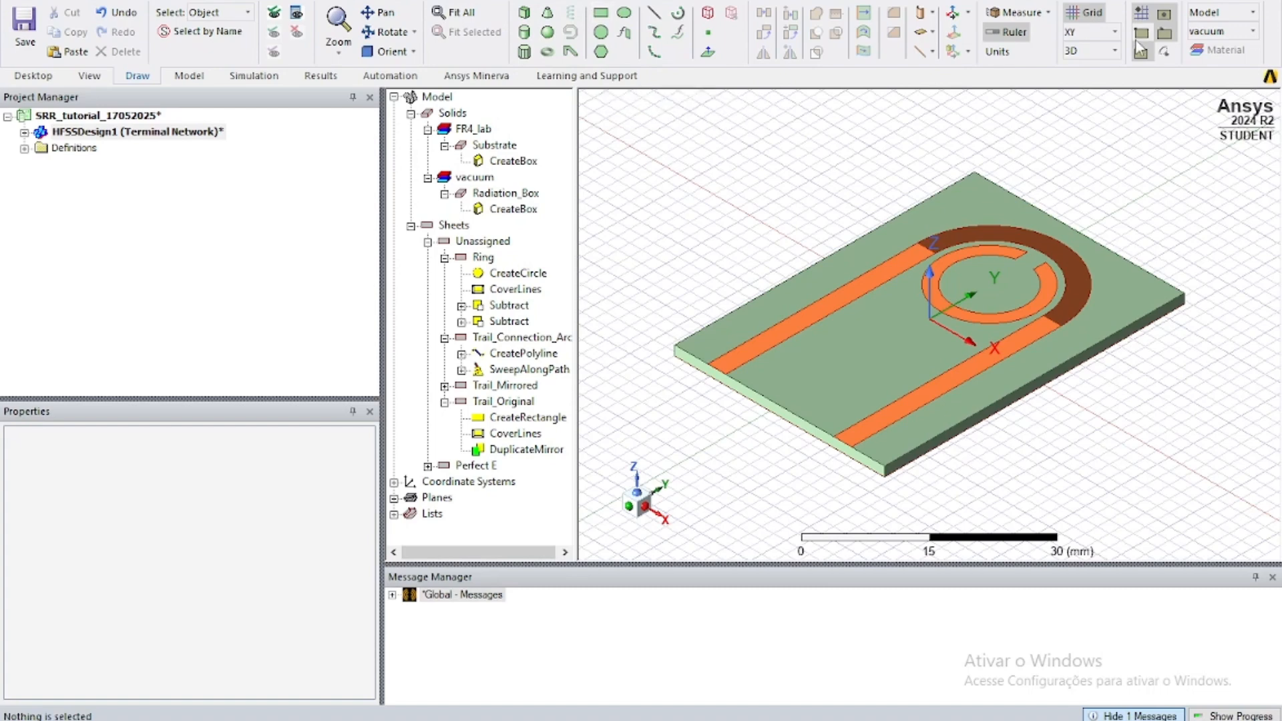
click(1115, 33)
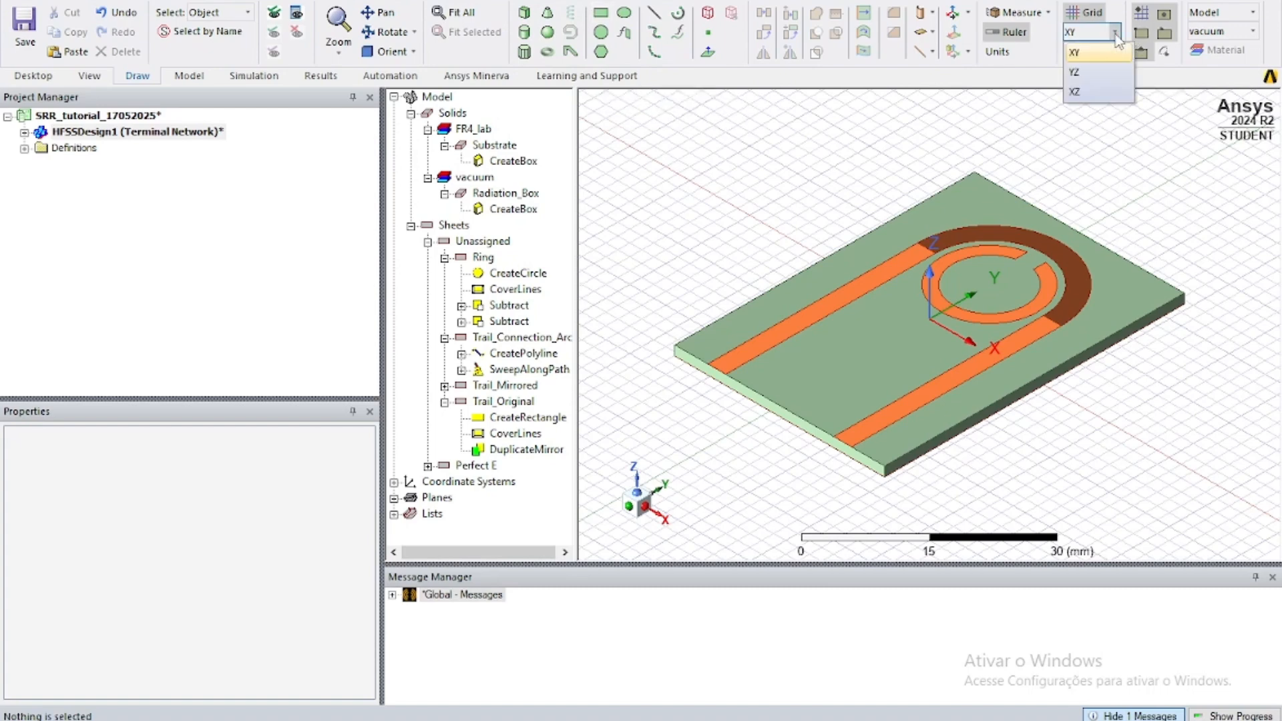
click(1101, 94)
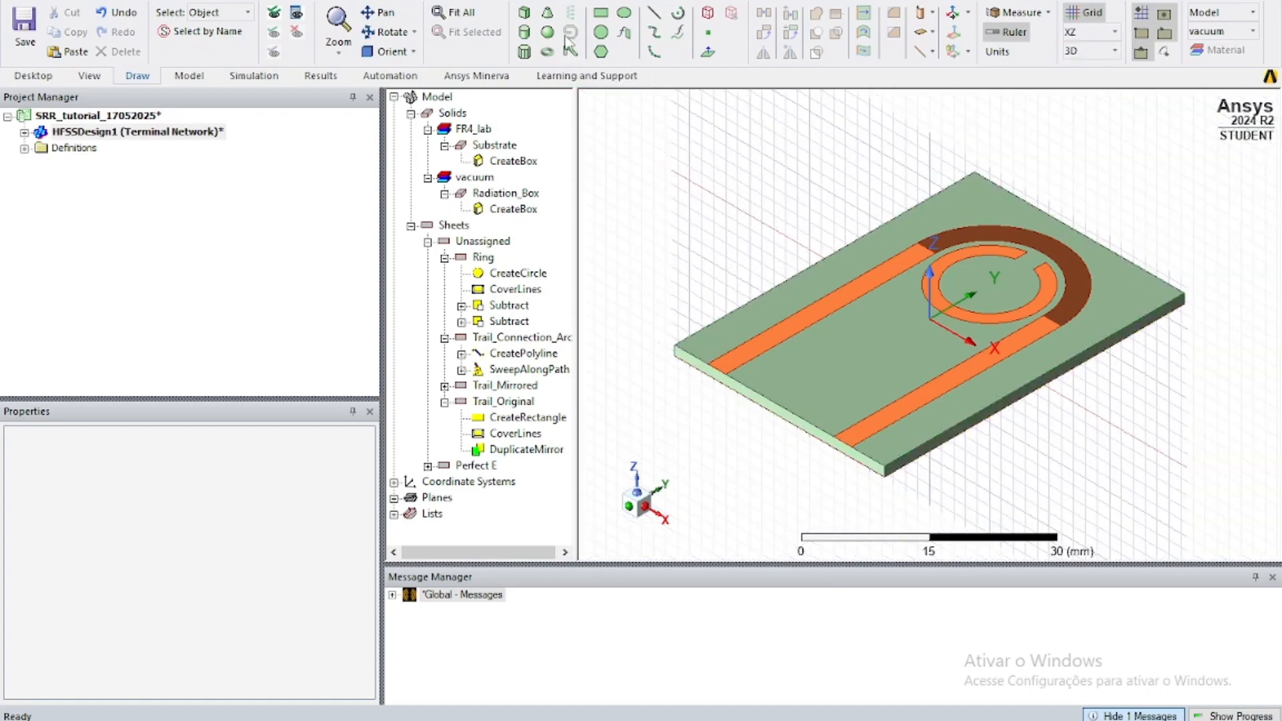
Step: Draw a 3 x 2 mm rectangle on the XZ plane starting at (-12, 0, -2) mm, viewed face-on along Y
click(601, 12)
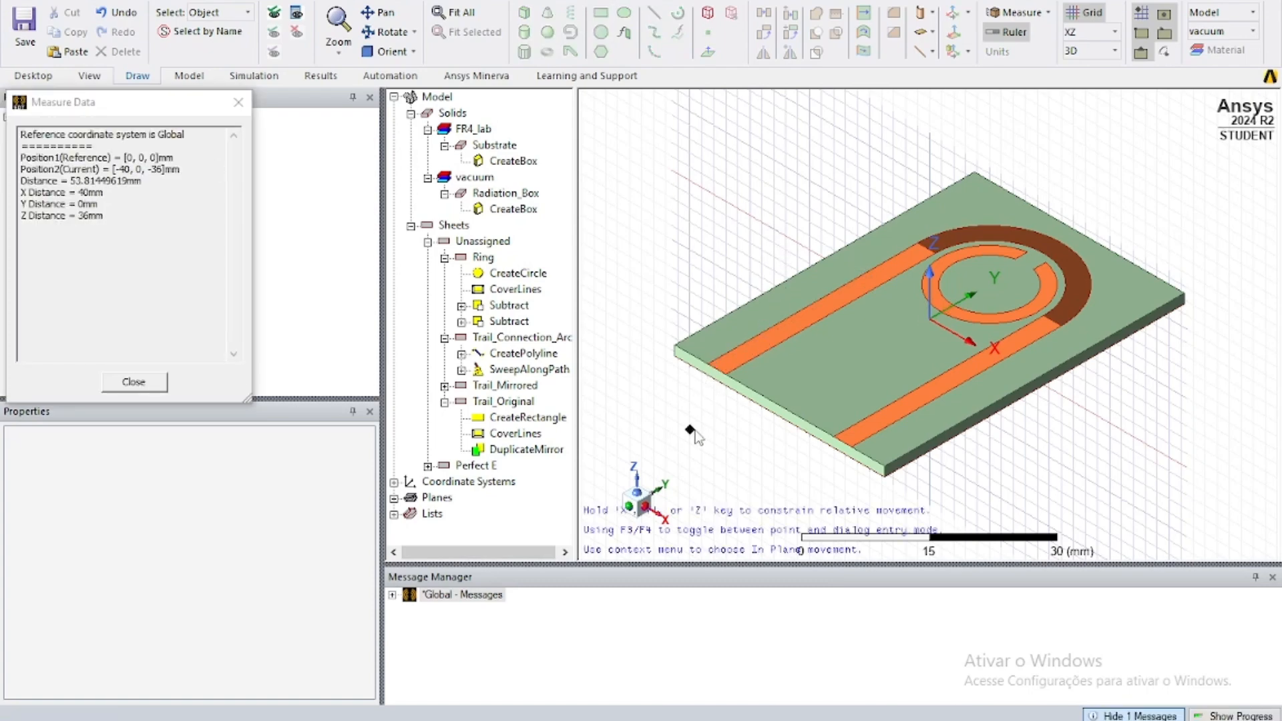
key(Escape)
click(628, 506)
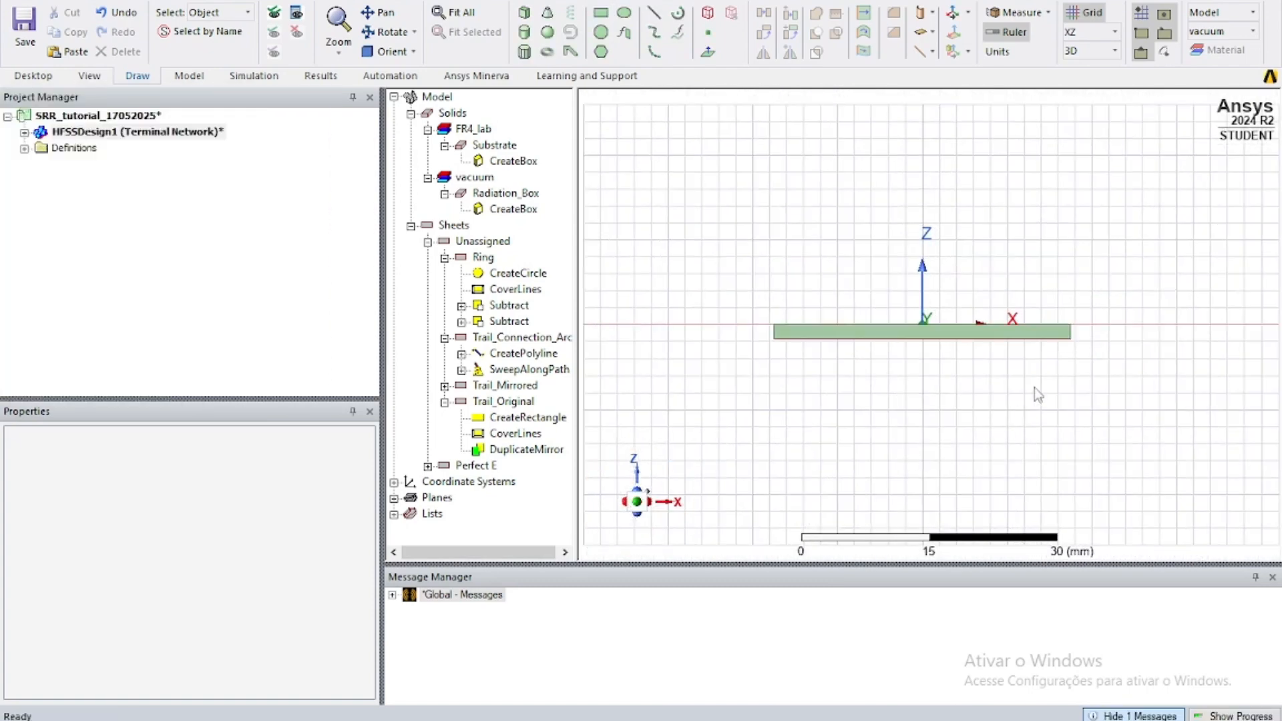
click(600, 12)
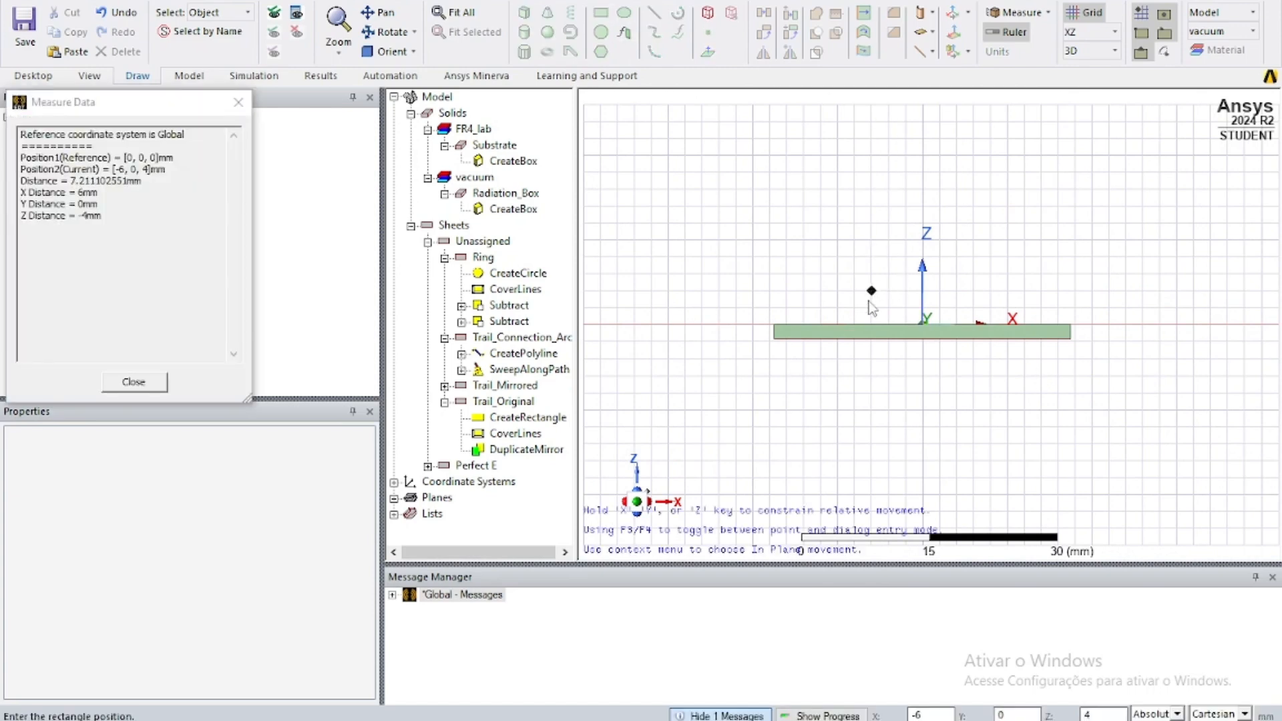
click(820, 342)
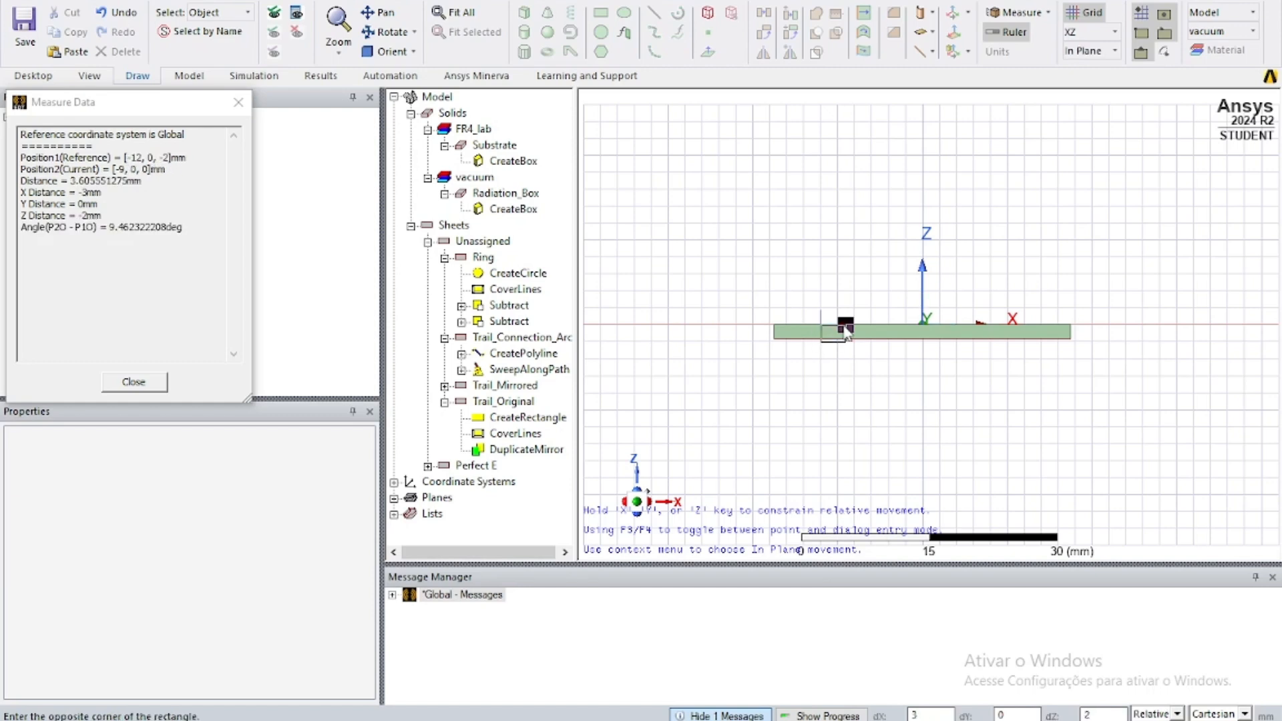
click(846, 326)
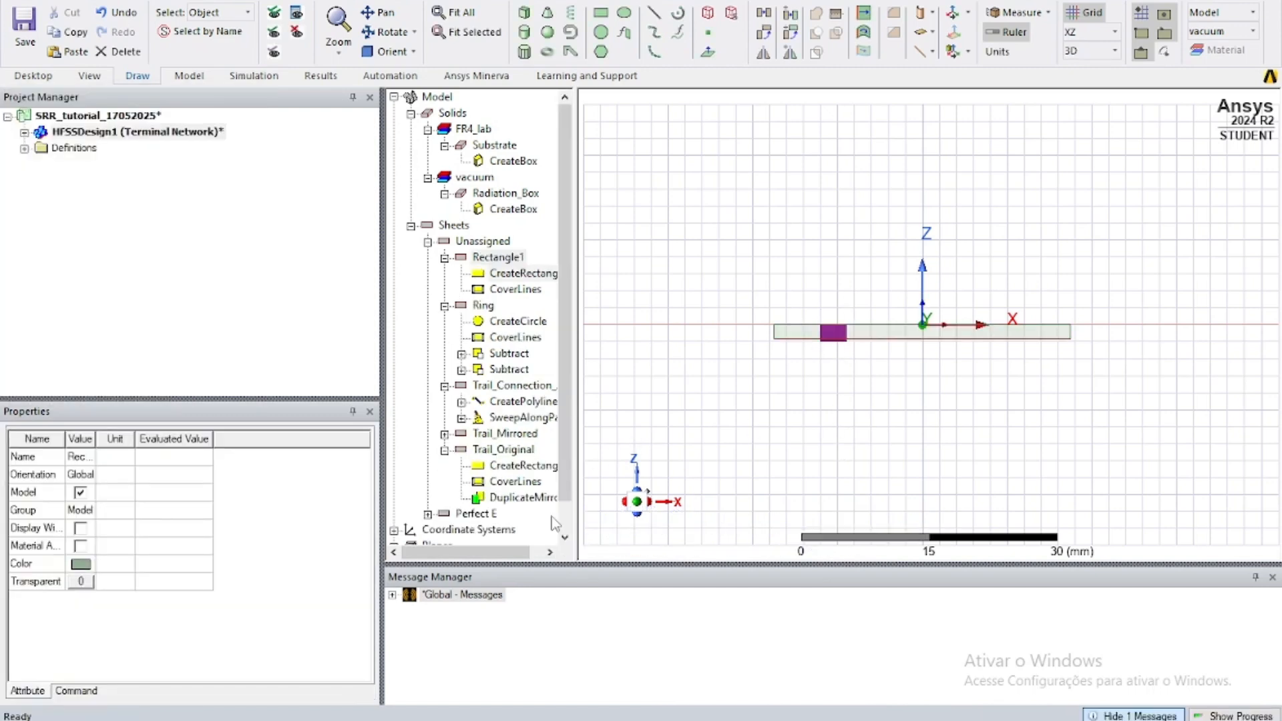
Step: Rename the new rectangle sheet as Input_Port and change its colour to orange (RGB 255, 128, 64)
click(505, 260)
double_click(506, 261)
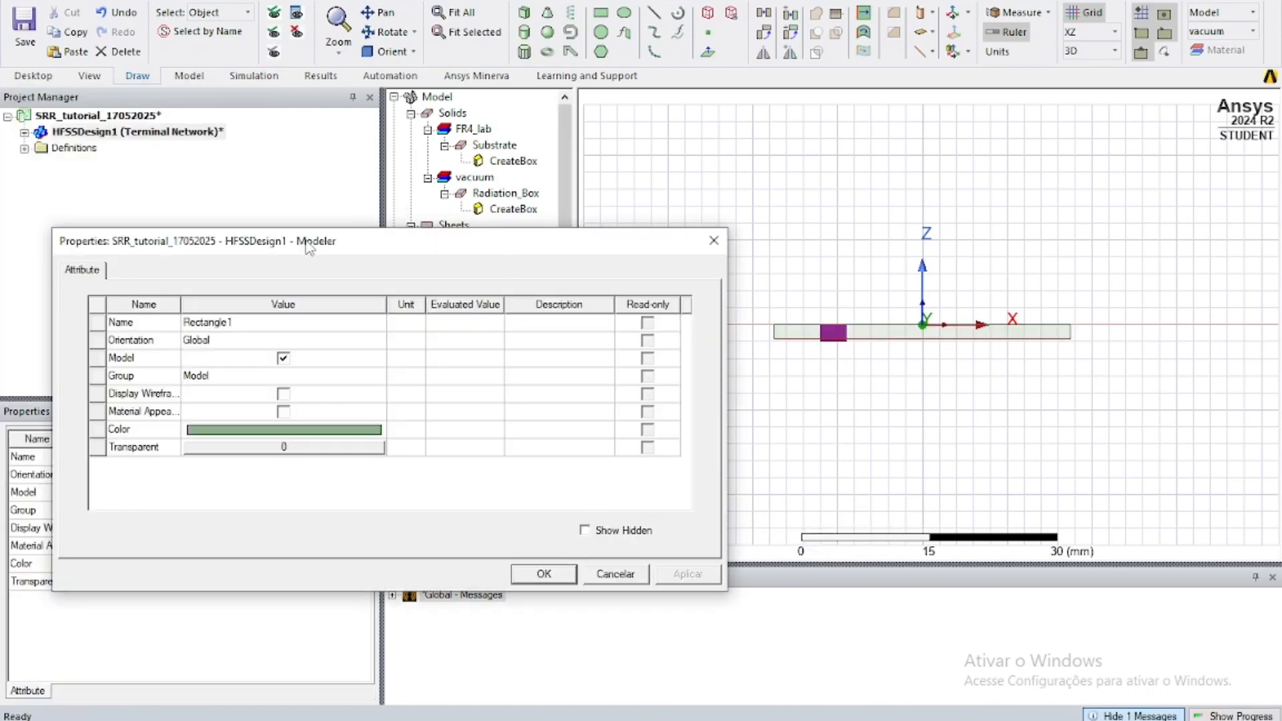
click(119, 323)
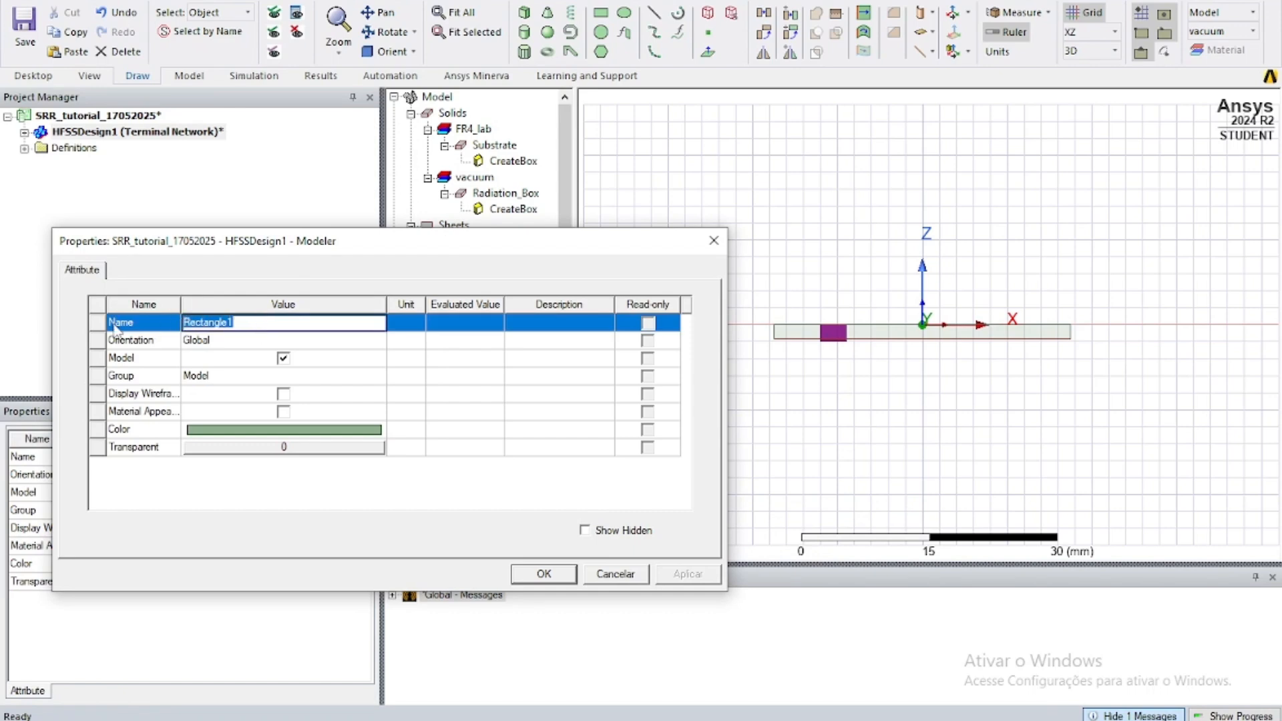
text(nput_Port)
click(280, 430)
click(231, 358)
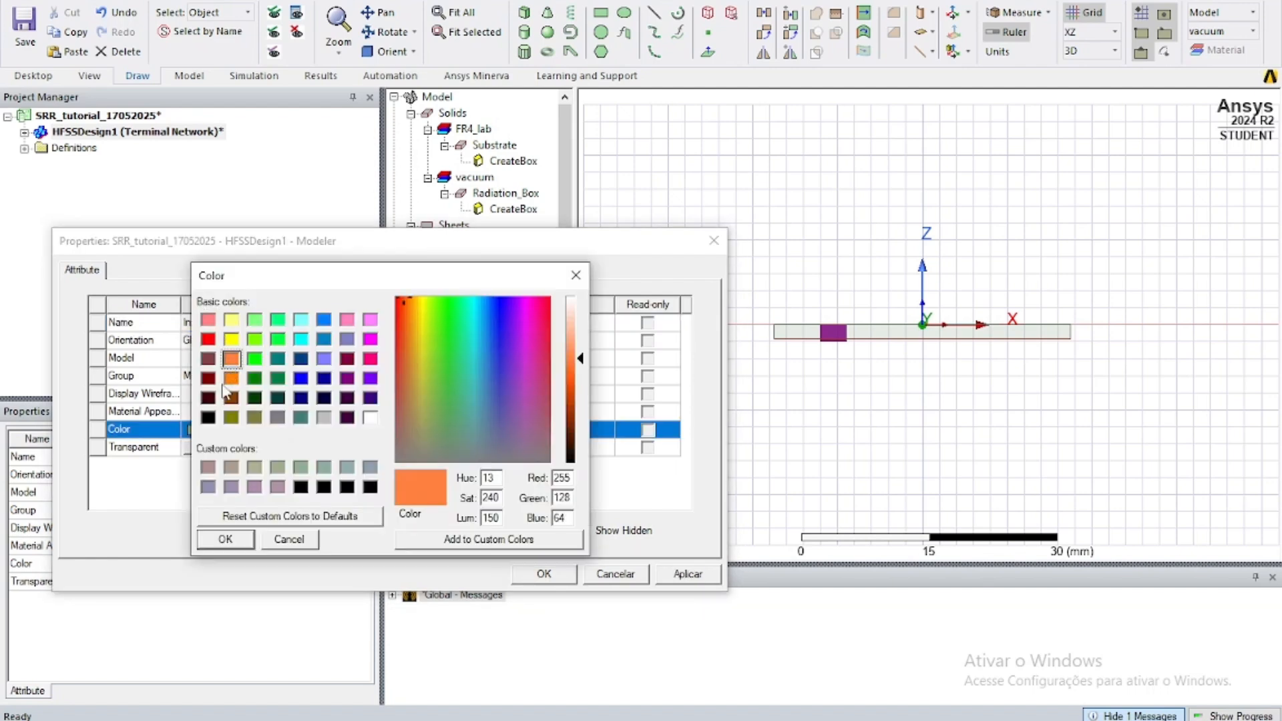
click(225, 539)
click(538, 574)
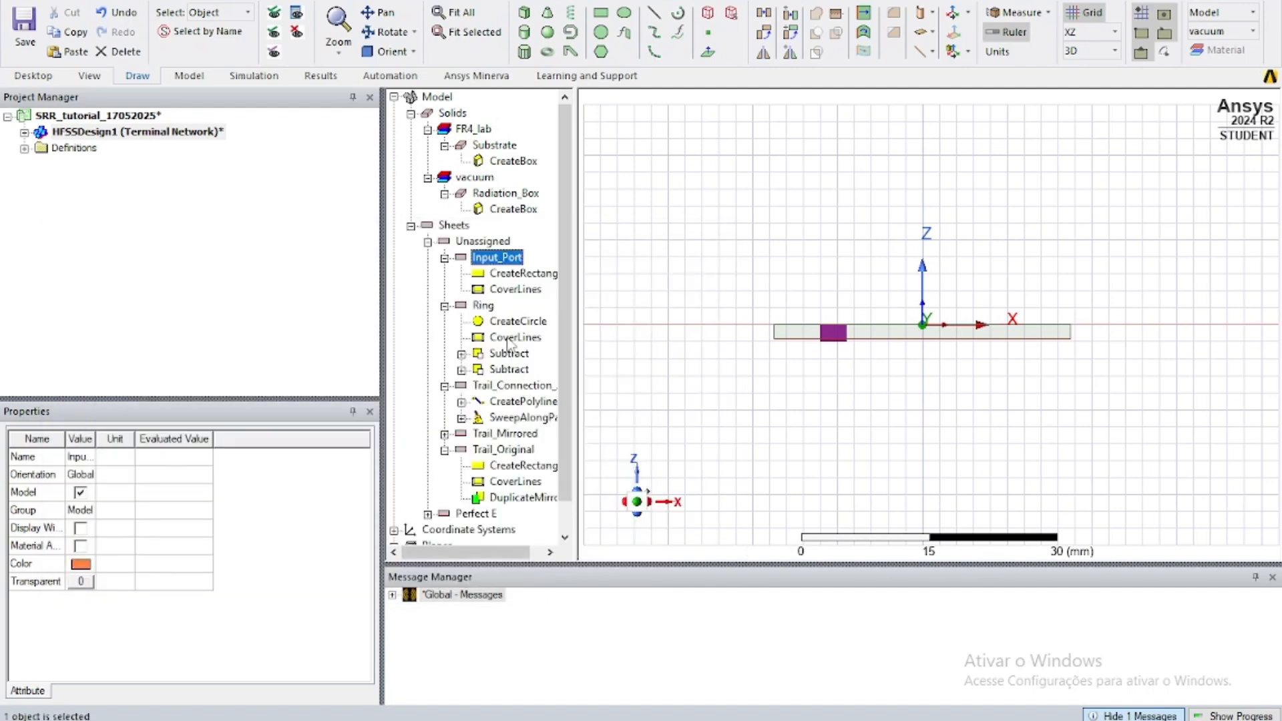
Step: Replace the Input_Port rectangle's position with the expression -(ring_radius+trail_gap) ,trail_length-substrate_length/2 ,0
double_click(514, 273)
click(197, 360)
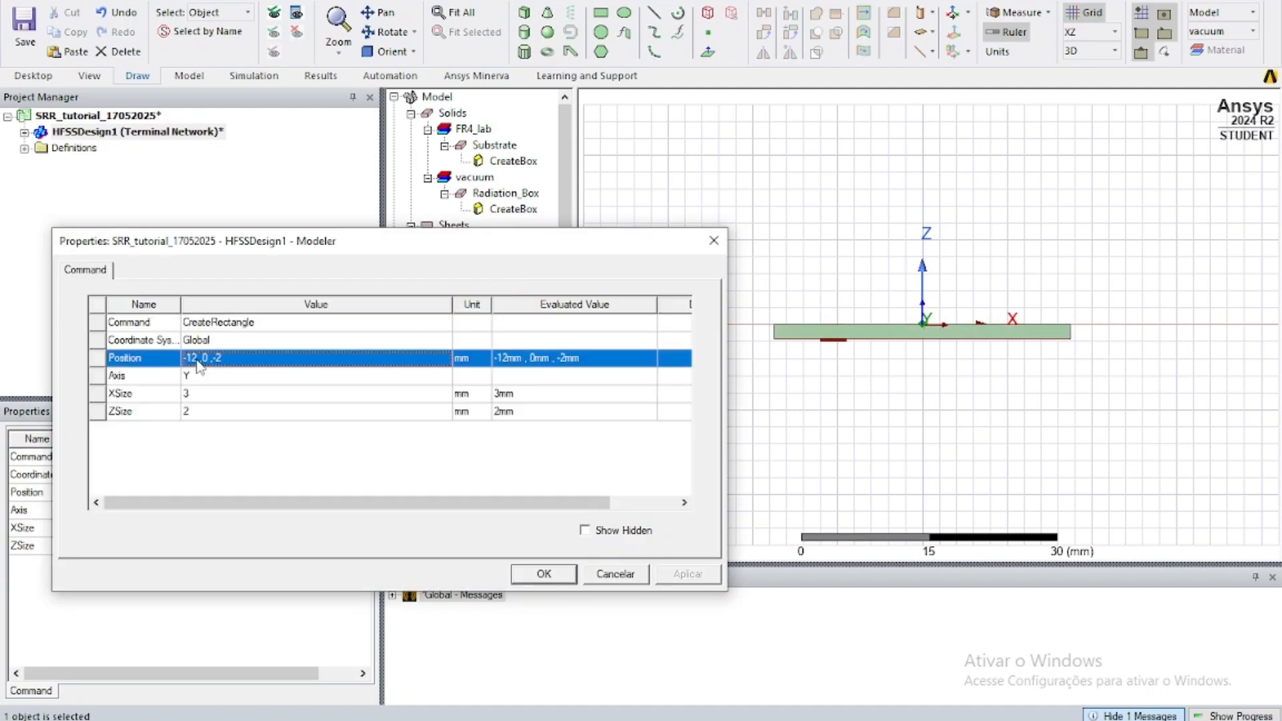
click(198, 361)
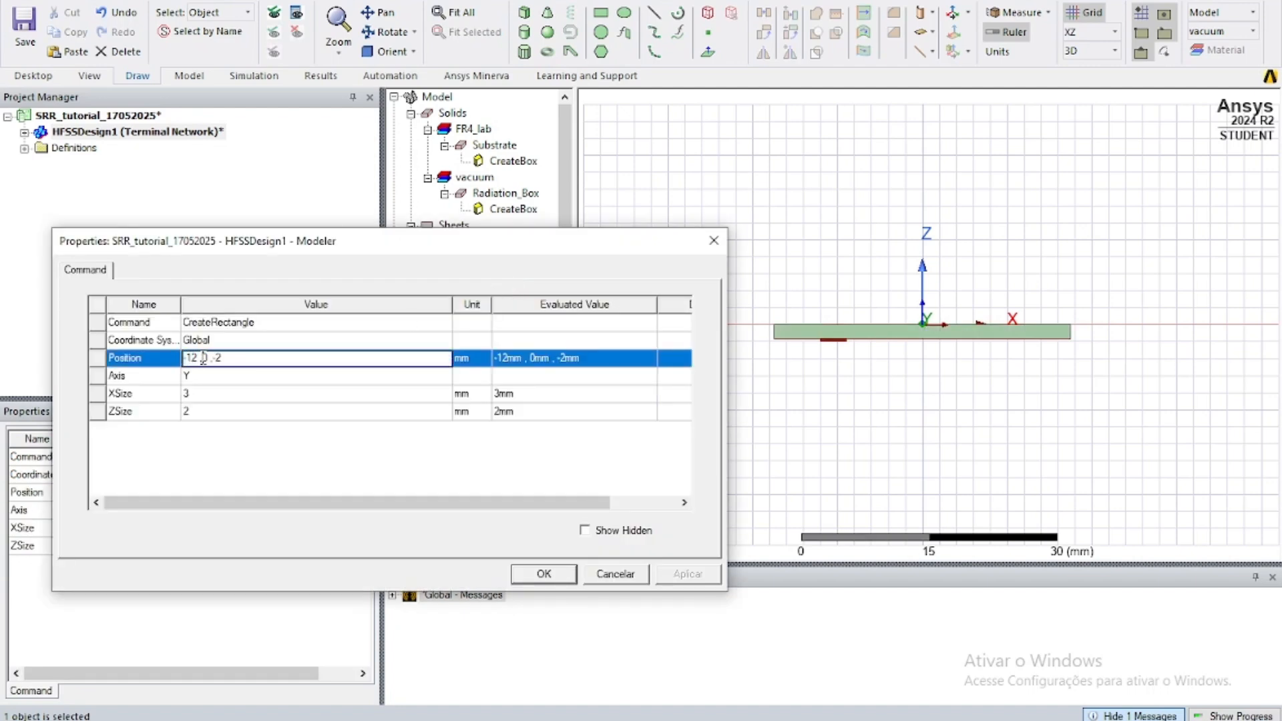
key(BackSpace)
key(BackSpace)
key(End)
key(BackSpace)
key(BackSpace)
key(BackSpace)
key(BackSpace)
key(BackSpace)
key(BackSpace)
key(BackSpace)
key(BackSpace)
key(BackSpace)
text(-(ring_radius+trail_gap) ,trail_length-substrate_length/2 ,0)
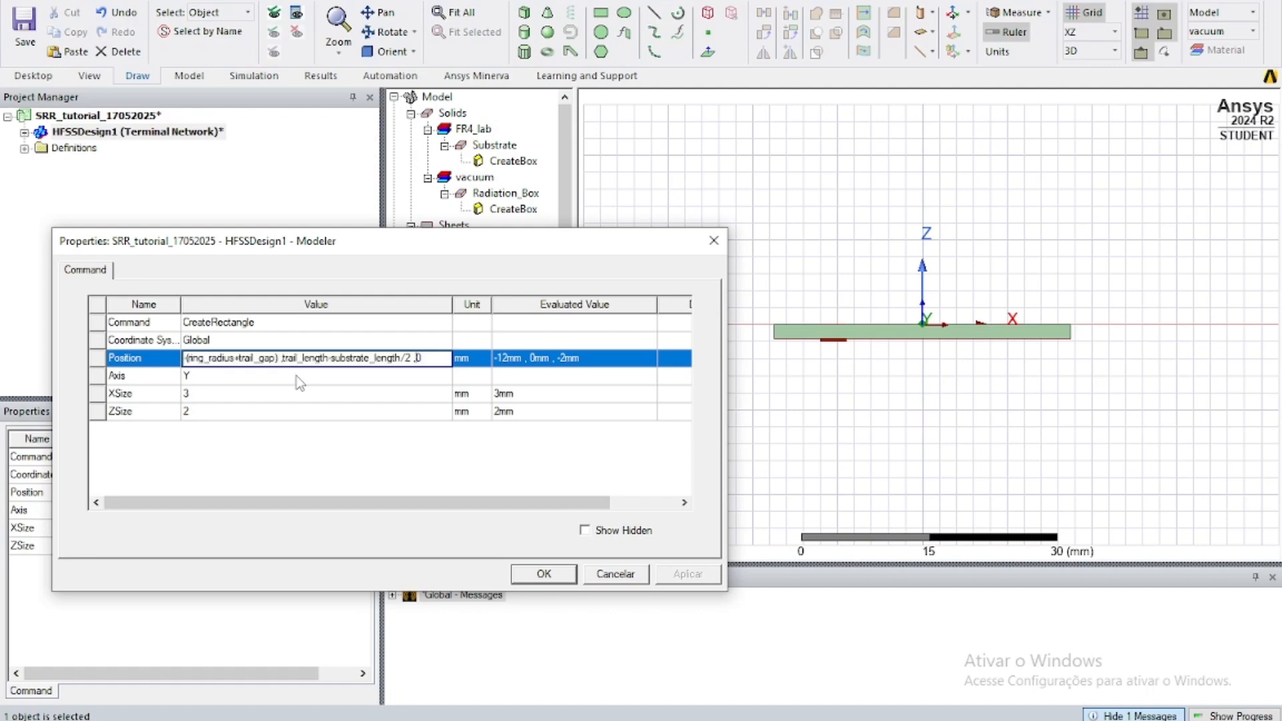
Step: Add trail_width to the X term of the Input_Port position, making it -(ring_radius+trail_gap+trail_width)
key(Left)
key(Left)
key(Left)
key(Left)
key(Left)
key(Left)
key(Left)
key(Left)
key(Left)
key(Left)
key(Left)
key(Left)
key(Left)
key(Left)
key(Left)
key(Left)
key(Left)
key(Left)
key(Left)
key(Left)
key(Left)
text(+trail)
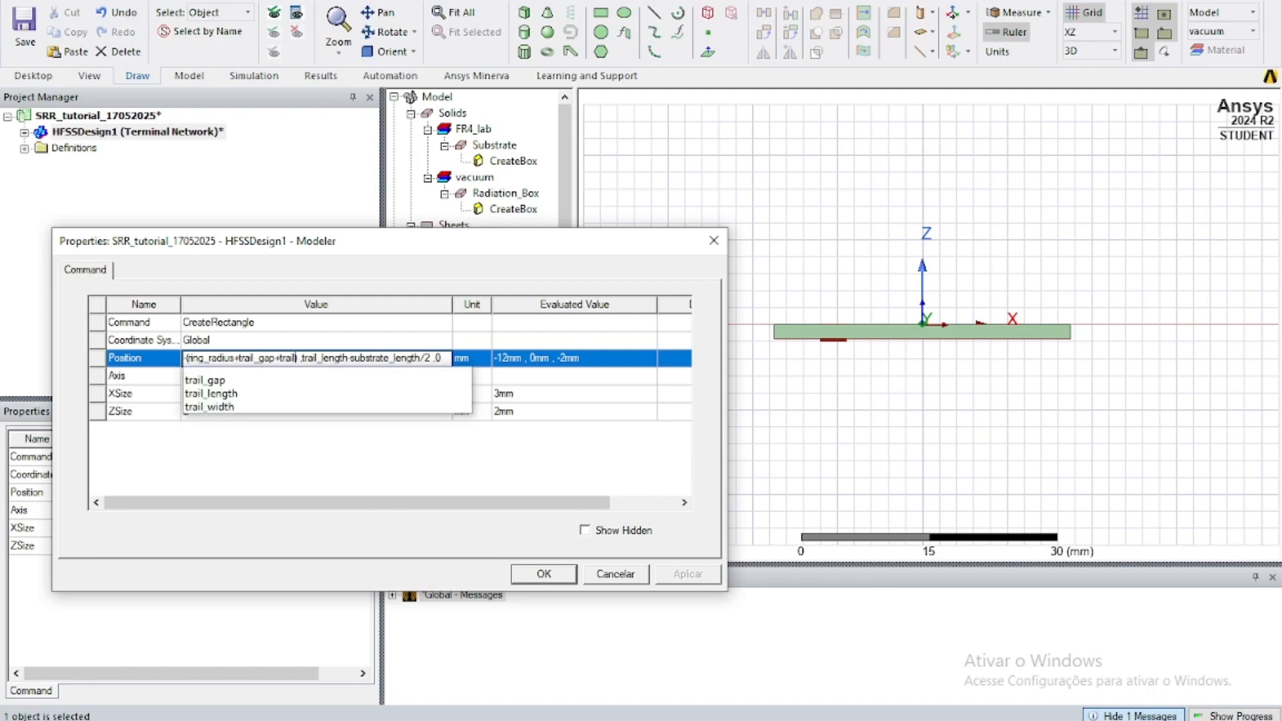
key(Down)
key(Down)
key(Down)
key(Return)
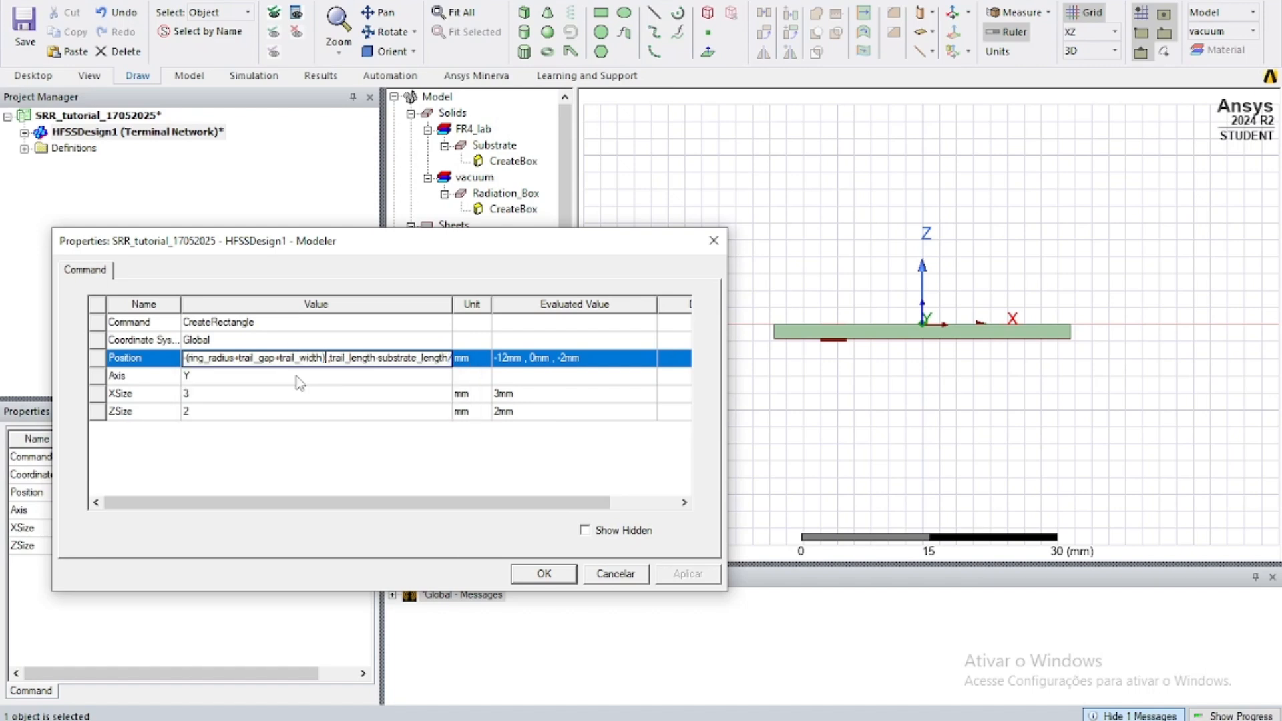
Step: Remove trail_length from the Y term of the Input_Port position, leaving -substrate_length/2
key(Right)
key(Right)
key(Right)
key(Right)
key(Right)
key(Right)
key(Right)
key(Right)
key(Right)
key(Right)
key(Right)
key(Right)
key(Right)
key(Right)
key(Right)
key(Right)
key(Right)
key(Right)
key(BackSpace)
key(BackSpace)
key(BackSpace)
key(BackSpace)
key(BackSpace)
key(BackSpace)
key(BackSpace)
key(BackSpace)
key(BackSpace)
key(BackSpace)
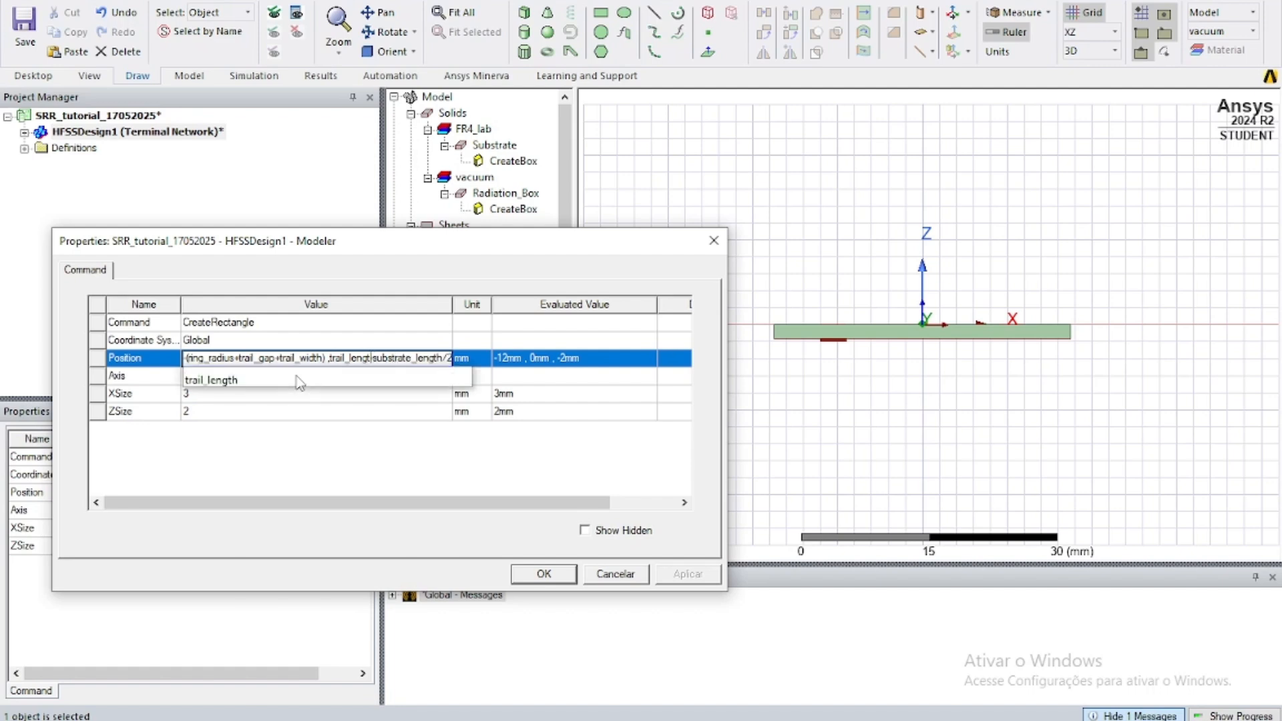
key(BackSpace)
key(BackSpace)
key(BackSpace)
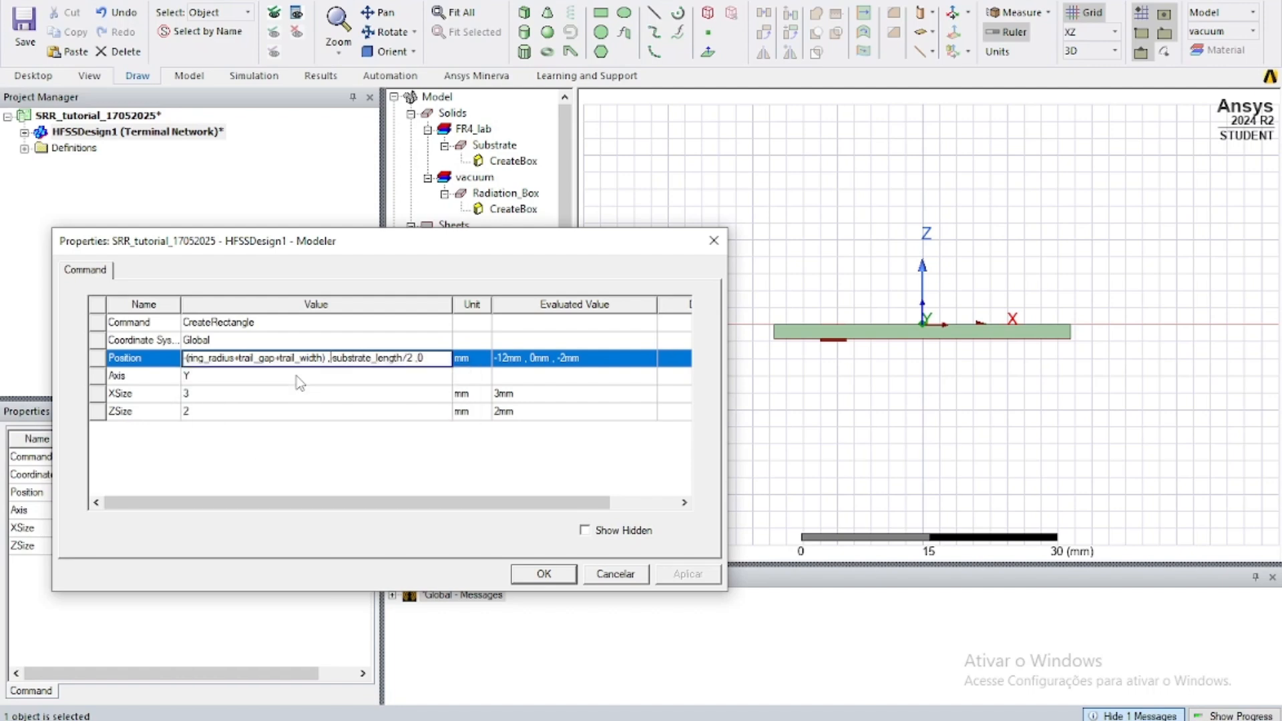
Step: Set the Z term of the Input_Port position to -substrate_height
key(Right)
key(Right)
key(Right)
key(Right)
key(Right)
key(Right)
key(Right)
key(Right)
key(Right)
key(Right)
key(Right)
key(Right)
key(Right)
key(Right)
key(BackSpace)
text(-substrate_height)
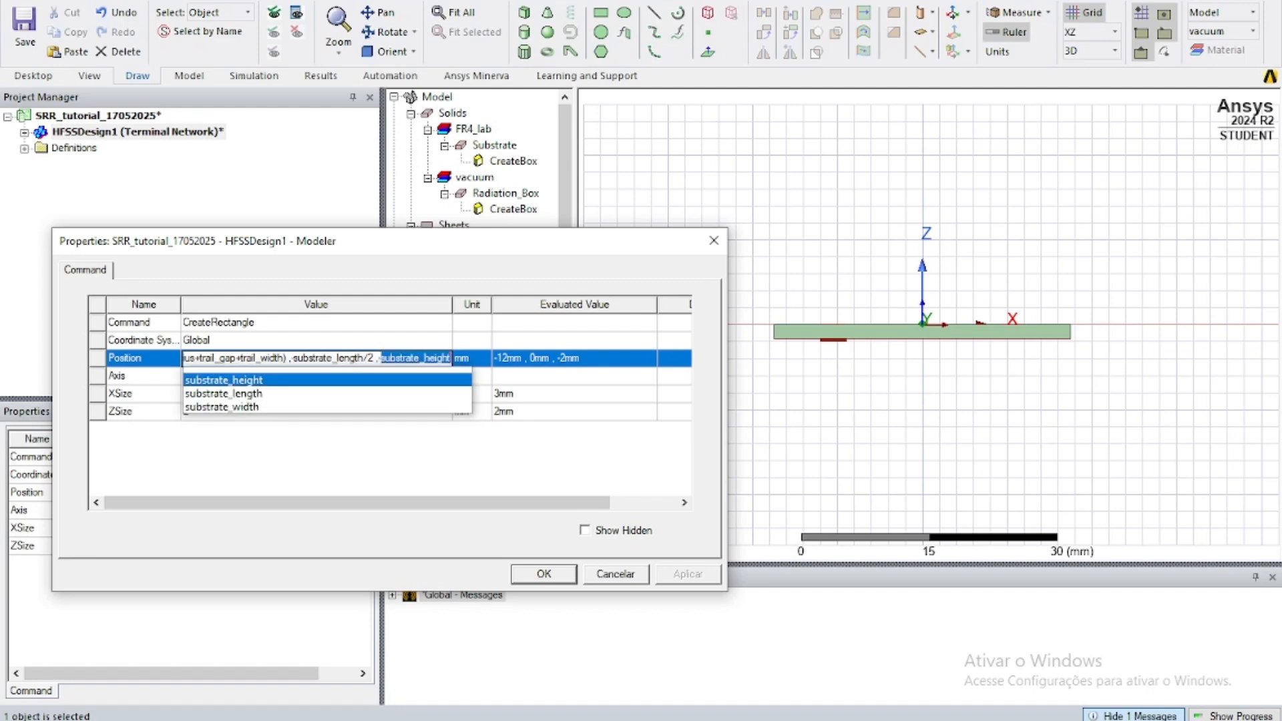
key(Return)
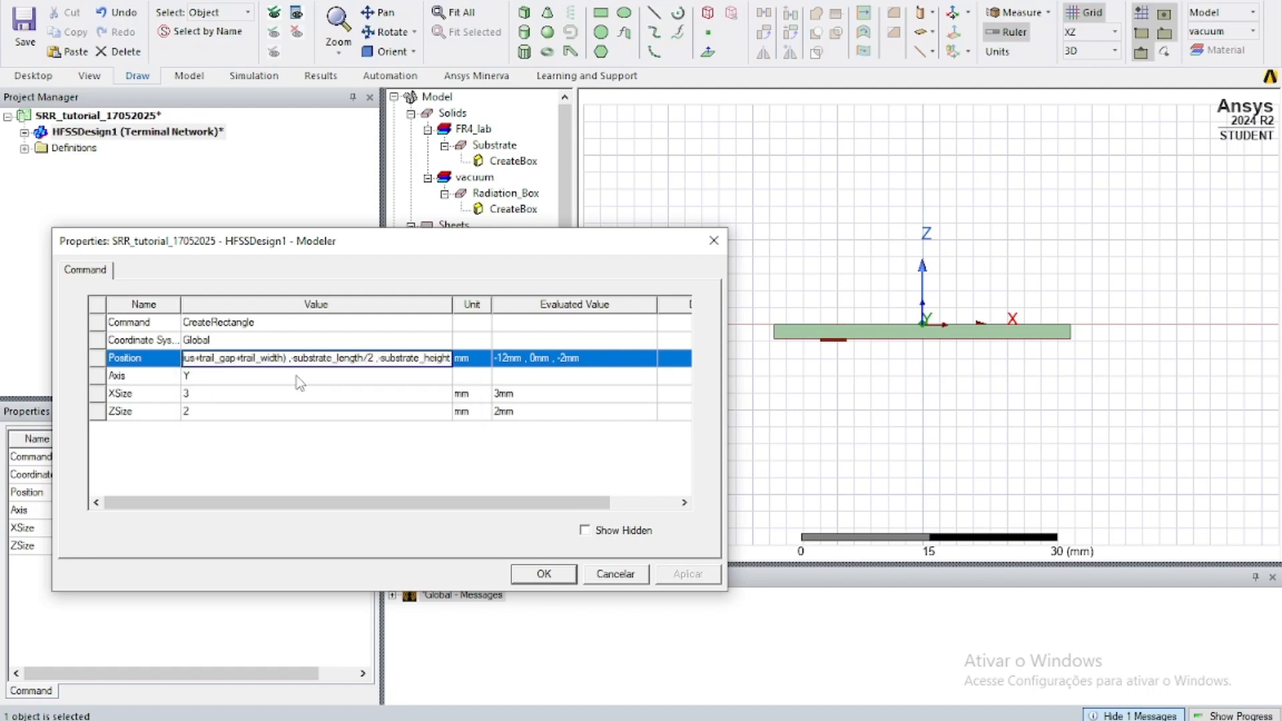
Step: Set the Input_Port rectangle's XSize to trail_width and ZSize to substrate_height, and apply the parametric dimensions
click(277, 395)
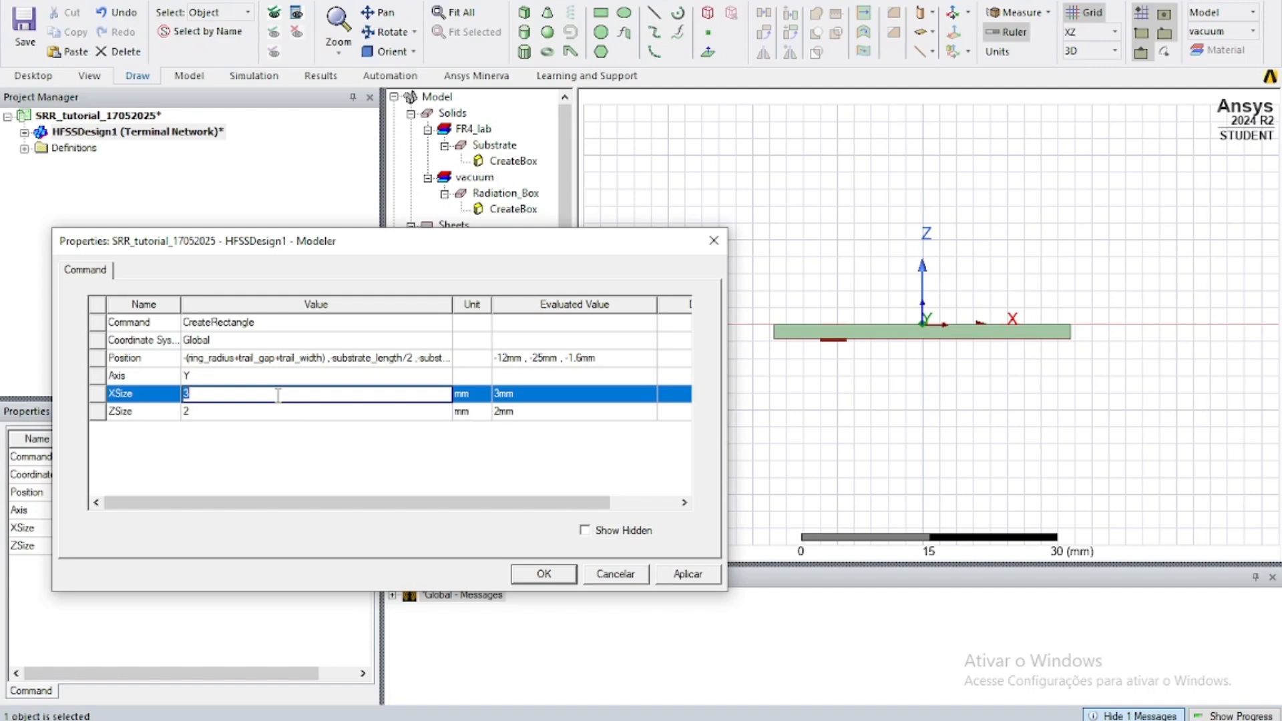
text(trail)
key(Down)
key(Down)
key(Down)
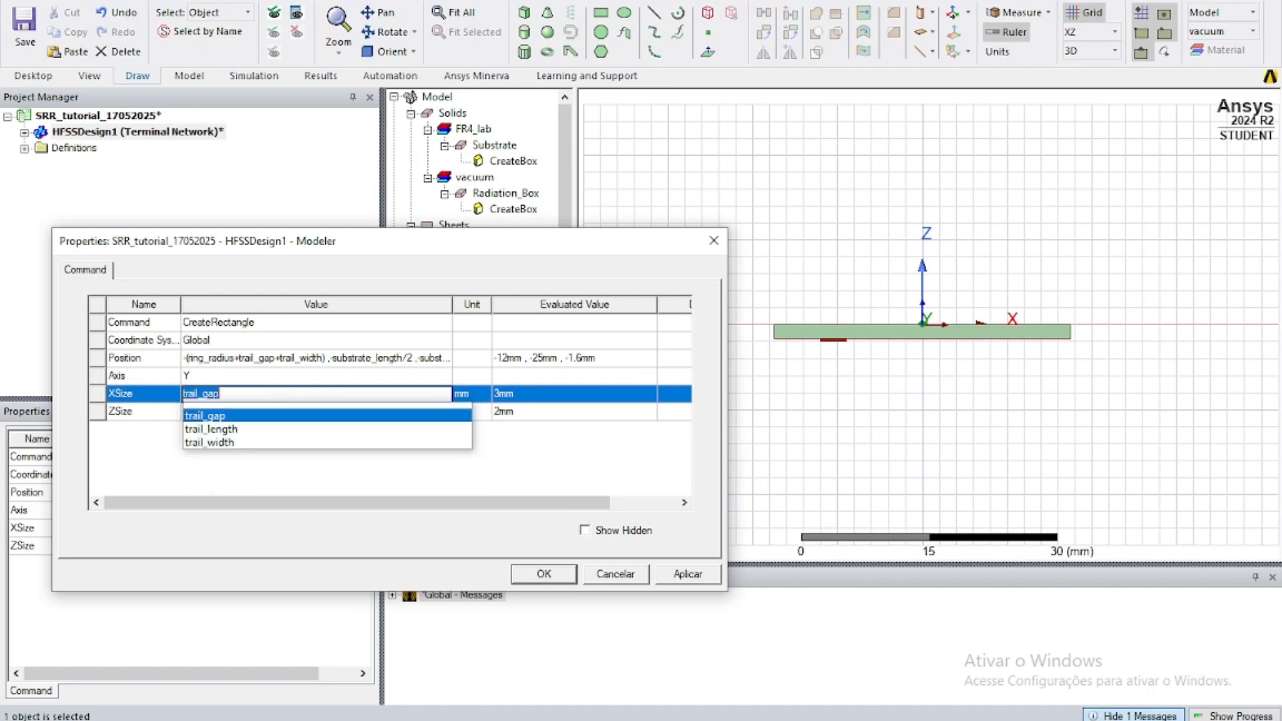
key(Return)
click(265, 412)
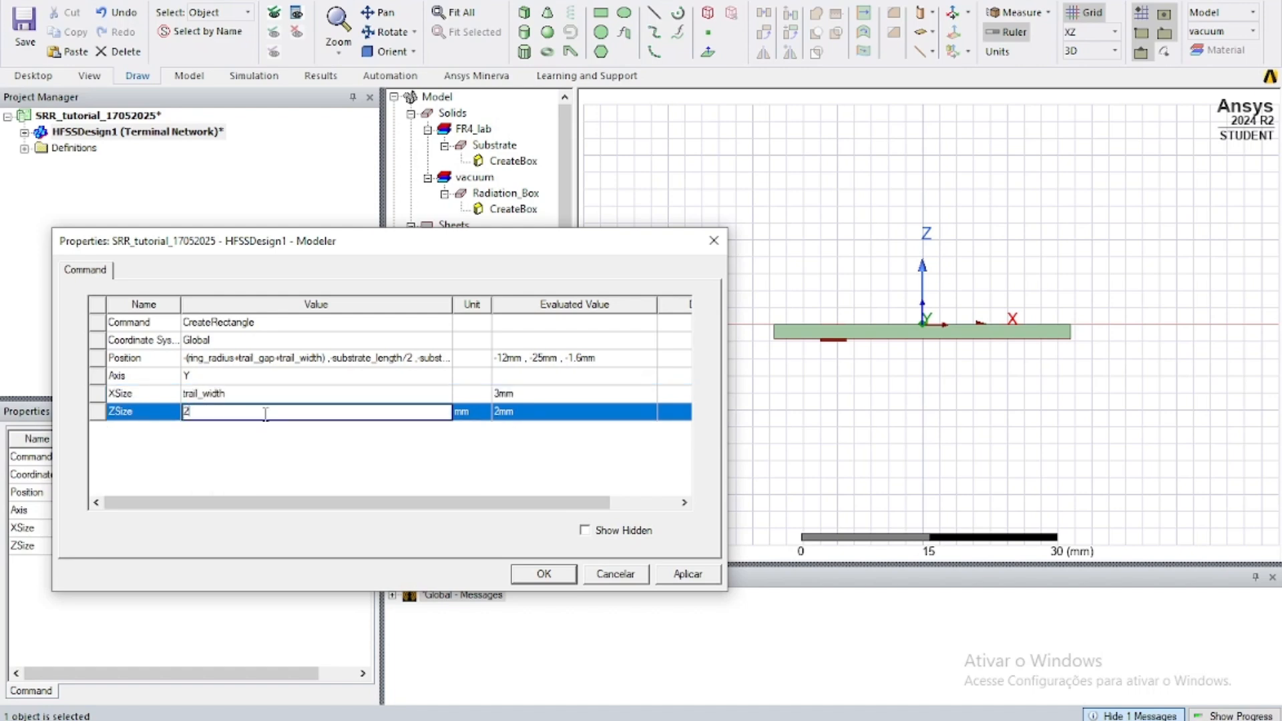
text(subst)
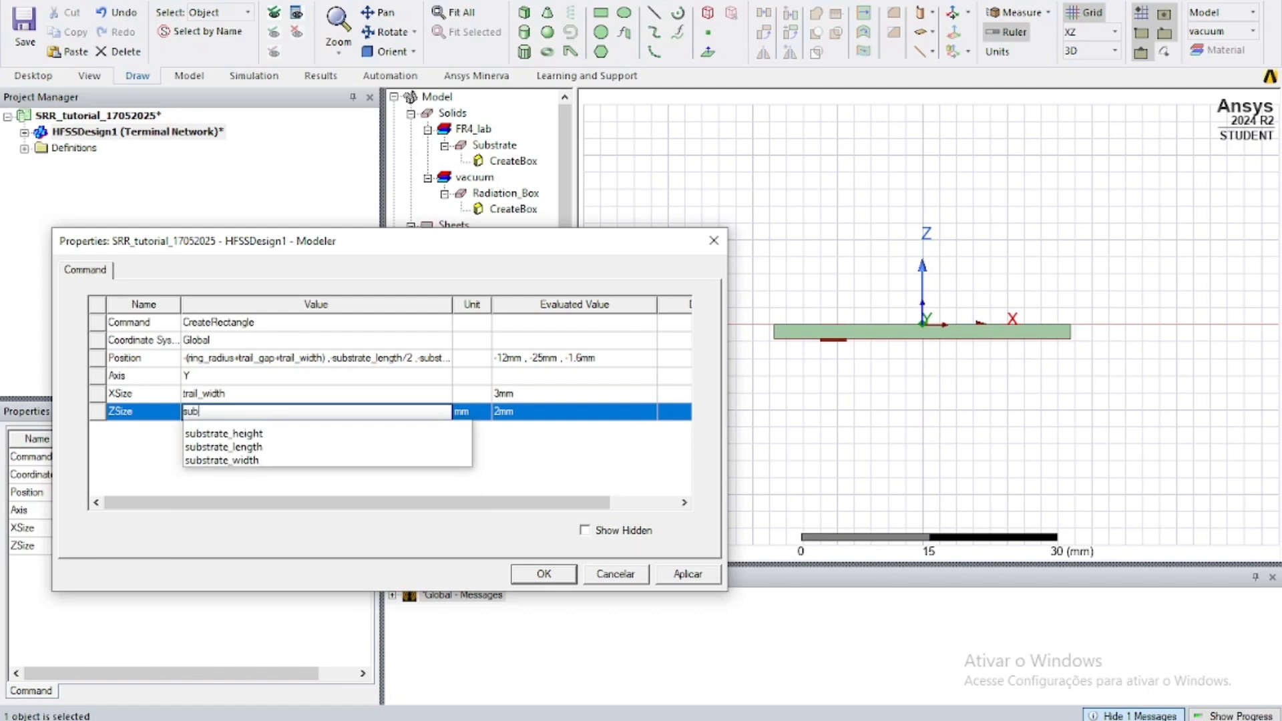
key(Down)
key(Return)
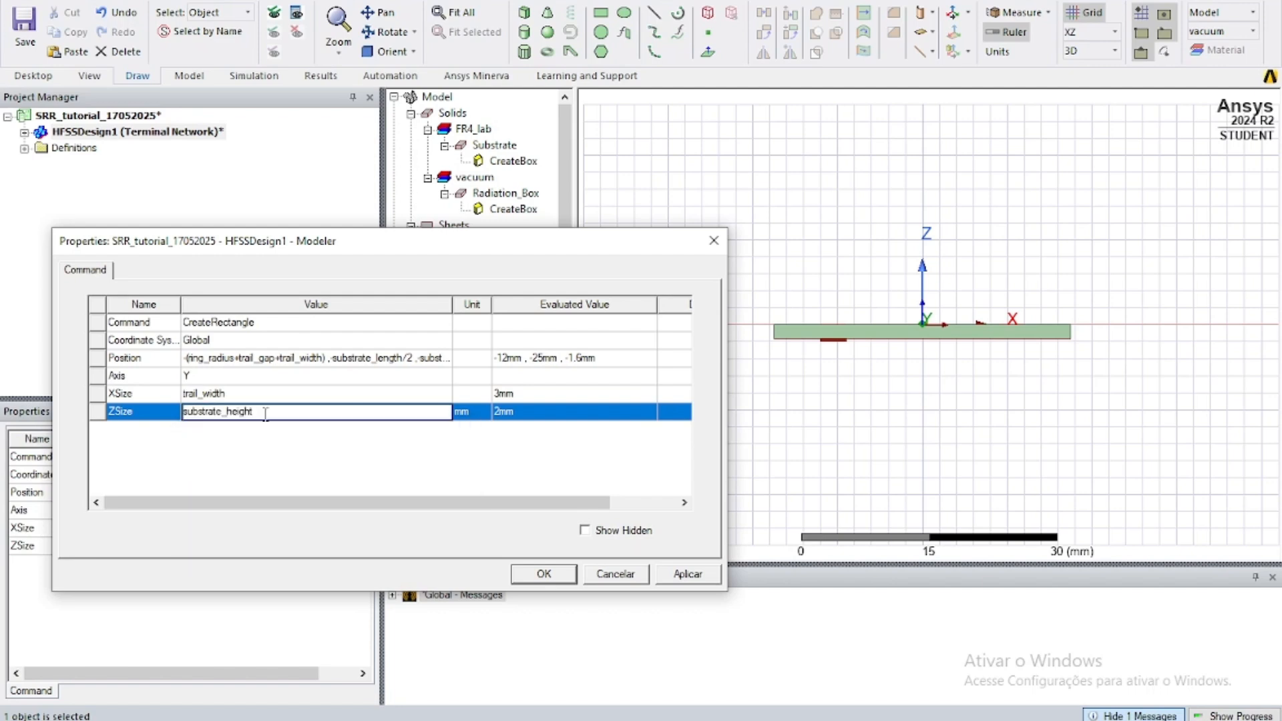
click(542, 574)
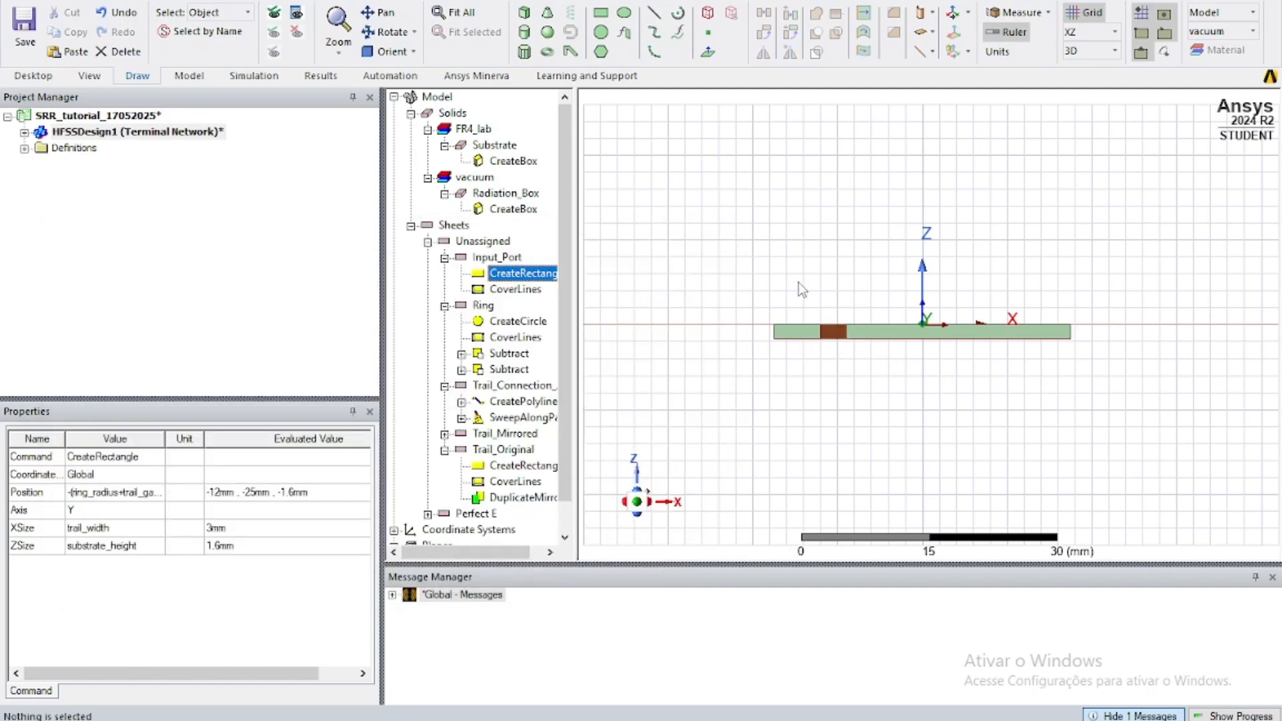
Step: Mirror-duplicate the Input_Port sheet across the substrate's centre, with the mirror normal running along X from the substrate's lower edge midpoint
click(462, 14)
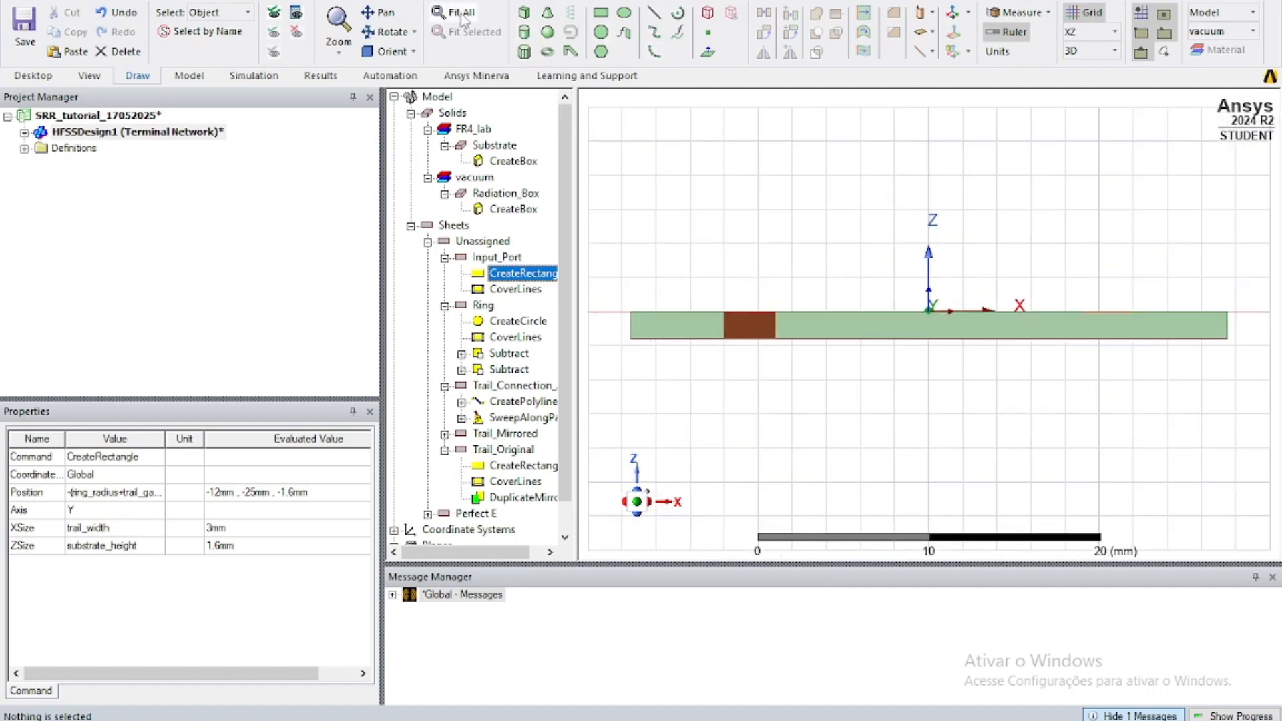
click(916, 441)
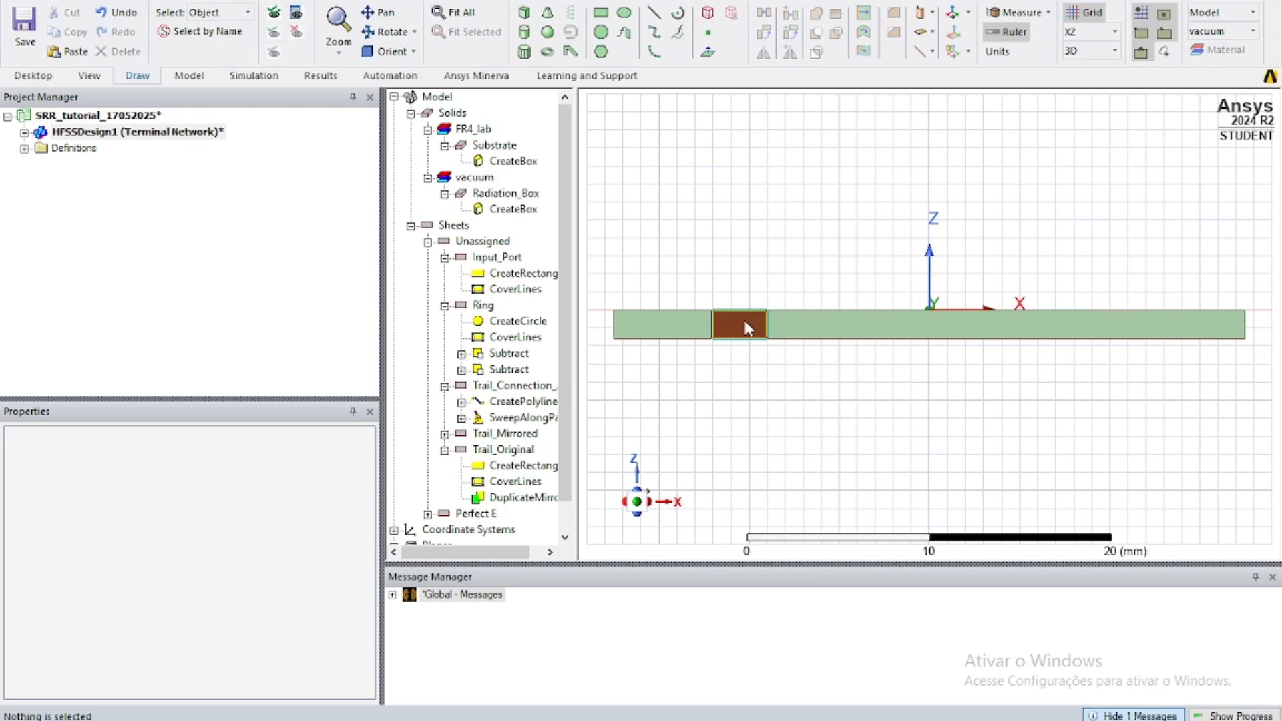
click(750, 325)
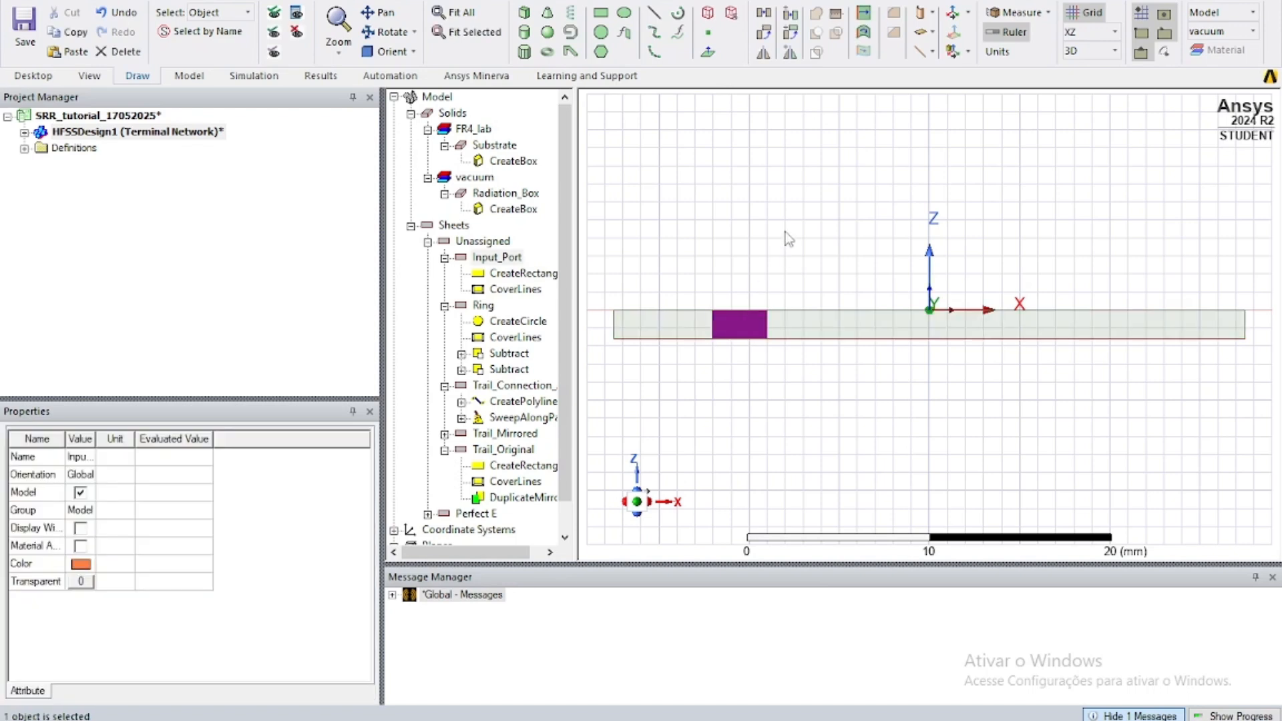
click(790, 54)
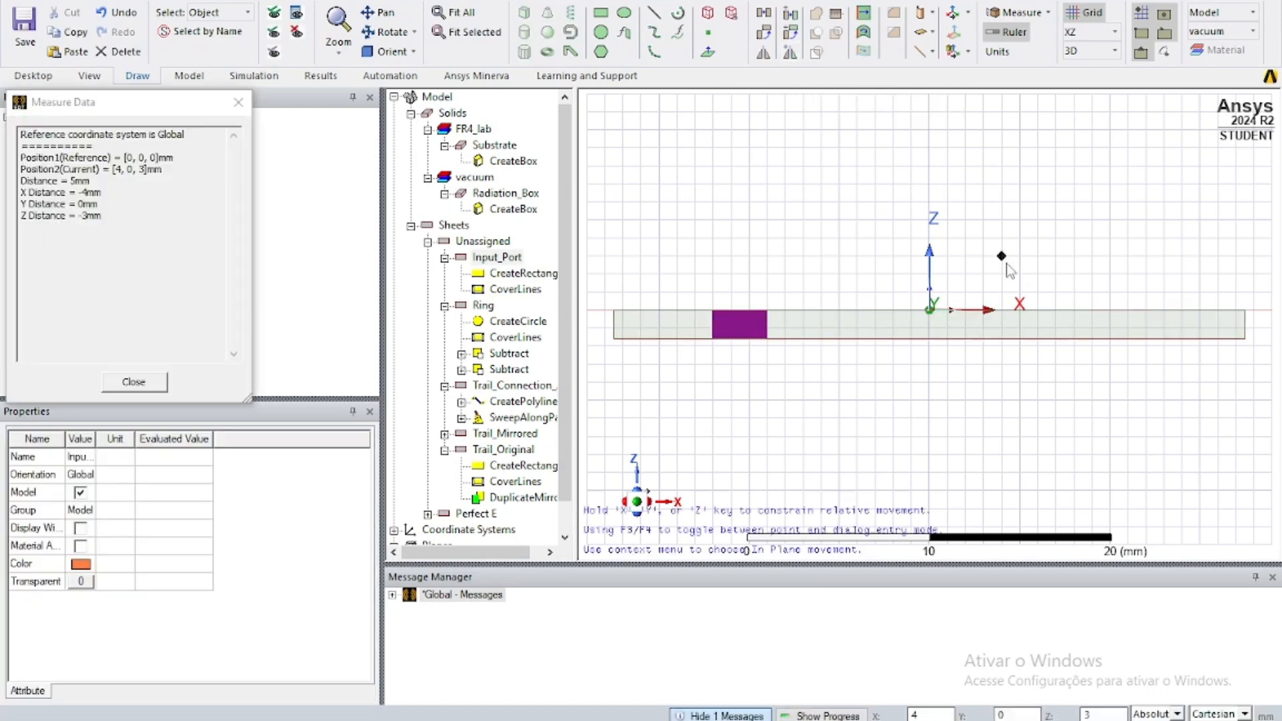
click(930, 340)
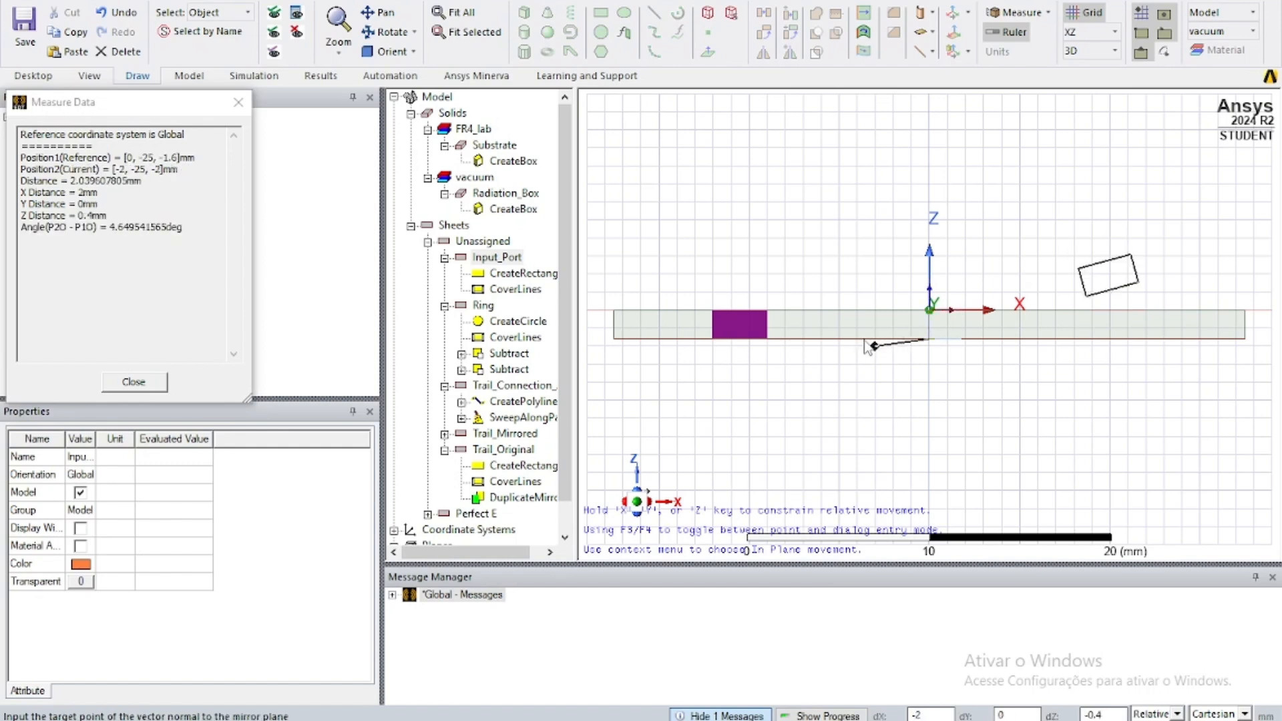
click(740, 340)
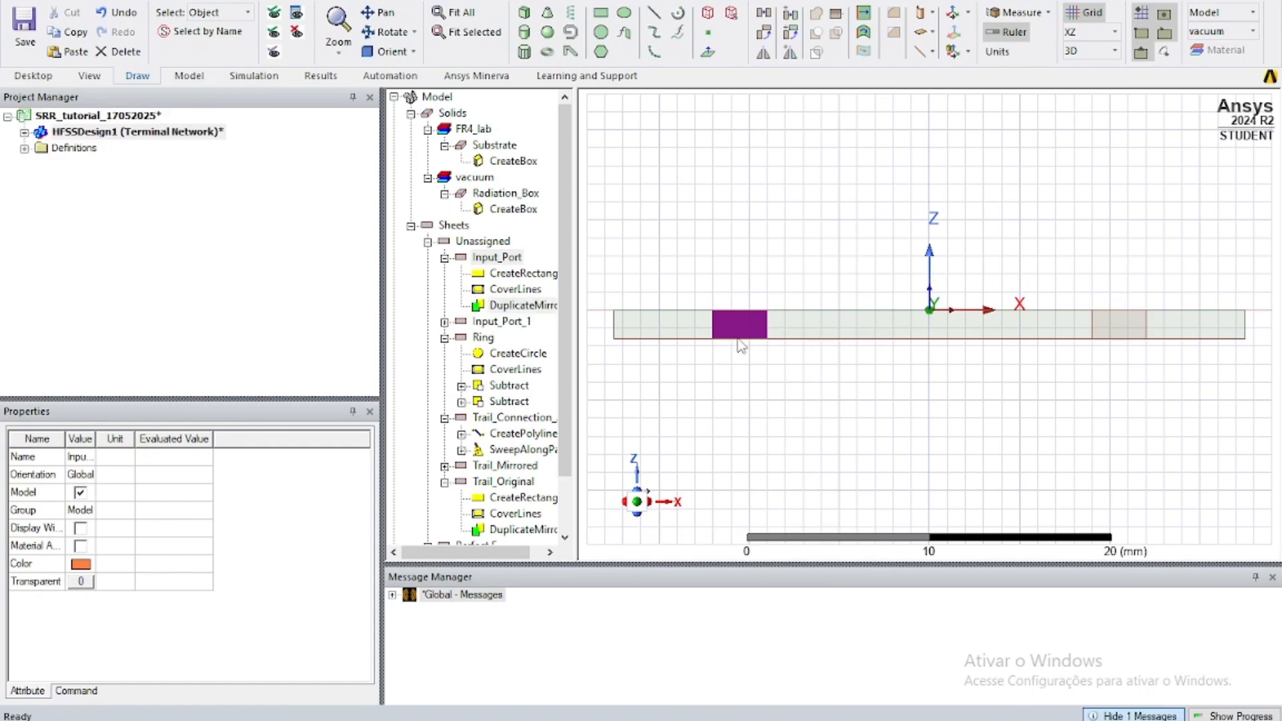
Step: Rename the mirrored port sheet Input_Port_1 to Output_Port
click(1134, 319)
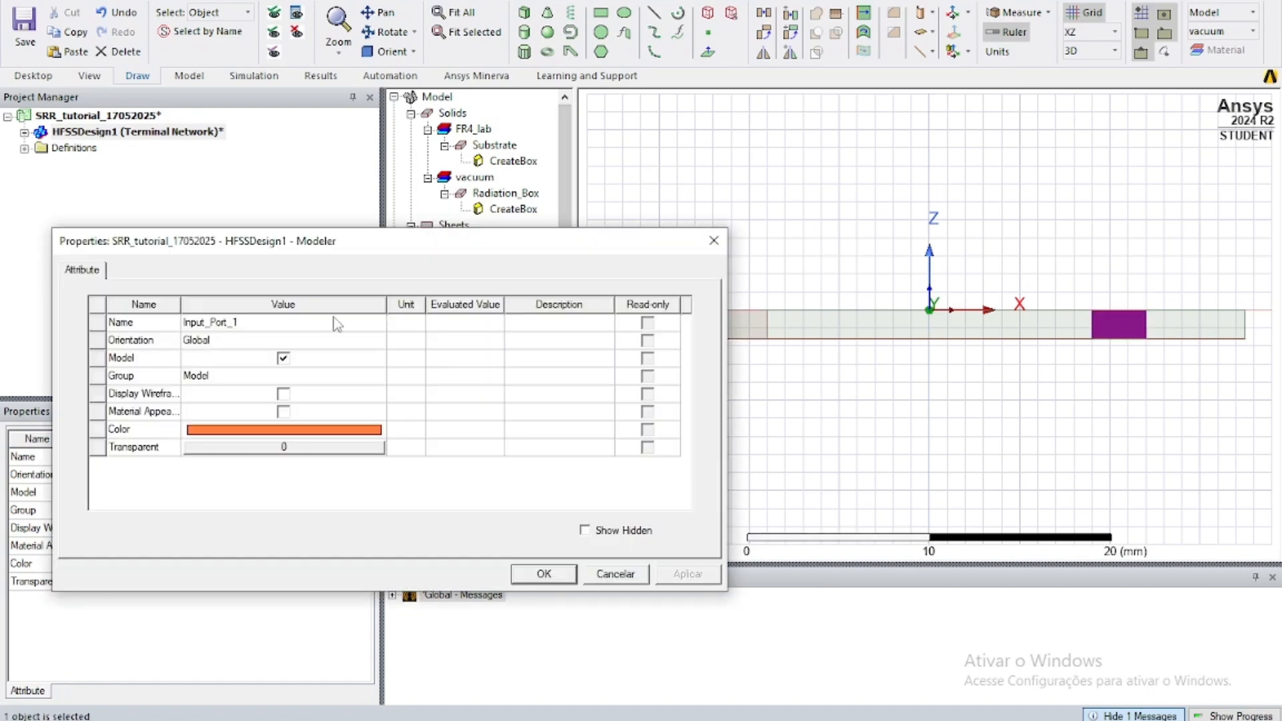
click(260, 323)
drag(253, 323, 8, 325)
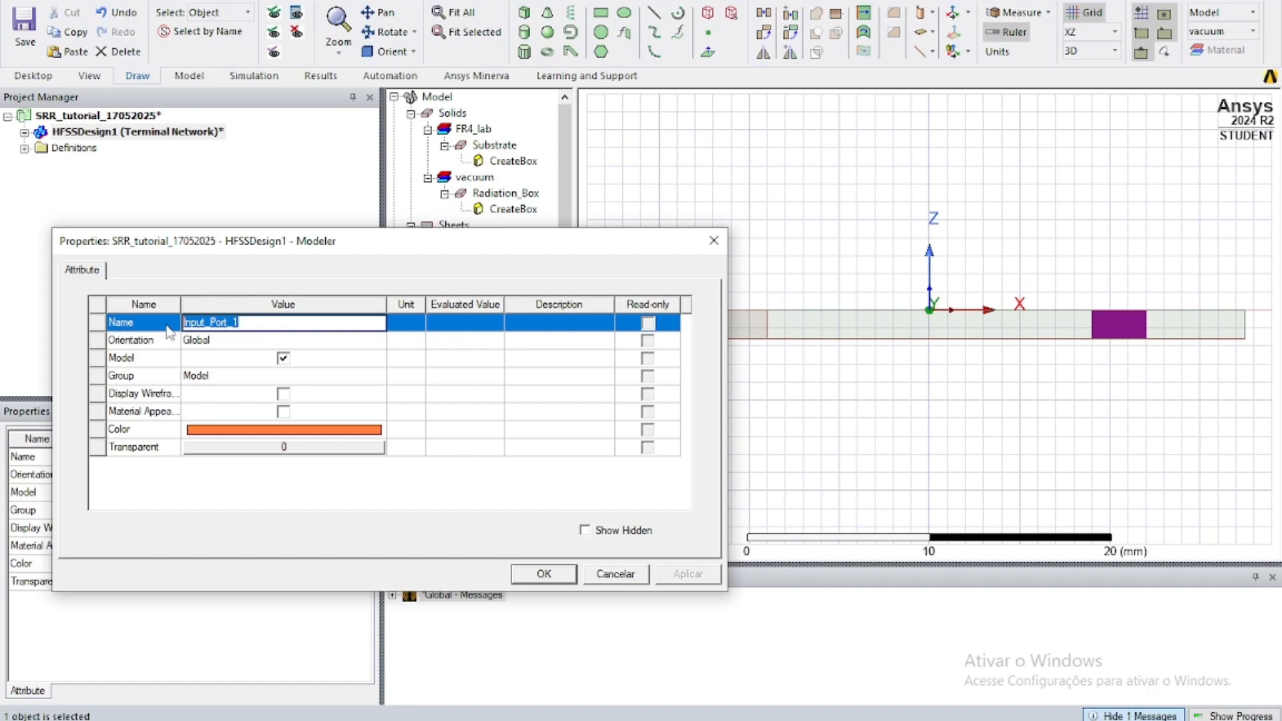
text(Out)
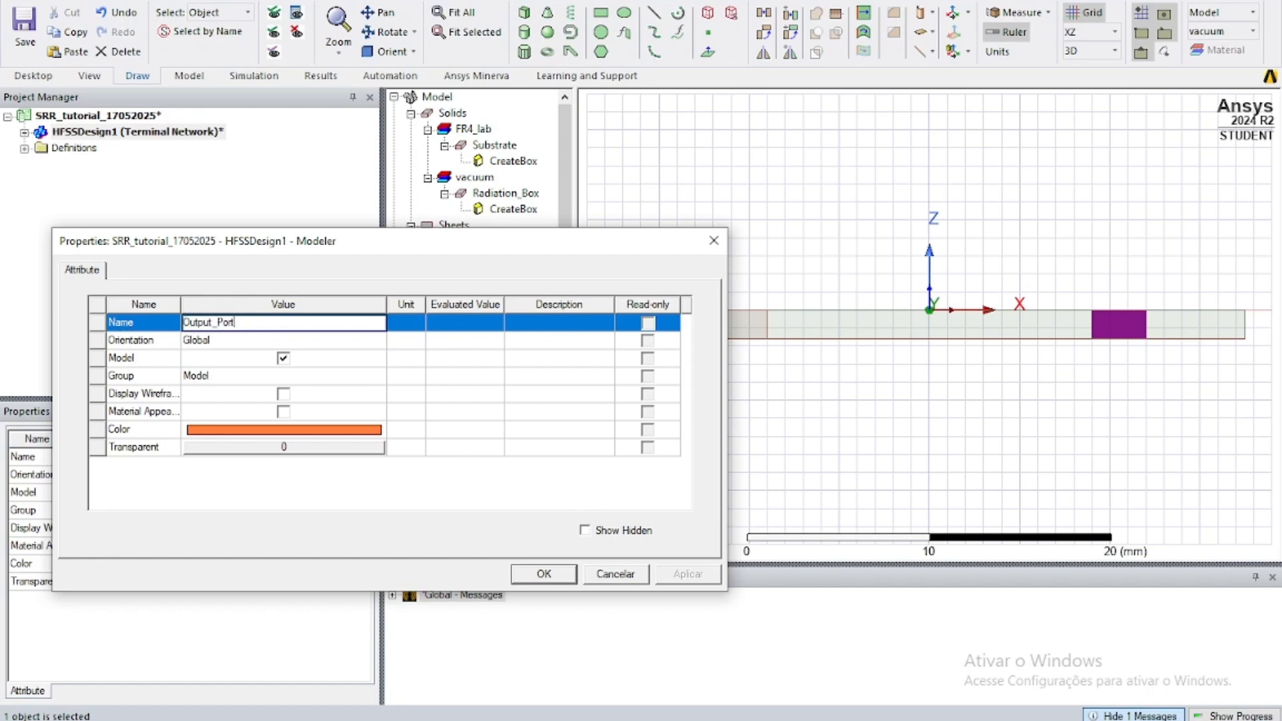
click(556, 578)
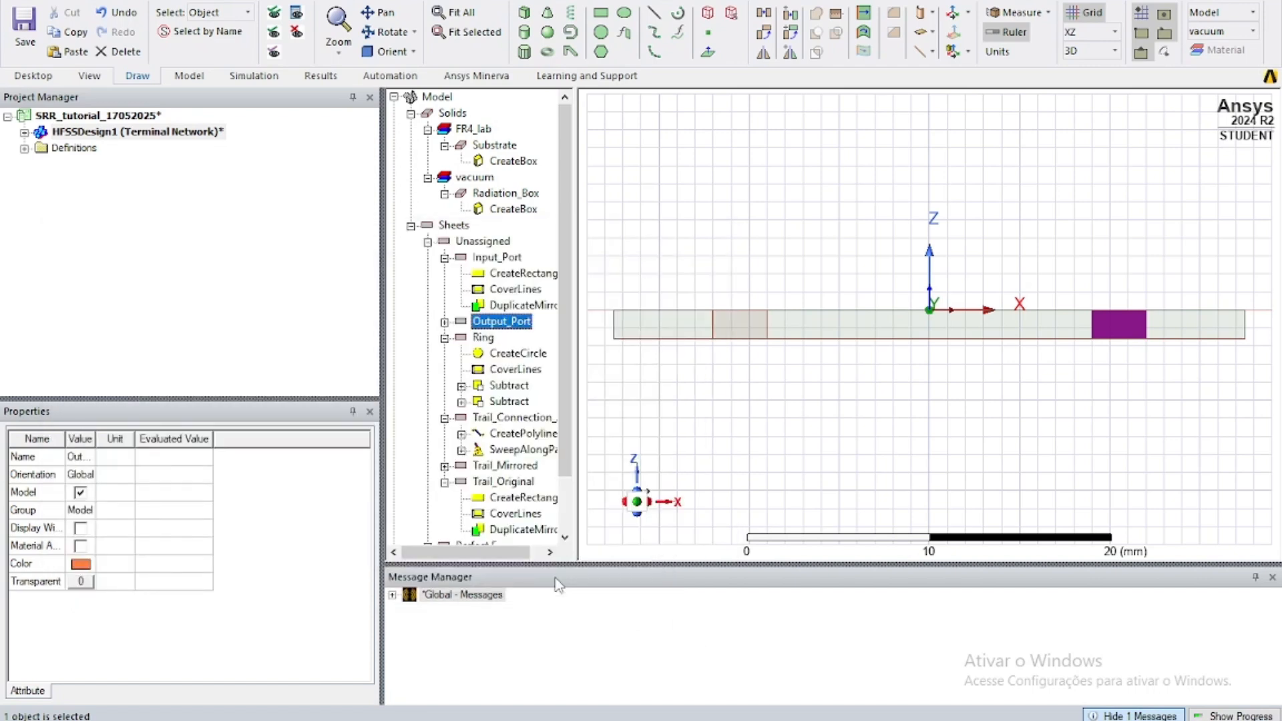
click(845, 390)
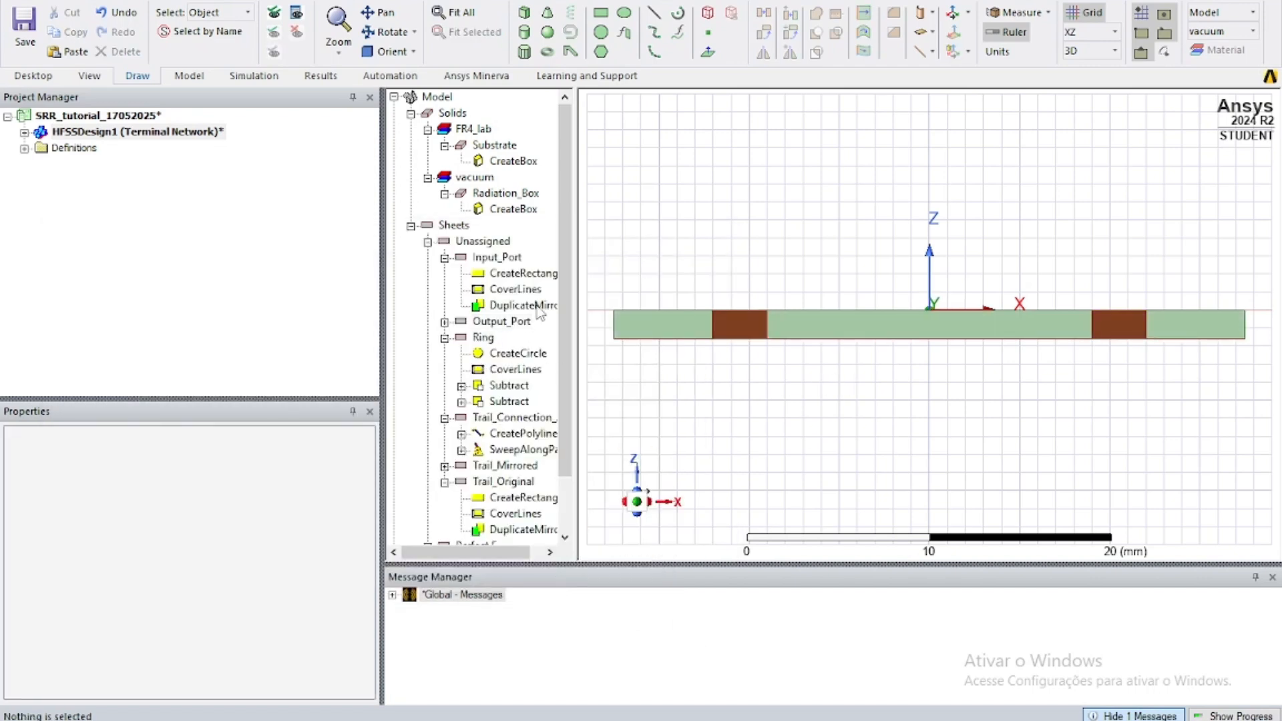
drag(566, 314, 566, 353)
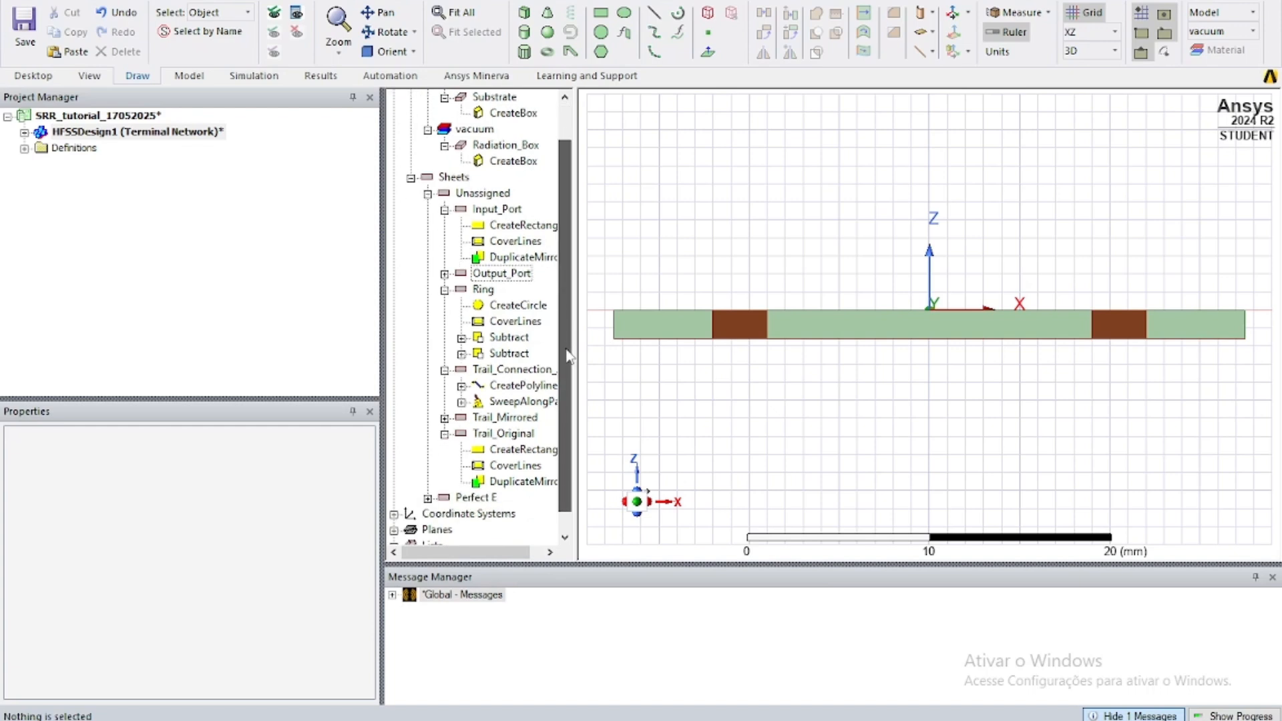
click(738, 324)
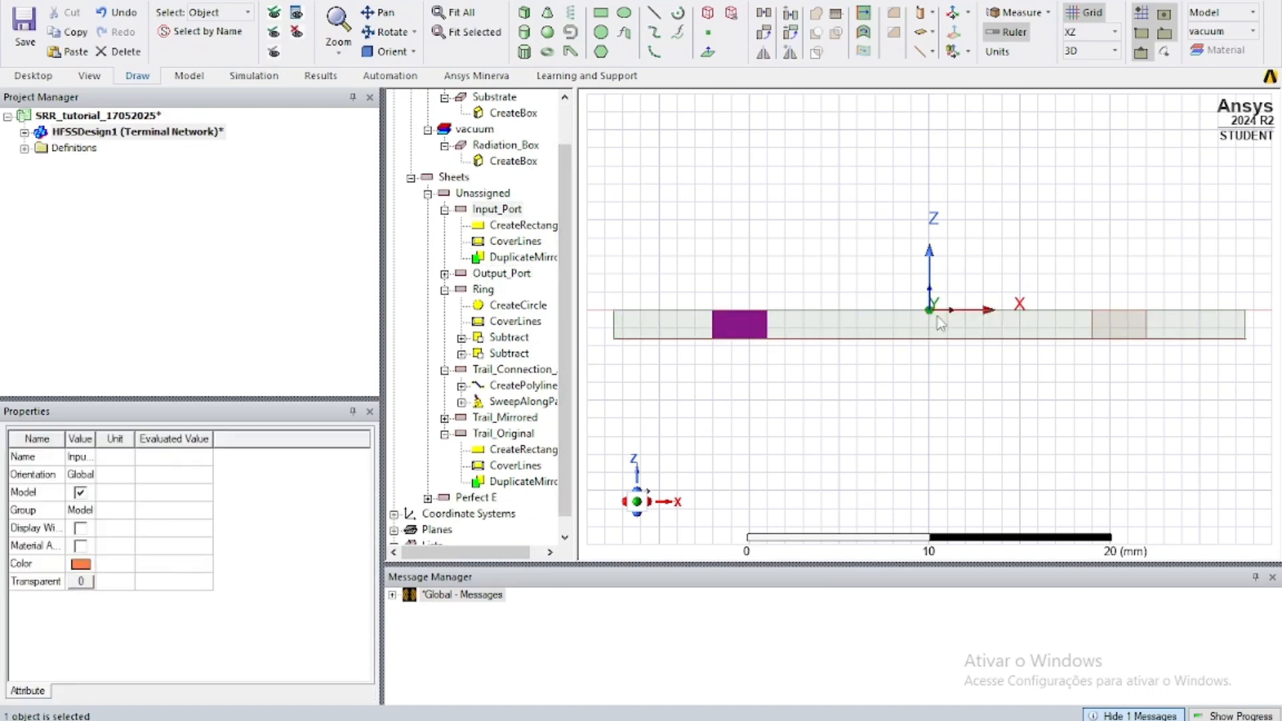
ctrl+click(1130, 332)
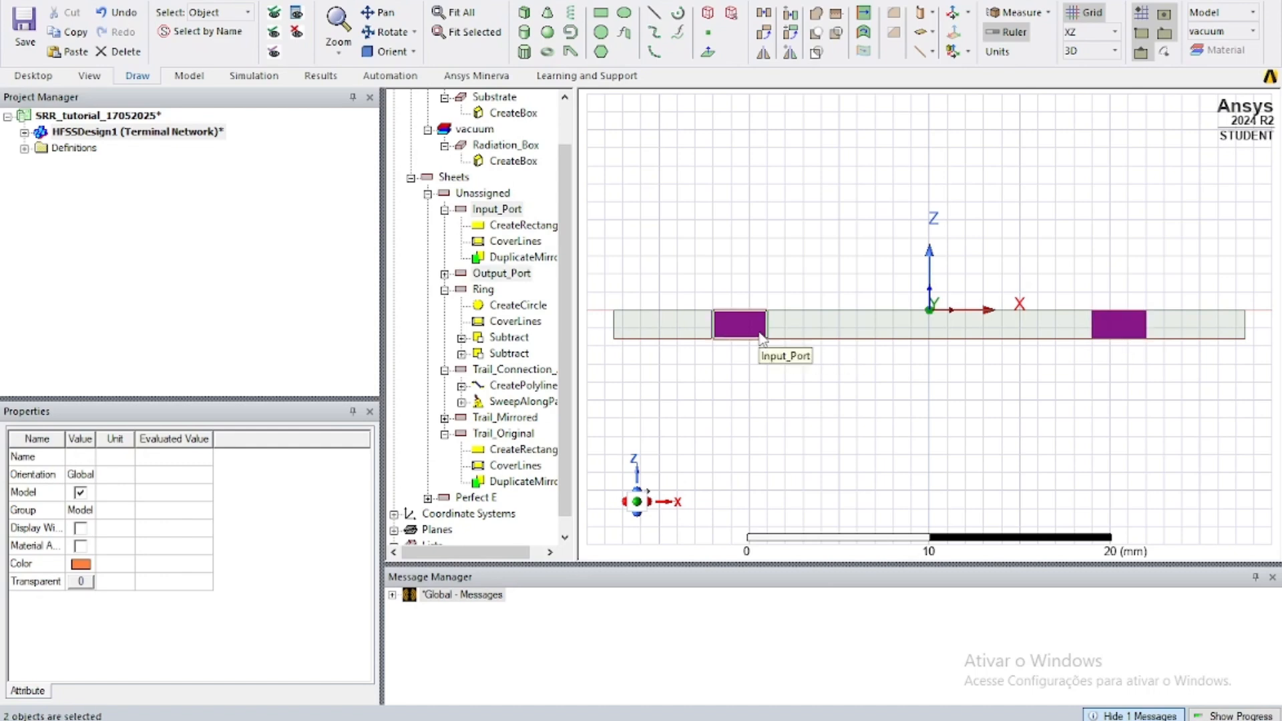
click(879, 393)
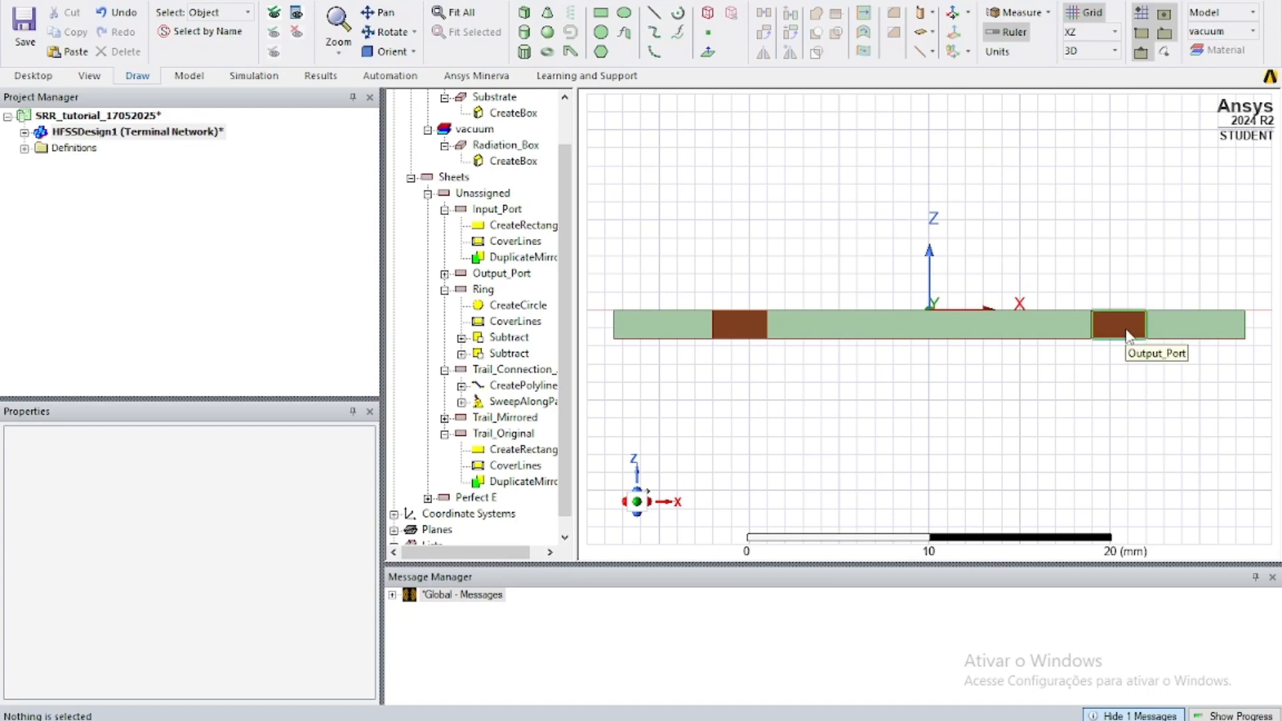
Step: Start a modal lumped port excitation on the Input_Port sheet with a full port impedance of 50 ohm
click(757, 332)
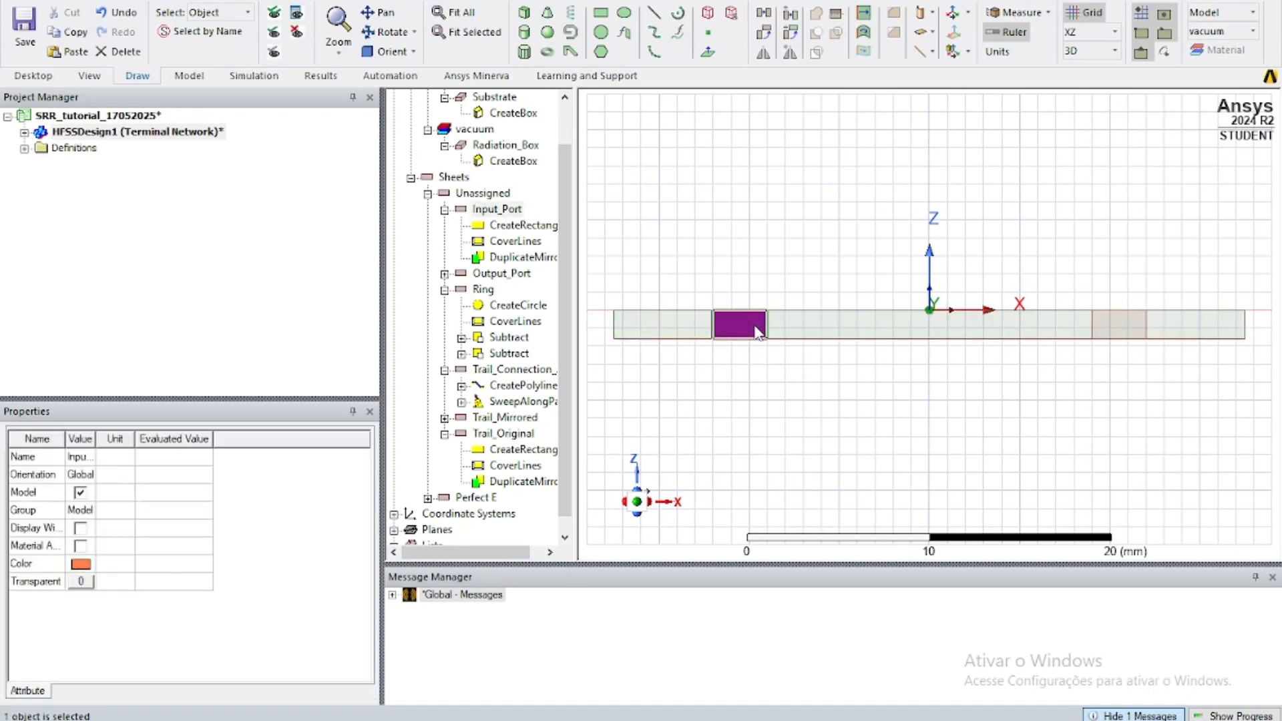
right_click(756, 331)
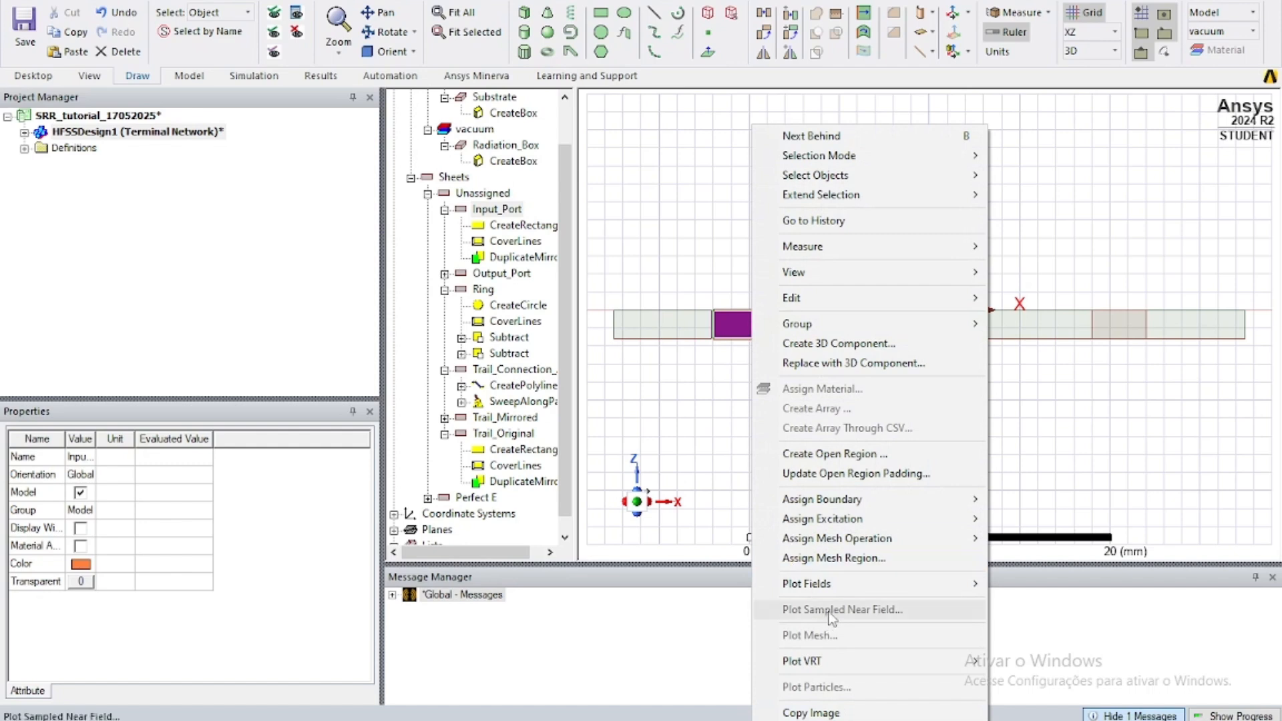
mouse_move(842, 520)
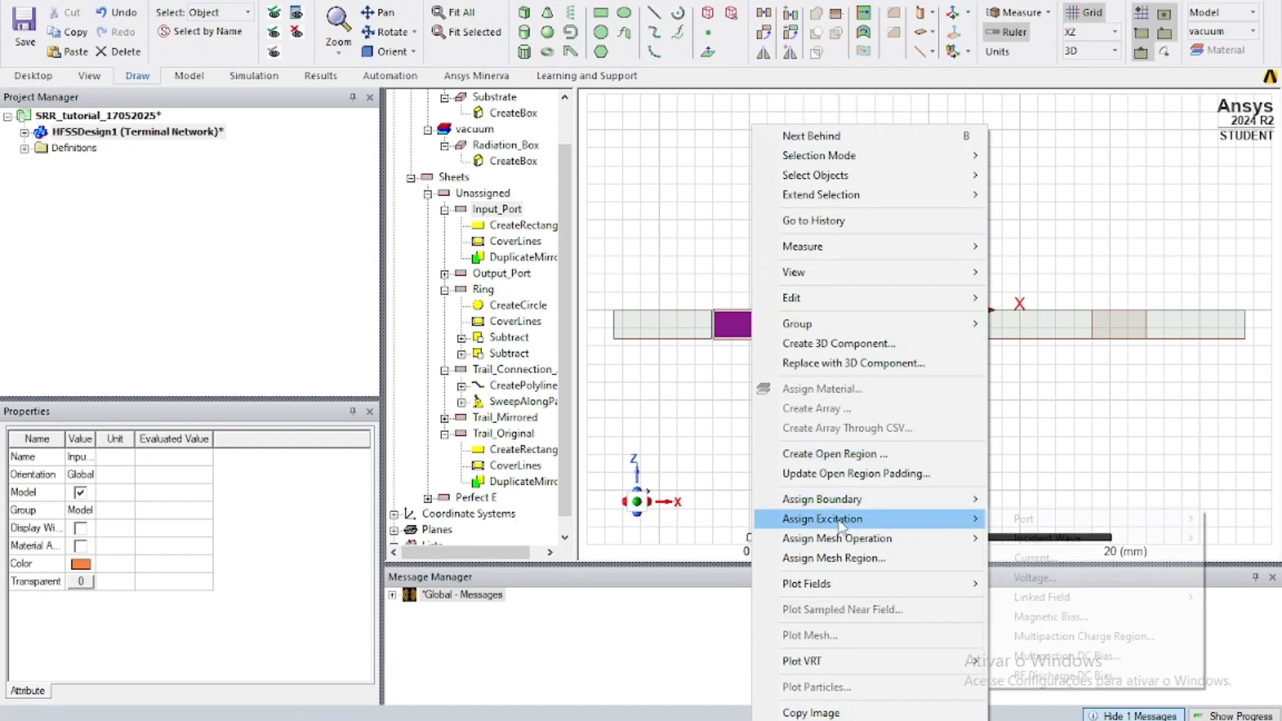
mouse_move(1031, 520)
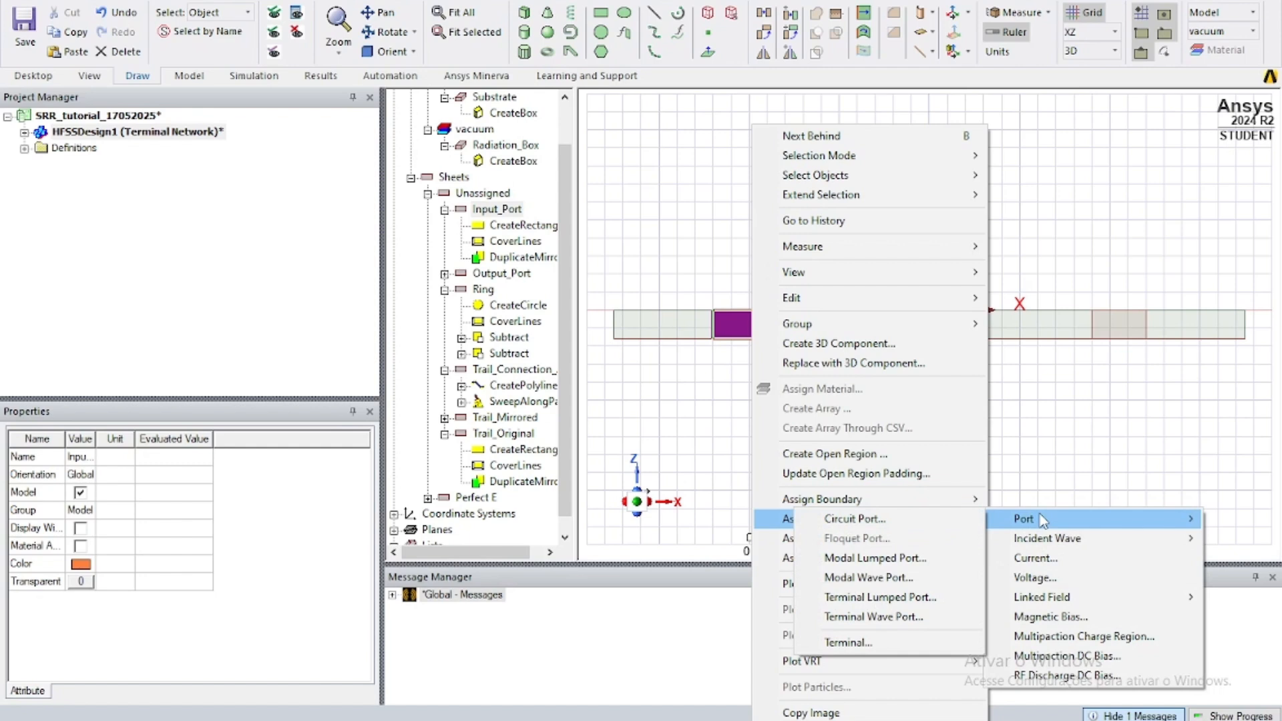
click(925, 559)
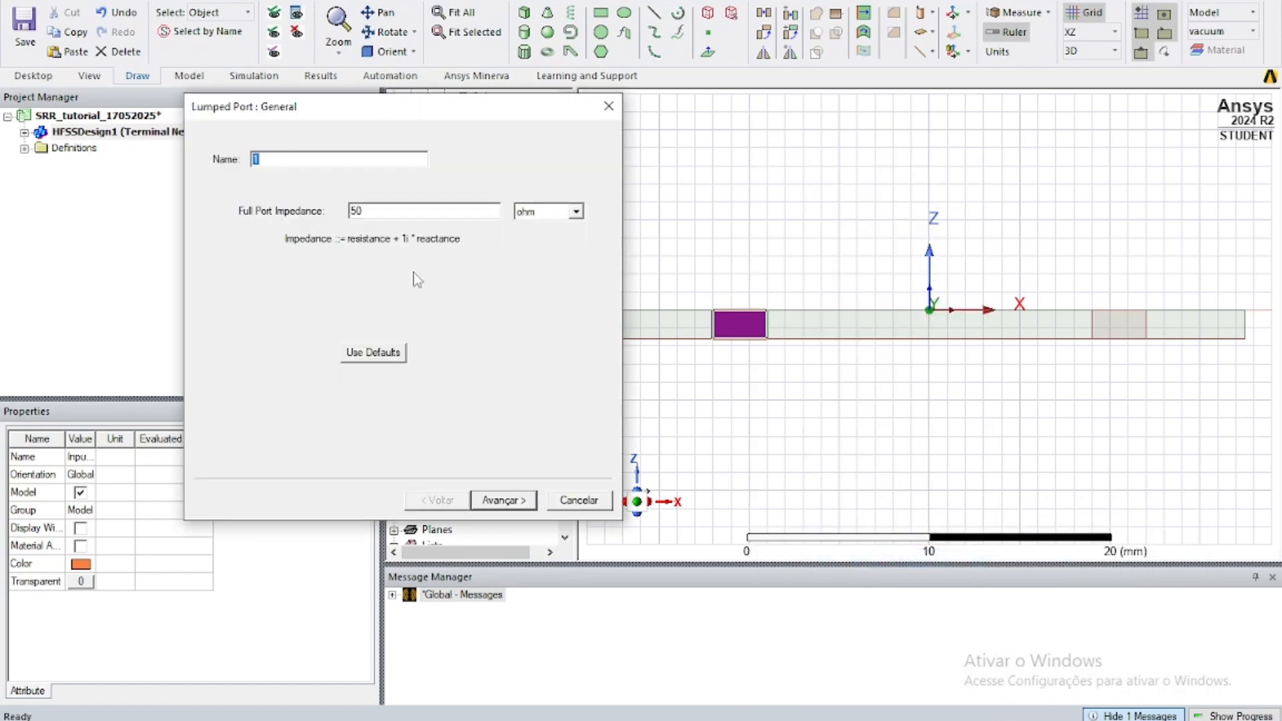
click(494, 501)
Step: Draw the Input_Port integration line from the lower edge midpoint to the upper edge midpoint and finish the port without renormalization
click(372, 235)
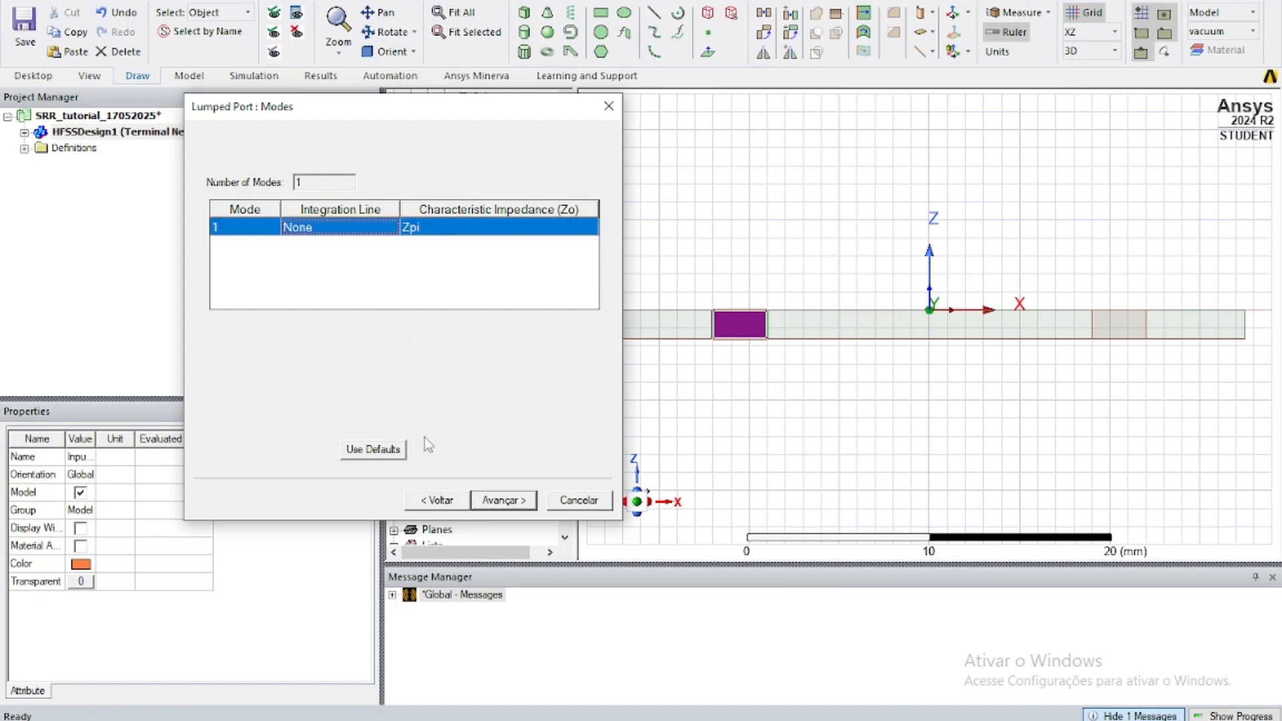
click(442, 502)
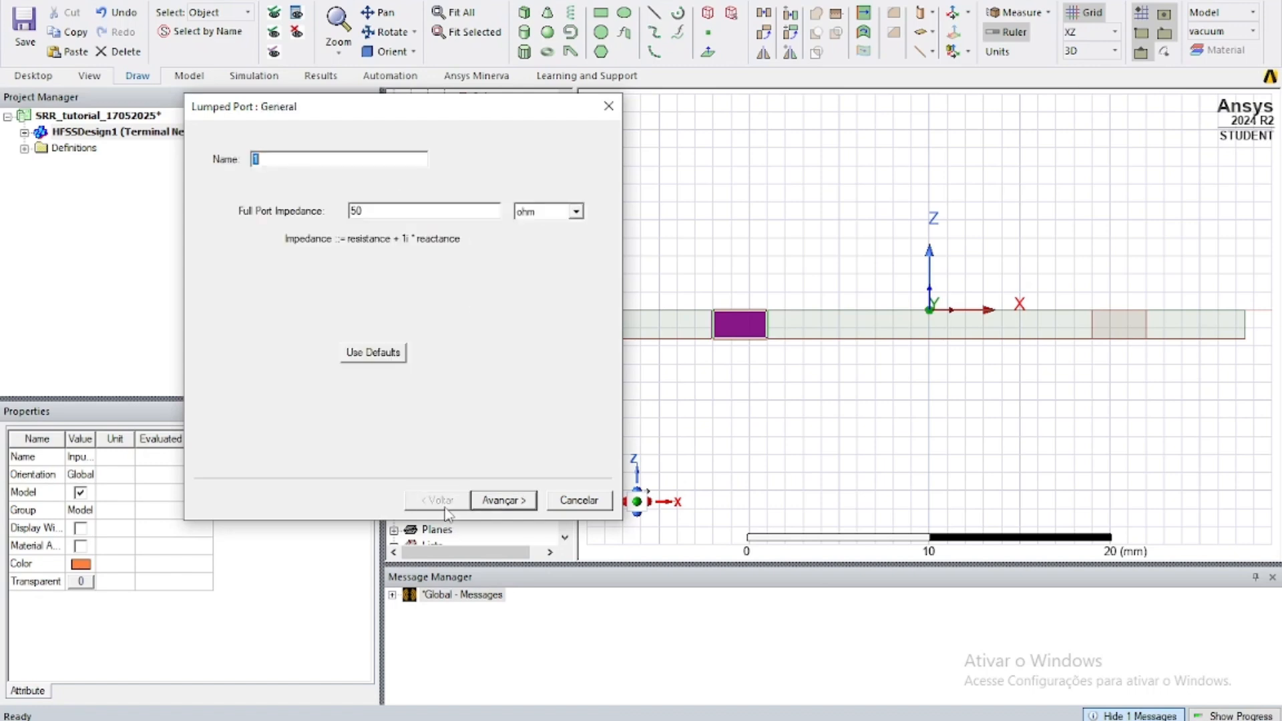
click(503, 501)
click(304, 230)
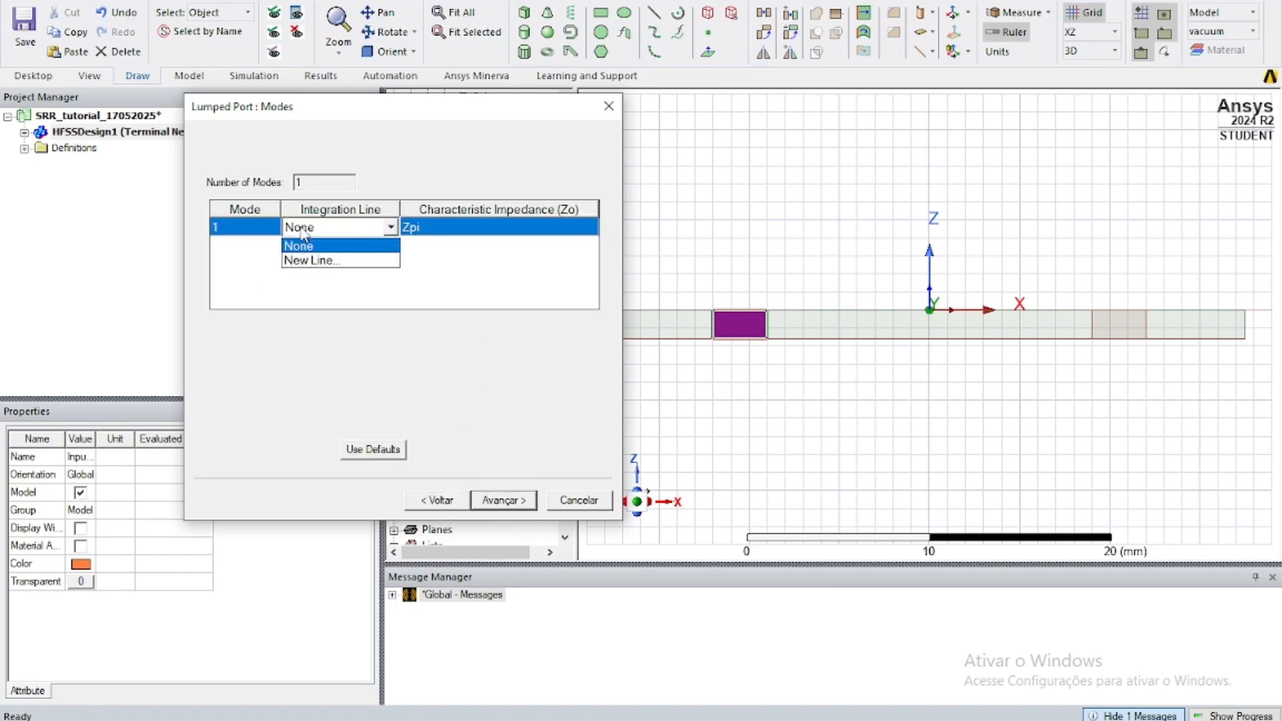
click(310, 260)
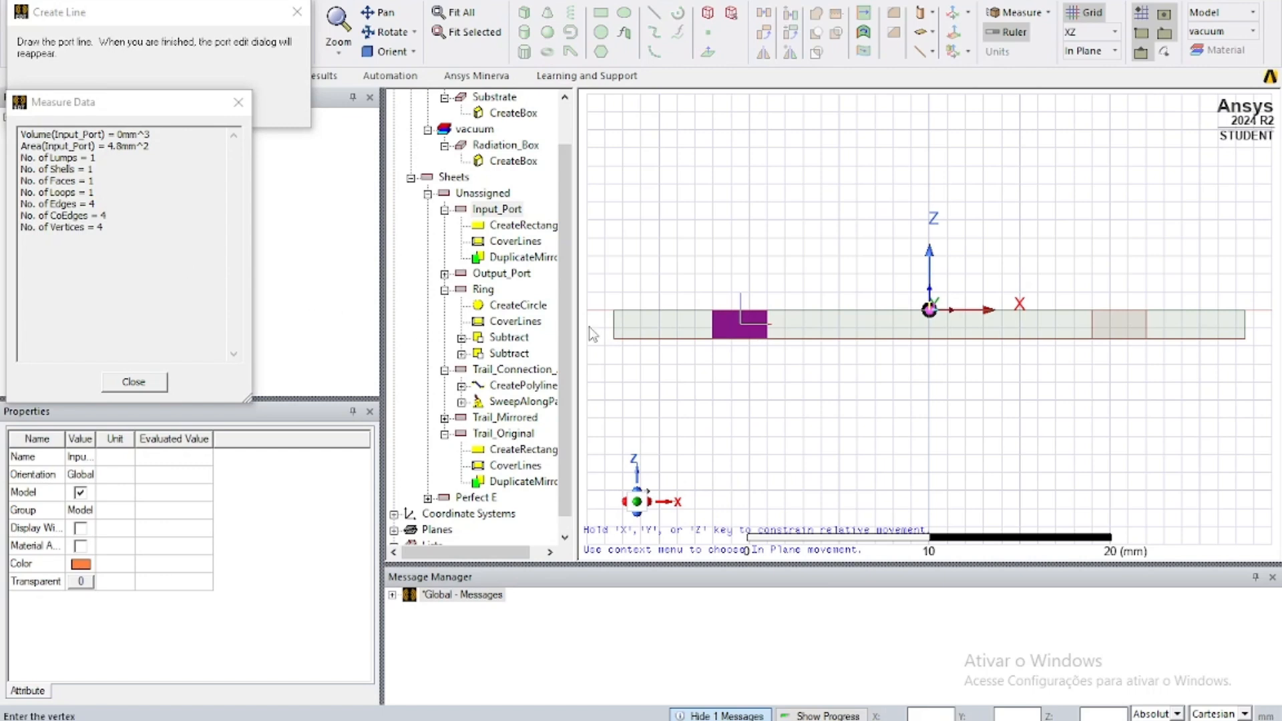
click(740, 337)
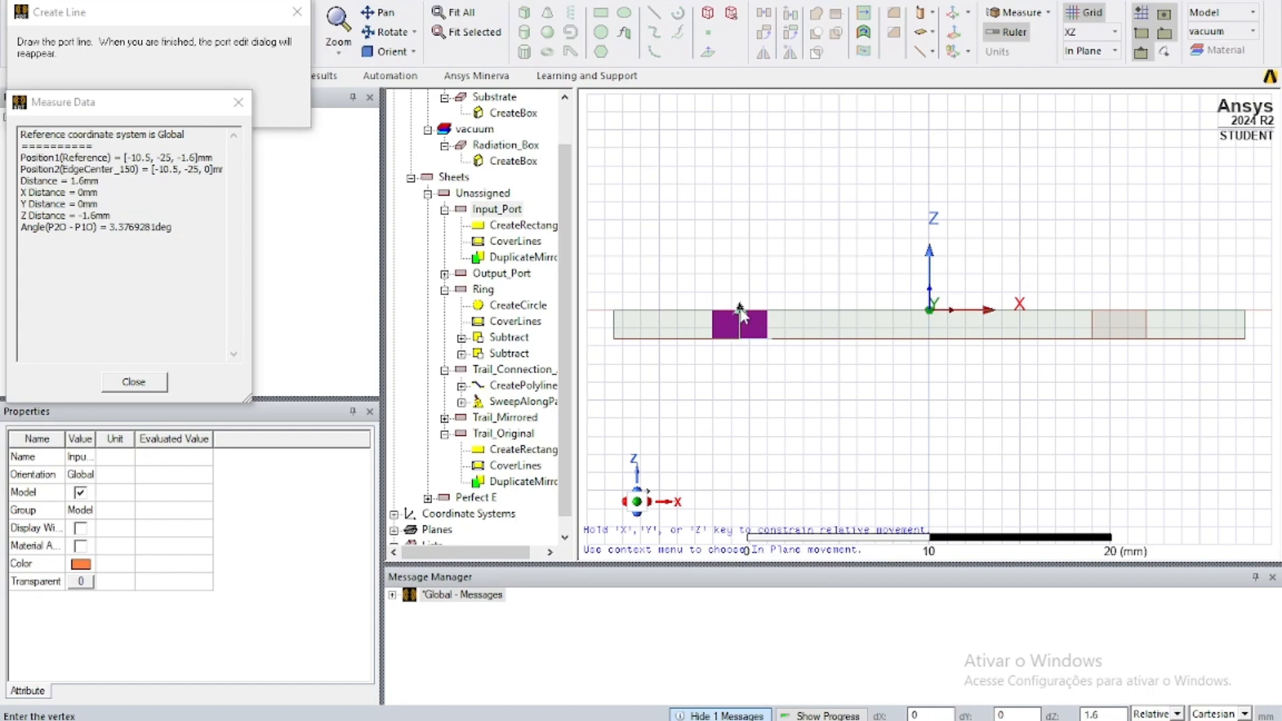
click(740, 310)
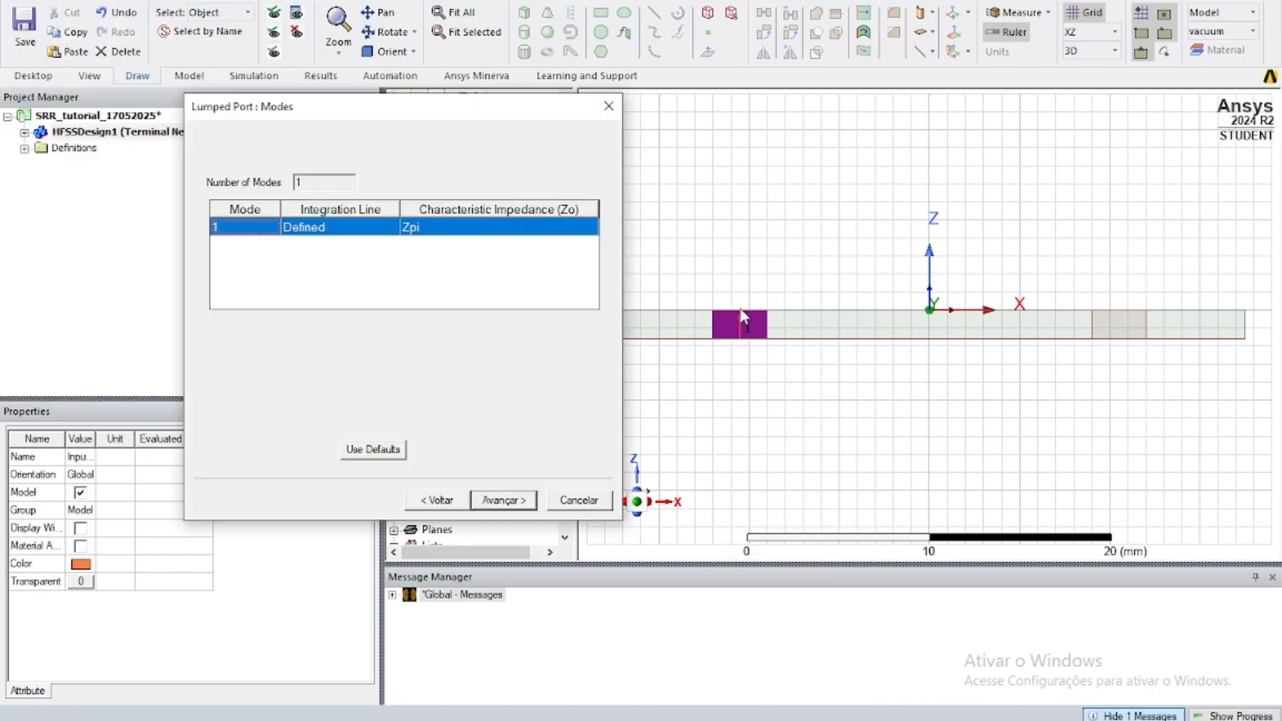
click(509, 505)
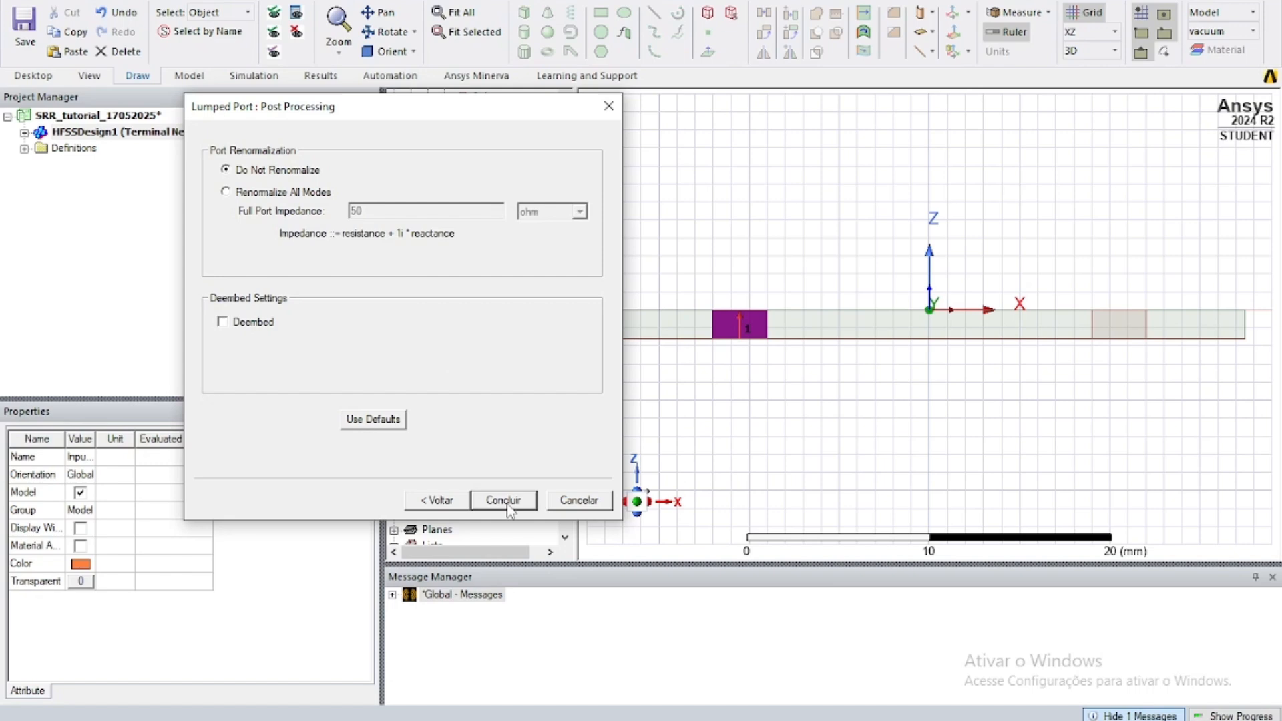
click(503, 502)
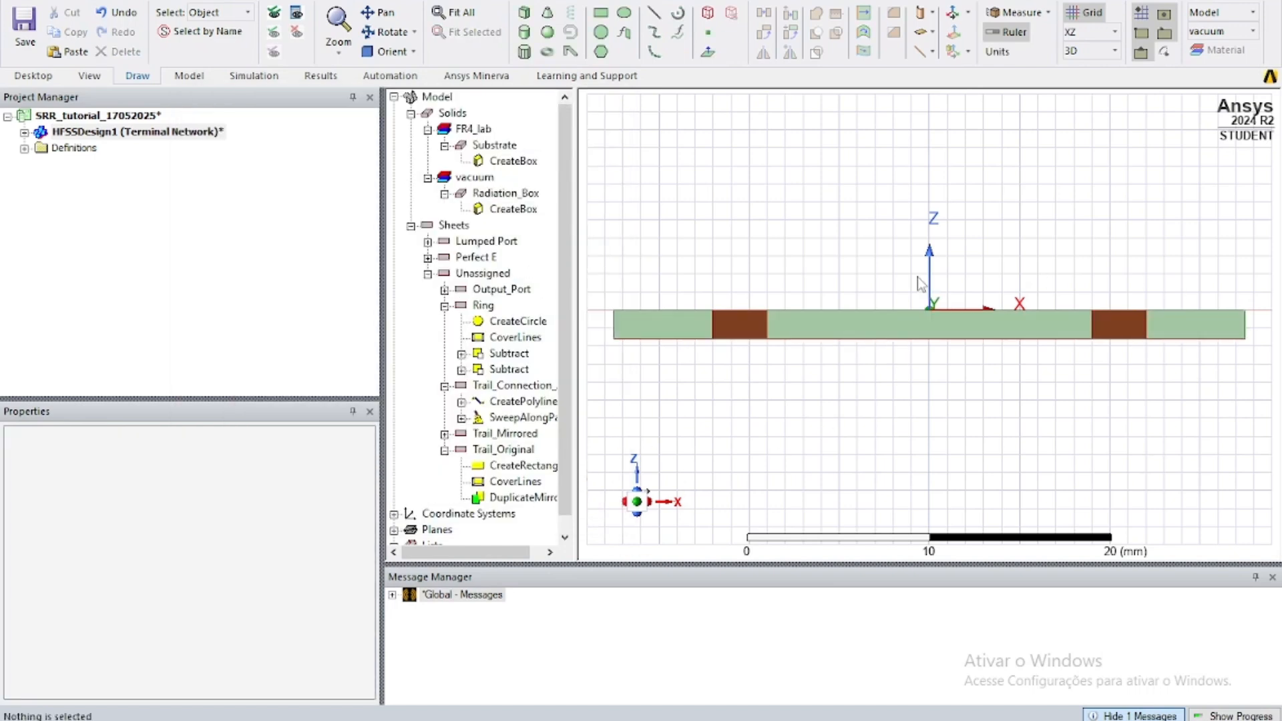
Step: Start a modal lumped port excitation on the Output_Port sheet with a full port impedance of 50 ohm
click(1125, 311)
right_click(1124, 311)
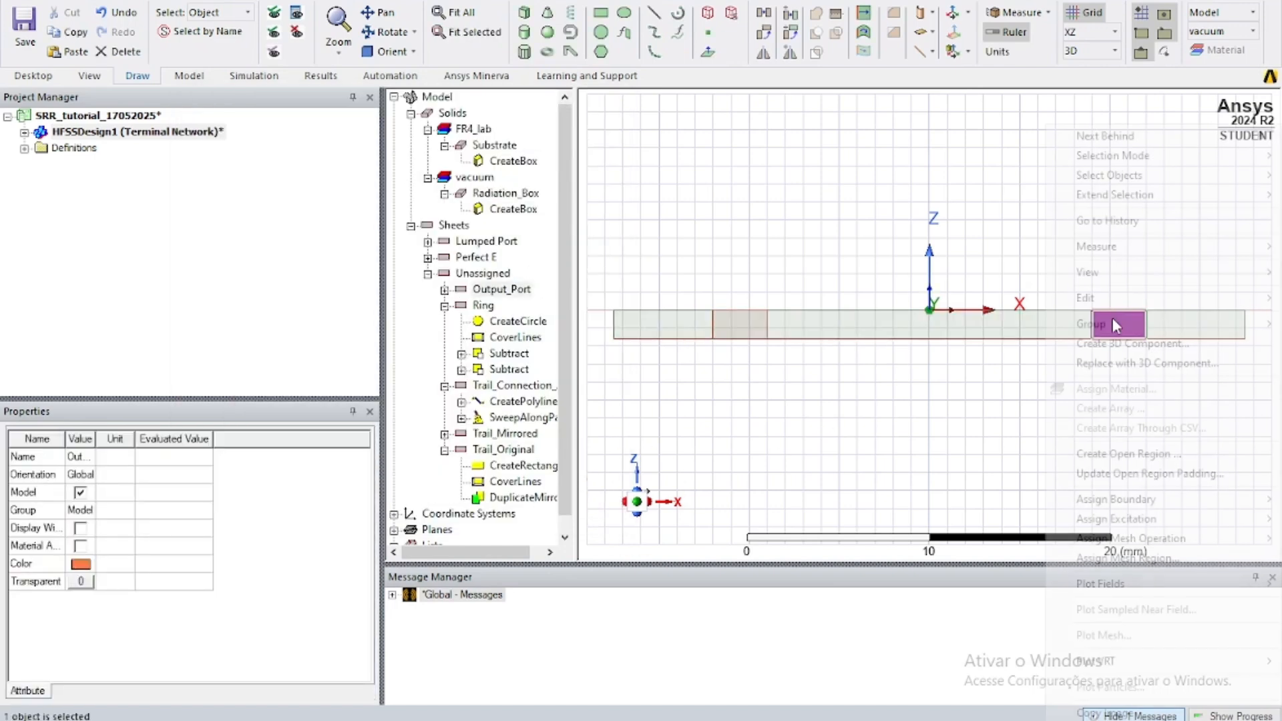
mouse_move(1128, 521)
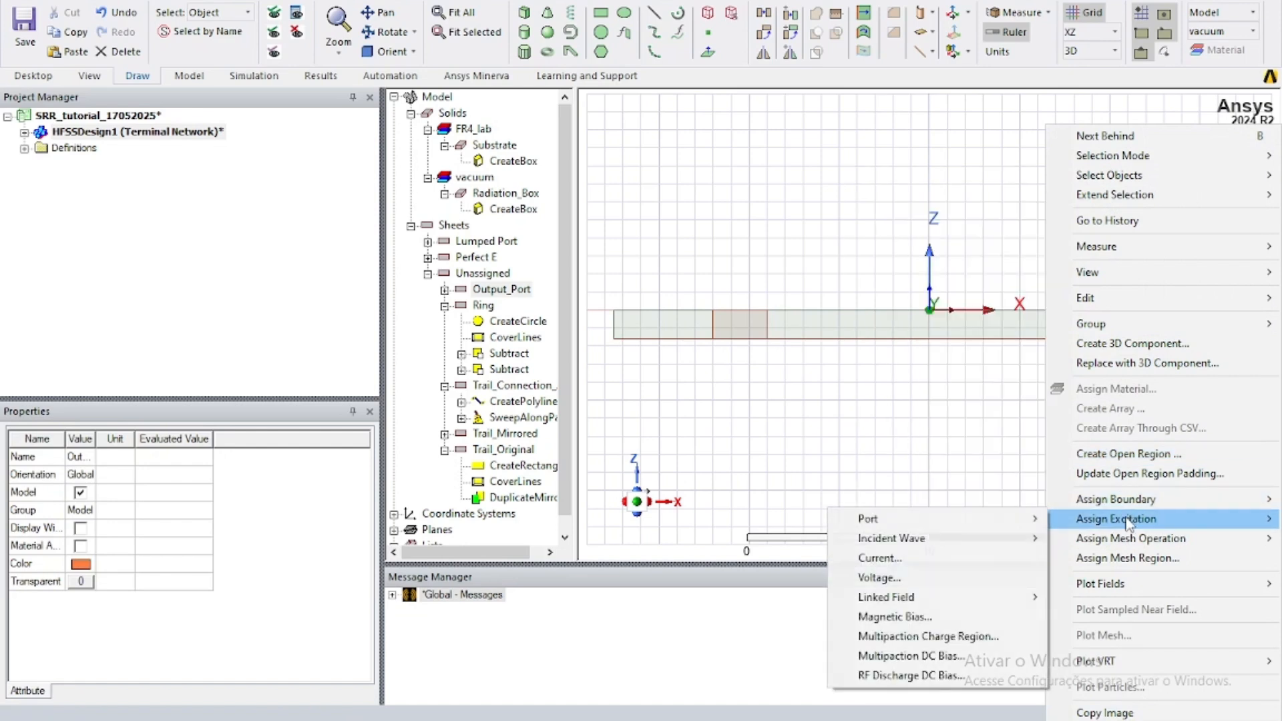
mouse_move(1028, 524)
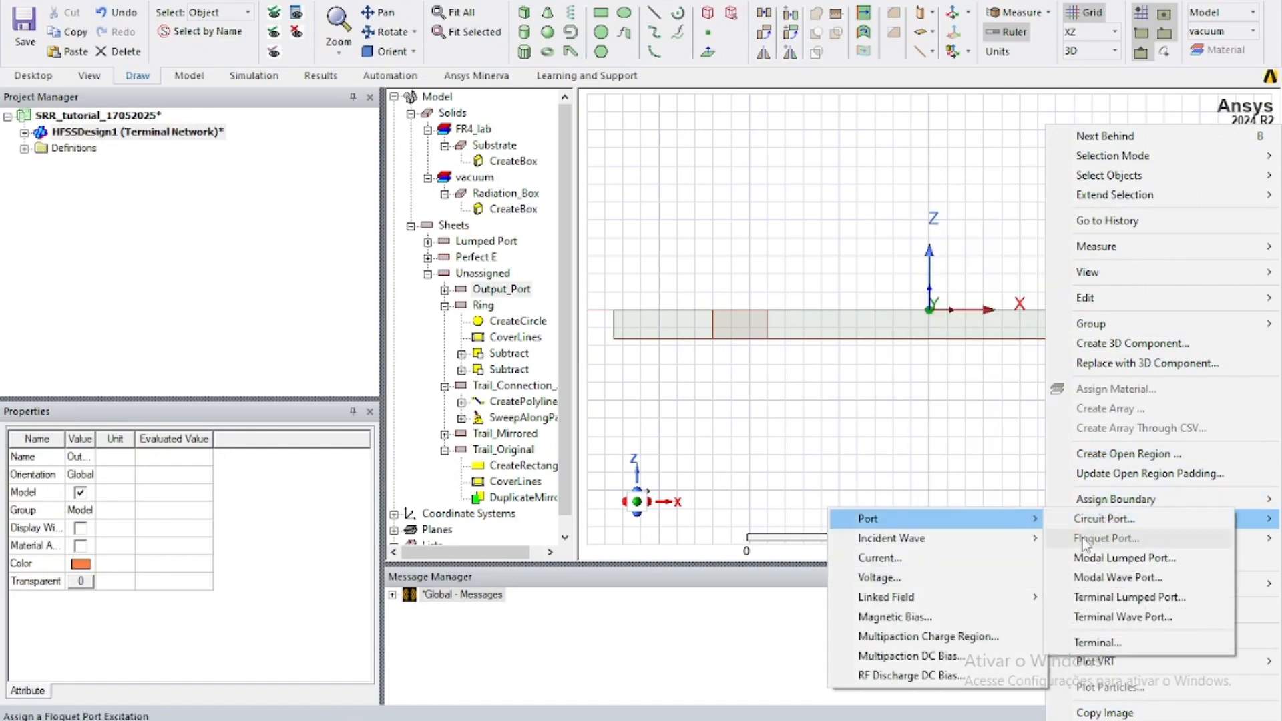
click(1088, 559)
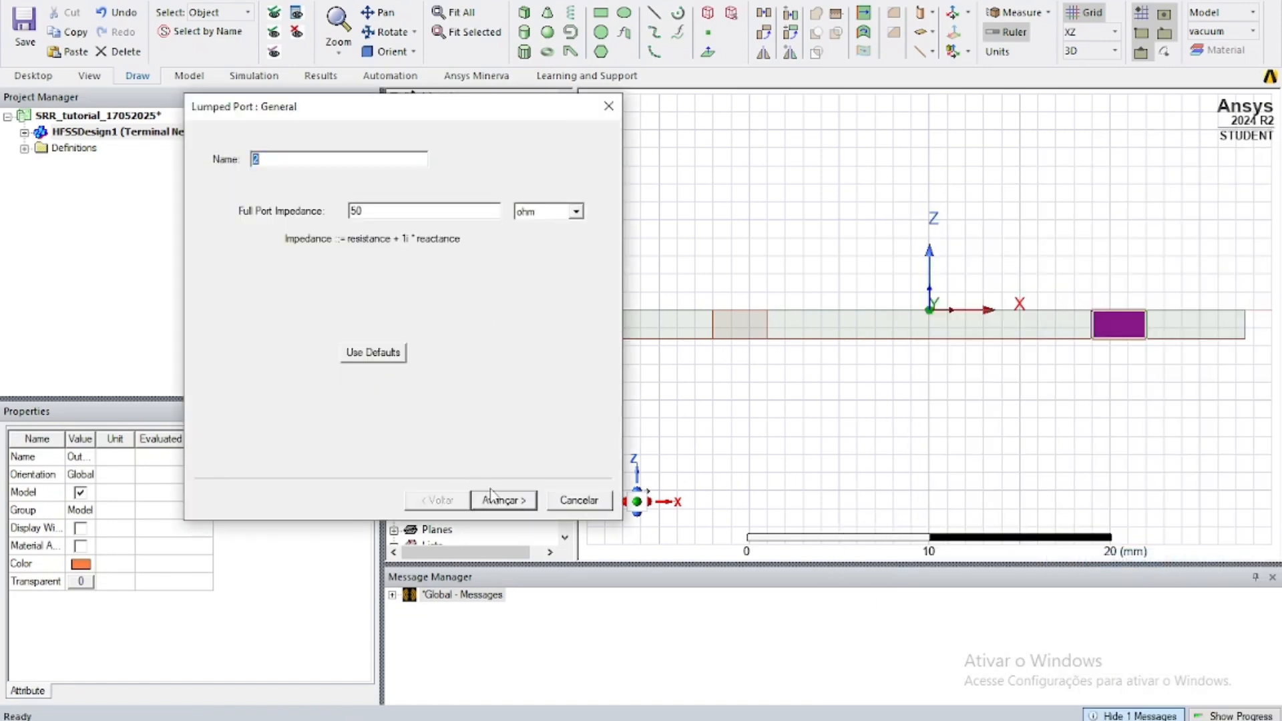
click(497, 500)
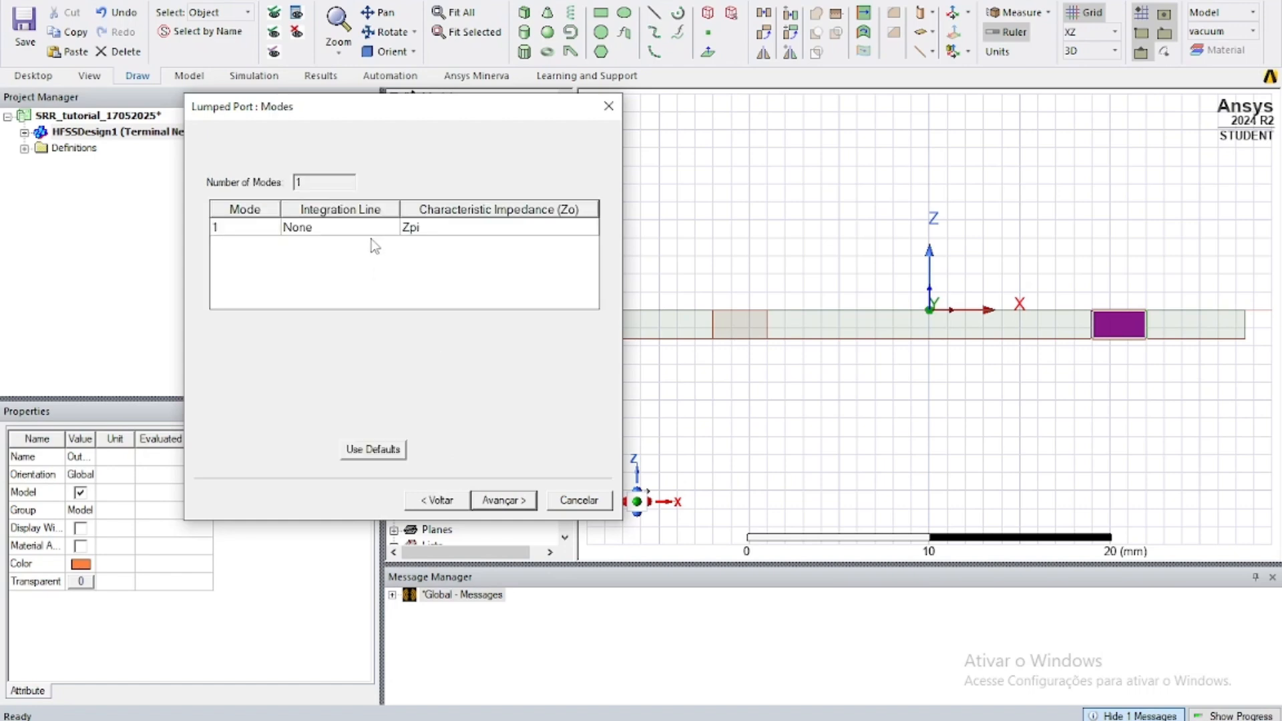
Step: Draw the Output_Port integration line from the sheet's lower edge midpoint to its upper edge midpoint and finish the lumped port
click(353, 227)
click(337, 260)
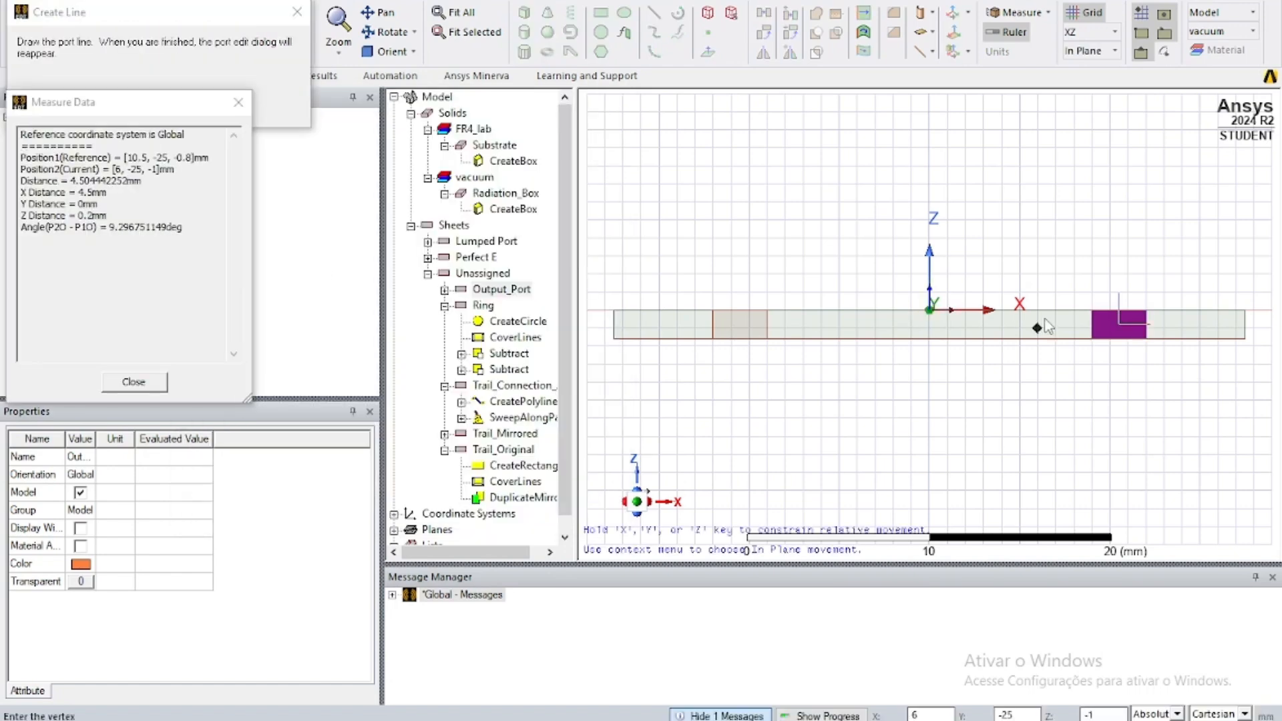
click(1119, 338)
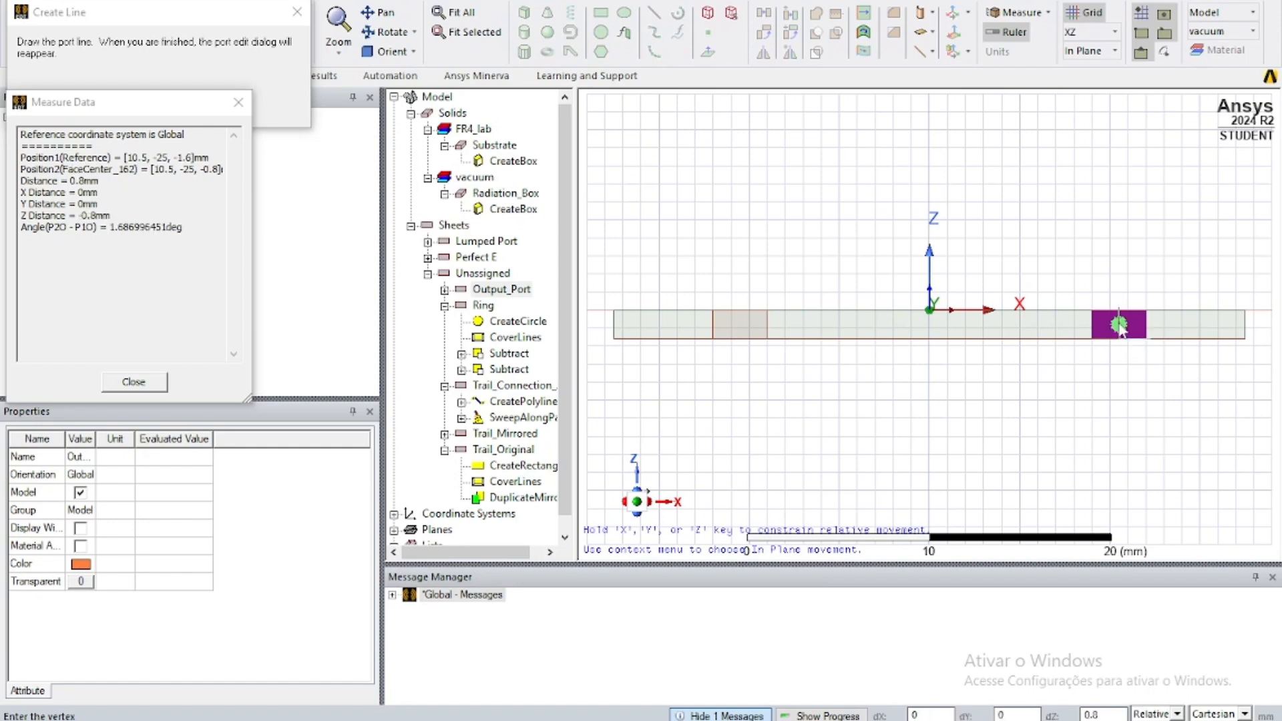
click(1119, 311)
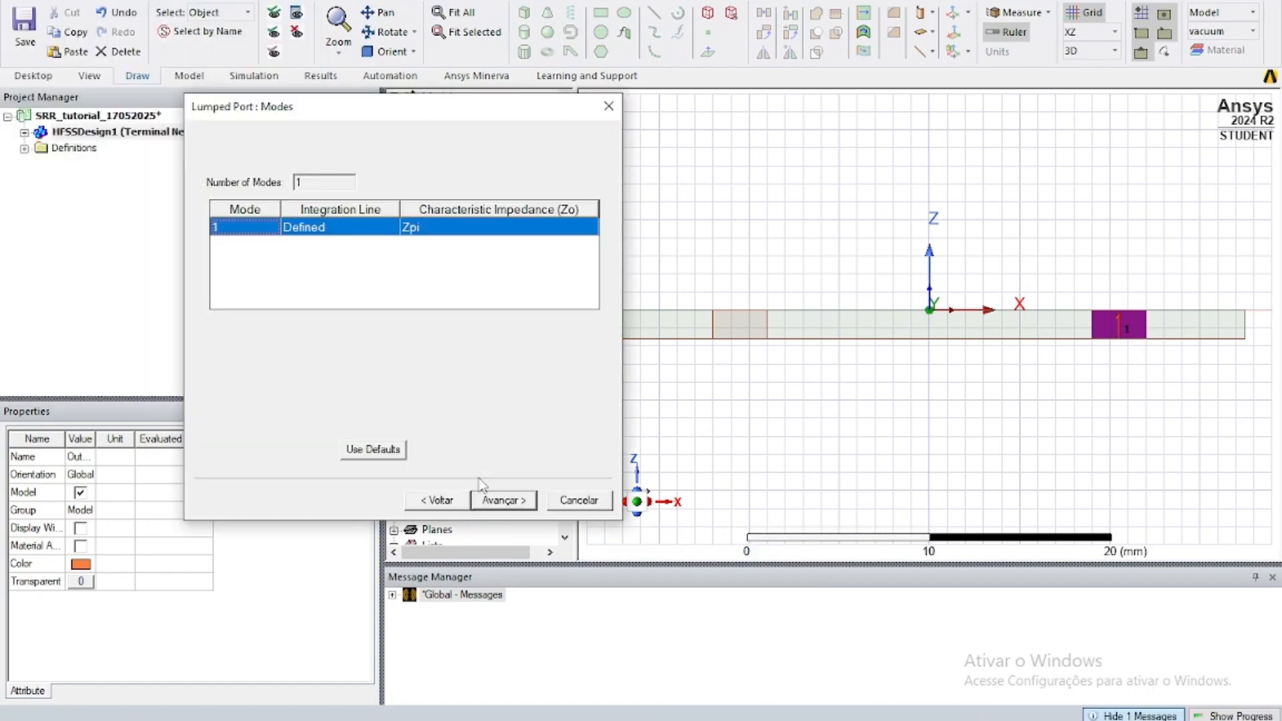
click(502, 500)
click(498, 500)
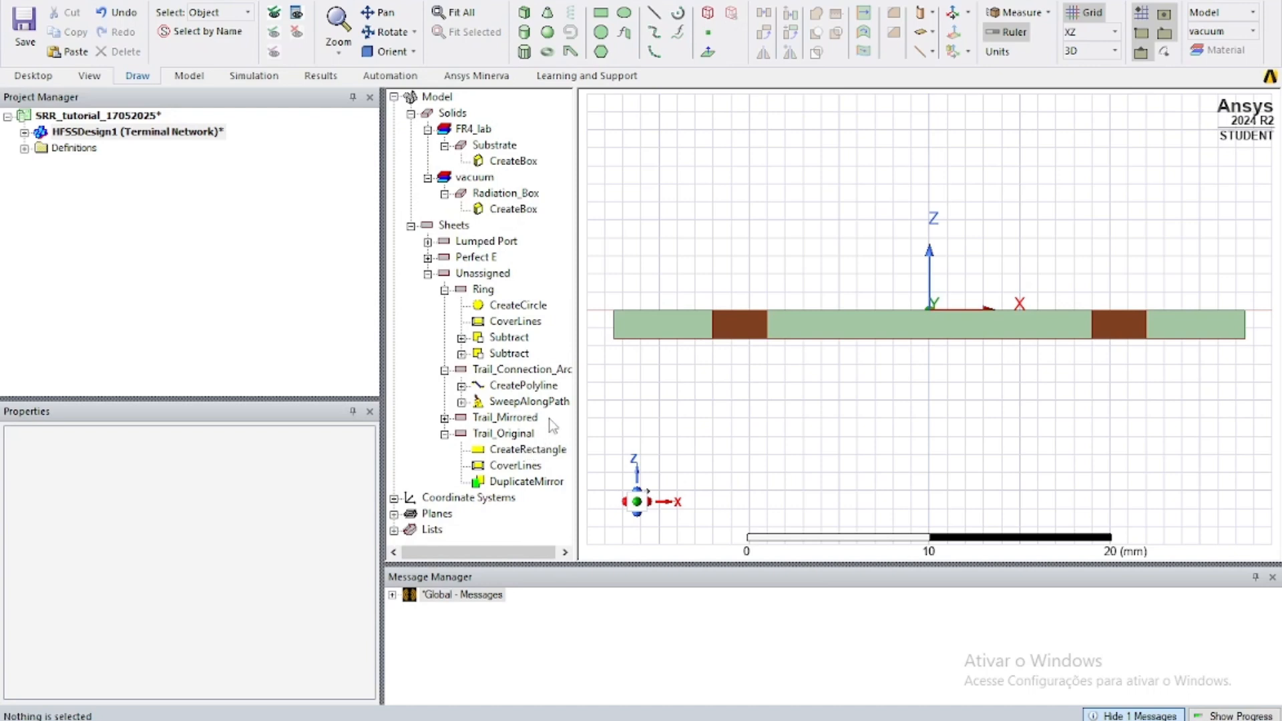
Step: Assign a Perfect E boundary named PerfE2 to both straight trails, the connection arc and the split ring, without an infinite ground plane
click(379, 56)
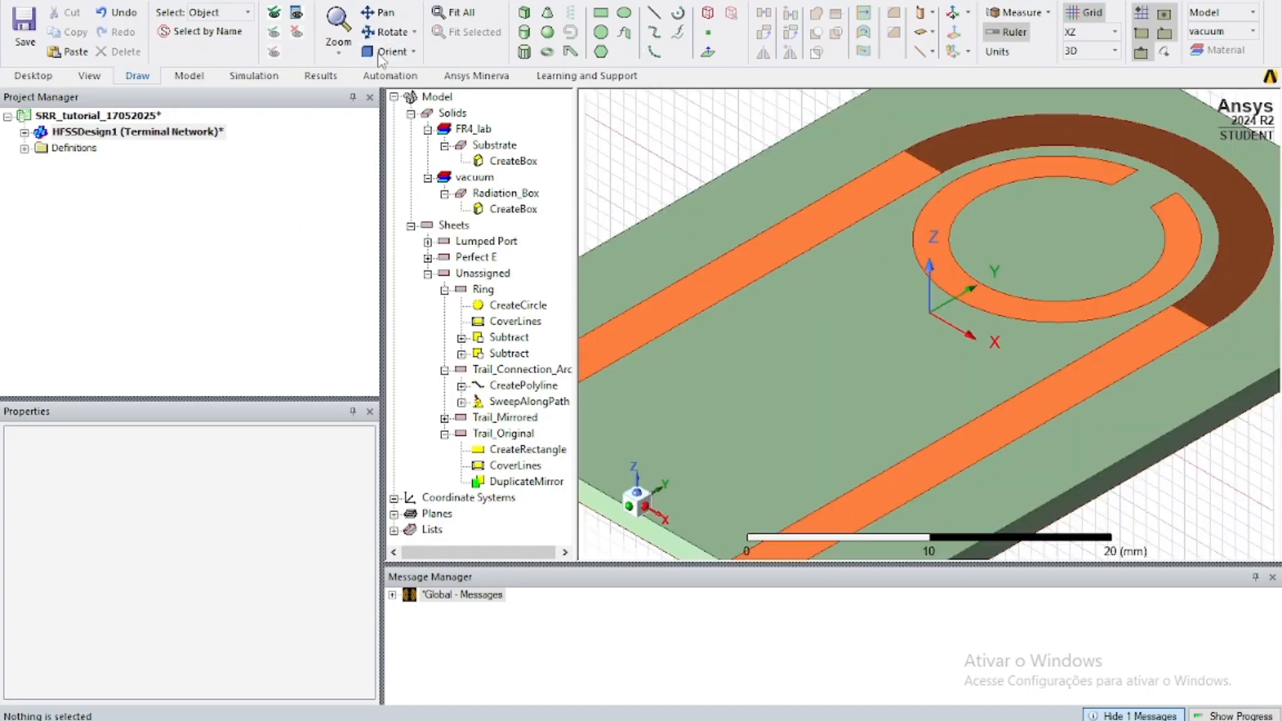
click(454, 12)
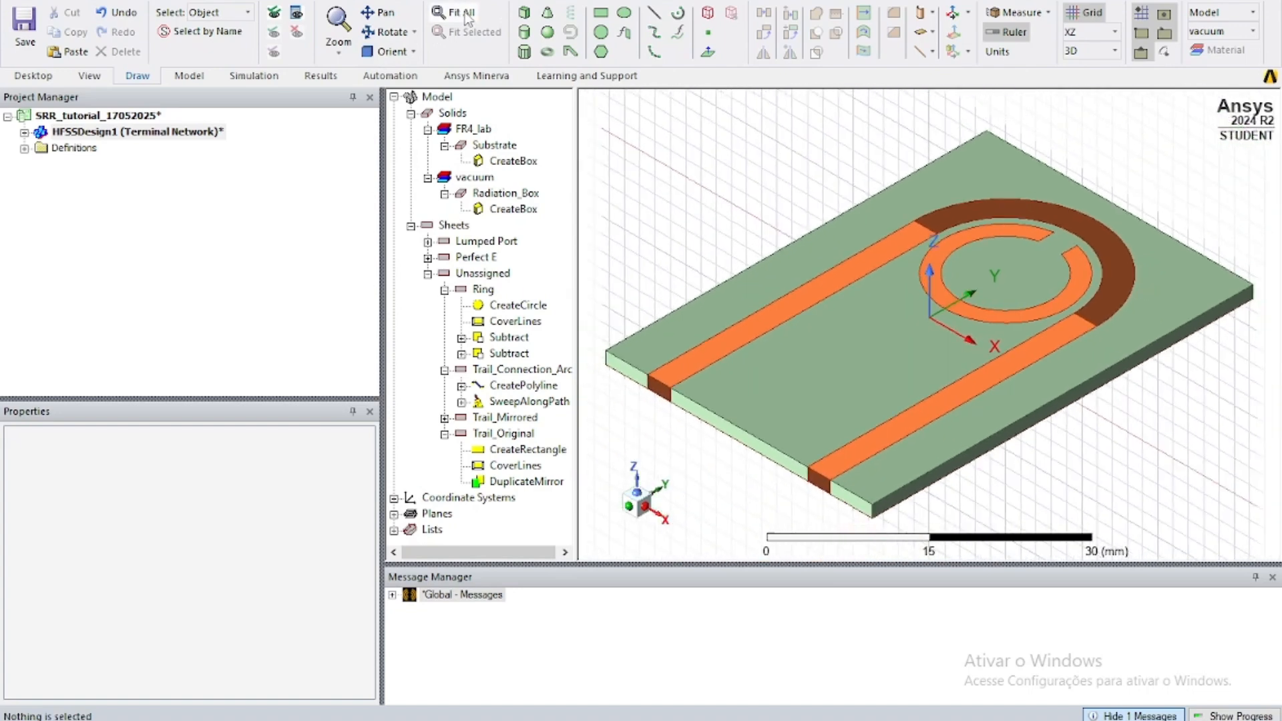
click(782, 303)
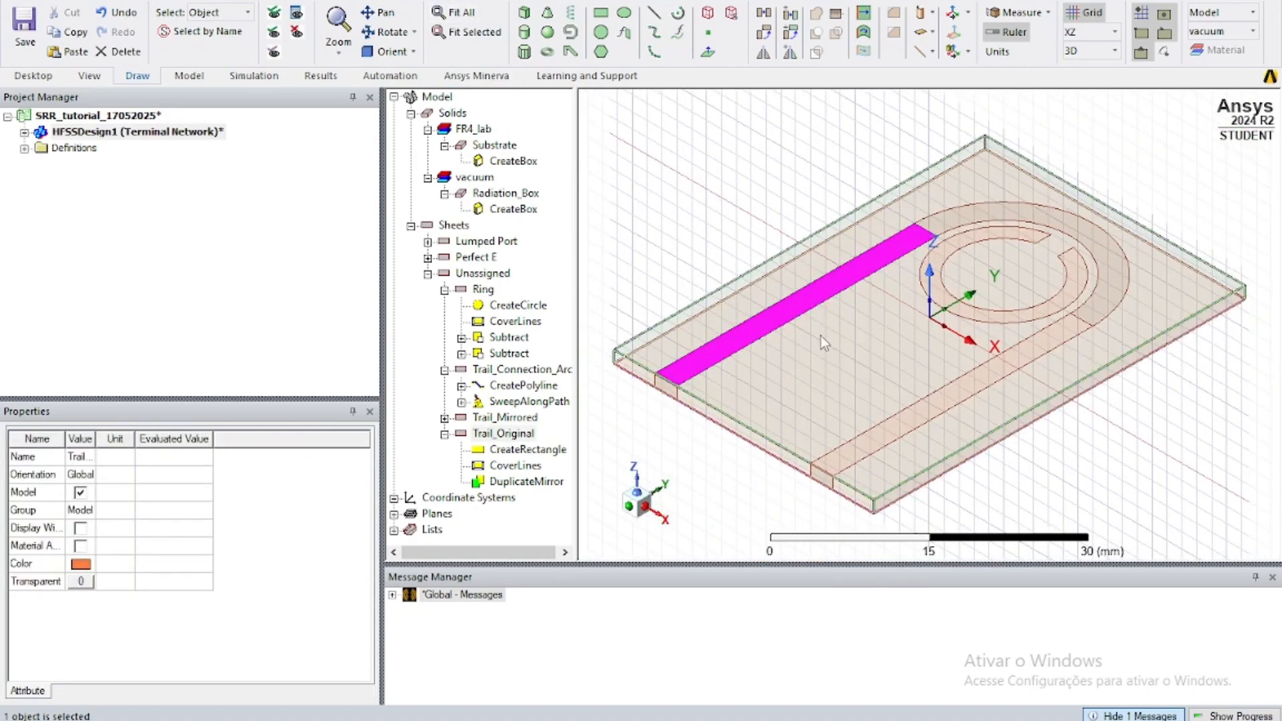
ctrl+click(948, 393)
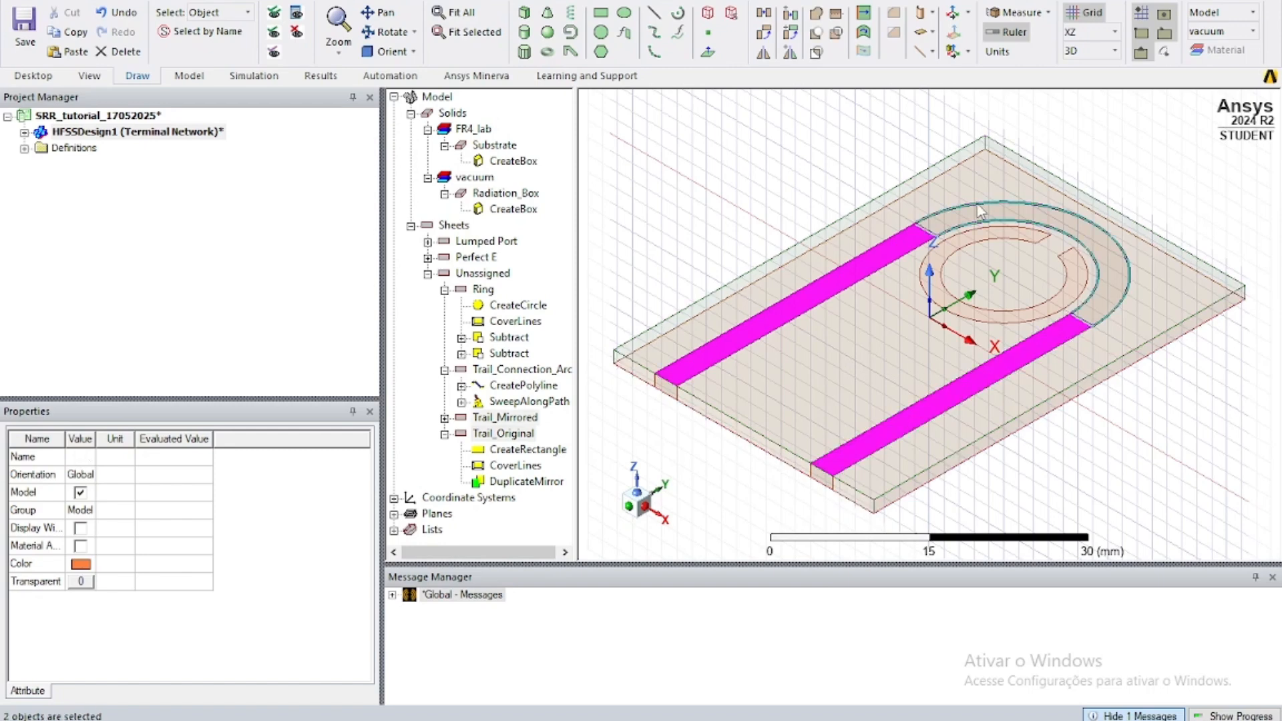
ctrl+click(976, 227)
ctrl+click(943, 259)
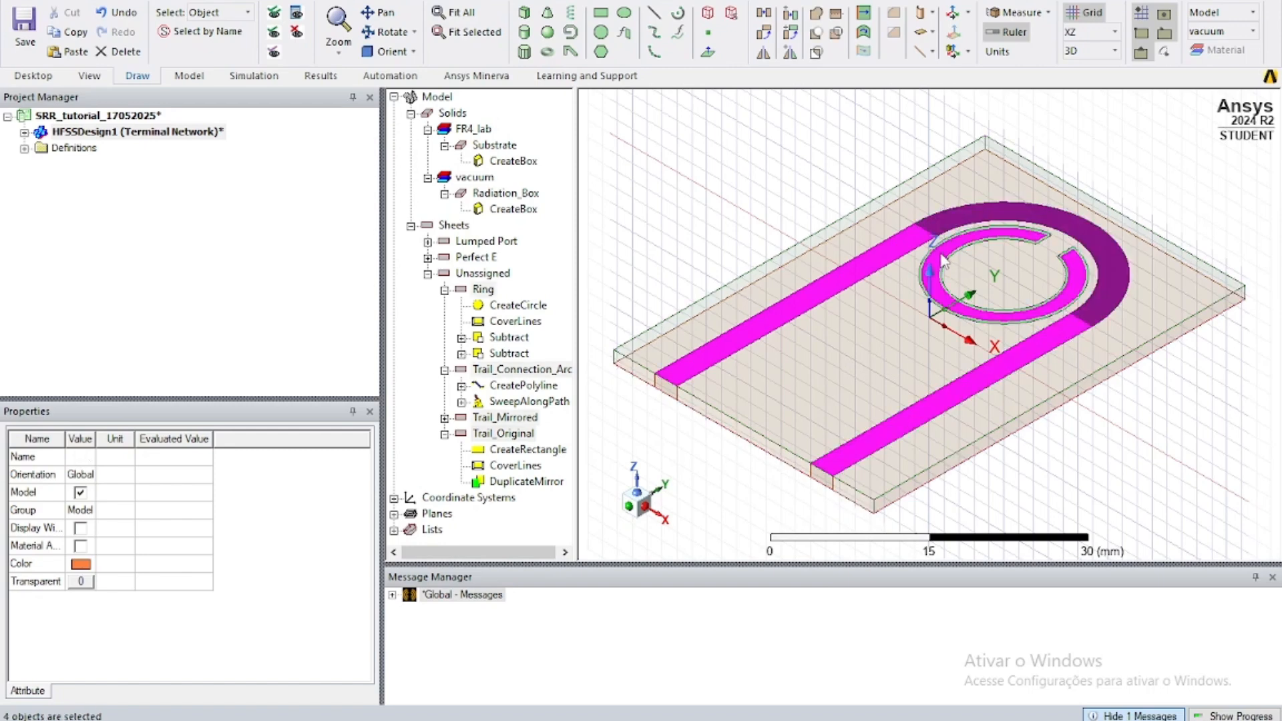
right_click(955, 397)
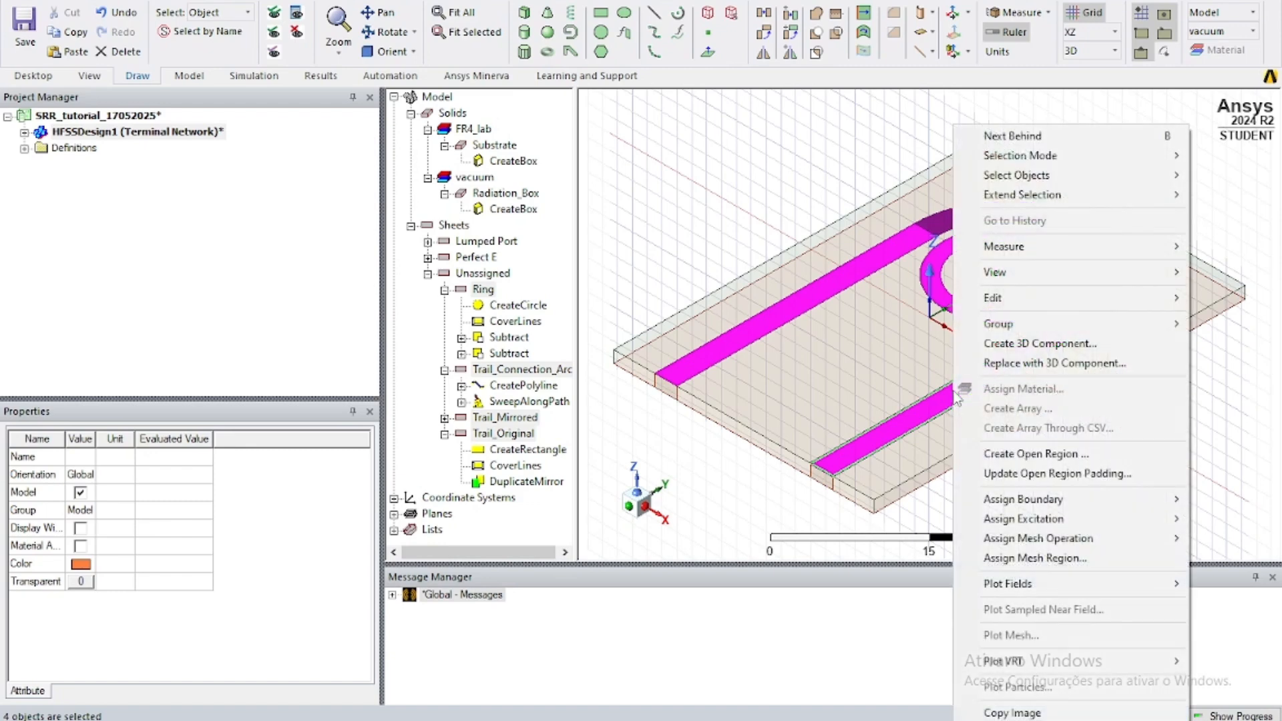
mouse_move(1010, 502)
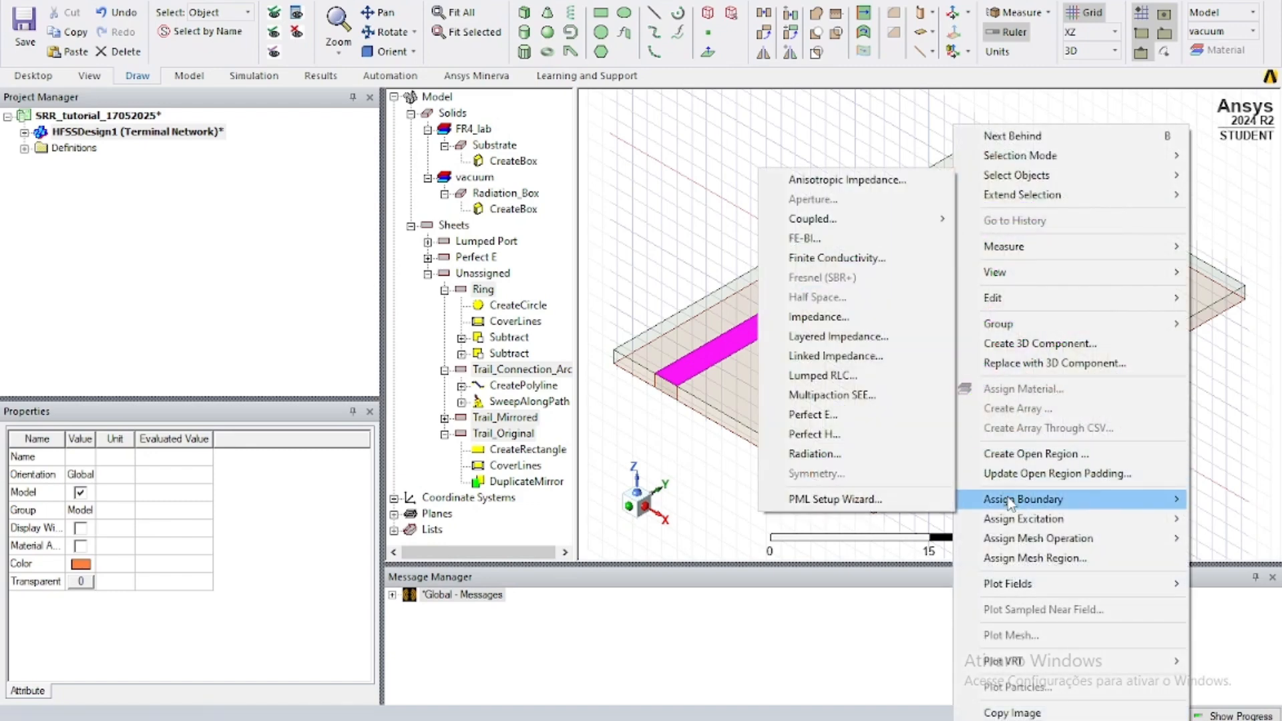
click(840, 414)
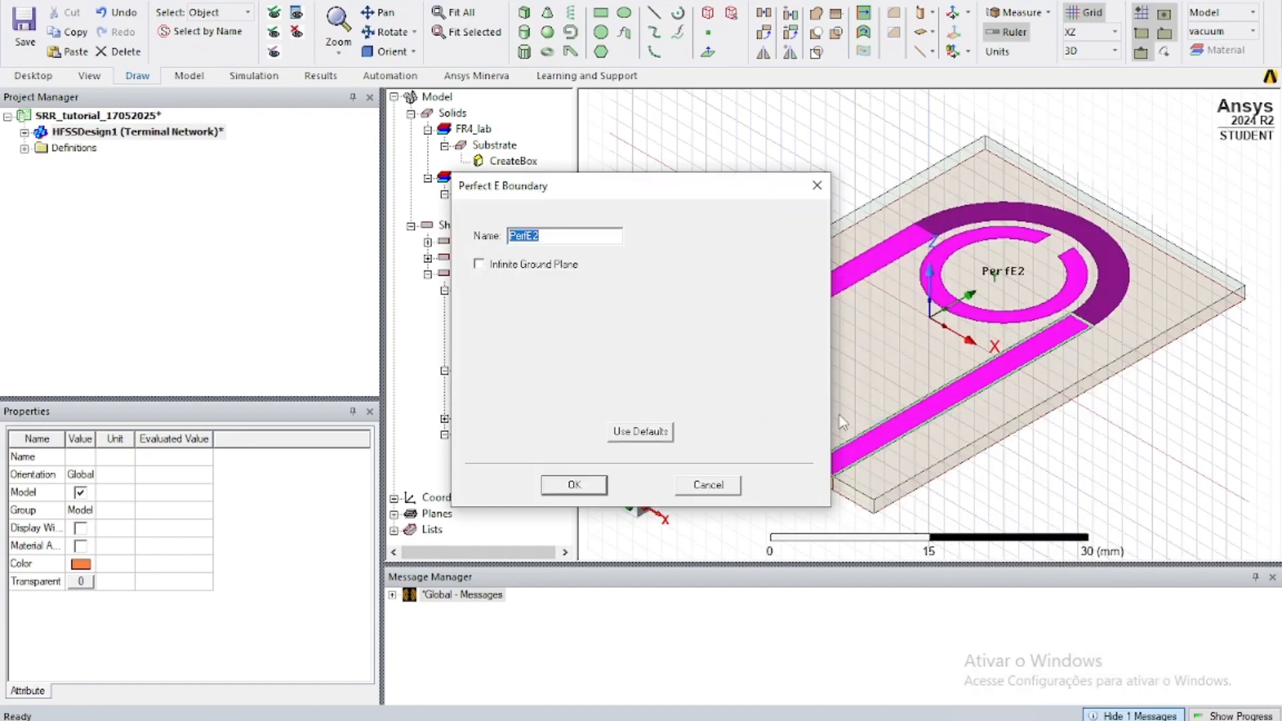
click(576, 483)
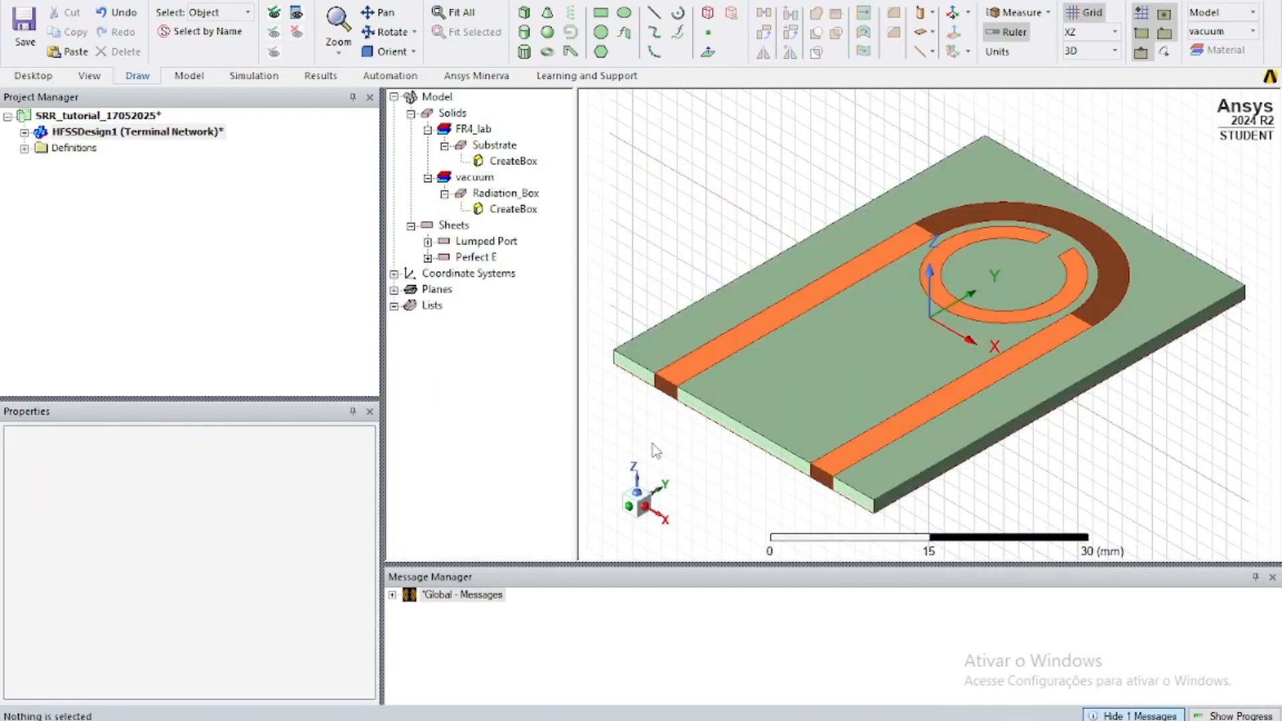
Step: Examine lumped port excitations 1 and 2 up close, checking their sheets, integration line directions and impedances
click(24, 133)
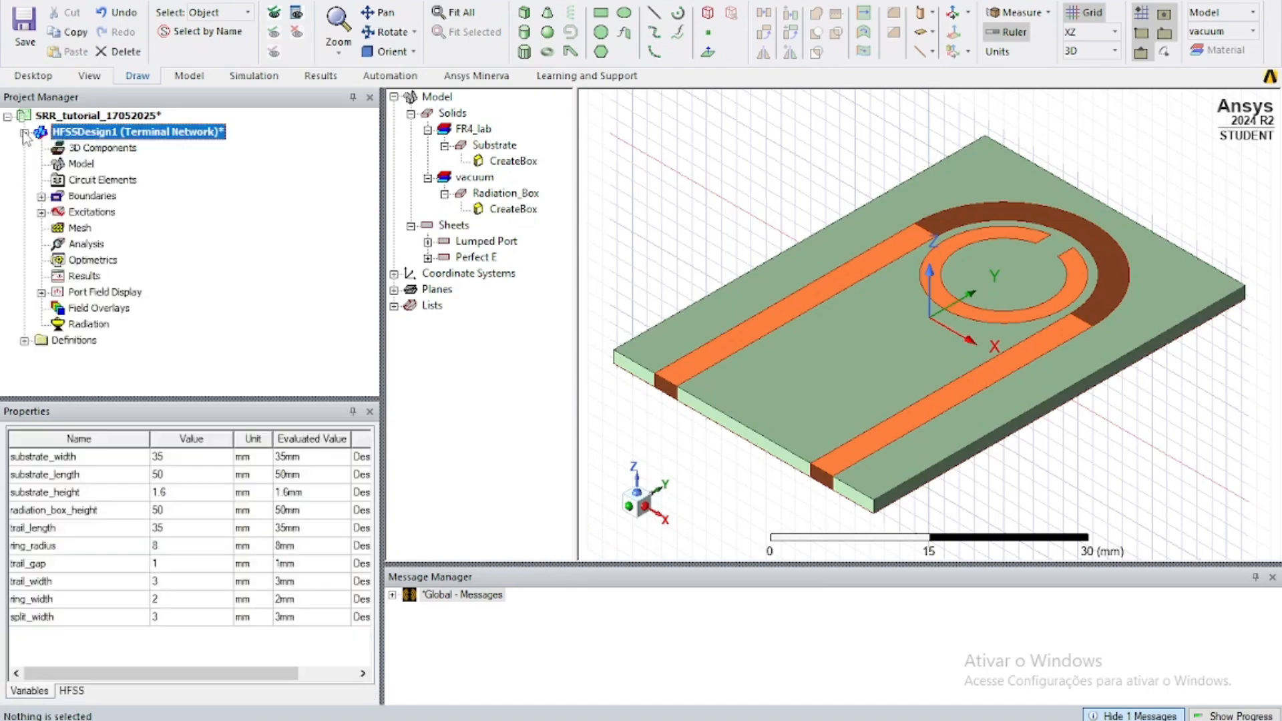
click(41, 213)
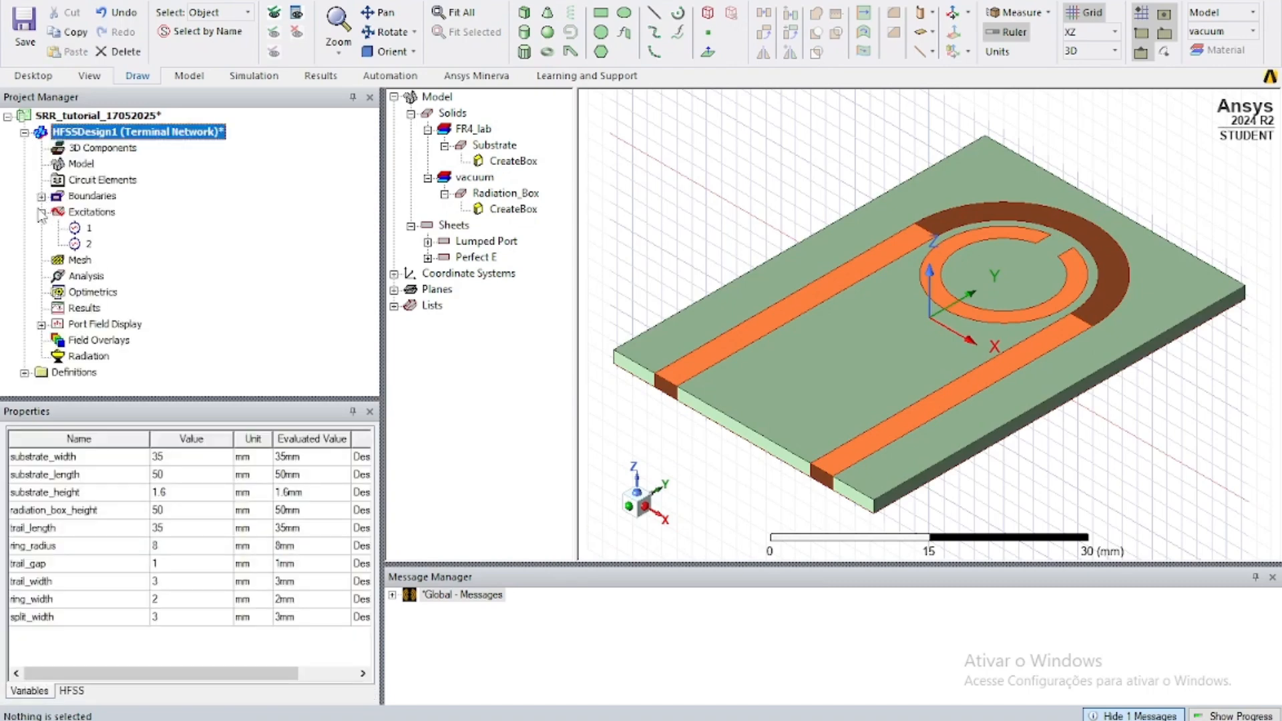
click(85, 229)
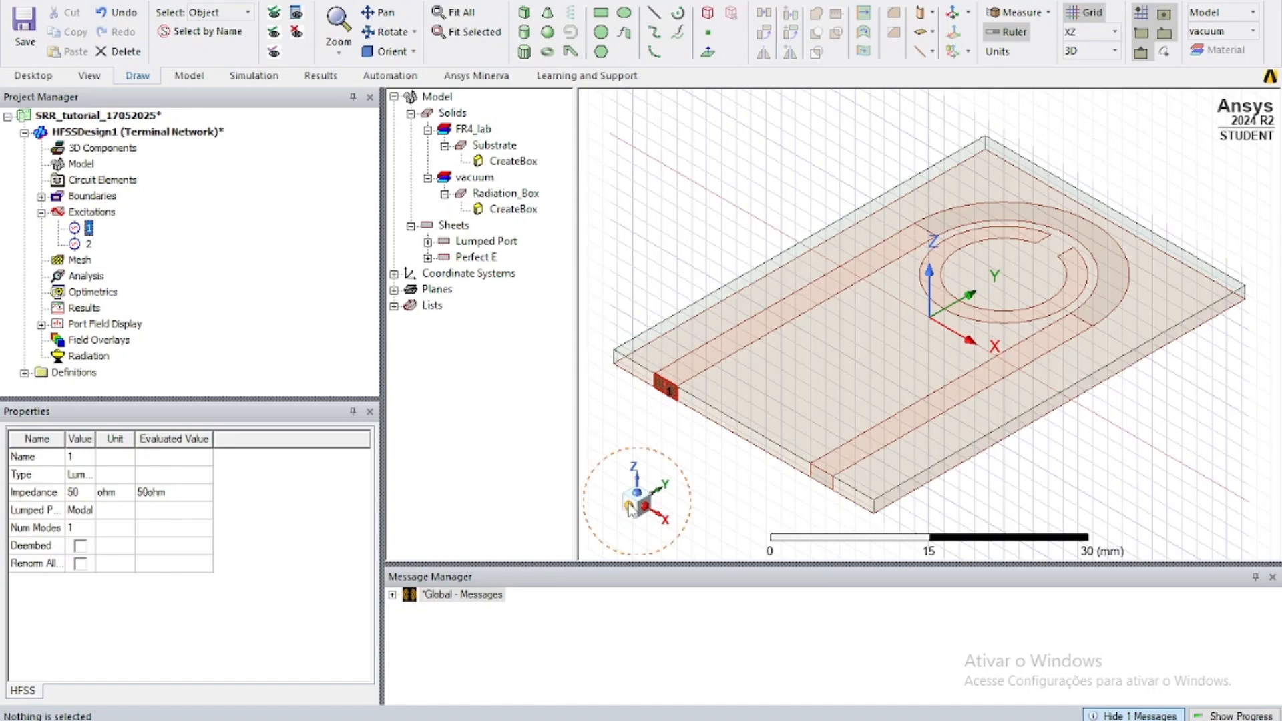
click(631, 507)
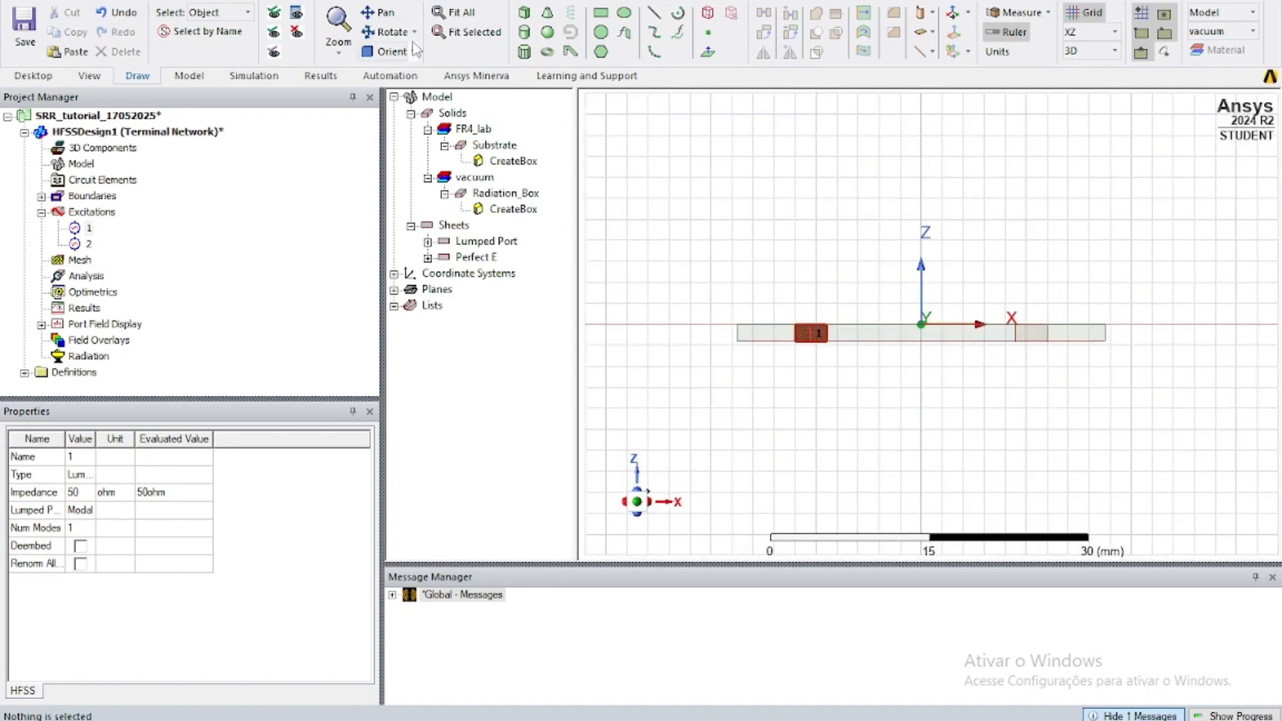
click(456, 13)
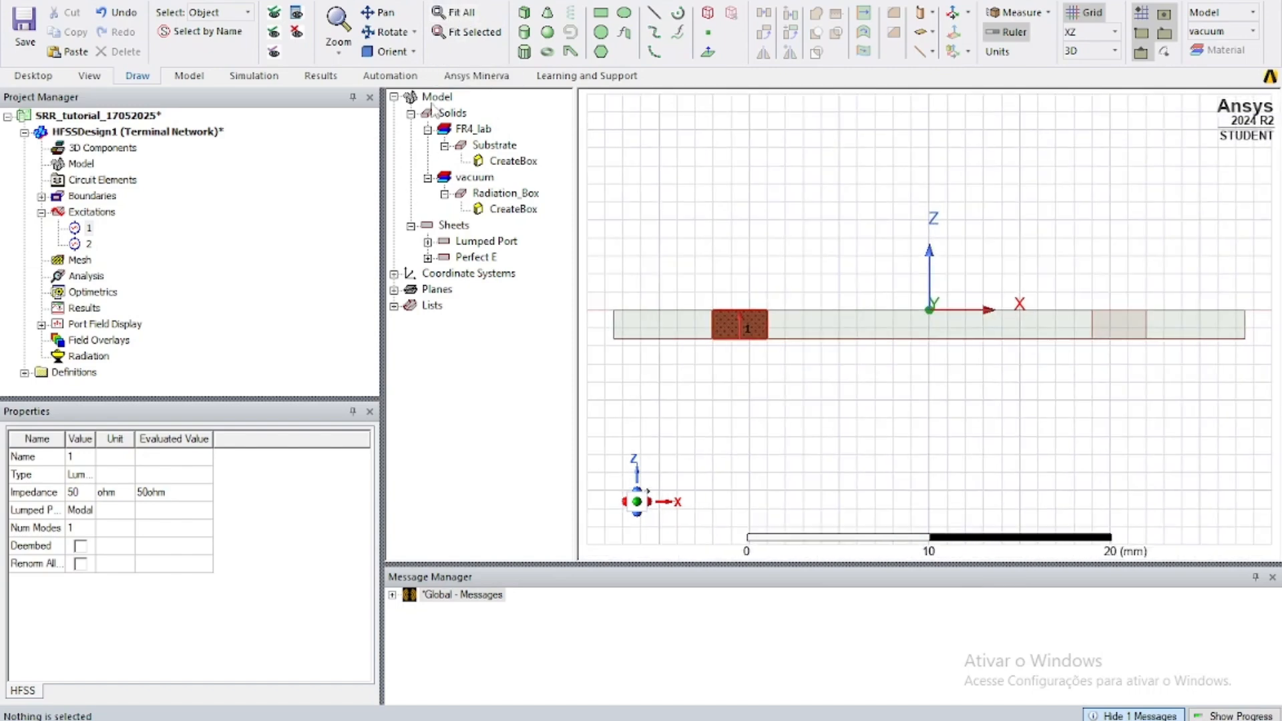
click(468, 33)
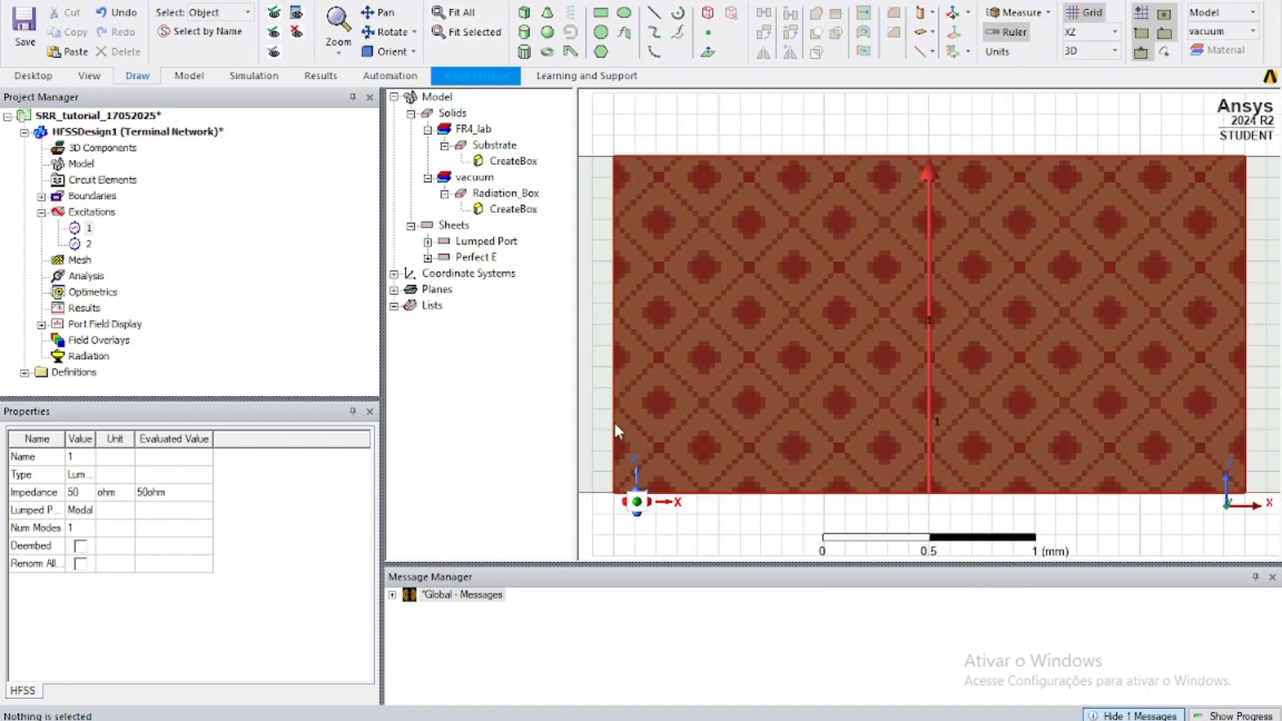
click(88, 243)
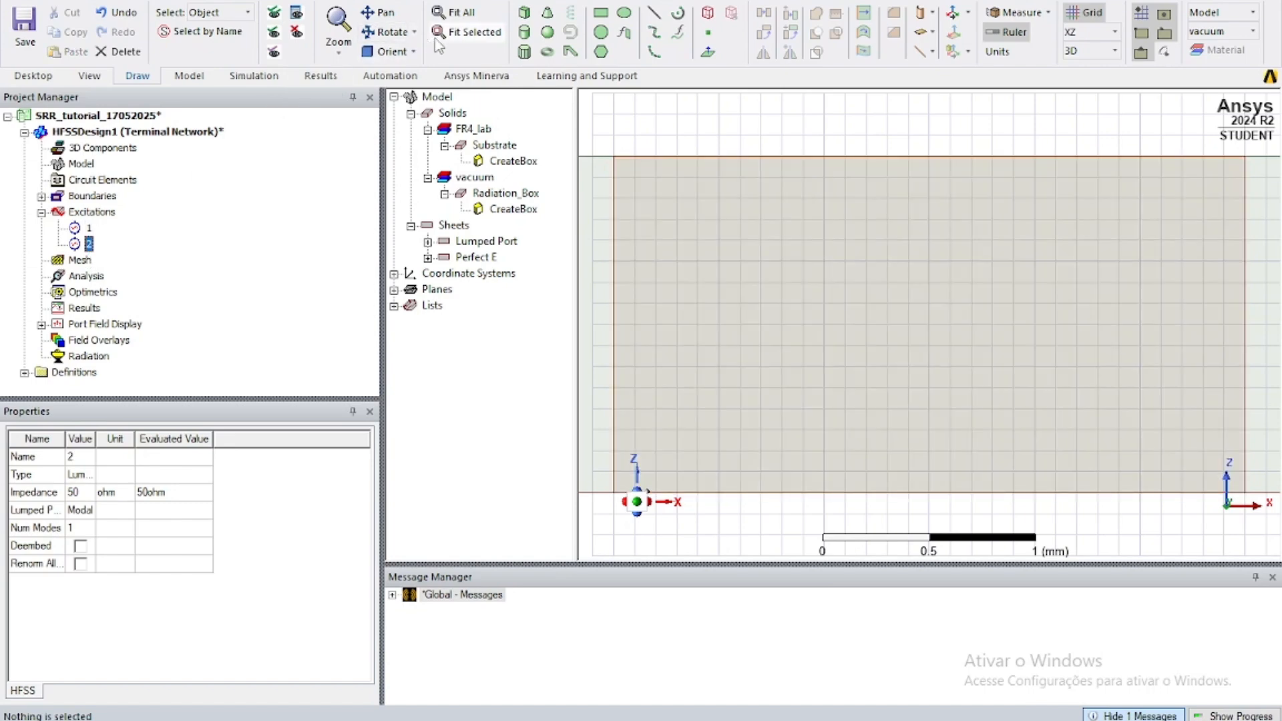
click(461, 32)
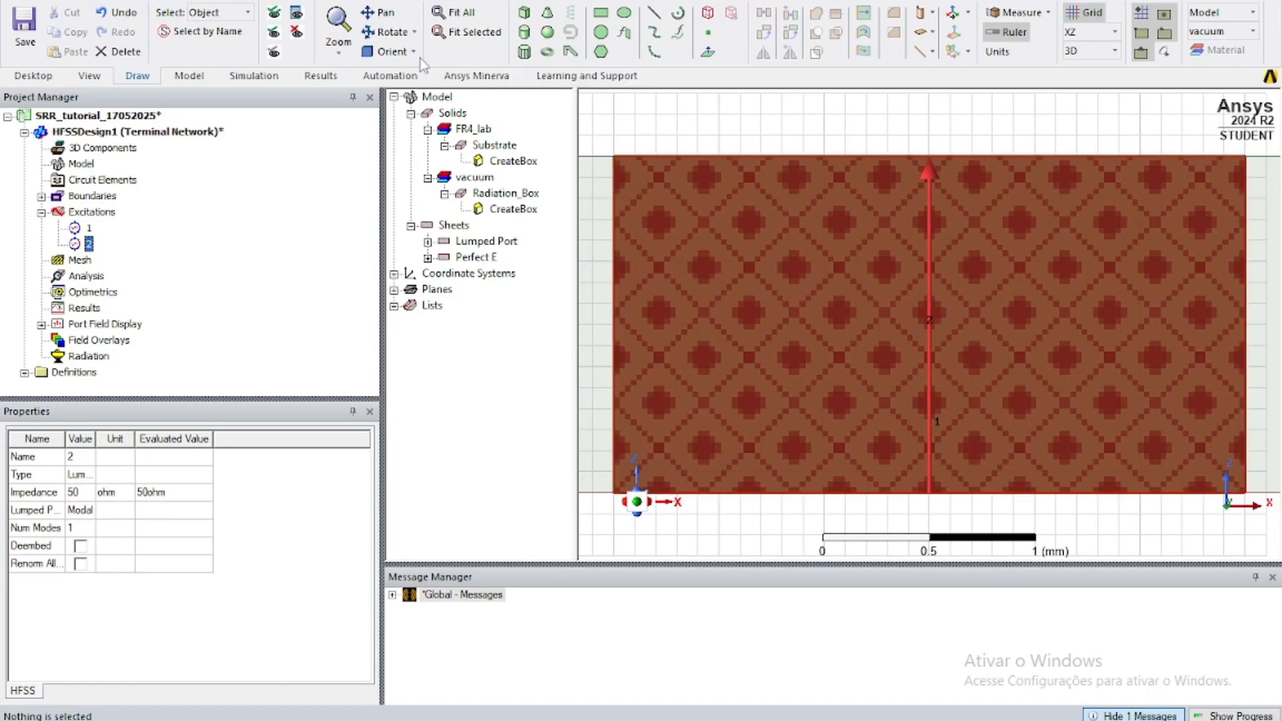
click(390, 52)
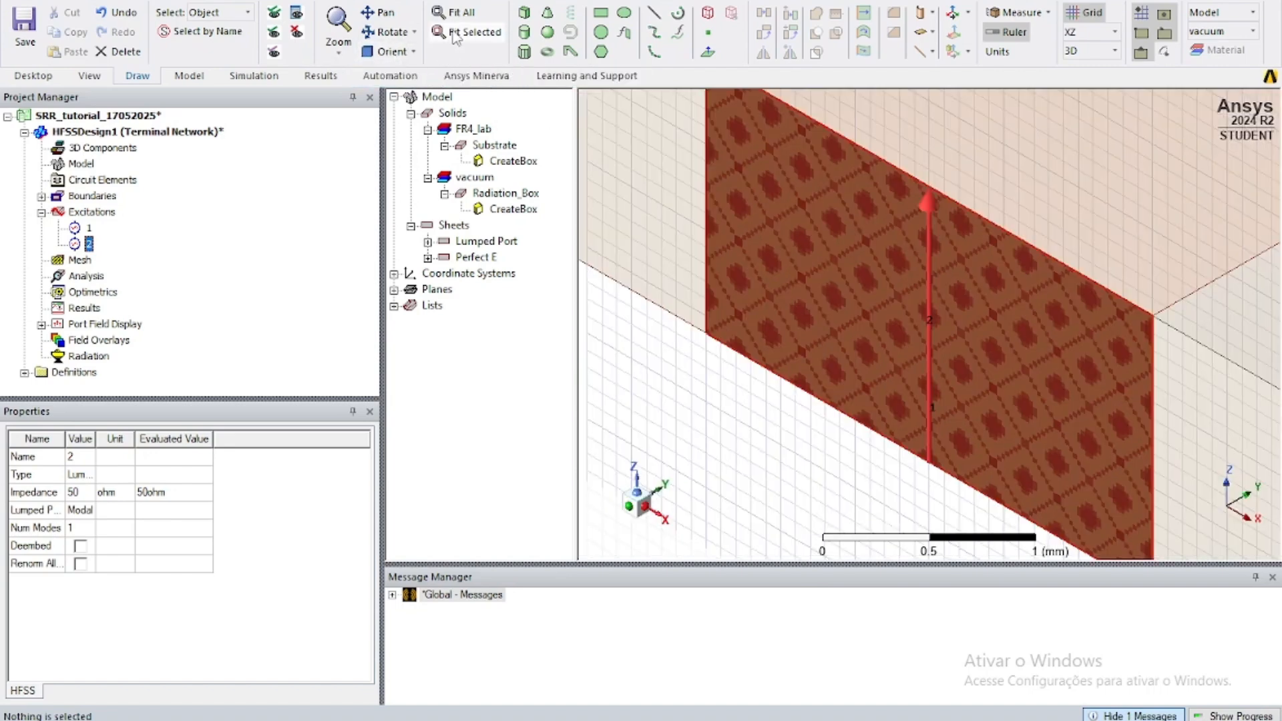
click(460, 13)
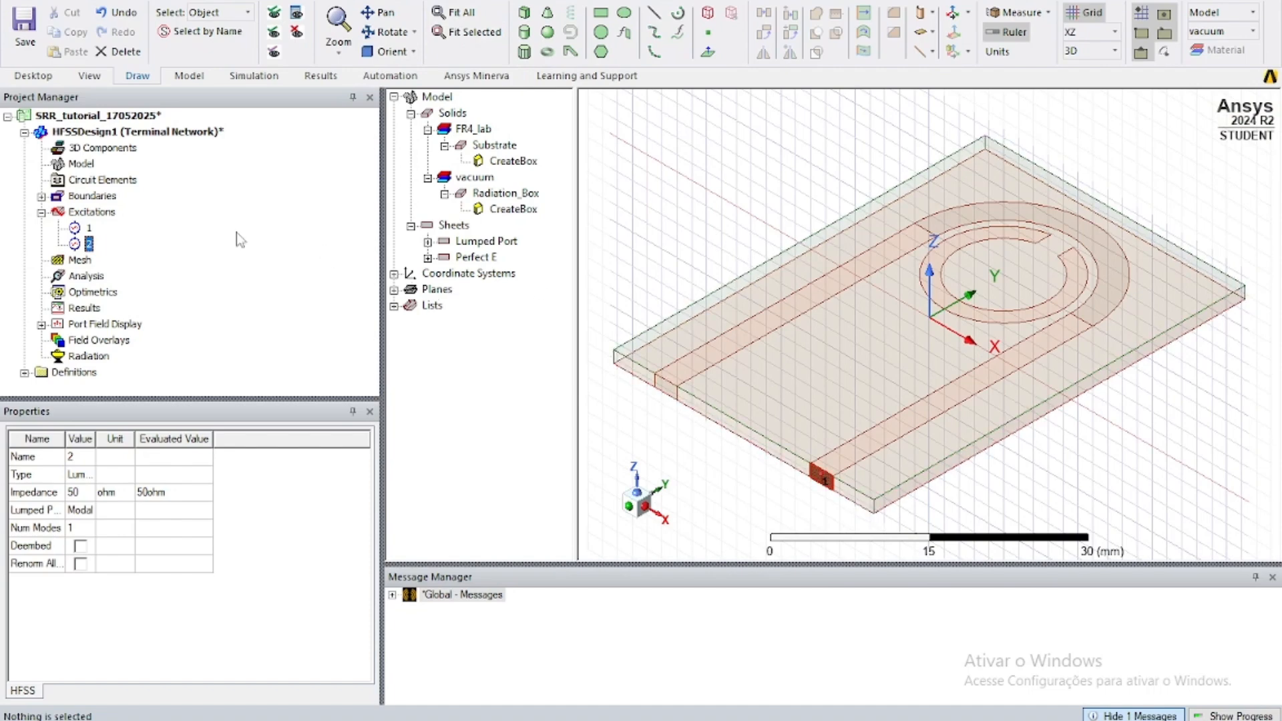
Step: Review which faces and sheets the PerfE1, PerfE2 and Rad1 boundaries cover
click(41, 196)
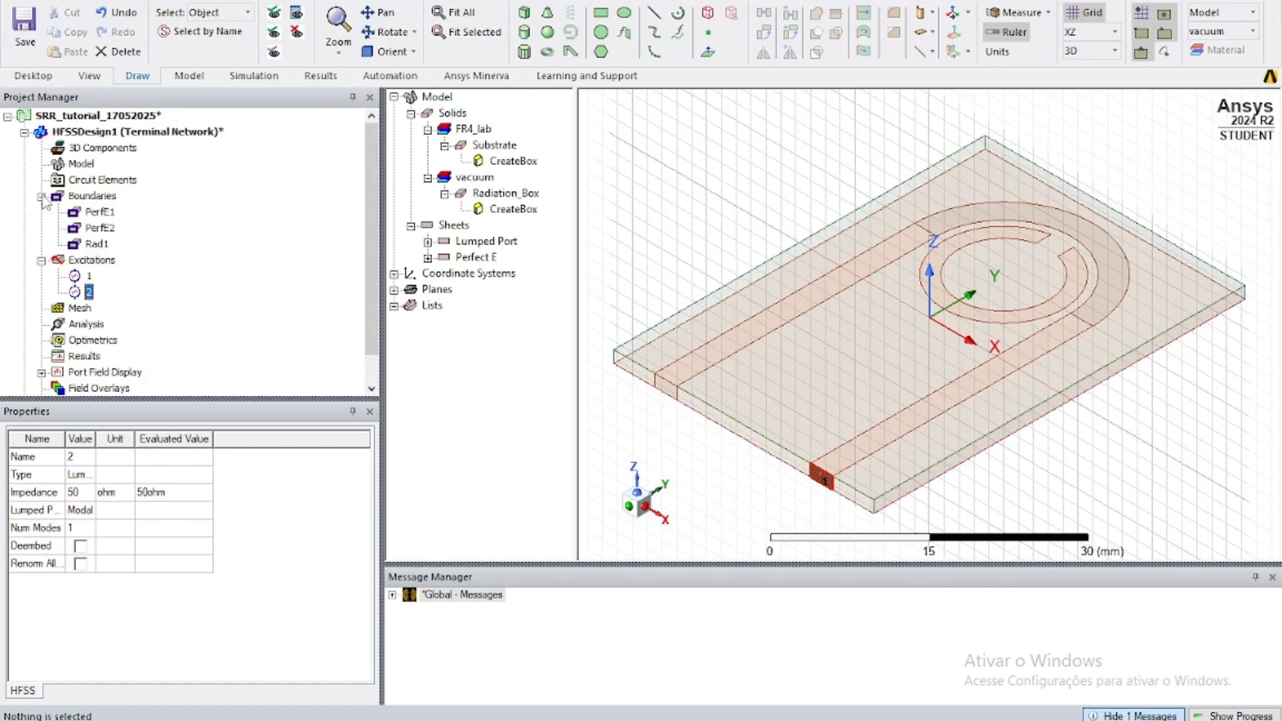
click(96, 212)
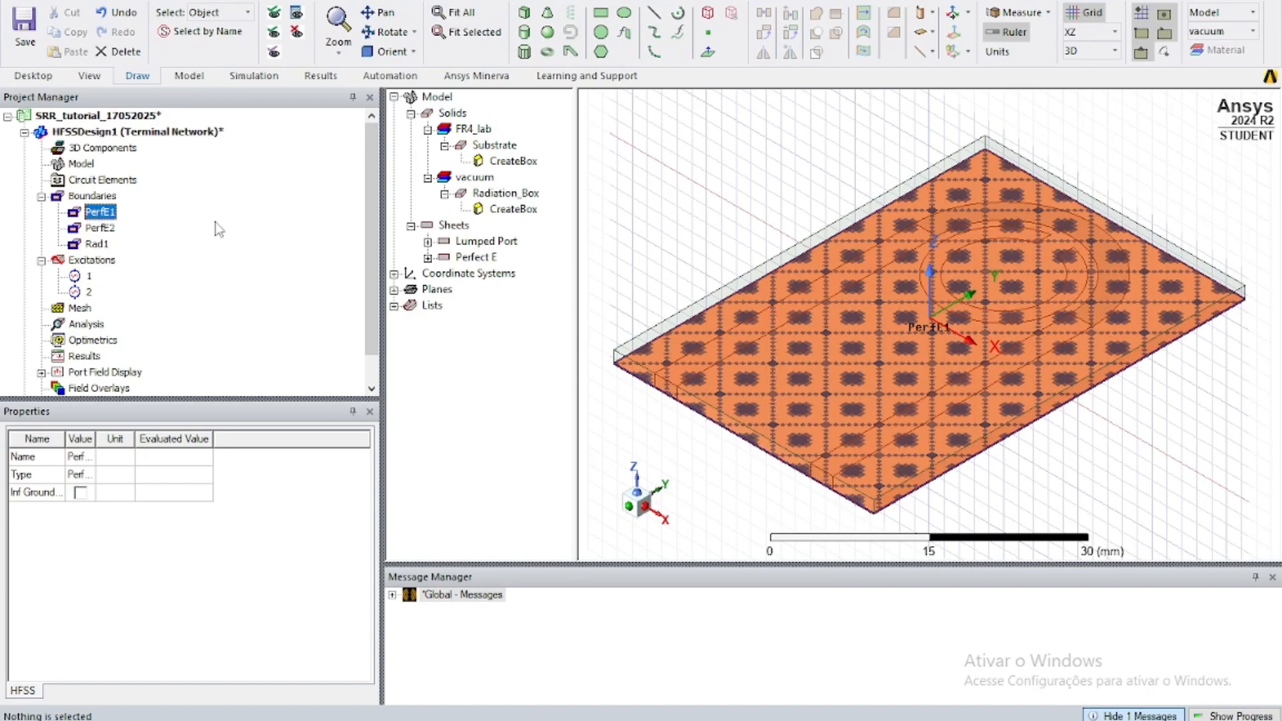
click(107, 228)
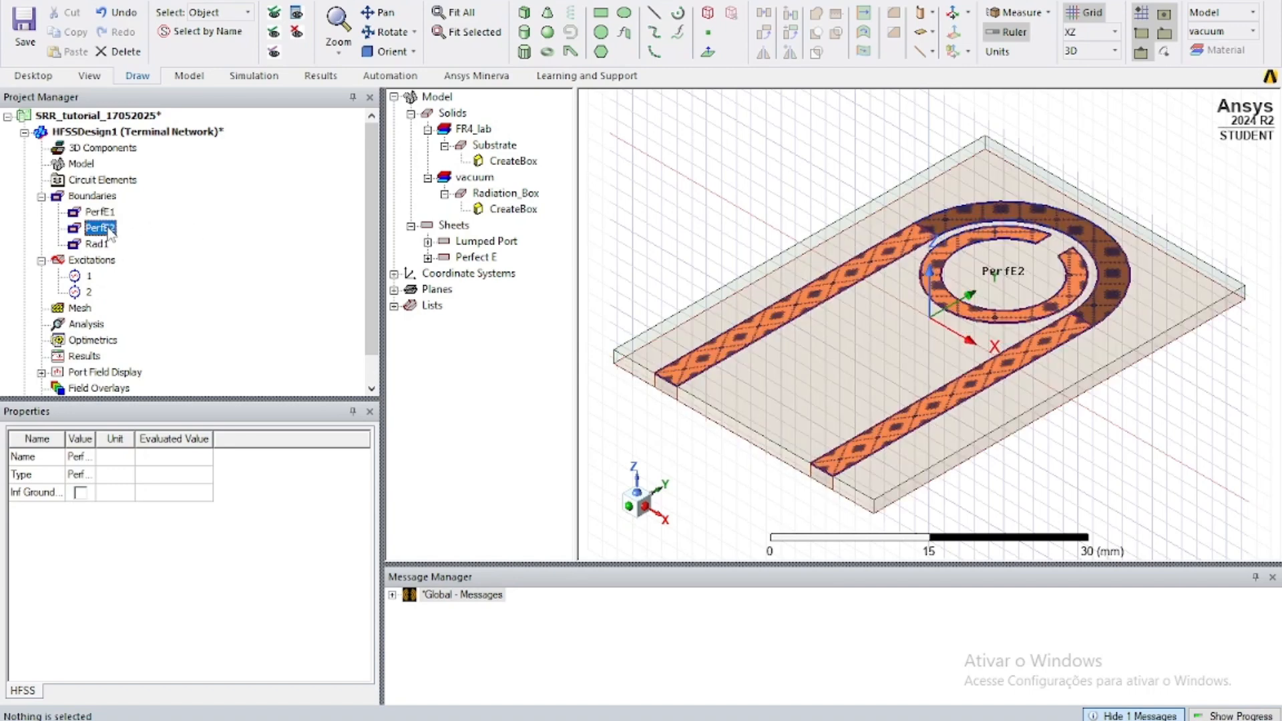
click(99, 246)
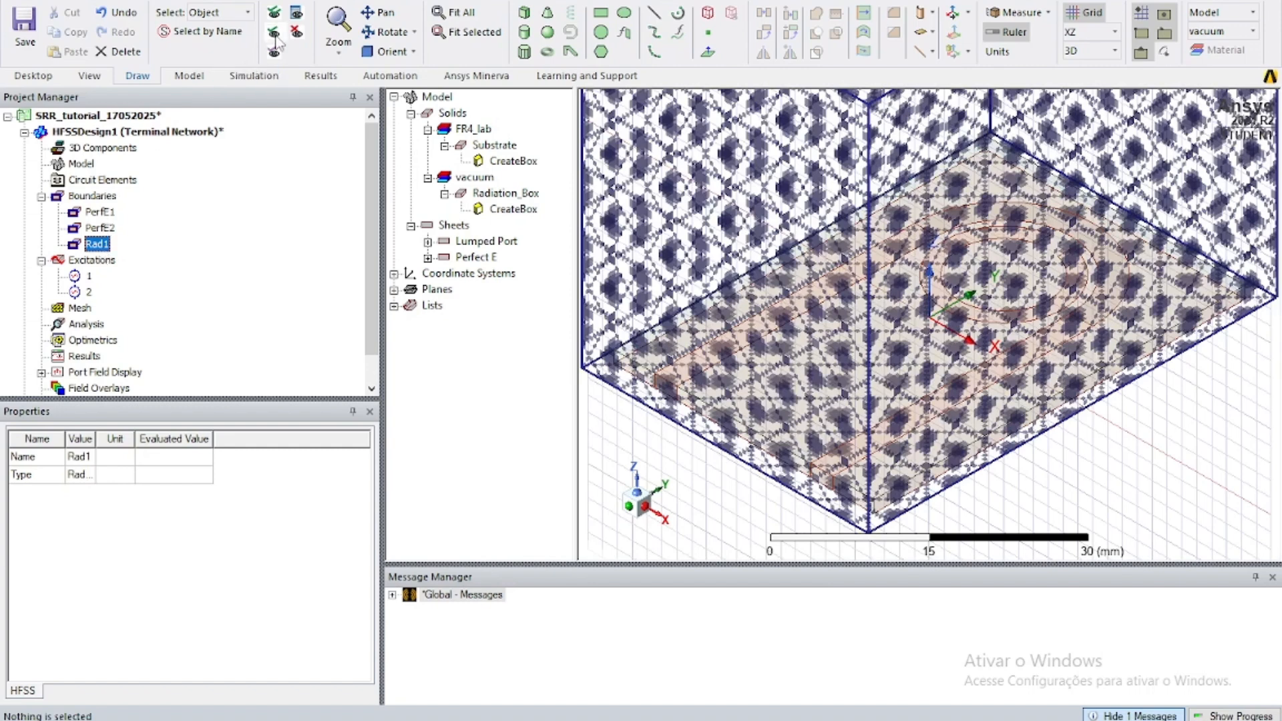
click(296, 33)
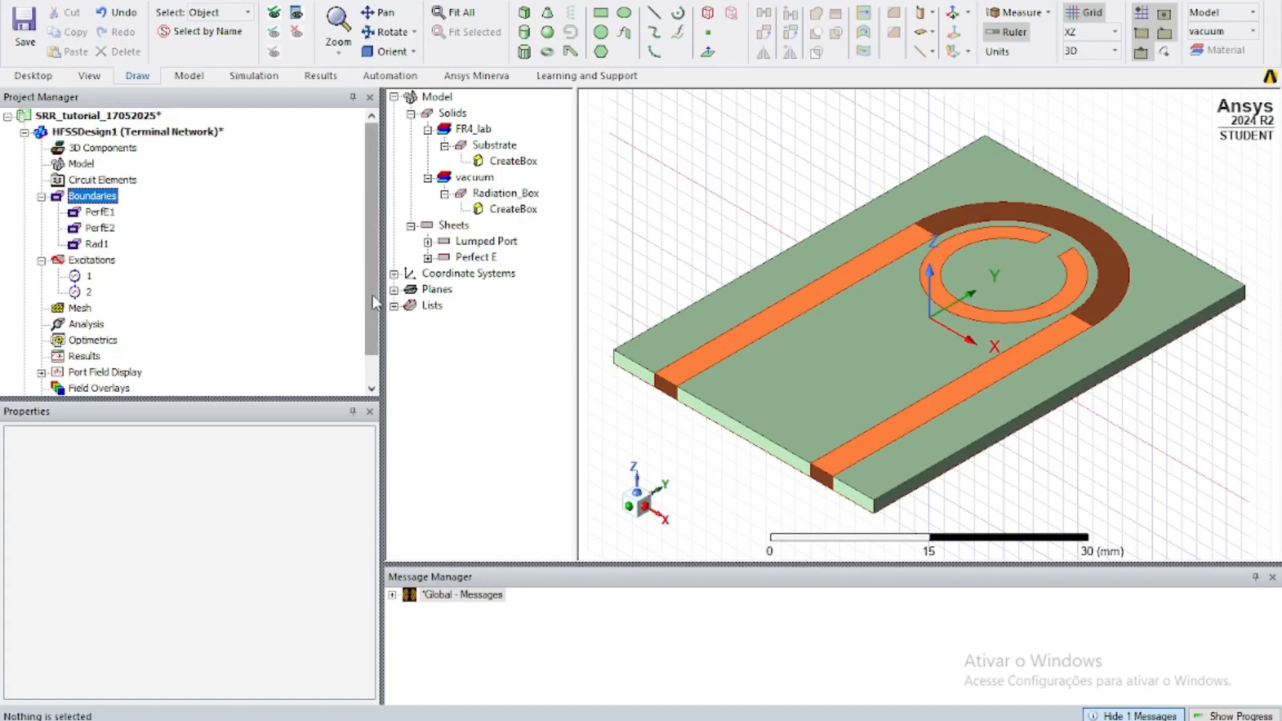
Step: Run a validation check on HFSSDesign1, review the status of each item and dismiss the report
scroll(372, 294, down, 1)
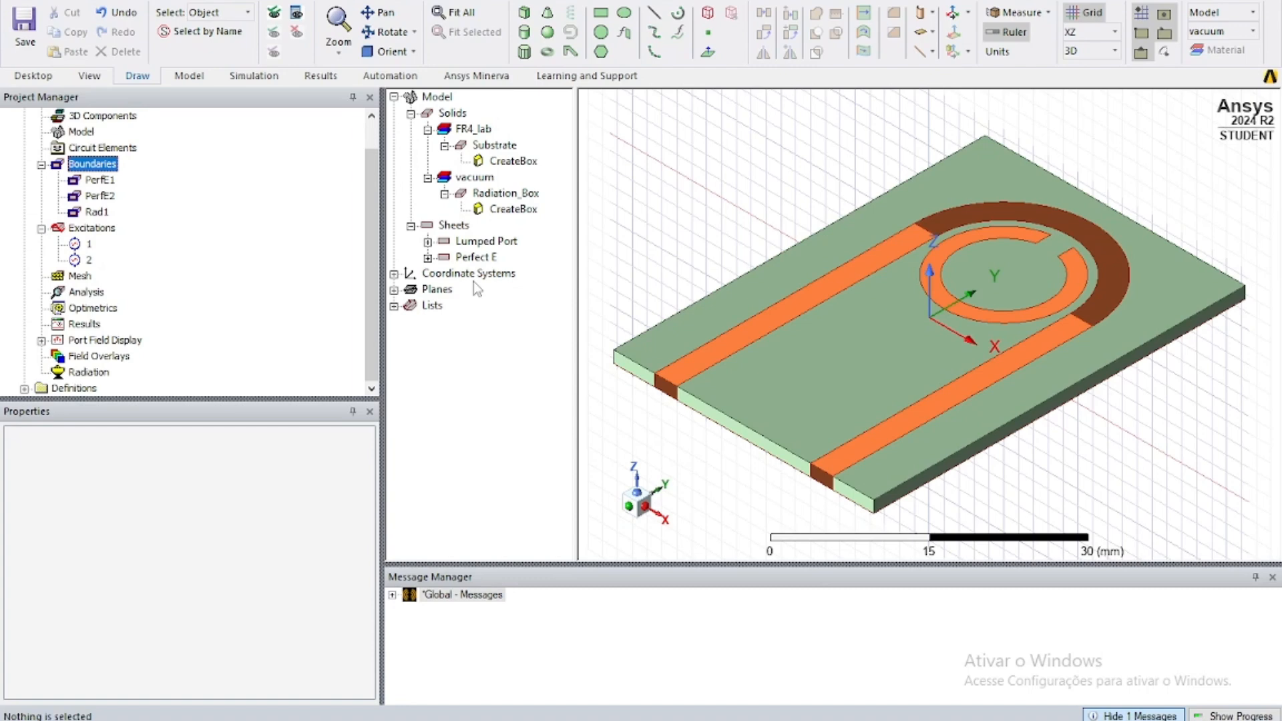
click(266, 3)
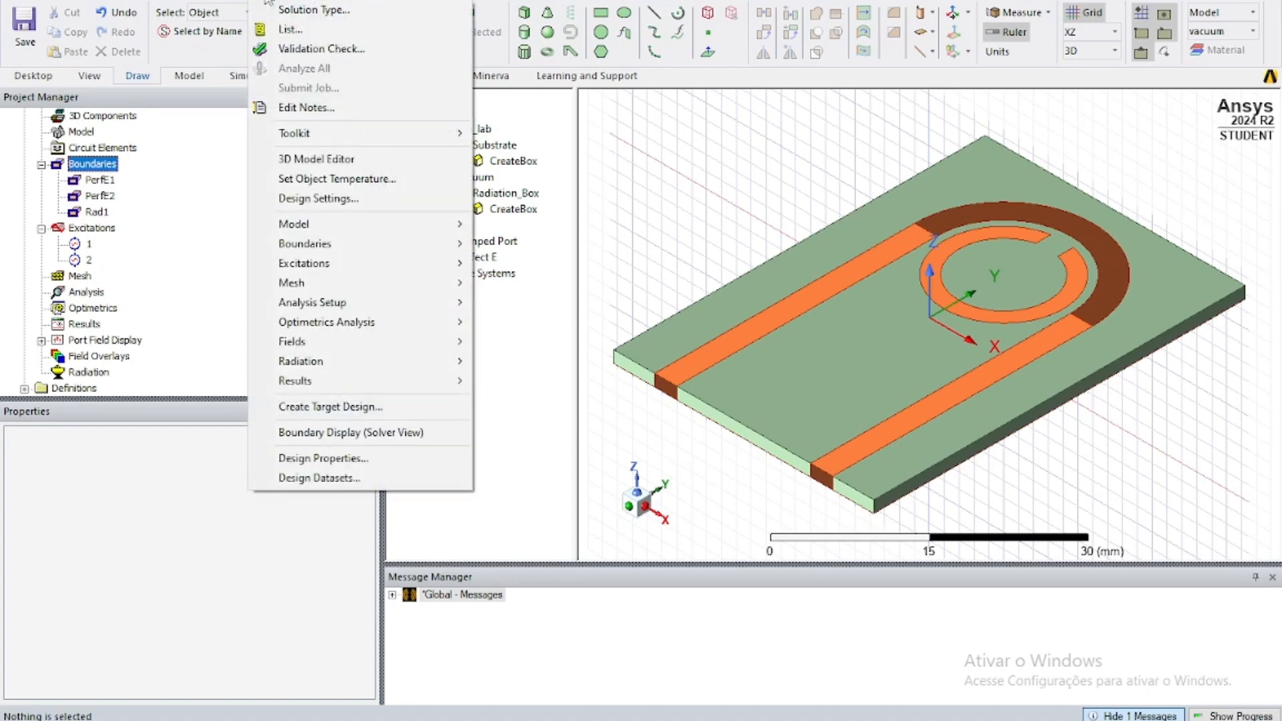
click(304, 49)
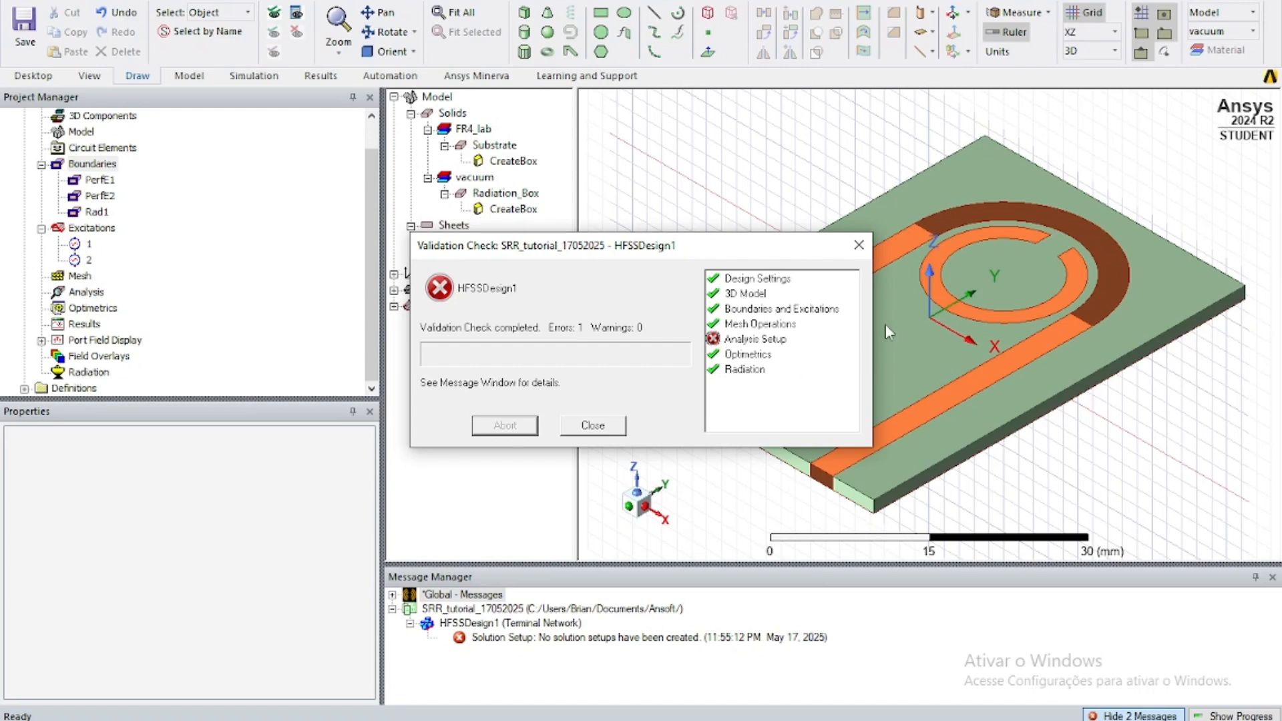
click(593, 425)
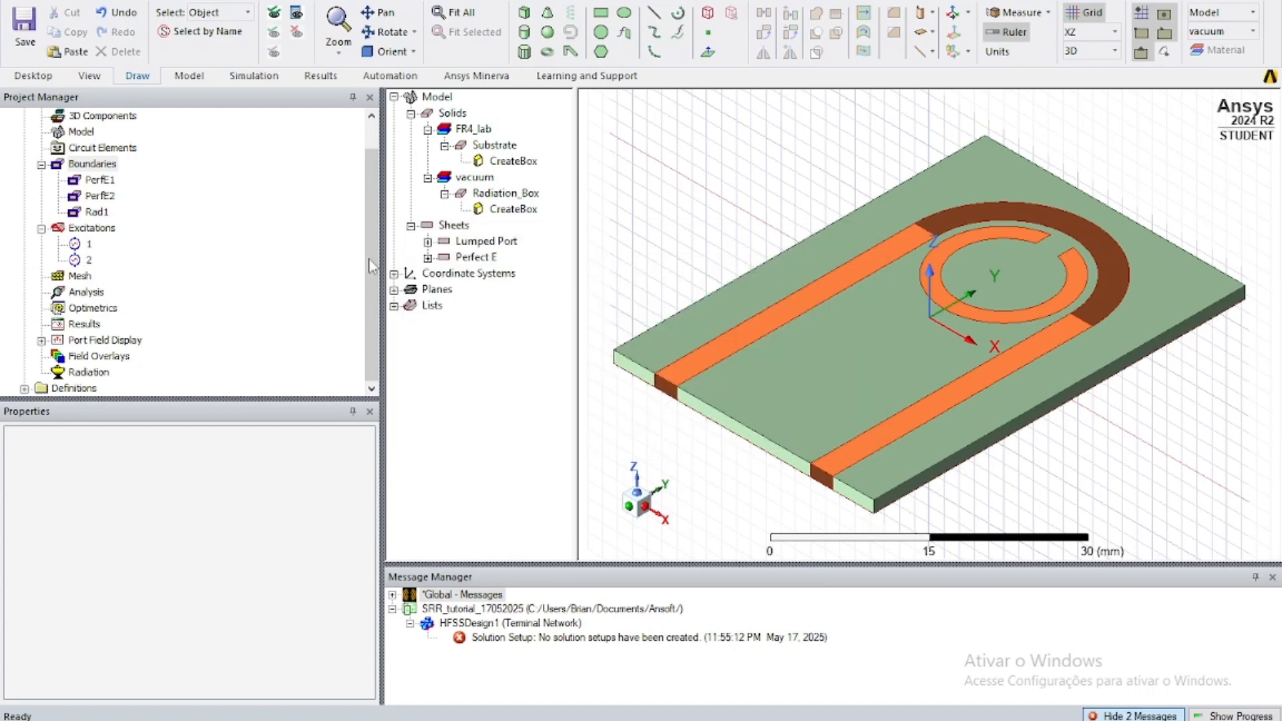
Step: Add an advanced solution setup with a single solution frequency of 9 GHz and a maximum of 10 passes
click(87, 293)
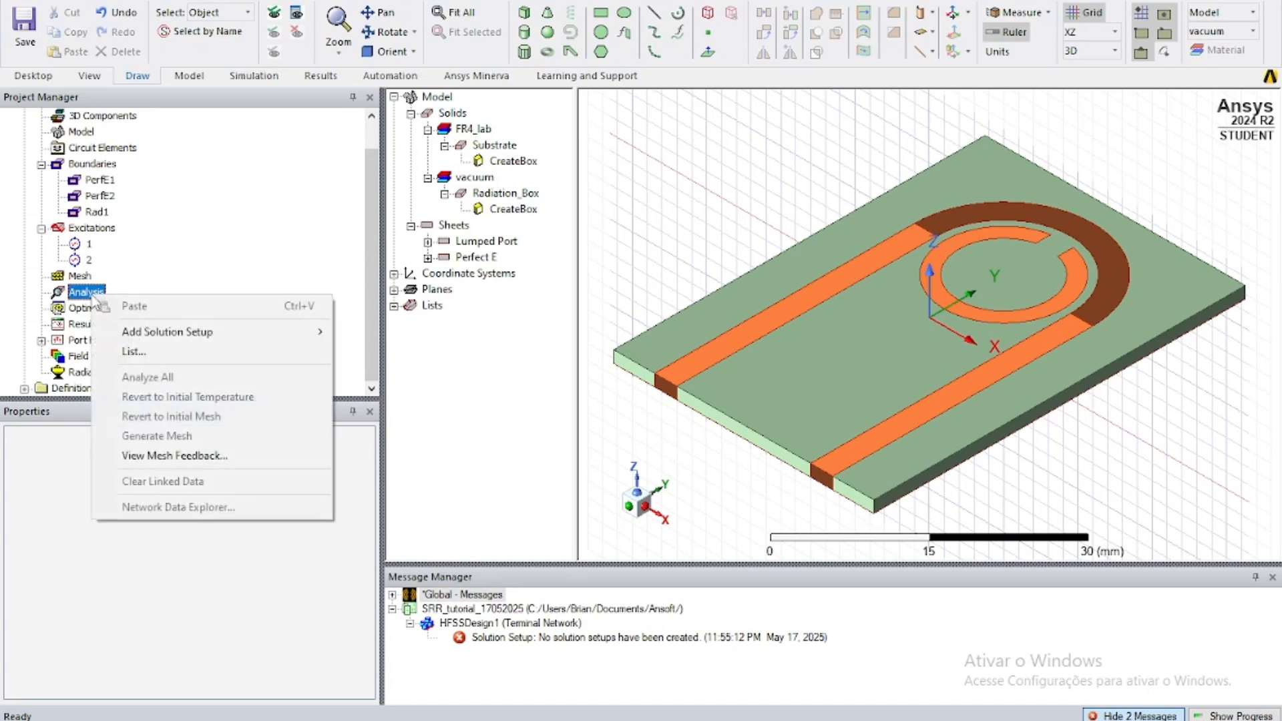
mouse_move(144, 332)
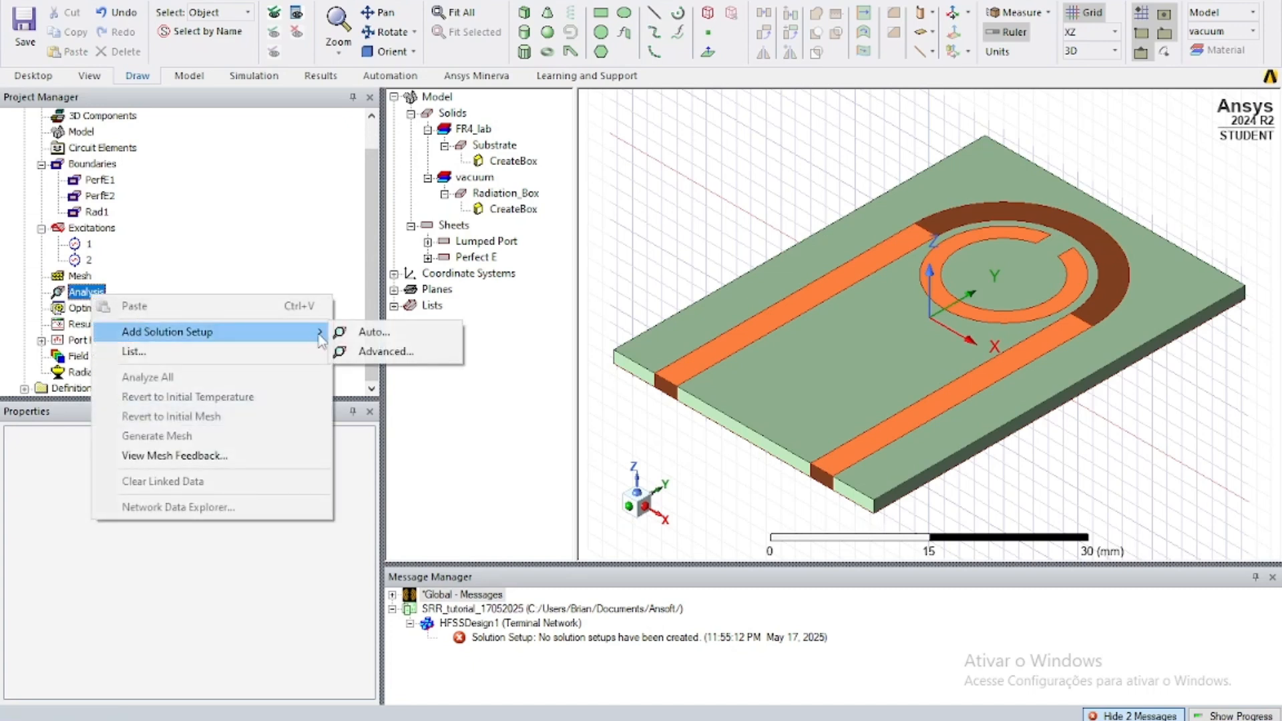
click(346, 351)
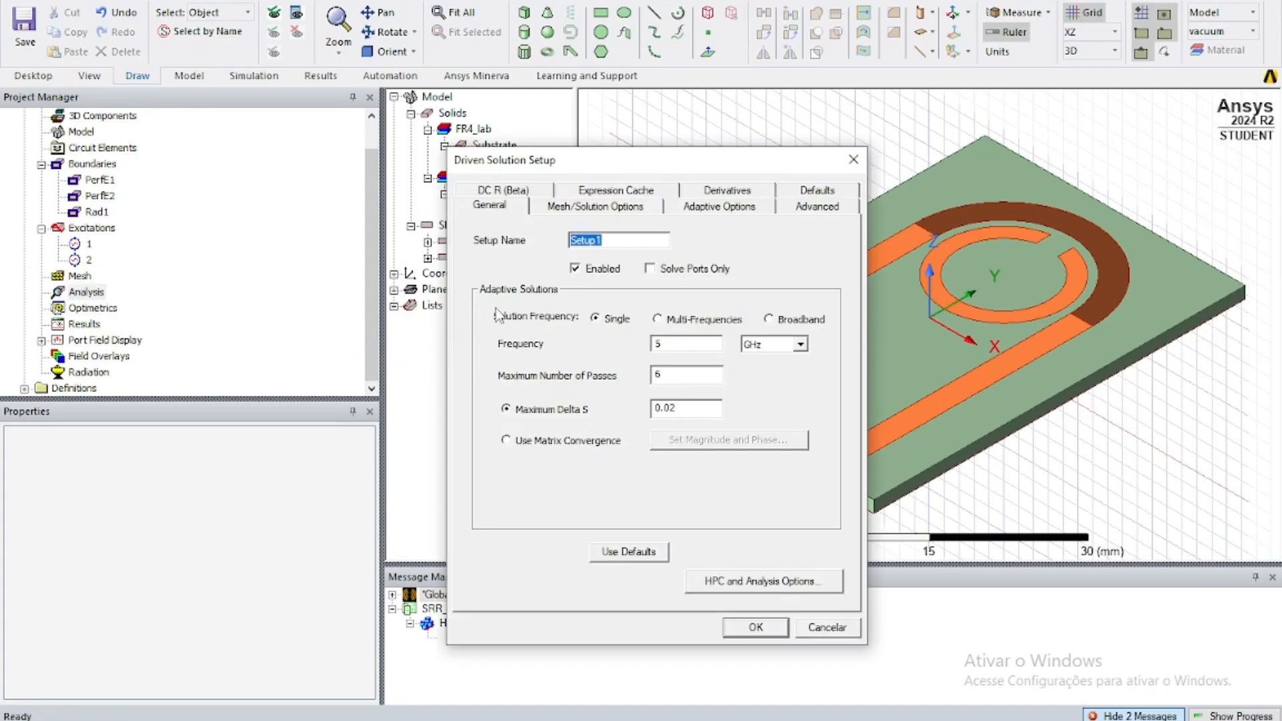
click(675, 343)
key(BackSpace)
text(9)
double_click(691, 374)
key(BackSpace)
text(10)
Step: Set the setup's order of basis functions to Mixed Order, look through its remaining options and accept the driven solution setup
click(614, 209)
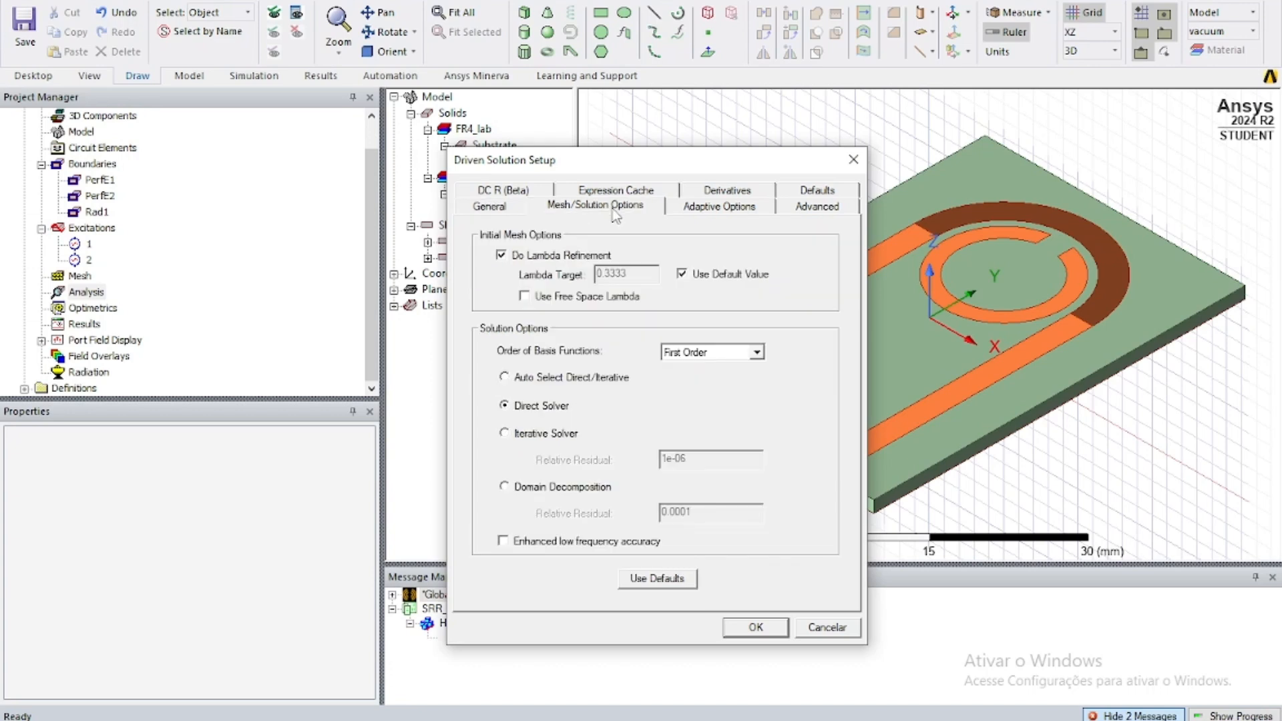
click(700, 350)
click(694, 403)
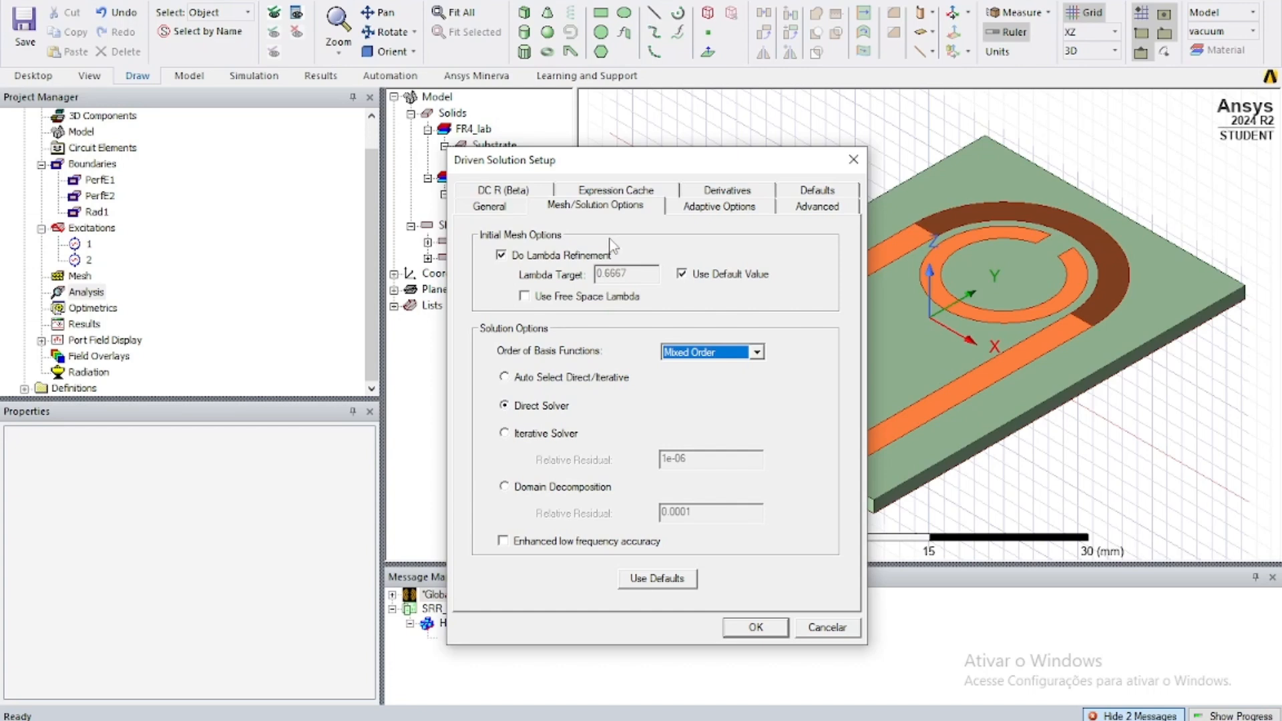
click(719, 207)
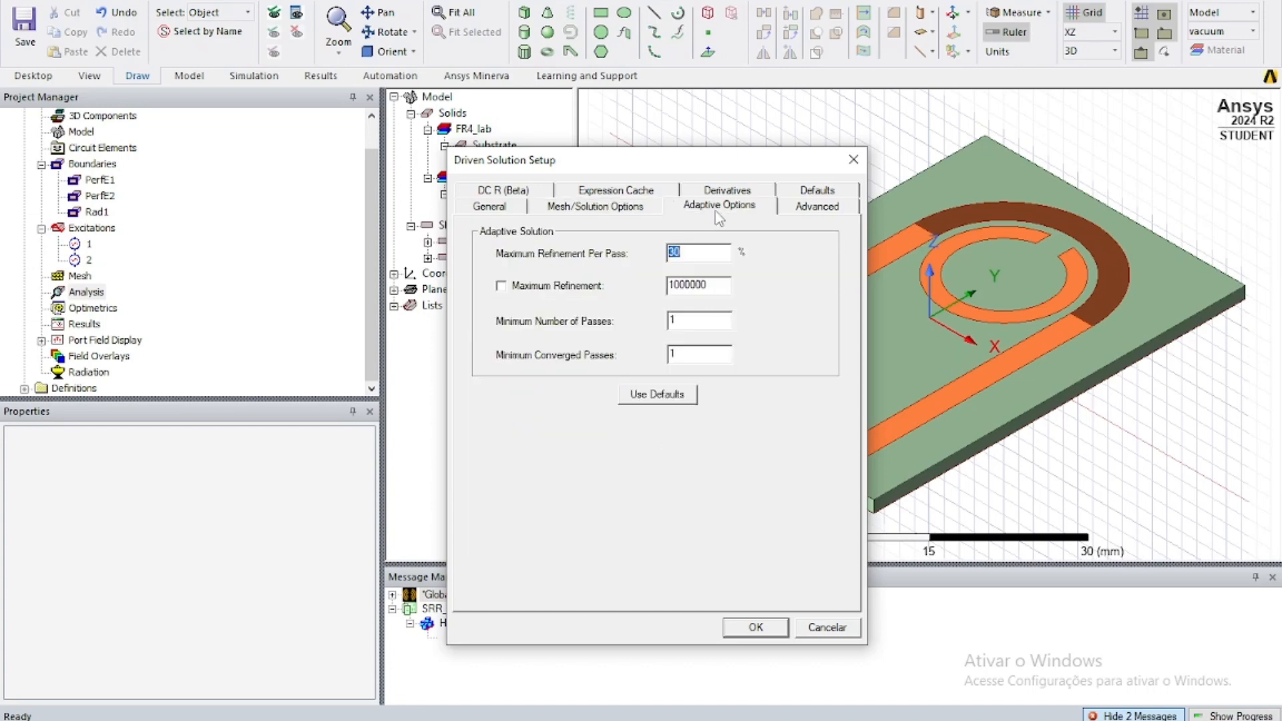
click(813, 195)
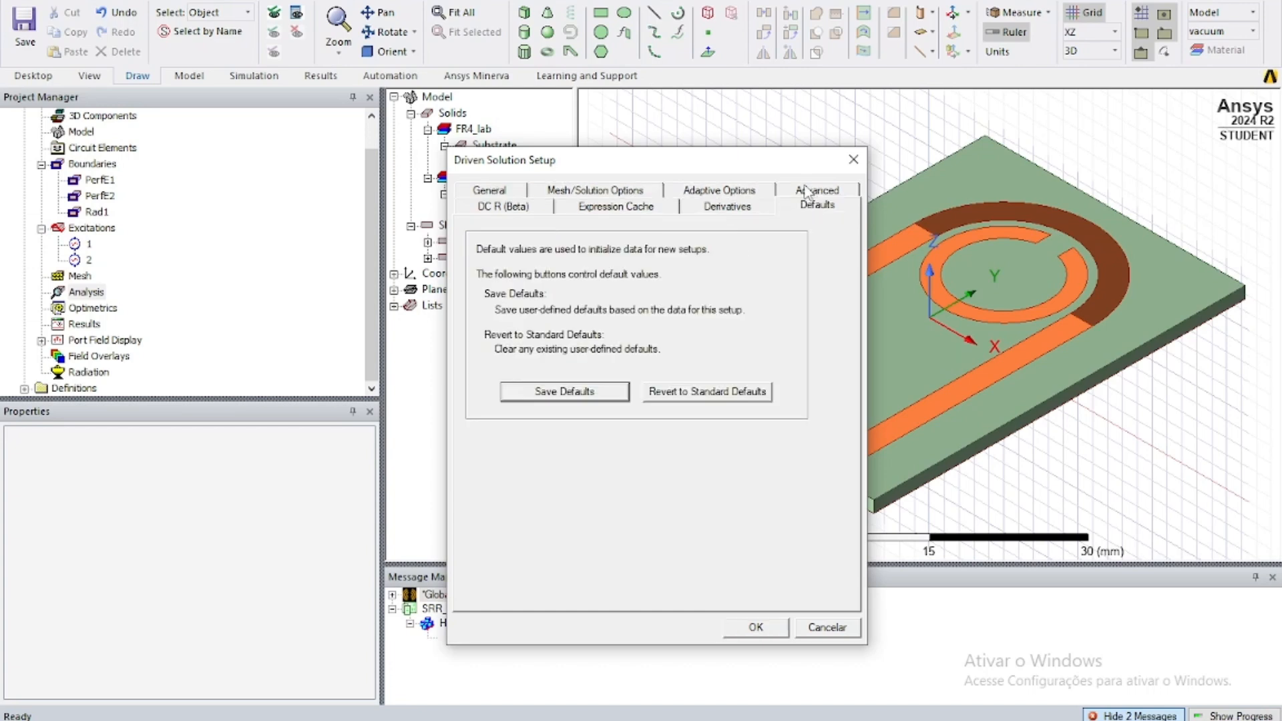
click(806, 191)
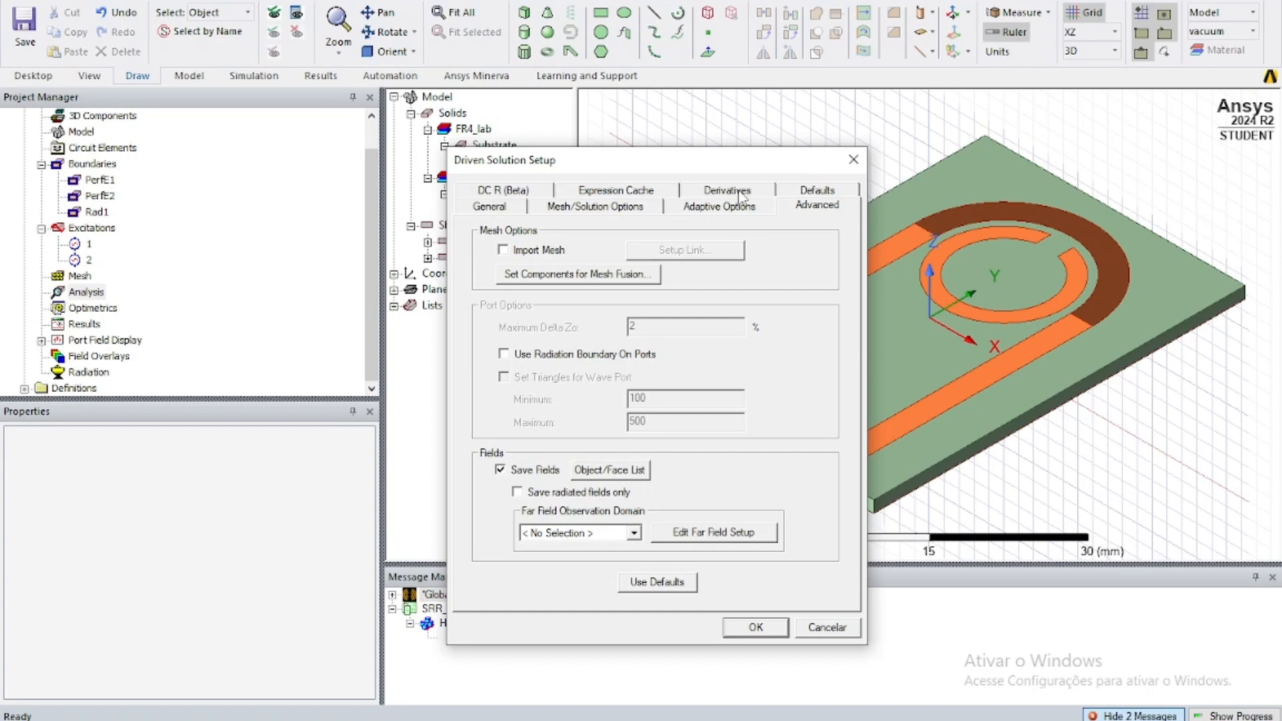
click(742, 195)
click(628, 195)
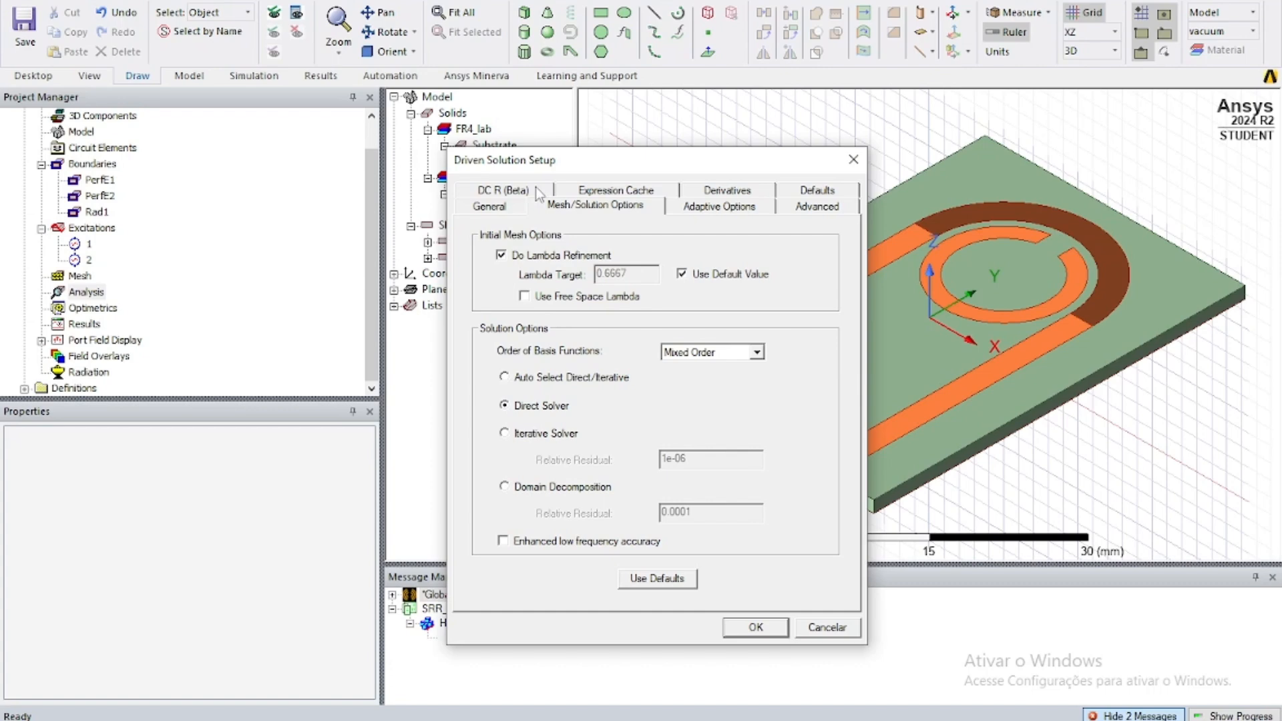
click(753, 626)
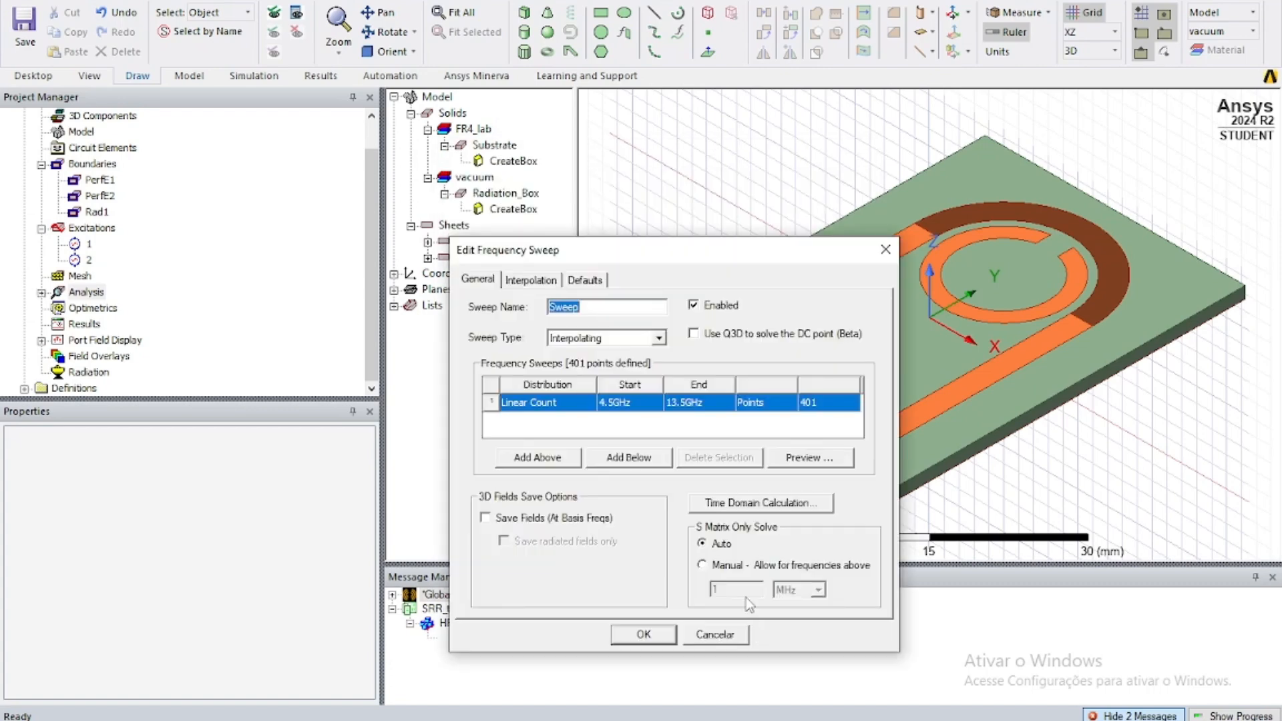
Step: Set the linear count frequency sweep to start at 1 GHz and end at 8 GHz
double_click(637, 402)
text(1)
click(652, 419)
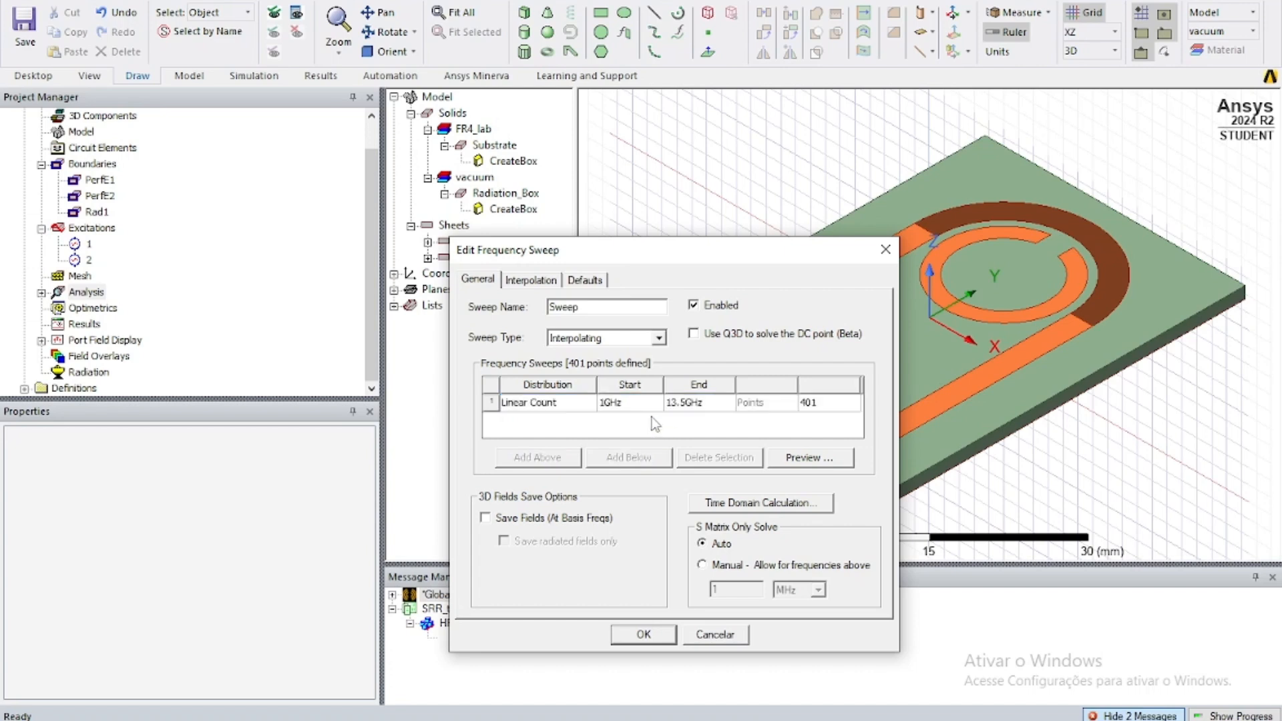
double_click(691, 403)
drag(715, 403, 611, 403)
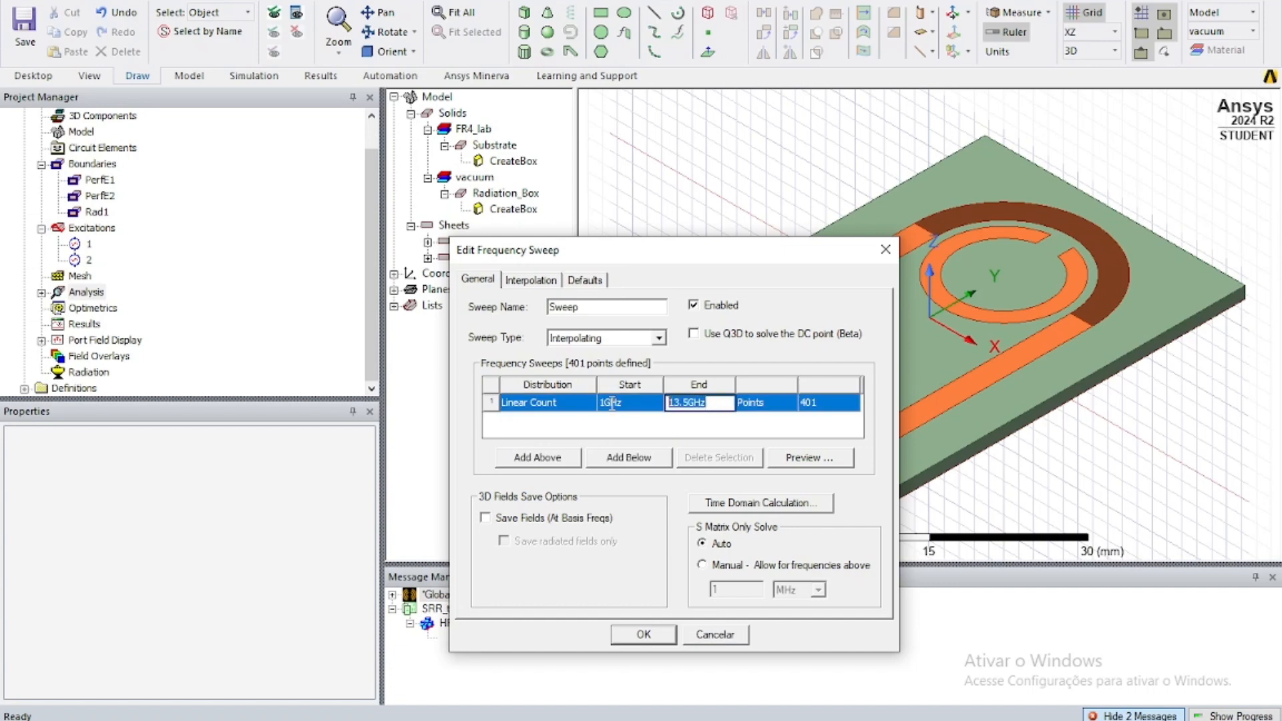
text(8)
key(Return)
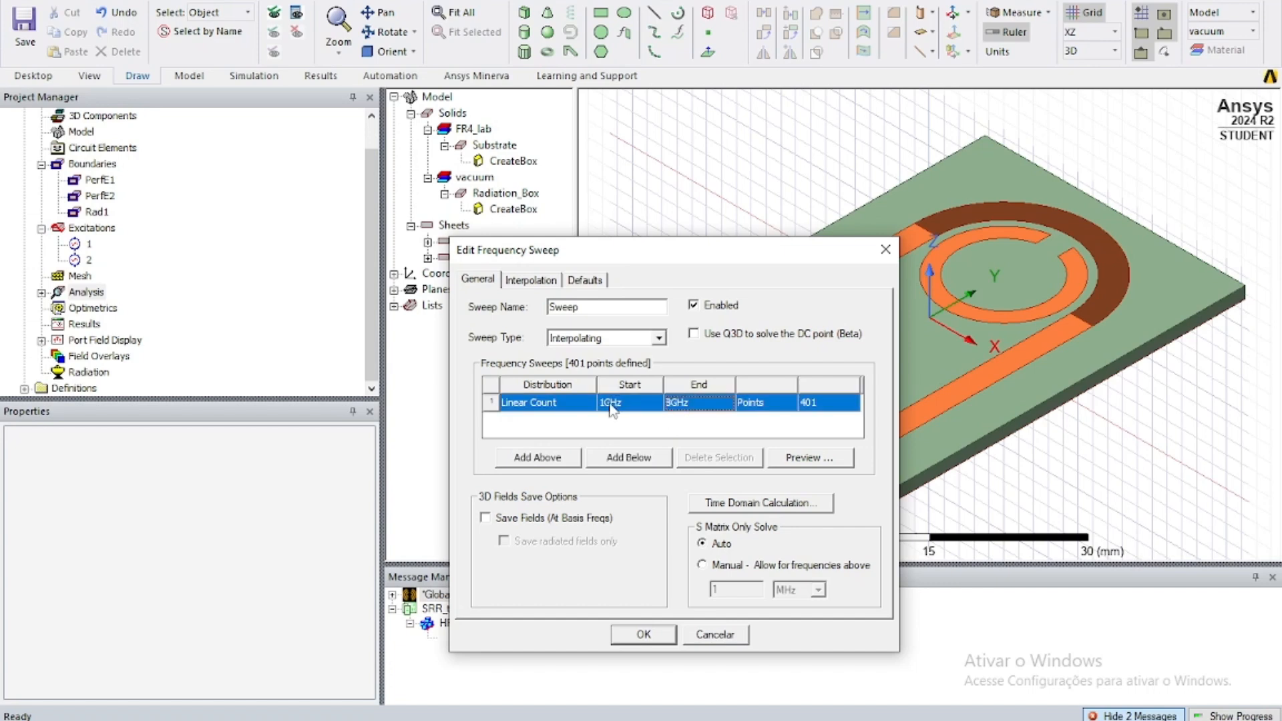
Step: Set the sweep to 701 points, keep the Interpolating sweep type and accept the frequency sweep
double_click(831, 402)
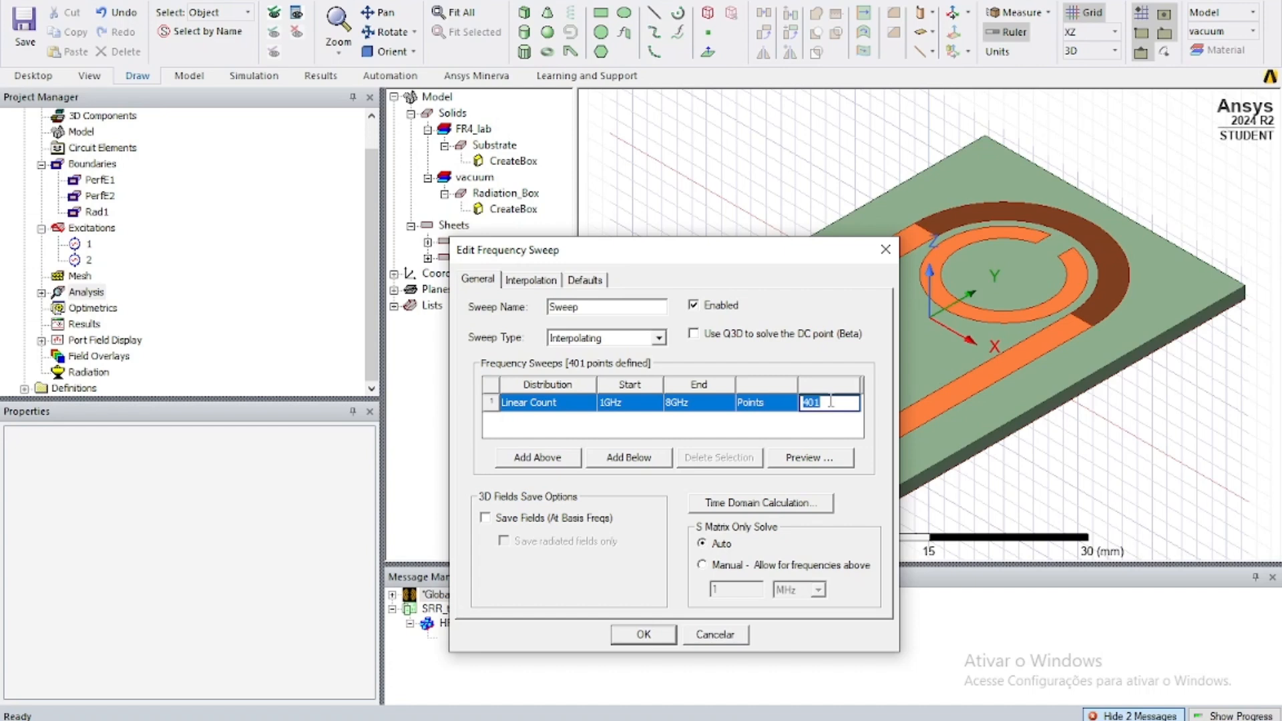
text(701)
click(658, 341)
click(658, 340)
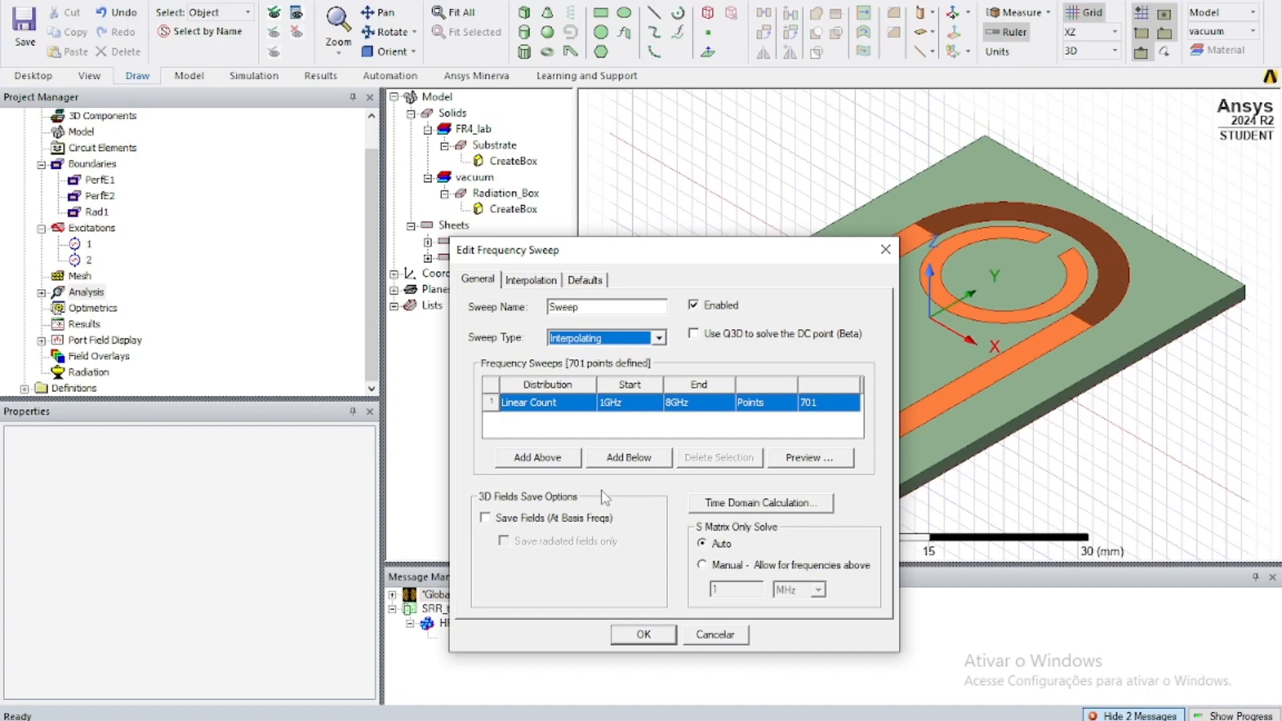
click(643, 634)
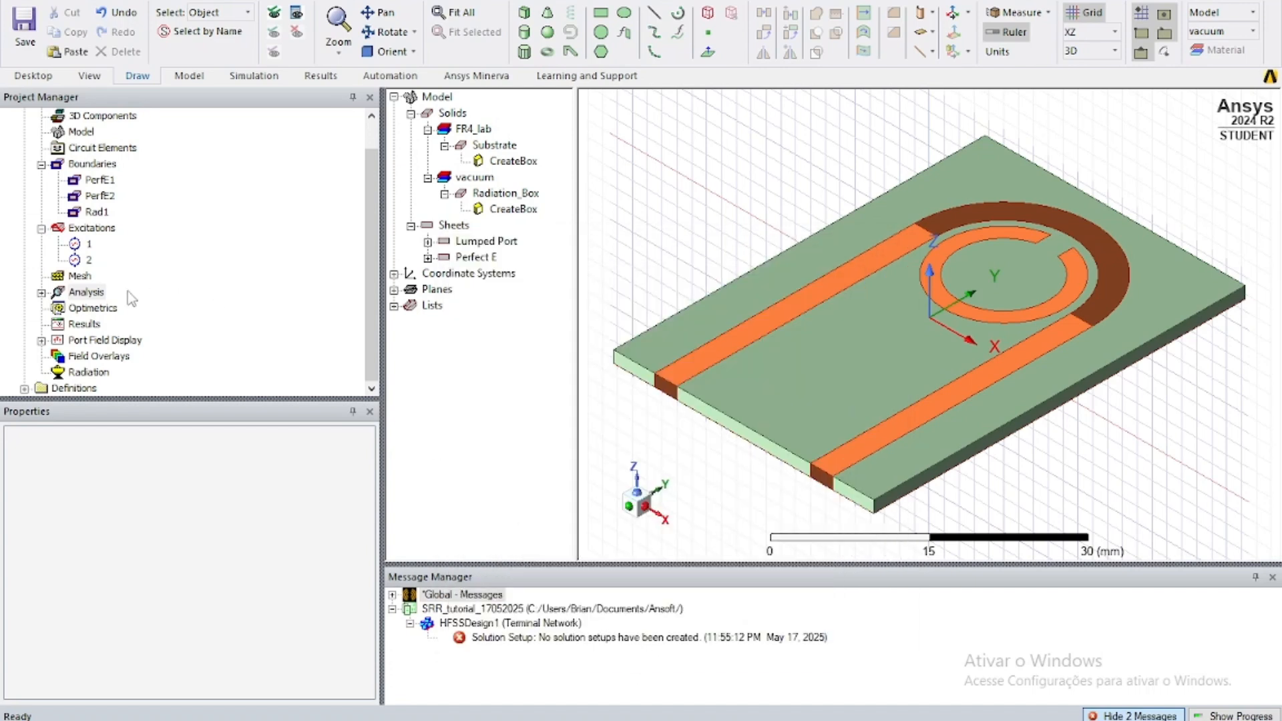
Step: Run a validation check on HFSSDesign1 with Setup1 and its sweep in place, close the report and clear the old project messages
click(42, 292)
click(55, 308)
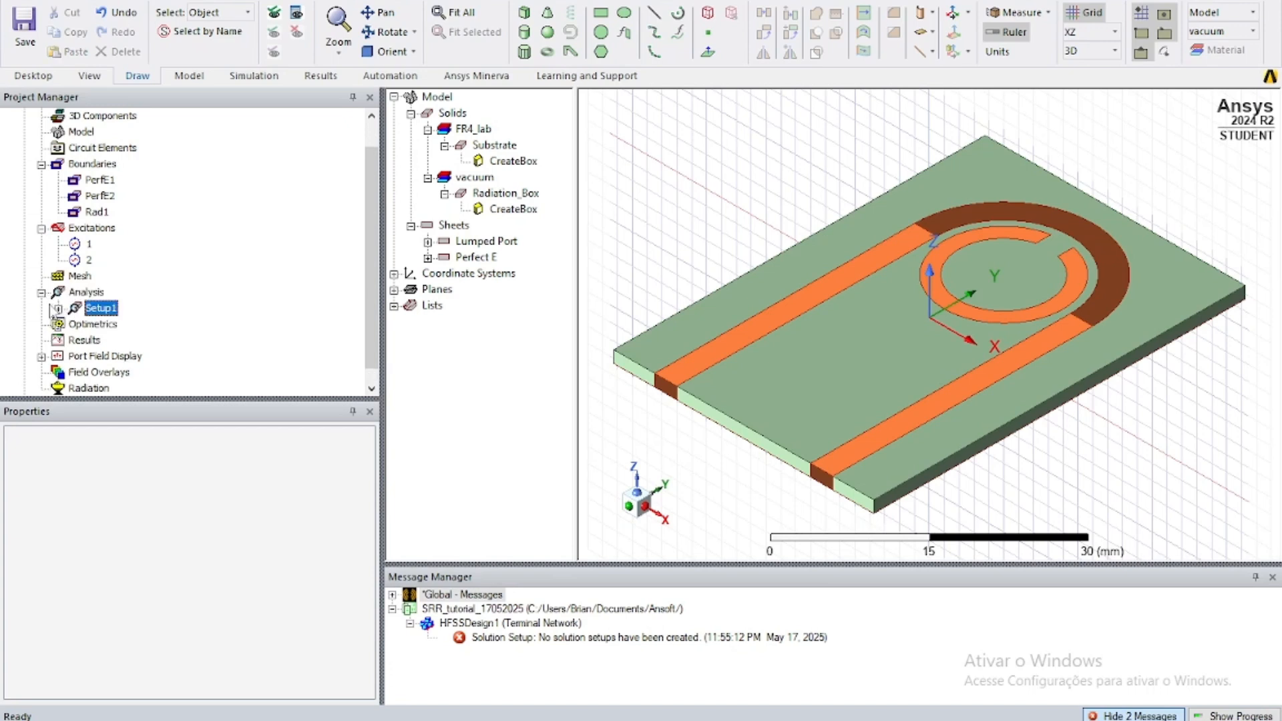
click(57, 309)
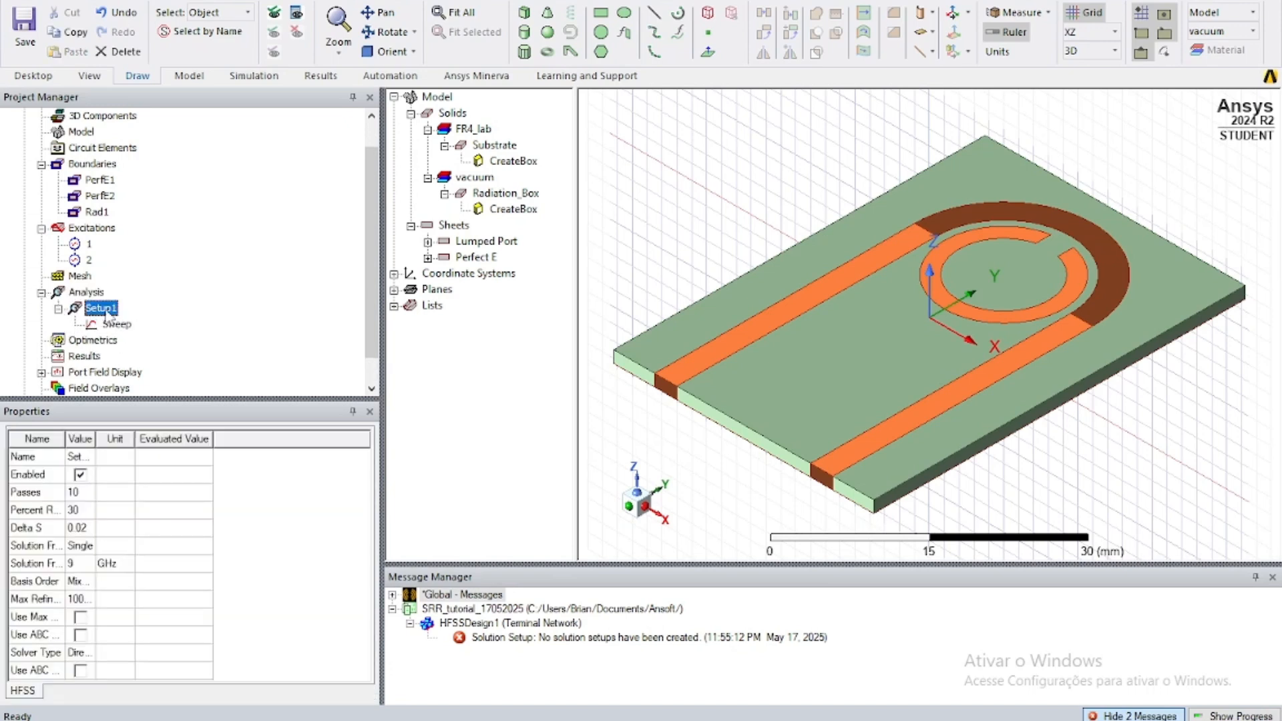
click(257, 5)
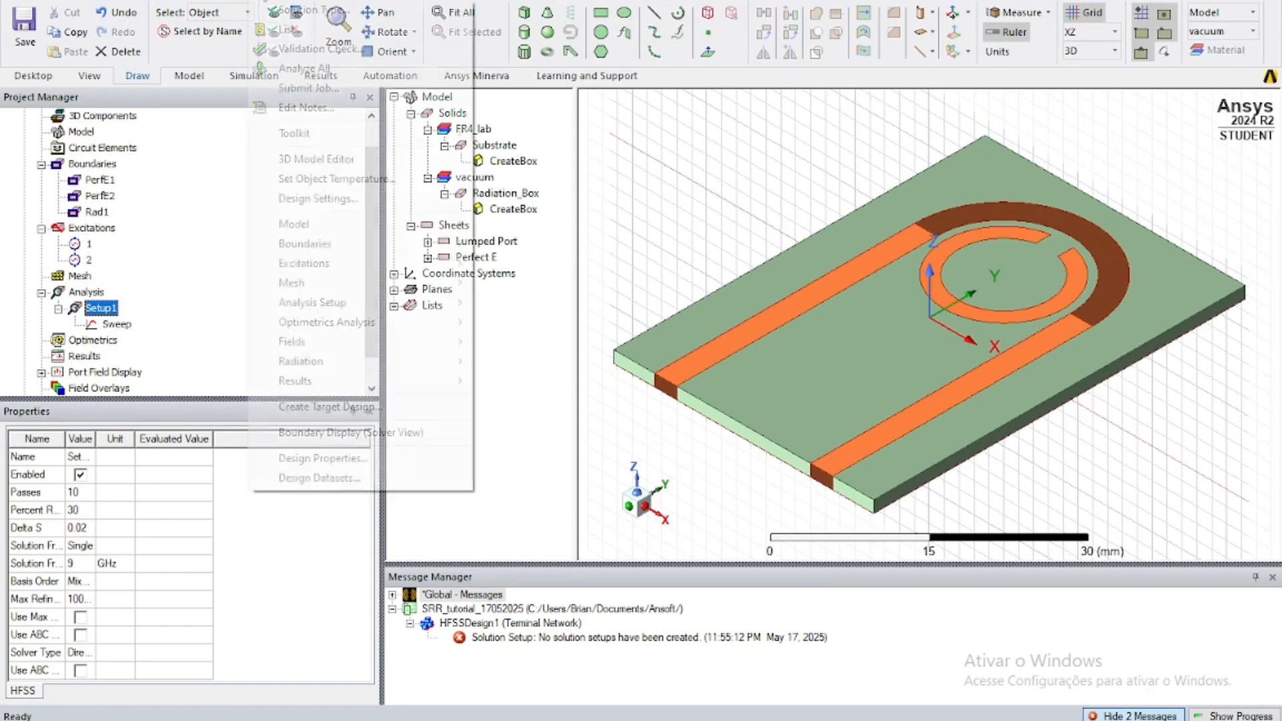
click(294, 49)
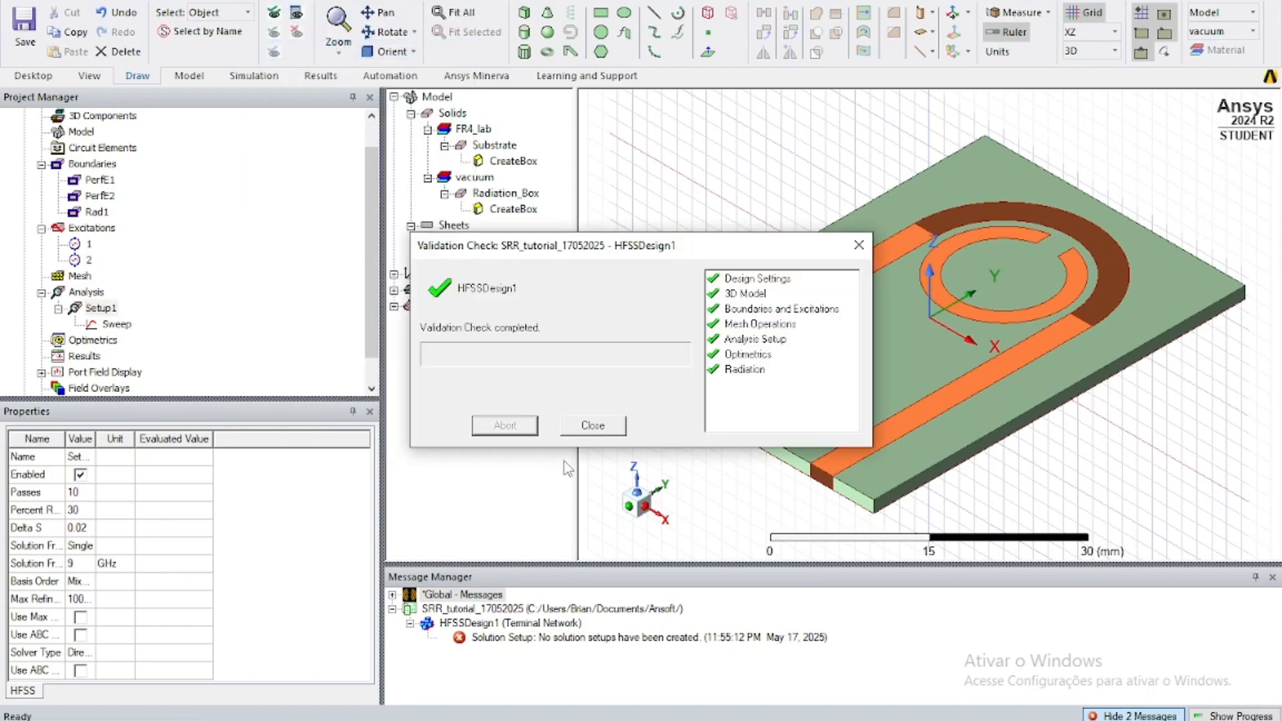
click(592, 425)
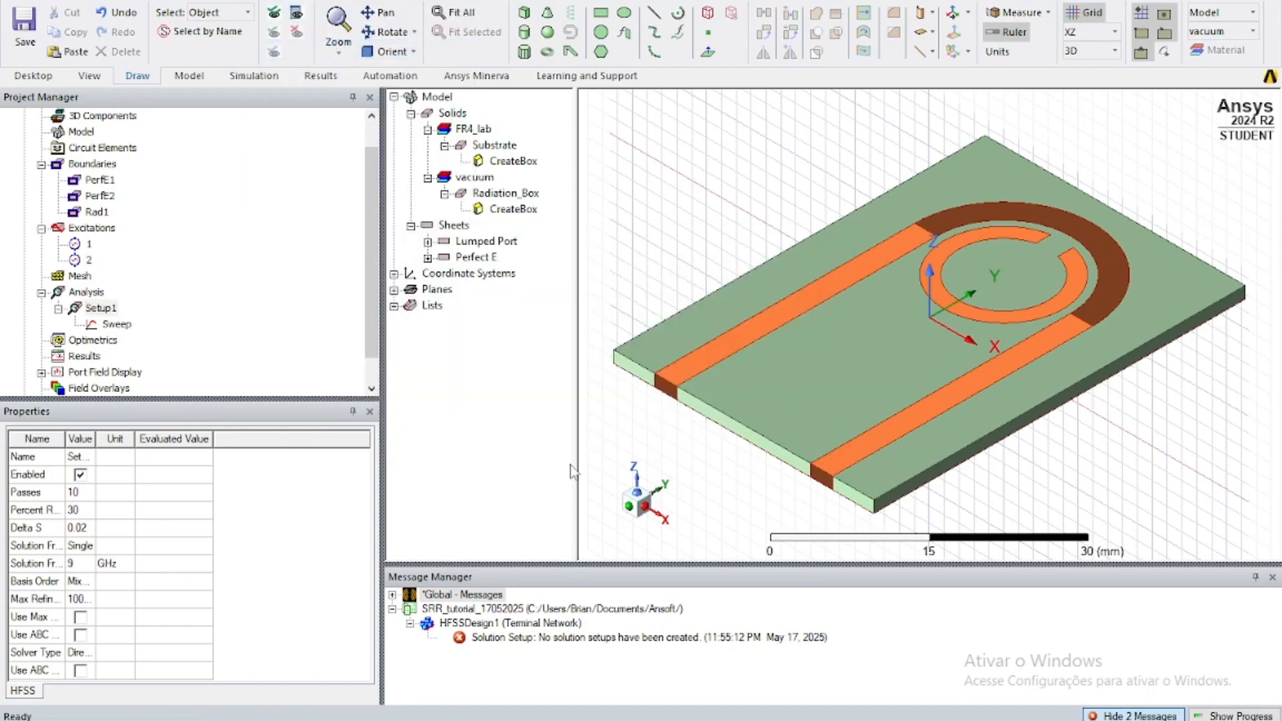
right_click(505, 638)
click(543, 555)
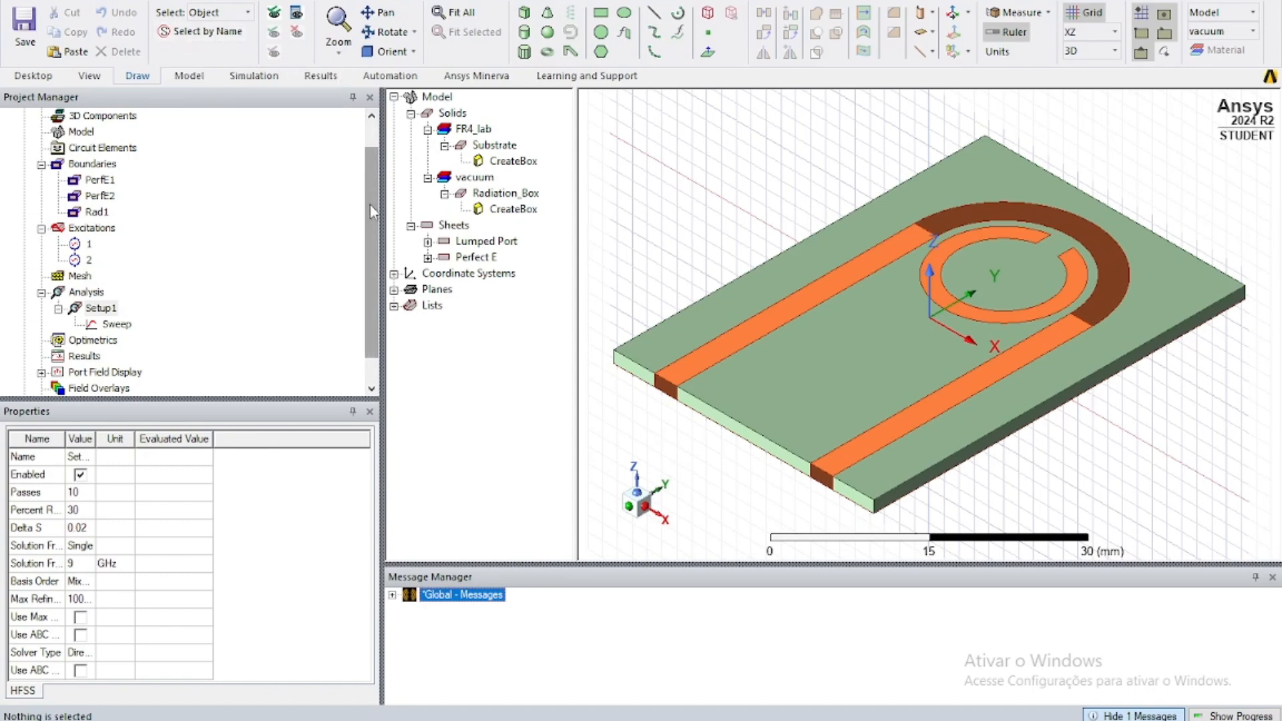
Step: Run the analysis of the frequency sweep under Setup1
drag(370, 205, 367, 170)
click(264, 2)
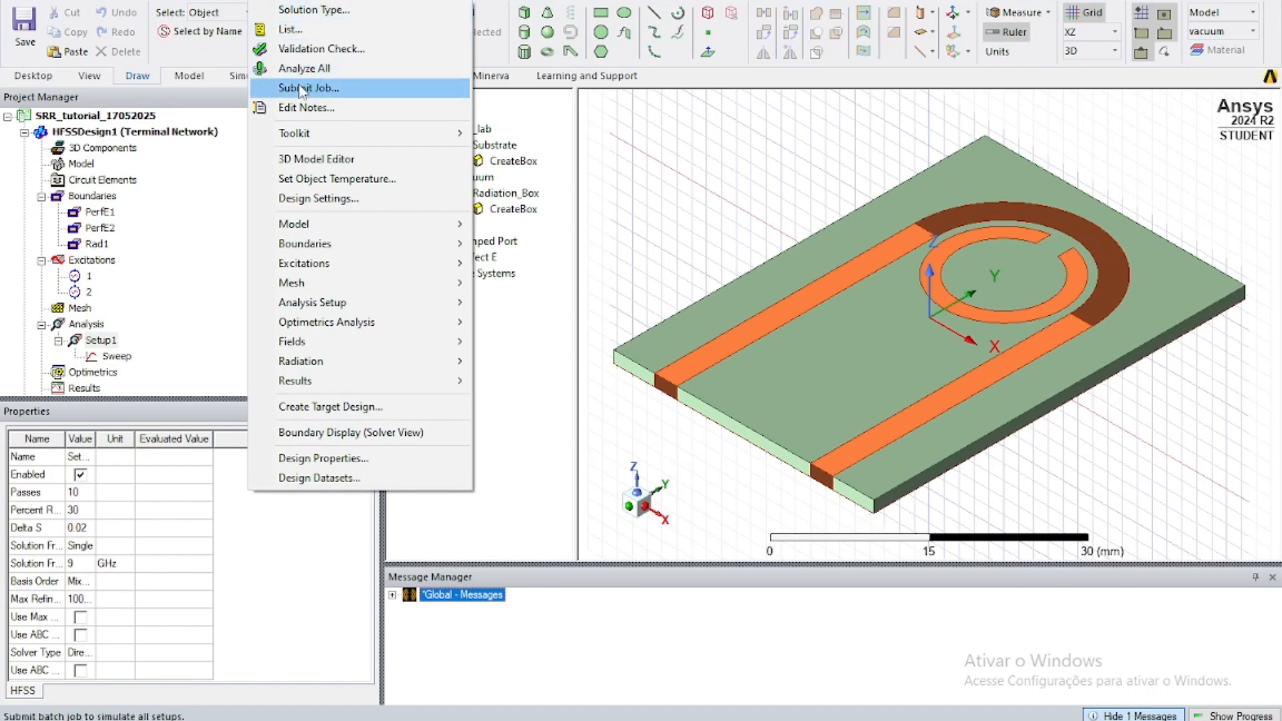
click(199, 167)
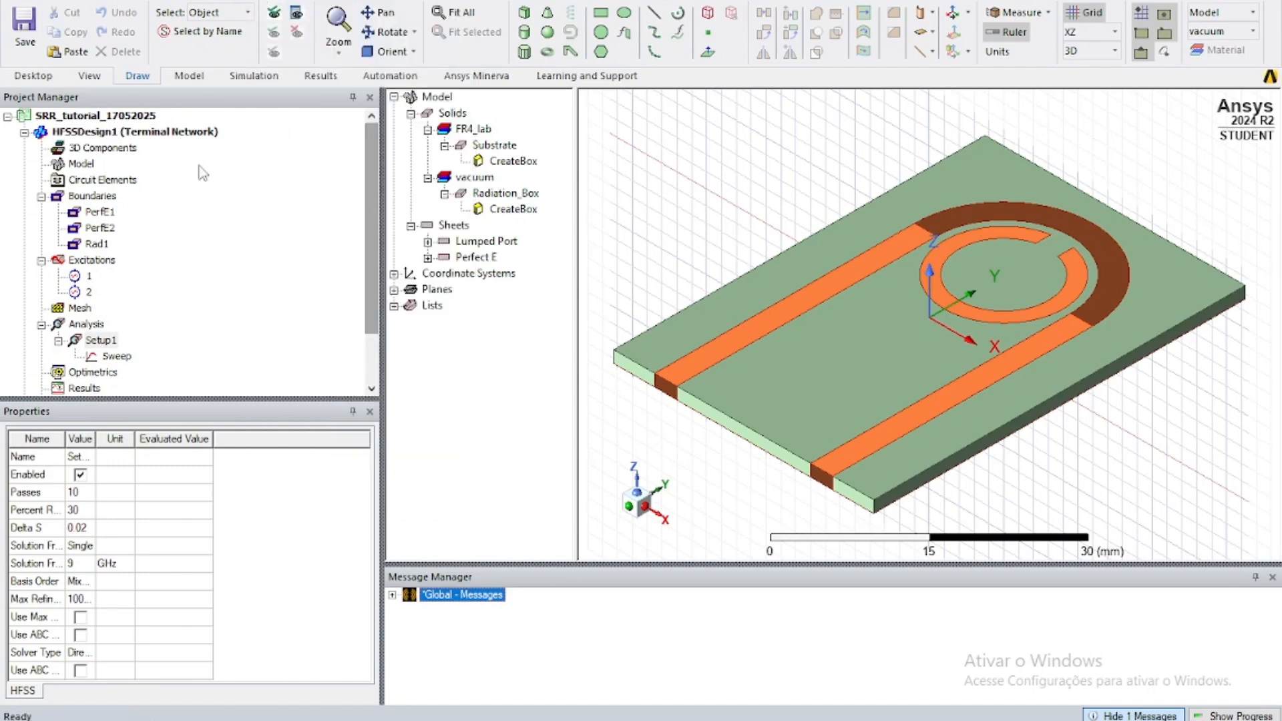
right_click(117, 355)
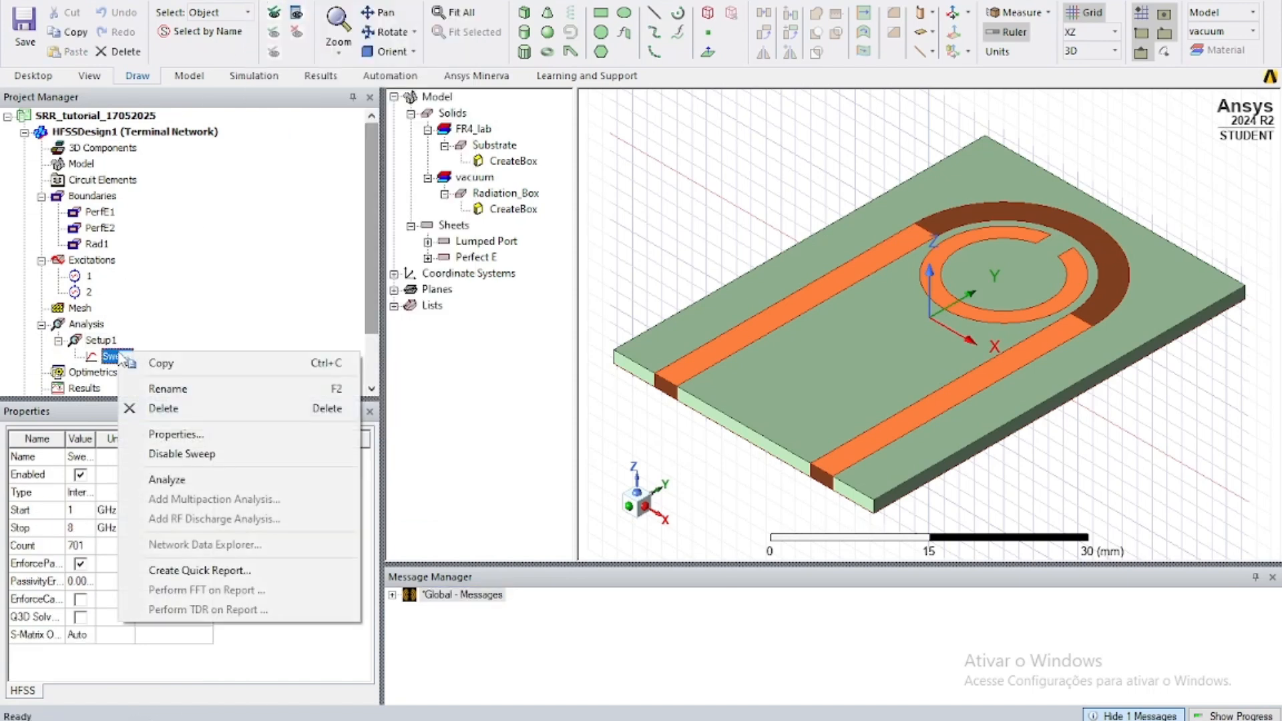
click(167, 479)
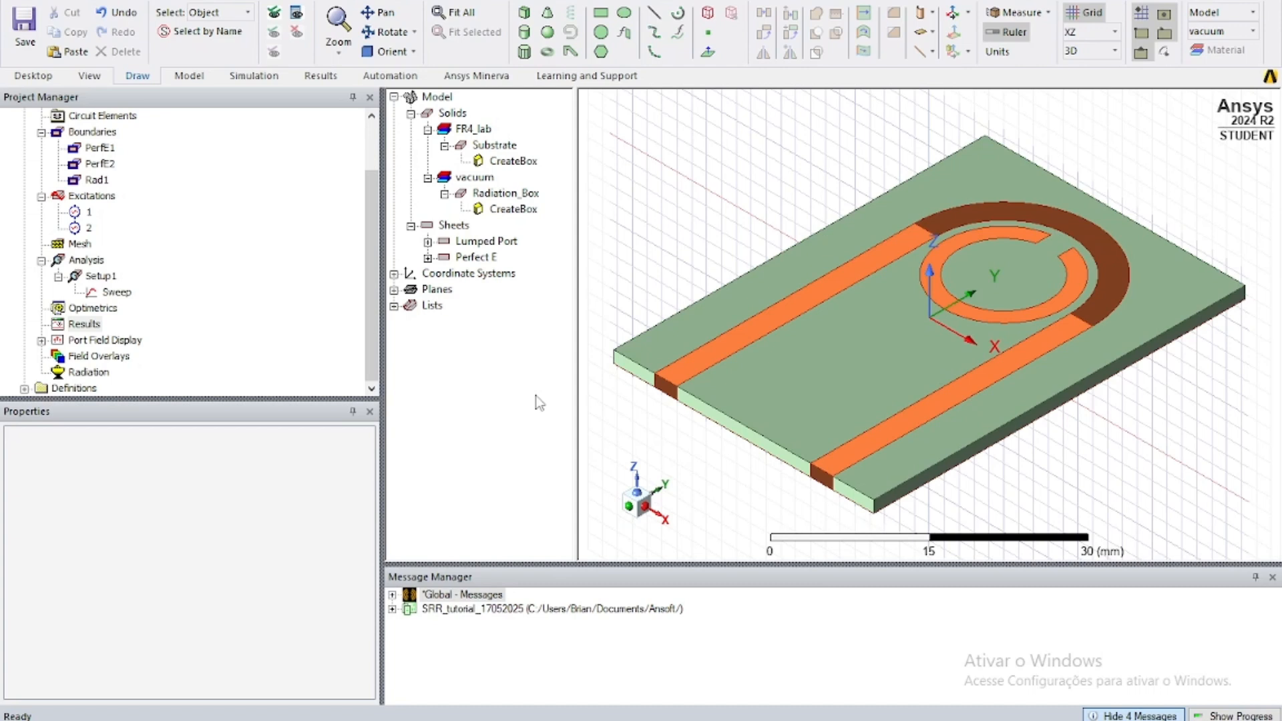
Step: Create a modal solution rectangular plot of S(1,1) and S(2,1) in dB over frequency from Setup1 : Sweep, and close the report dialog
right_click(95, 327)
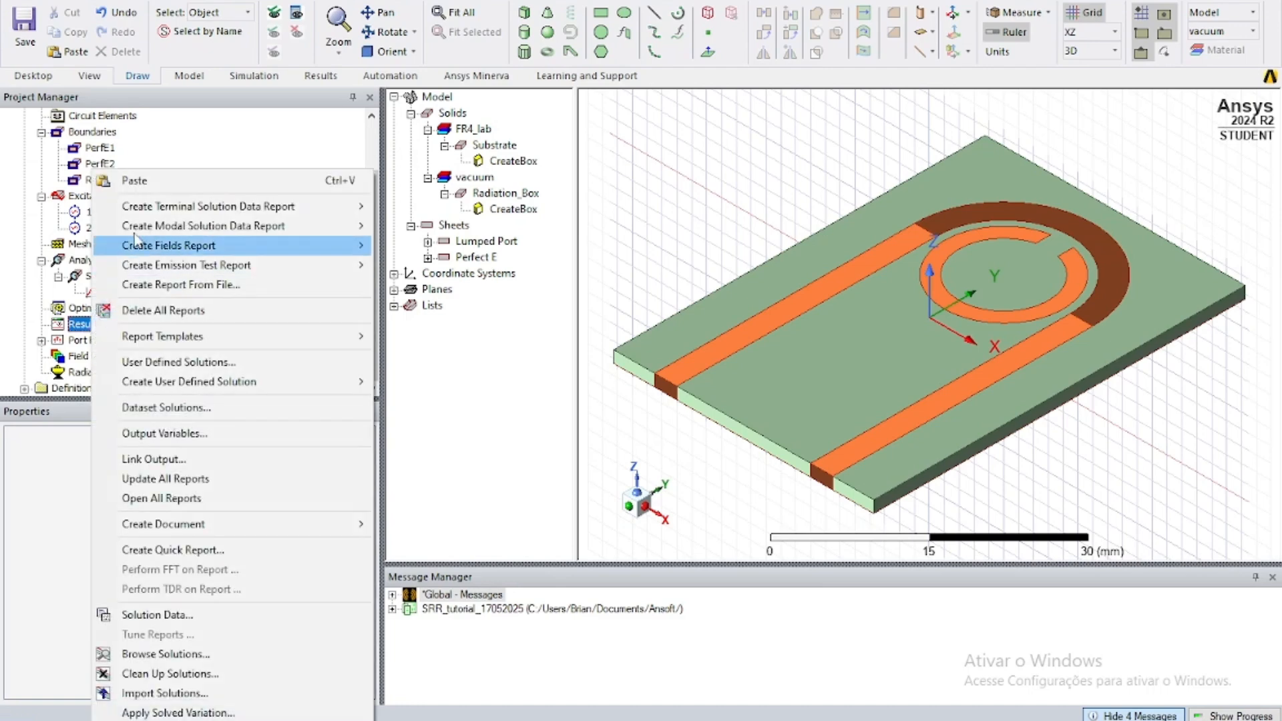
mouse_move(145, 228)
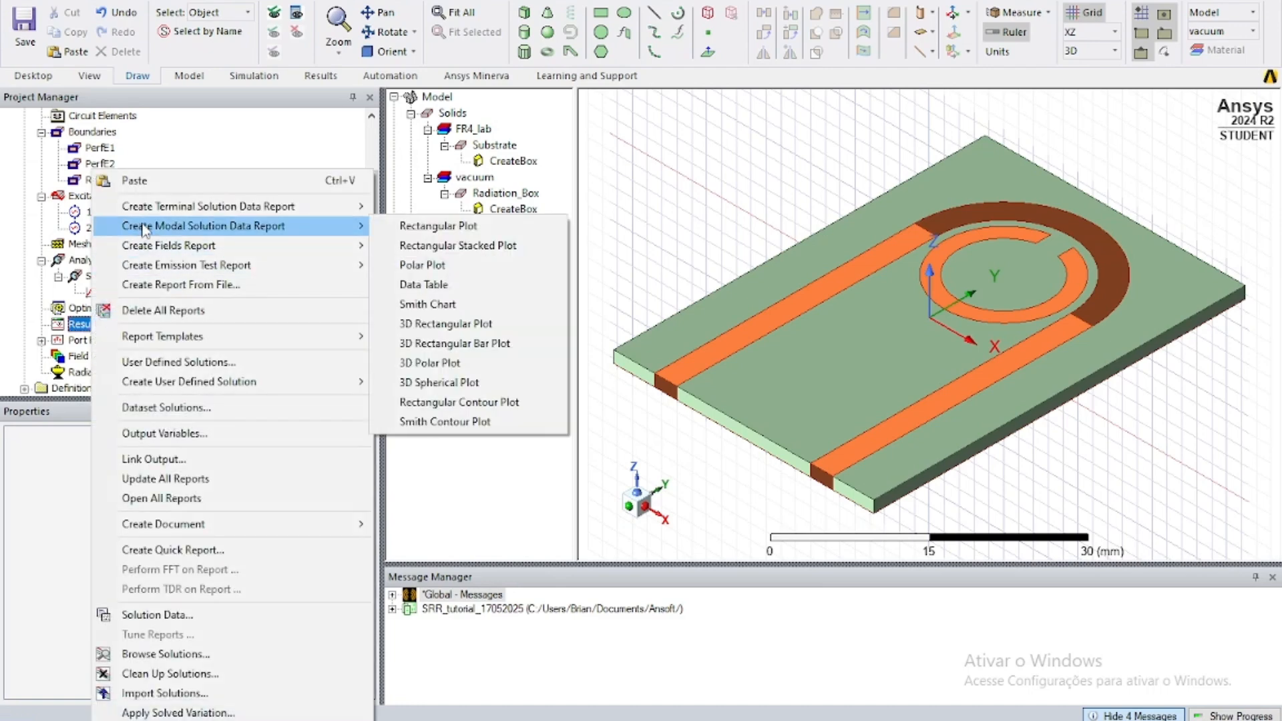
click(452, 227)
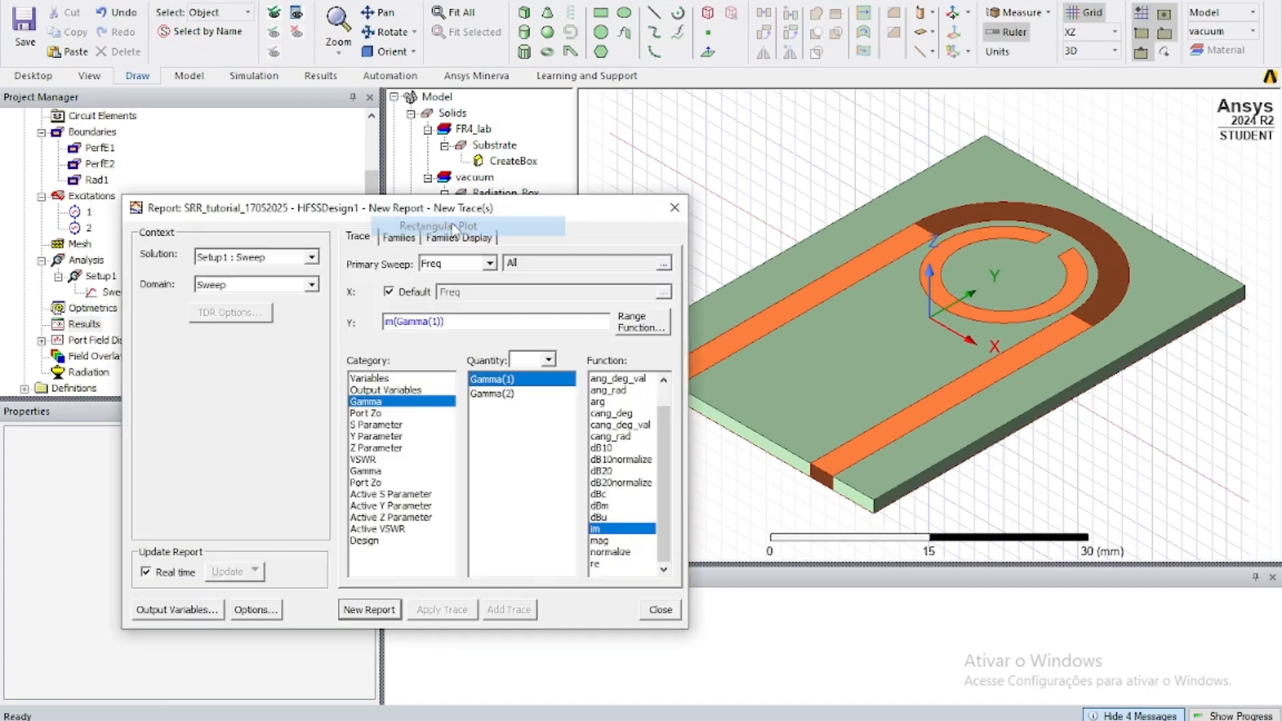
click(385, 426)
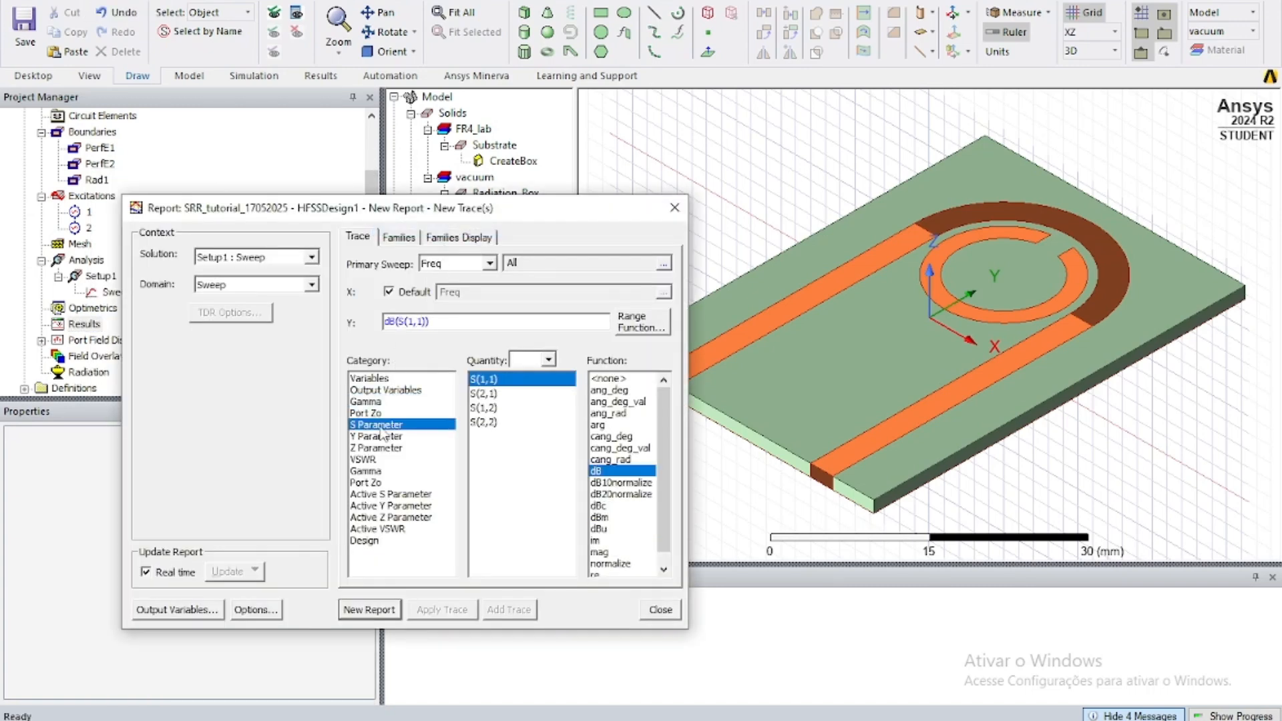
ctrl+click(494, 395)
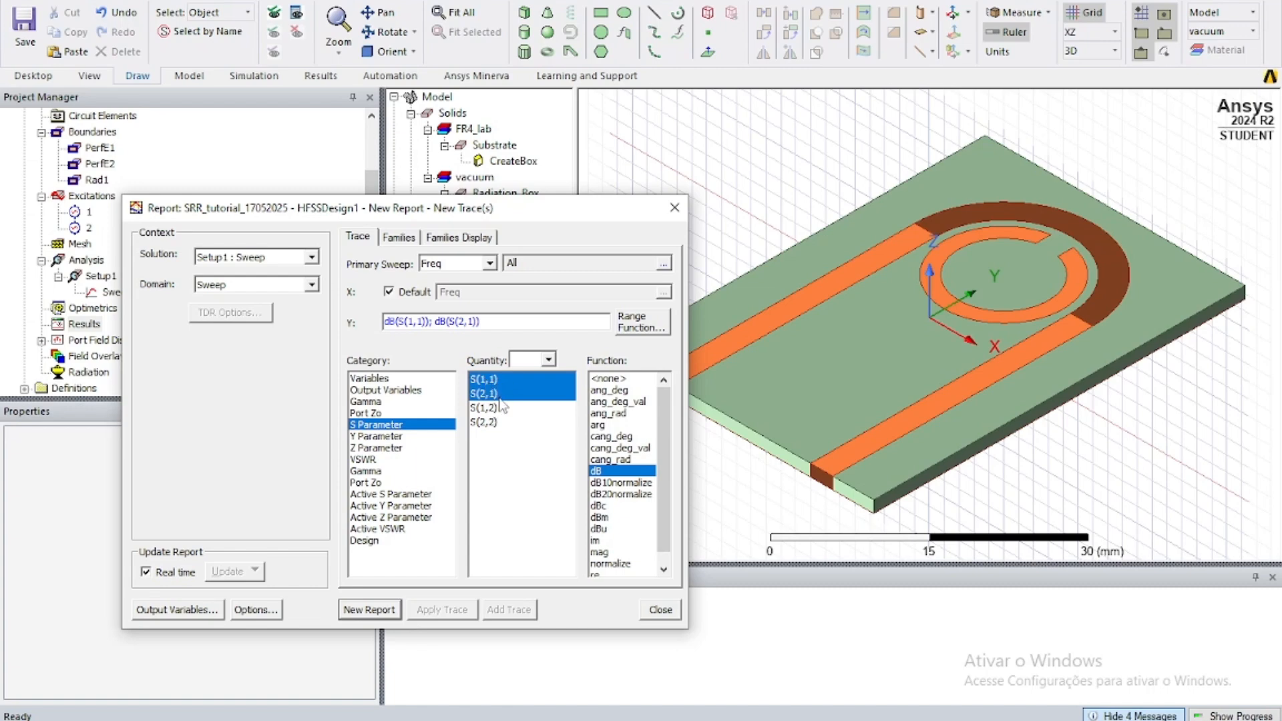
click(371, 611)
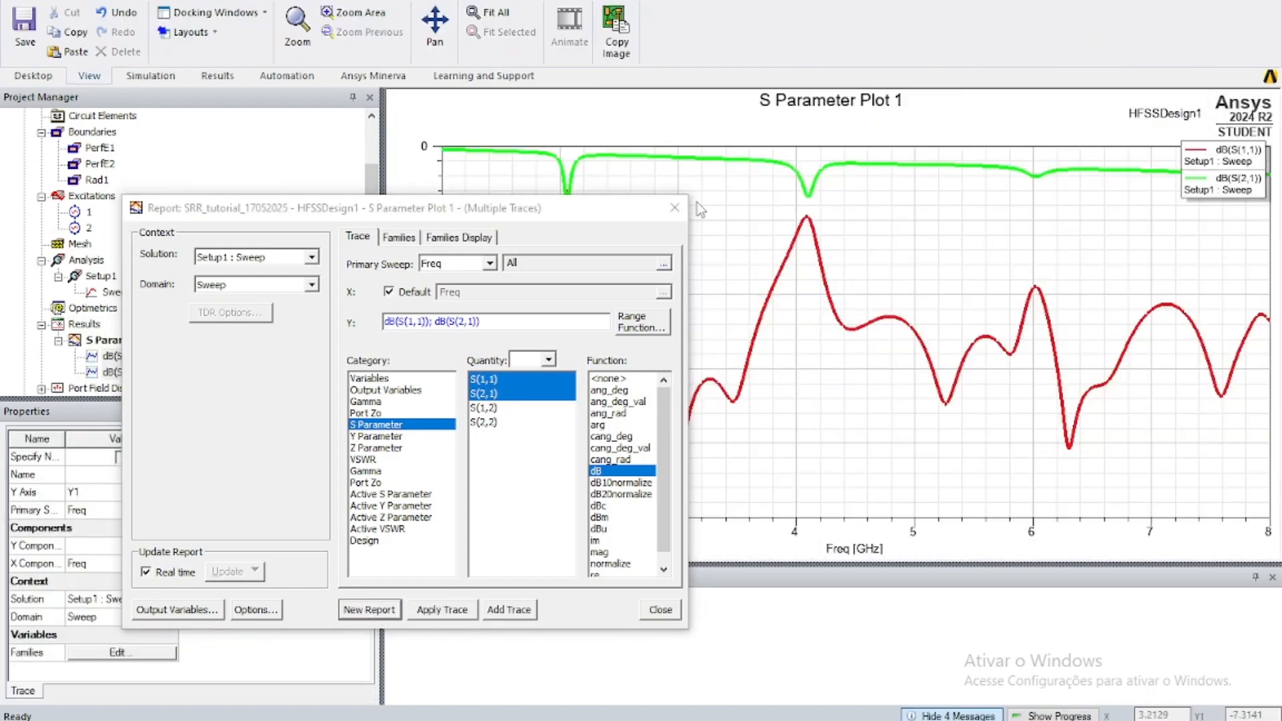
click(674, 209)
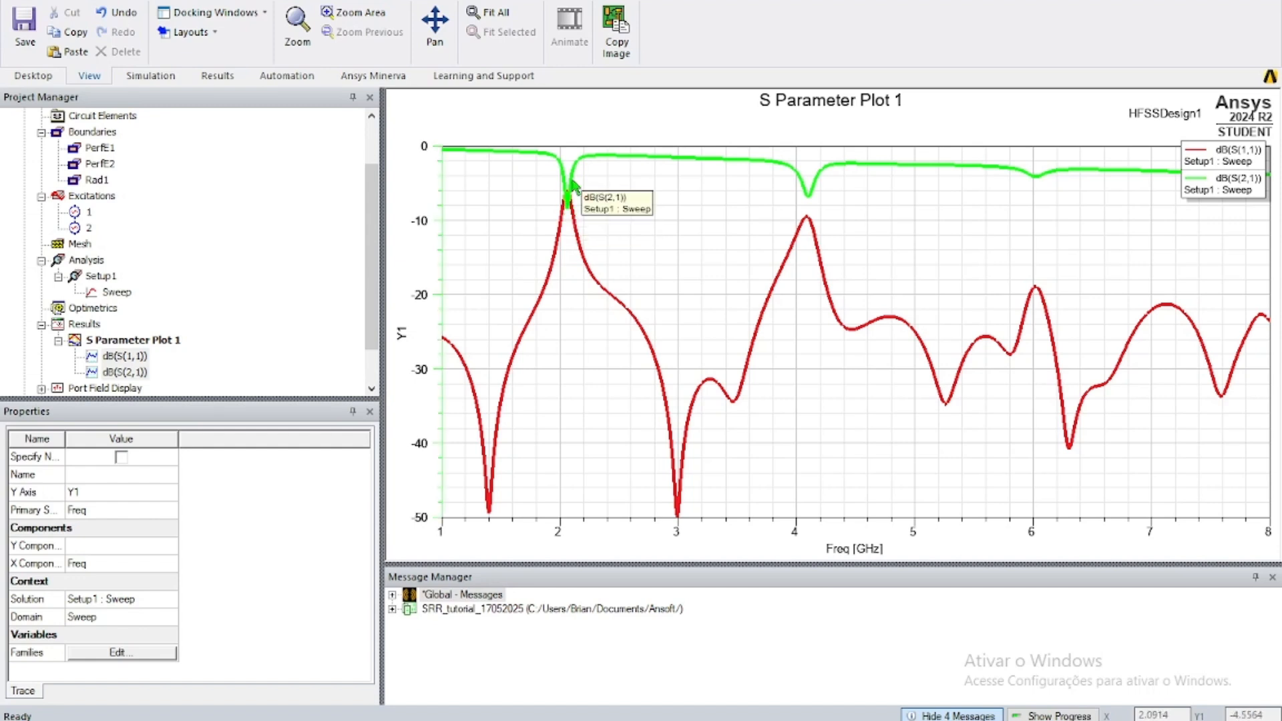
Step: Add markers to S Parameter Plot 1 at the S(2,1) dip near 2.06 GHz and the S(1,1) dip near 1.4 GHz
right_click(569, 205)
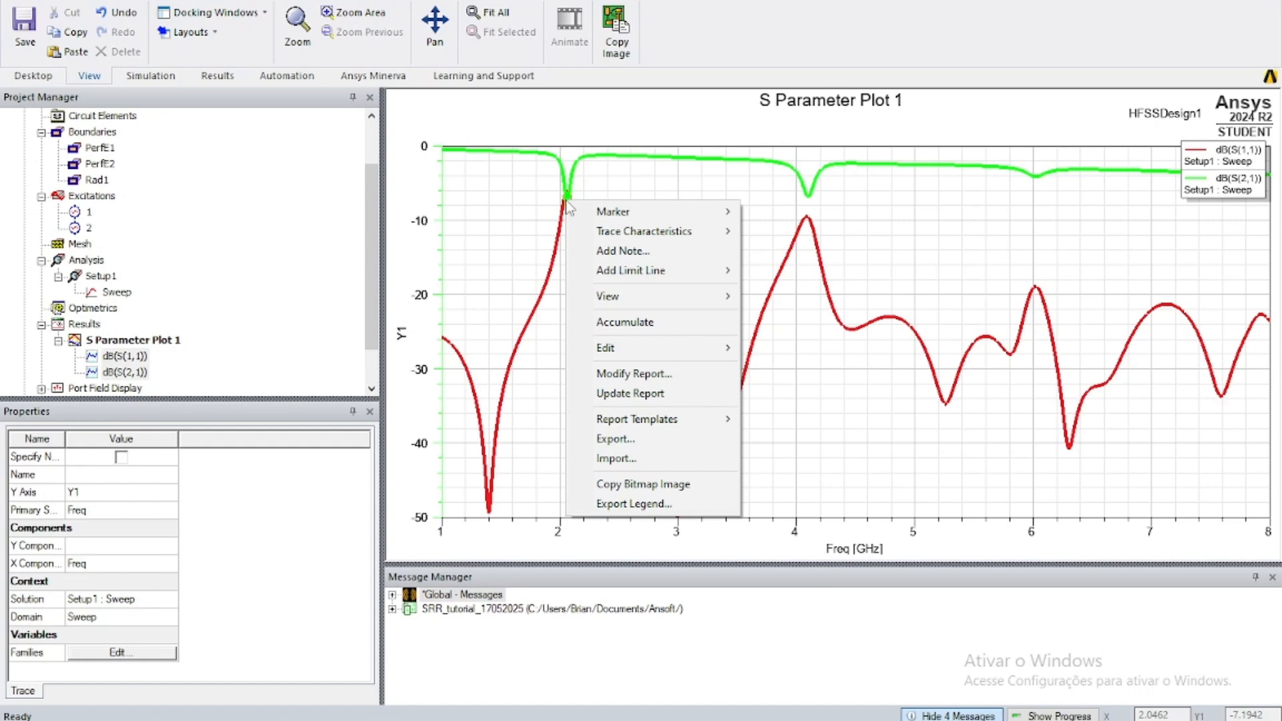
mouse_move(651, 211)
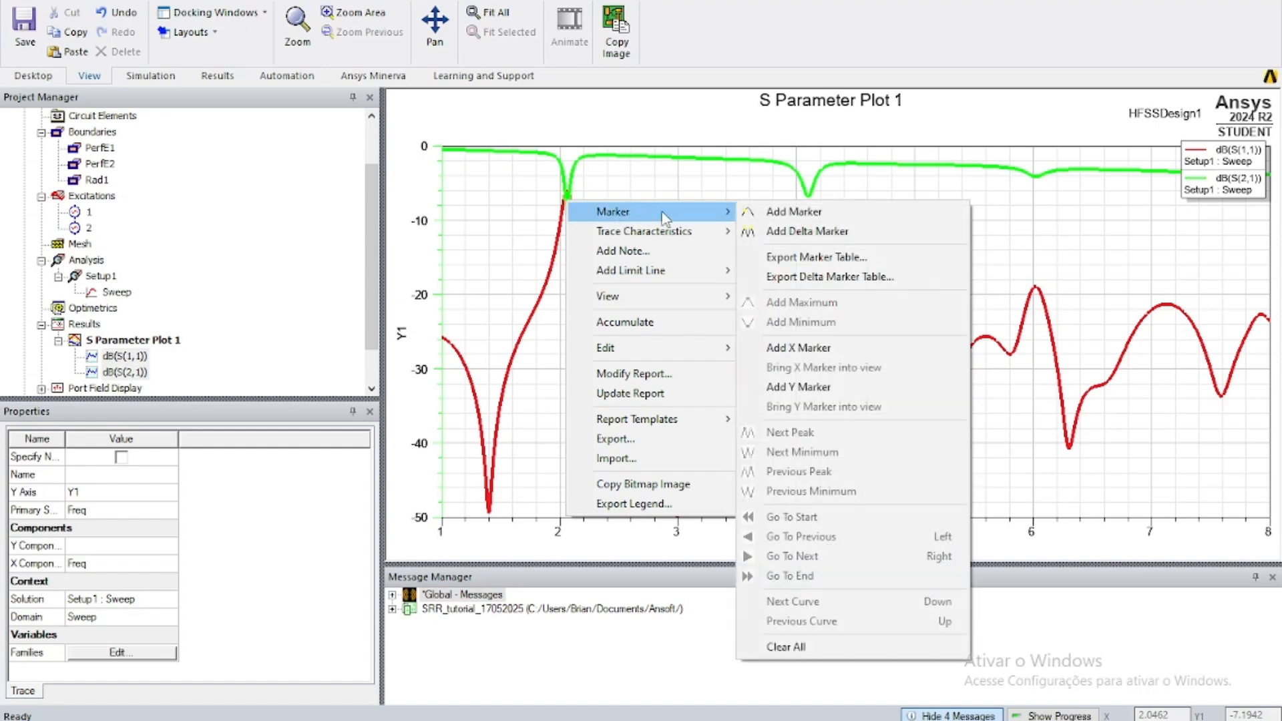
click(775, 211)
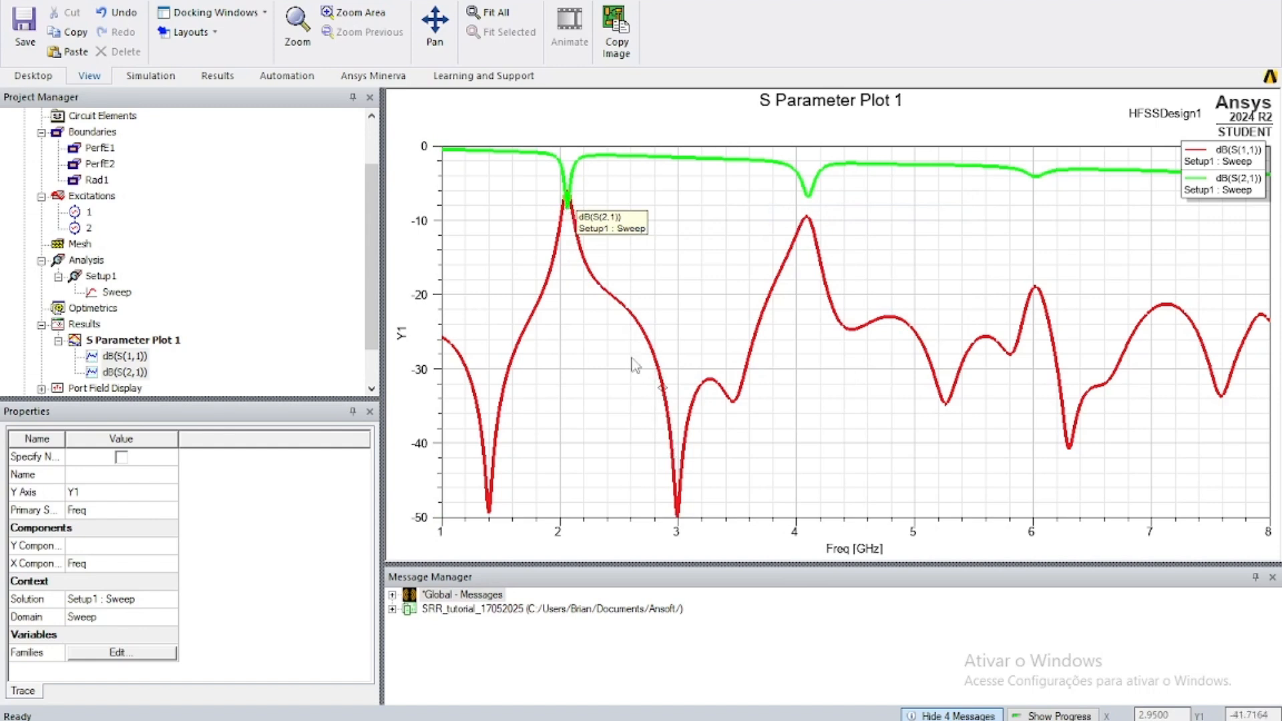
click(570, 213)
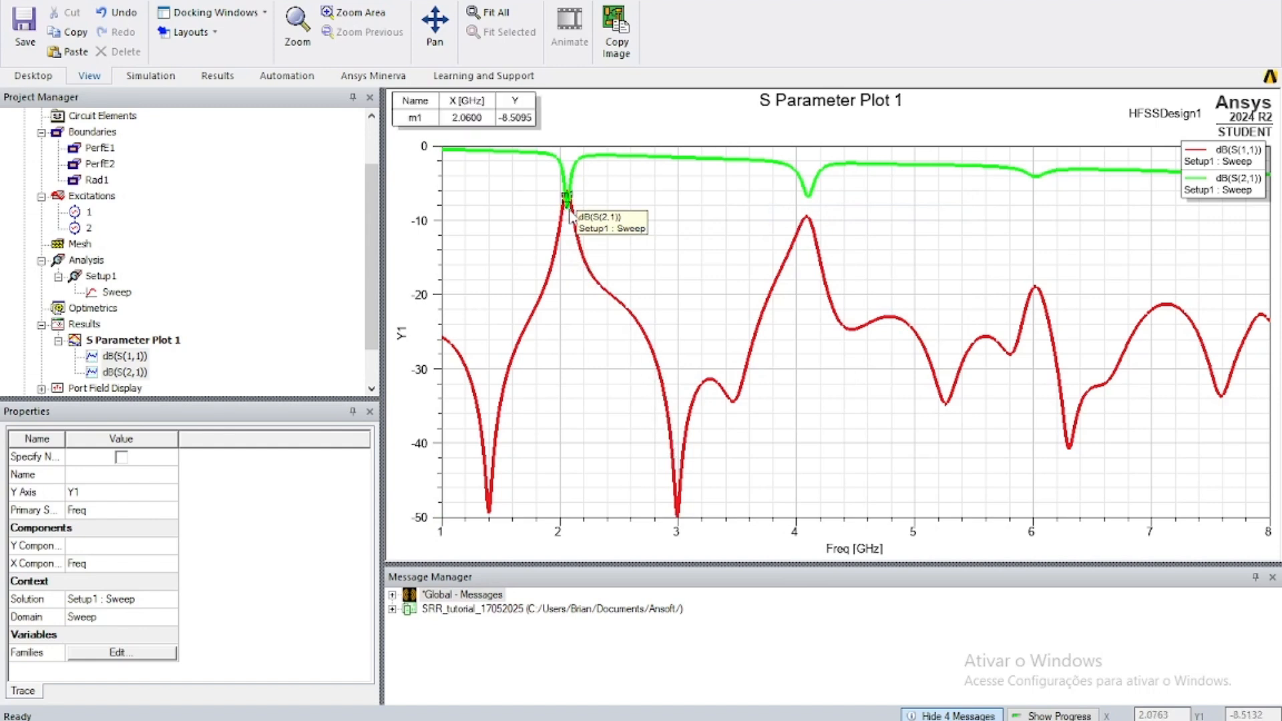
key(ctrl+z)
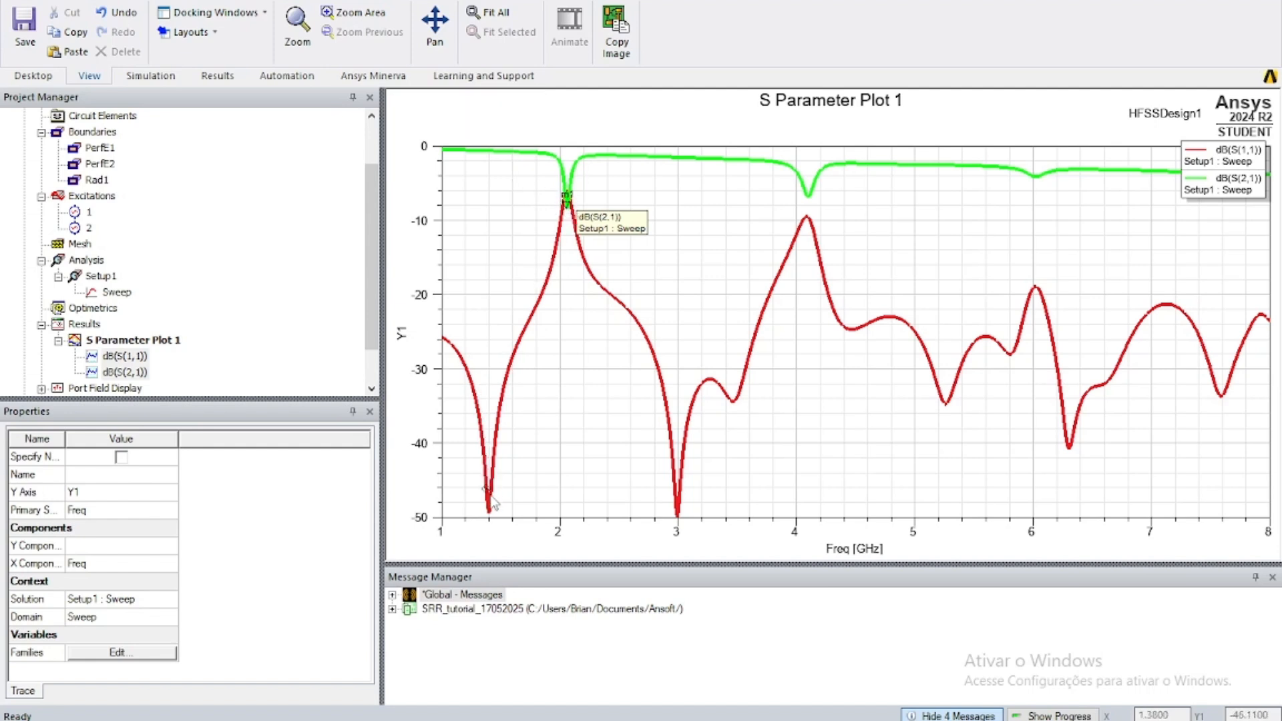
click(489, 513)
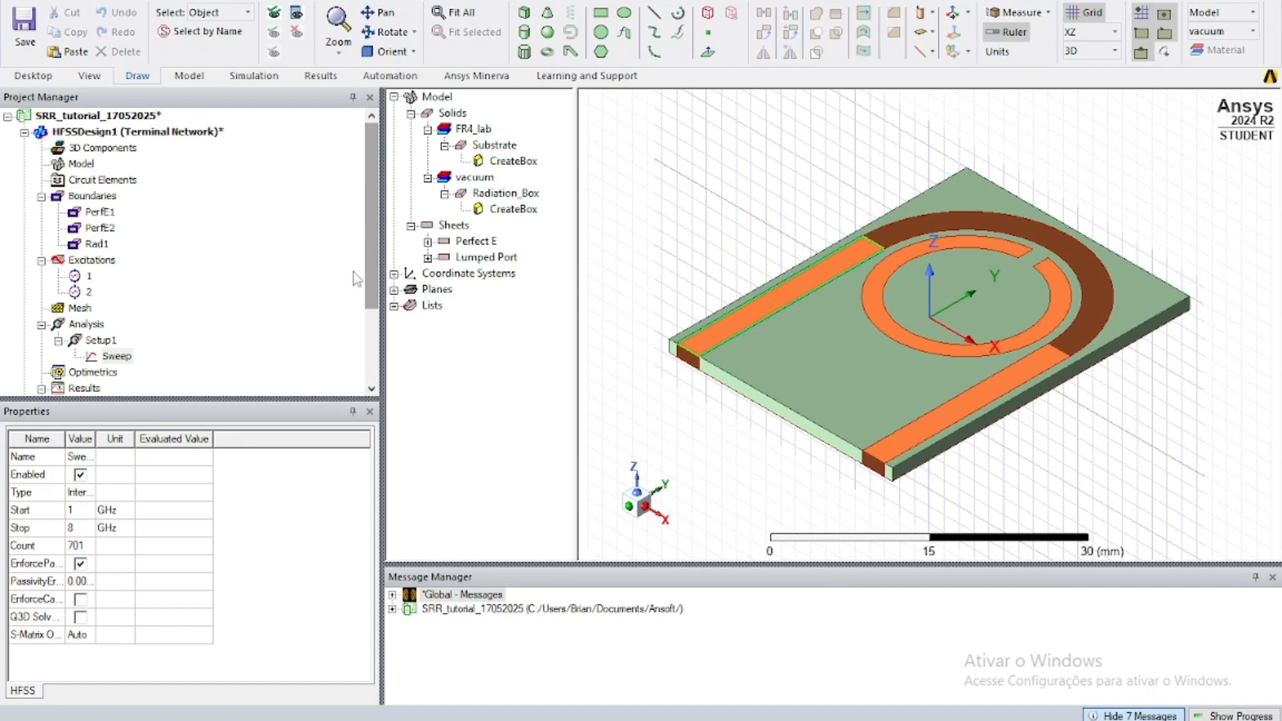
Step: Create a second modal rectangular plot of S(1,1) and S(2,1) in dB from Setup1 : Sweep, and move its legend off the upper curves
drag(371, 251, 368, 325)
right_click(124, 296)
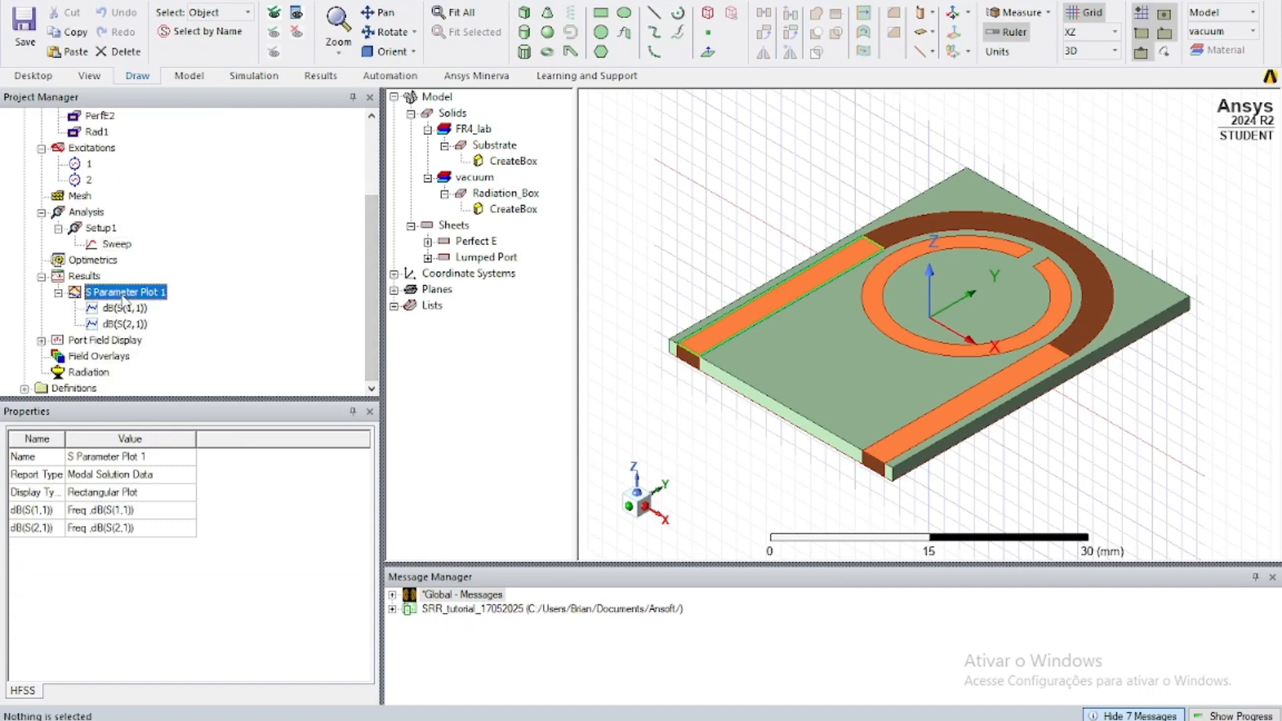
click(118, 244)
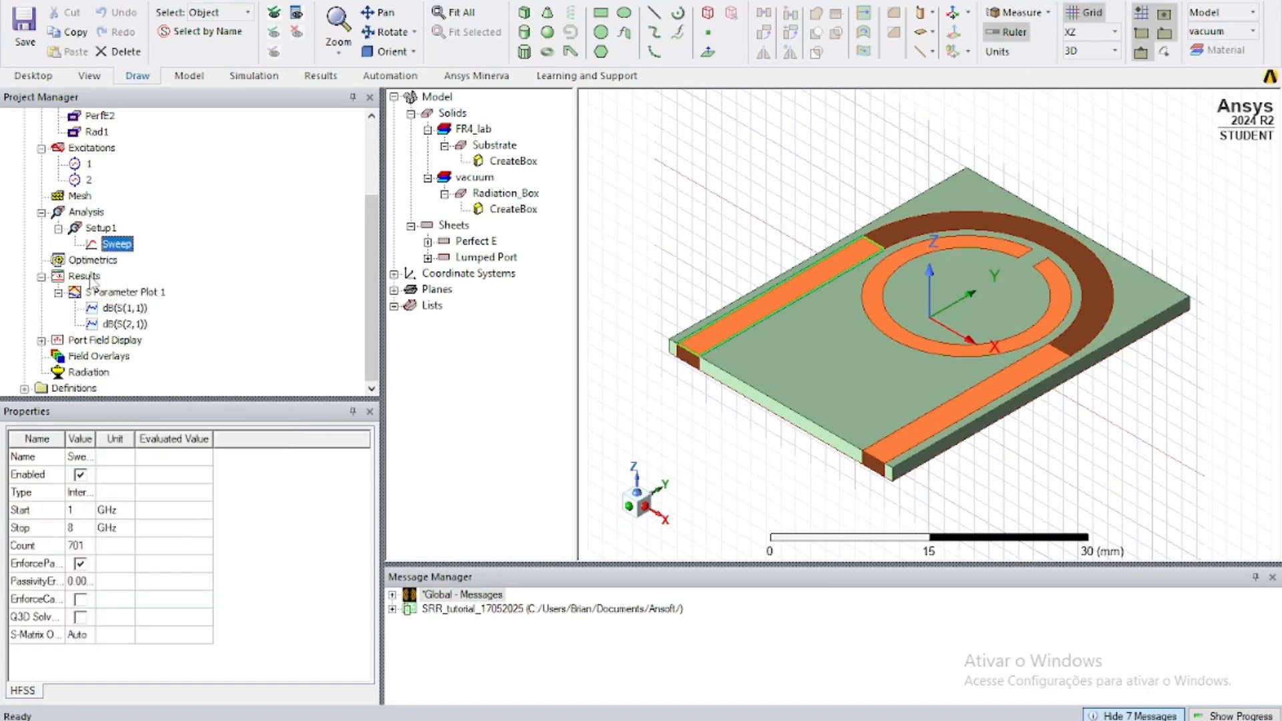
right_click(86, 280)
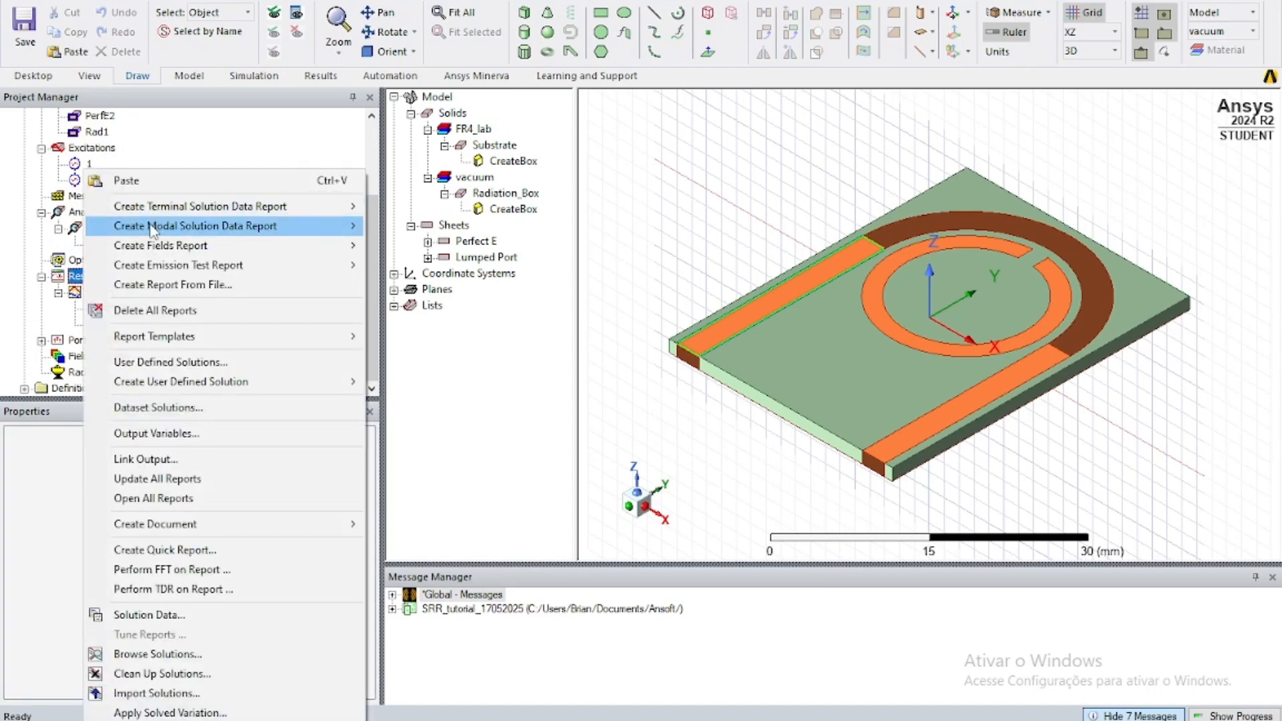
mouse_move(152, 227)
click(385, 225)
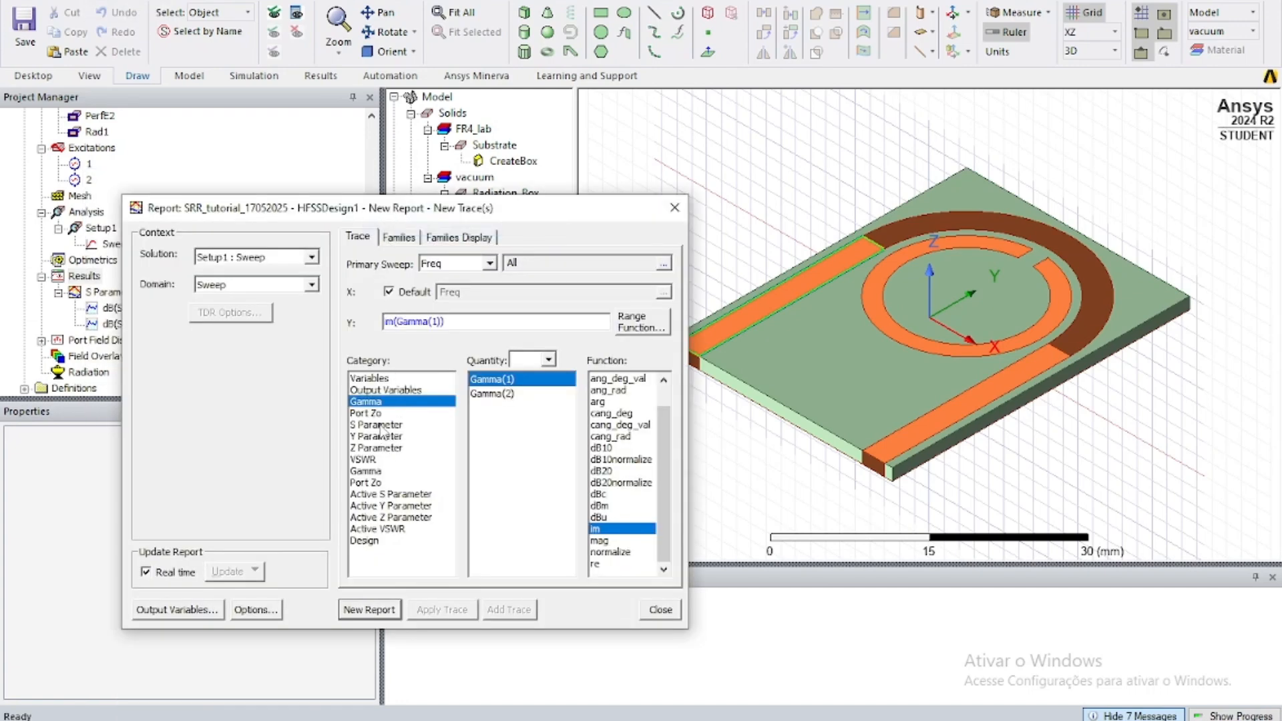
click(384, 425)
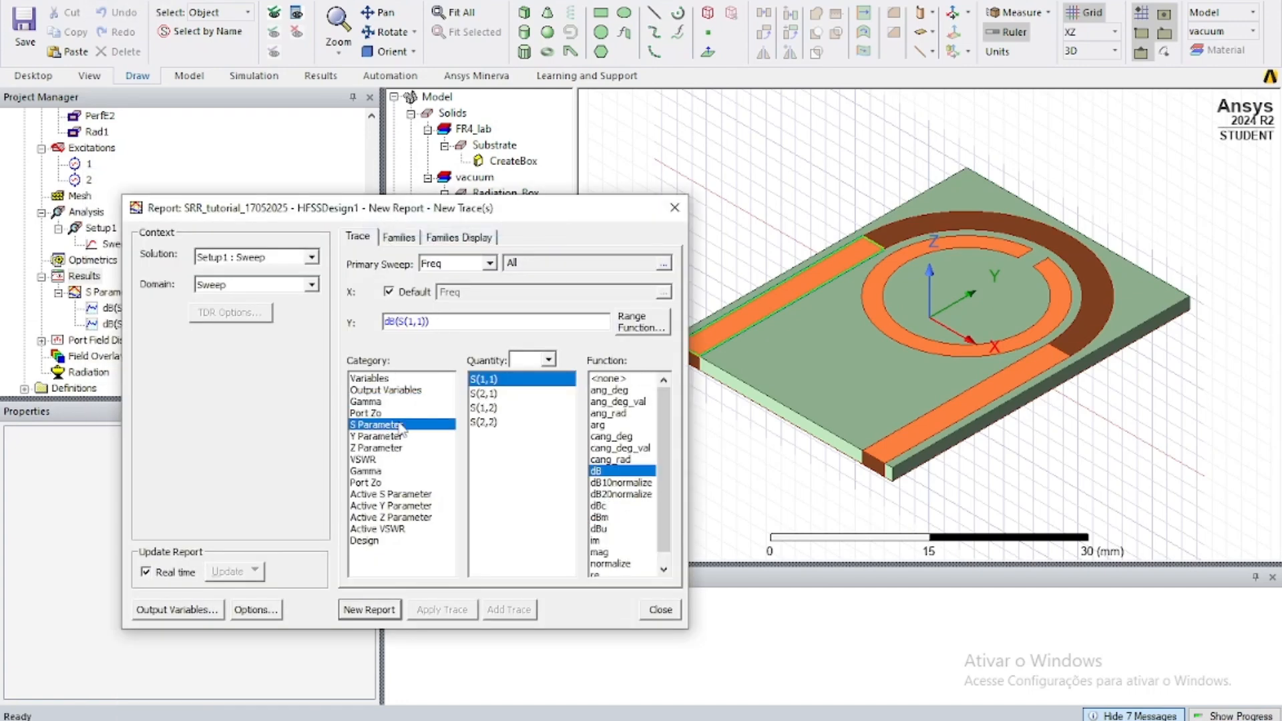
ctrl+click(486, 394)
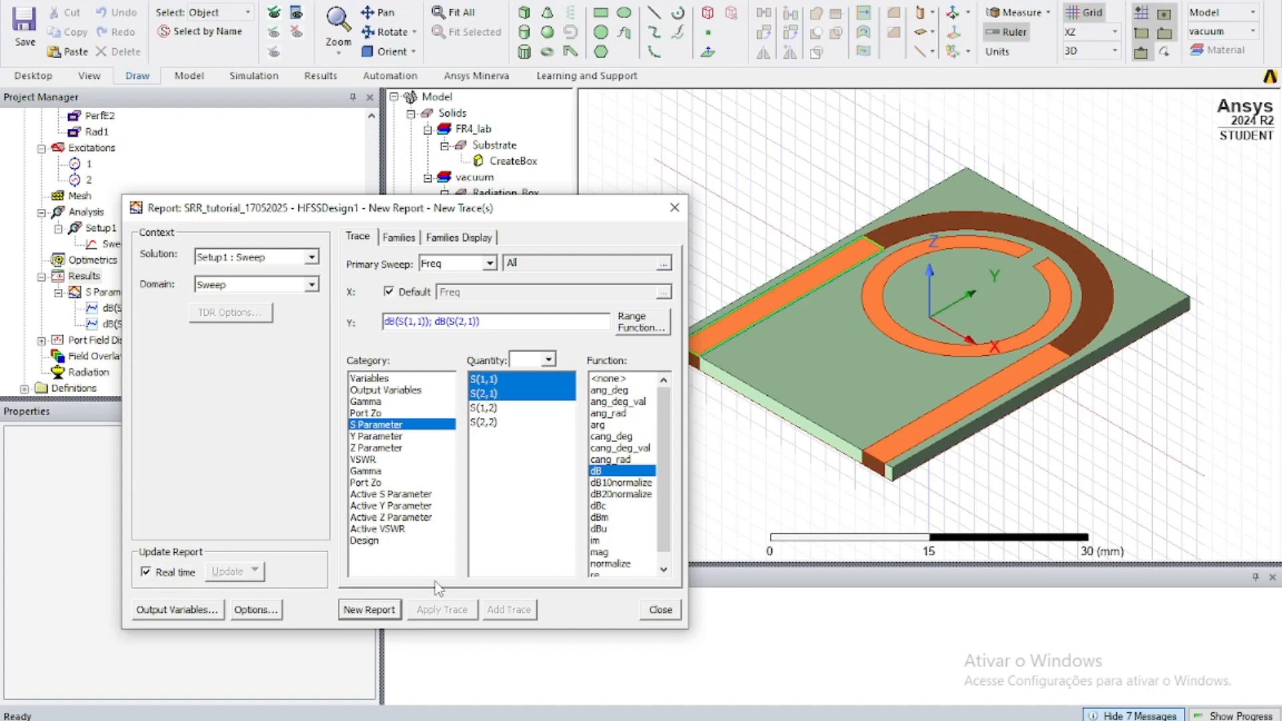
click(351, 601)
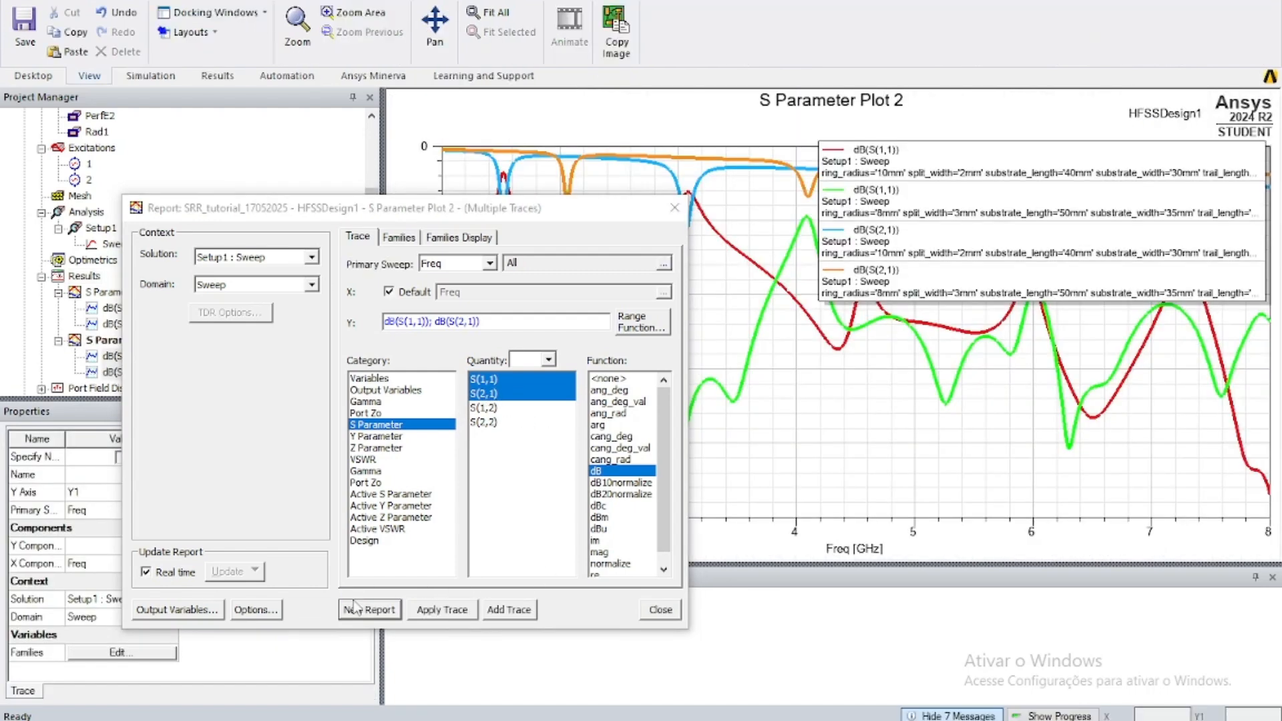
click(674, 208)
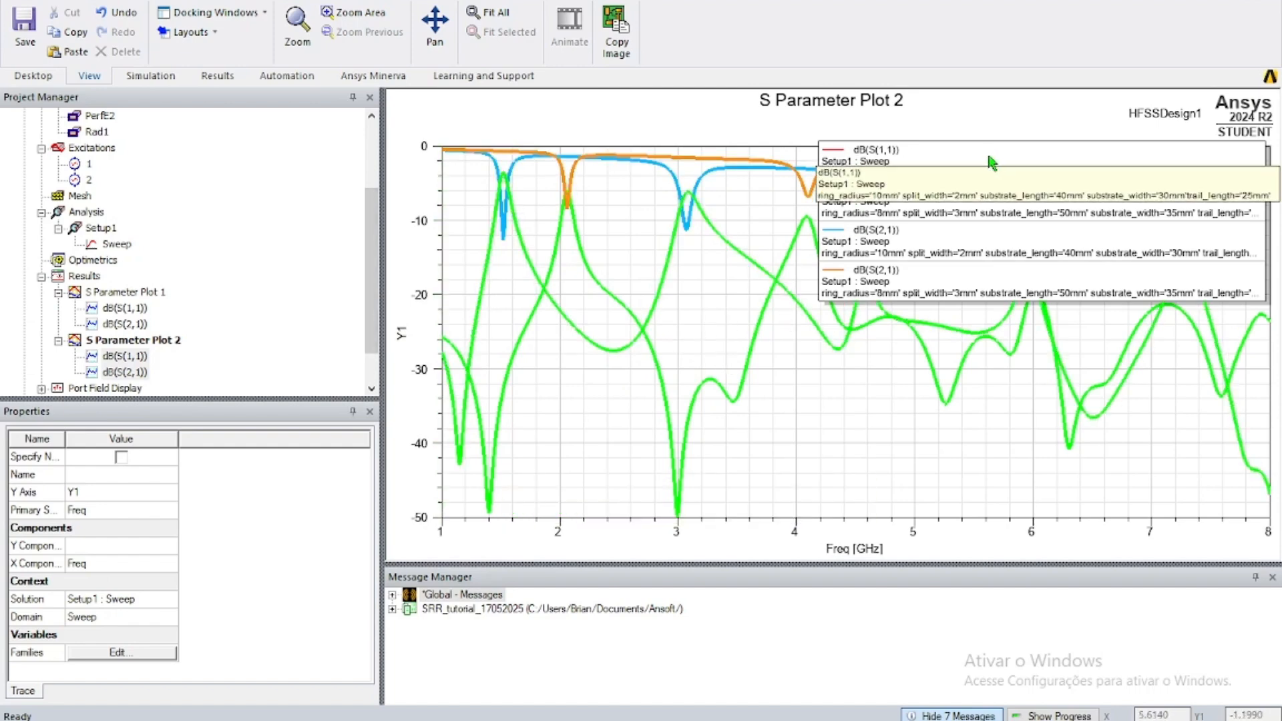
drag(991, 162, 1217, 335)
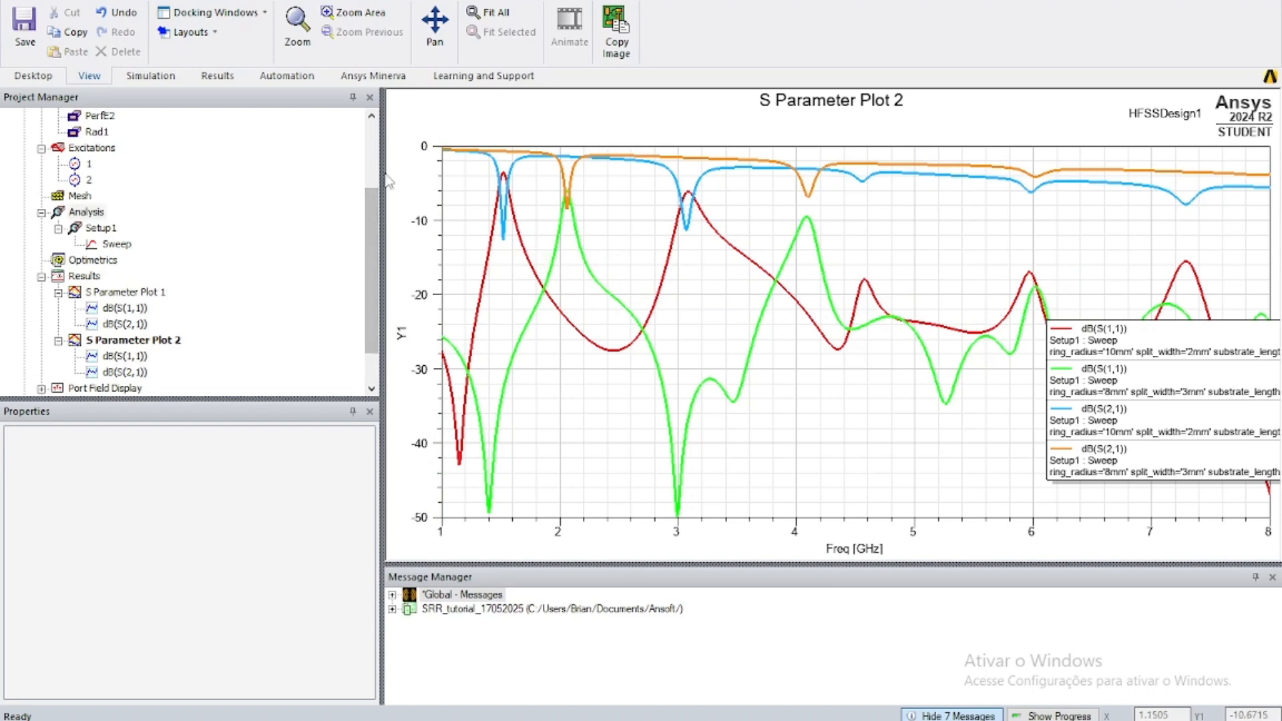
Step: Review the design variables of HFSSDesign1 and show its 3D model
drag(371, 208, 370, 121)
click(121, 133)
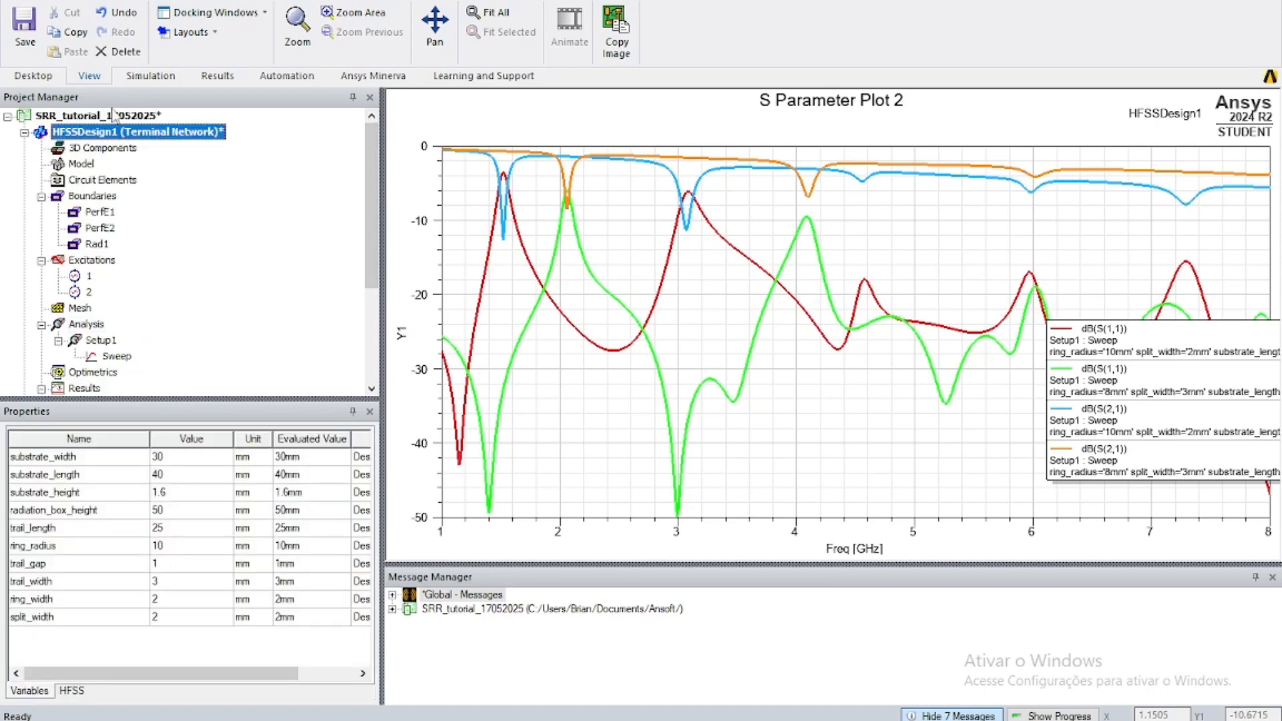
double_click(132, 133)
click(132, 133)
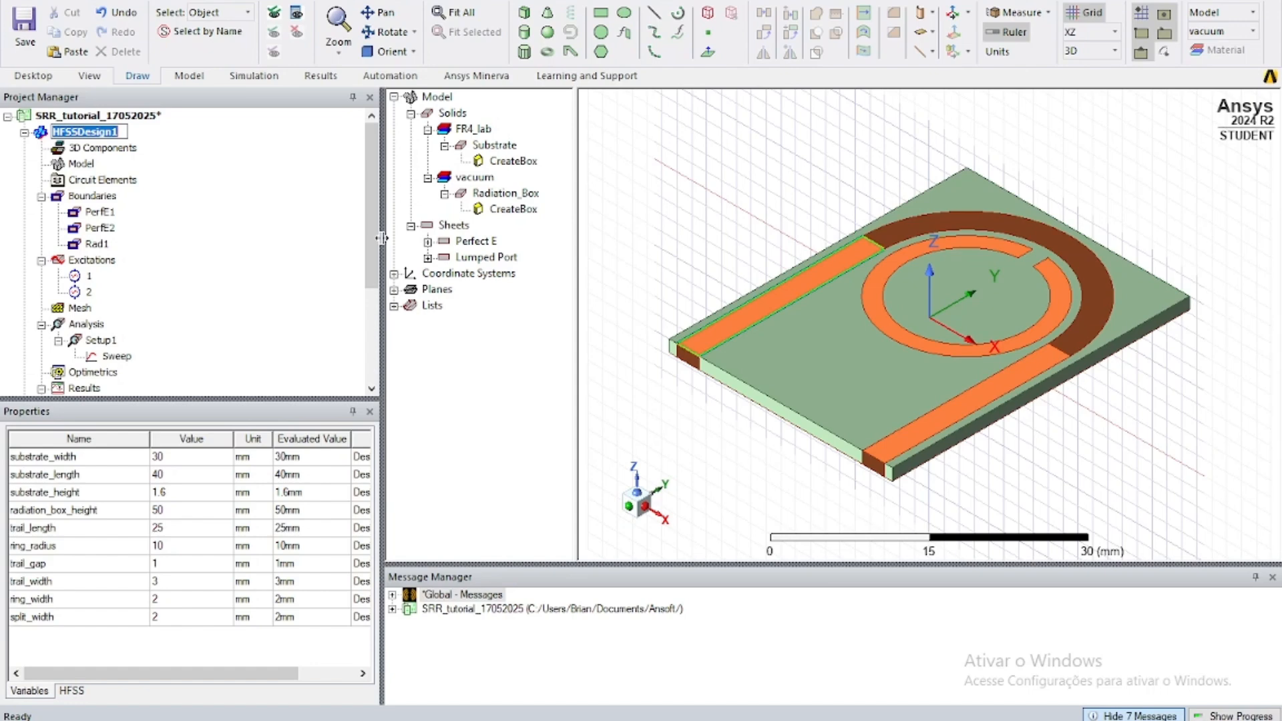
Step: Display S Parameter Plot 1 and S Parameter Plot 2 in turn through their S(1,1) traces, closing the trace dialogs unchanged
drag(368, 231, 369, 324)
click(134, 260)
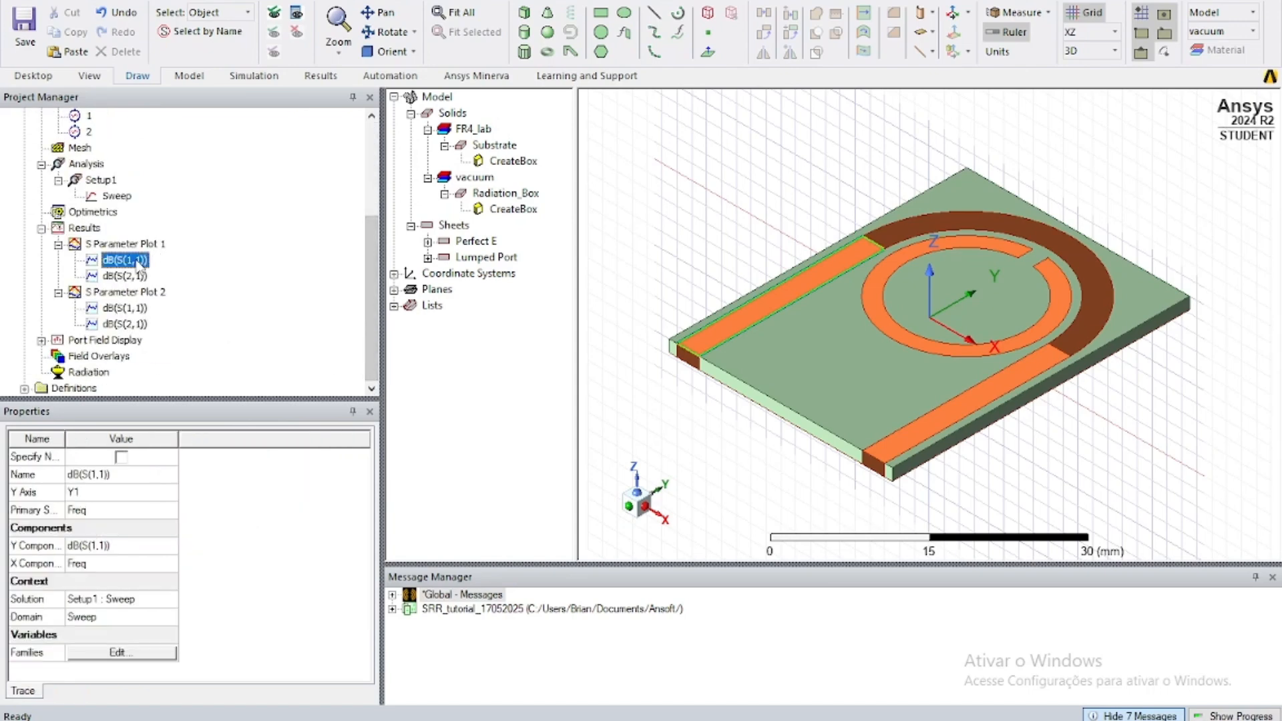
double_click(134, 261)
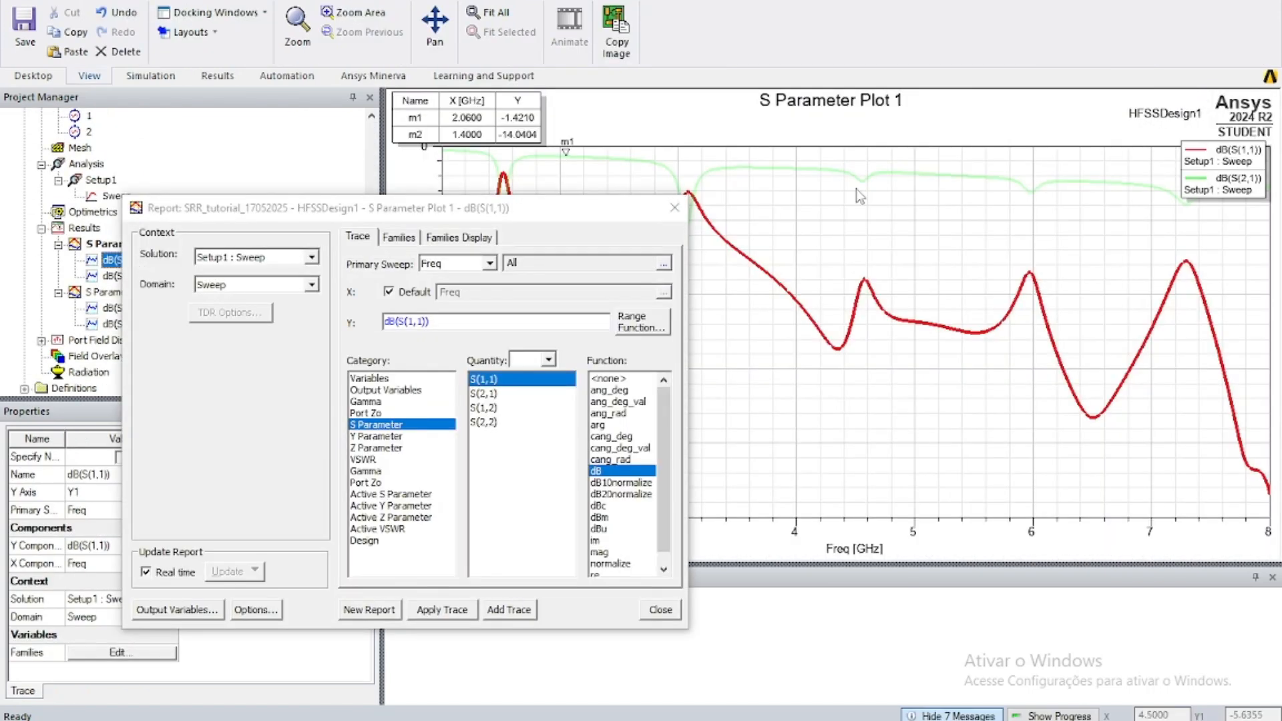
click(674, 208)
double_click(130, 309)
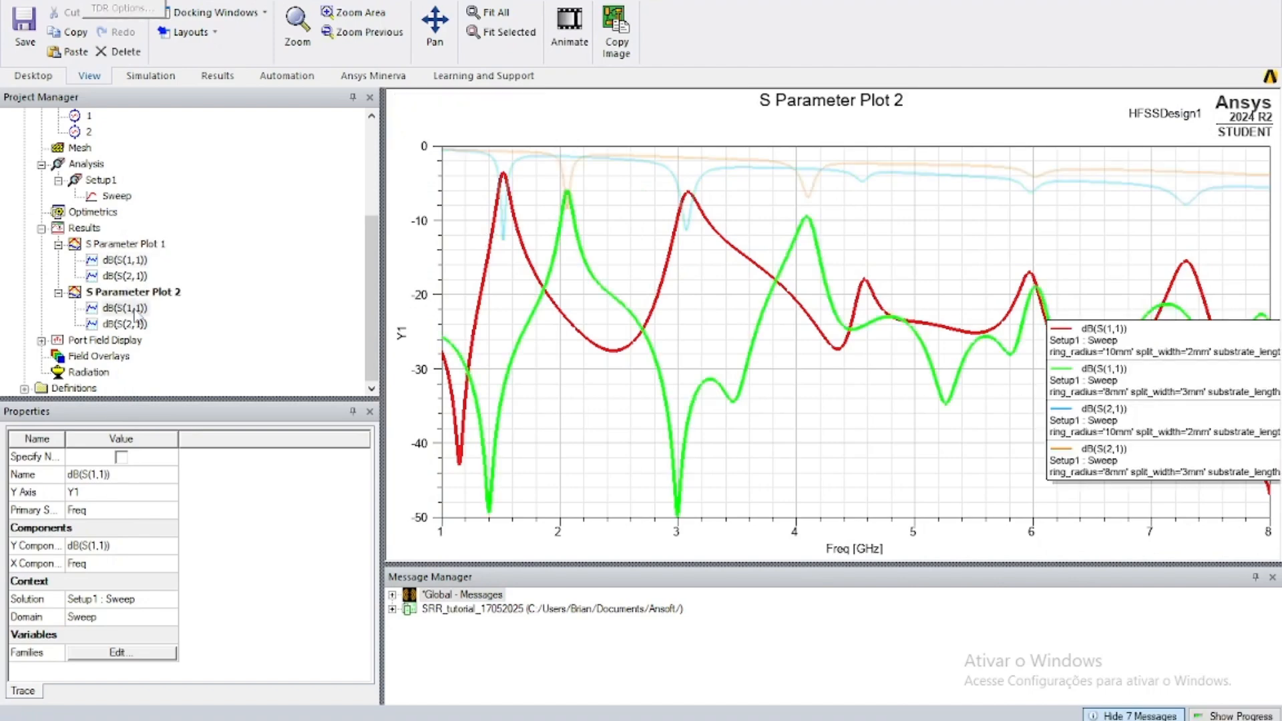
click(673, 208)
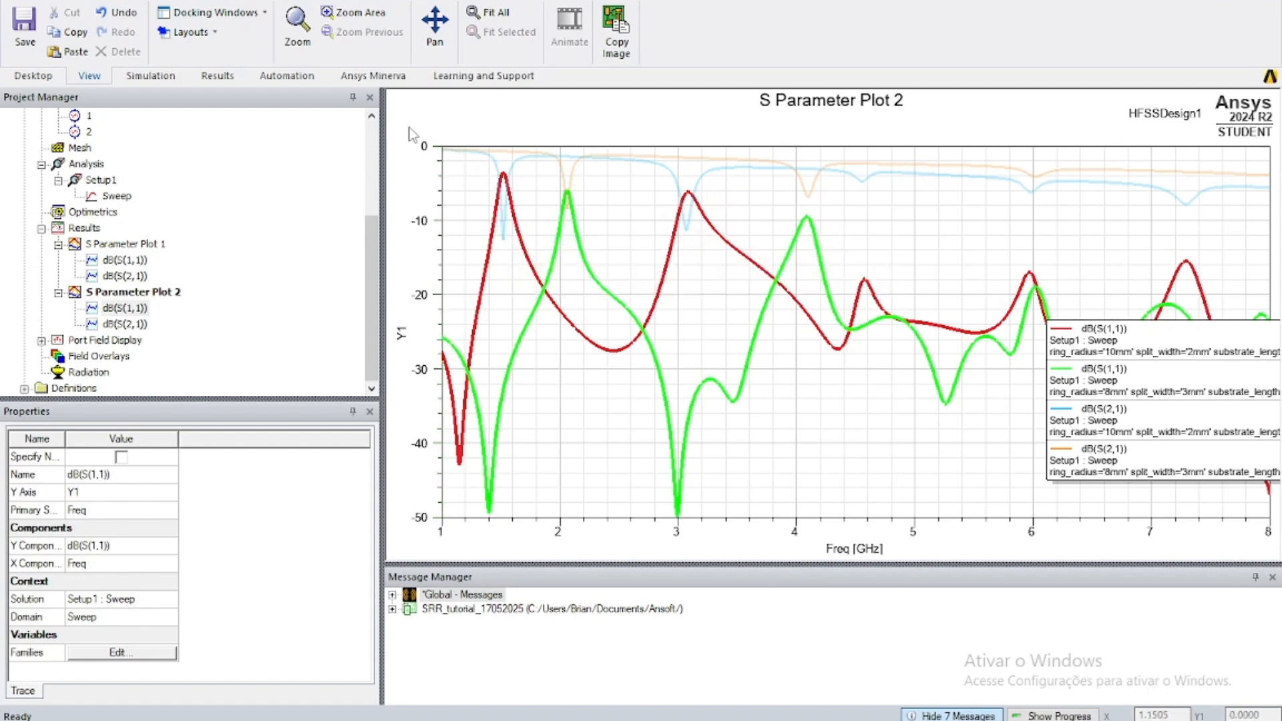
Step: Add a marker to S Parameter Plot 2 at the first S(2,1) dip of the 10 mm ring variation, near 1.52 GHz
right_click(478, 235)
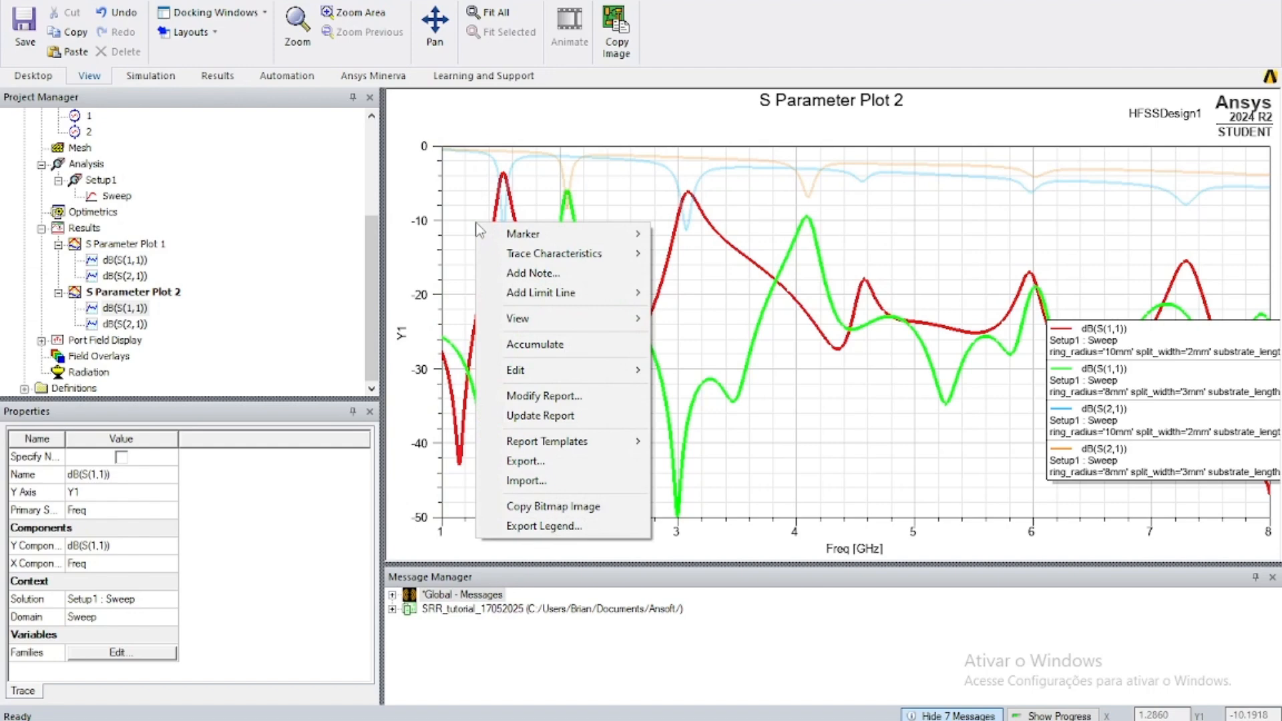
mouse_move(530, 235)
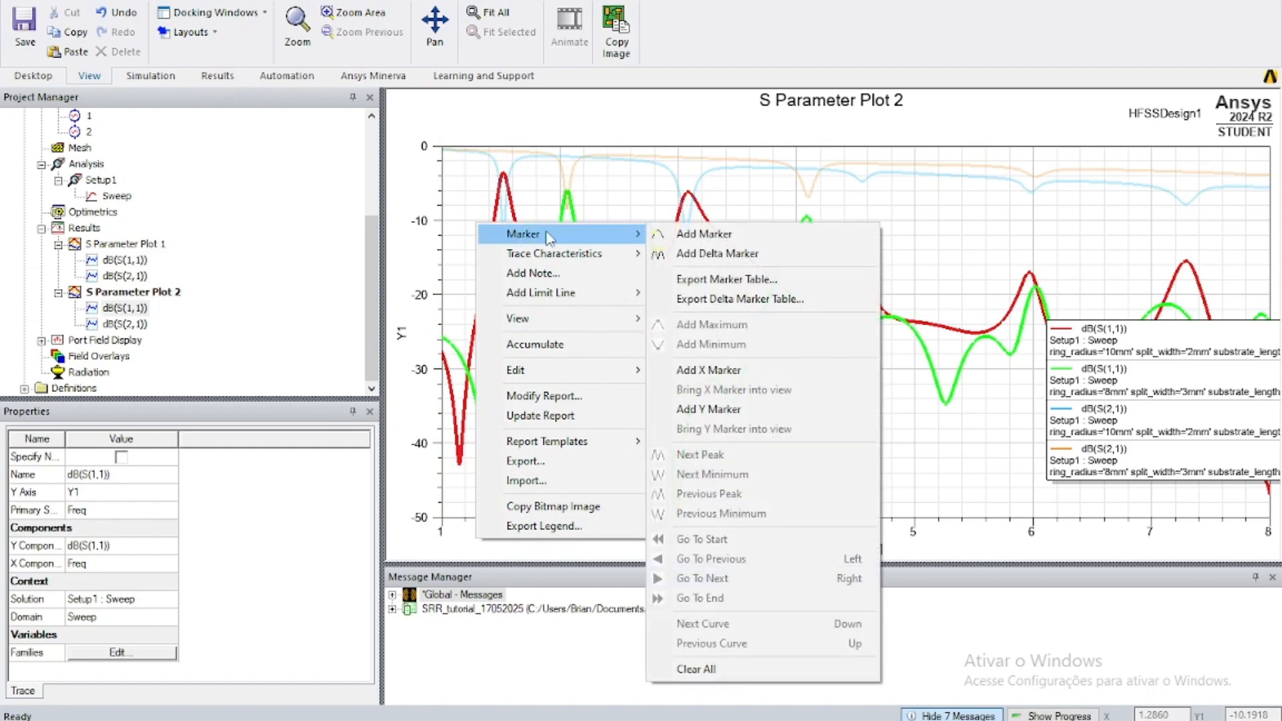
click(684, 233)
click(504, 239)
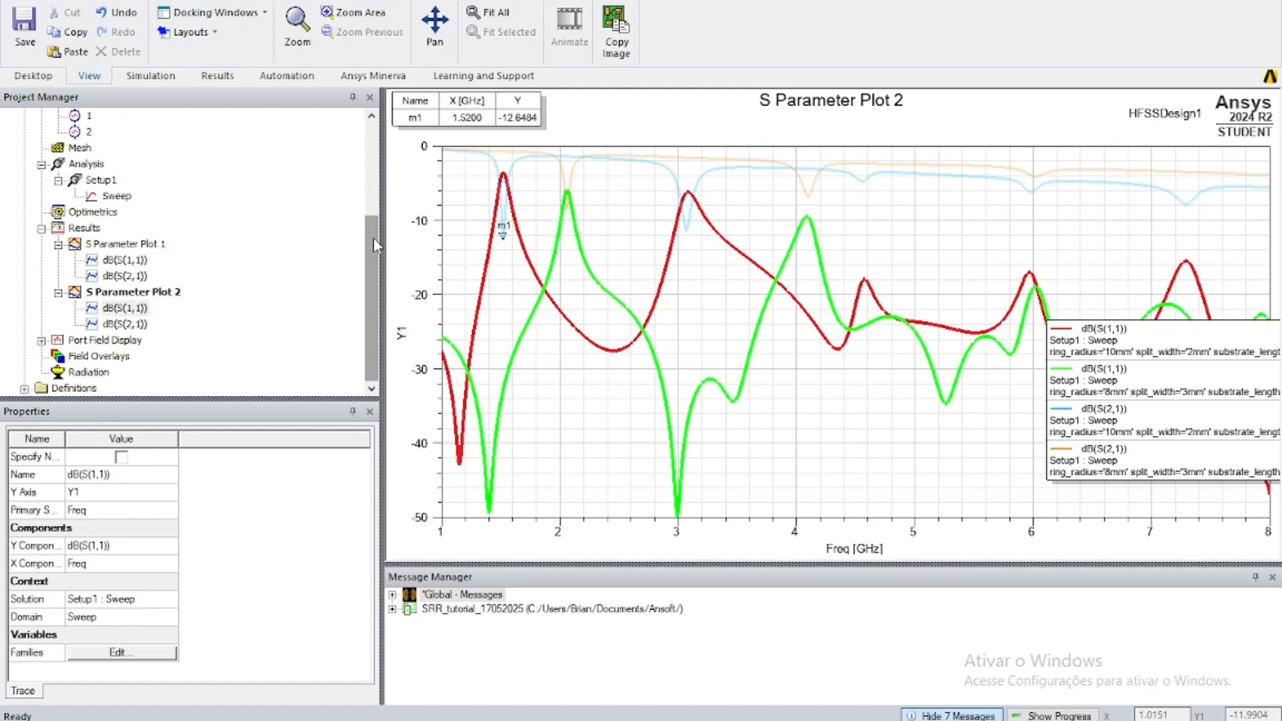
Step: Return to the HFSSDesign1 3D model and draw a non-model rectangle in the XY plane from (-15, -20, 0) mm covering the substrate's top face
drag(372, 238, 388, 160)
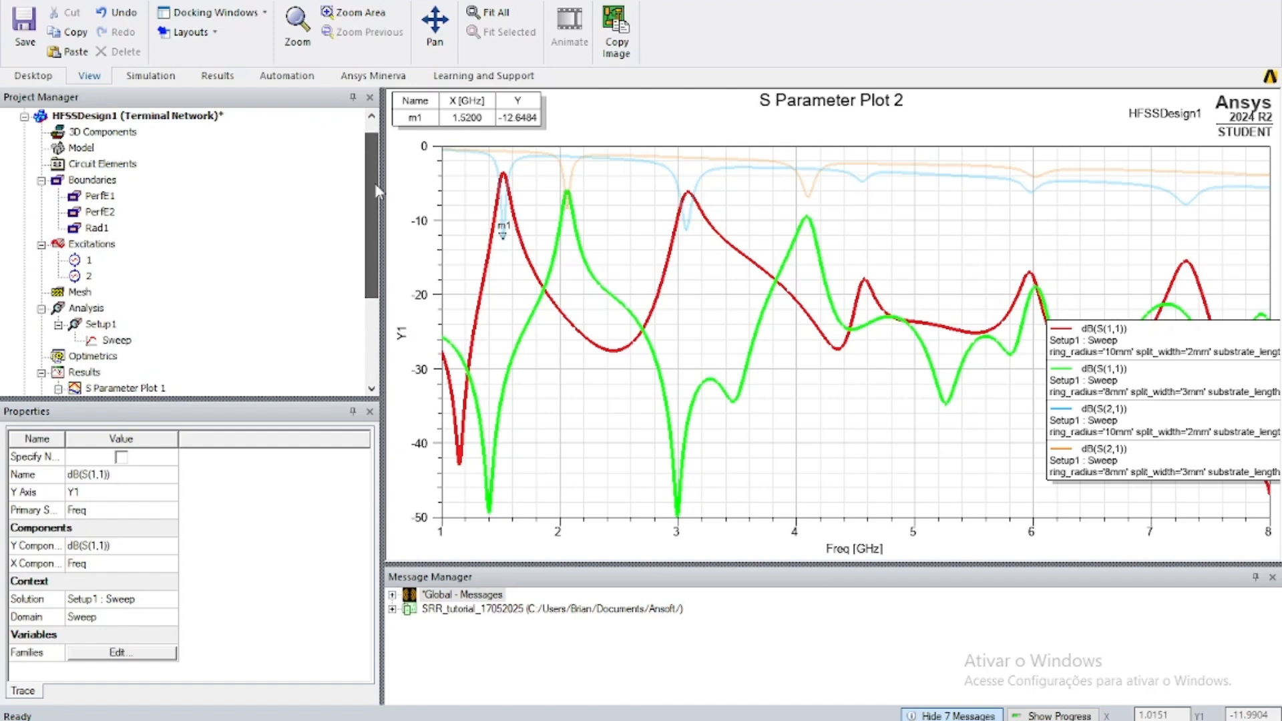
drag(374, 183, 375, 248)
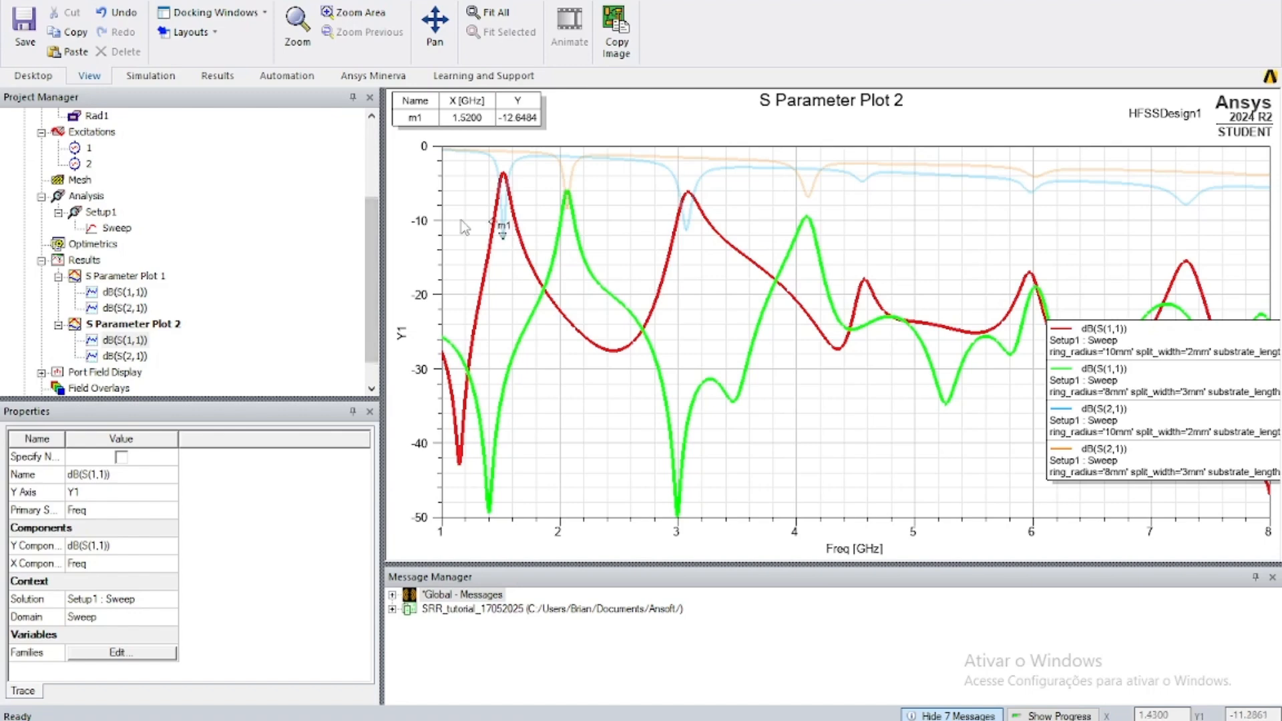
drag(375, 201, 398, 91)
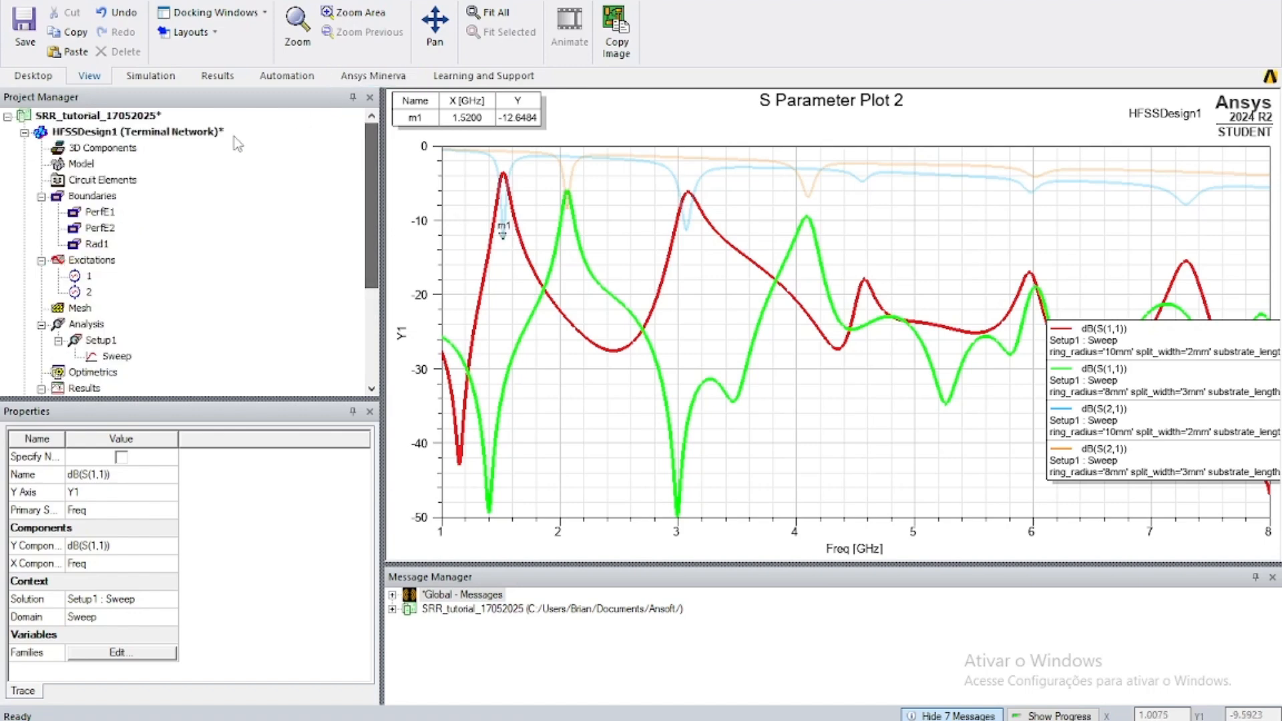
click(173, 133)
double_click(173, 133)
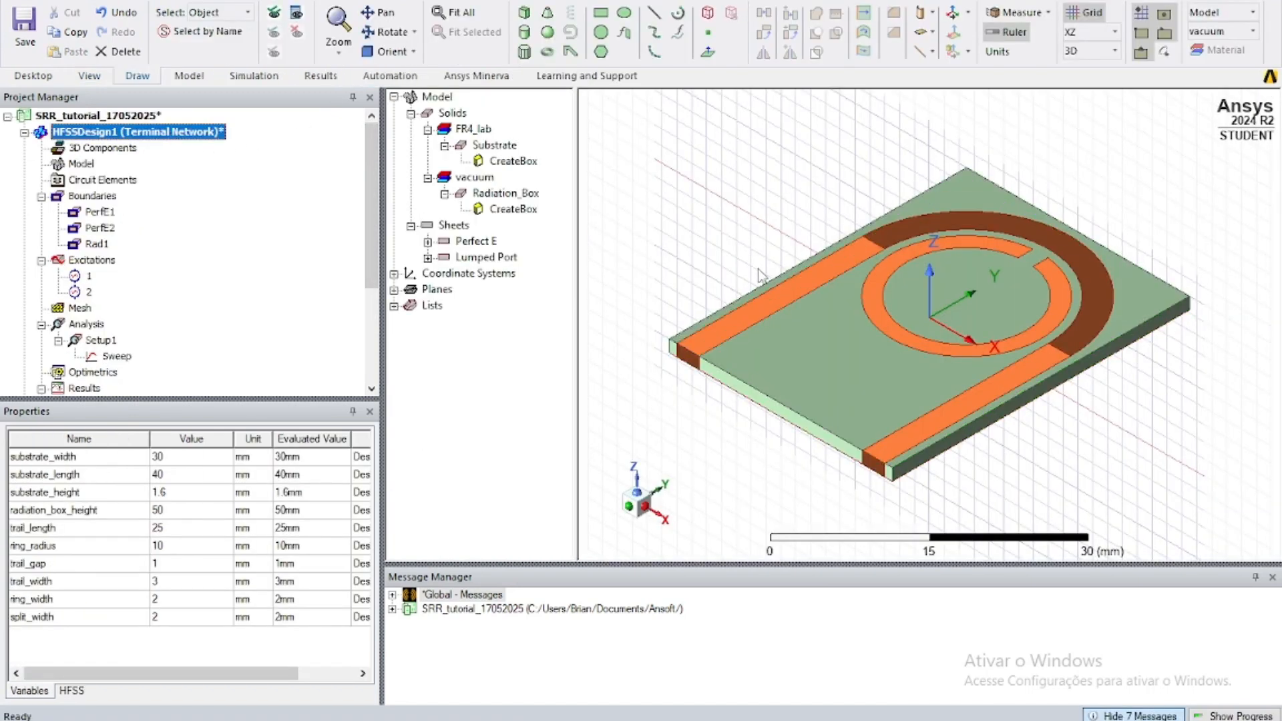
click(599, 15)
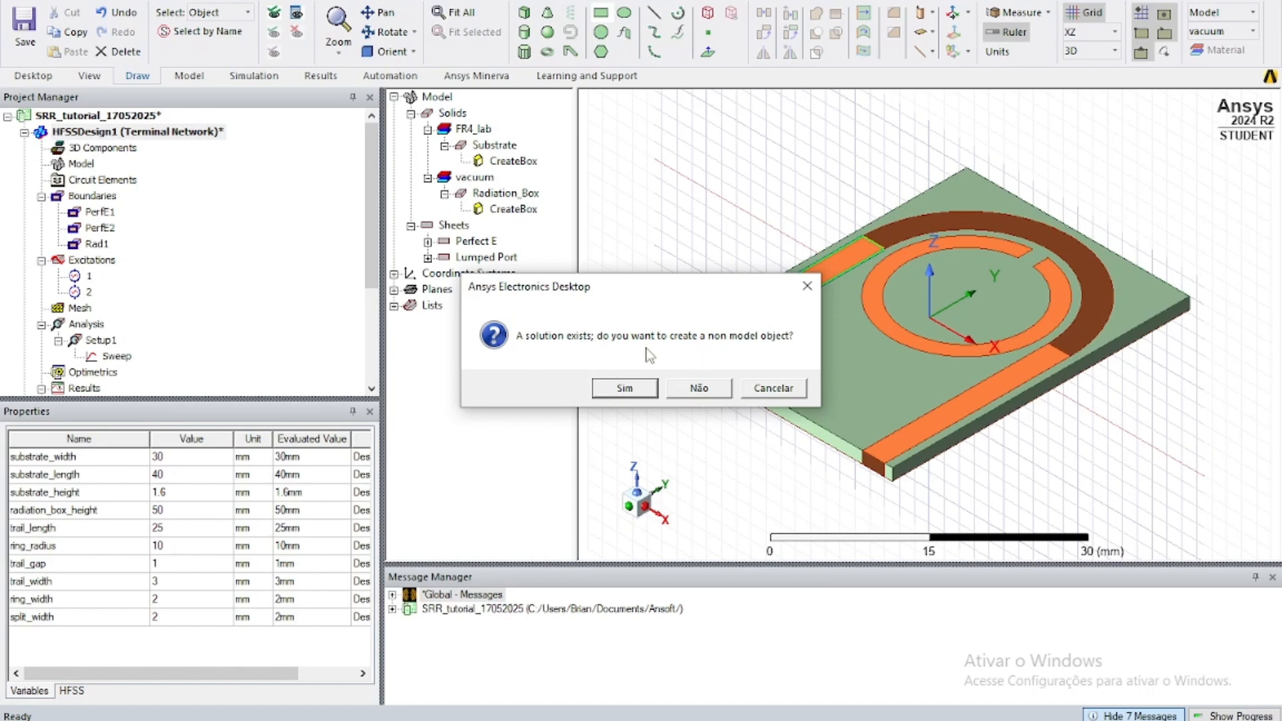
click(625, 388)
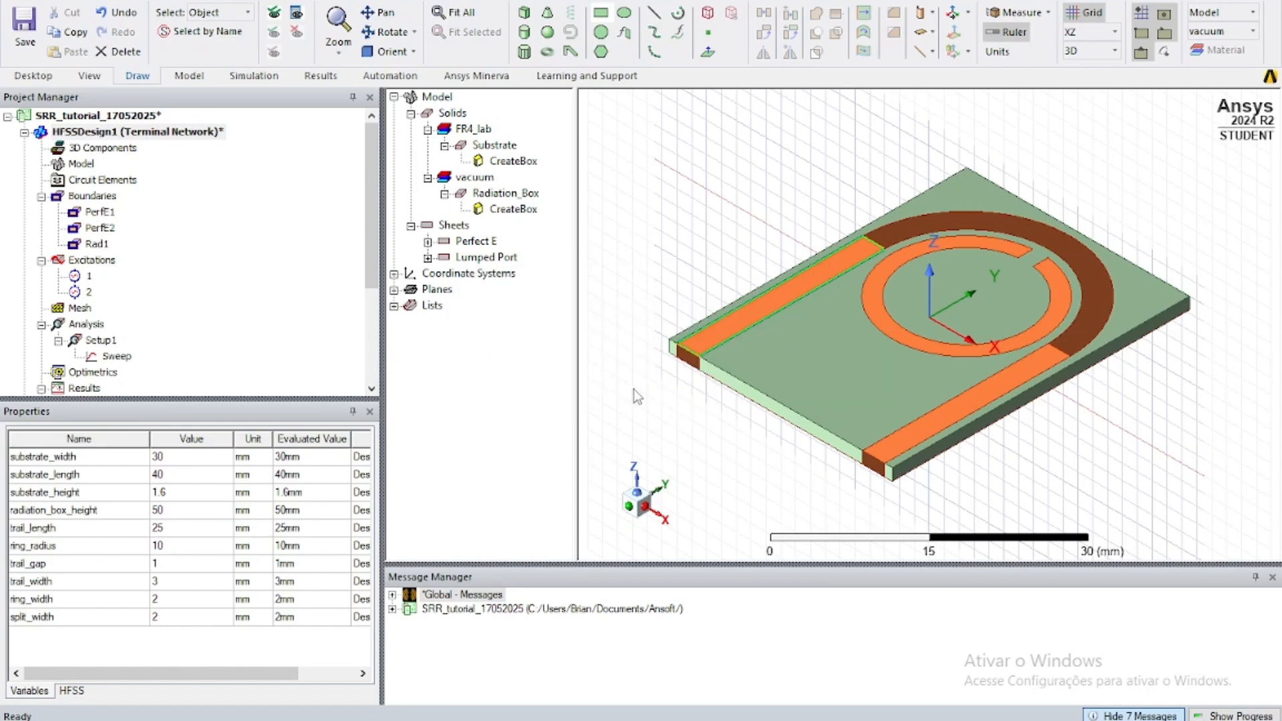
click(1115, 32)
click(1075, 52)
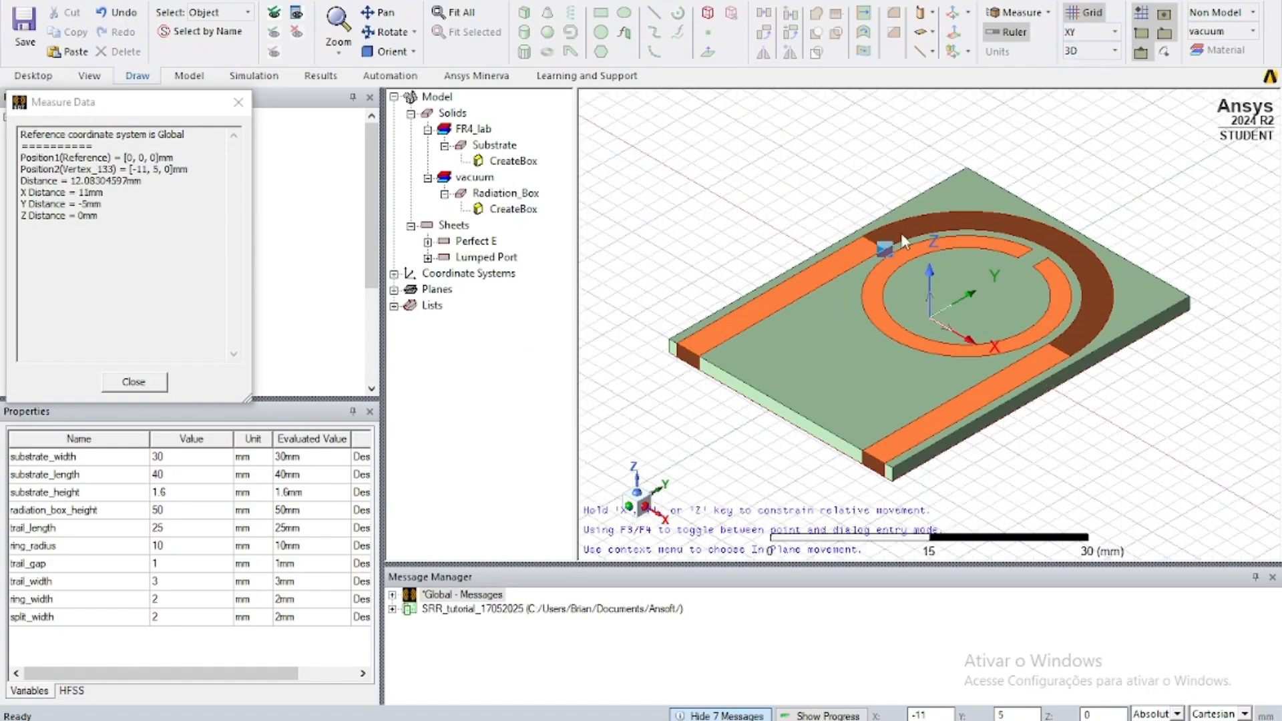
click(670, 340)
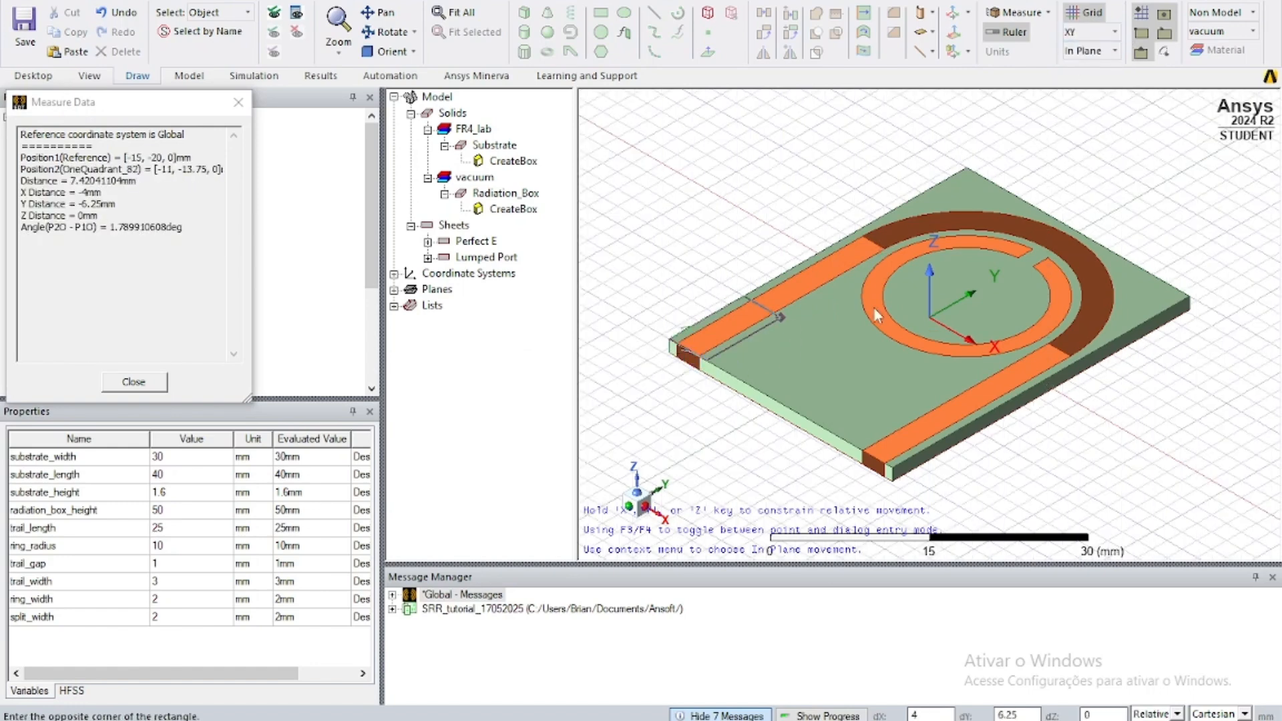
click(1189, 298)
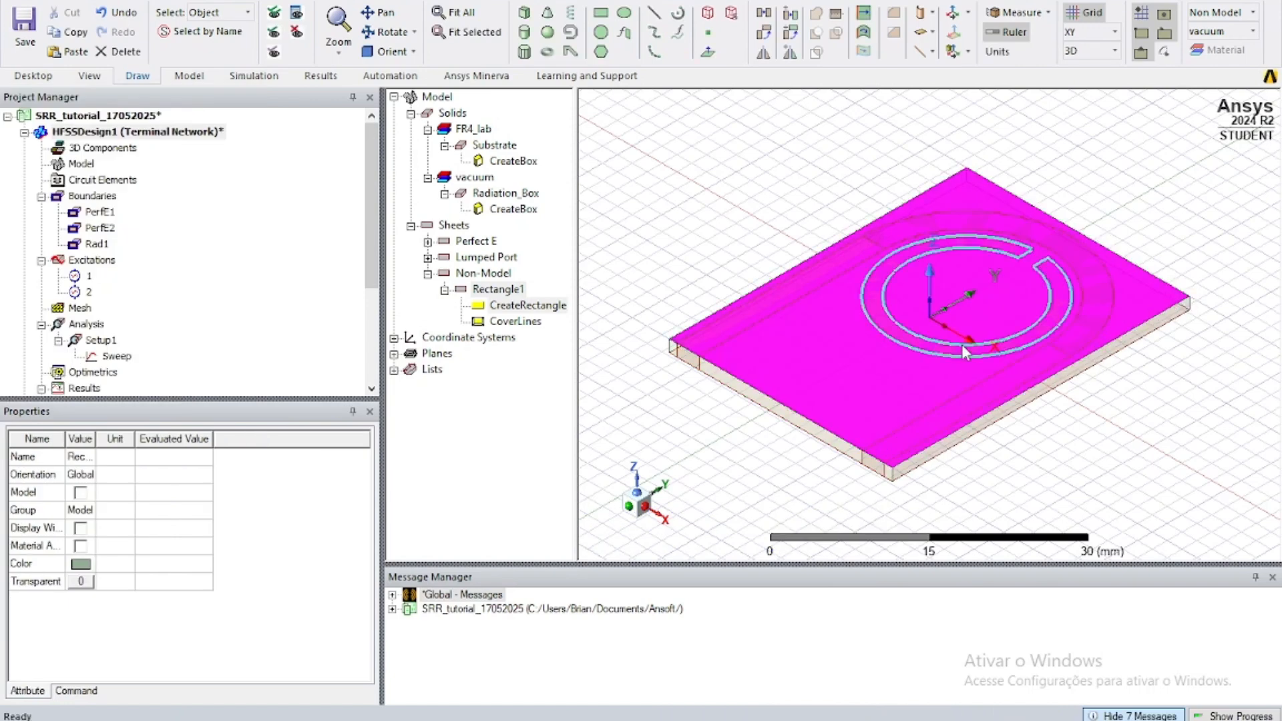
Step: Rename the non-model rectangle Rectangle1 as Fields_Plane
double_click(502, 292)
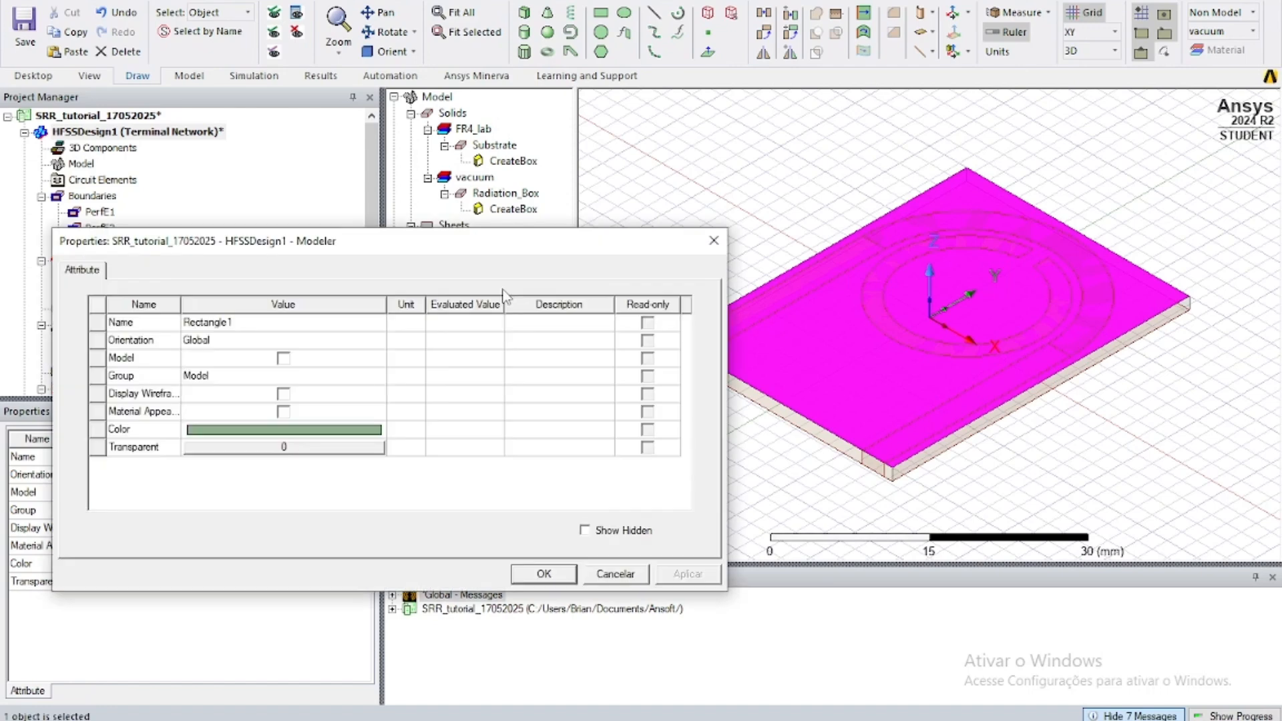
click(251, 323)
double_click(253, 322)
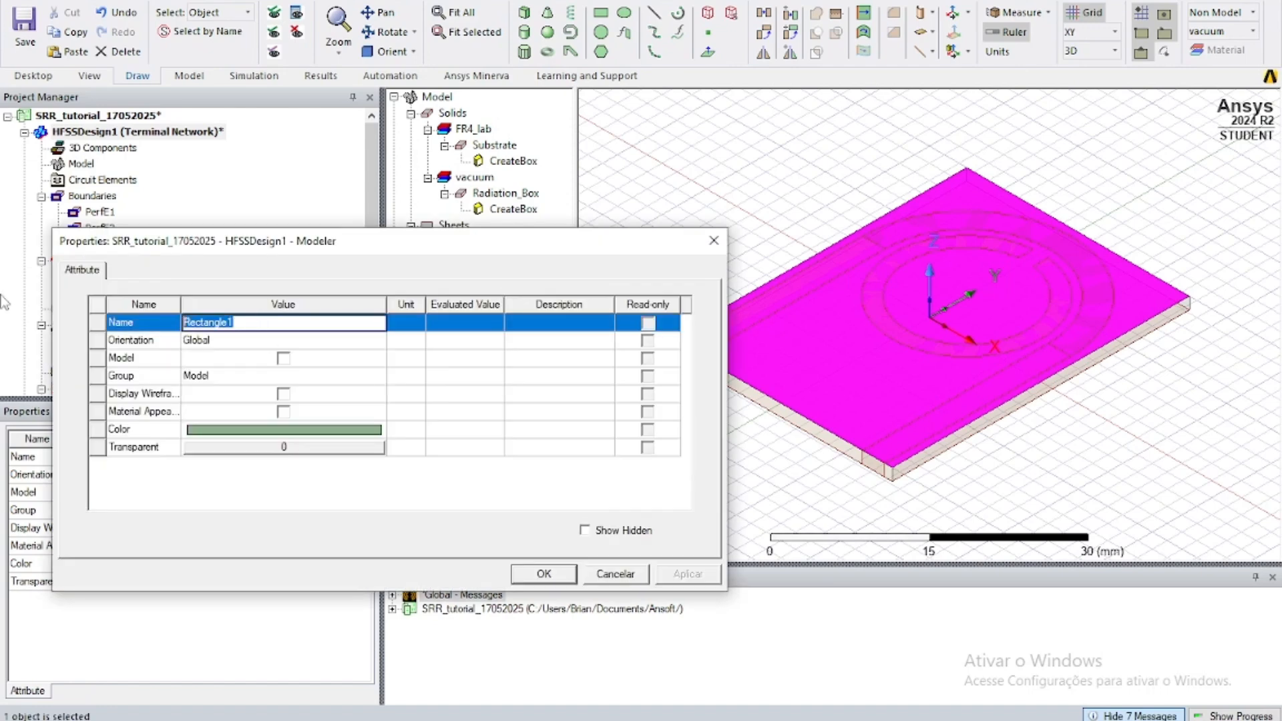
text(Rields_Plane)
key(Tab)
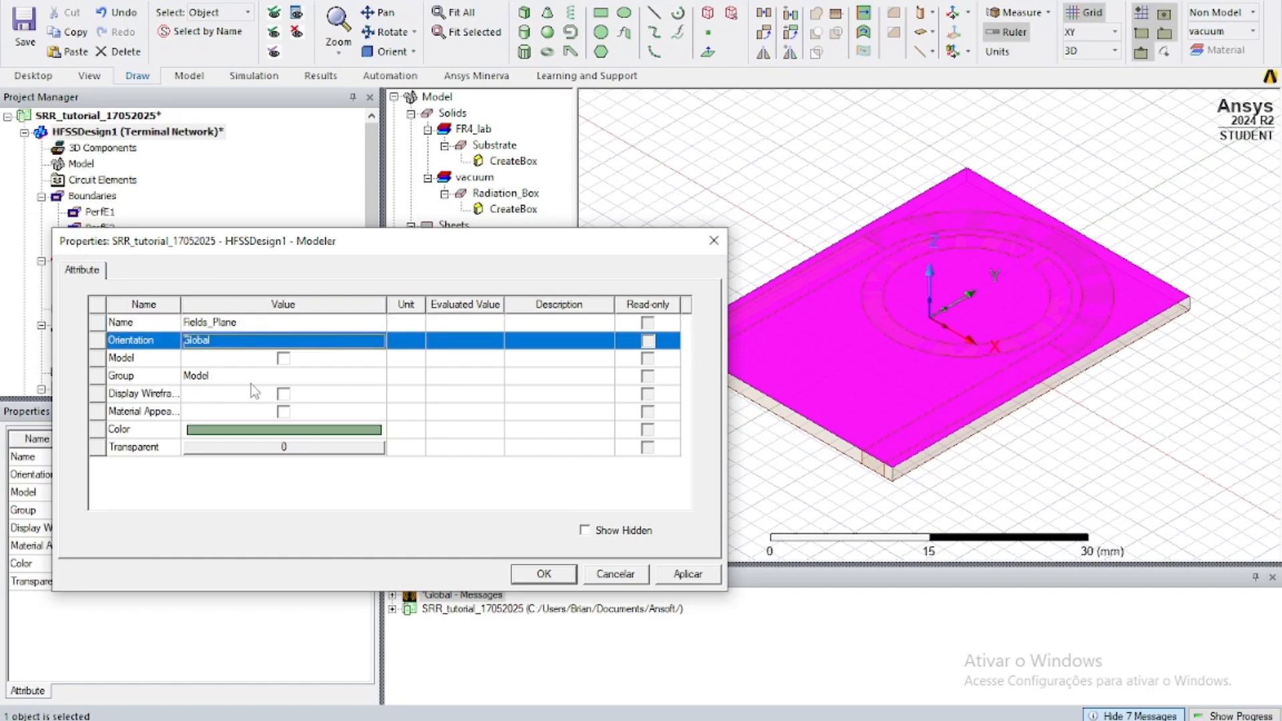
click(557, 579)
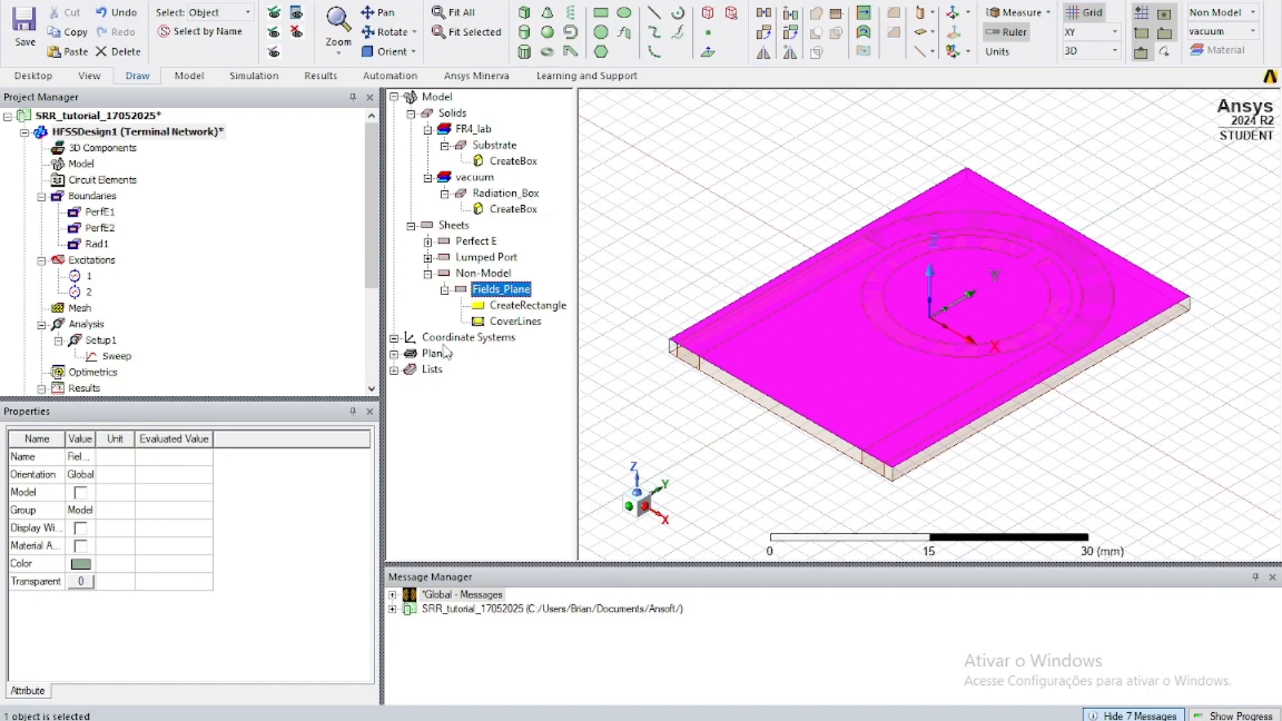
Step: Set the position of the Fields_Plane rectangle to -substrate_width/2, -substrate_length/2, 0 mm
click(511, 306)
double_click(510, 307)
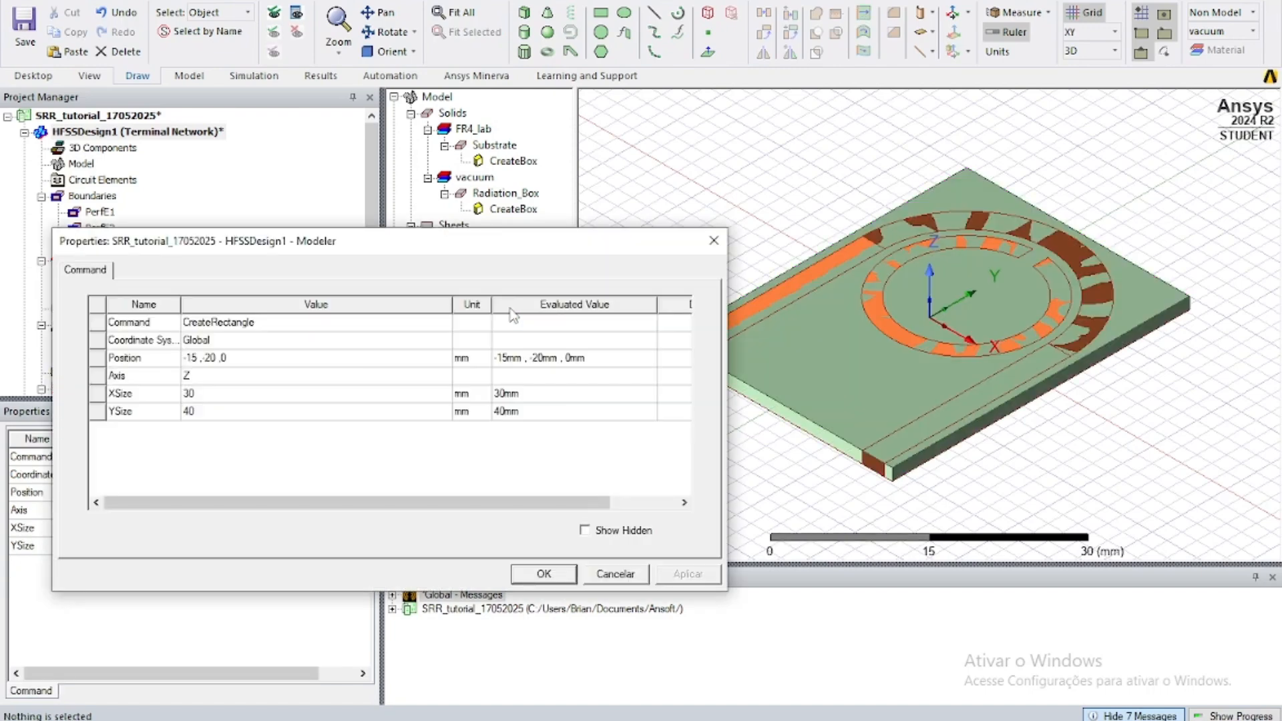
click(209, 357)
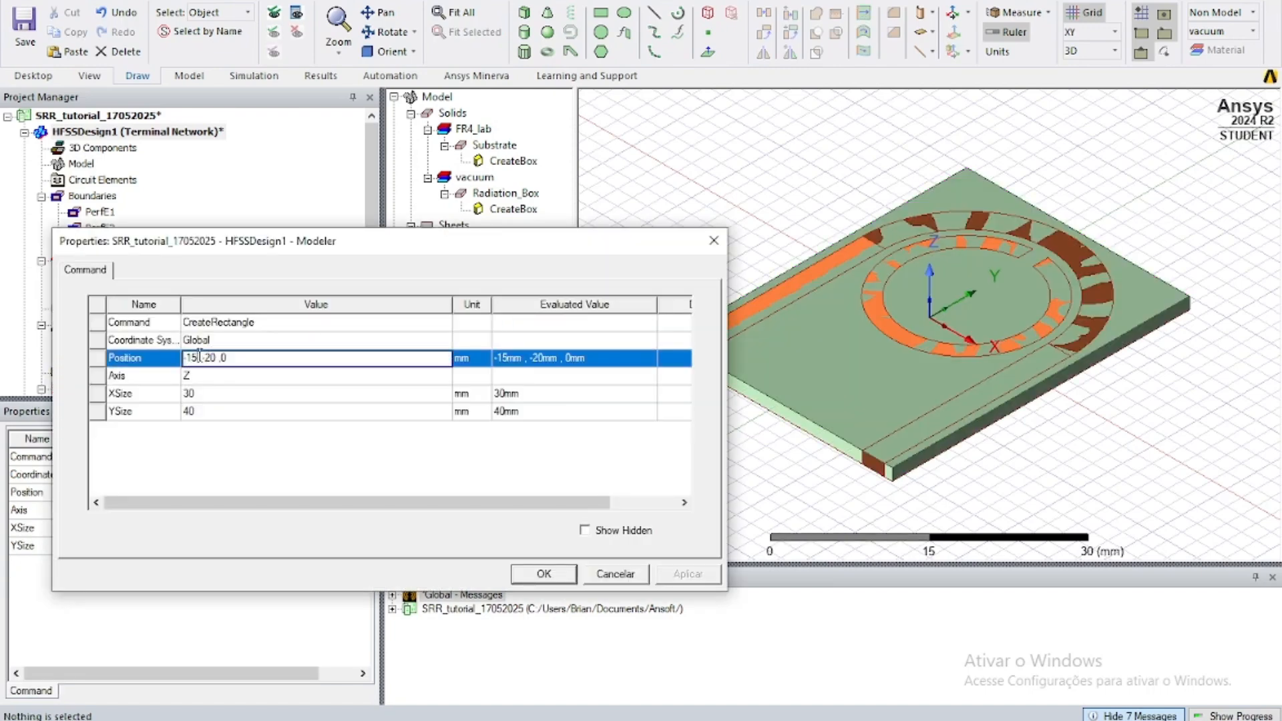
drag(199, 357, 163, 357)
text(-sub)
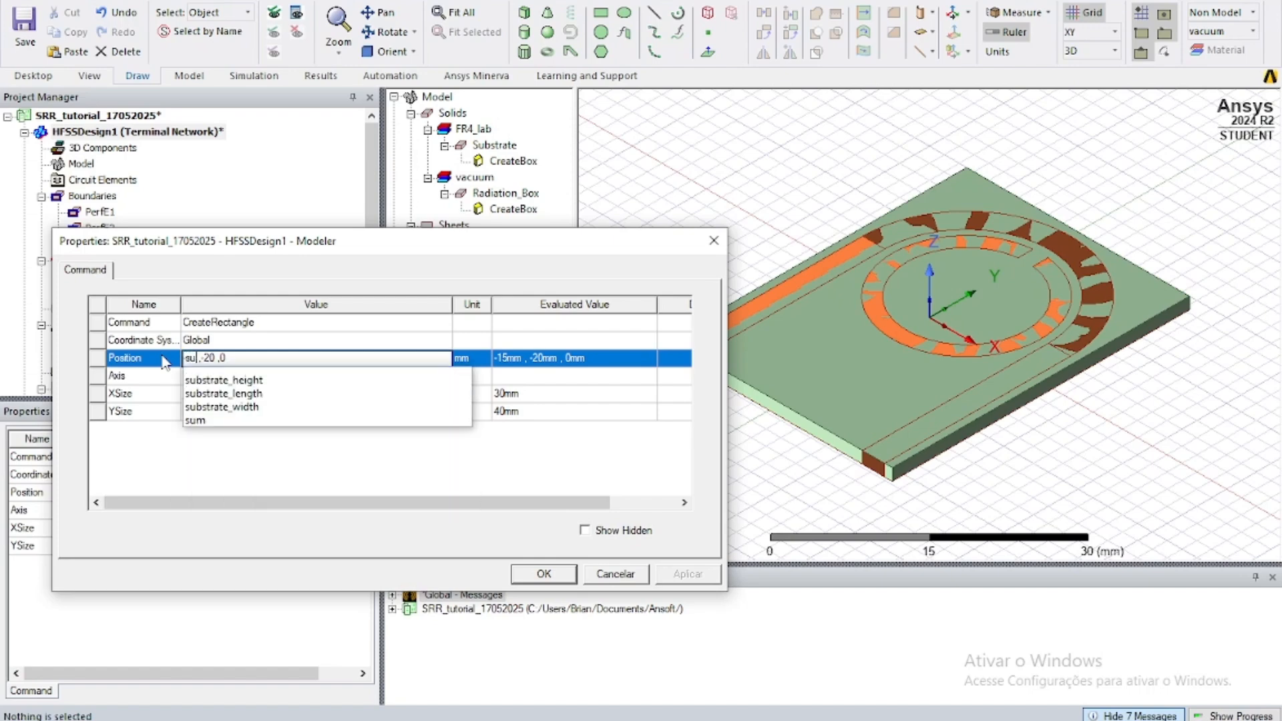
key(Down)
key(Down)
key(Down)
key(Right)
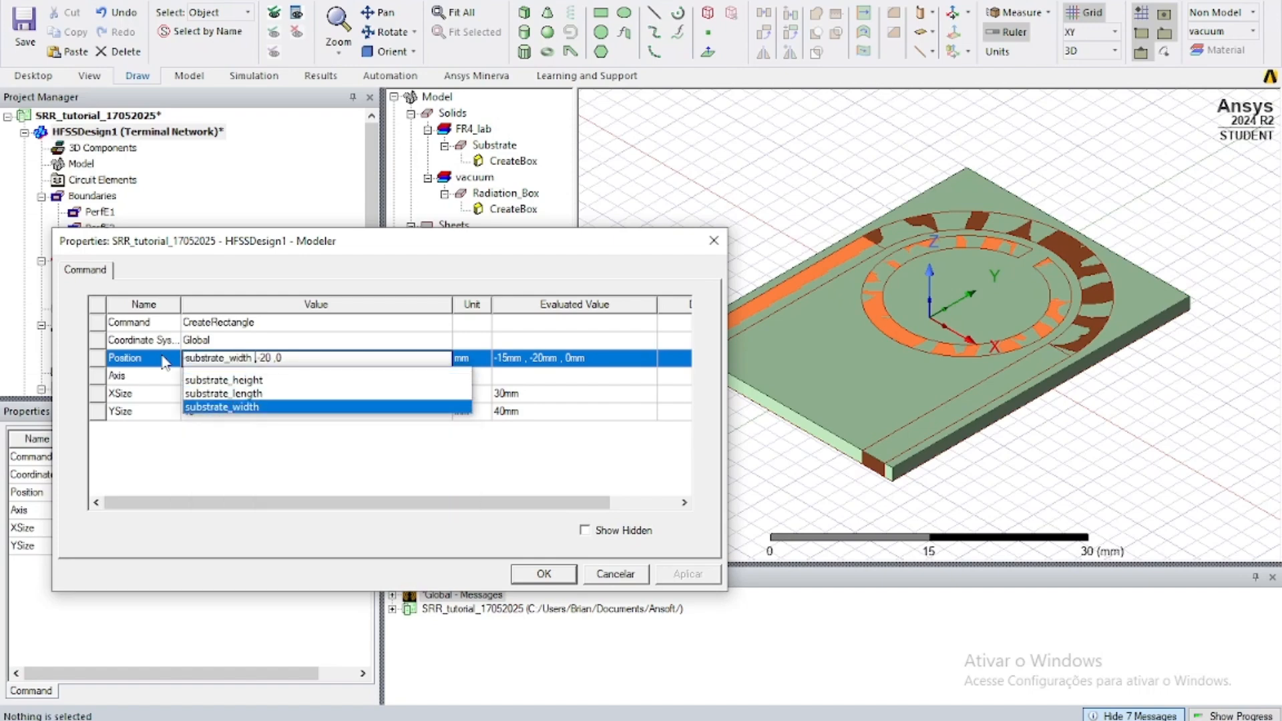
text(/2 ,-)
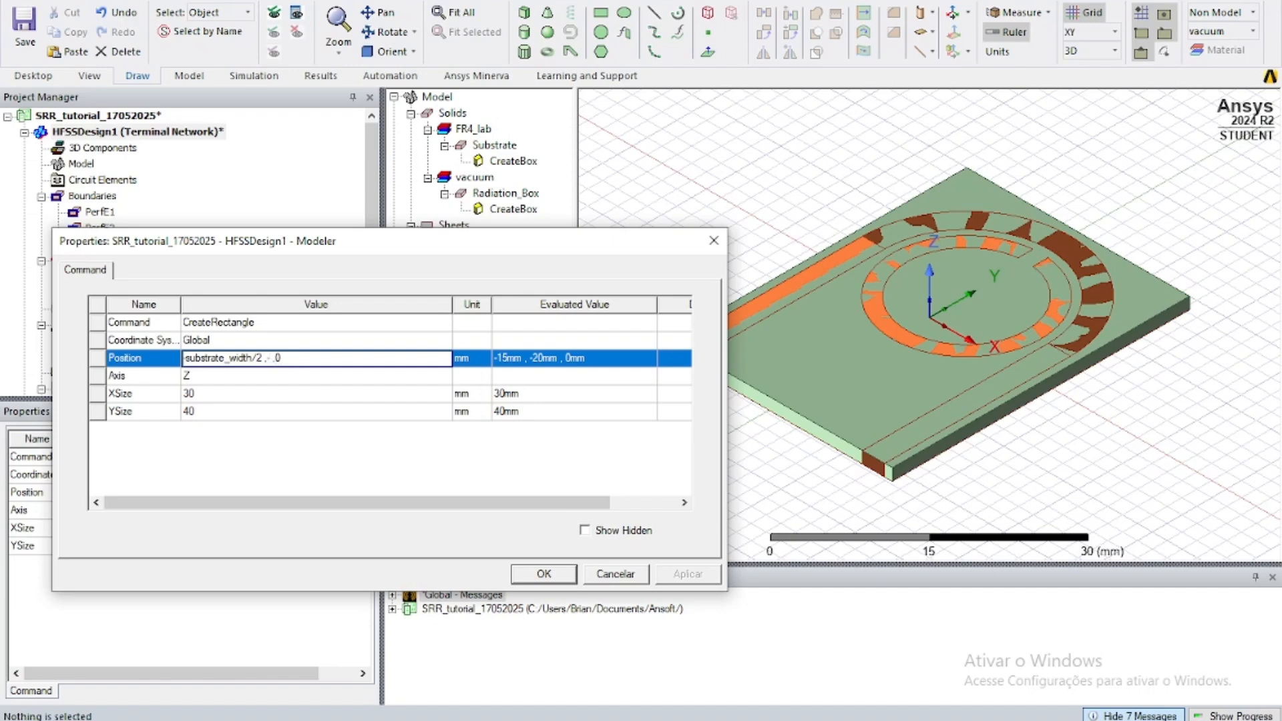
text(sub)
key(Down)
key(Down)
key(Right)
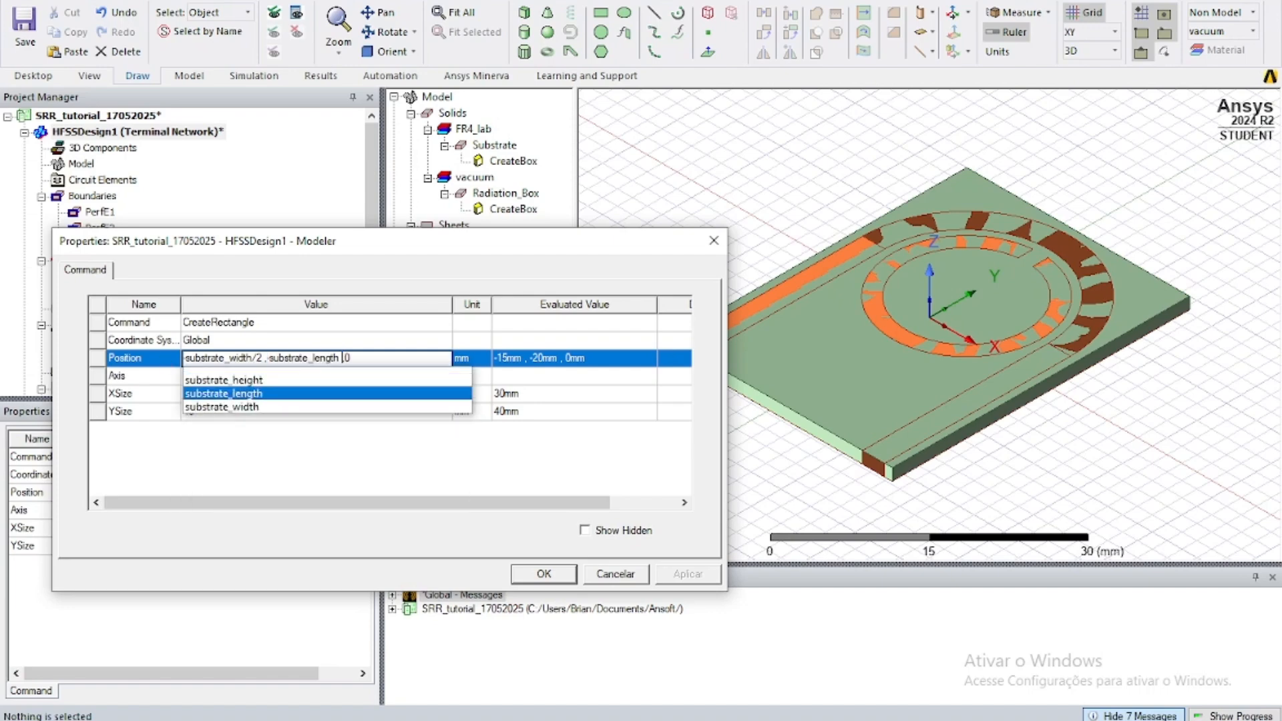
text(/2)
key(Return)
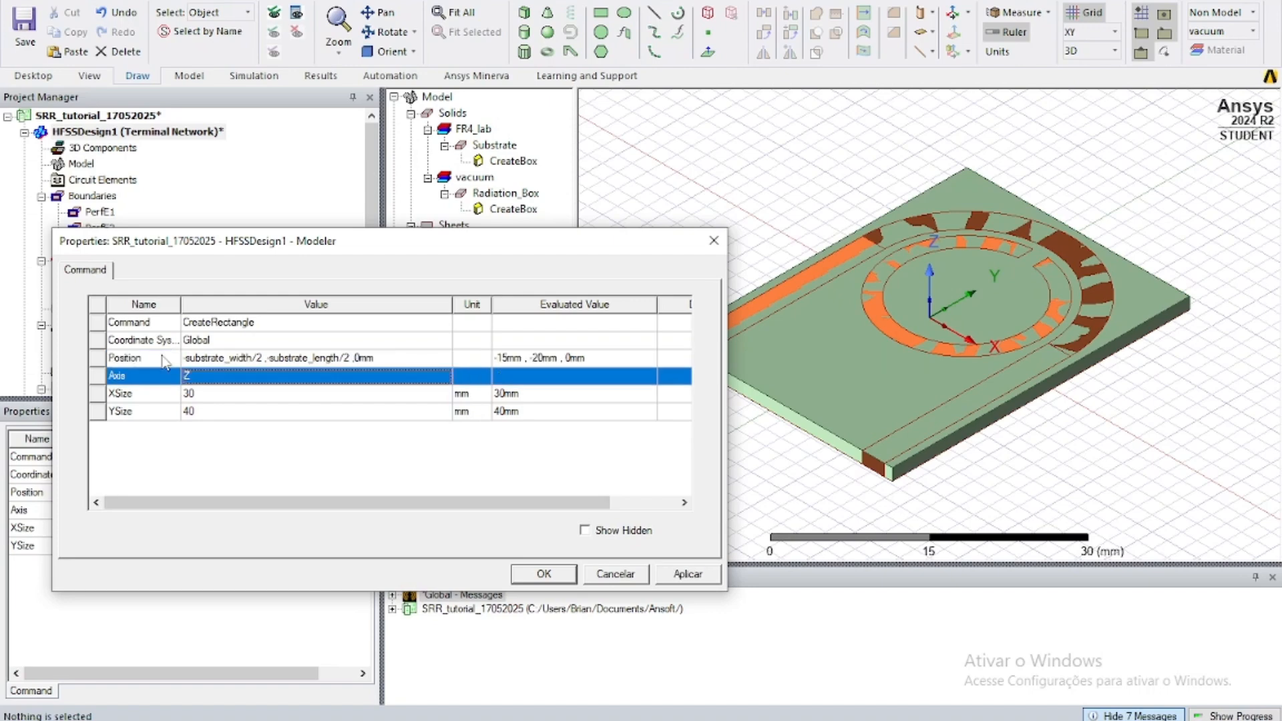
Step: Set the Fields_Plane rectangle's XSize to substrate_width and its YSize to substrate_length, and apply the changes
click(212, 392)
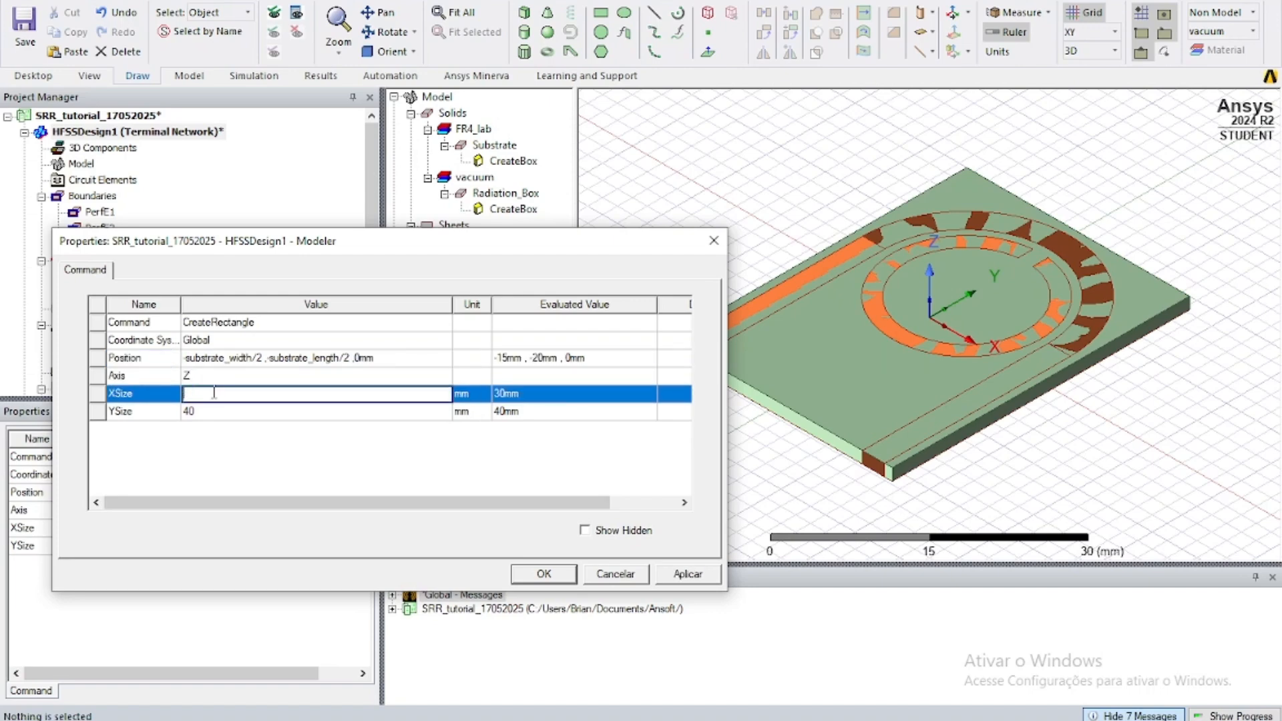
text(sub)
key(Down)
key(Down)
key(Down)
key(Right)
key(Return)
click(229, 411)
text(subs)
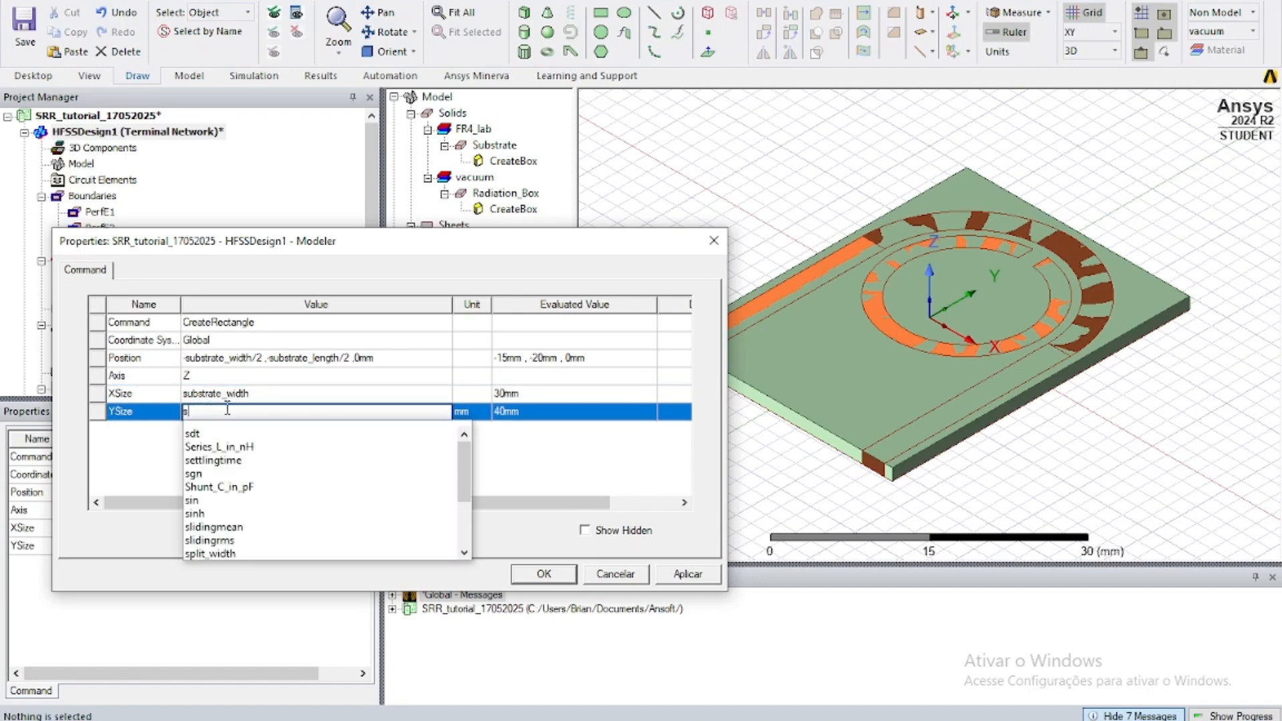
key(Down)
key(Down)
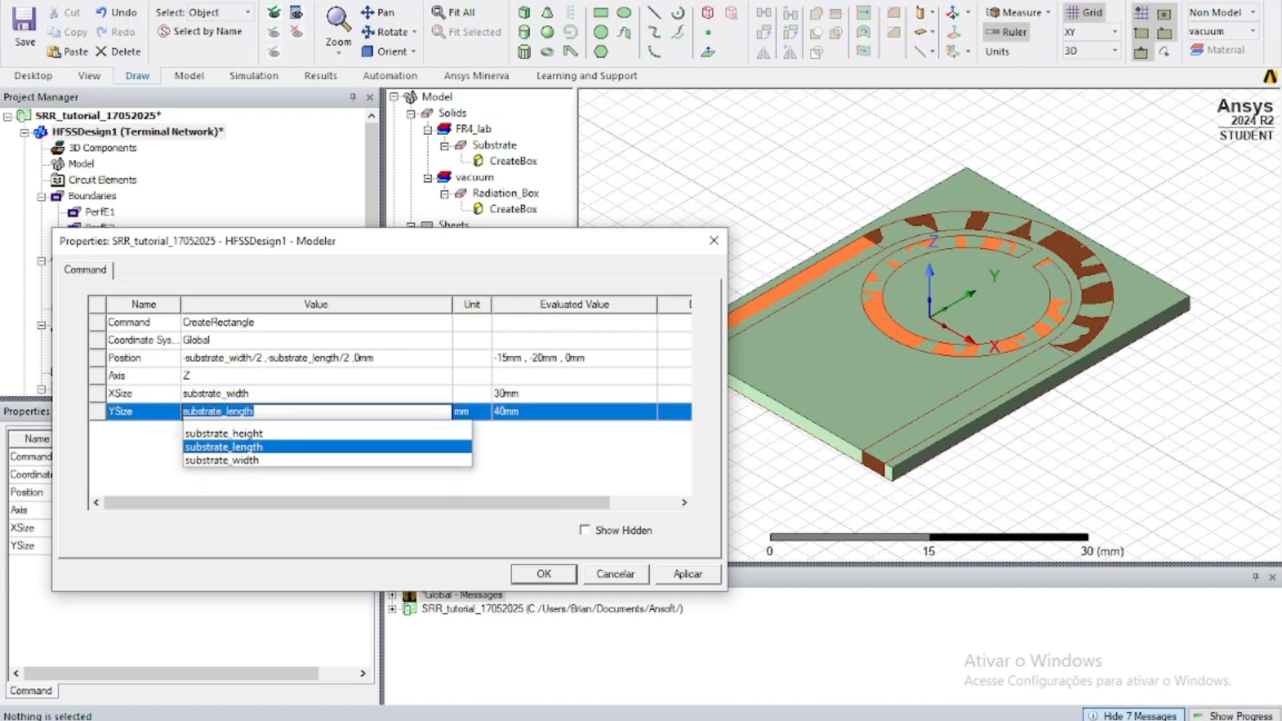
key(Right)
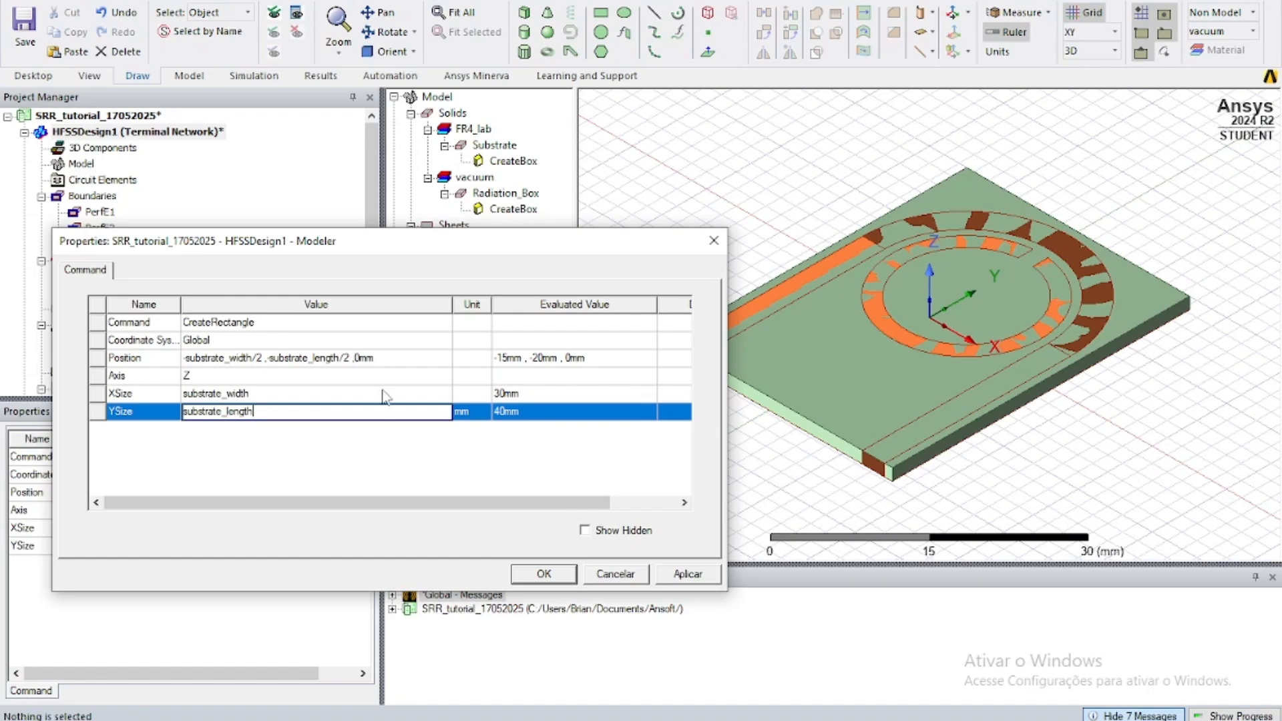
click(459, 458)
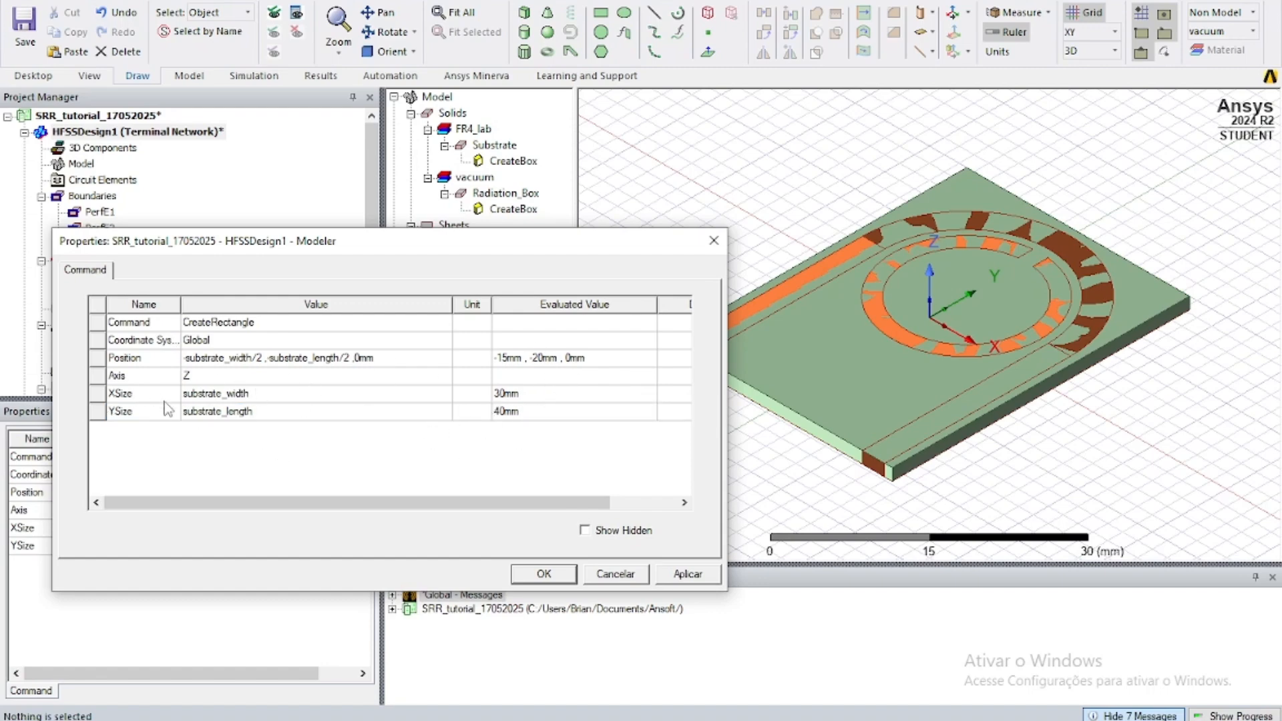
click(534, 574)
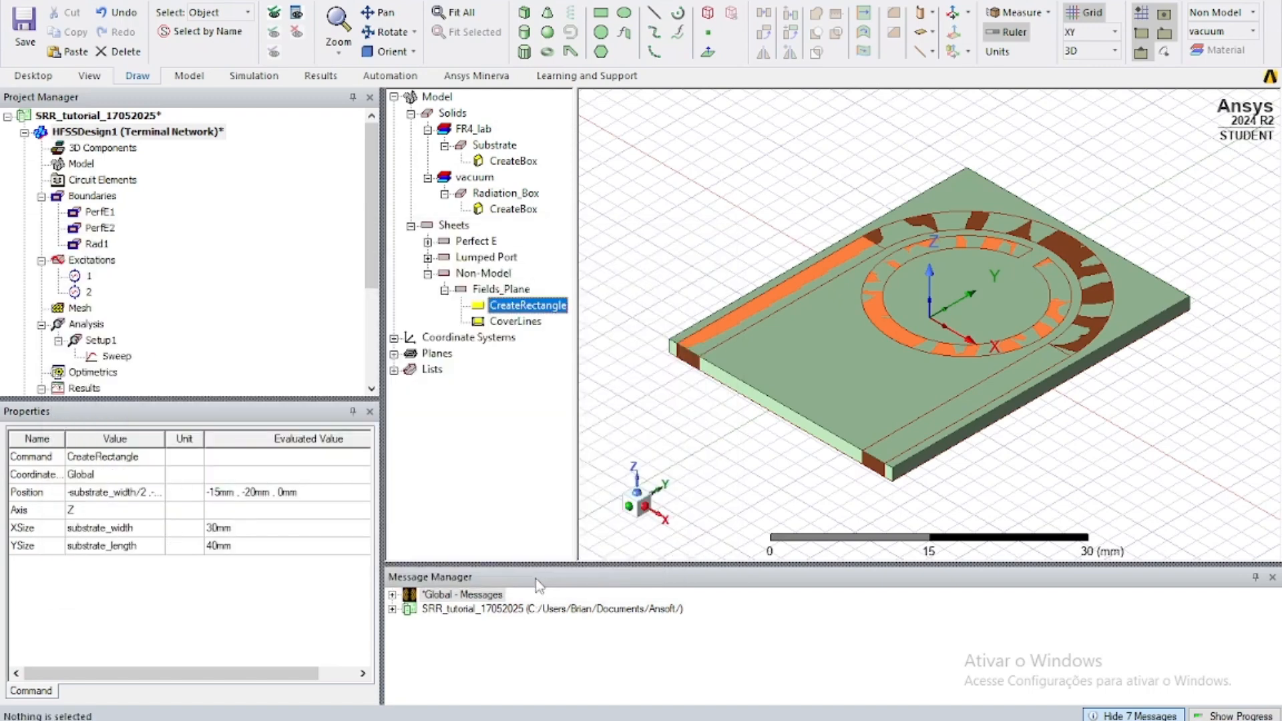
Step: Select Fields_Plane and check the frequencies offered for a ComplexMag_E field plot, closing the plot setup without creating it
click(510, 289)
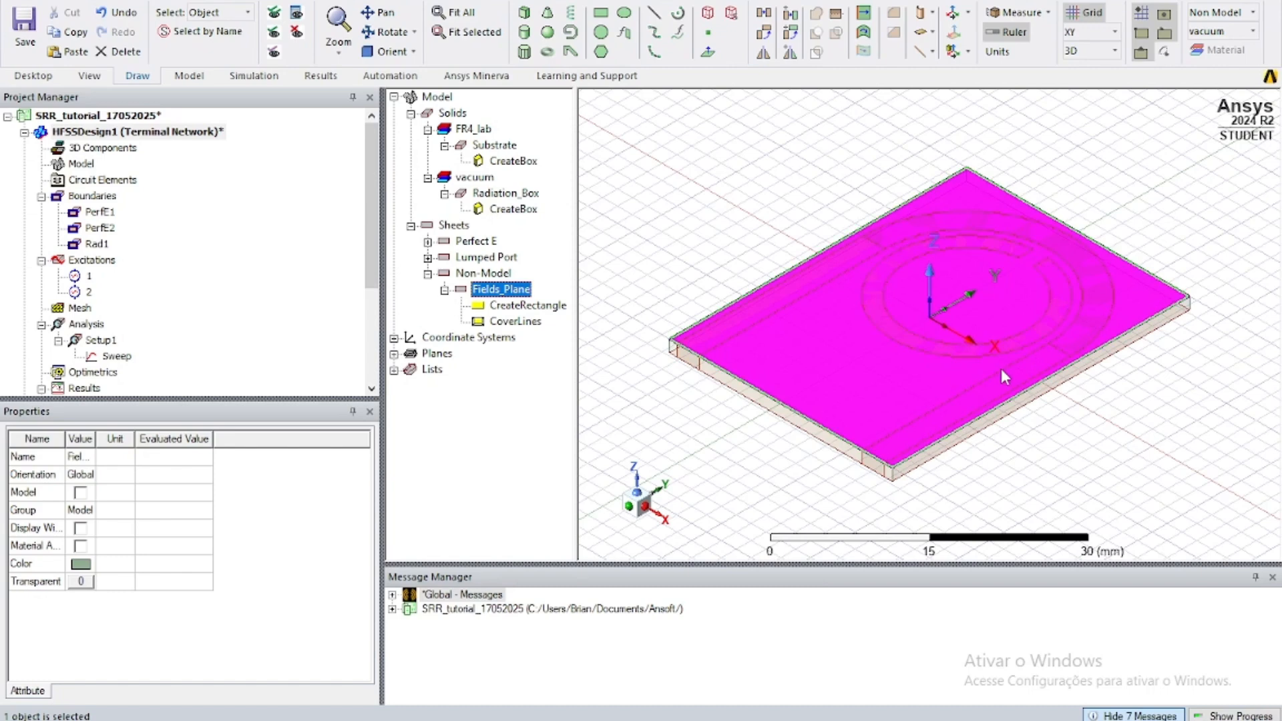
drag(372, 270, 366, 371)
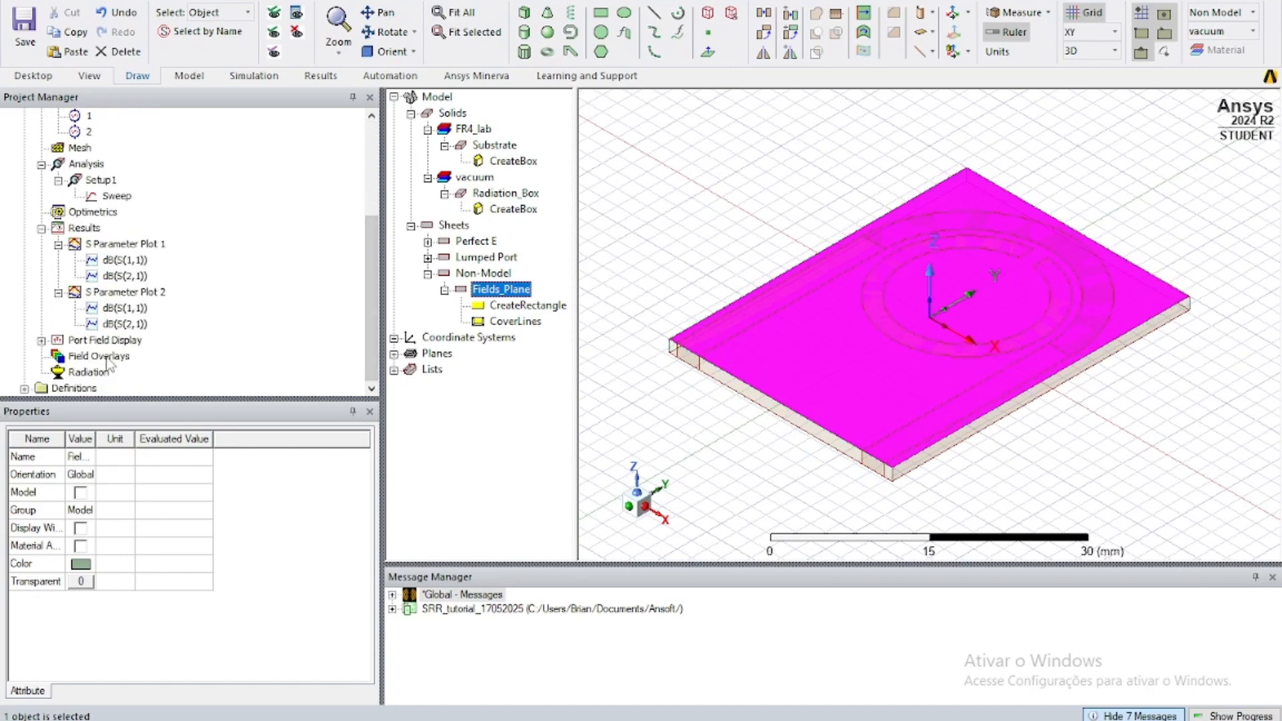
right_click(108, 363)
mouse_move(321, 331)
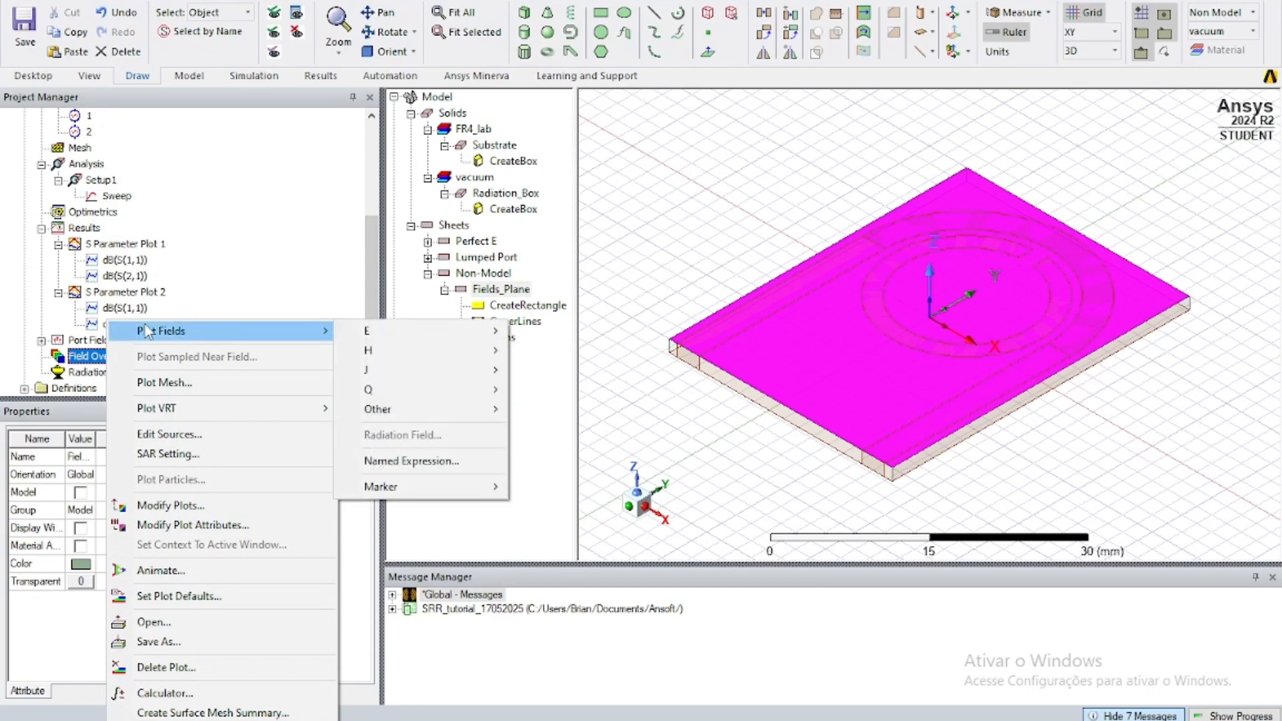
mouse_move(391, 334)
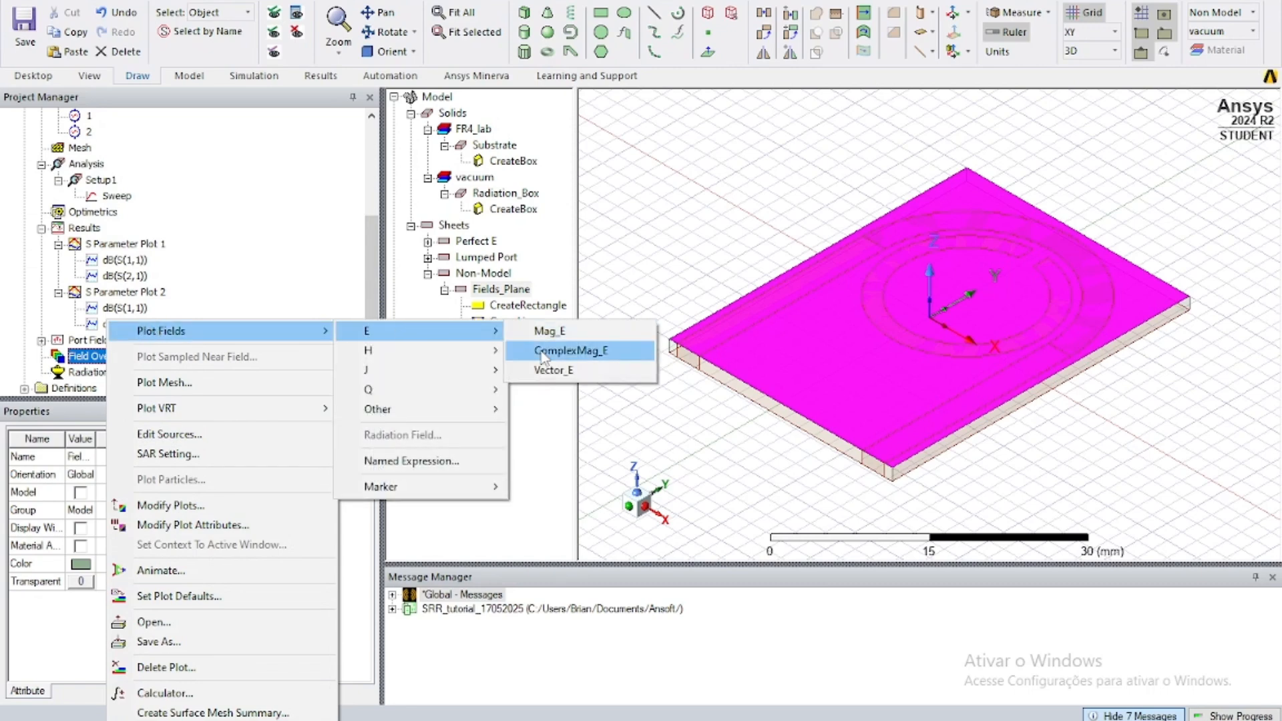
click(547, 352)
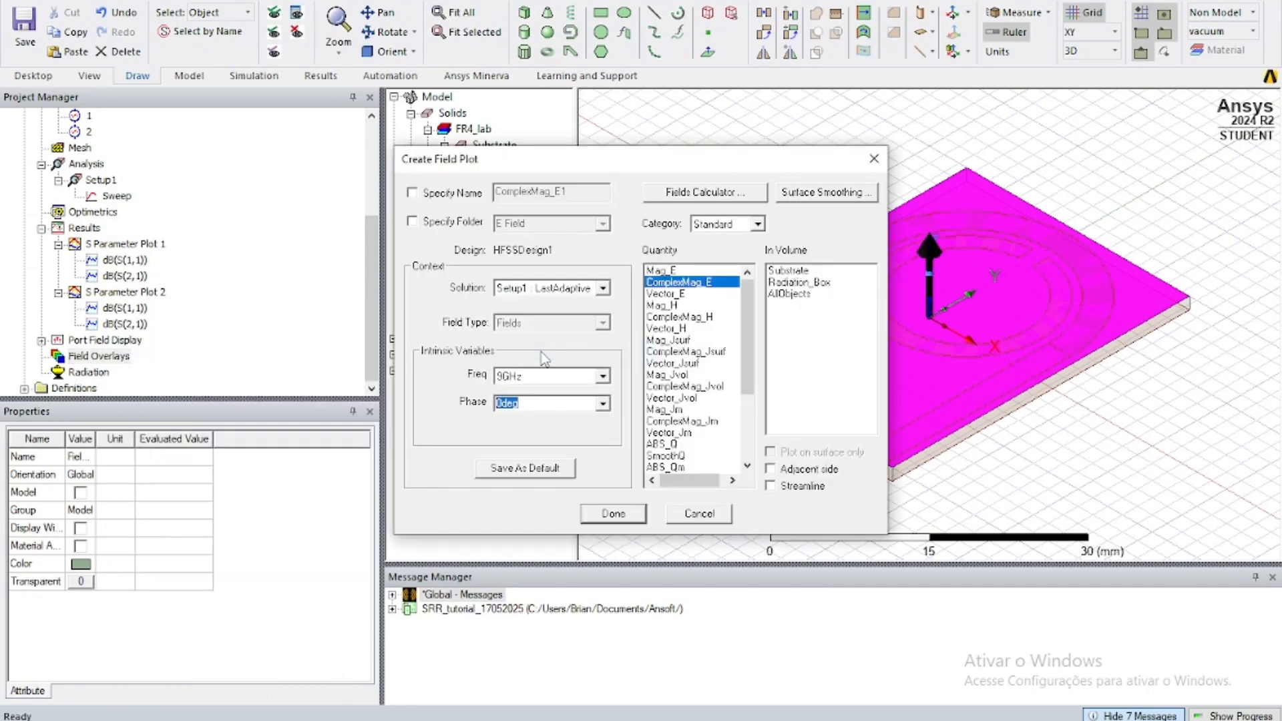
click(602, 375)
click(603, 375)
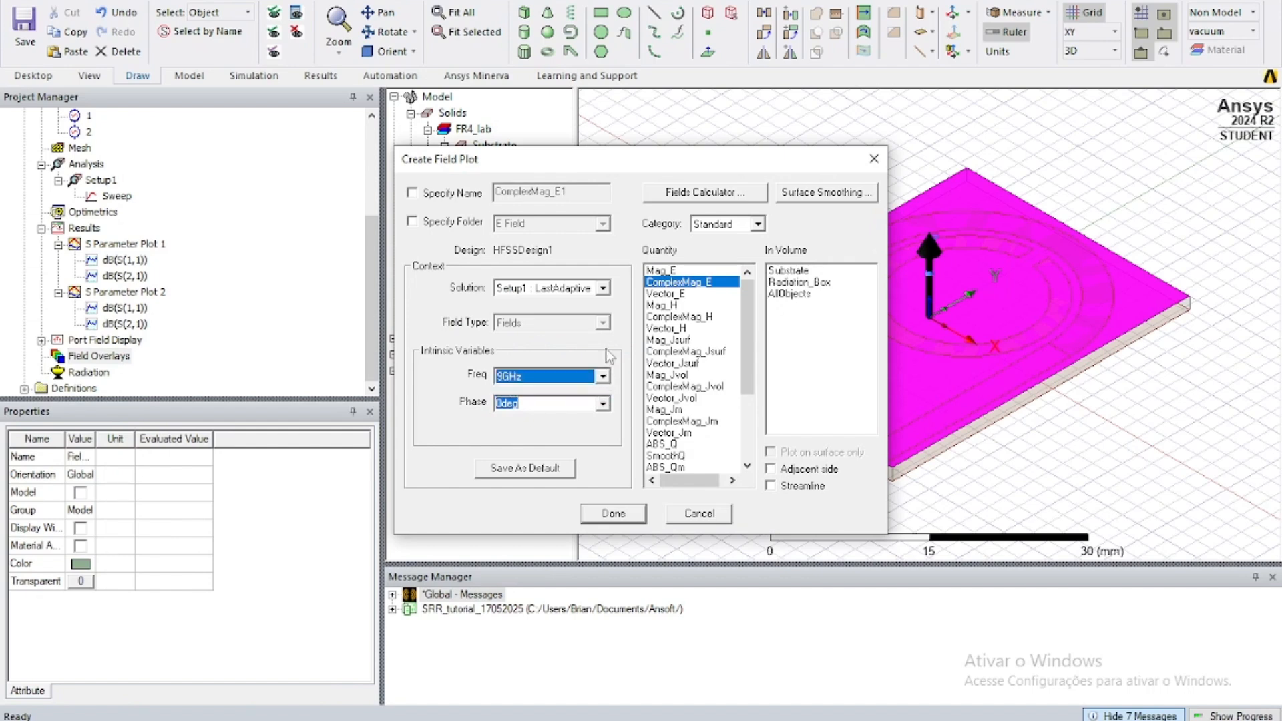
click(872, 159)
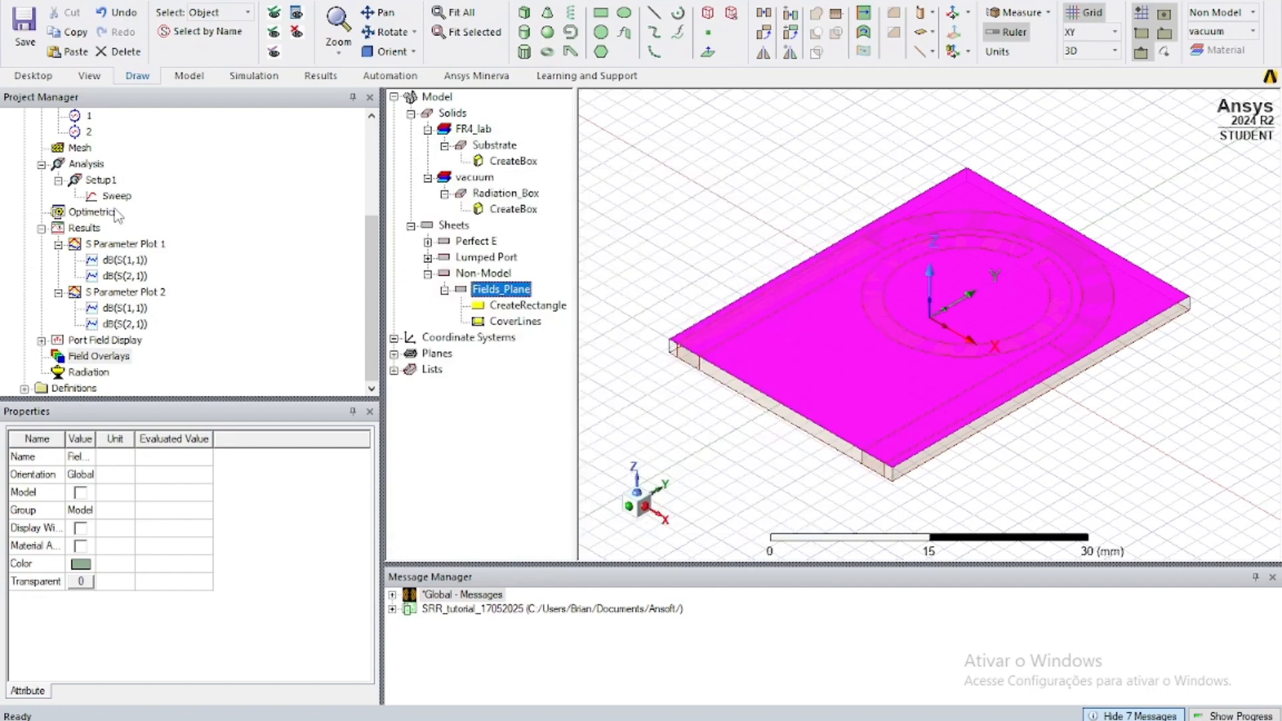
Step: Add a frequency sweep to Setup1 with the Discrete sweep type and the Single Point distribution
right_click(103, 180)
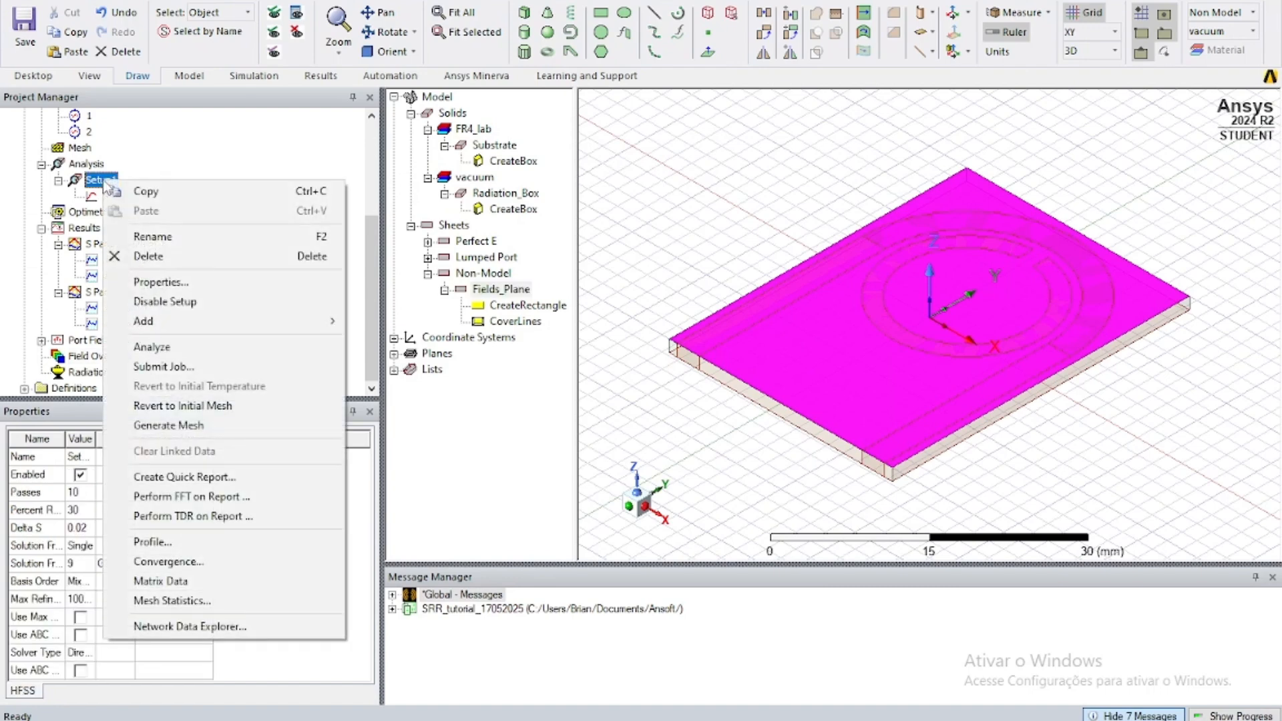
mouse_move(168, 323)
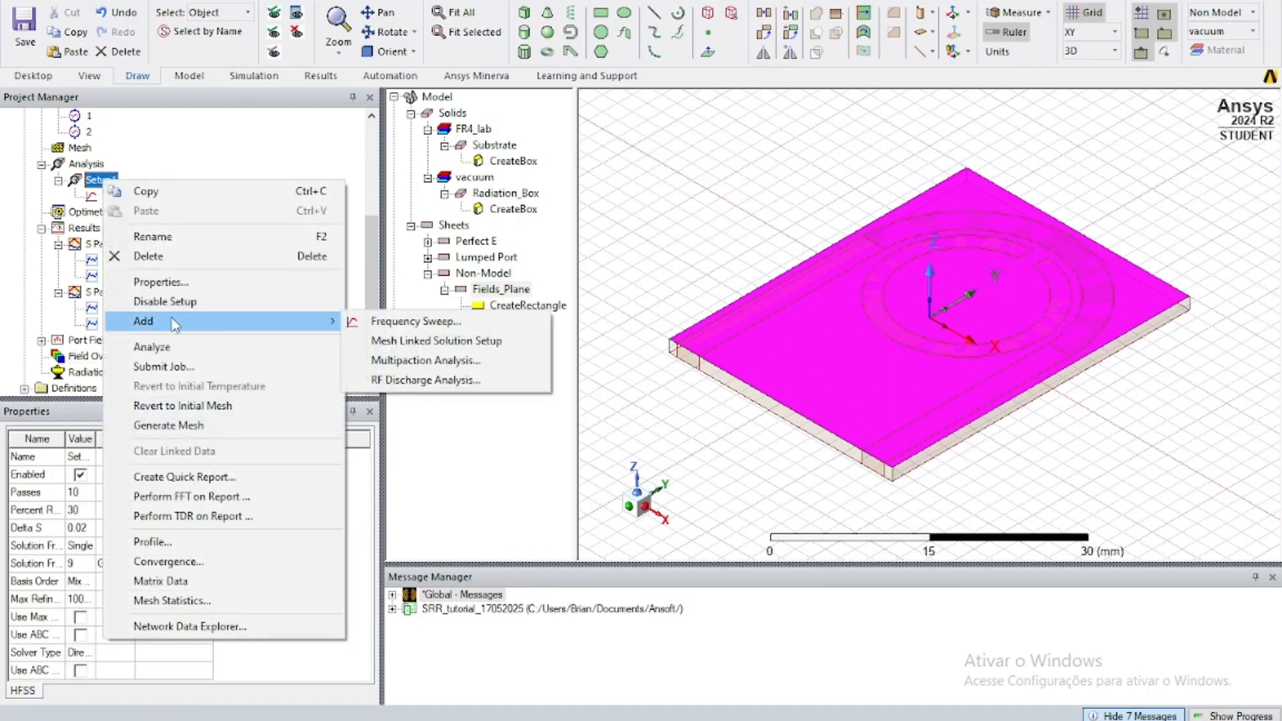
click(368, 322)
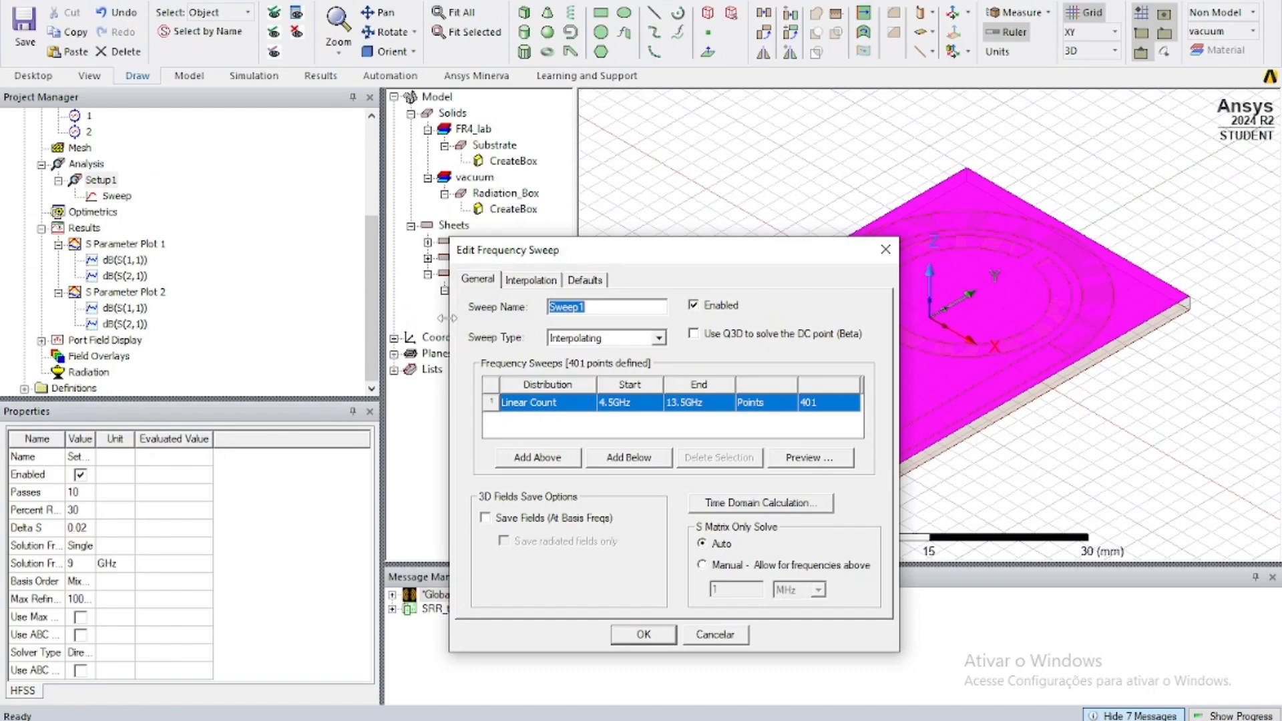
click(632, 343)
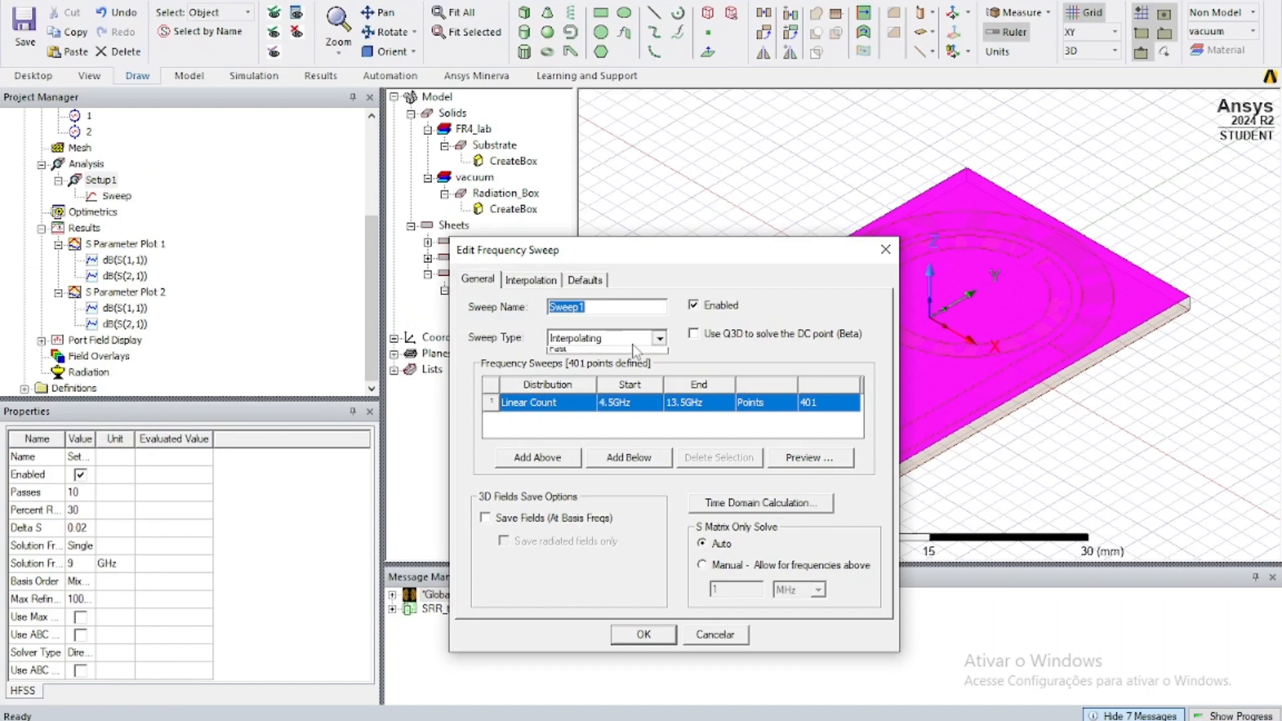
click(631, 354)
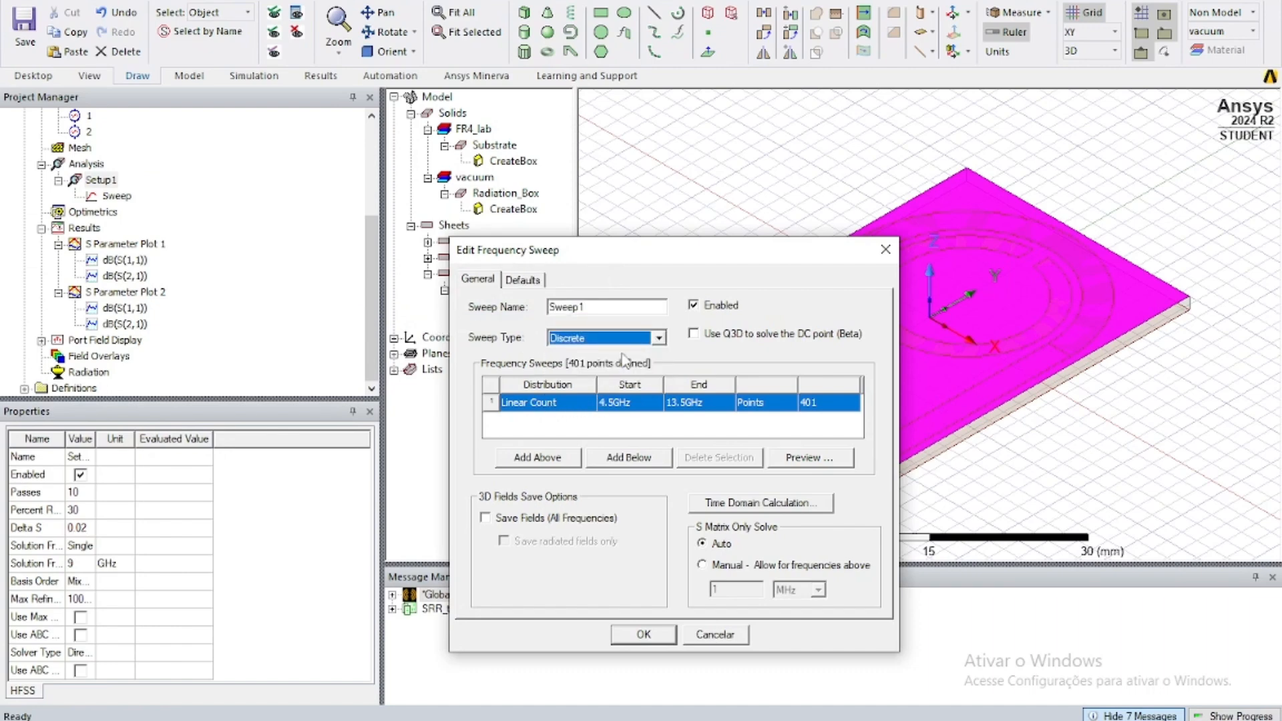
click(577, 402)
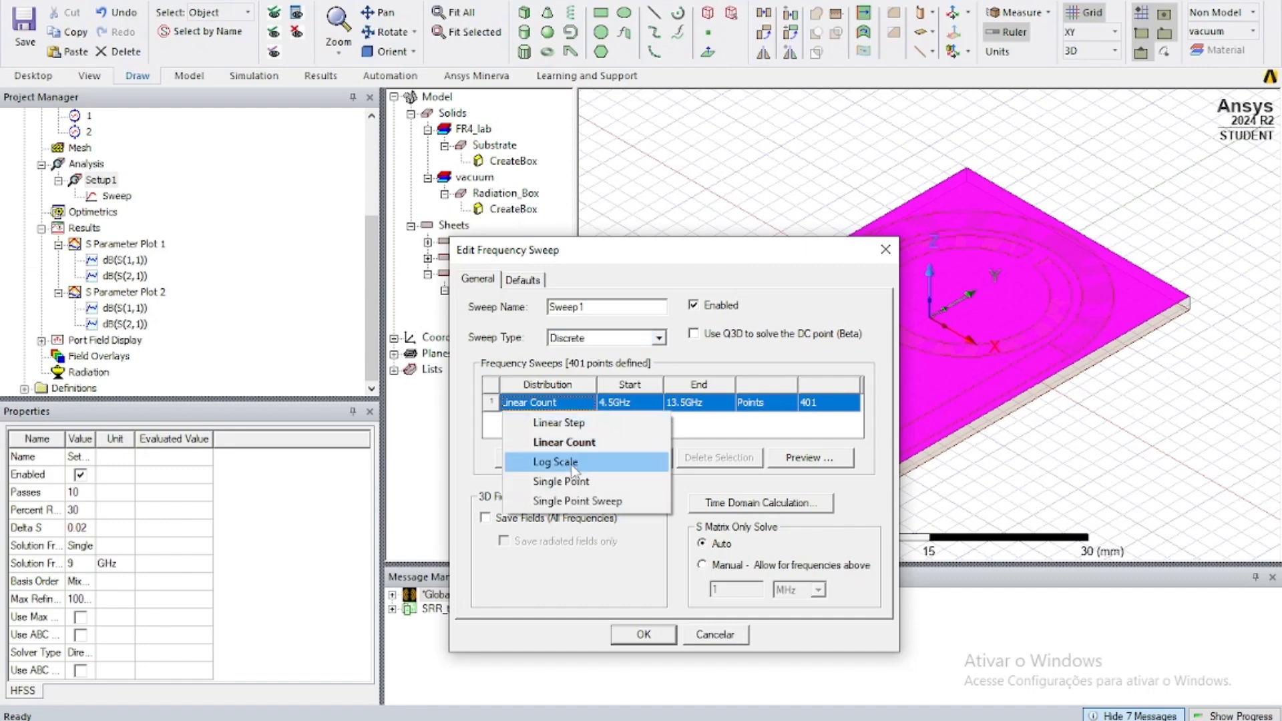
click(561, 481)
Step: Set the sweep point to 1.52 GHz, save fields at all frequencies, and name the sweep Single_Freq_Sweep
click(627, 402)
click(616, 402)
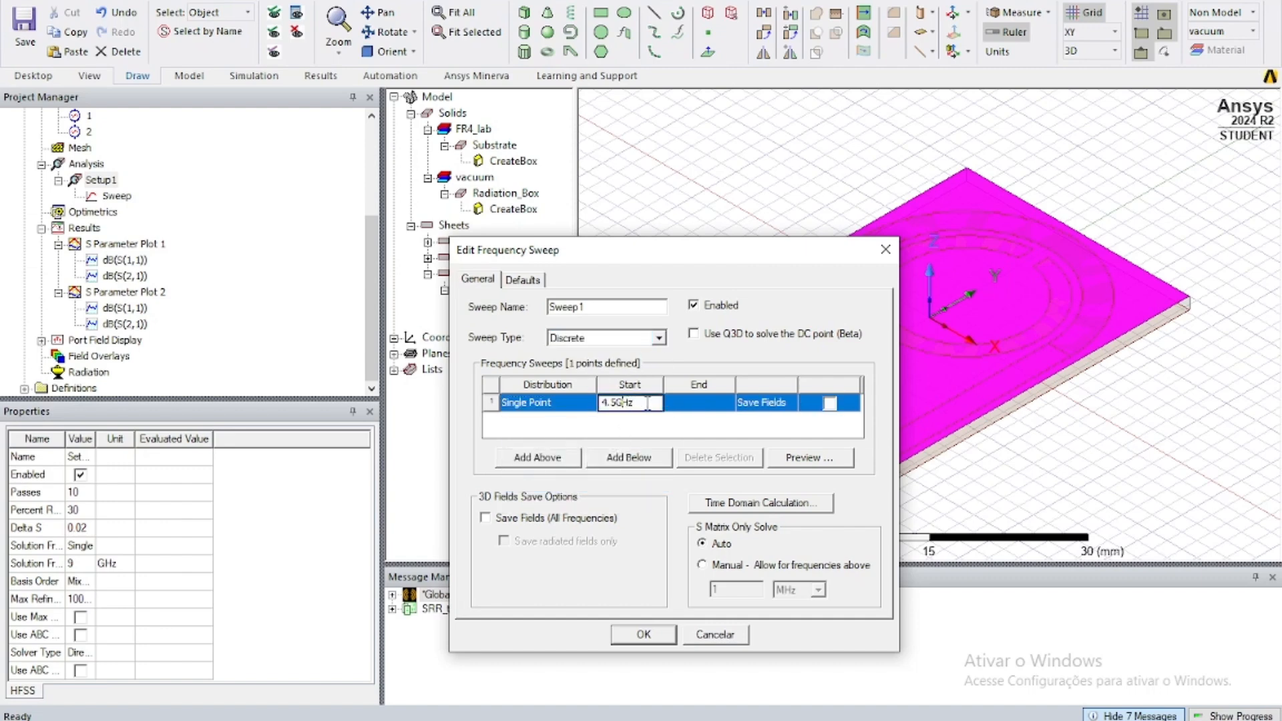
drag(647, 402, 522, 402)
text(1.52)
key(Return)
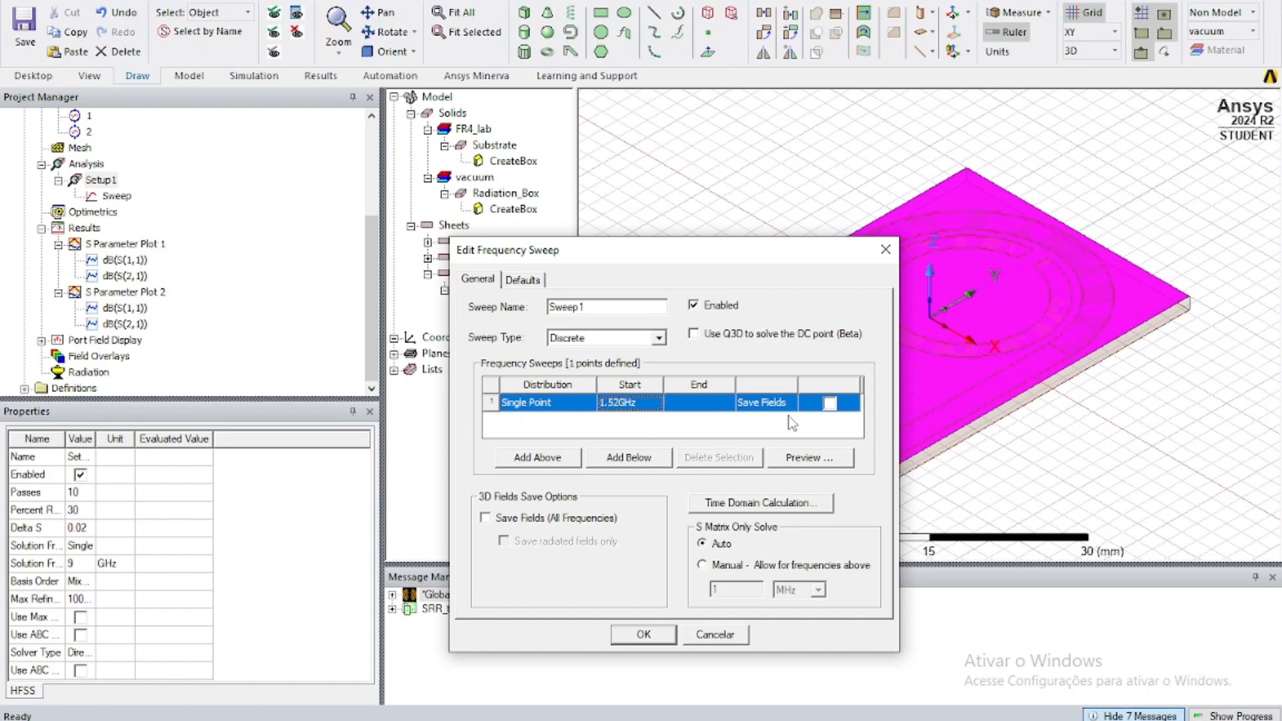
click(511, 519)
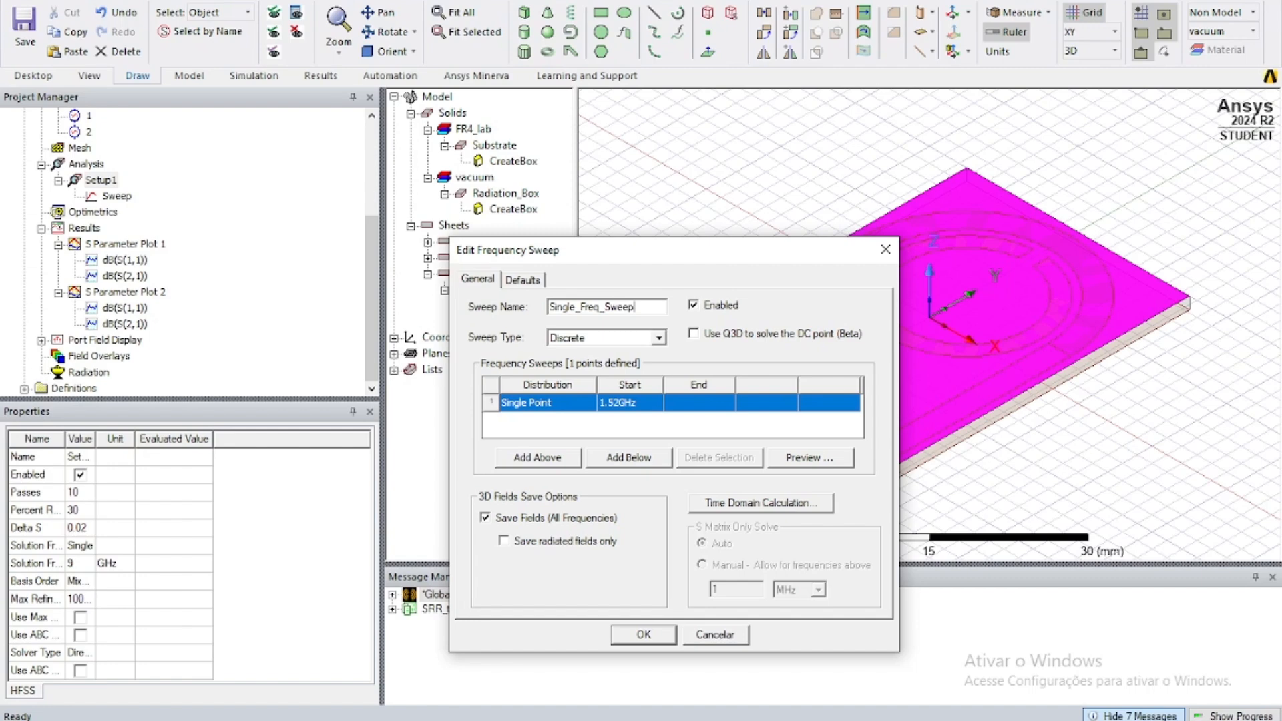
click(623, 636)
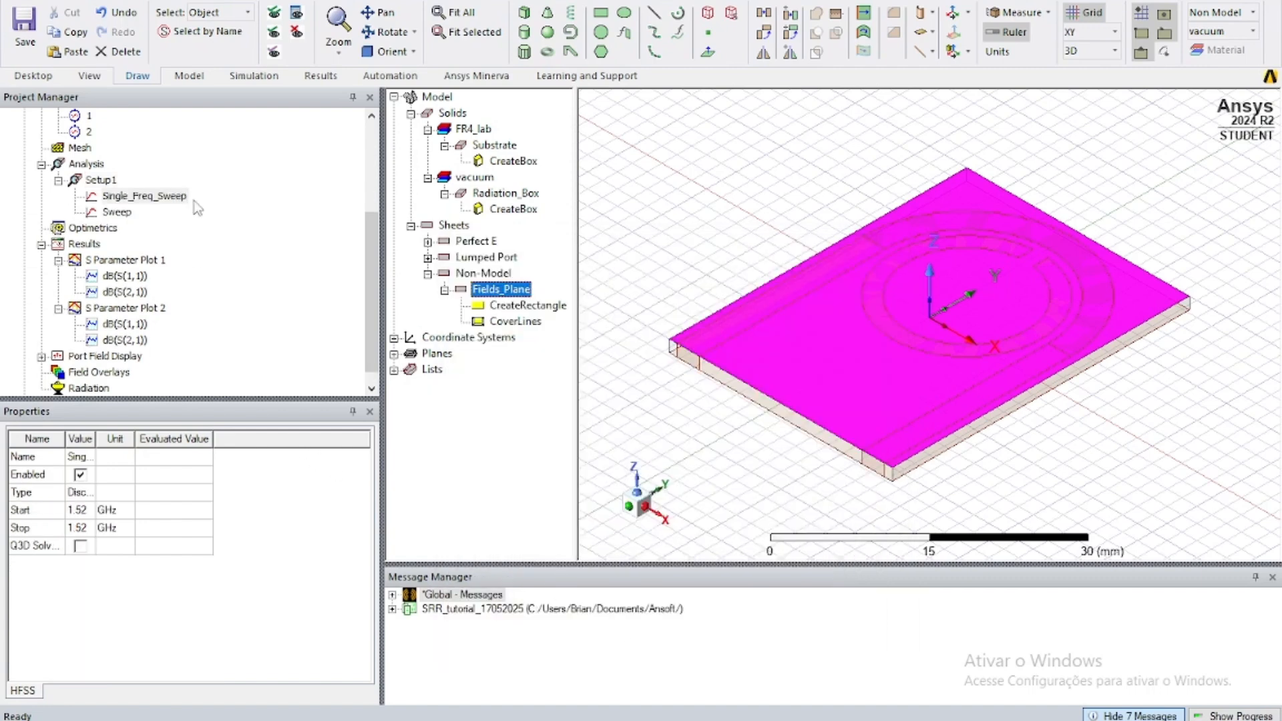
Step: Create a ComplexMag_E field plot on Fields_Plane using the Setup1 : Single_Freq_Sweep solution at 1.52 GHz
right_click(105, 376)
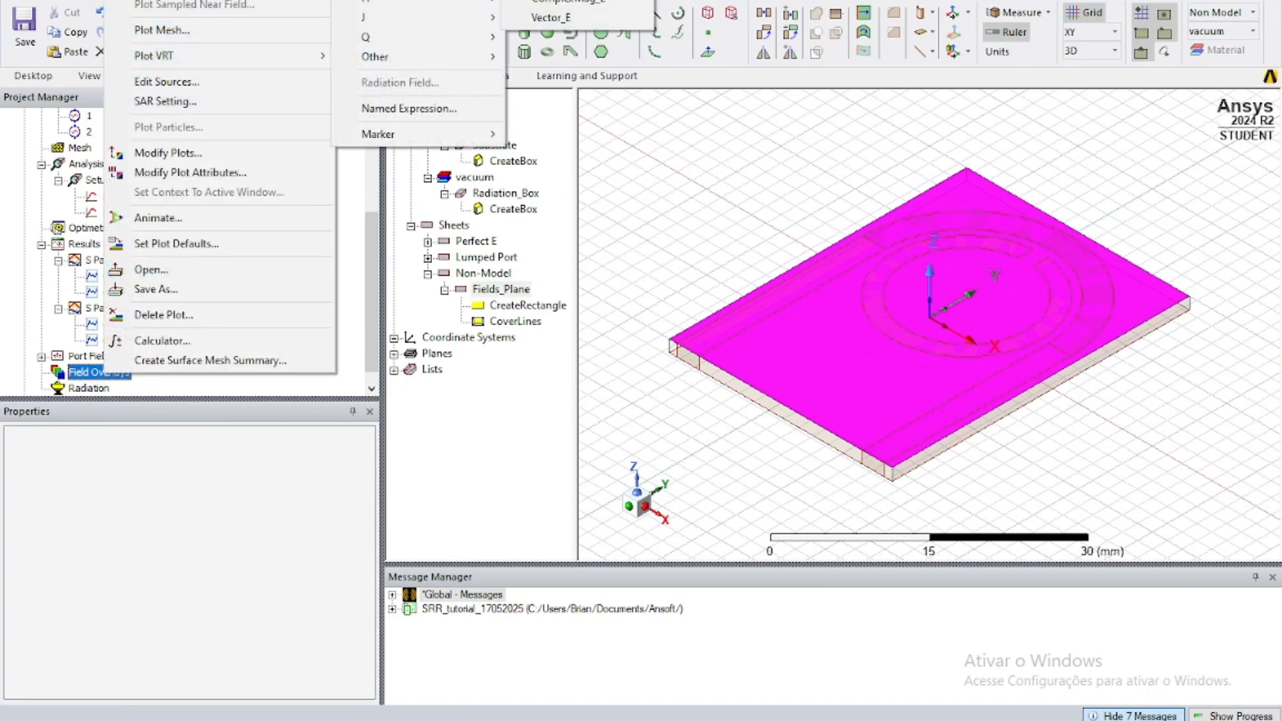
click(511, 4)
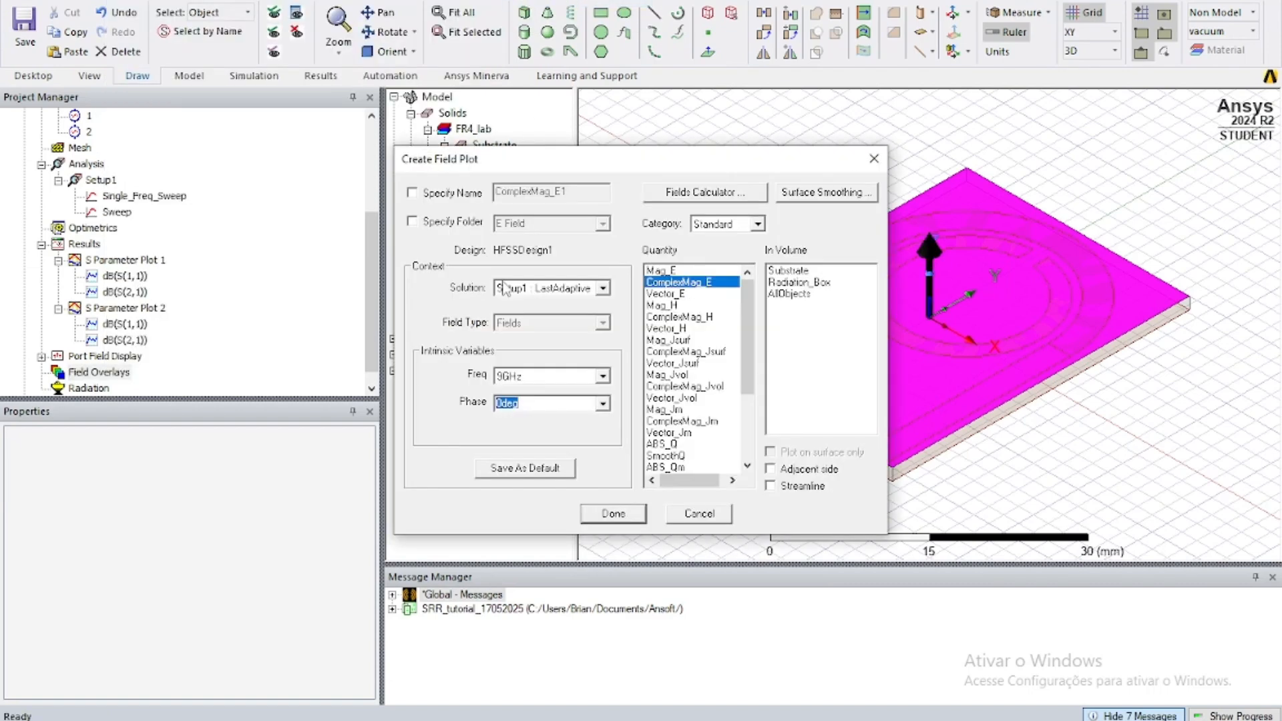
click(562, 289)
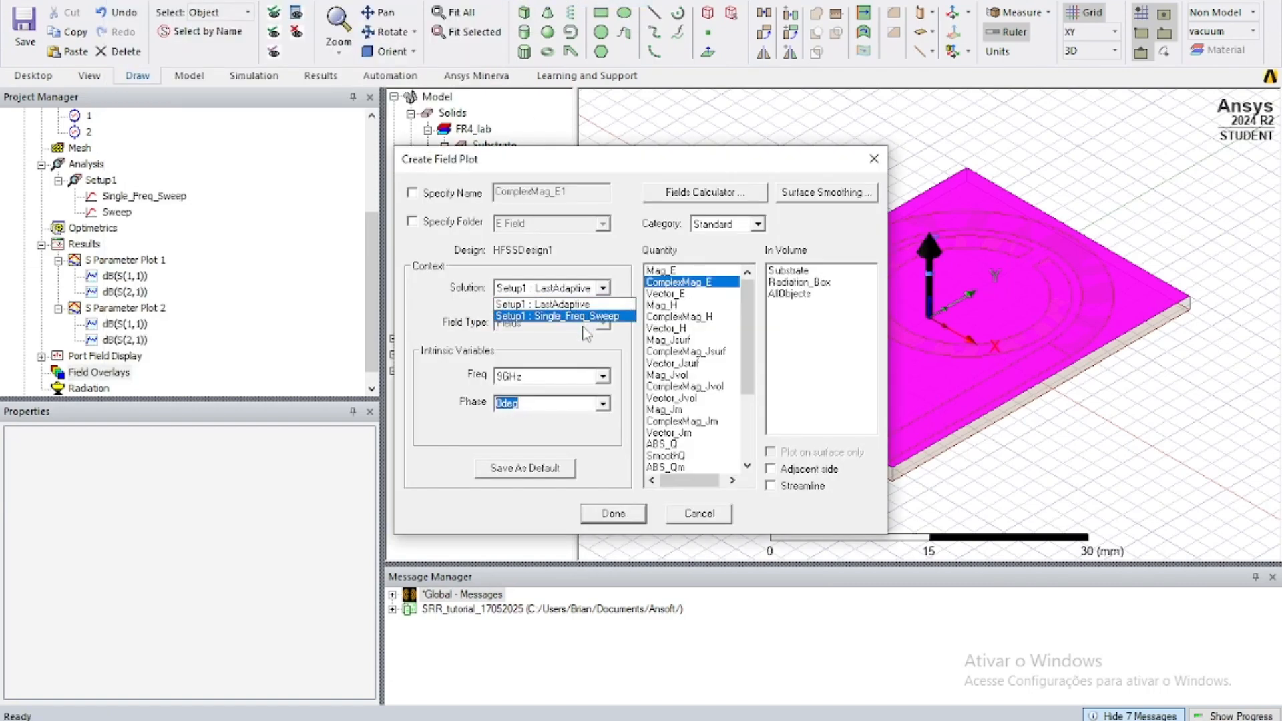
click(581, 316)
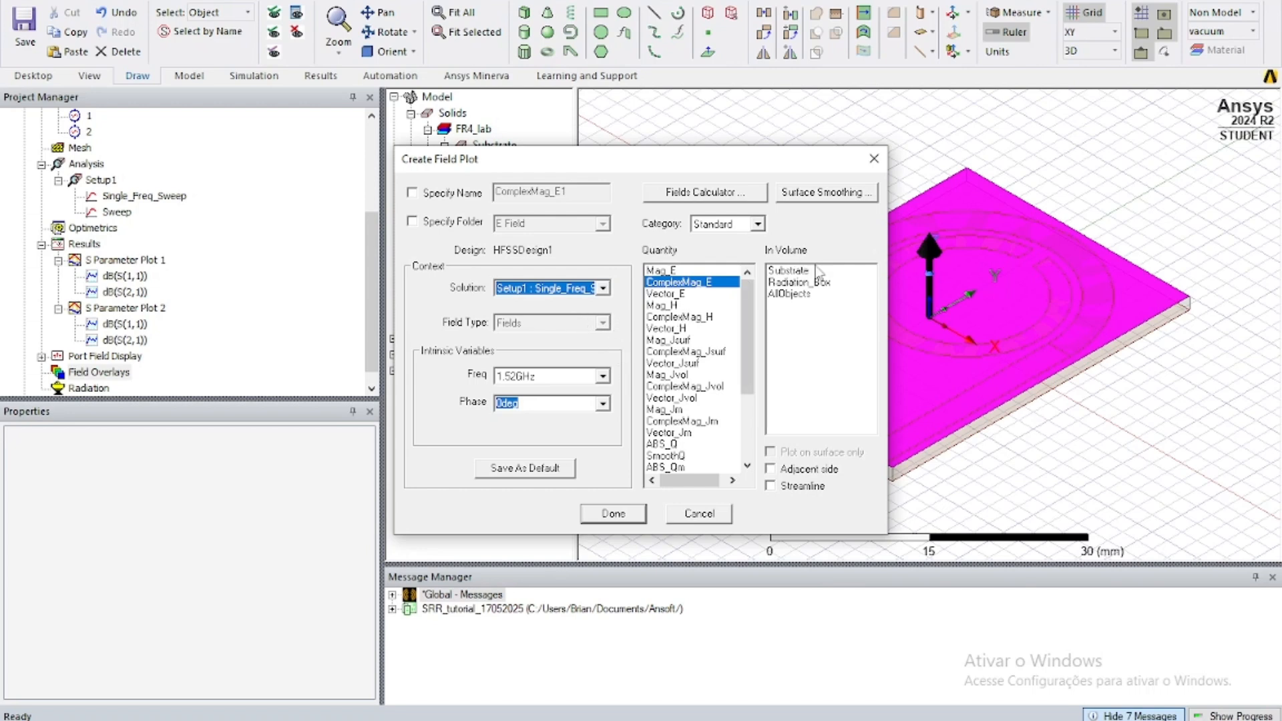
click(612, 515)
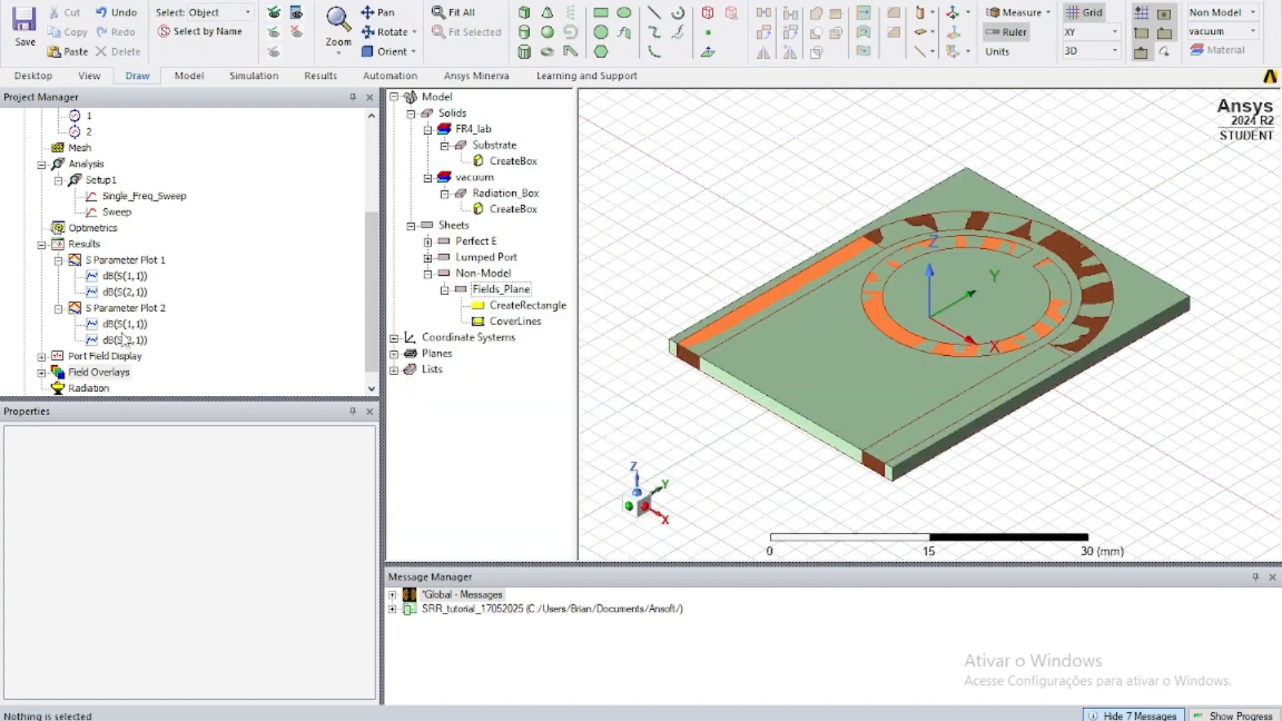
Step: Expand the E Field group in the field overlays and select the ComplexMag_E1 plot
click(100, 372)
click(41, 373)
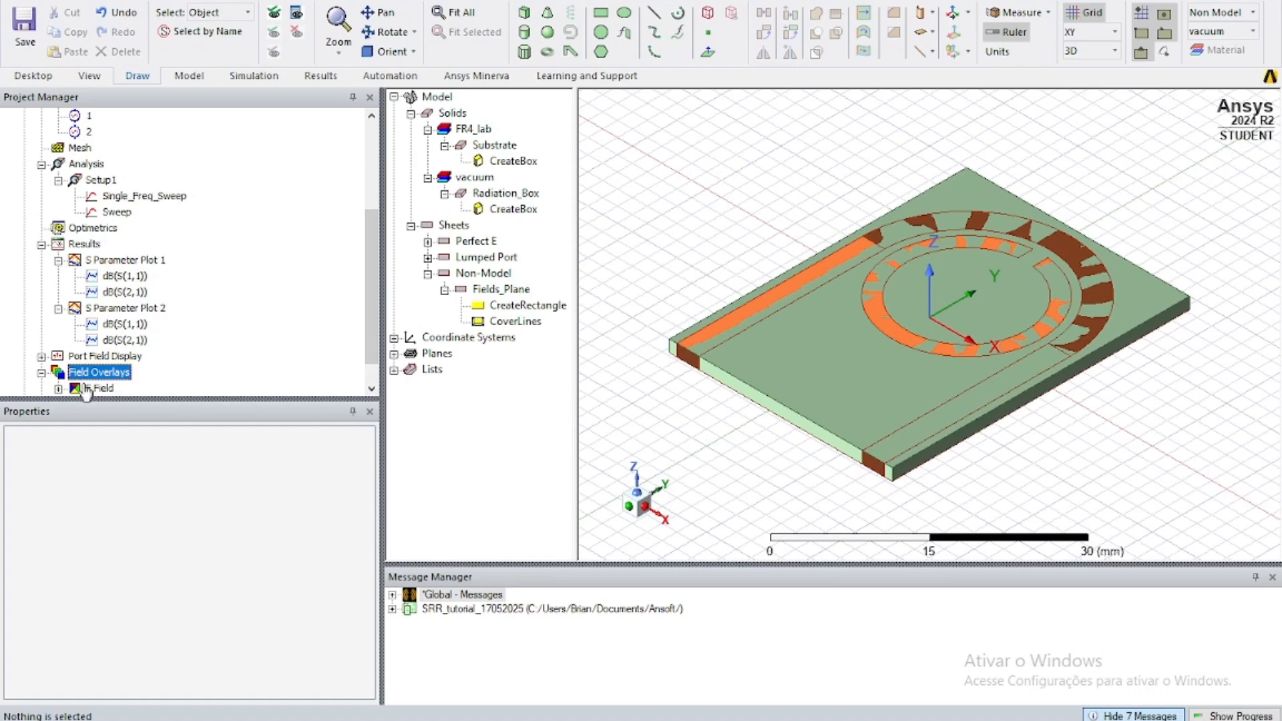
click(58, 389)
scroll(362, 312, down, 1)
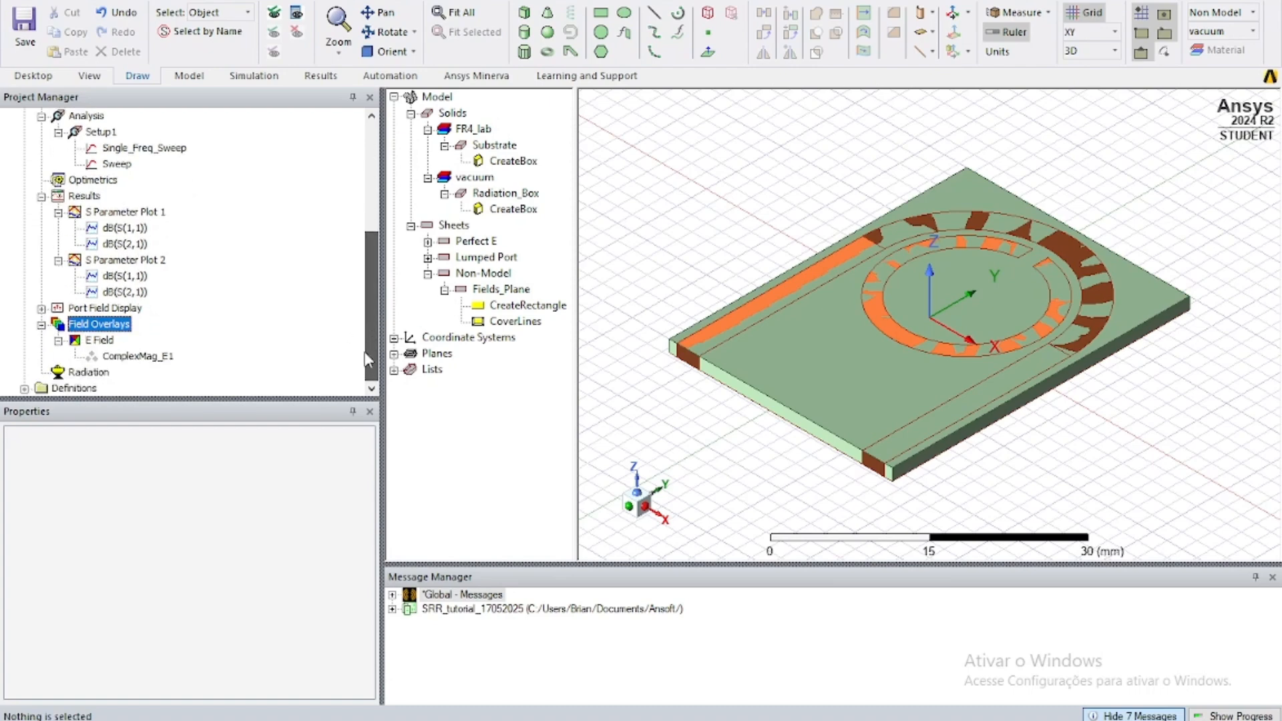
click(166, 358)
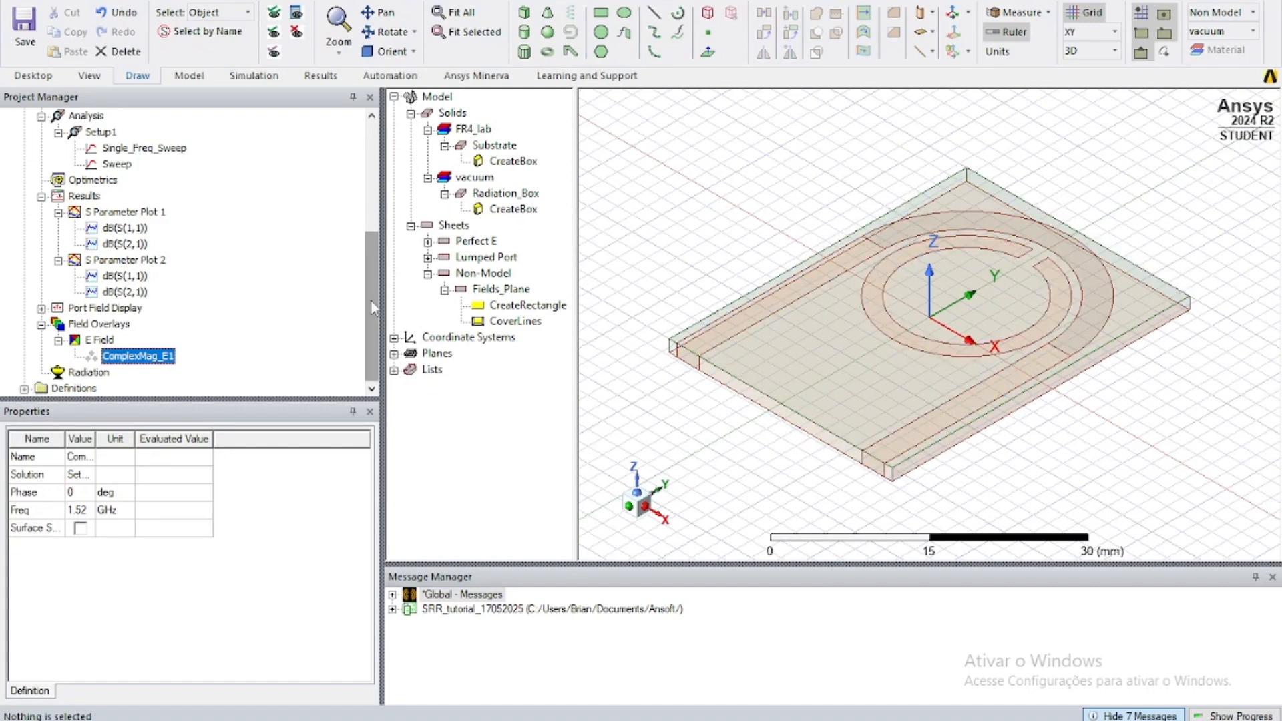
Step: Analyze only the Single_Freq_Sweep sweep under Setup1
drag(371, 302, 372, 257)
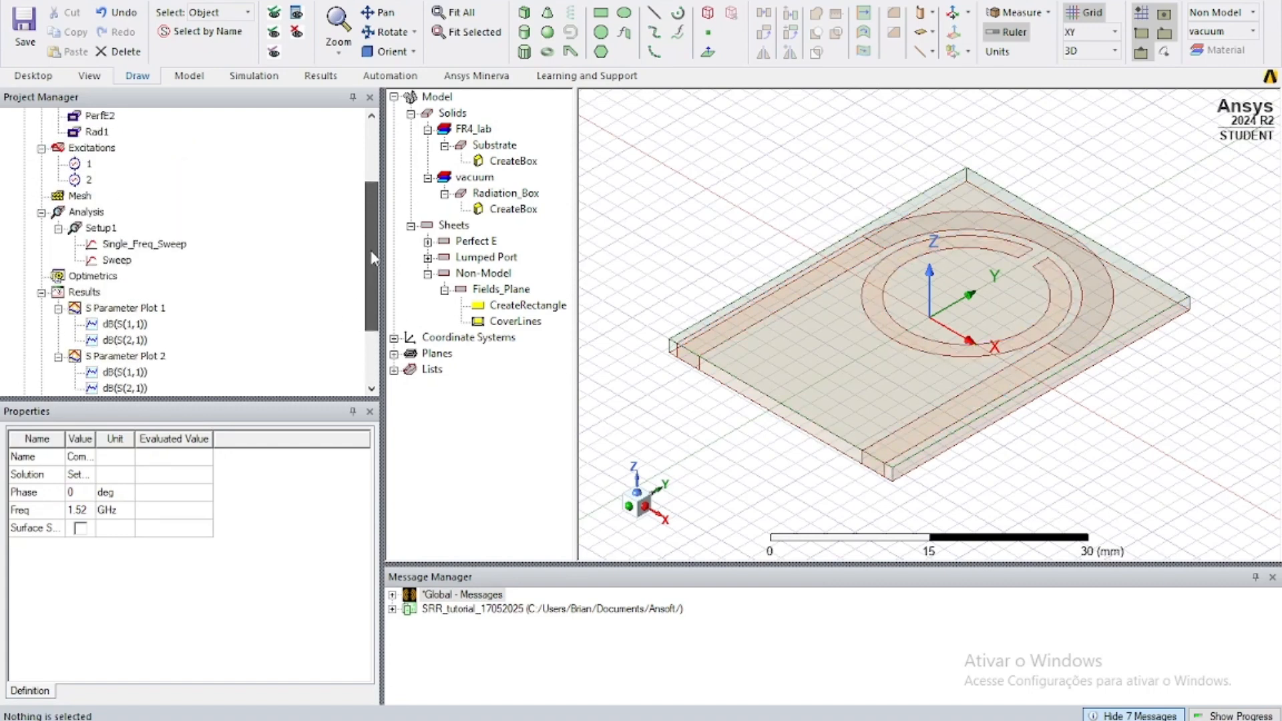
click(118, 247)
right_click(119, 247)
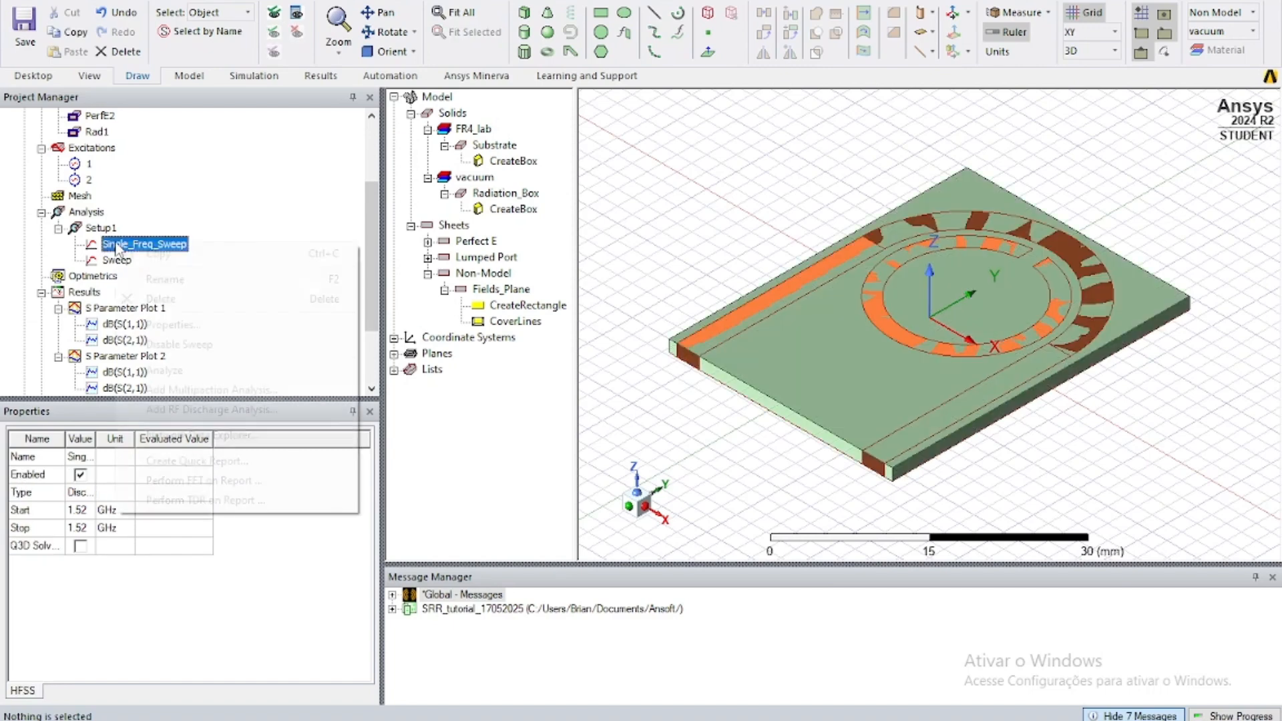
click(163, 371)
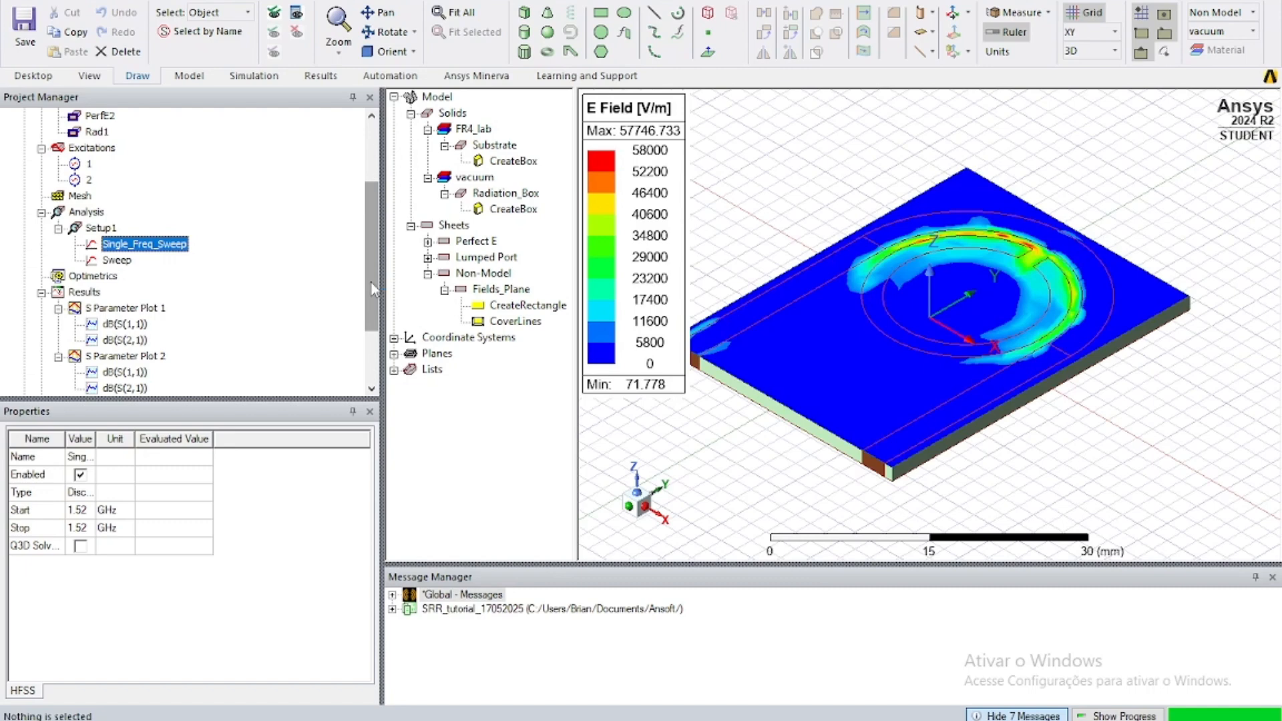
Step: Switch the E Field plot's color scale to Use Limits and apply a maximum of 30000 V/m
drag(371, 283, 371, 332)
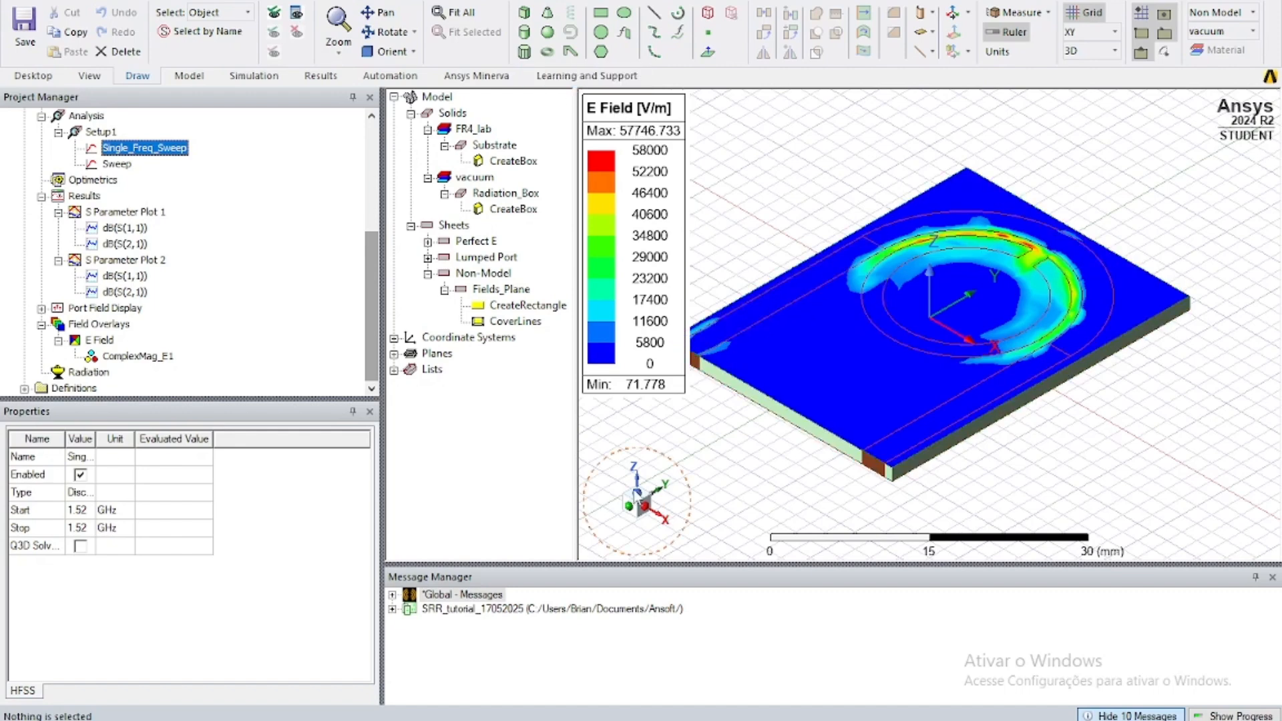
click(635, 473)
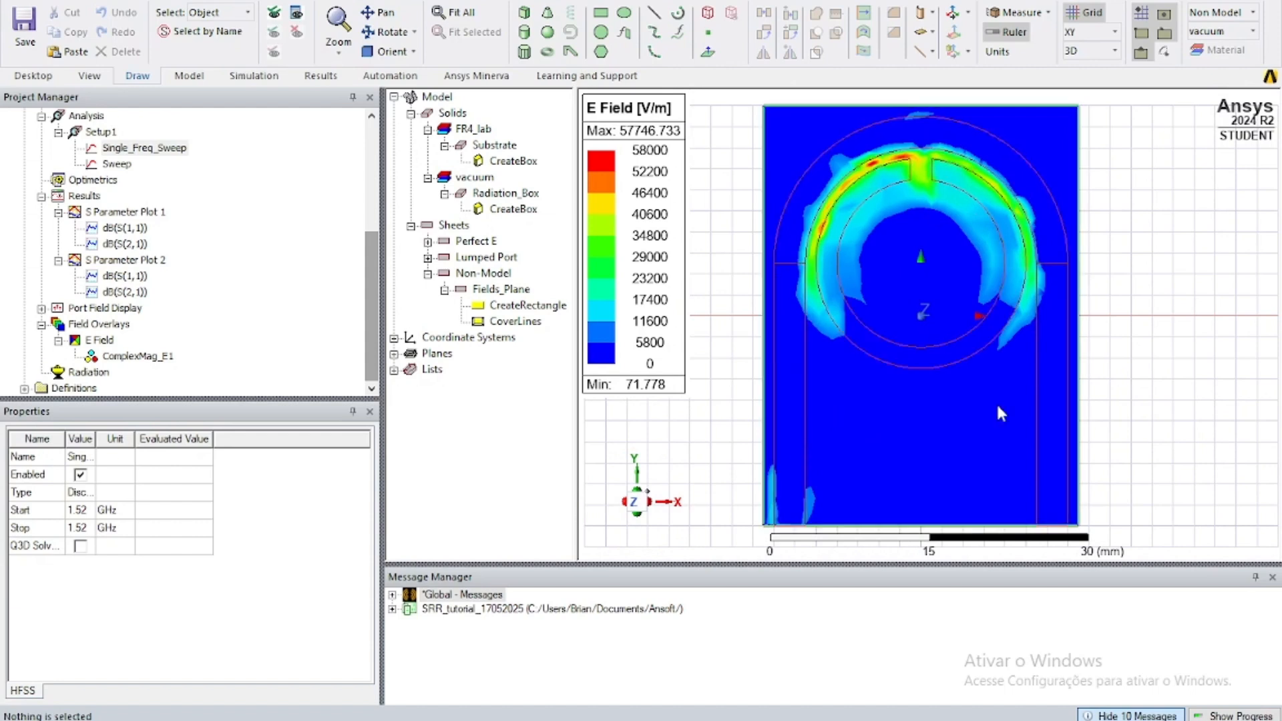
right_click(644, 204)
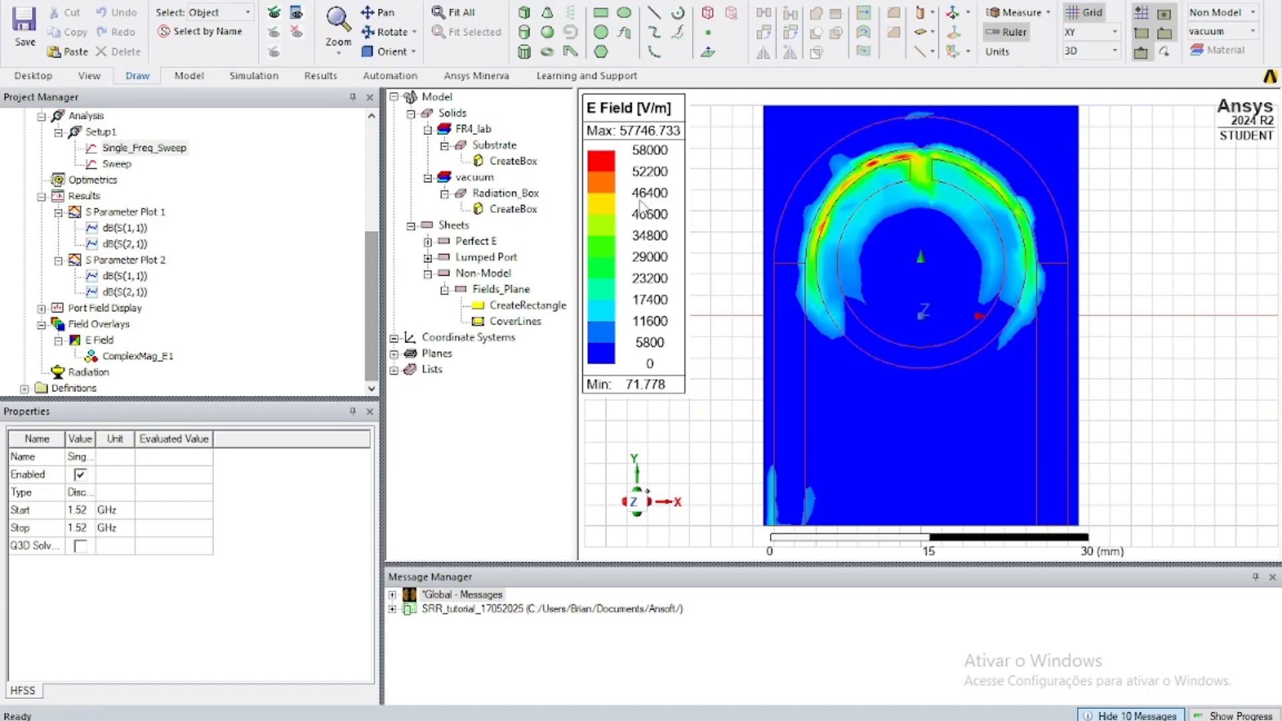
right_click(639, 199)
click(676, 236)
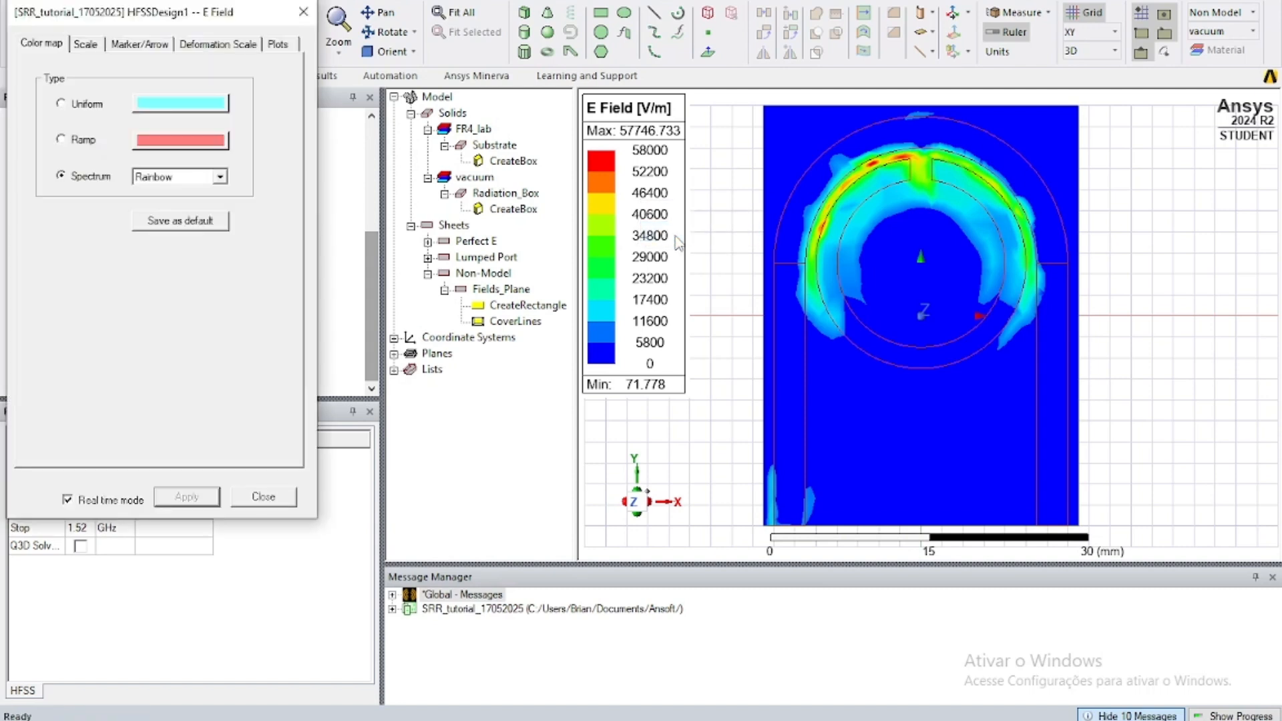
click(93, 50)
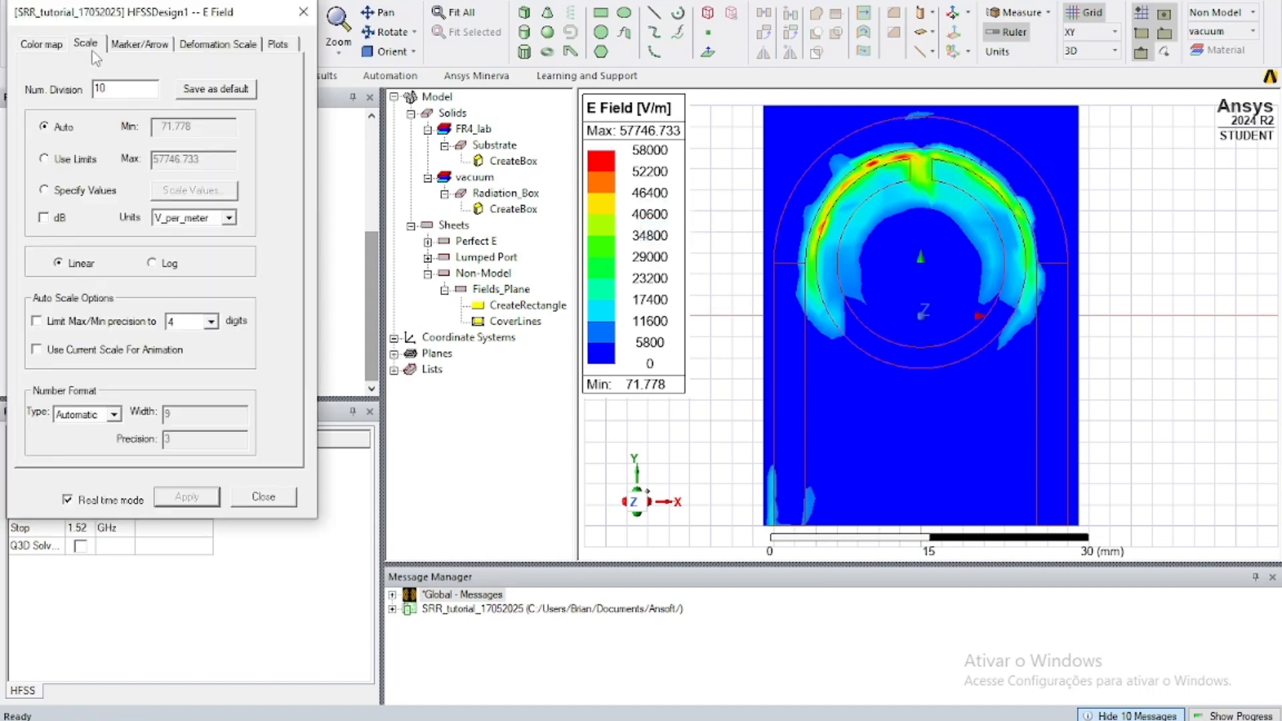
click(58, 162)
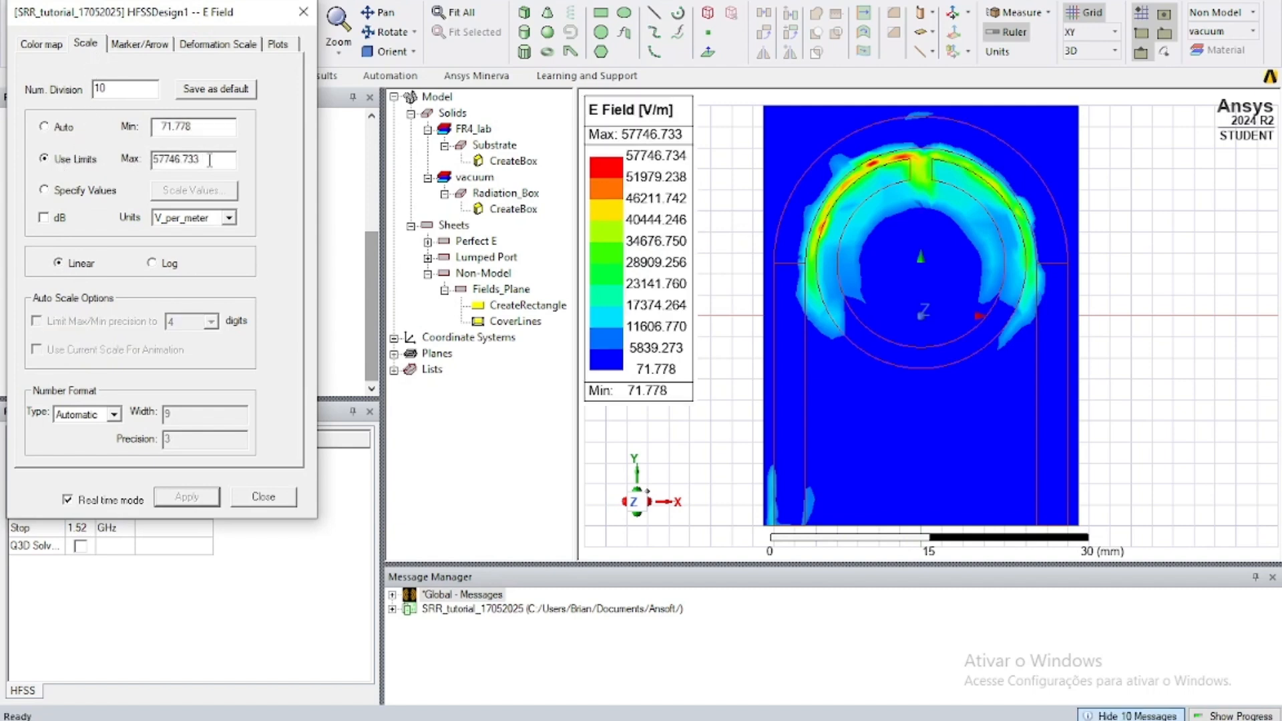
drag(211, 160, 114, 159)
text(30000)
click(188, 498)
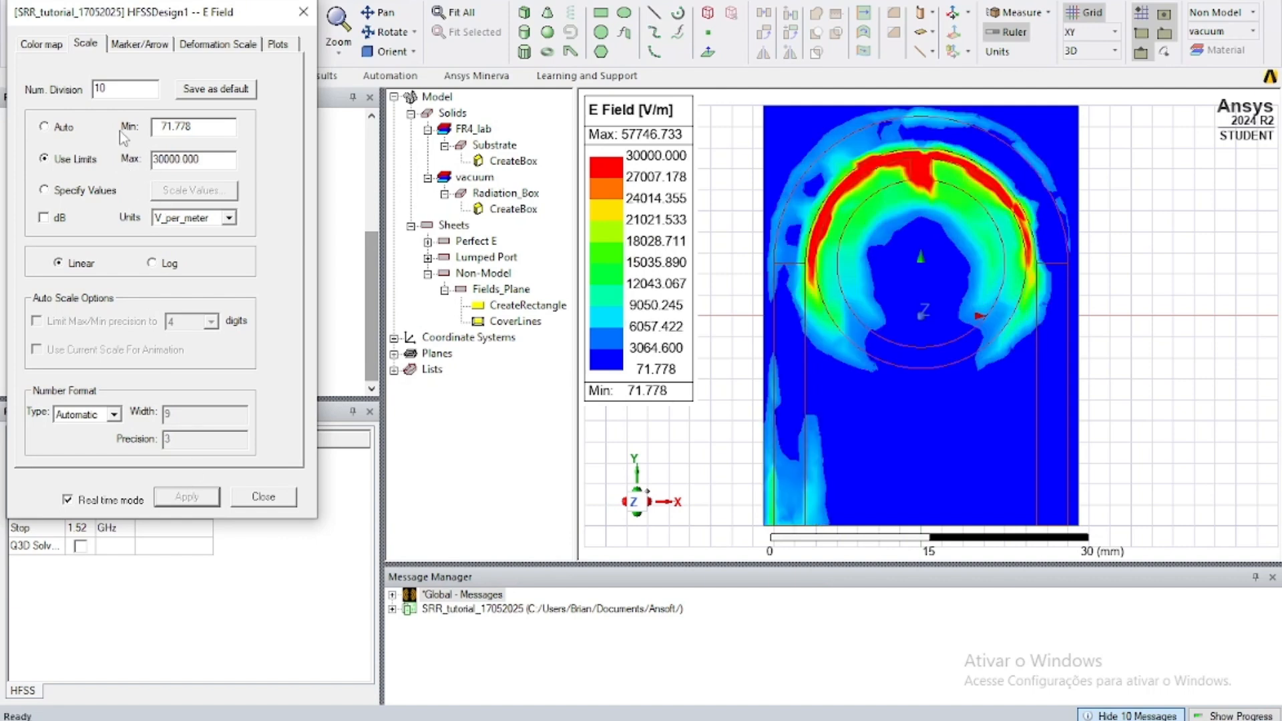
Step: Set the E Field color scale maximum to 20000 V/m, apply it, and close the plot attributes
double_click(160, 165)
click(161, 163)
key(BackSpace)
key(BackSpace)
text(20)
key(BackSpace)
text(0)
click(194, 500)
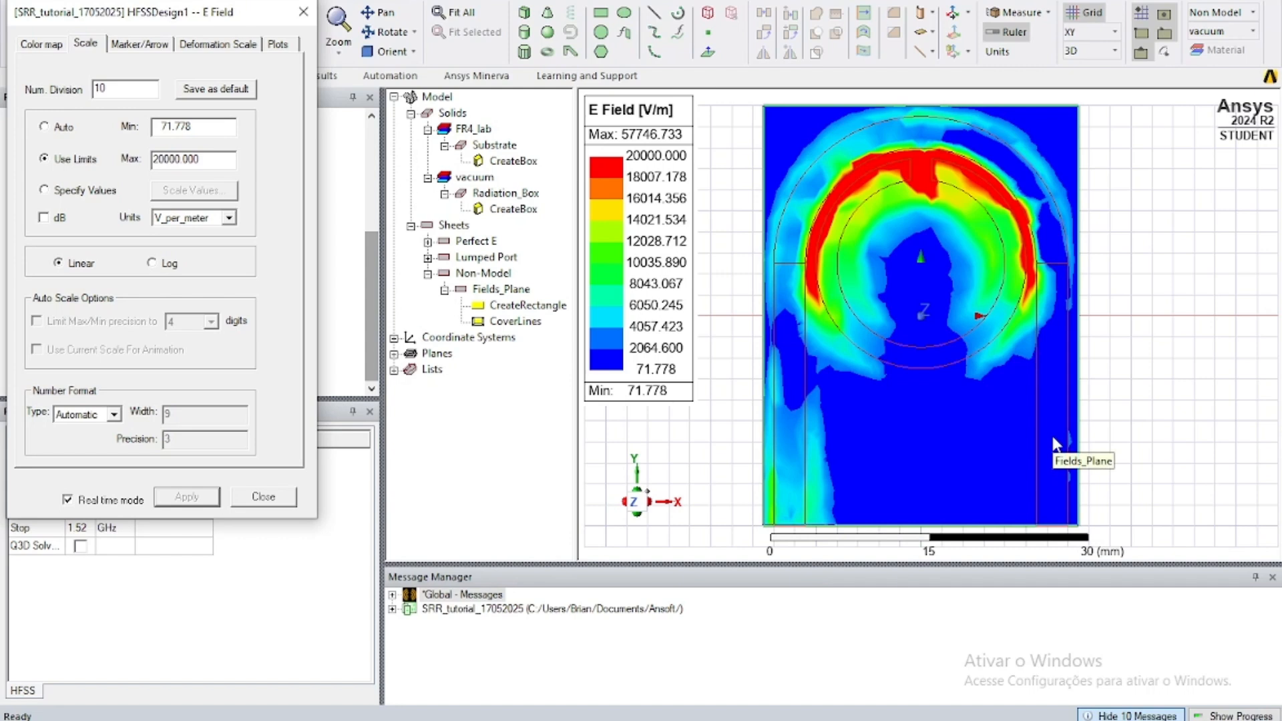
click(302, 12)
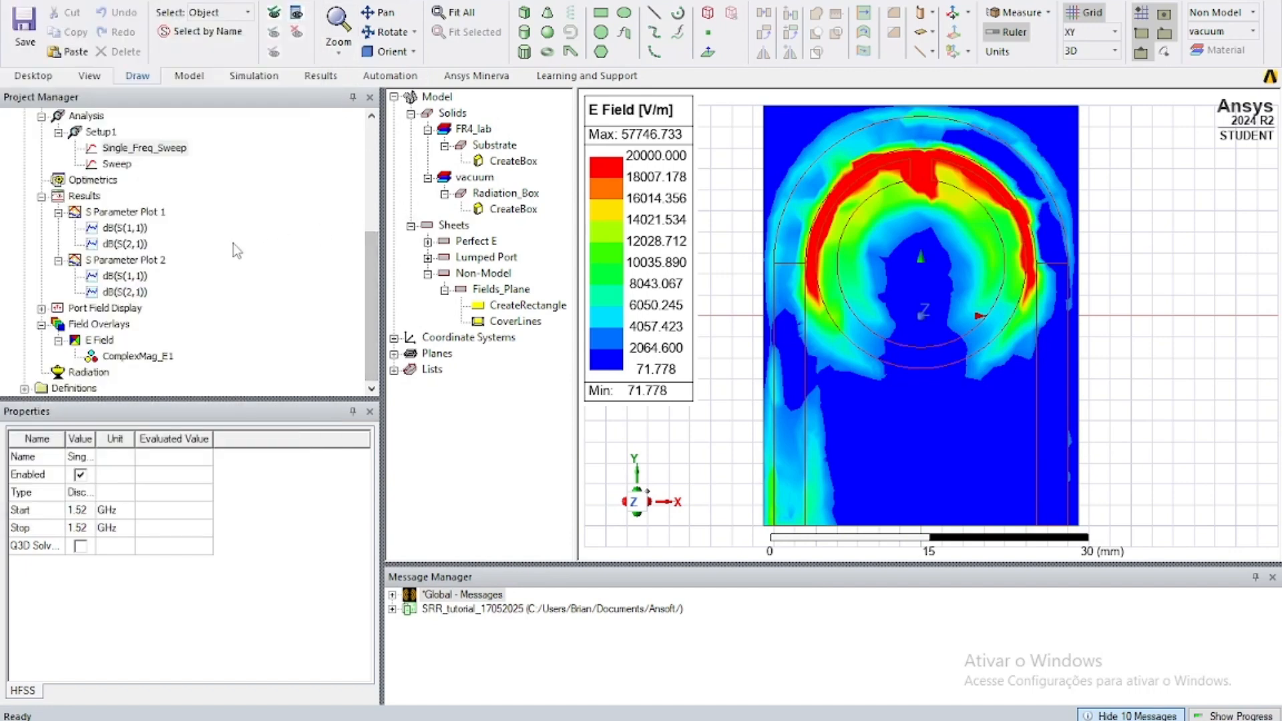
Step: Check the dB(S(1,1)) and dB(S(2,1)) resonances in S Parameter Plot 2, returning to the ComplexMag_E1 field plot
double_click(118, 277)
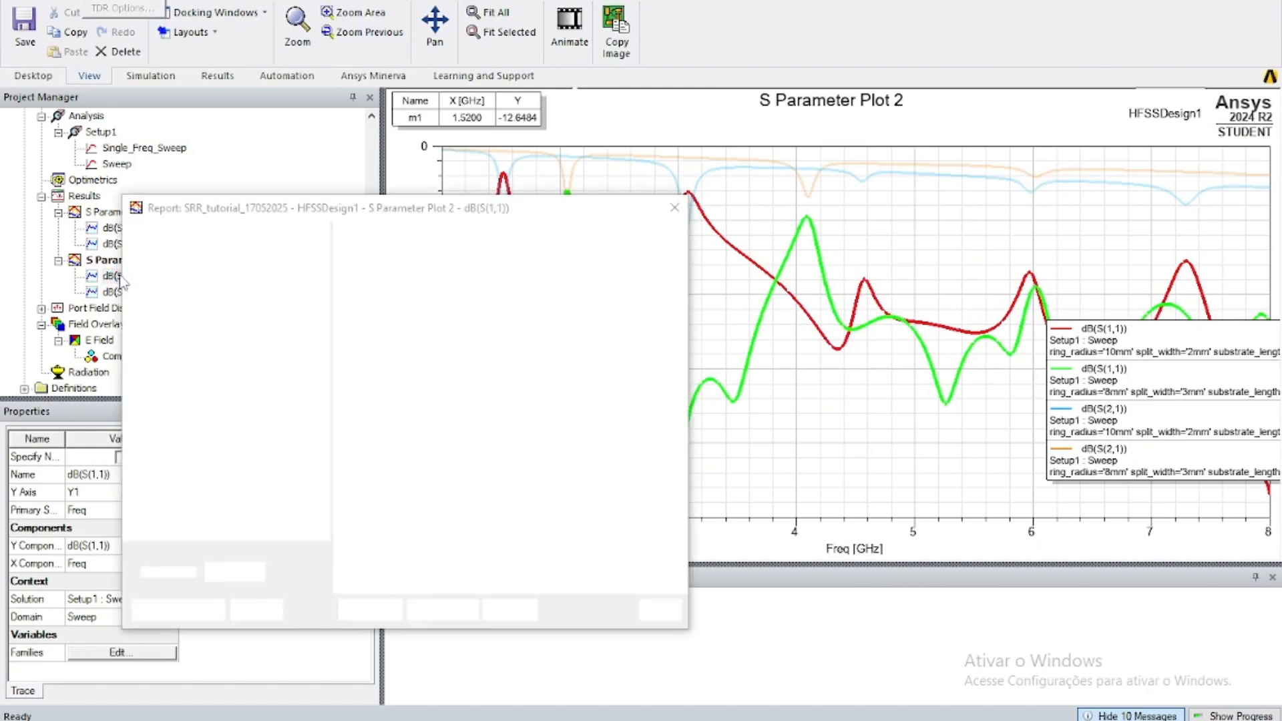
click(674, 208)
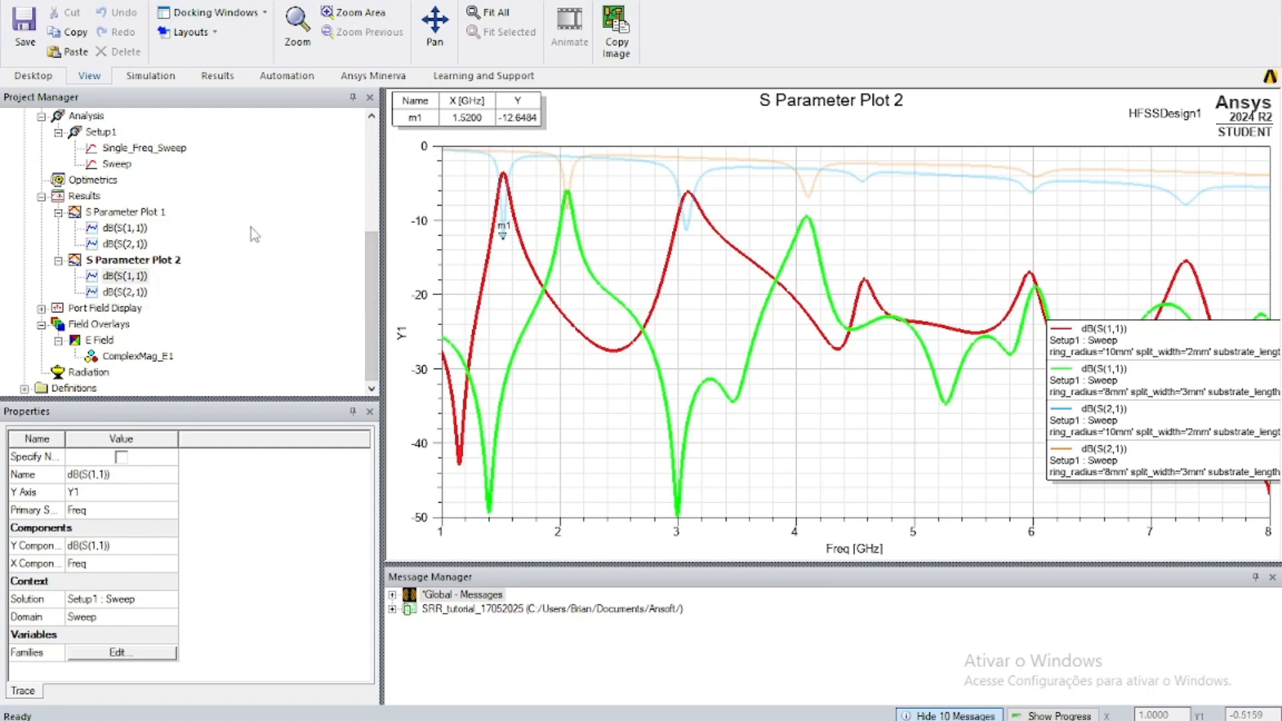
click(154, 356)
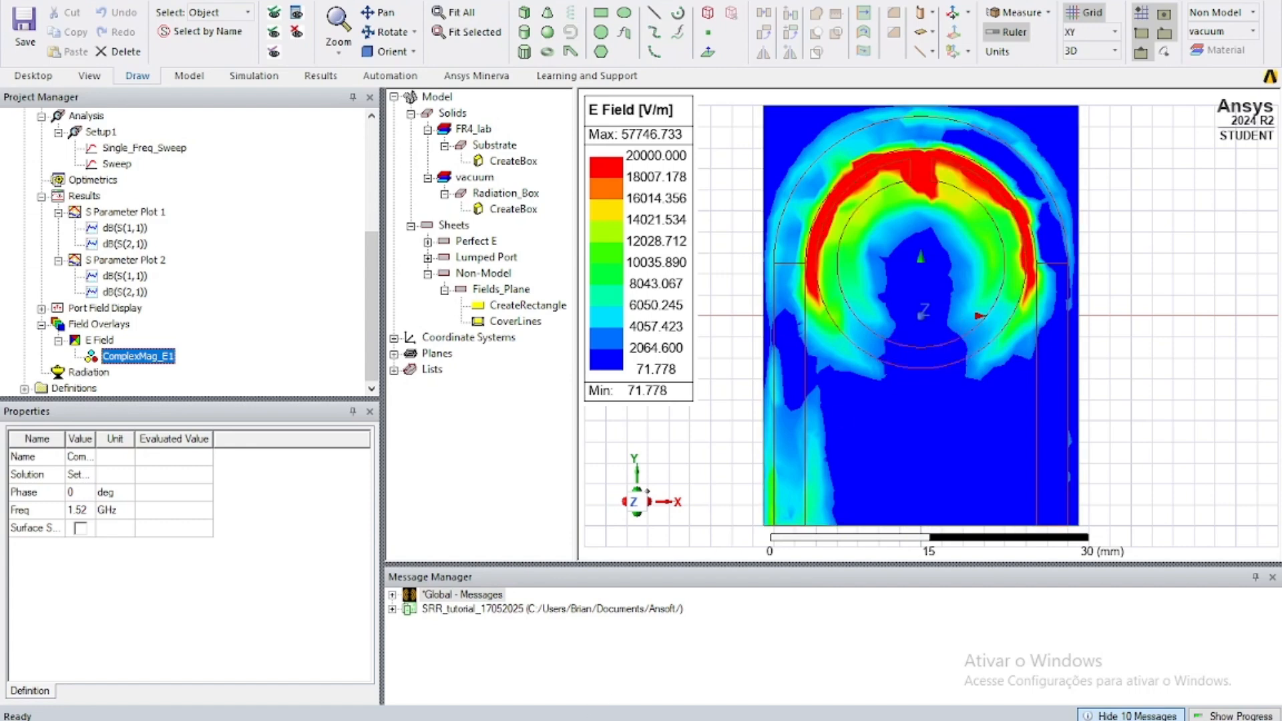
key(alt+Tab)
click(1048, 486)
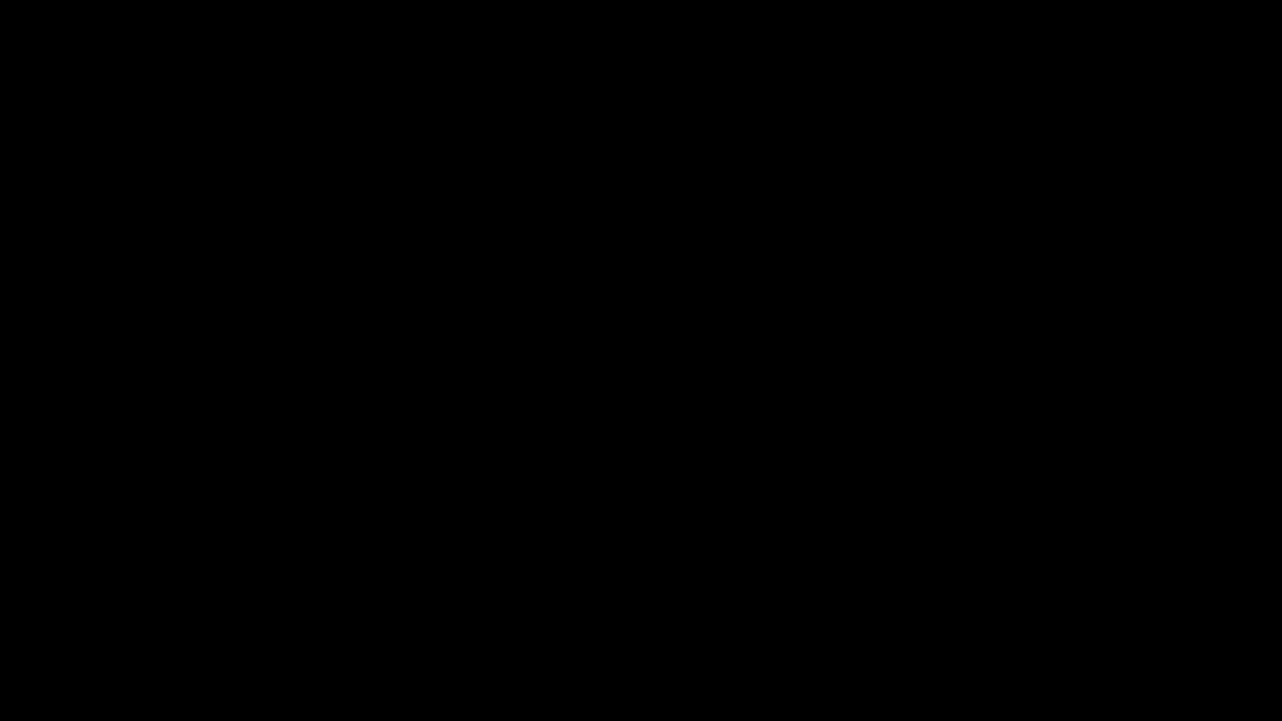